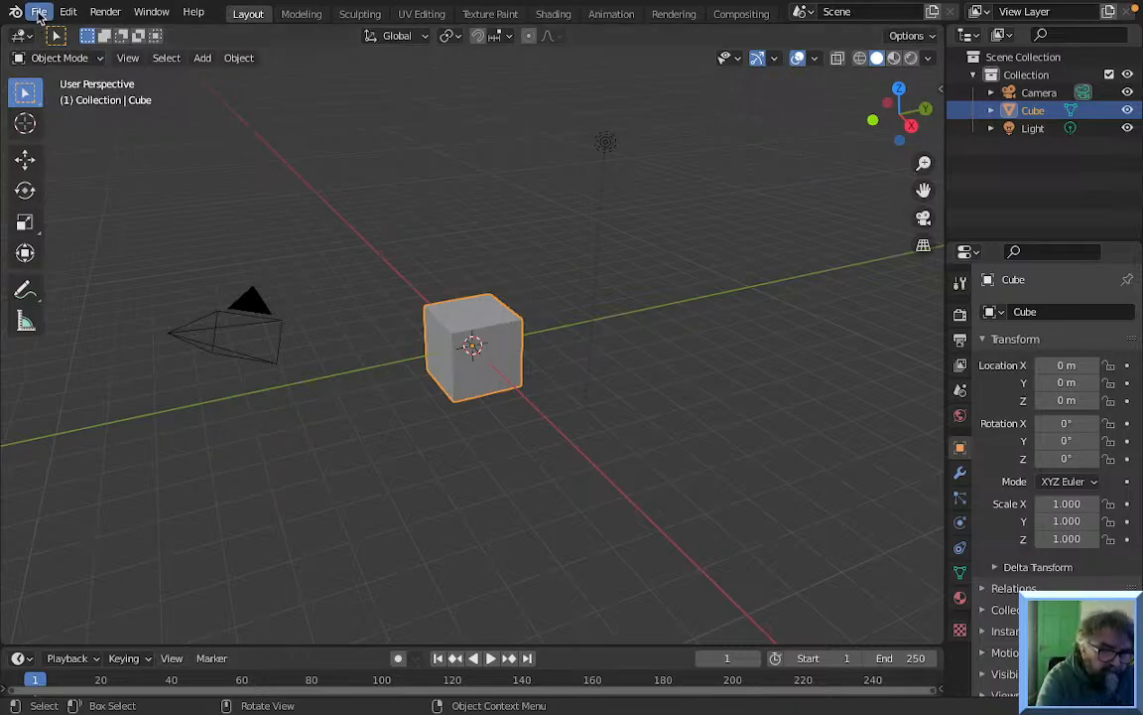
Create a new file from the 2D Animation template
{"action": "left_click", "coordinate": [39, 13]}
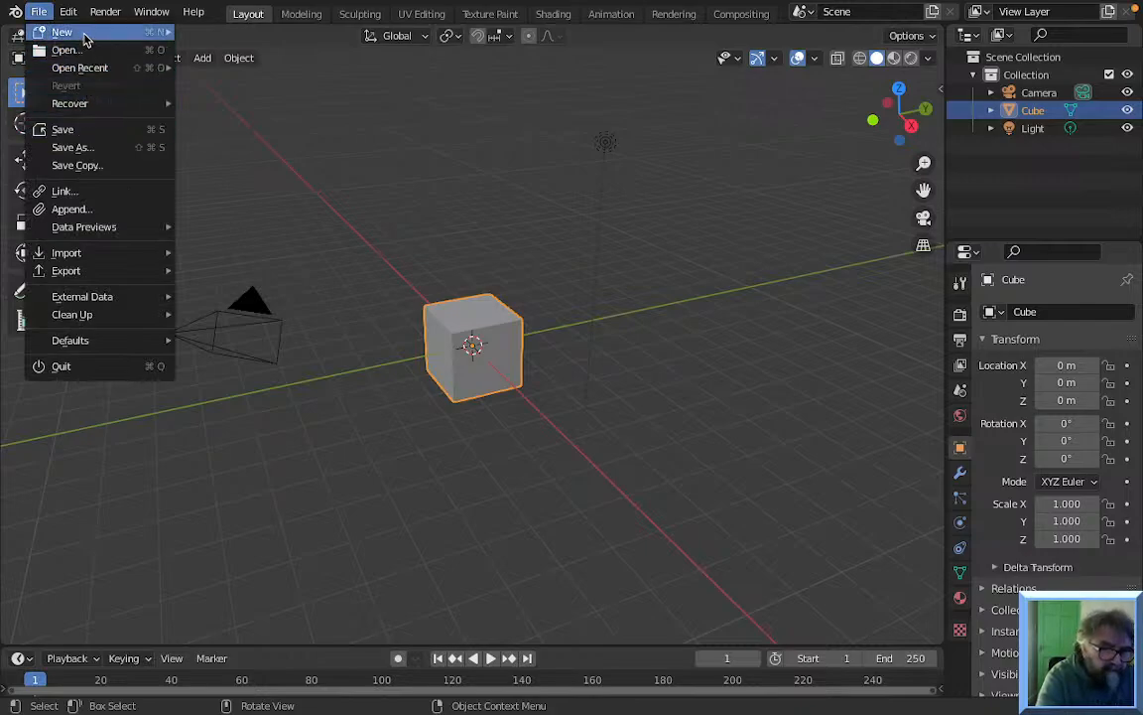
{"action": "mouse_move", "coordinate": [85, 38]}
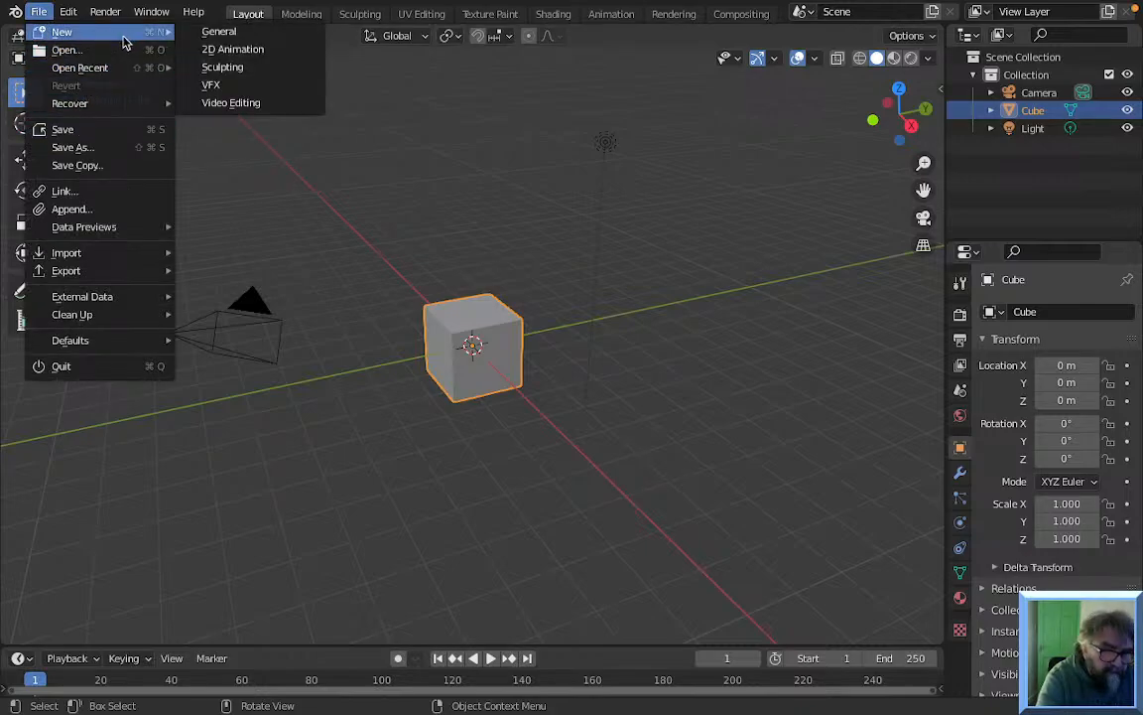
{"action": "left_click", "coordinate": [243, 50]}
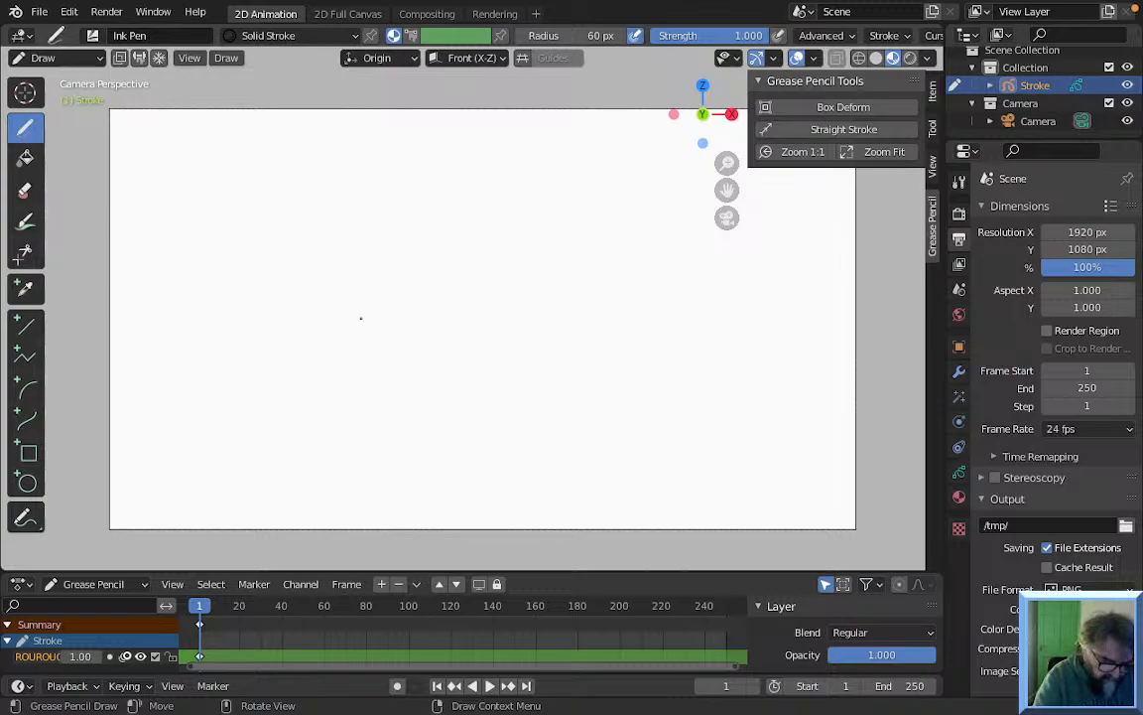
Try a zigzag test stroke across the canvas with the Ink Pen and undo it
{"action": "mouse_move", "coordinate": [350, 221]}
{"action": "left_mouse_down"}
{"action": "mouse_move", "coordinate": [328, 260]}
{"action": "mouse_move", "coordinate": [466, 334]}
{"action": "mouse_move", "coordinate": [494, 429]}
{"action": "left_mouse_up"}
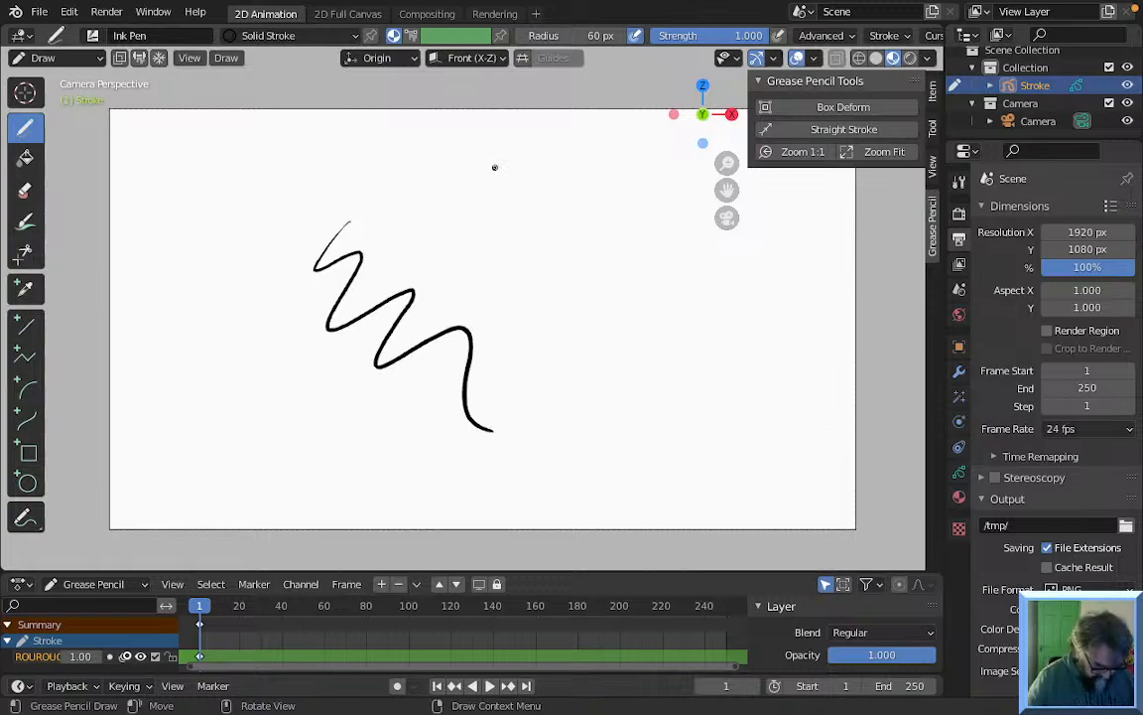
{"action": "key", "text": "ctrl+z"}
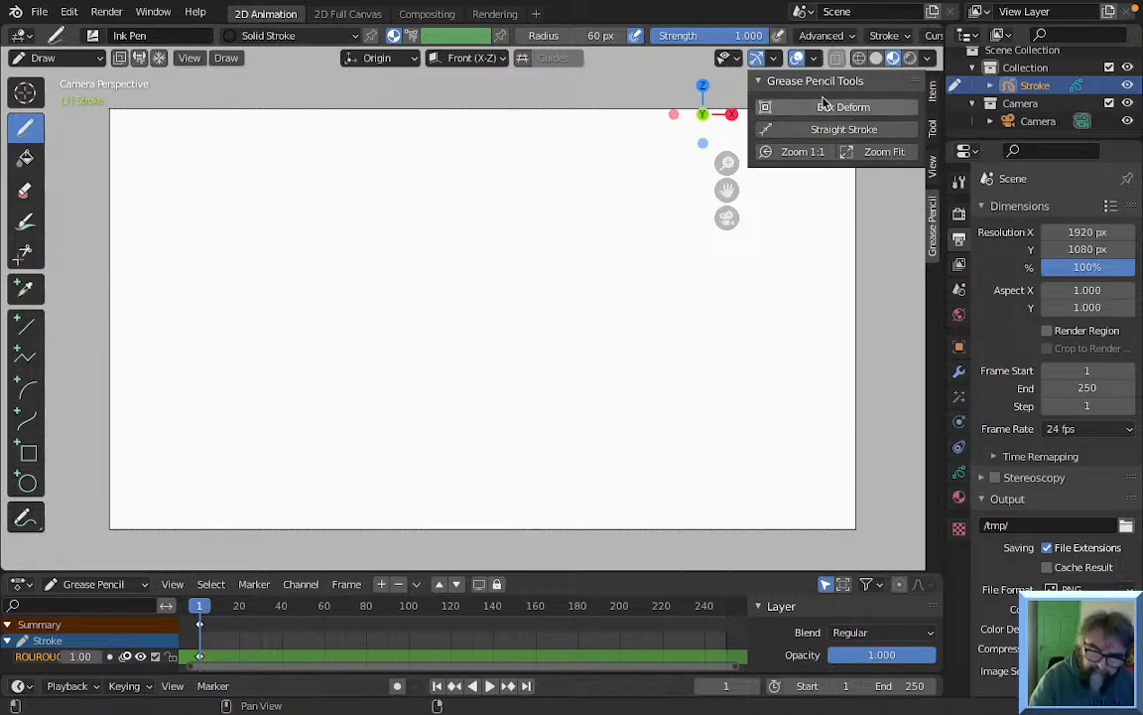
Collapse the Grease Pencil Tools options and draw a toaster outline with a vertical line separating its narrow end from its side
{"action": "left_click", "coordinate": [784, 80]}
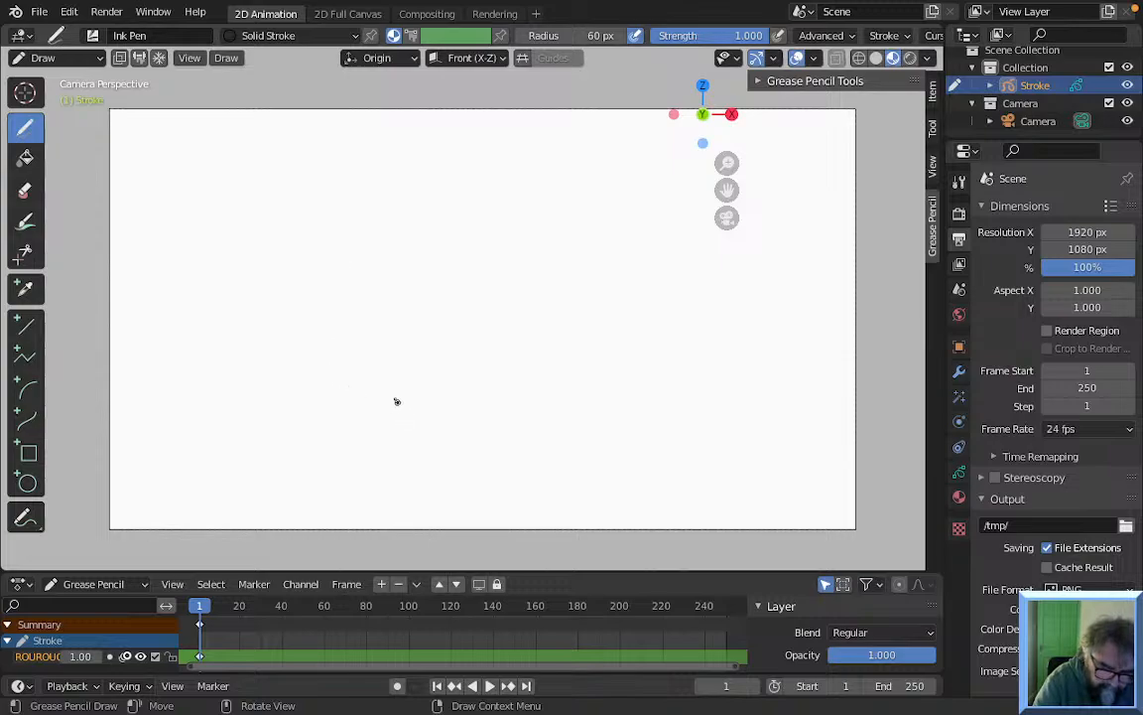
{"action": "mouse_move", "coordinate": [349, 424]}
{"action": "left_mouse_down"}
{"action": "mouse_move", "coordinate": [384, 301]}
{"action": "mouse_move", "coordinate": [400, 295]}
{"action": "mouse_move", "coordinate": [534, 313]}
{"action": "mouse_move", "coordinate": [557, 420]}
{"action": "left_mouse_up"}
{"action": "left_click_drag", "start_coordinate": [349, 427], "coordinate": [556, 424]}
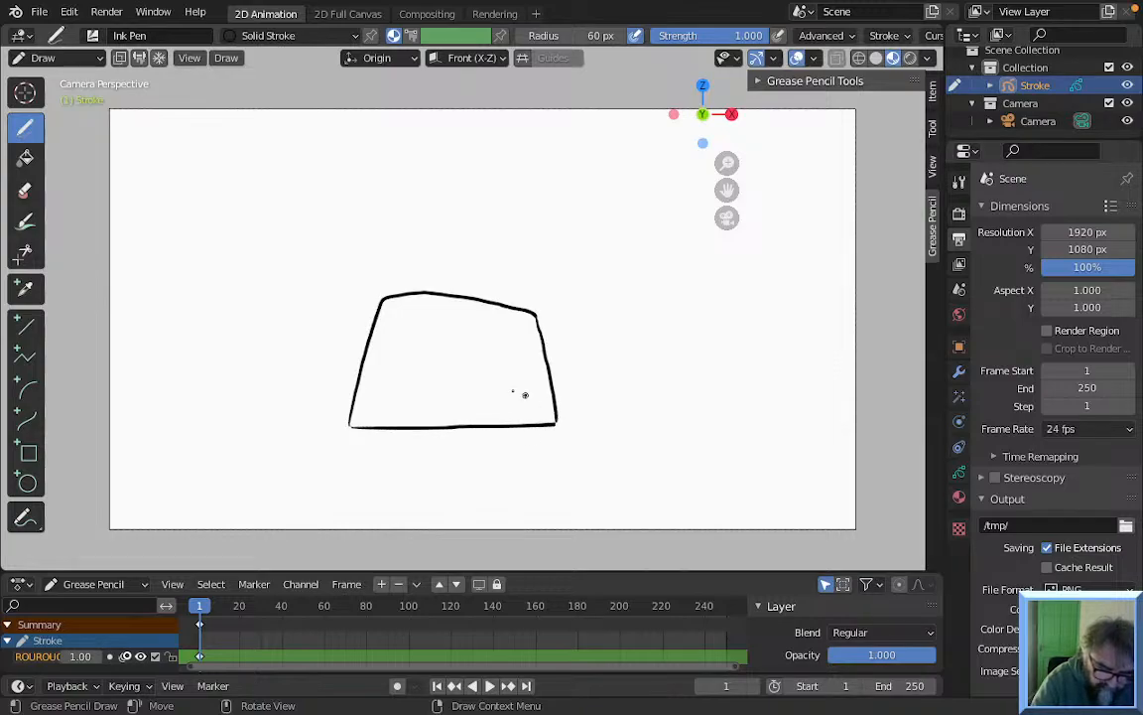
{"action": "left_click_drag", "start_coordinate": [423, 295], "coordinate": [413, 418]}
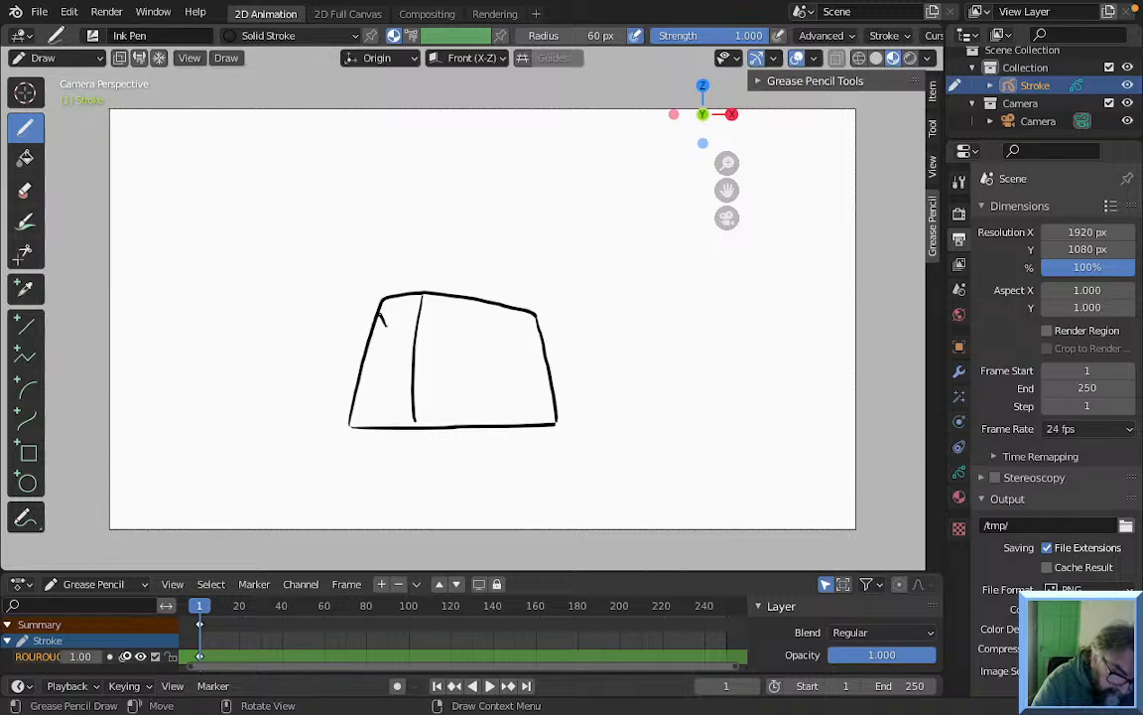
Draw a filled plunger slot with a knob on the toaster's narrow end and a rectangle containing an X on its side
{"action": "mouse_move", "coordinate": [384, 318]}
{"action": "left_mouse_down"}
{"action": "mouse_move", "coordinate": [397, 304]}
{"action": "mouse_move", "coordinate": [385, 320]}
{"action": "mouse_move", "coordinate": [397, 315]}
{"action": "mouse_move", "coordinate": [380, 359]}
{"action": "mouse_move", "coordinate": [376, 397]}
{"action": "mouse_move", "coordinate": [389, 395]}
{"action": "mouse_move", "coordinate": [394, 324]}
{"action": "mouse_move", "coordinate": [383, 402]}
{"action": "mouse_move", "coordinate": [394, 327]}
{"action": "left_mouse_up"}
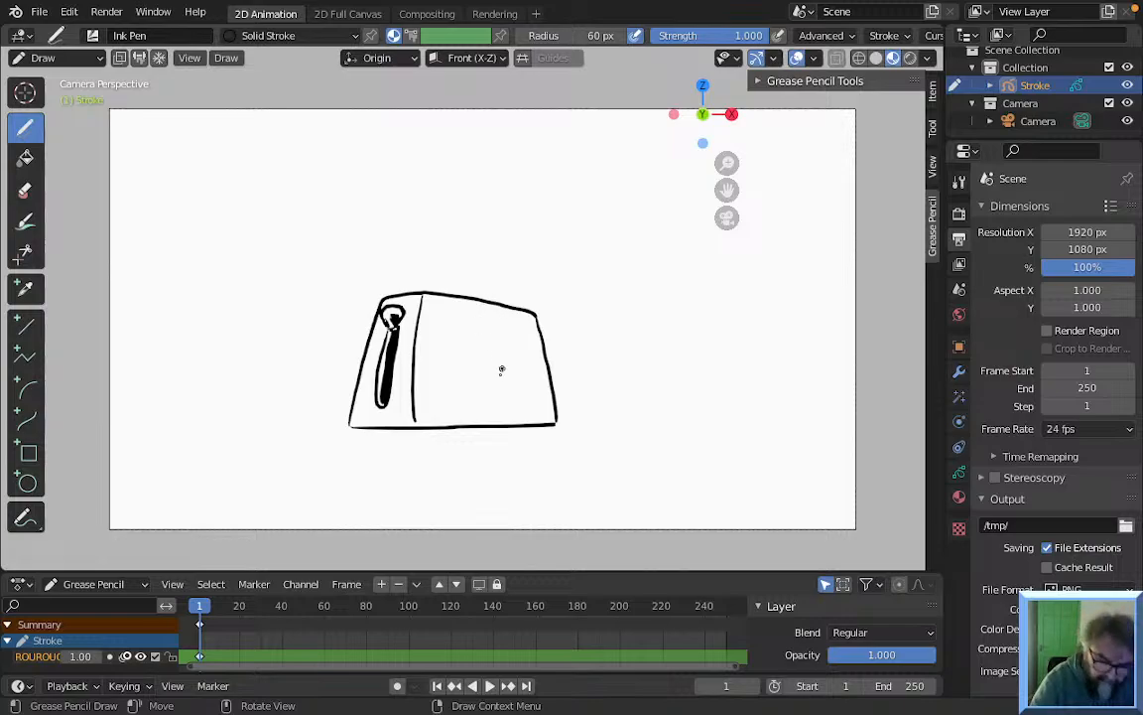
{"action": "mouse_move", "coordinate": [460, 328]}
{"action": "left_mouse_down"}
{"action": "mouse_move", "coordinate": [461, 369]}
{"action": "mouse_move", "coordinate": [494, 391]}
{"action": "mouse_move", "coordinate": [506, 389]}
{"action": "mouse_move", "coordinate": [507, 330]}
{"action": "mouse_move", "coordinate": [542, 340]}
{"action": "left_mouse_up"}
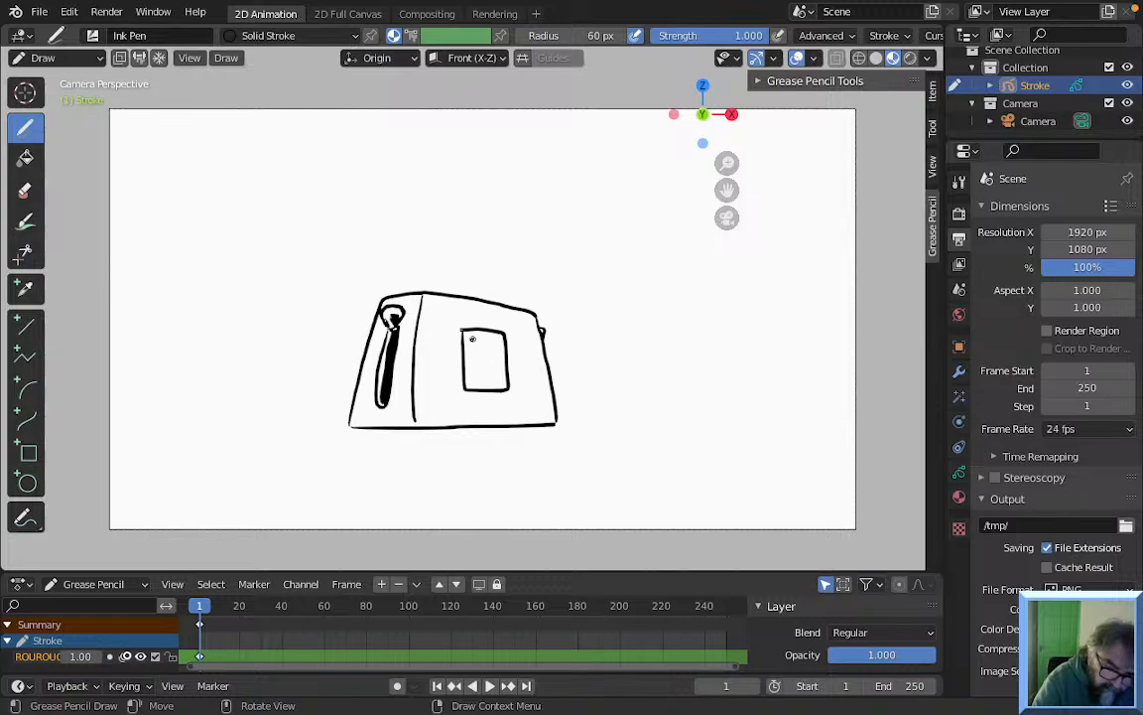
{"action": "left_click_drag", "start_coordinate": [474, 342], "coordinate": [502, 384]}
{"action": "left_click_drag", "start_coordinate": [496, 335], "coordinate": [473, 383]}
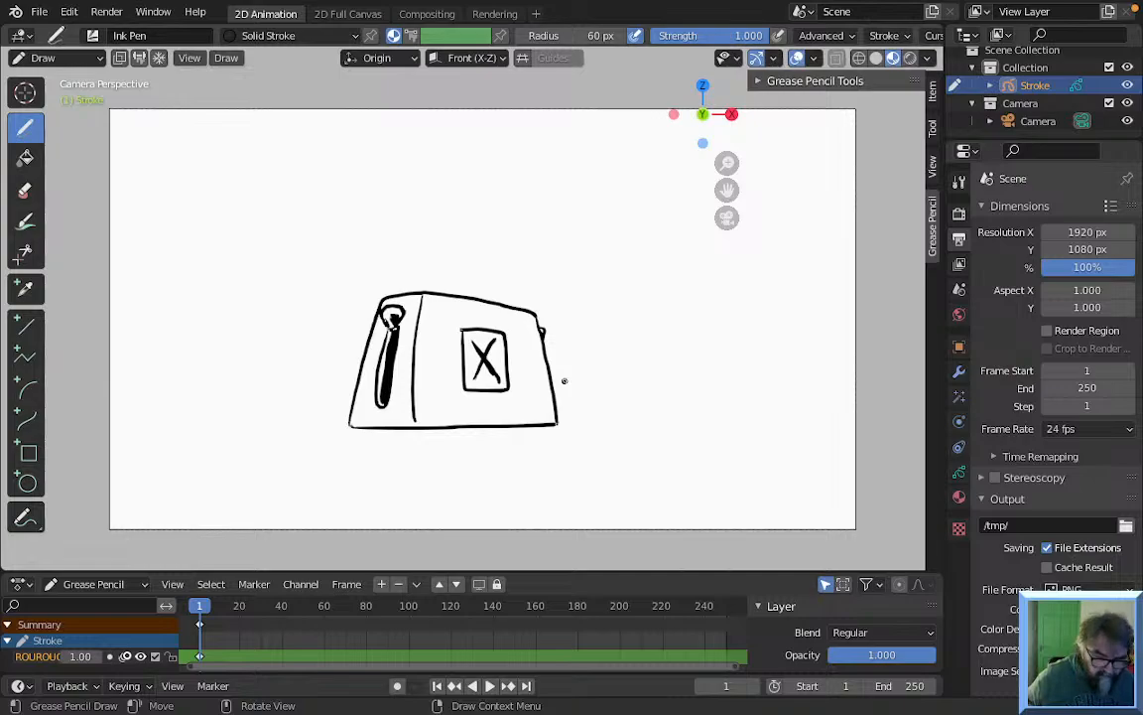
{"action": "key", "text": "Right"}
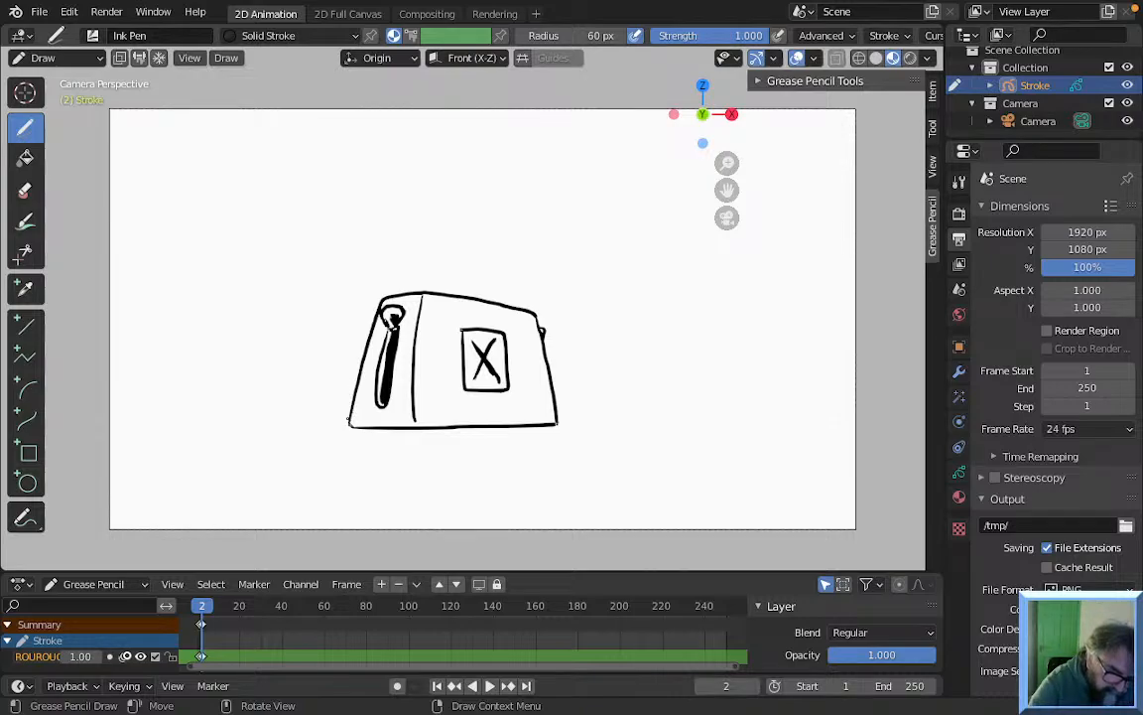
{"action": "left_click", "coordinate": [349, 420]}
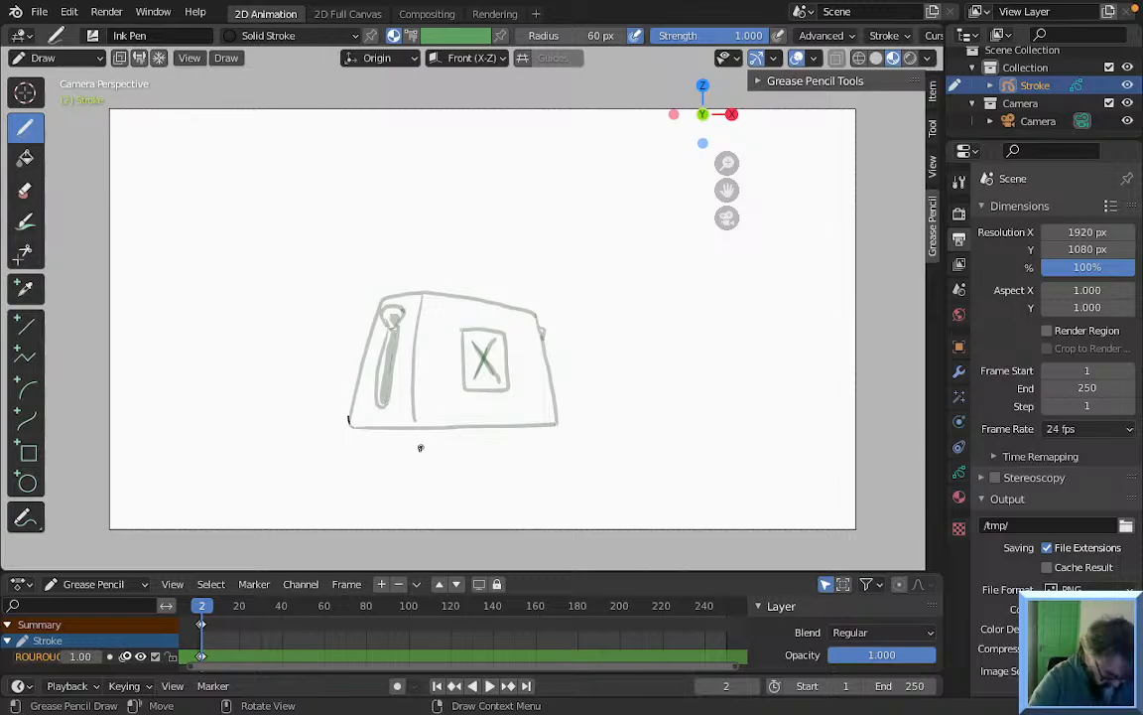
{"action": "key", "text": "Left"}
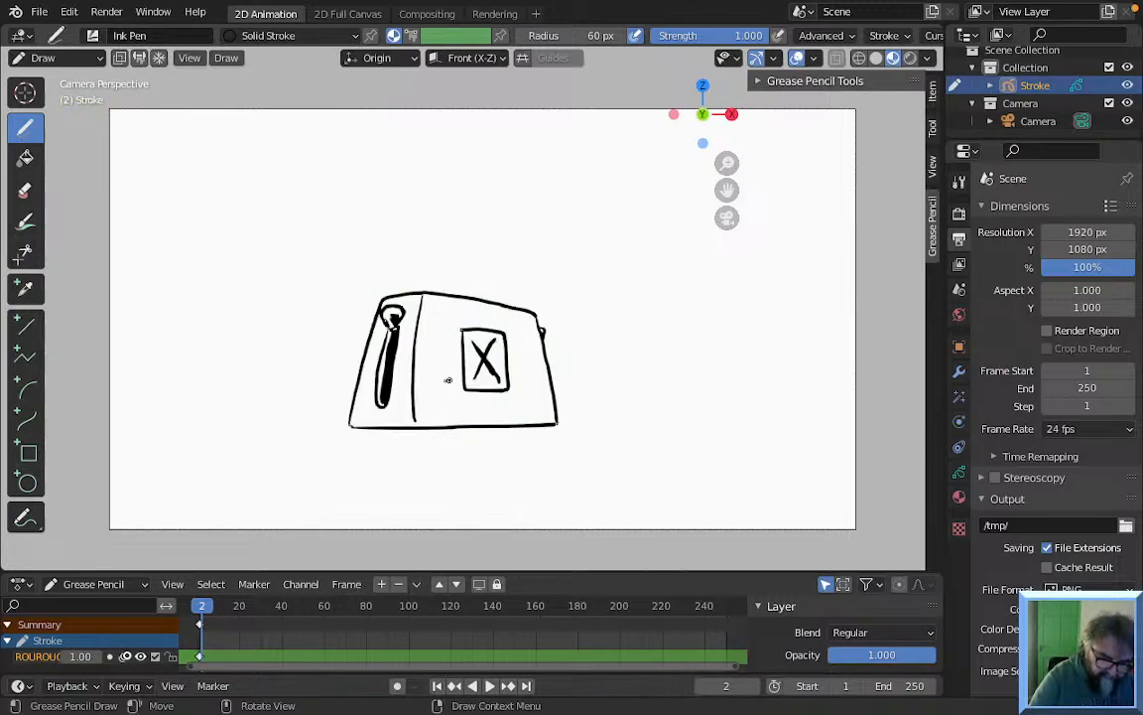
{"action": "left_click", "coordinate": [200, 611]}
{"action": "left_click", "coordinate": [201, 611]}
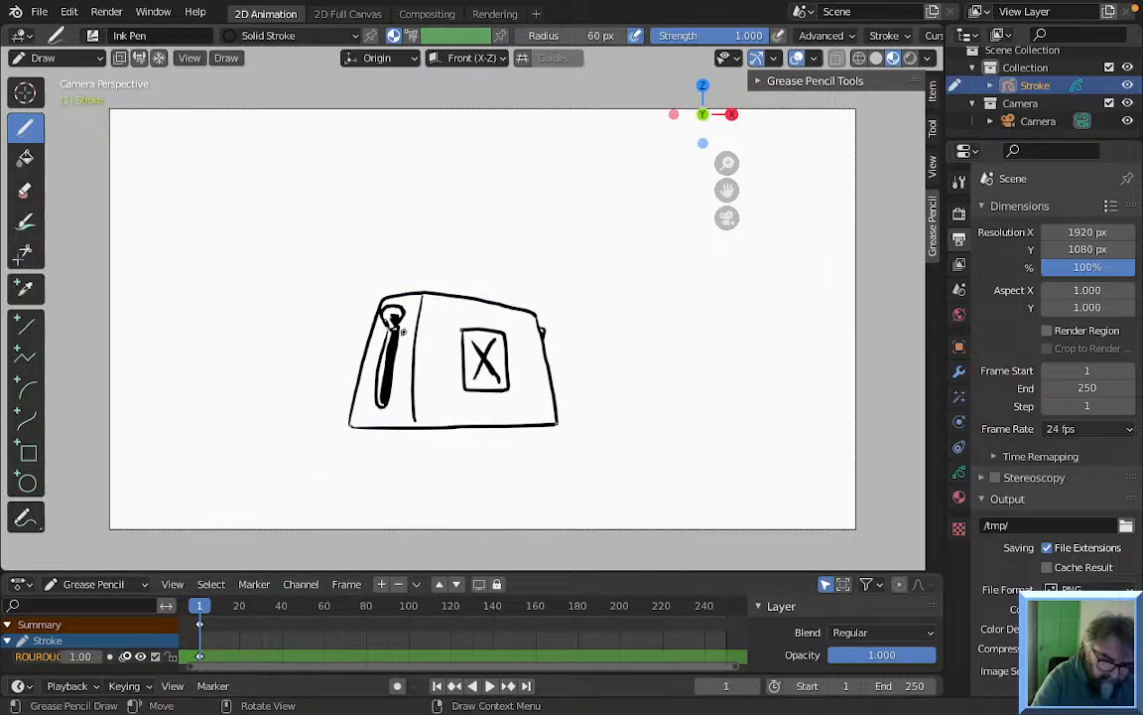
Erase the plunger knob in frame 1 and redraw the missing parts of the toaster outline and slot with the Ink Pen
{"action": "left_click", "coordinate": [26, 192]}
{"action": "mouse_move", "coordinate": [393, 316]}
{"action": "left_mouse_down"}
{"action": "mouse_move", "coordinate": [387, 303]}
{"action": "mouse_move", "coordinate": [390, 317]}
{"action": "mouse_move", "coordinate": [410, 302]}
{"action": "left_mouse_up"}
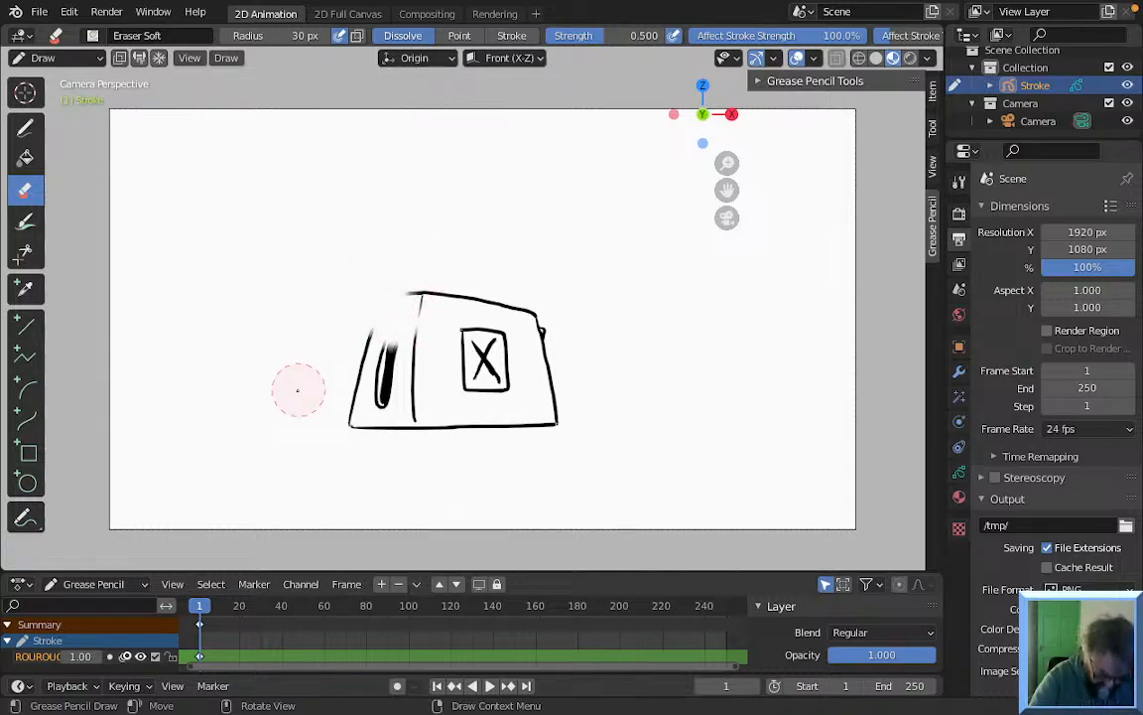
{"action": "left_click", "coordinate": [26, 126]}
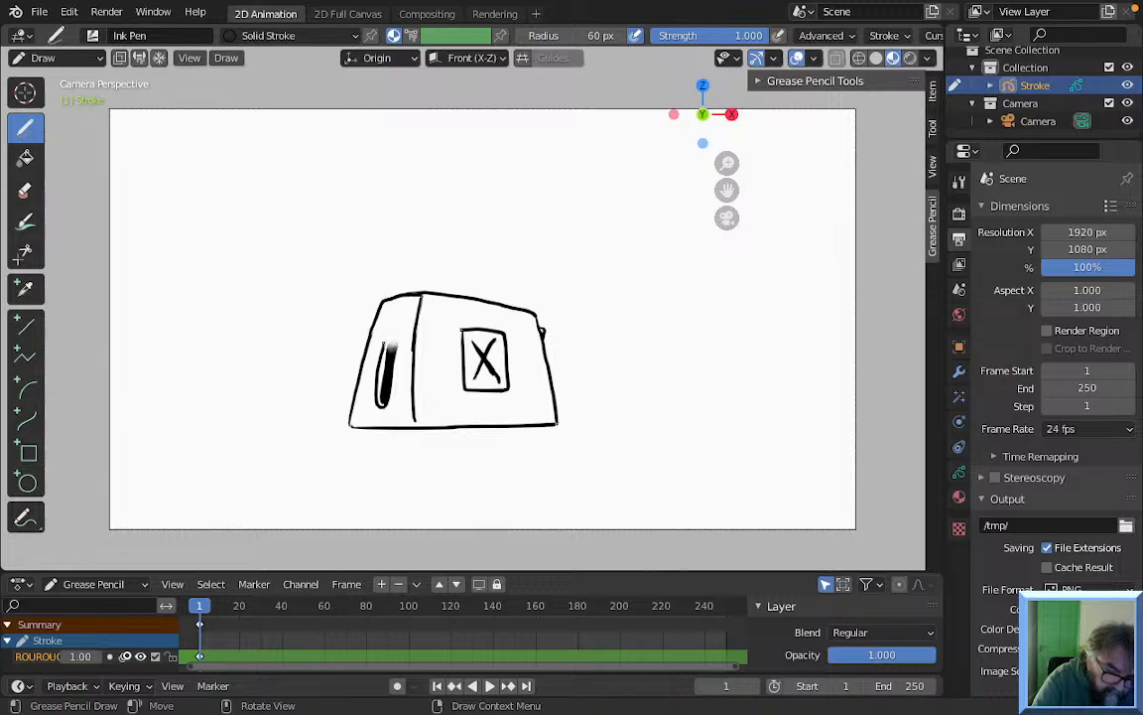
{"action": "mouse_move", "coordinate": [389, 342]}
{"action": "left_mouse_down"}
{"action": "mouse_move", "coordinate": [394, 313]}
{"action": "mouse_move", "coordinate": [394, 336]}
{"action": "left_mouse_up"}
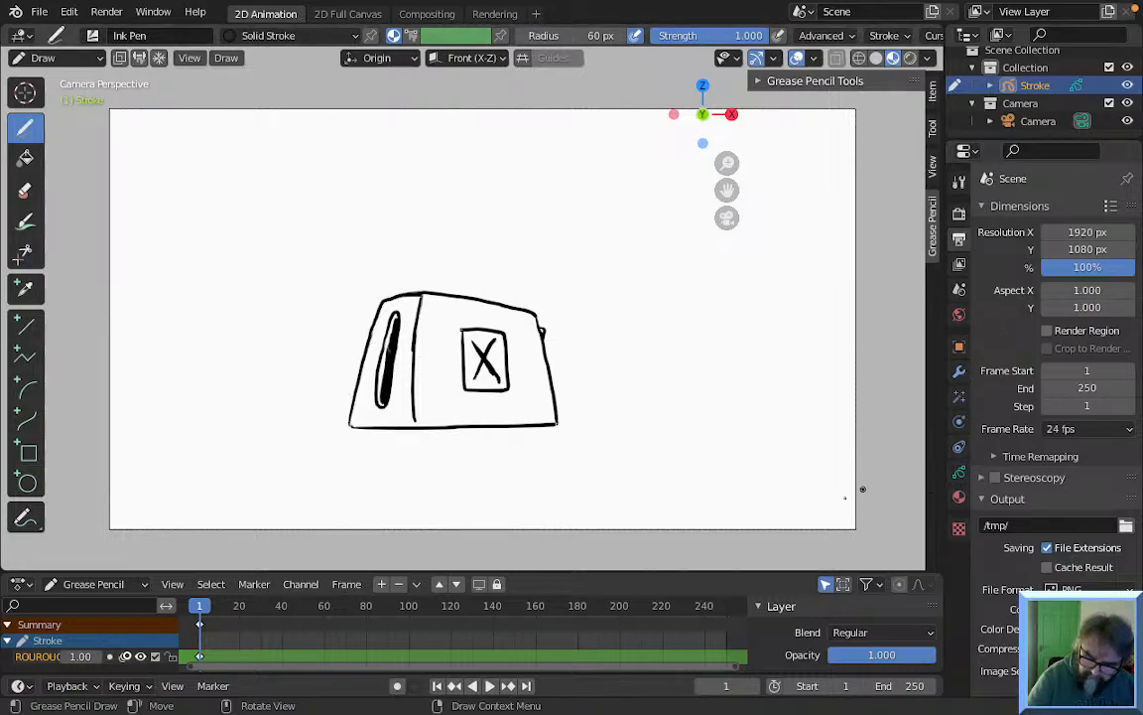
Add a new layer to the Stroke Grease Pencil object and name it Plunger
{"action": "left_click", "coordinate": [960, 475]}
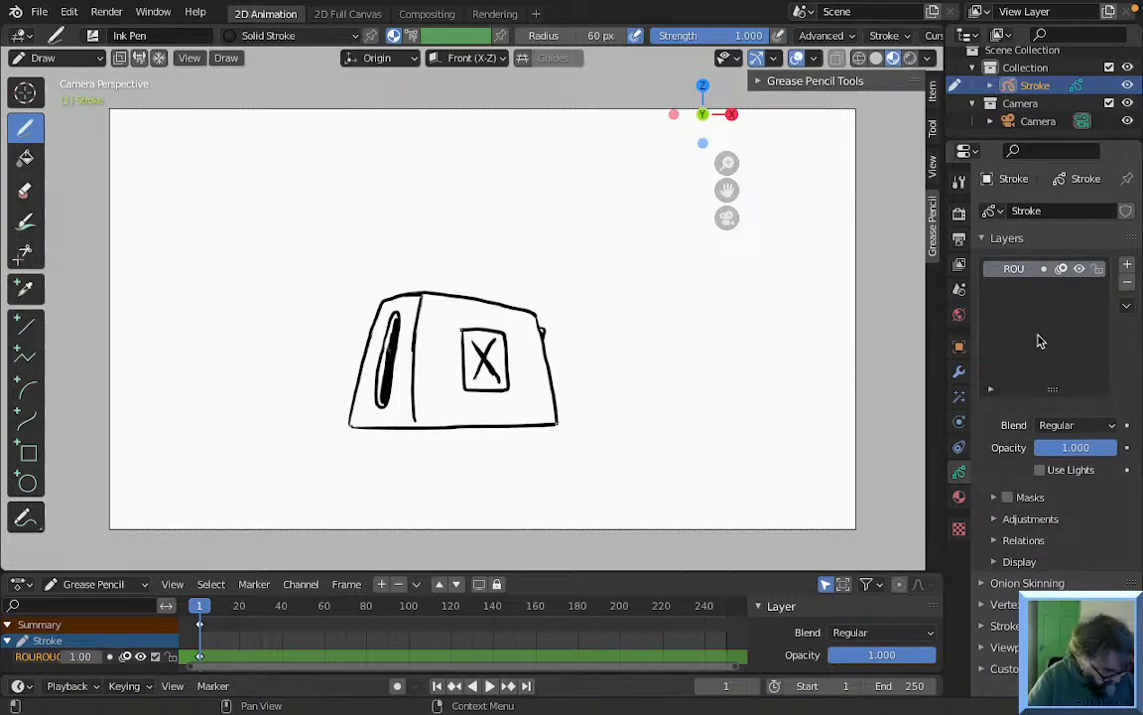
{"action": "left_click", "coordinate": [1127, 264]}
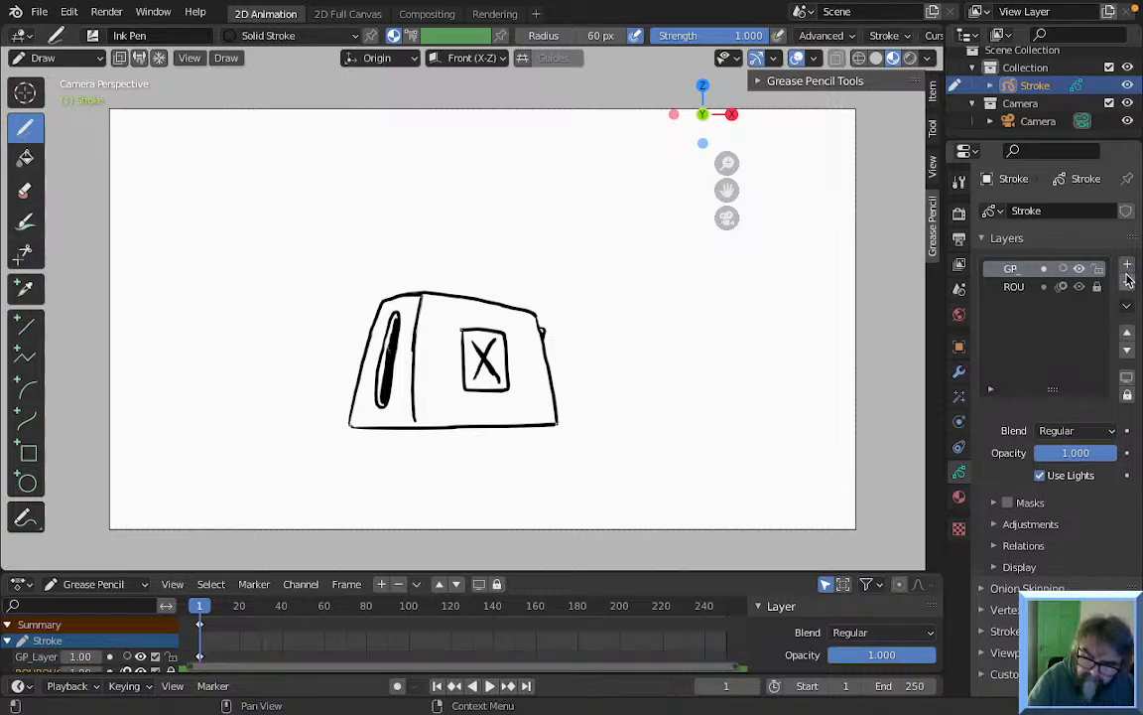
{"action": "double_click", "coordinate": [1013, 268]}
{"action": "key", "text": "BackSpace"}
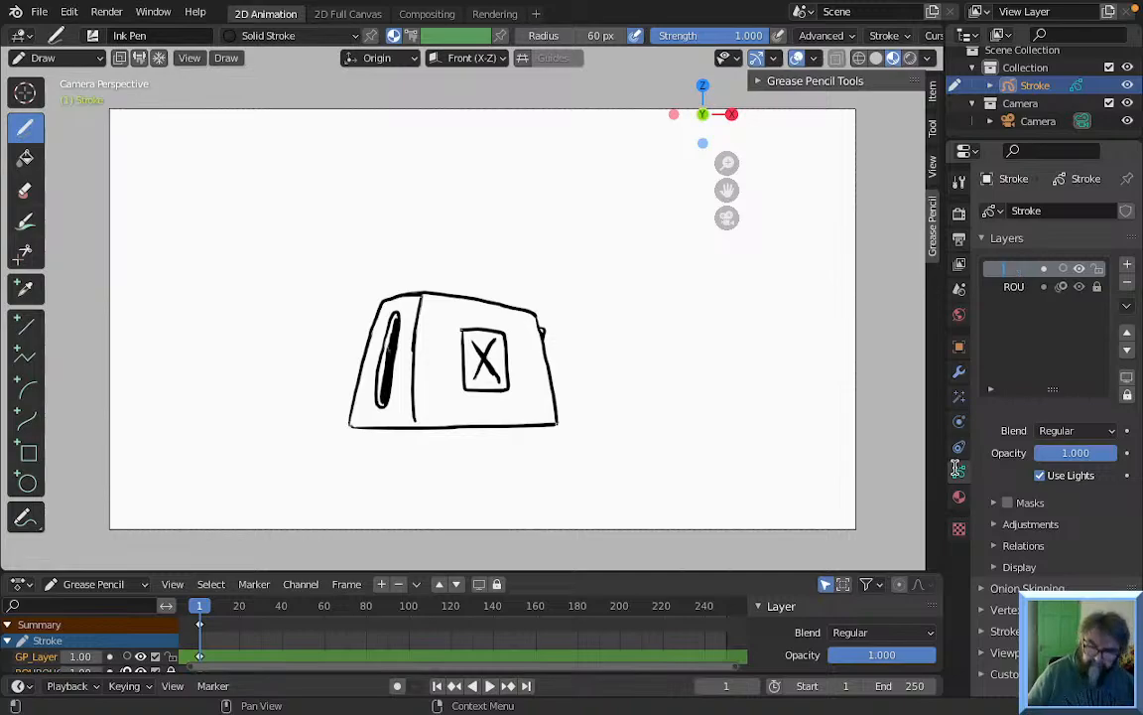
{"action": "type", "text": "Plun"}
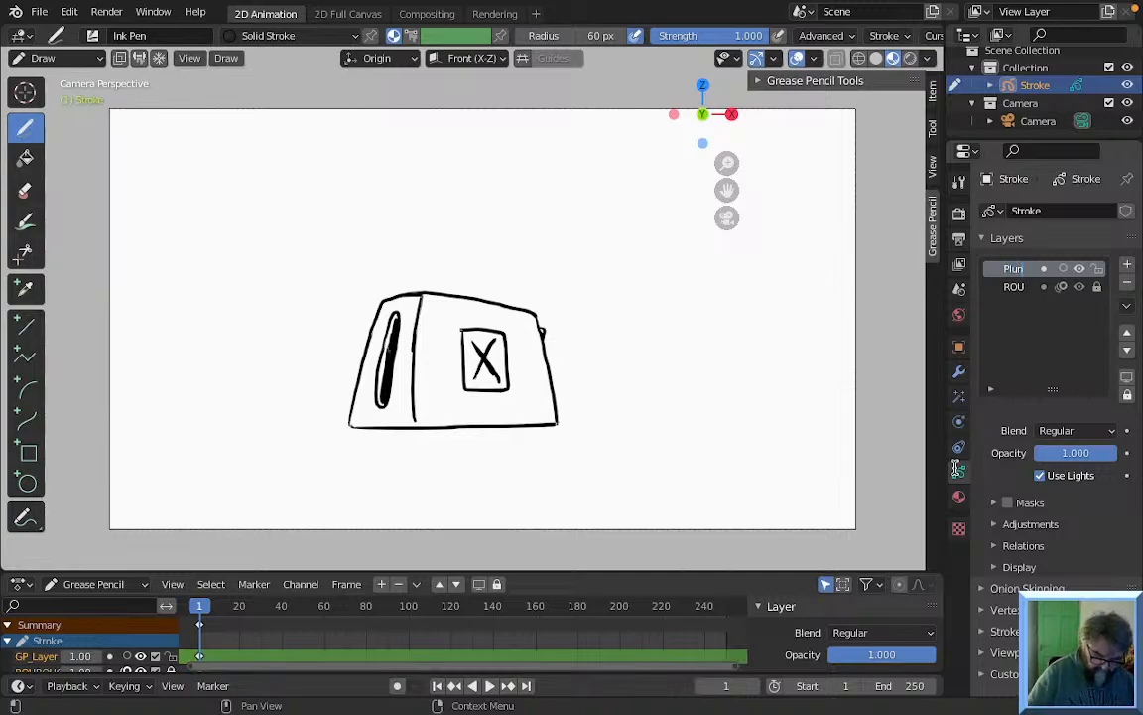
{"action": "type", "text": "ger"}
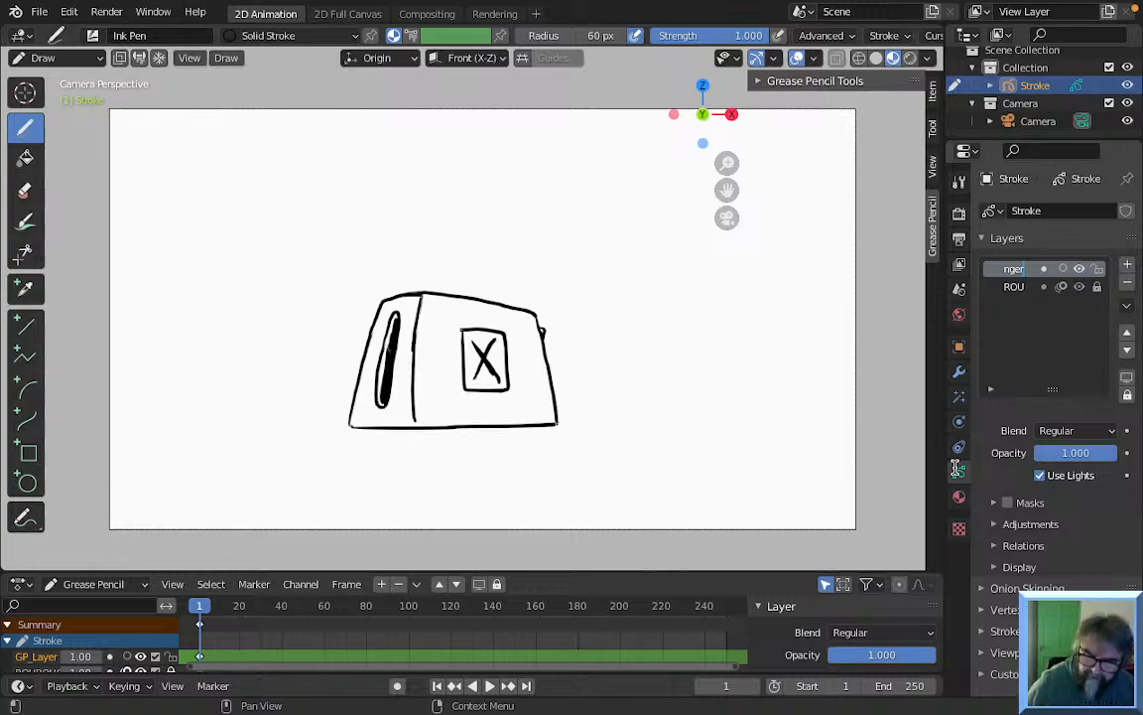
{"action": "key", "text": "Return"}
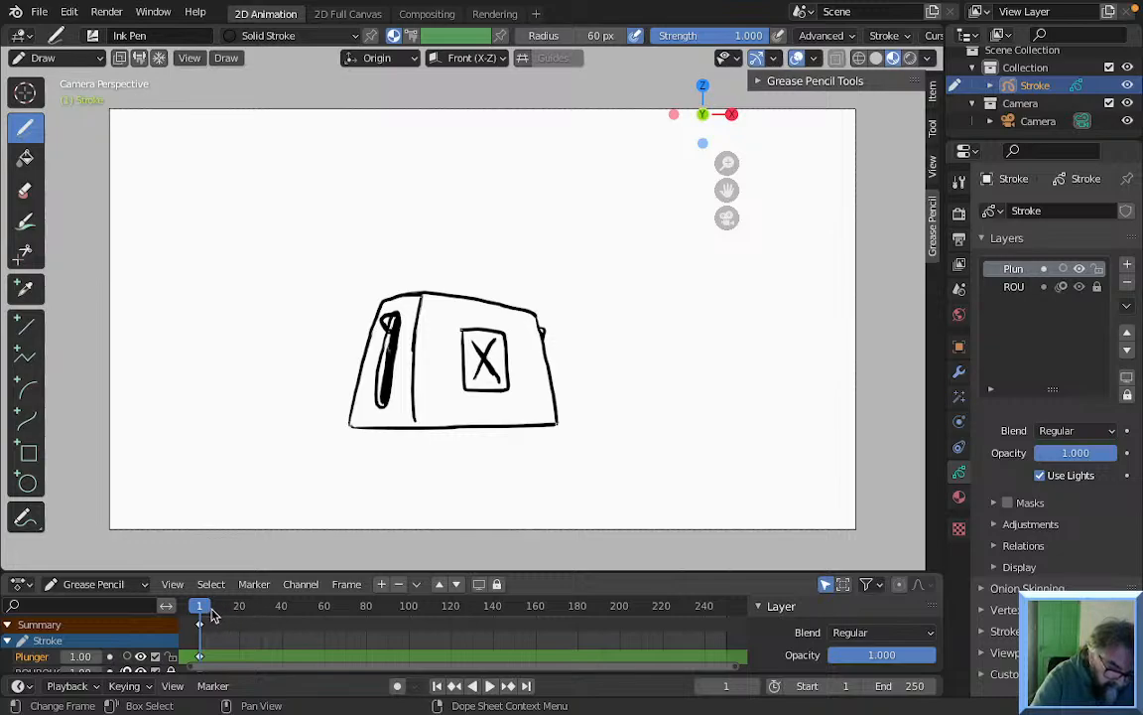
Draw the plunger knob slightly lower in the slot at frame 2 on the Plunger layer
{"action": "left_click", "coordinate": [213, 611]}
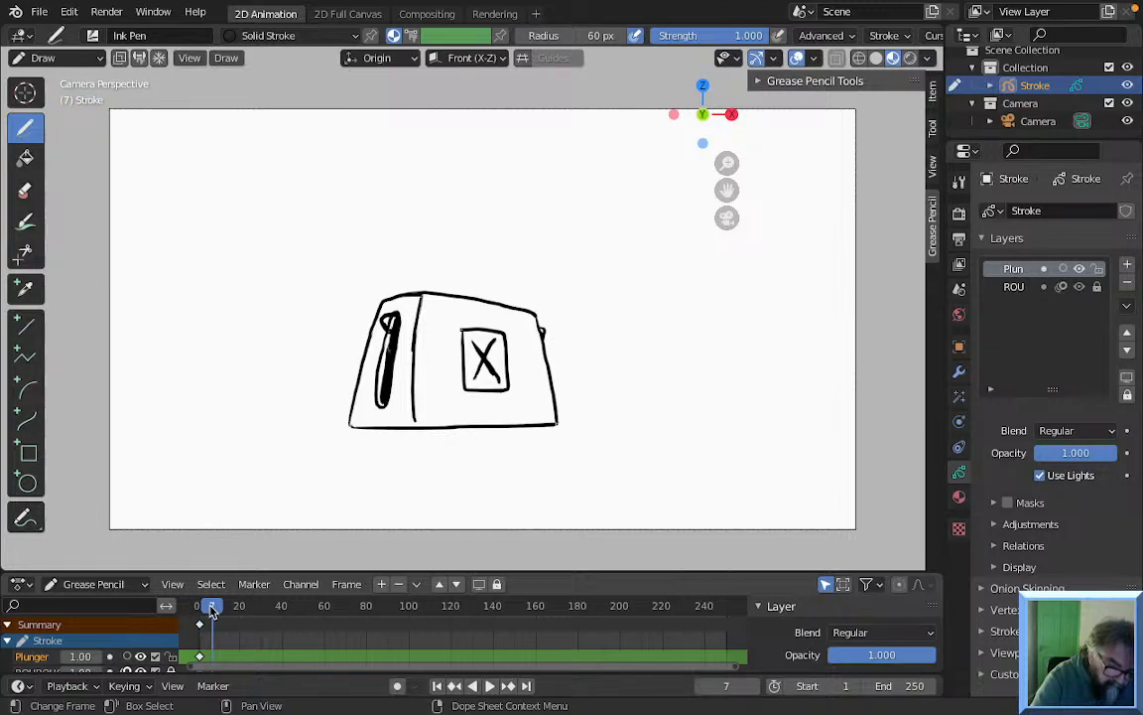
{"action": "left_click", "coordinate": [197, 612]}
{"action": "left_click", "coordinate": [202, 611]}
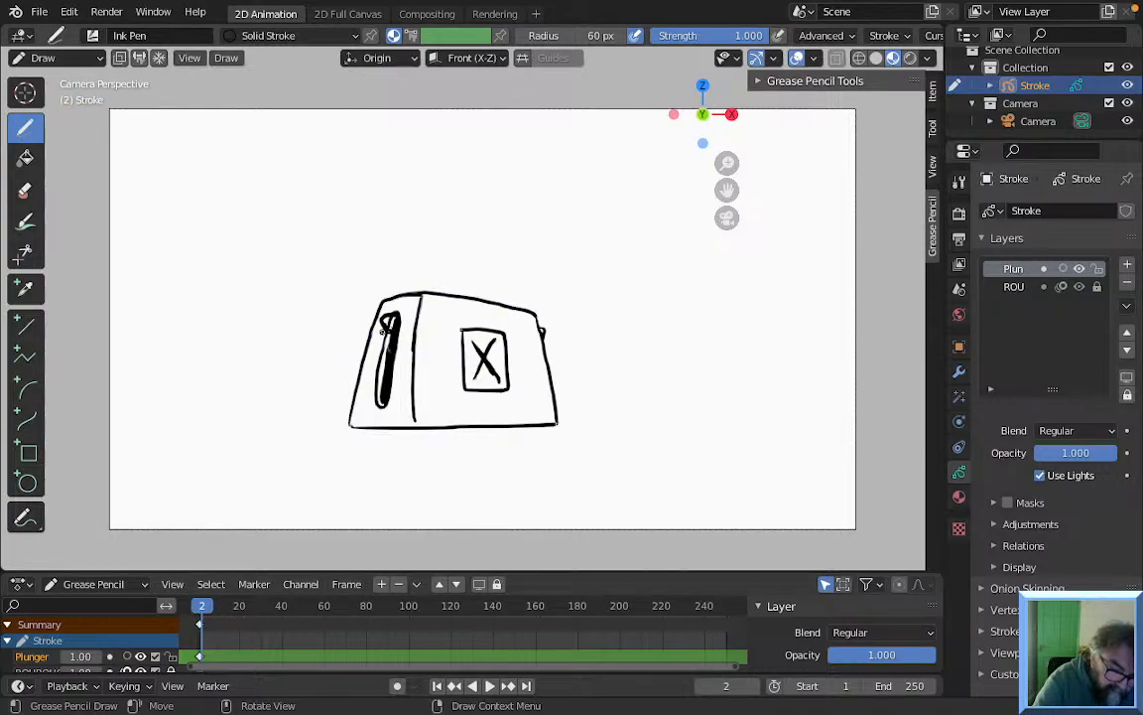
{"action": "left_click_drag", "start_coordinate": [384, 321], "coordinate": [390, 344]}
{"action": "key", "text": "ctrl+z"}
{"action": "key", "text": "ctrl+z"}
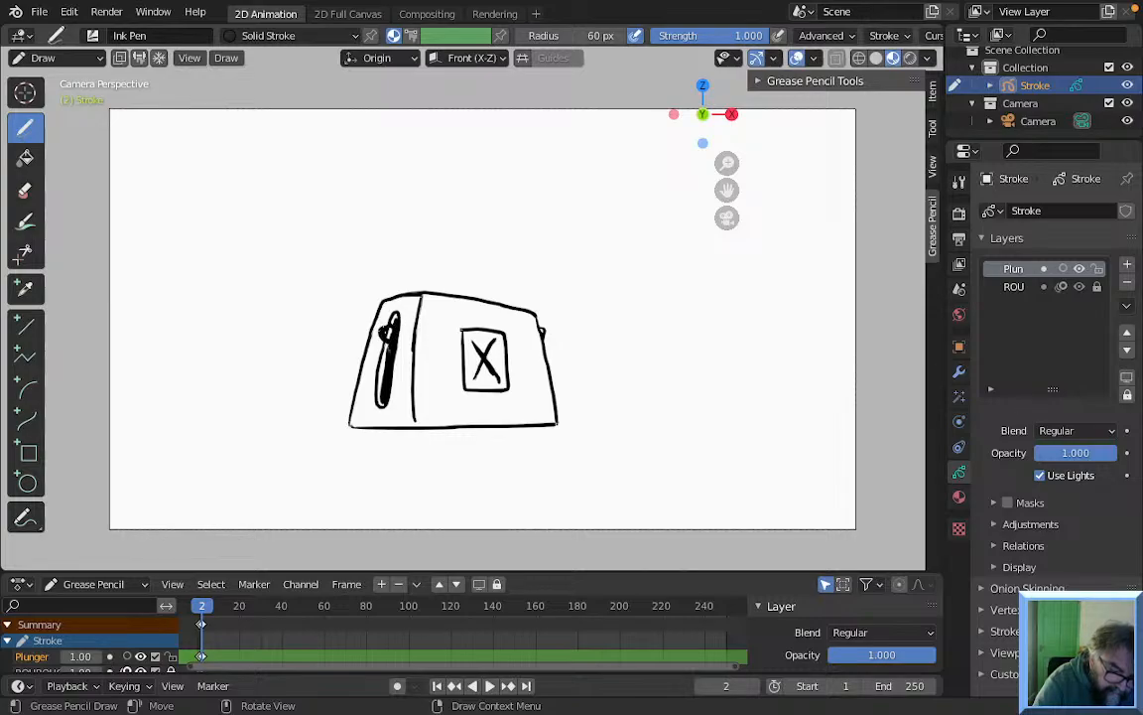
Draw the plunger knob about halfway down the slot at frame 3
{"action": "key", "text": "Right"}
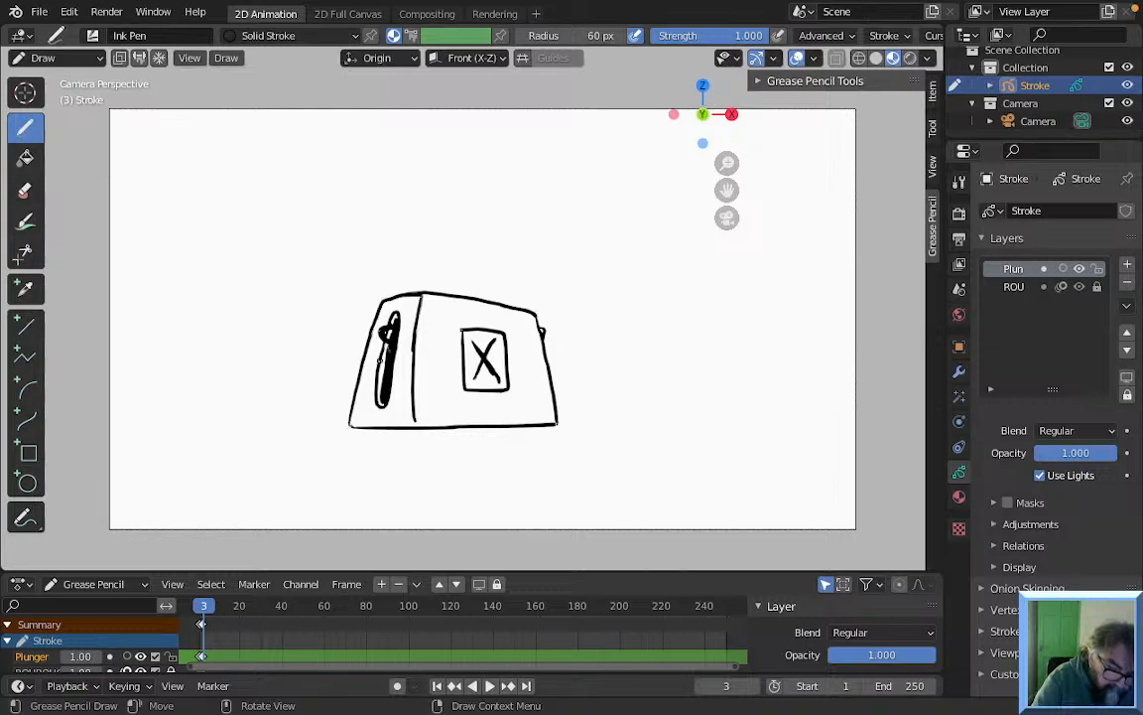
{"action": "left_click_drag", "start_coordinate": [381, 361], "coordinate": [388, 366]}
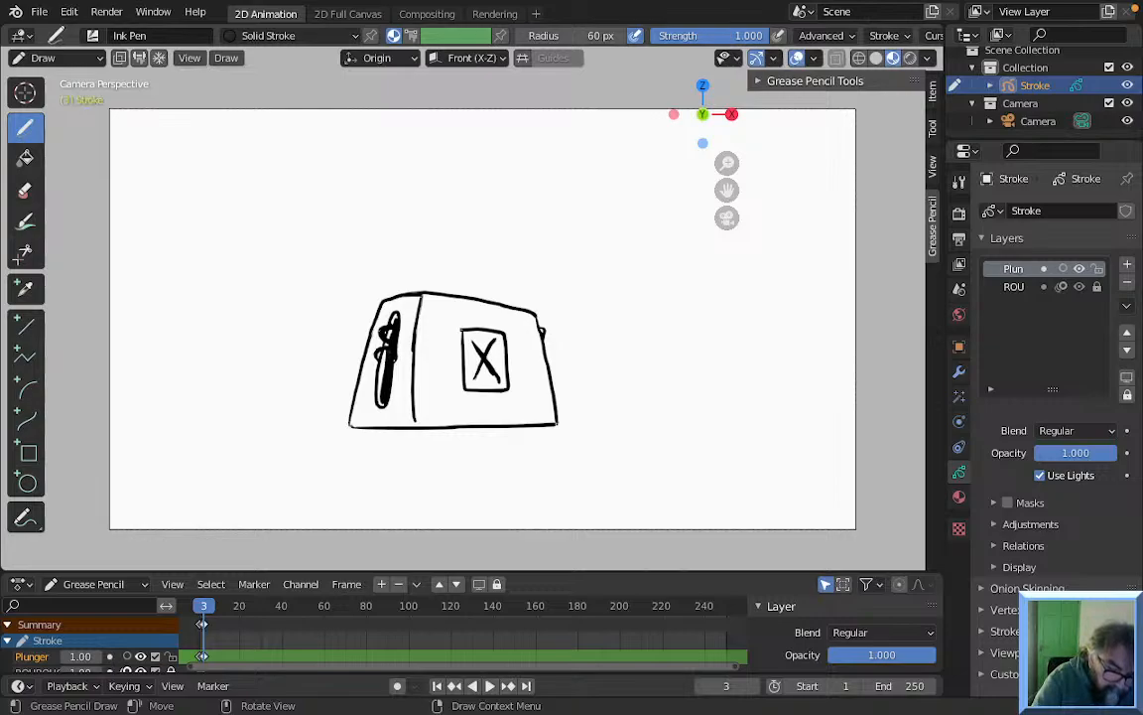
{"action": "key", "text": "ctrl+z"}
Move back and forth through frames 1 to 3 to check the plunger's downward motion
{"action": "key", "text": "Left"}
{"action": "key", "text": "Left"}
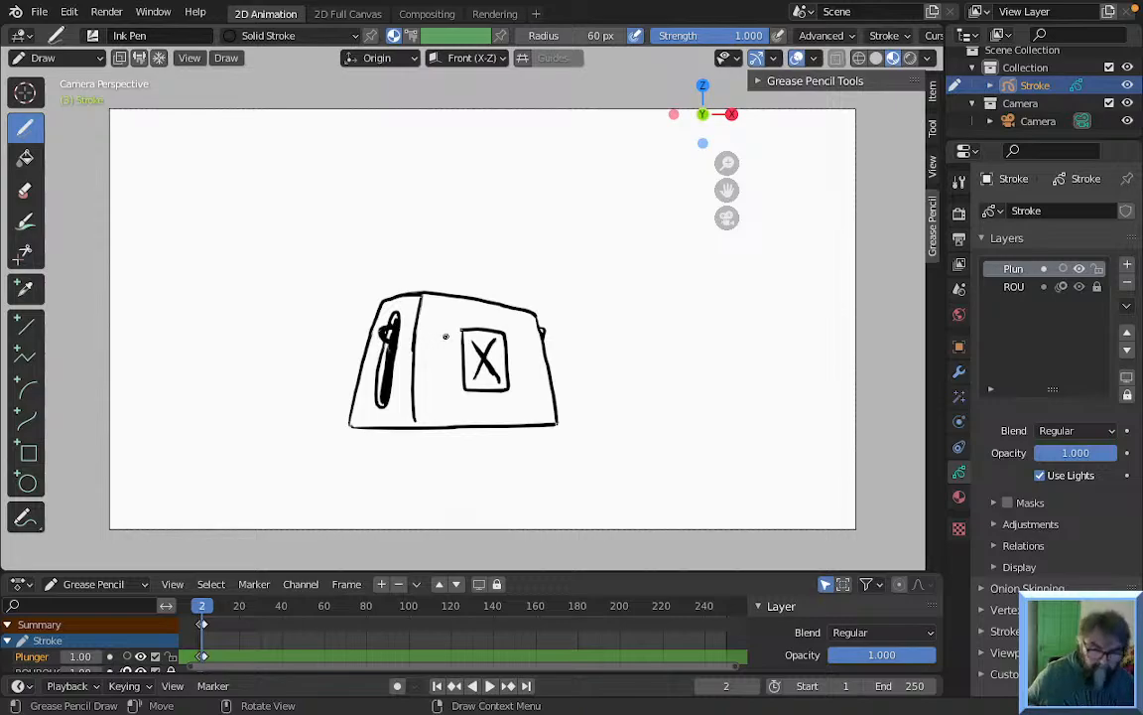
{"action": "key", "text": "Right"}
{"action": "key", "text": "Right"}
{"action": "key", "text": "Left"}
{"action": "key", "text": "Left"}
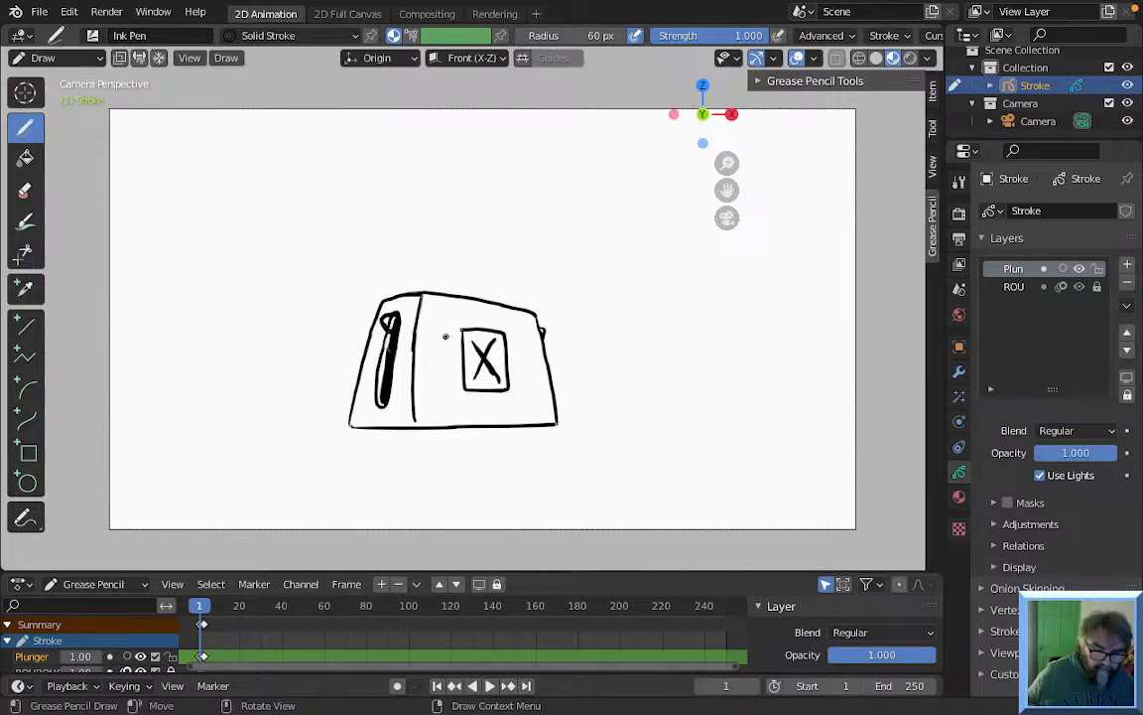
{"action": "key", "text": "Right"}
{"action": "key", "text": "Right"}
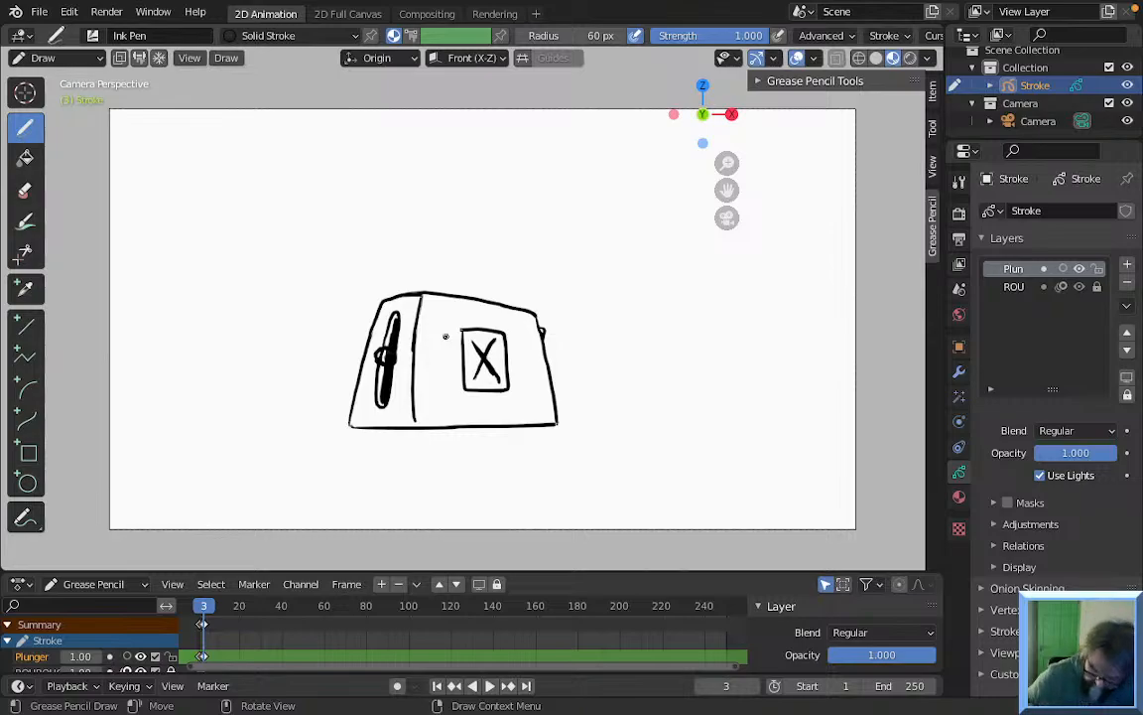
{"action": "key", "text": "Left"}
{"action": "key", "text": "Right"}
Draw the plunger knob near the bottom of the slot at frame 4, and advance to frame 5
{"action": "key", "text": "Right"}
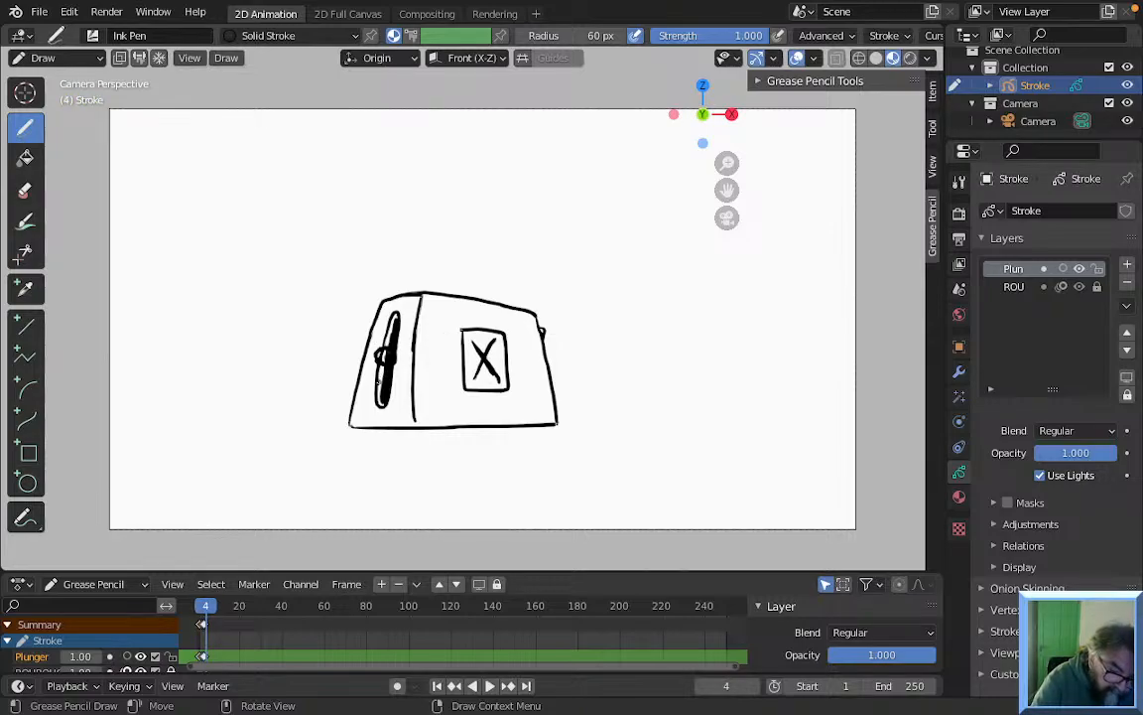
{"action": "left_click_drag", "start_coordinate": [383, 381], "coordinate": [388, 367]}
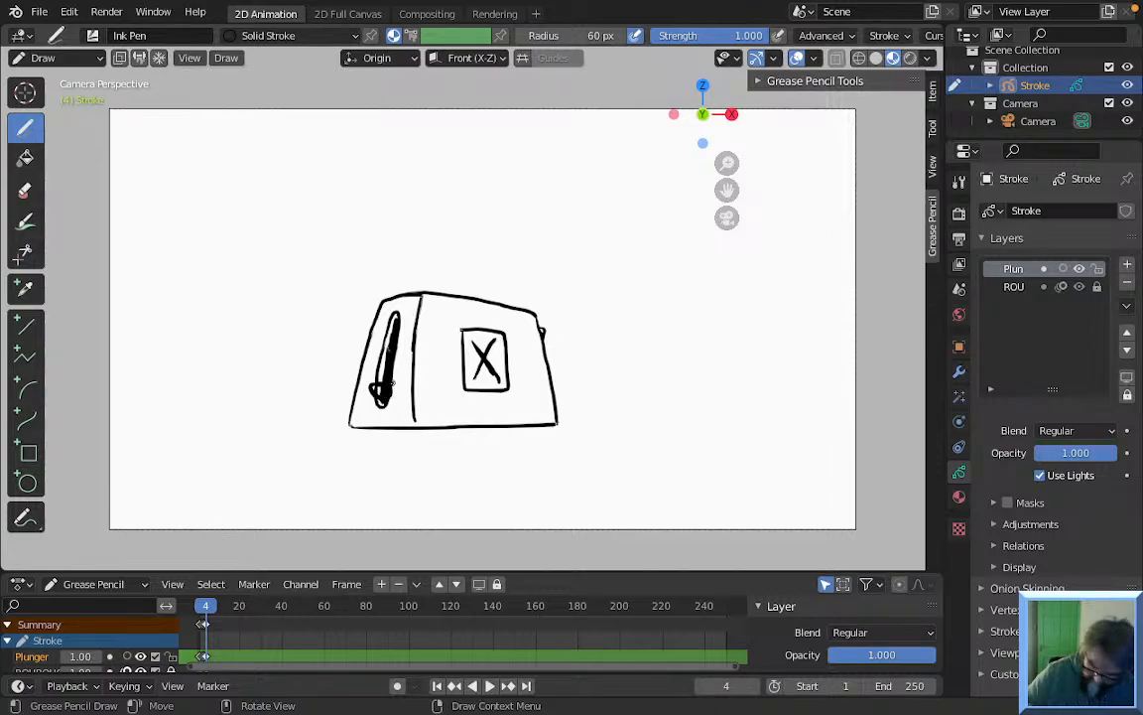
{"action": "key", "text": "Right"}
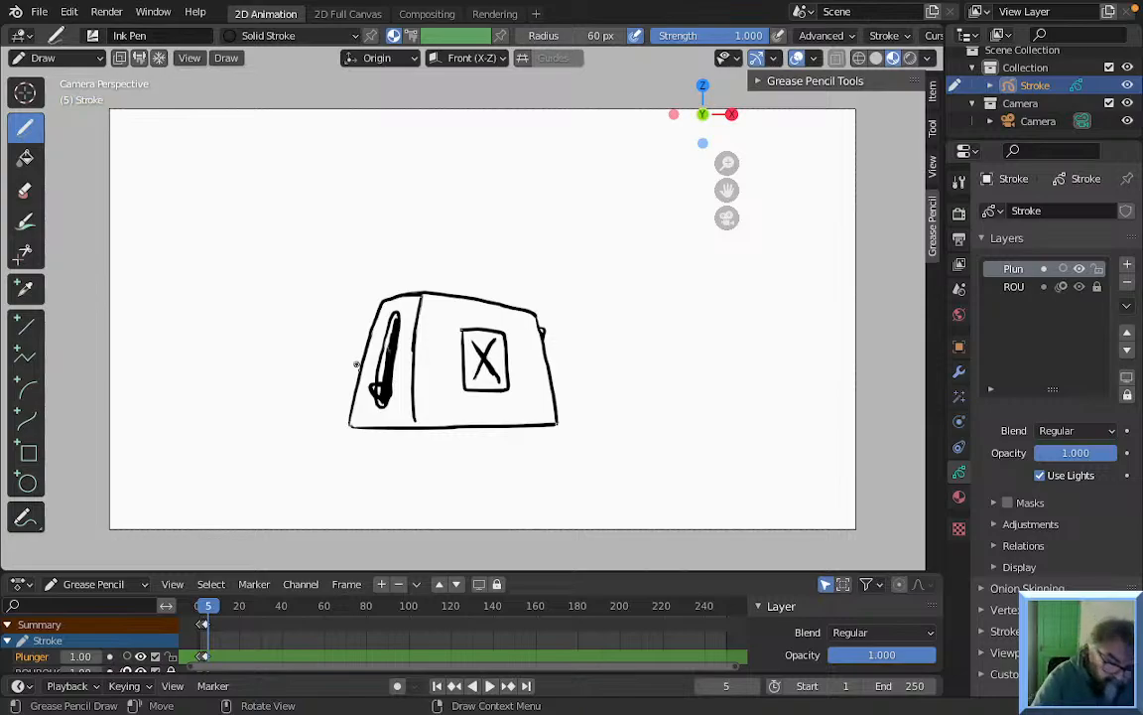
Draw the plunger knob at the bottom of the slot at frames 5 and 6 on the Plunger layer
{"action": "left_click_drag", "start_coordinate": [377, 390], "coordinate": [381, 395]}
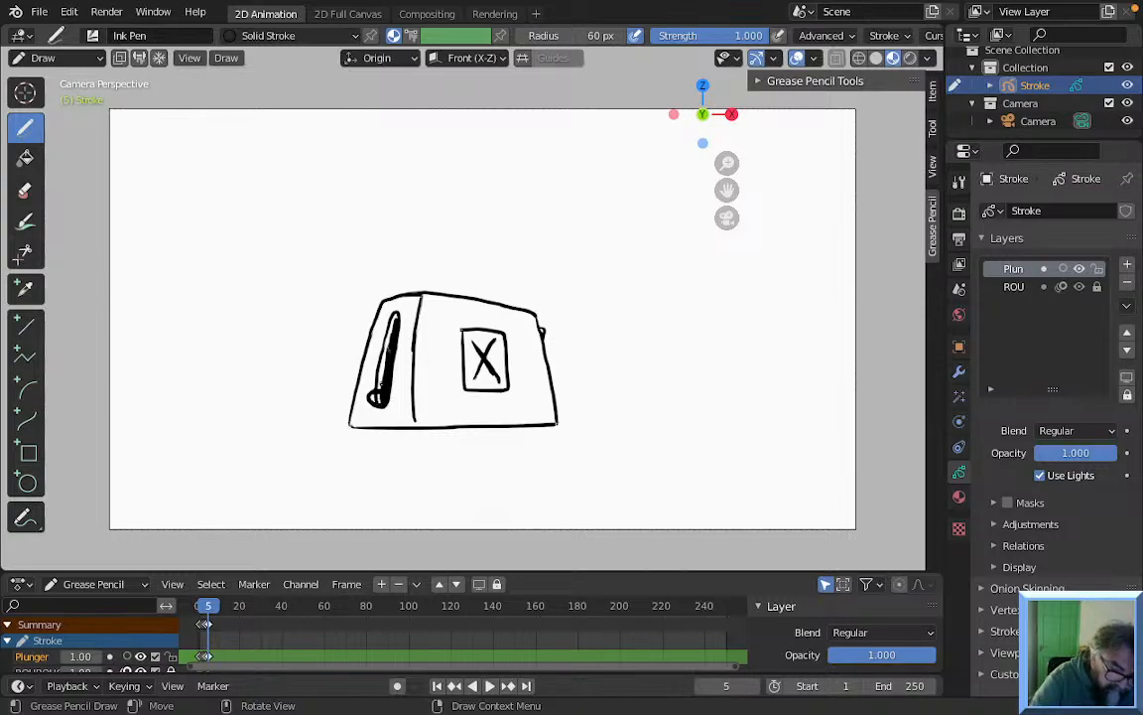
{"action": "key", "text": "Right"}
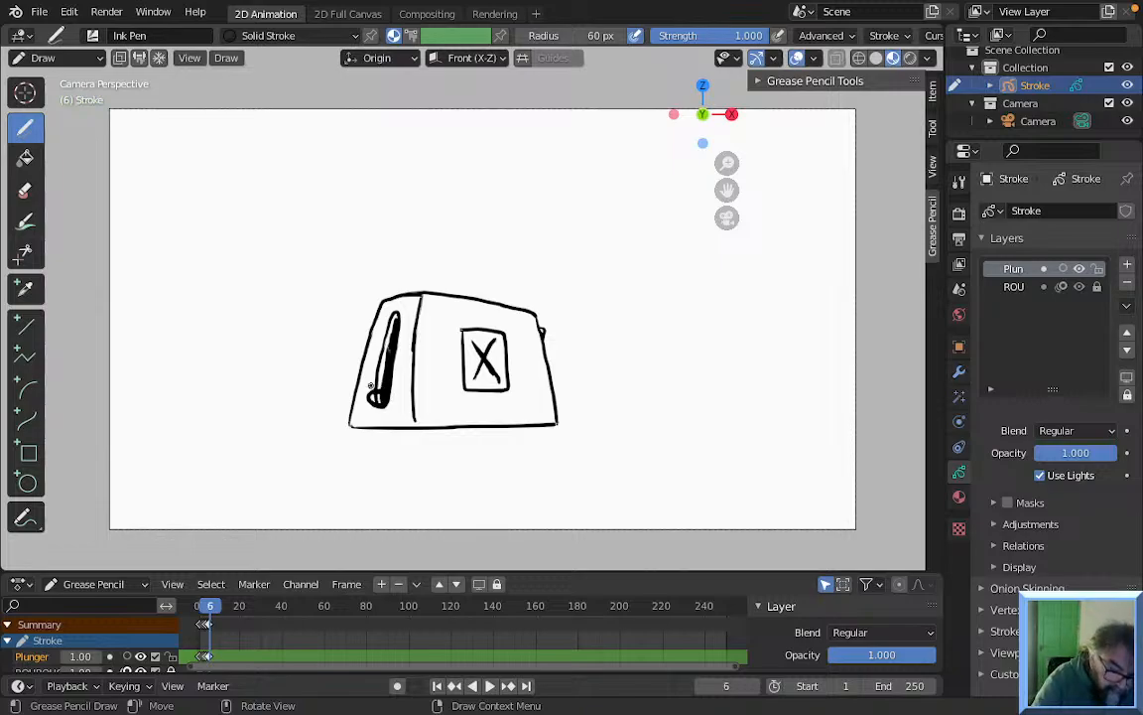
{"action": "left_click_drag", "start_coordinate": [377, 393], "coordinate": [393, 387]}
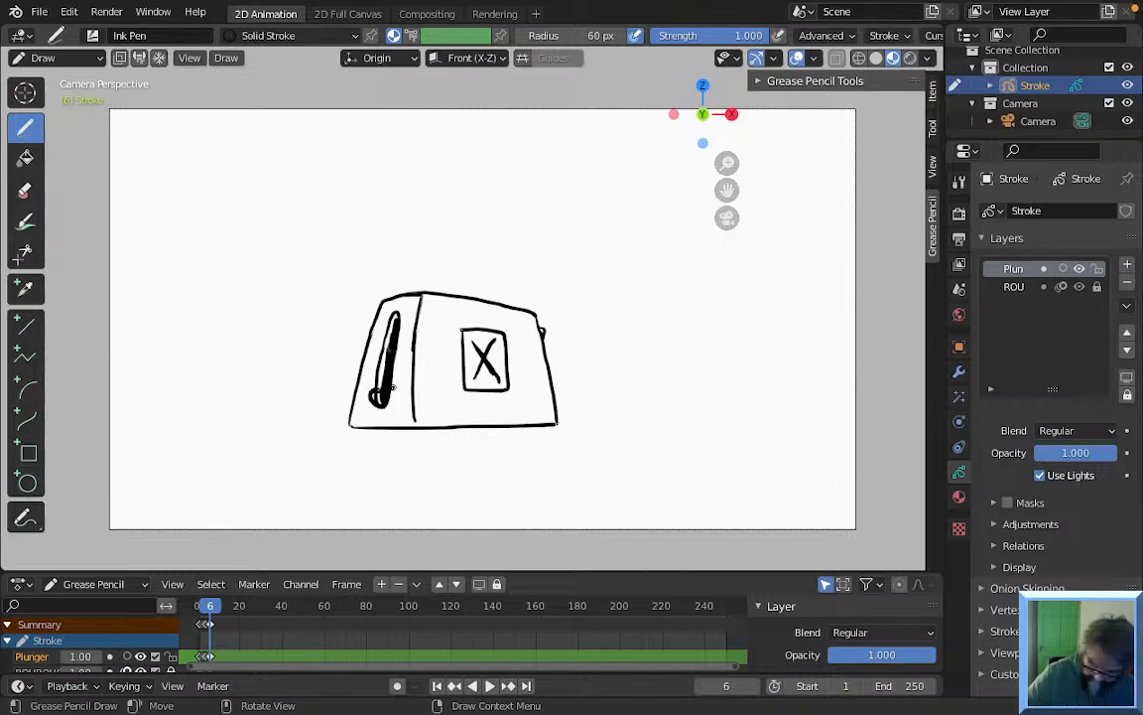
Step back to frame 0 and forward through the frames to check the plunger's downward motion
{"action": "key", "text": "Left"}
{"action": "key", "text": "Left"}
{"action": "key", "text": "Left"}
{"action": "key", "text": "Left"}
{"action": "key", "text": "Left"}
{"action": "key", "text": "Left"}
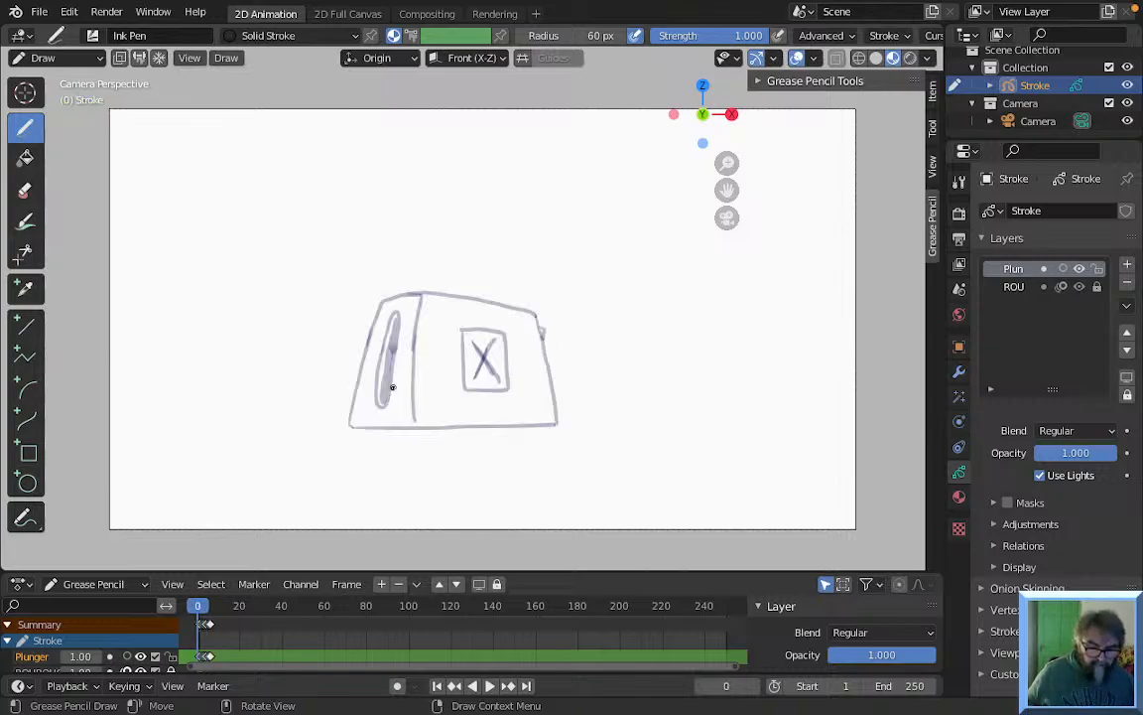
{"action": "key", "text": "Right"}
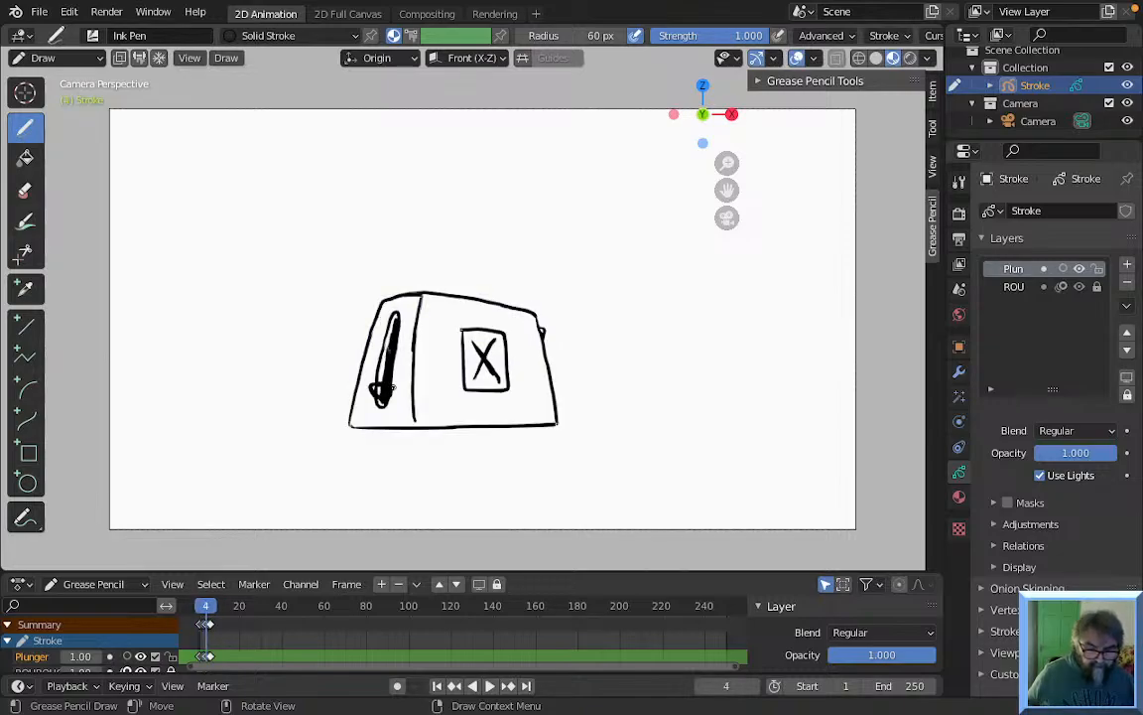
{"action": "key", "text": "Right"}
{"action": "key", "text": "Right"}
{"action": "key", "text": "Right"}
{"action": "key", "text": "Right"}
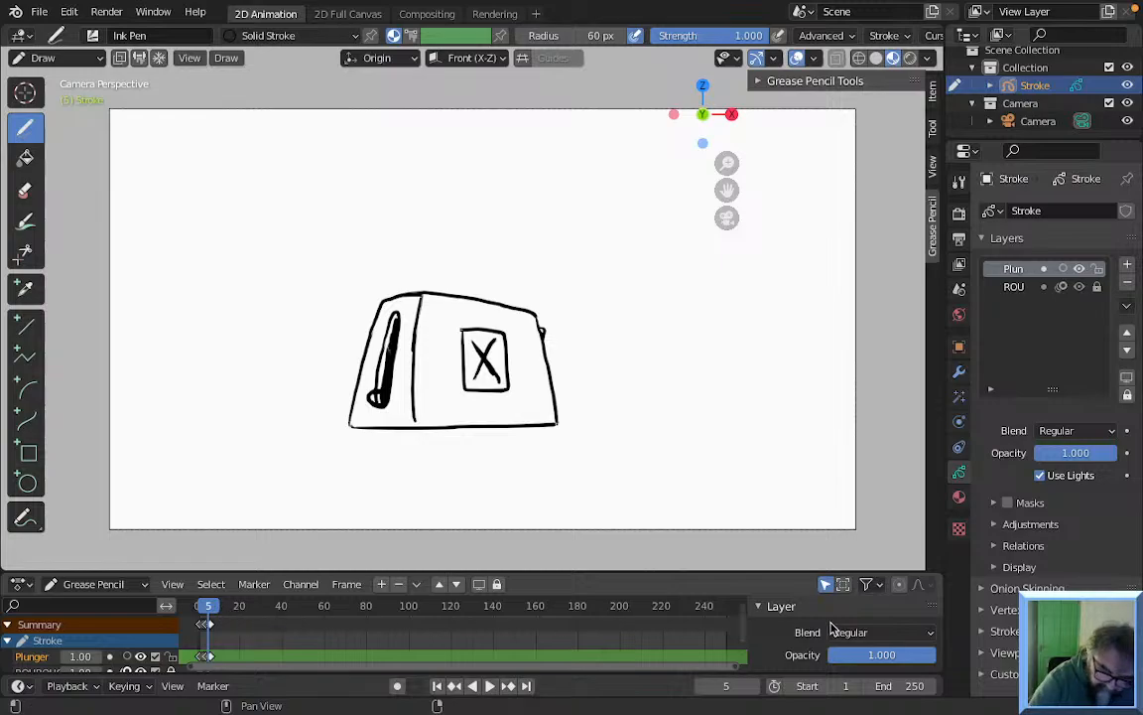
Enlarge the timeline to show roughly the first 50 frames and set the current frame to 12
{"action": "left_click_drag", "start_coordinate": [729, 675], "coordinate": [295, 675]}
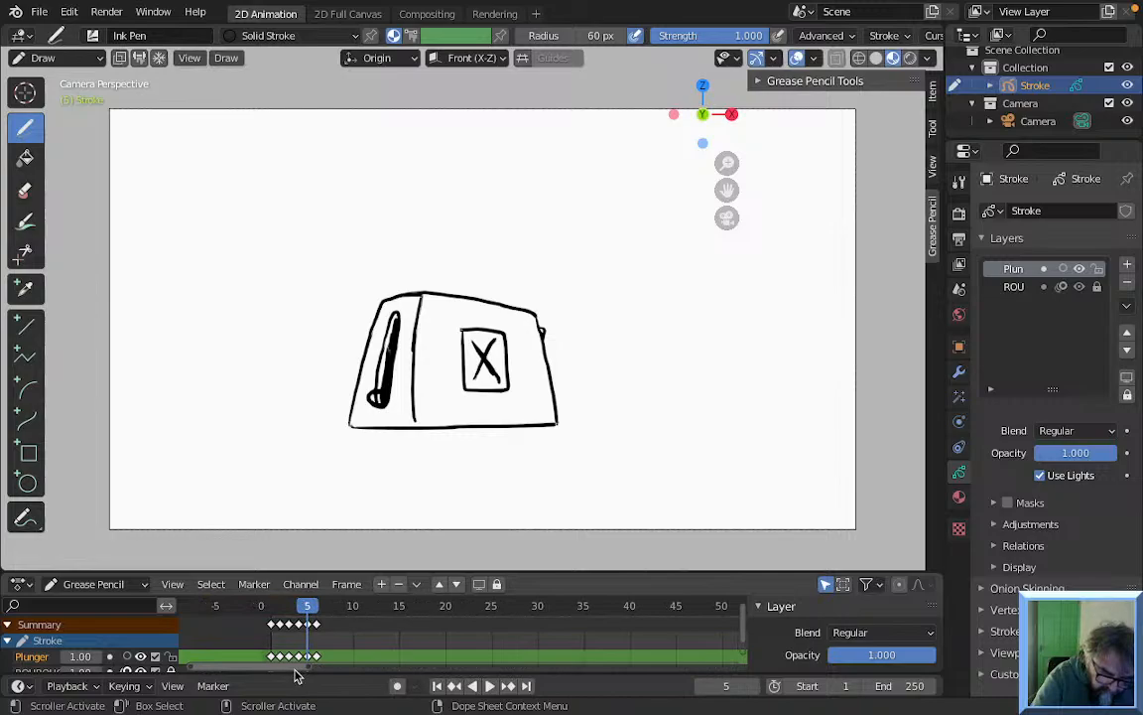
{"action": "left_click", "coordinate": [353, 609]}
{"action": "key", "text": "space"}
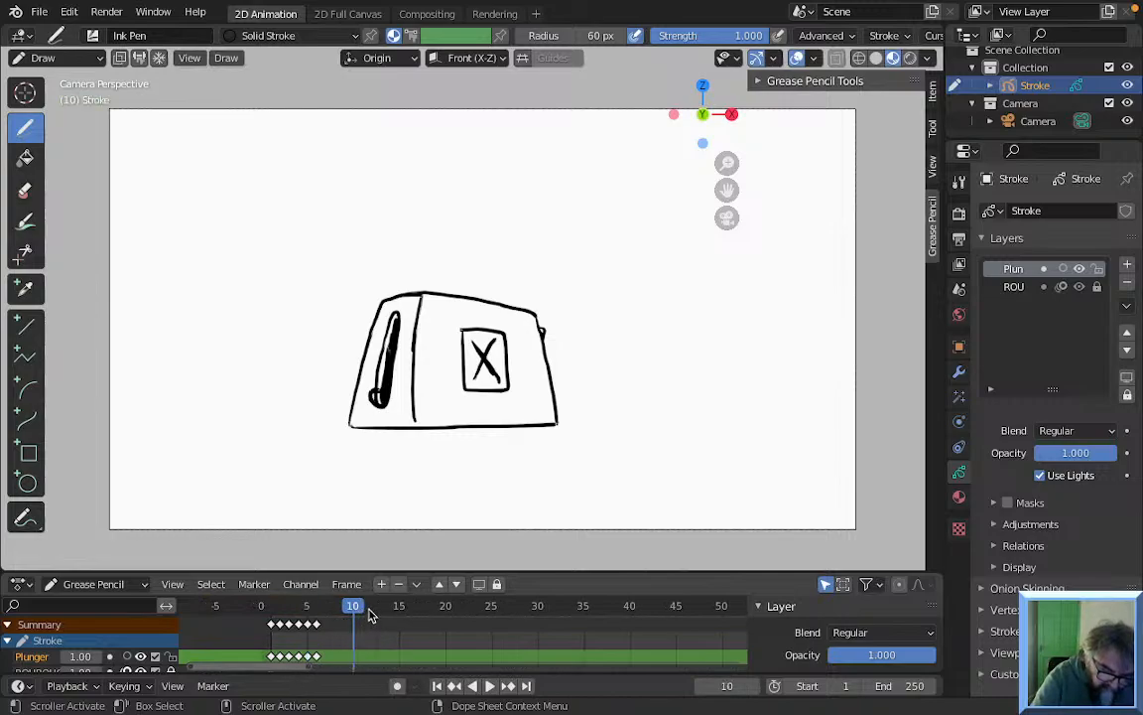
{"action": "key", "text": "space"}
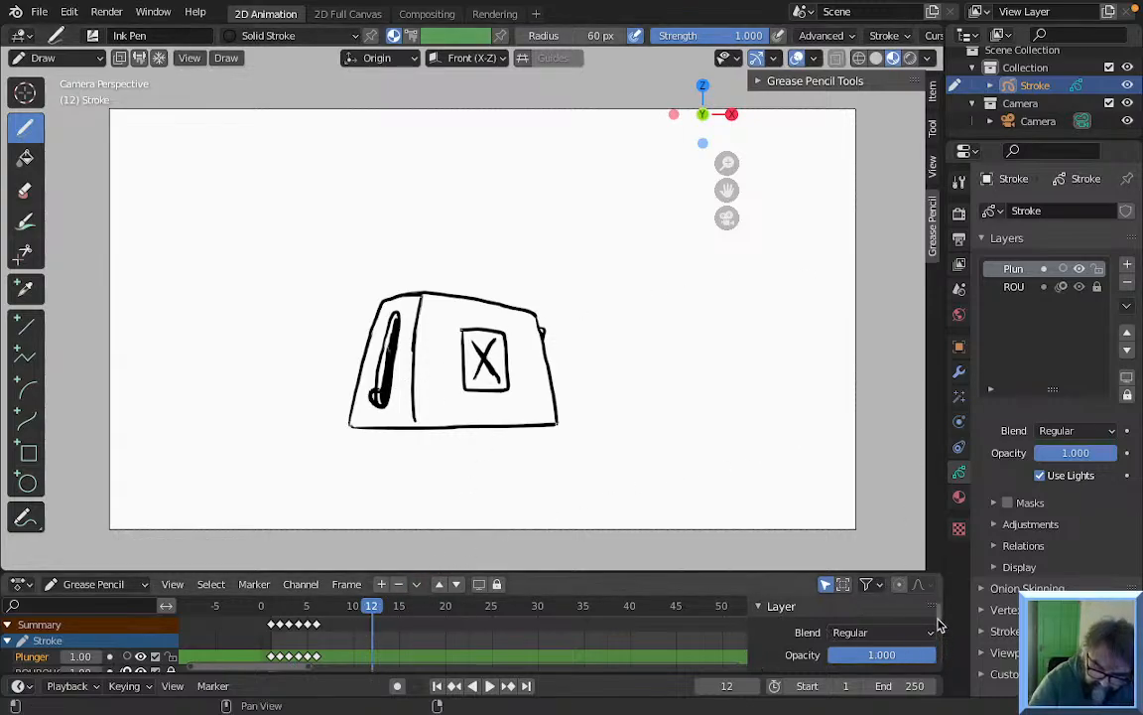
{"action": "mouse_move", "coordinate": [938, 615]}
{"action": "left_mouse_down"}
{"action": "mouse_move", "coordinate": [941, 631]}
{"action": "mouse_move", "coordinate": [939, 611]}
{"action": "left_mouse_up"}
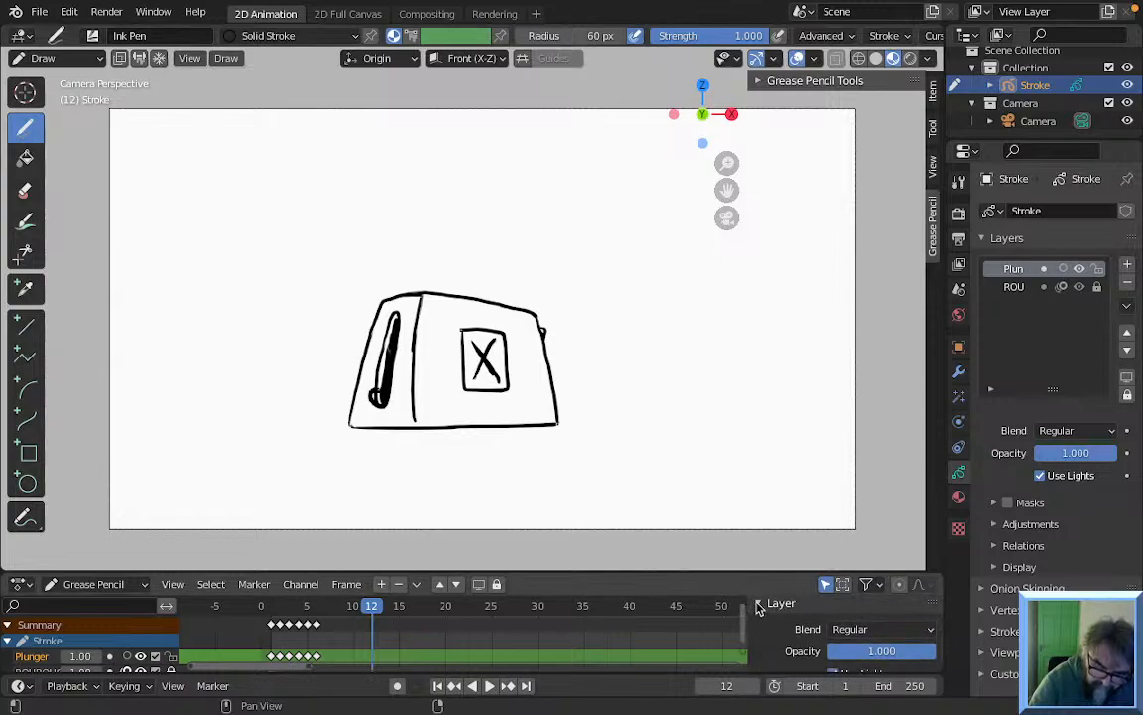
{"action": "left_click", "coordinate": [759, 605]}
{"action": "left_click", "coordinate": [758, 607]}
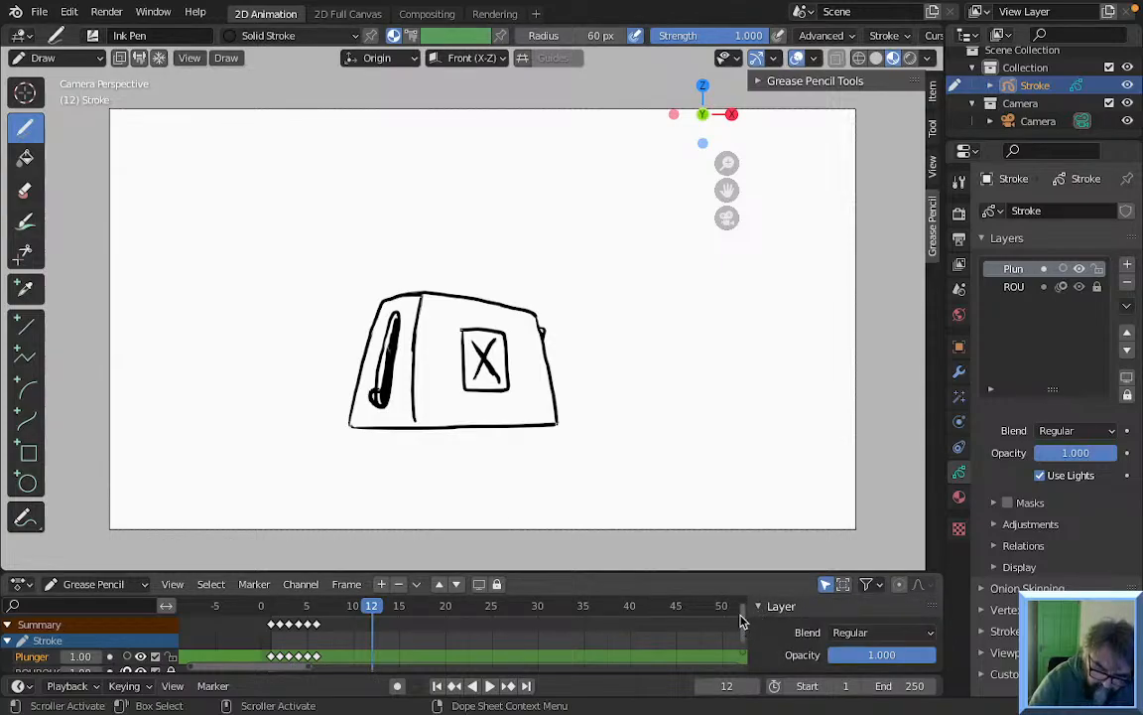
Make the toaster body layer active and draw a slightly squashed outline with bulging sides at frame 12
{"action": "scroll", "coordinate": [746, 622], "scroll_direction": "down", "scroll_amount": 1}
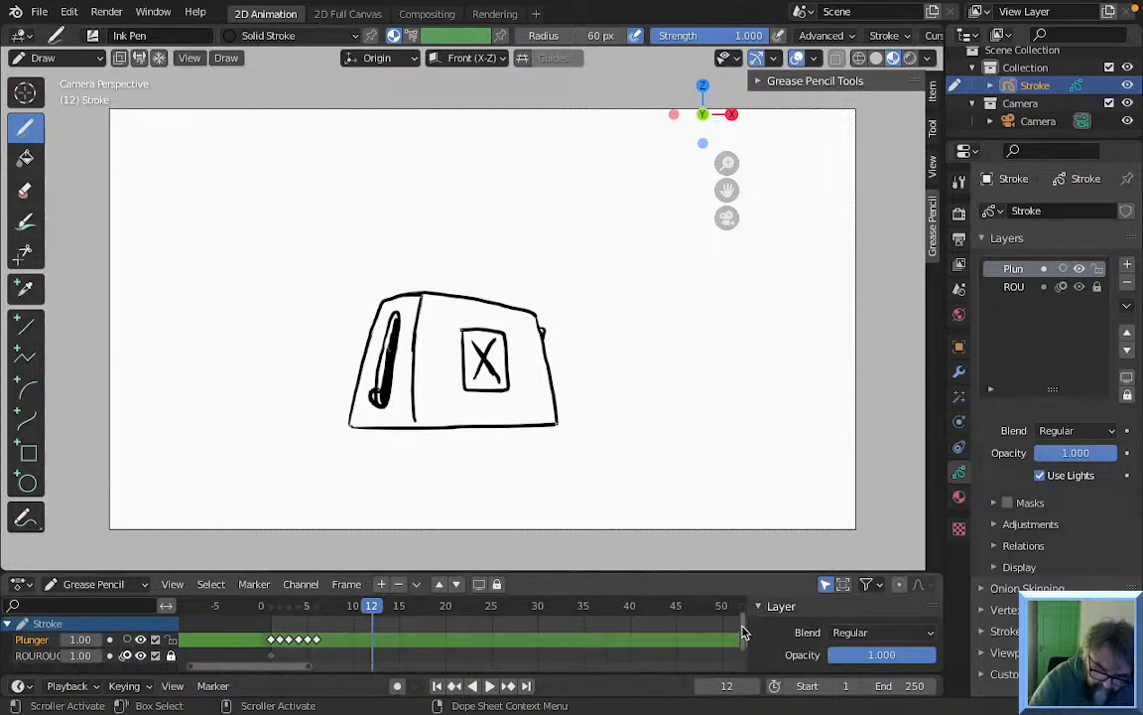
{"action": "left_click", "coordinate": [37, 653]}
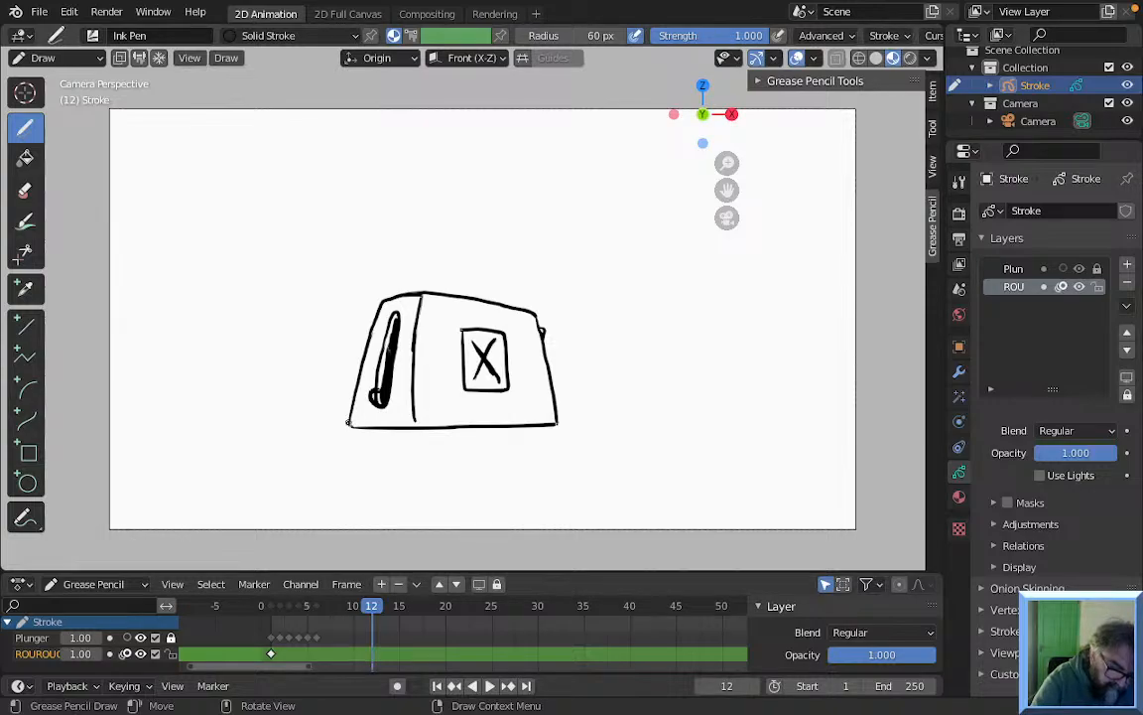
{"action": "left_click", "coordinate": [348, 424]}
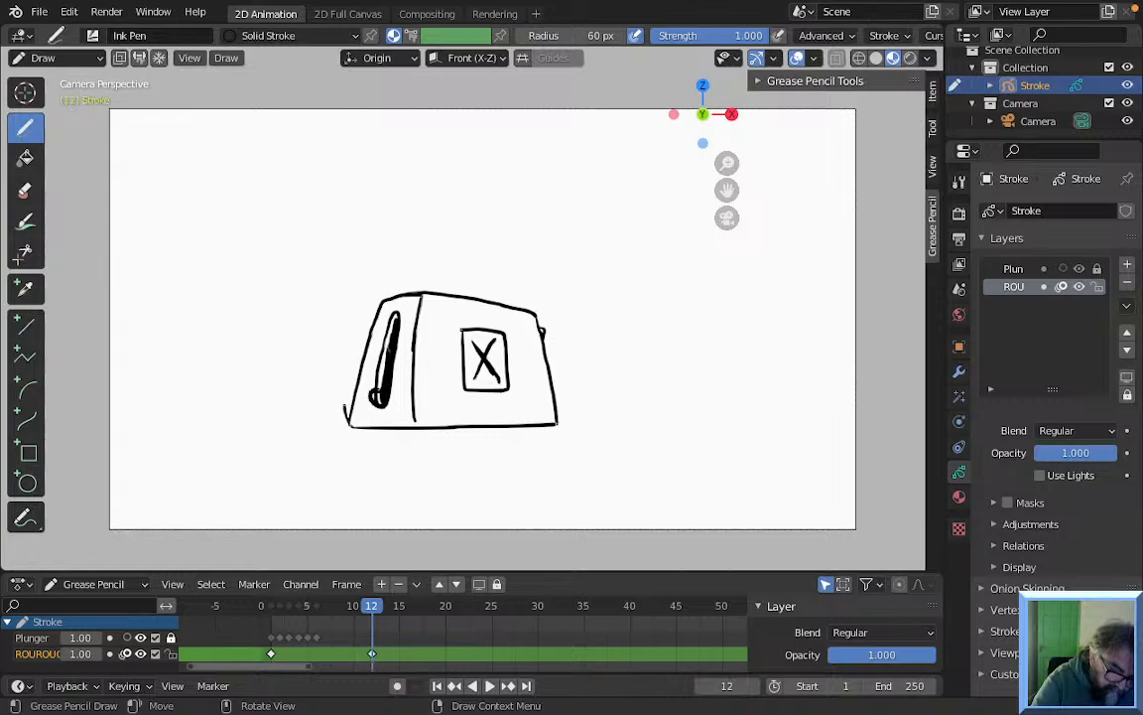
{"action": "mouse_move", "coordinate": [348, 422]}
{"action": "left_mouse_down"}
{"action": "mouse_move", "coordinate": [359, 339]}
{"action": "mouse_move", "coordinate": [378, 313]}
{"action": "left_mouse_up"}
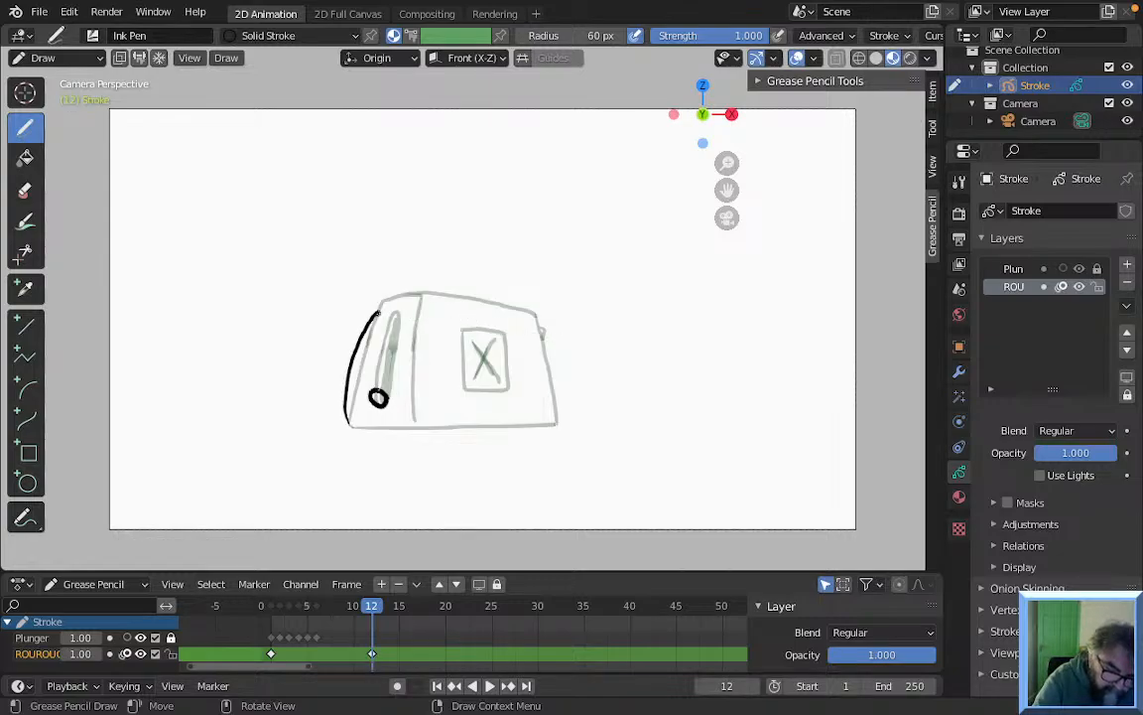
{"action": "mouse_move", "coordinate": [396, 309]}
{"action": "left_mouse_down"}
{"action": "mouse_move", "coordinate": [473, 309]}
{"action": "mouse_move", "coordinate": [544, 334]}
{"action": "left_mouse_up"}
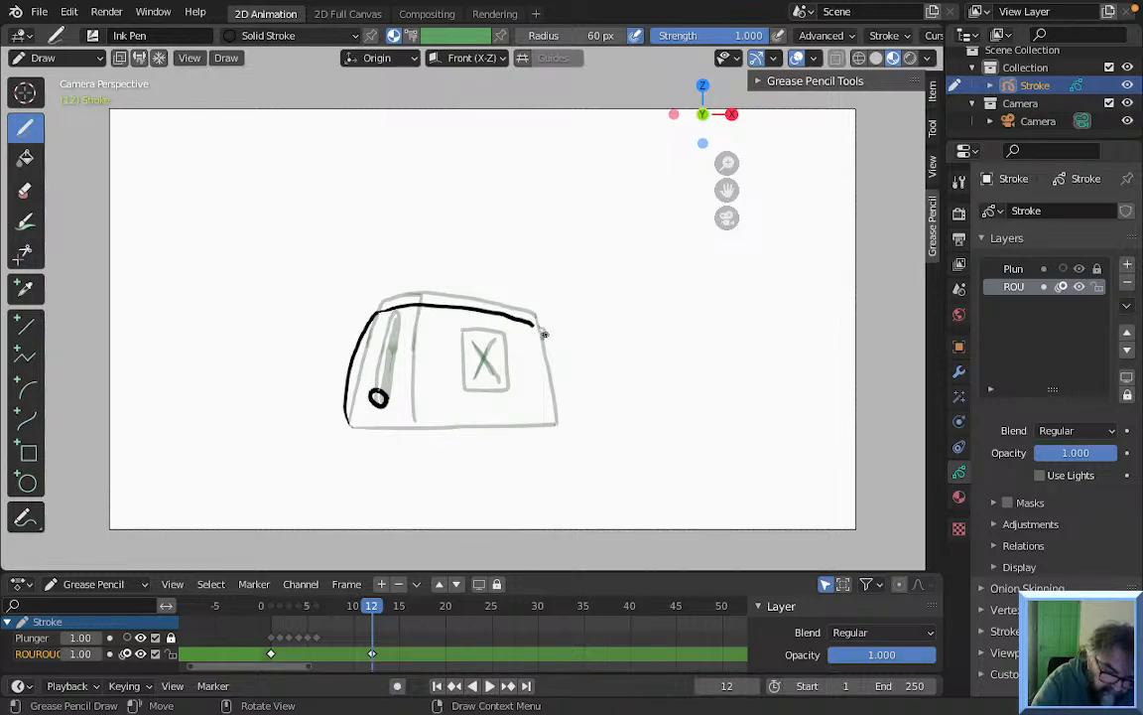
{"action": "left_click_drag", "start_coordinate": [556, 365], "coordinate": [558, 422]}
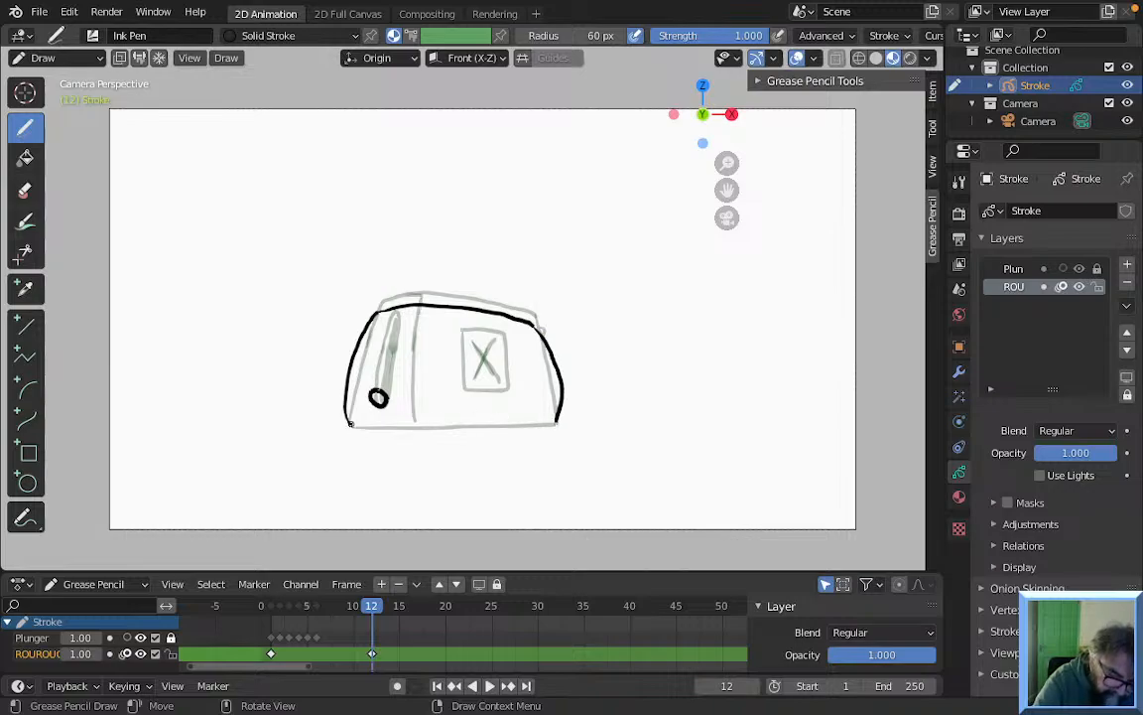
{"action": "left_click_drag", "start_coordinate": [401, 427], "coordinate": [559, 423]}
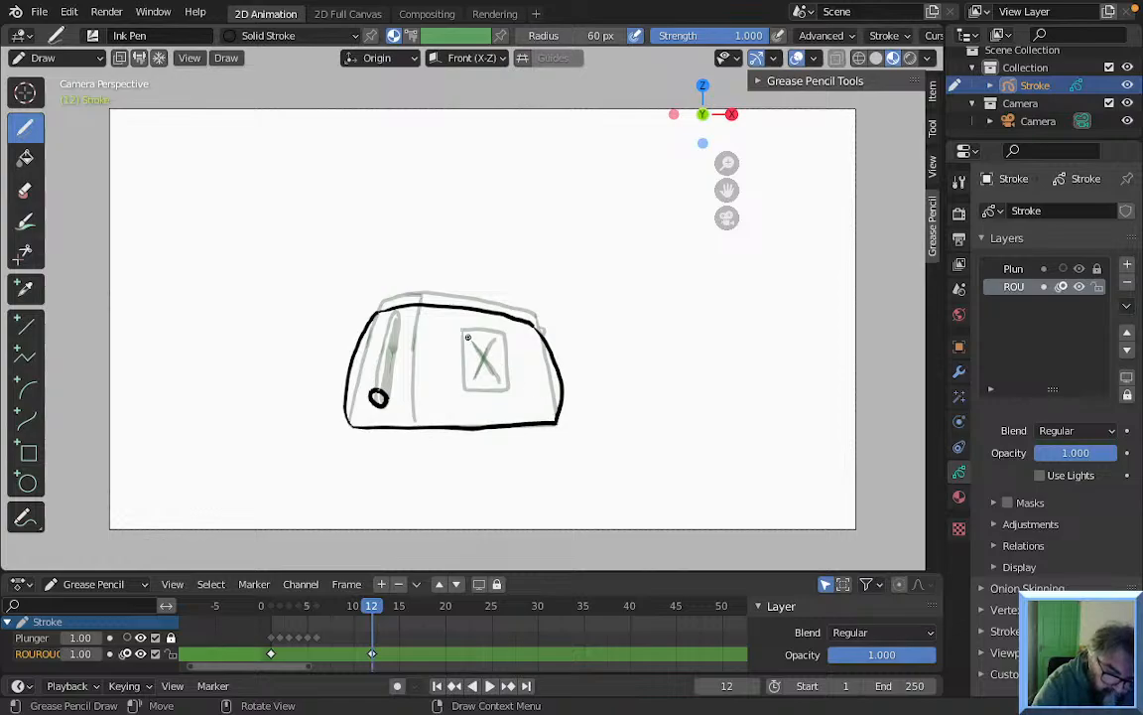
Draw the X-marked panel, curved front edge and filled slot inside the squashed toaster at frame 12
{"action": "left_click_drag", "start_coordinate": [467, 339], "coordinate": [473, 383]}
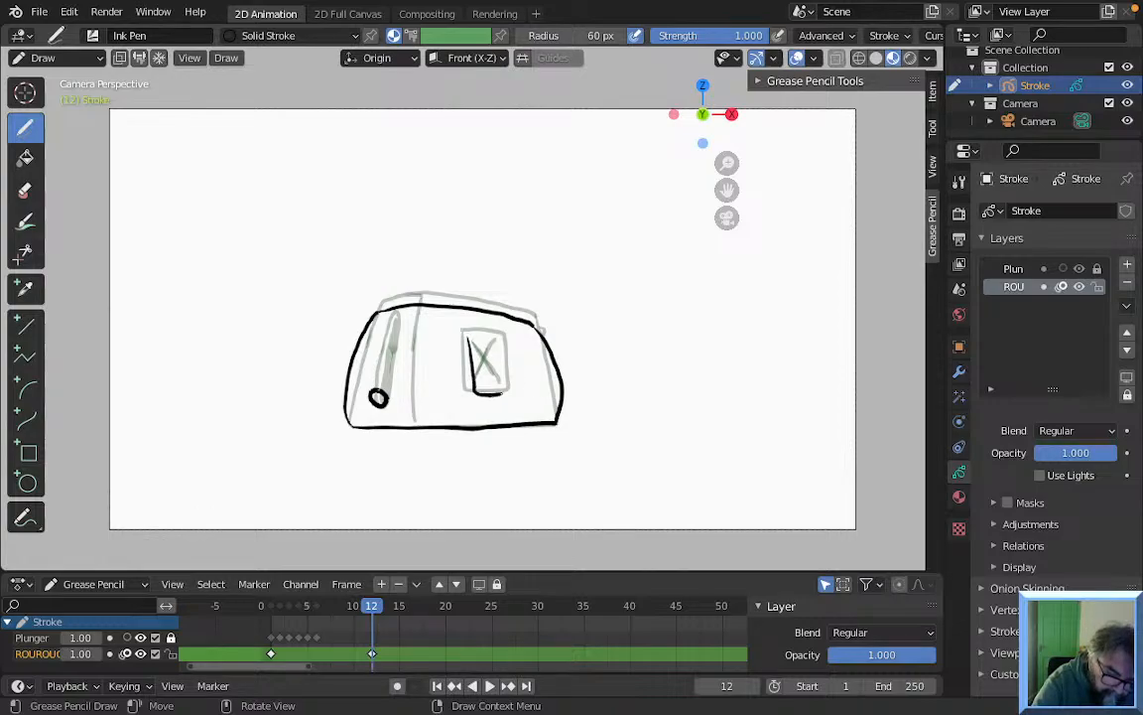
{"action": "left_click_drag", "start_coordinate": [509, 341], "coordinate": [515, 393]}
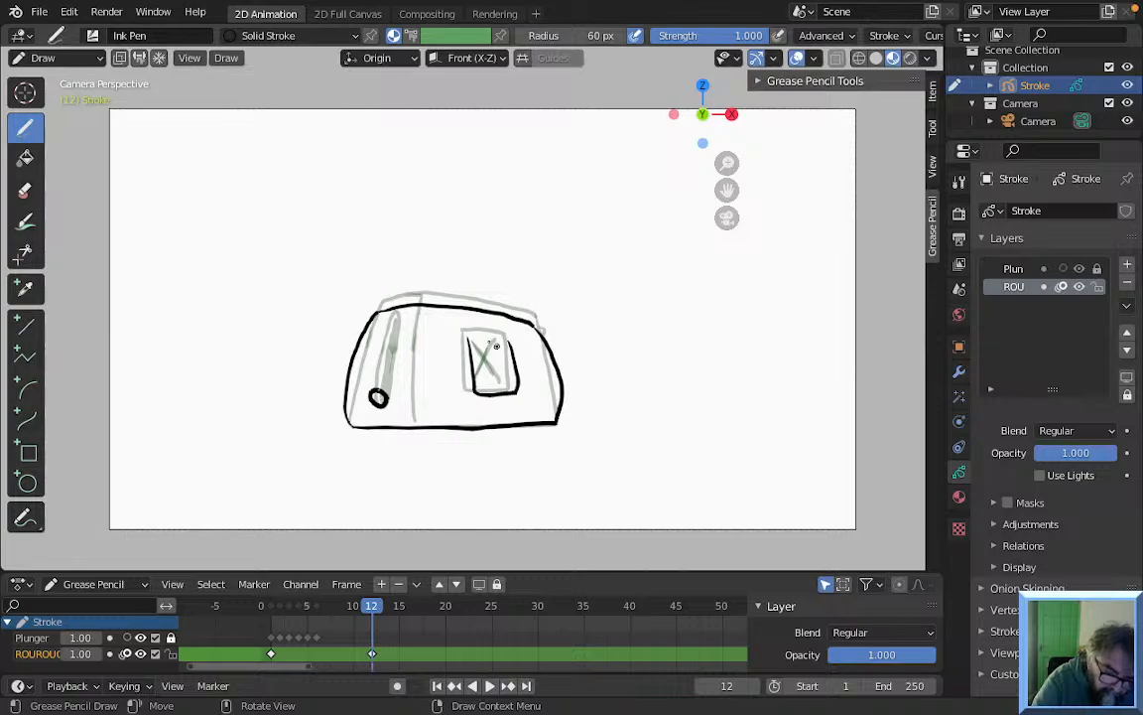
{"action": "mouse_move", "coordinate": [469, 338]}
{"action": "left_mouse_down"}
{"action": "mouse_move", "coordinate": [505, 340]}
{"action": "mouse_move", "coordinate": [501, 373]}
{"action": "left_mouse_up"}
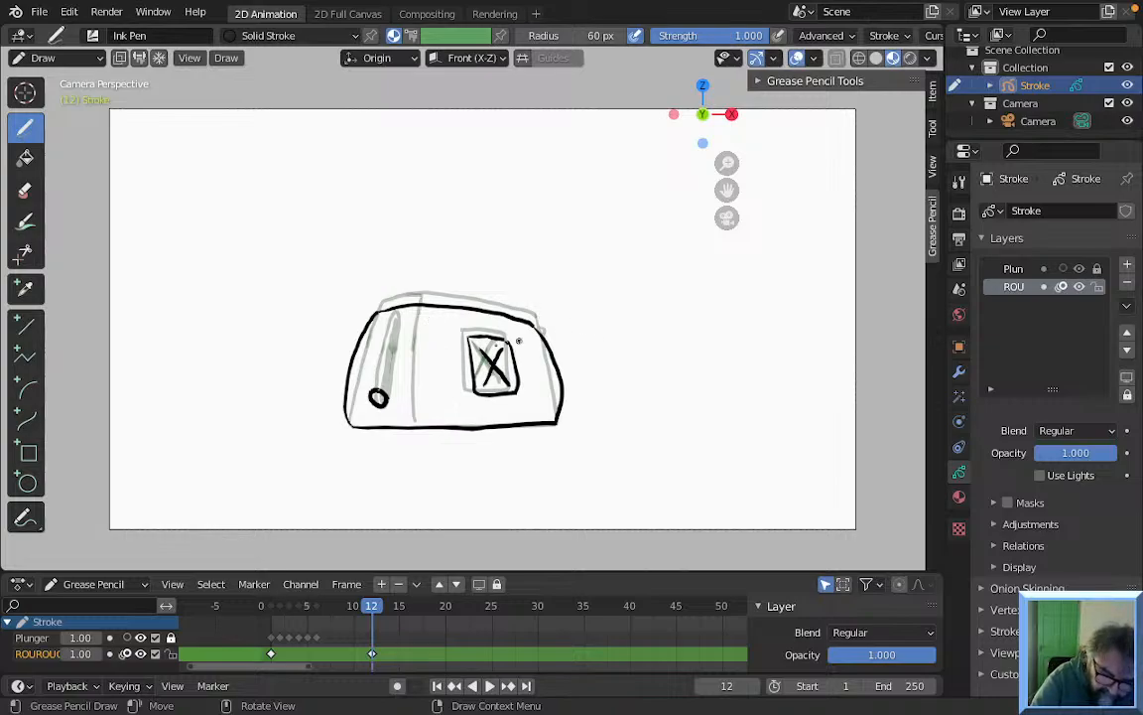
{"action": "left_click_drag", "start_coordinate": [415, 320], "coordinate": [419, 426]}
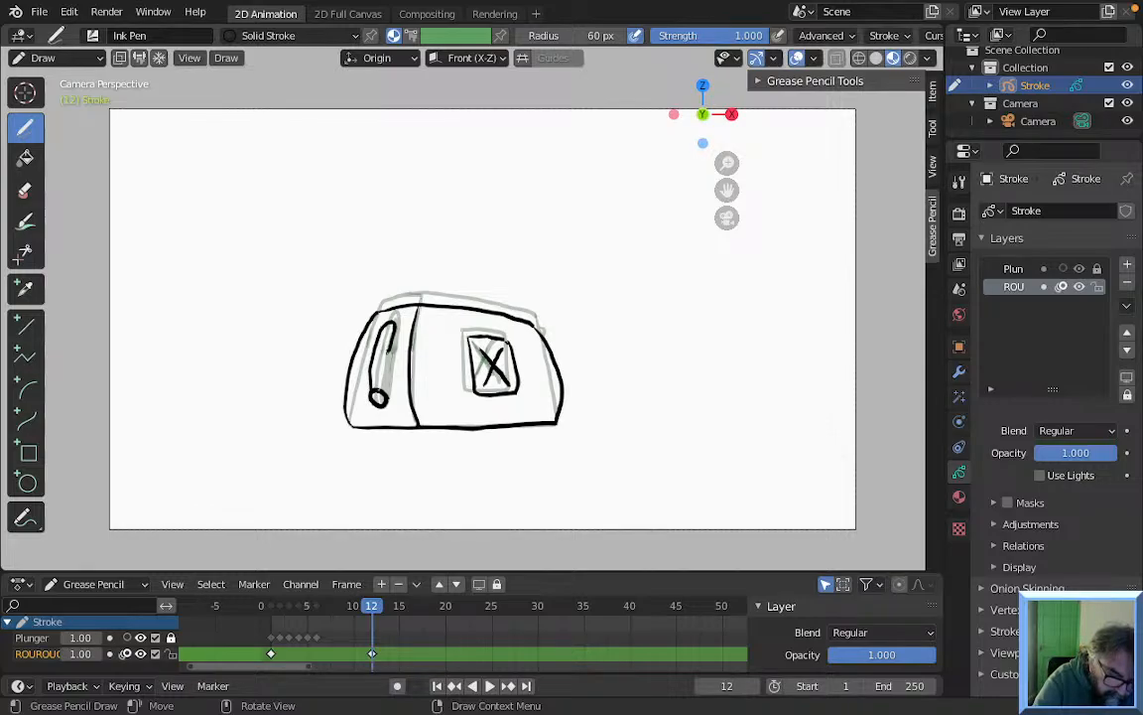
{"action": "mouse_move", "coordinate": [392, 326]}
{"action": "left_mouse_down"}
{"action": "mouse_move", "coordinate": [386, 389]}
{"action": "mouse_move", "coordinate": [391, 333]}
{"action": "mouse_move", "coordinate": [384, 371]}
{"action": "left_mouse_up"}
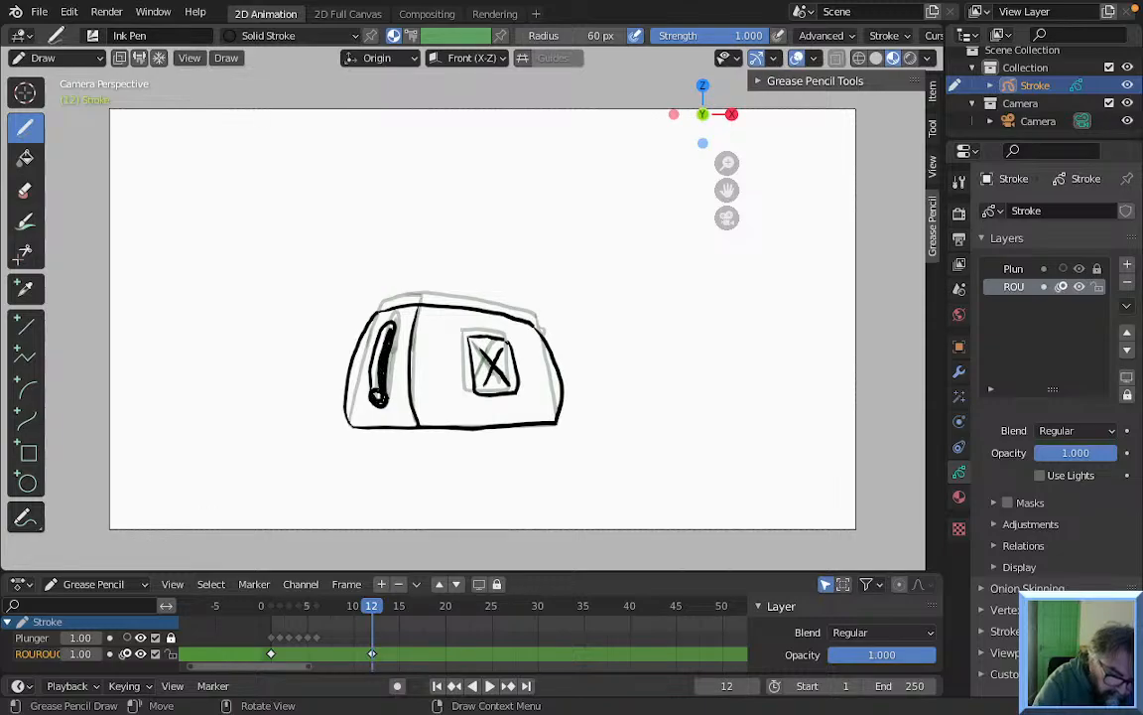
Flip back and forth between frames 11 and 12 to compare the original and squashed toaster
{"action": "key", "text": "Left"}
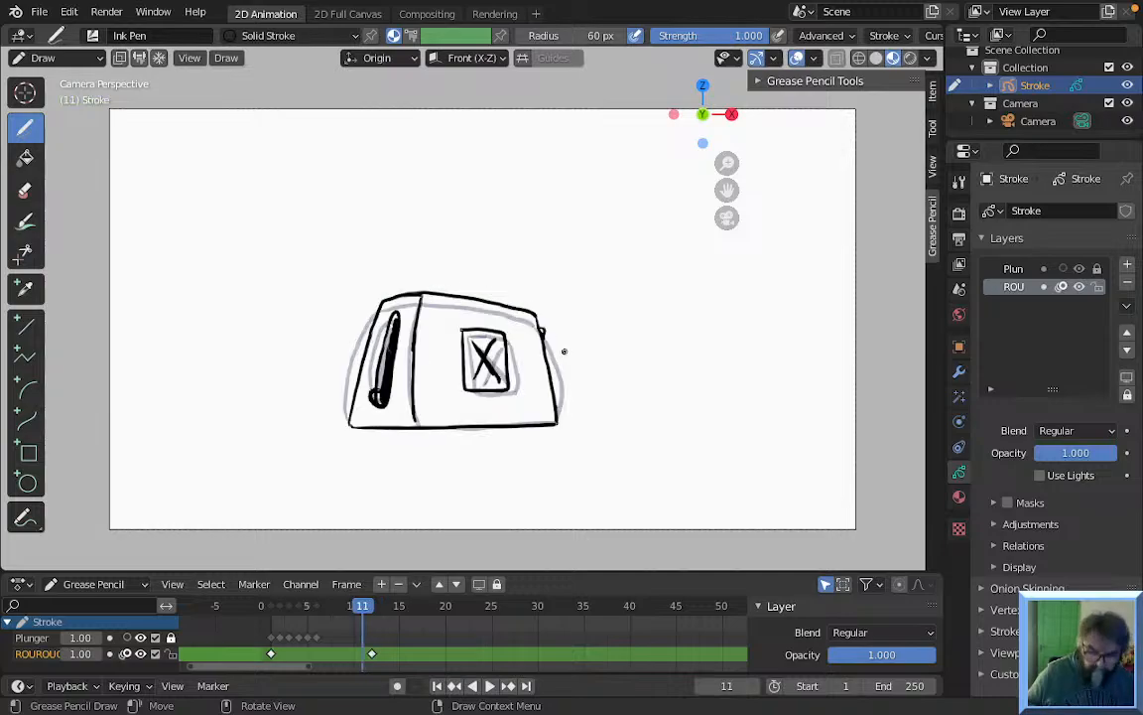
{"action": "key", "text": "Right"}
{"action": "key", "text": "Left"}
{"action": "key", "text": "Right"}
{"action": "key", "text": "Left"}
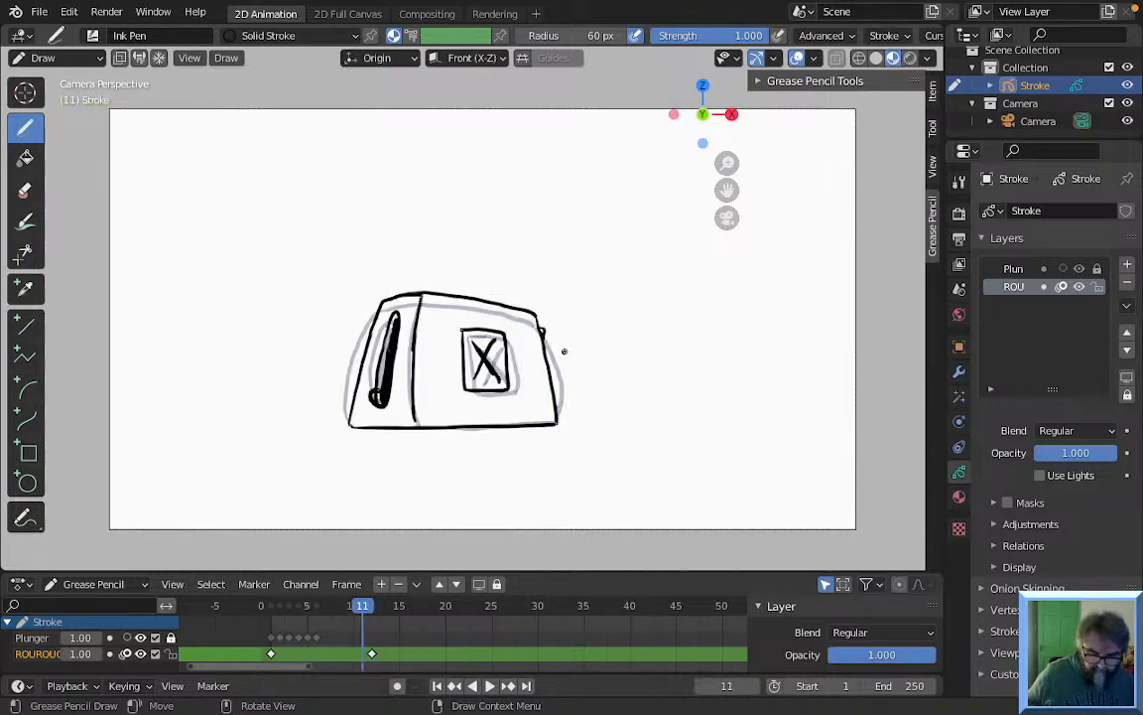
{"action": "key", "text": "Right"}
{"action": "key", "text": "Left"}
{"action": "key", "text": "Right"}
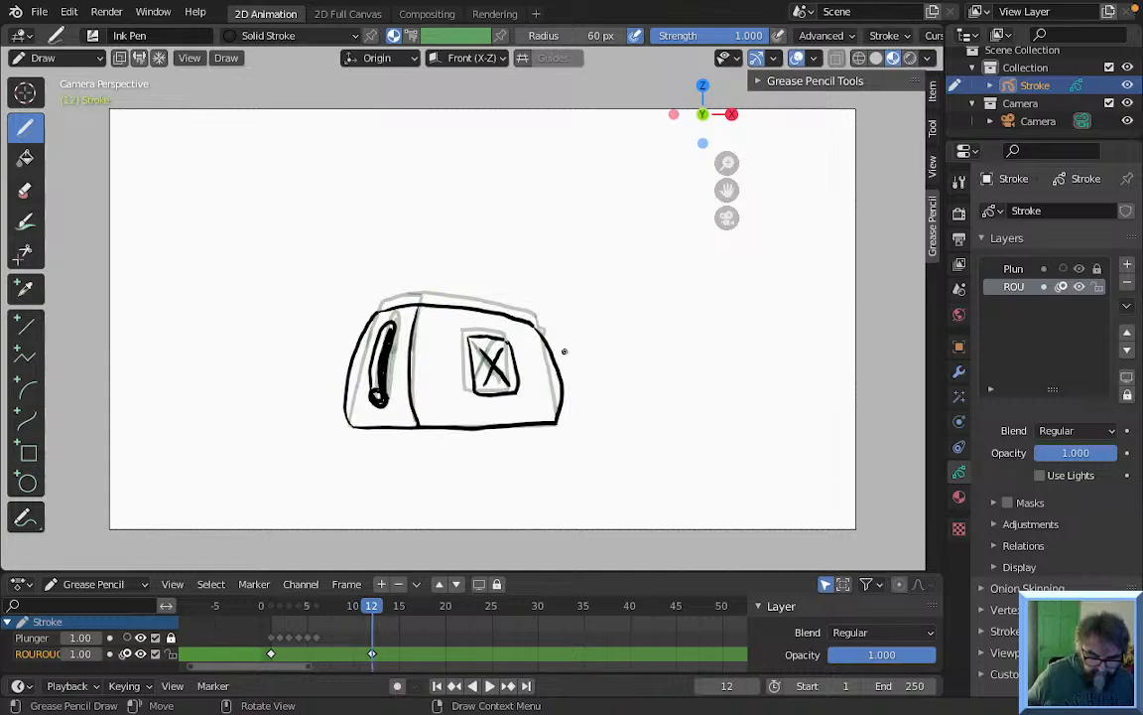
Draw a flatter, wider toaster outline with more strongly bulging sides at frame 13
{"action": "key", "text": "Right"}
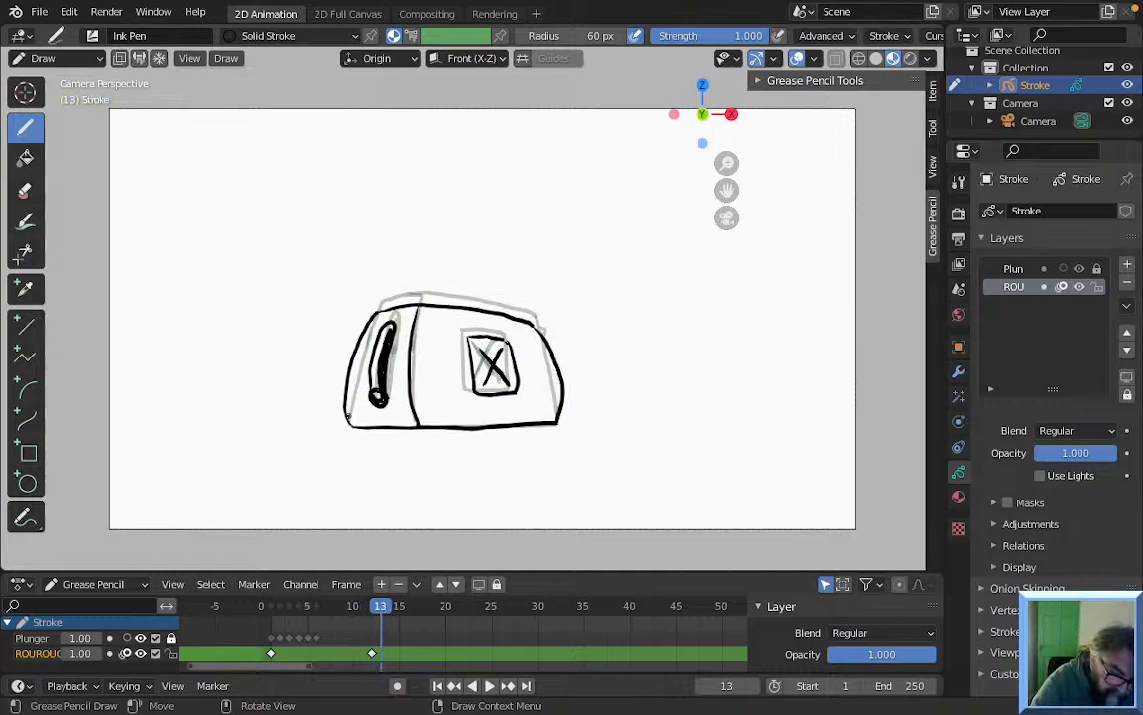
{"action": "left_click_drag", "start_coordinate": [375, 393], "coordinate": [380, 395]}
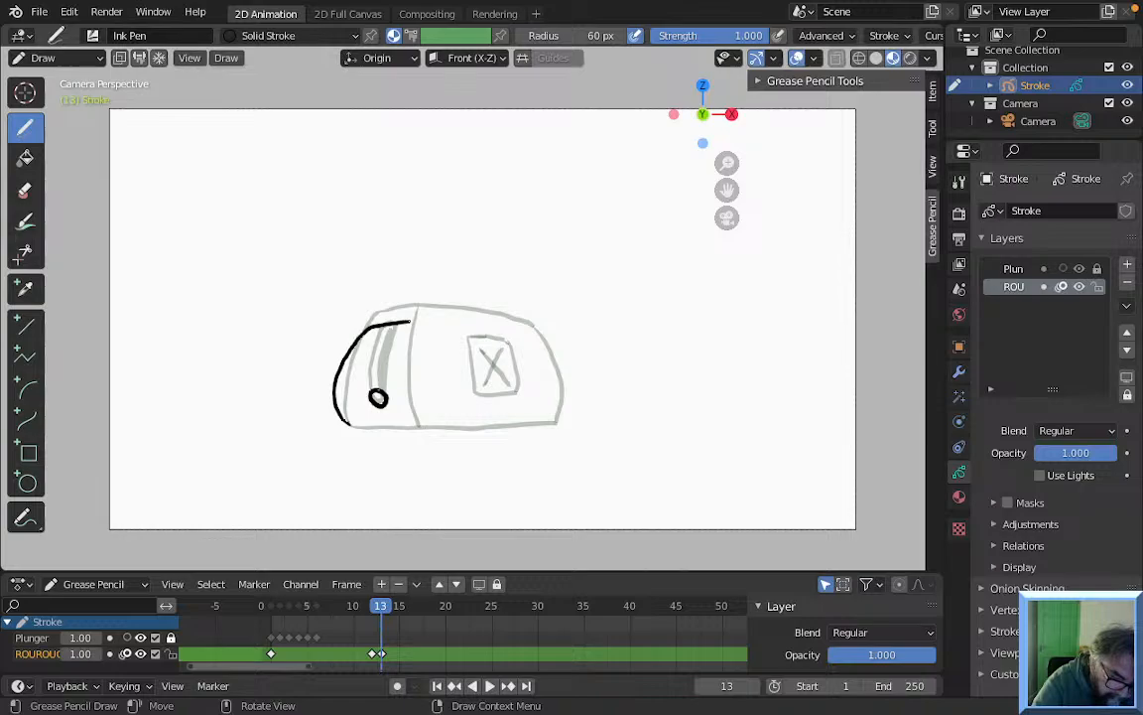
{"action": "left_click_drag", "start_coordinate": [410, 321], "coordinate": [518, 328]}
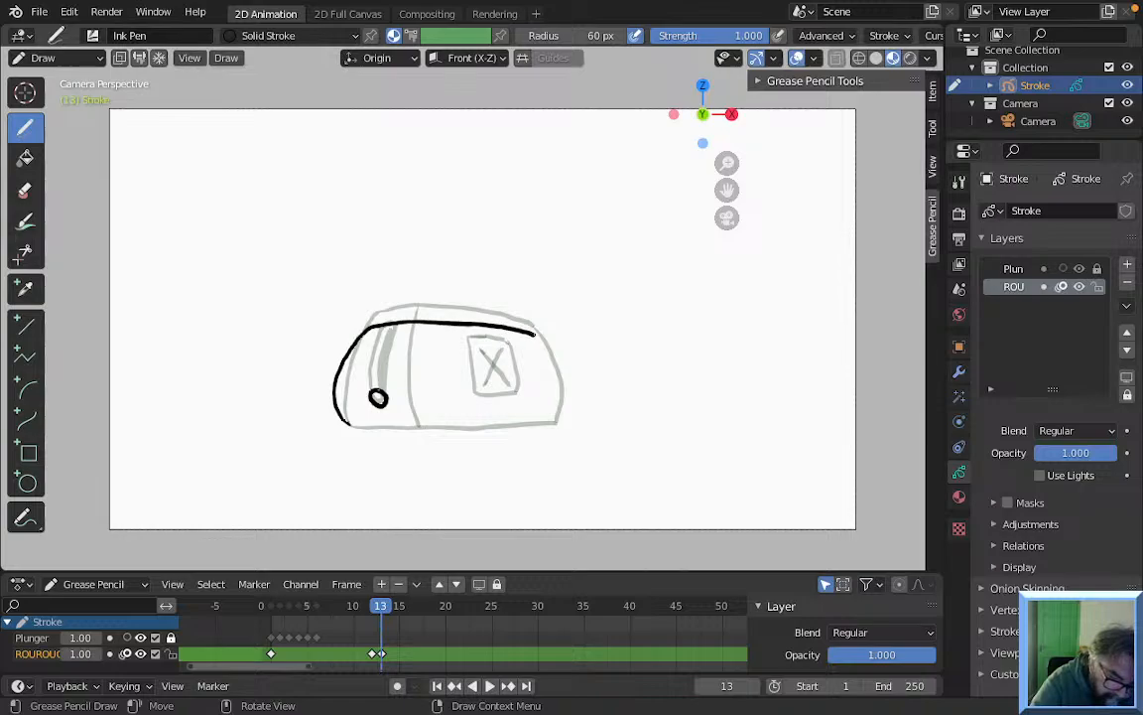
{"action": "left_click_drag", "start_coordinate": [573, 378], "coordinate": [576, 404]}
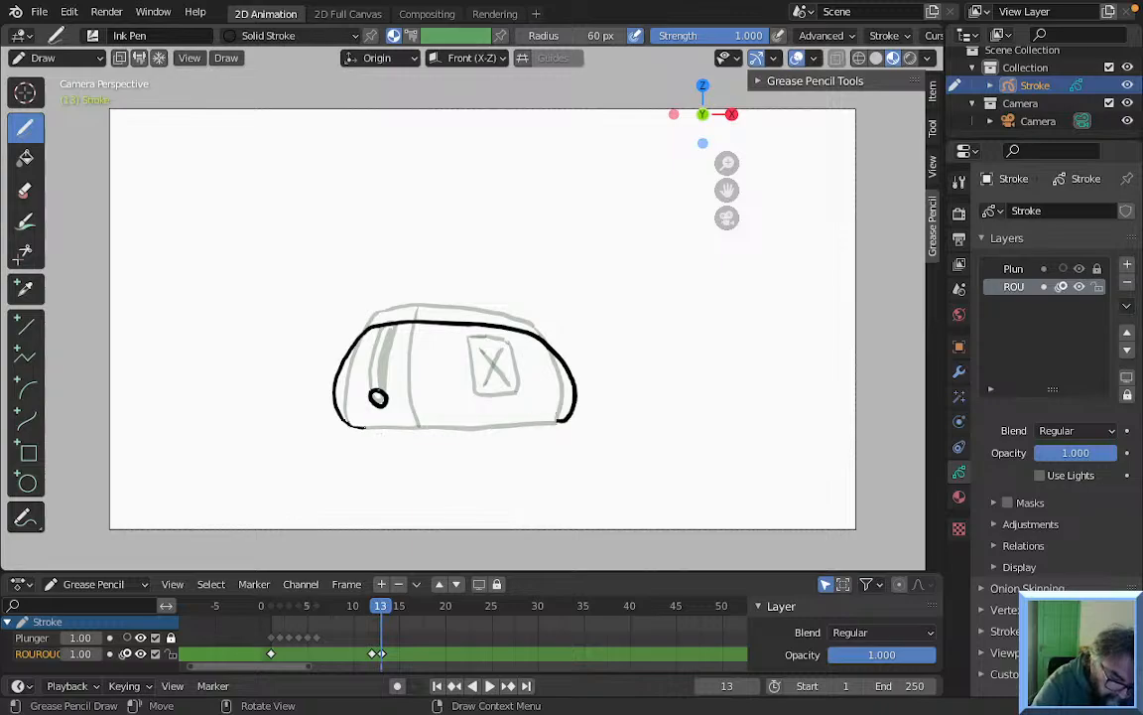
{"action": "left_click_drag", "start_coordinate": [357, 427], "coordinate": [536, 426]}
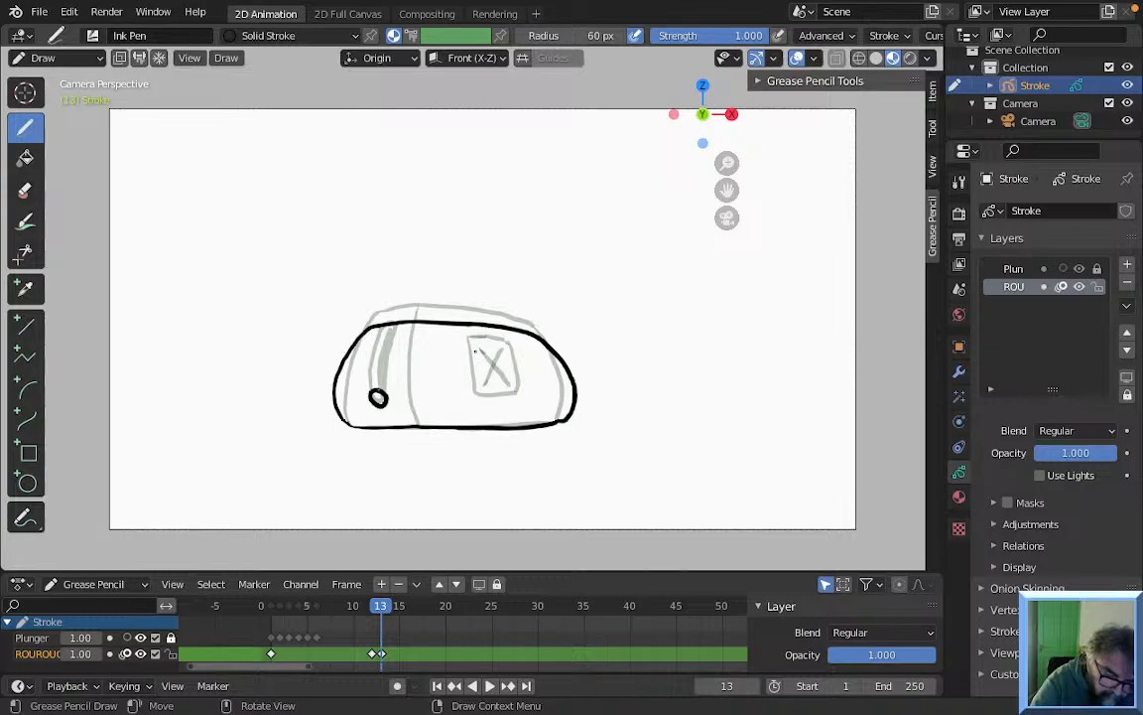
Draw the X-marked panel, curved front edge and filled slot inside the flatter toaster at frame 13
{"action": "mouse_move", "coordinate": [474, 349]}
{"action": "left_mouse_down"}
{"action": "mouse_move", "coordinate": [485, 402]}
{"action": "mouse_move", "coordinate": [524, 403]}
{"action": "left_mouse_up"}
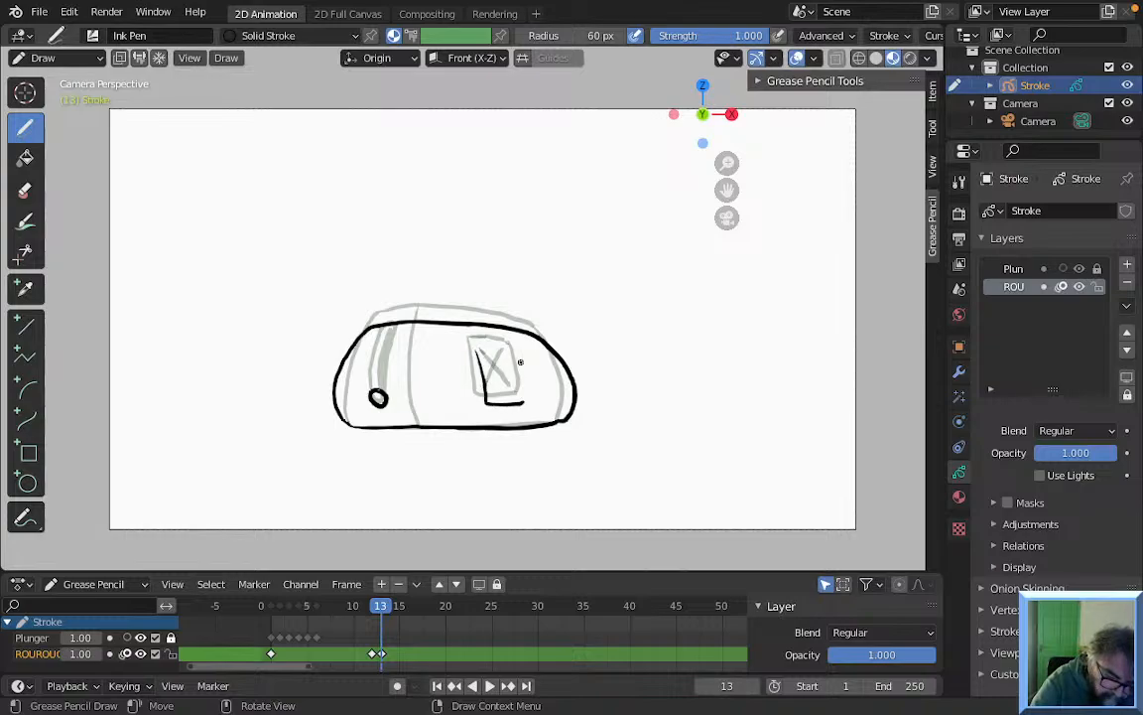
{"action": "left_click_drag", "start_coordinate": [517, 351], "coordinate": [528, 391]}
{"action": "left_click_drag", "start_coordinate": [480, 353], "coordinate": [503, 351]}
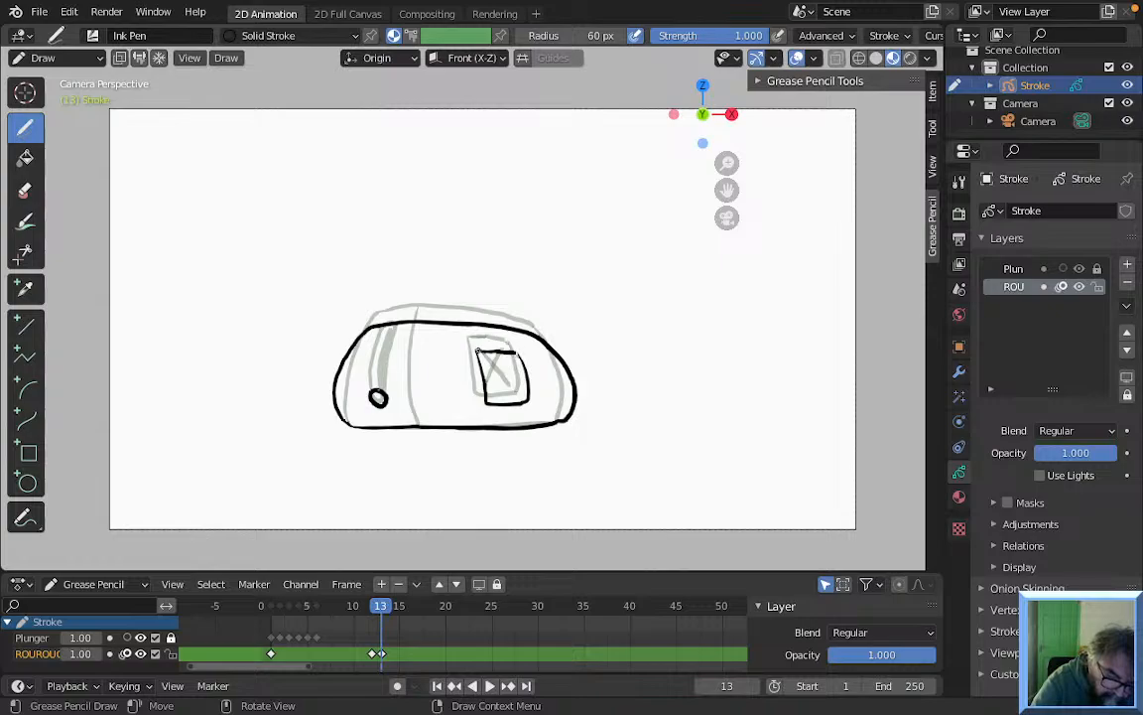
{"action": "mouse_move", "coordinate": [482, 352]}
{"action": "left_mouse_down"}
{"action": "mouse_move", "coordinate": [514, 392]}
{"action": "mouse_move", "coordinate": [512, 360]}
{"action": "left_mouse_up"}
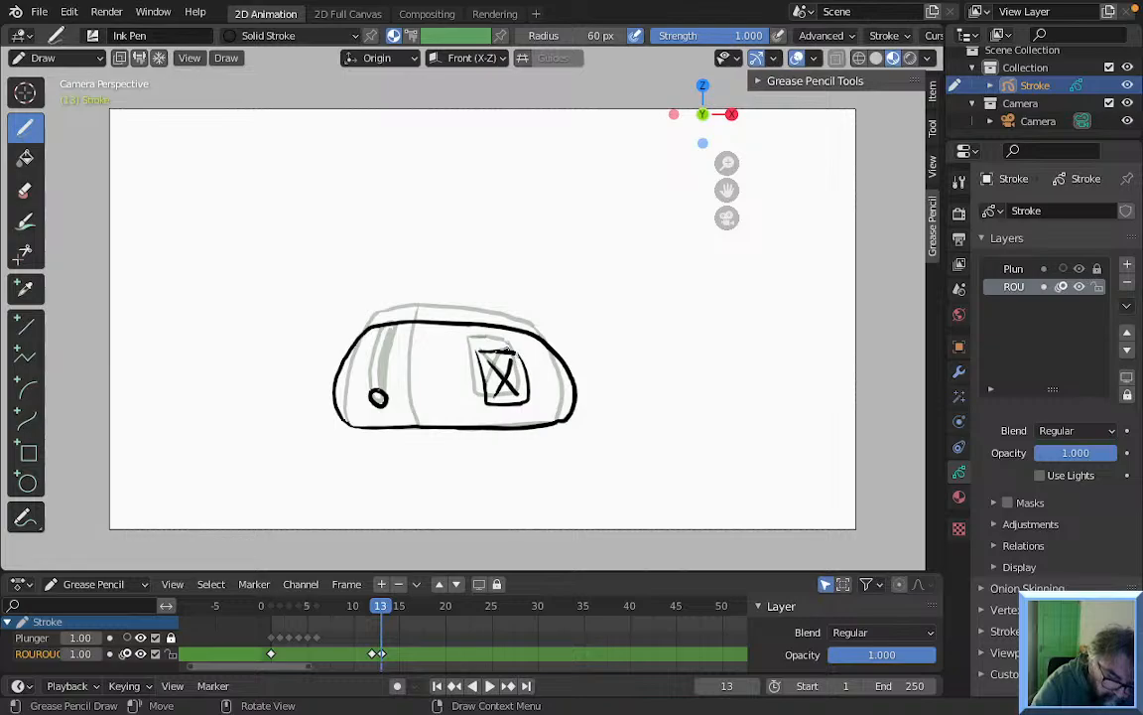
{"action": "left_click_drag", "start_coordinate": [415, 323], "coordinate": [420, 425]}
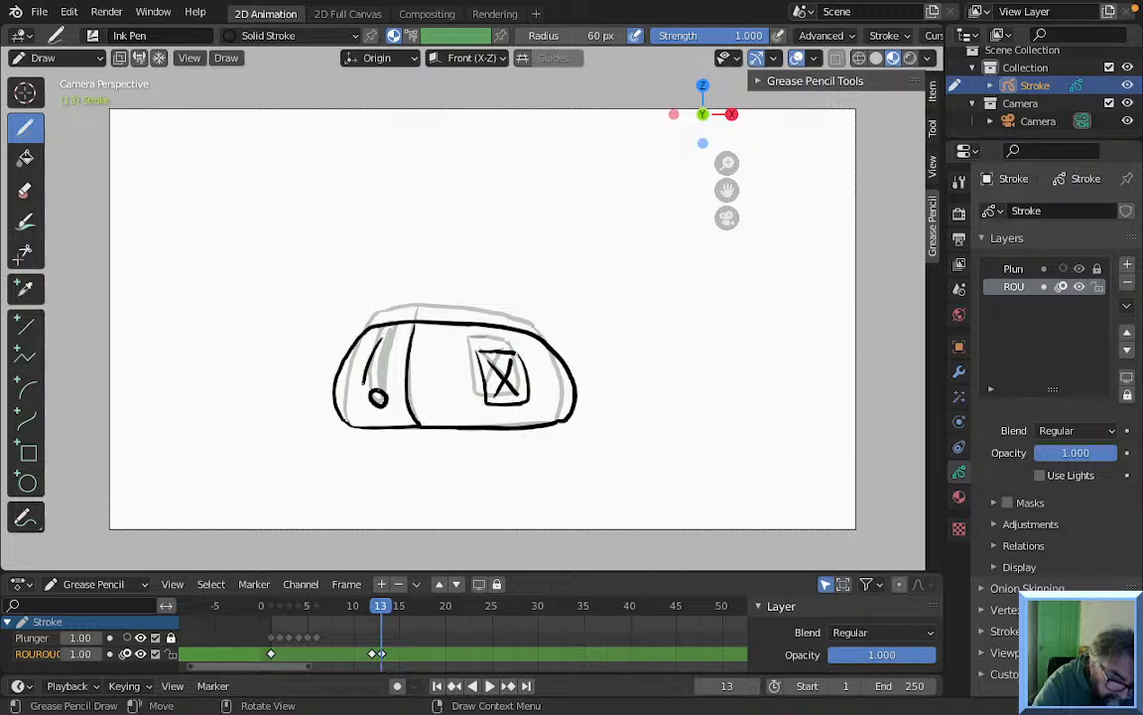
{"action": "left_click_drag", "start_coordinate": [386, 361], "coordinate": [378, 389]}
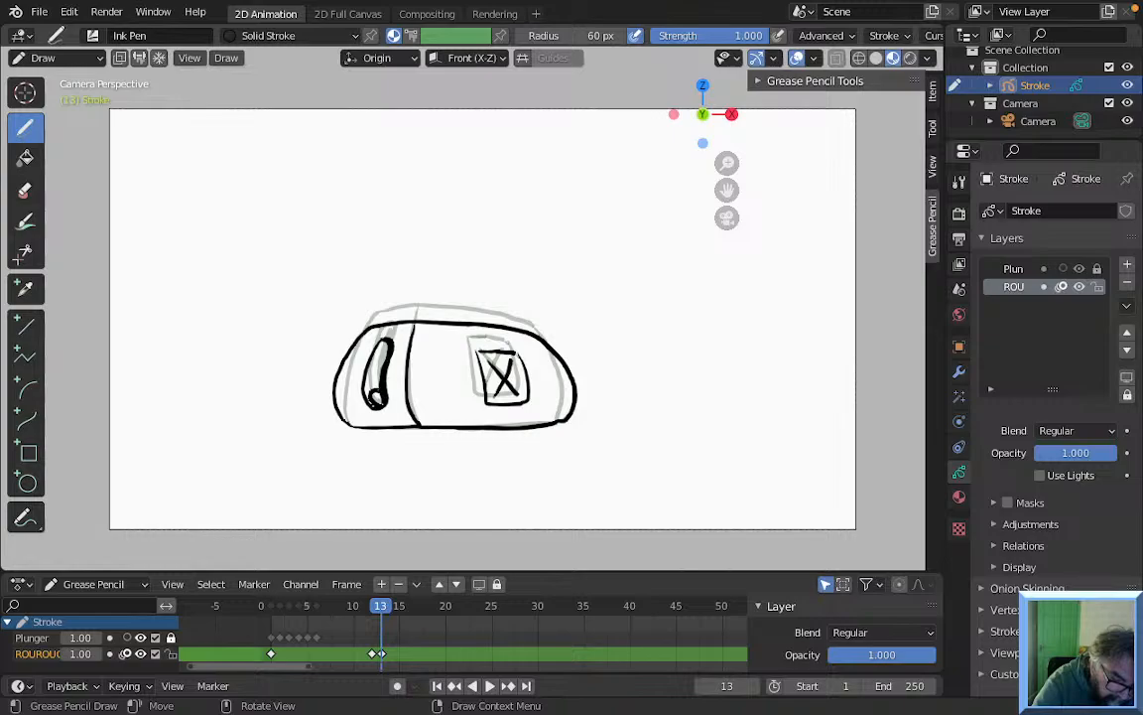
{"action": "left_click_drag", "start_coordinate": [388, 344], "coordinate": [382, 387]}
Flip back and forth through frames 10 to 13 to check how the toaster squashes
{"action": "key", "text": "Left"}
{"action": "key", "text": "Left"}
{"action": "key", "text": "Left"}
{"action": "key", "text": "Right"}
{"action": "key", "text": "Right"}
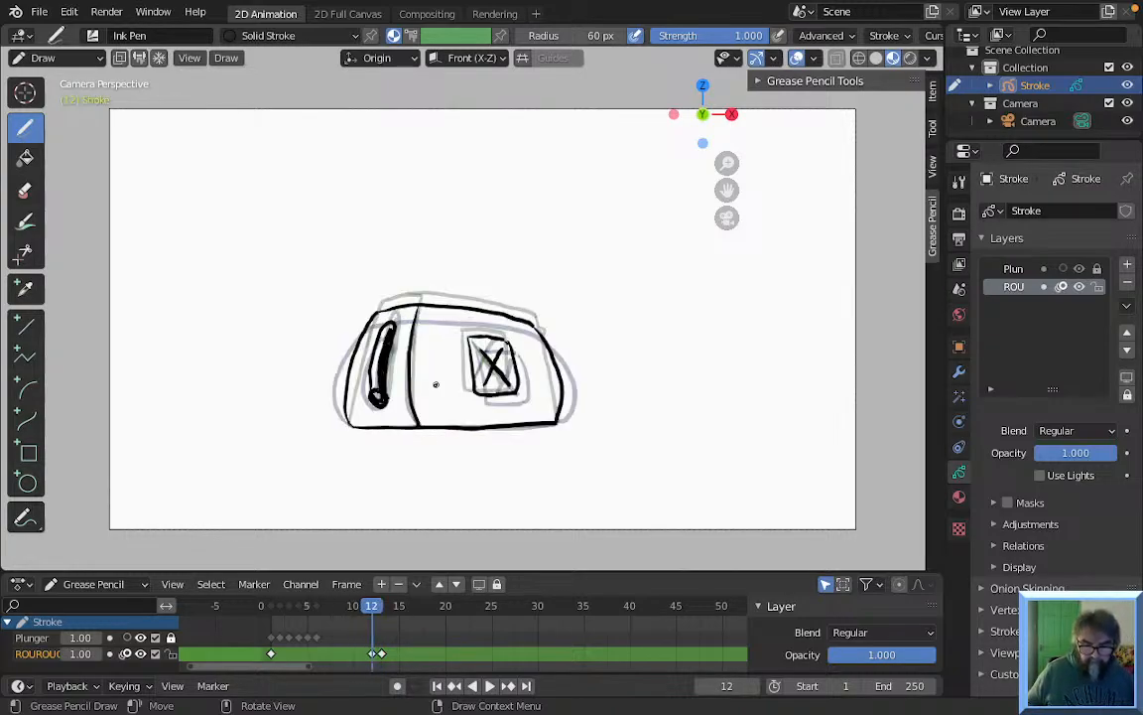
{"action": "key", "text": "Right"}
{"action": "key", "text": "Left"}
{"action": "key", "text": "Left"}
{"action": "key", "text": "Left"}
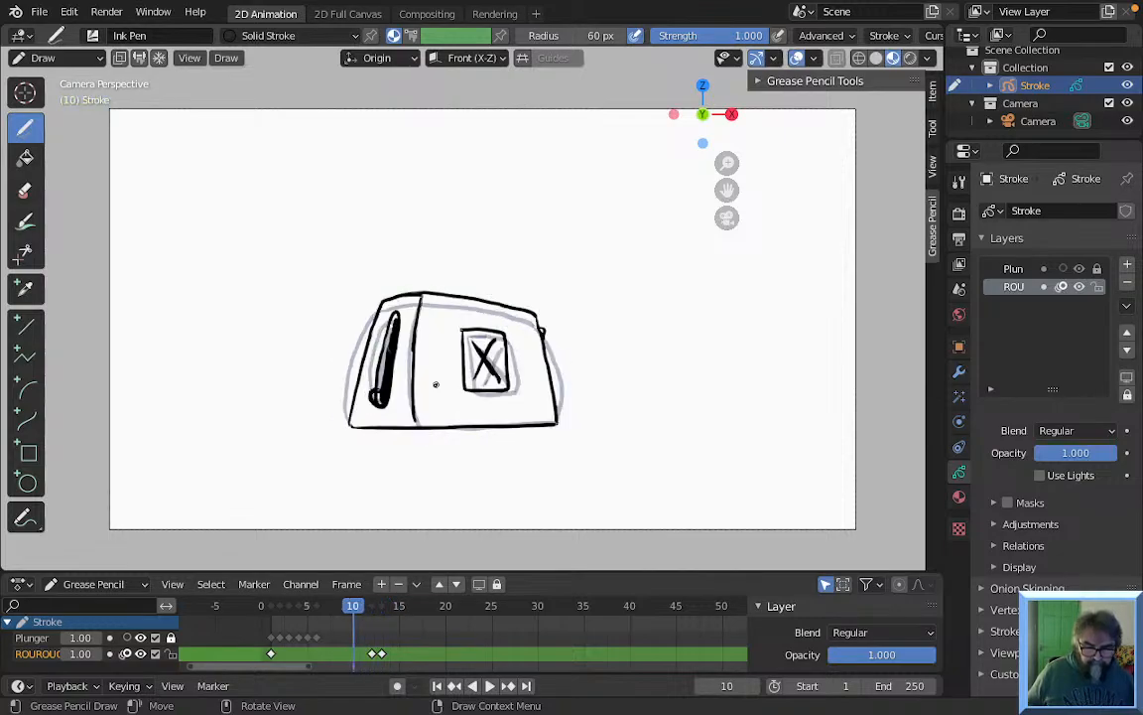
{"action": "key", "text": "Right"}
{"action": "key", "text": "Right"}
{"action": "key", "text": "Right"}
{"action": "key", "text": "Right"}
{"action": "key", "text": "Left"}
{"action": "key", "text": "Left"}
{"action": "key", "text": "Left"}
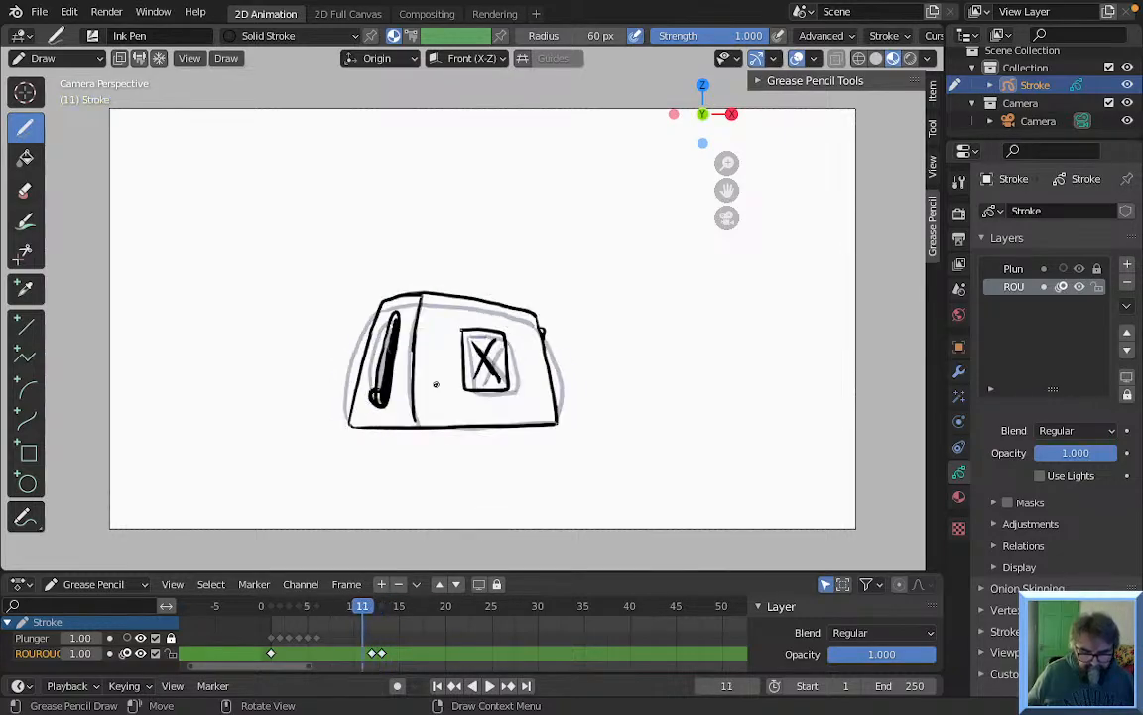
{"action": "key", "text": "Right"}
{"action": "key", "text": "Right"}
{"action": "key", "text": "Left"}
{"action": "key", "text": "Left"}
{"action": "key", "text": "Right"}
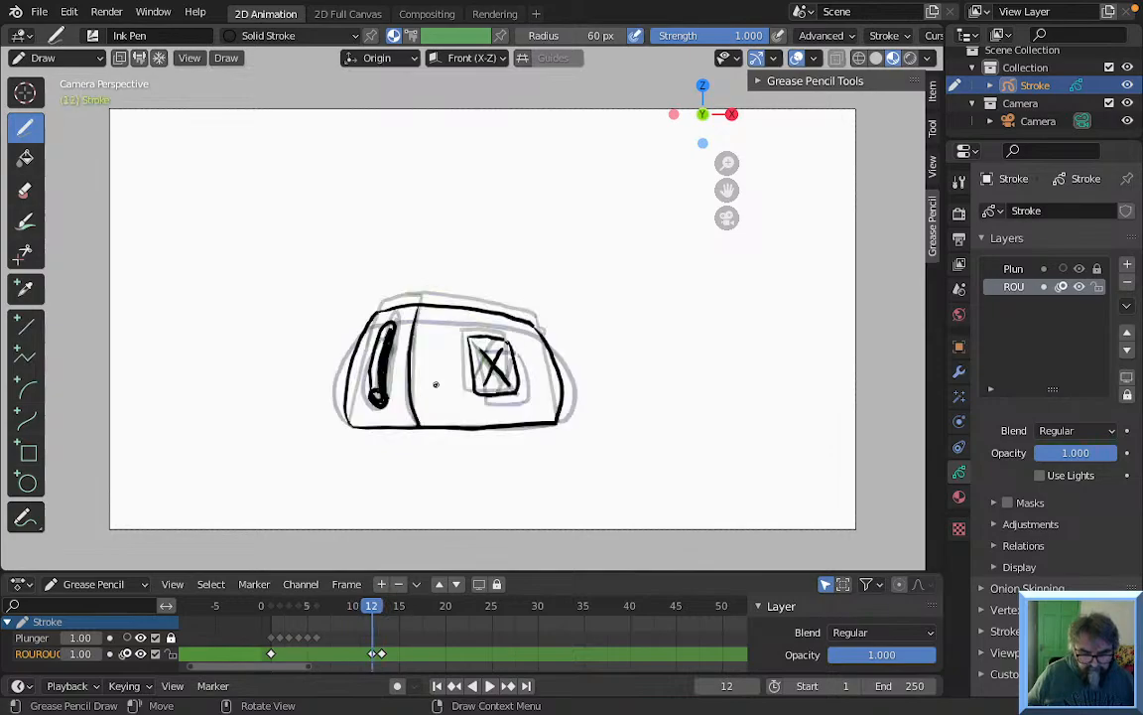
At frame 14, draw an even flatter and wider toaster outline with rounded, bulging sides
{"action": "key", "text": "Right"}
{"action": "key", "text": "Right"}
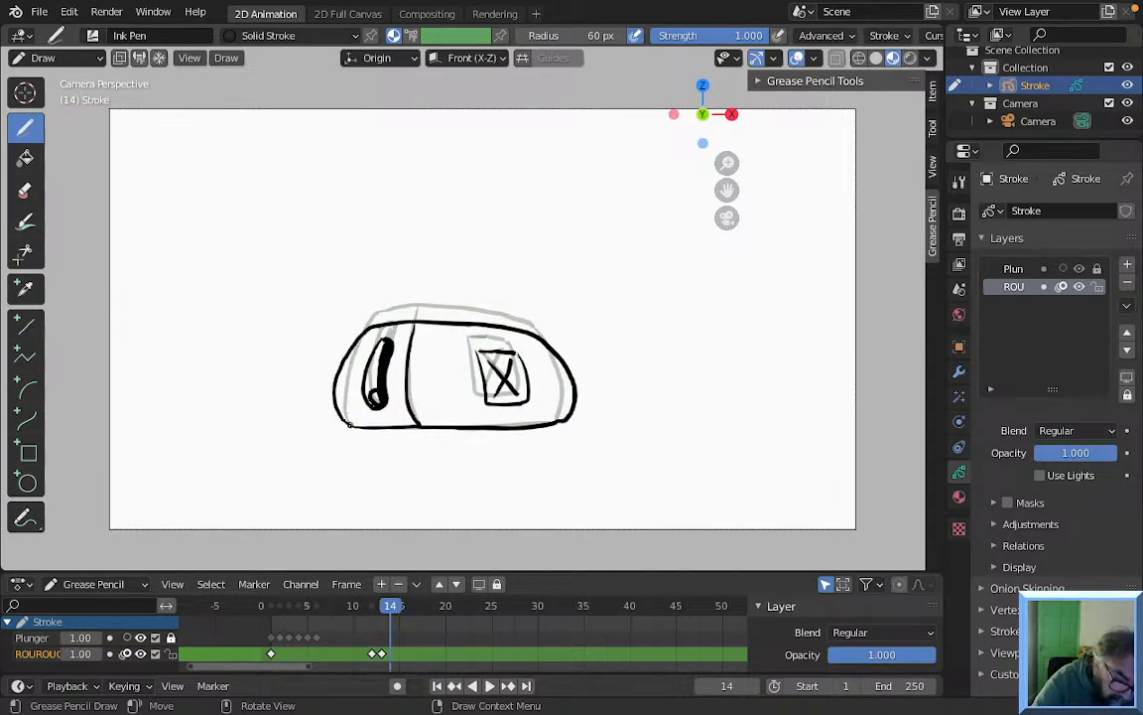
{"action": "left_click_drag", "start_coordinate": [350, 425], "coordinate": [338, 418]}
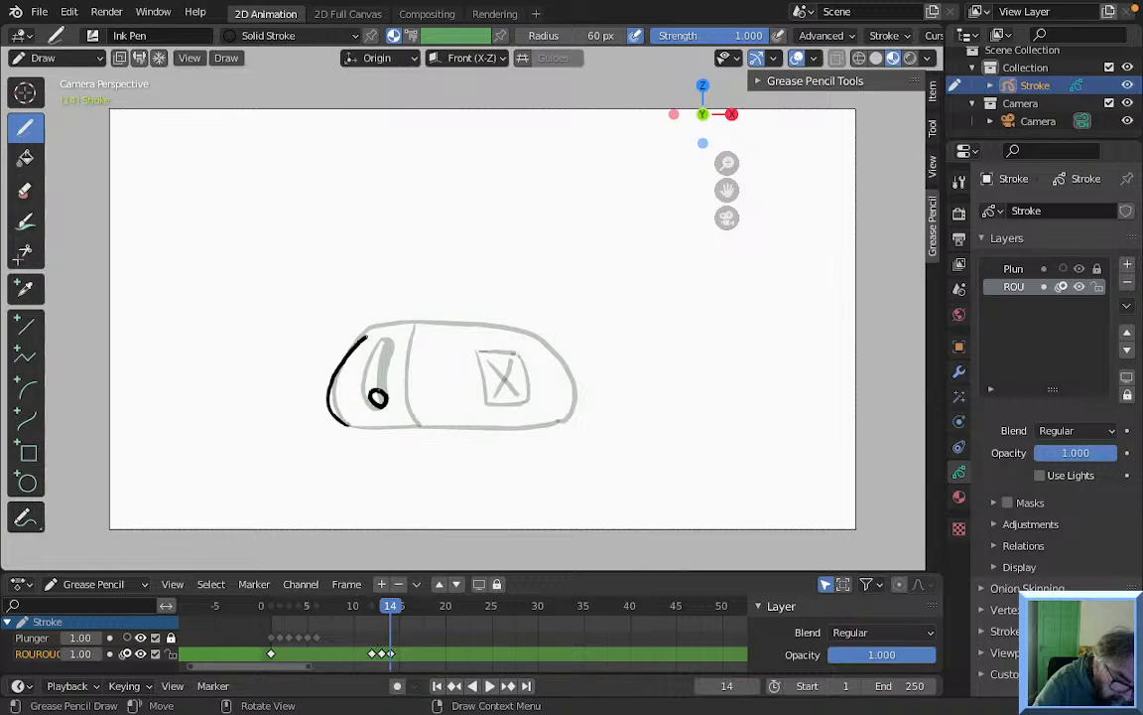
{"action": "mouse_move", "coordinate": [367, 337]}
{"action": "left_mouse_down"}
{"action": "mouse_move", "coordinate": [519, 336]}
{"action": "mouse_move", "coordinate": [574, 382]}
{"action": "mouse_move", "coordinate": [580, 415]}
{"action": "mouse_move", "coordinate": [466, 427]}
{"action": "mouse_move", "coordinate": [333, 421]}
{"action": "left_mouse_up"}
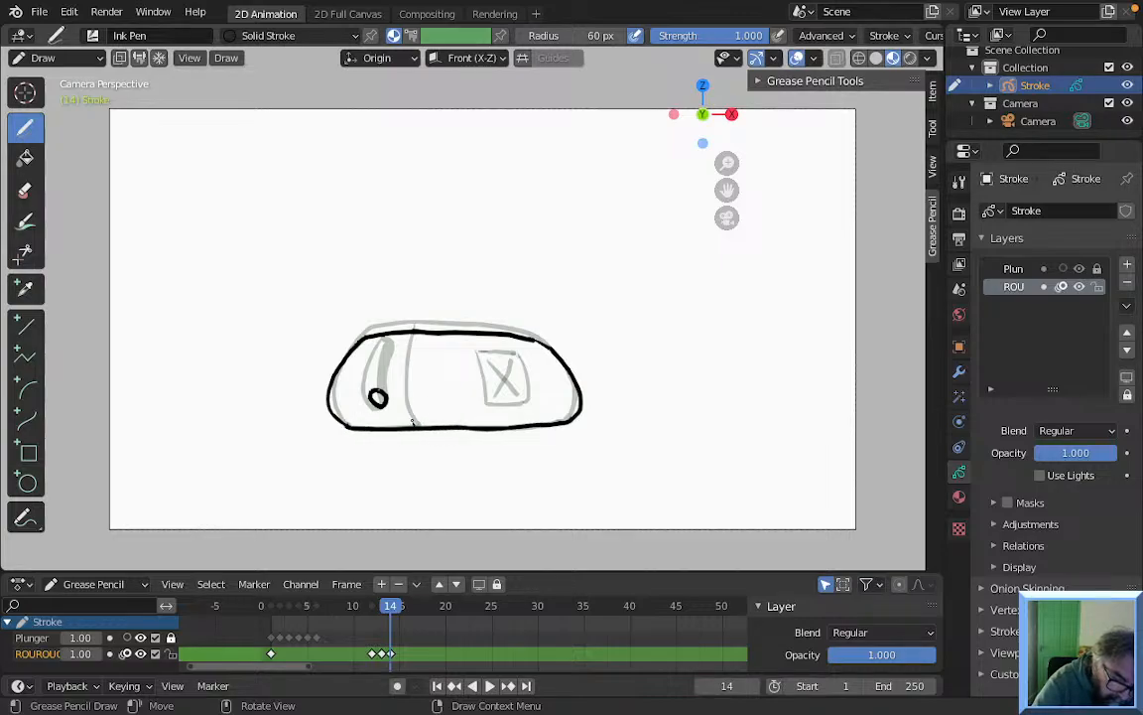
Draw the curved front edge, filled slot and X-marked panel inside the flattest toaster at frame 14
{"action": "left_click_drag", "start_coordinate": [401, 388], "coordinate": [411, 337]}
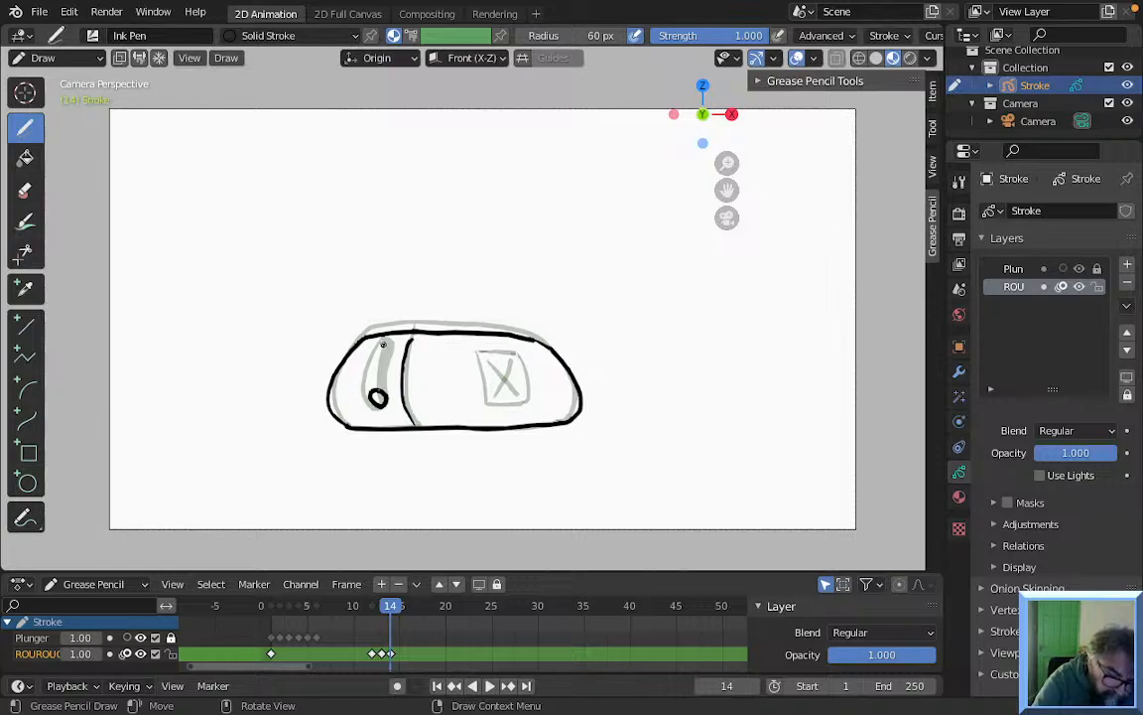
{"action": "mouse_move", "coordinate": [385, 343]}
{"action": "left_mouse_down"}
{"action": "mouse_move", "coordinate": [365, 373]}
{"action": "mouse_move", "coordinate": [374, 405]}
{"action": "mouse_move", "coordinate": [386, 344]}
{"action": "mouse_move", "coordinate": [379, 384]}
{"action": "left_mouse_up"}
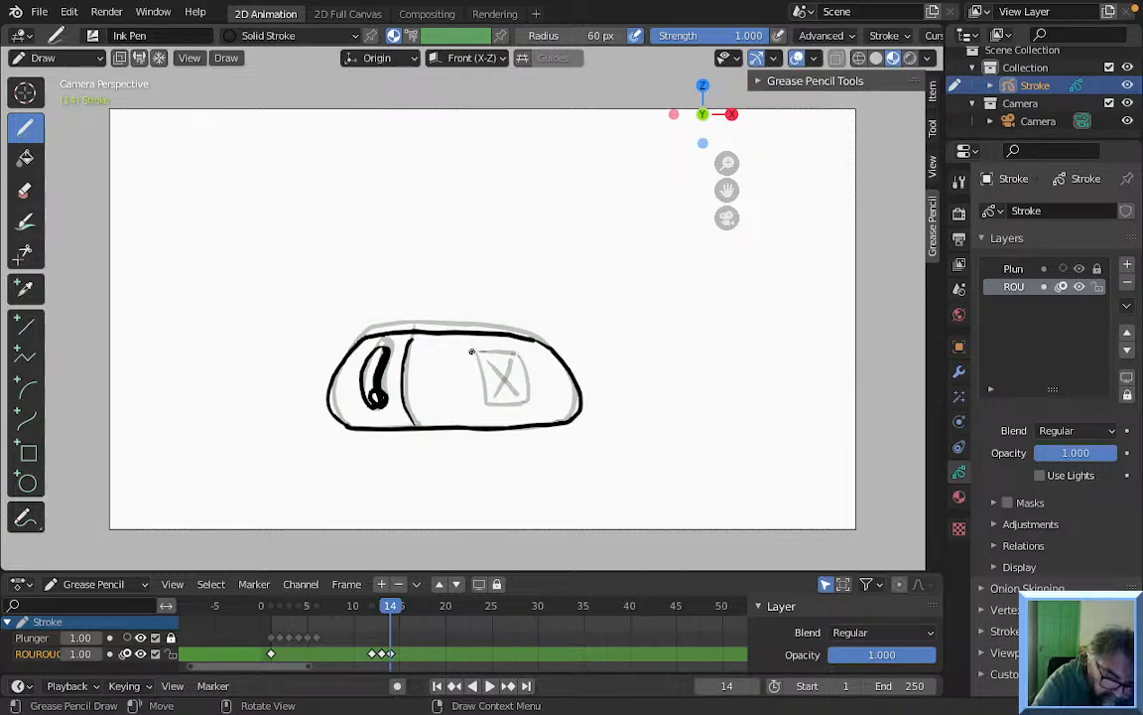
{"action": "left_click_drag", "start_coordinate": [471, 353], "coordinate": [483, 398]}
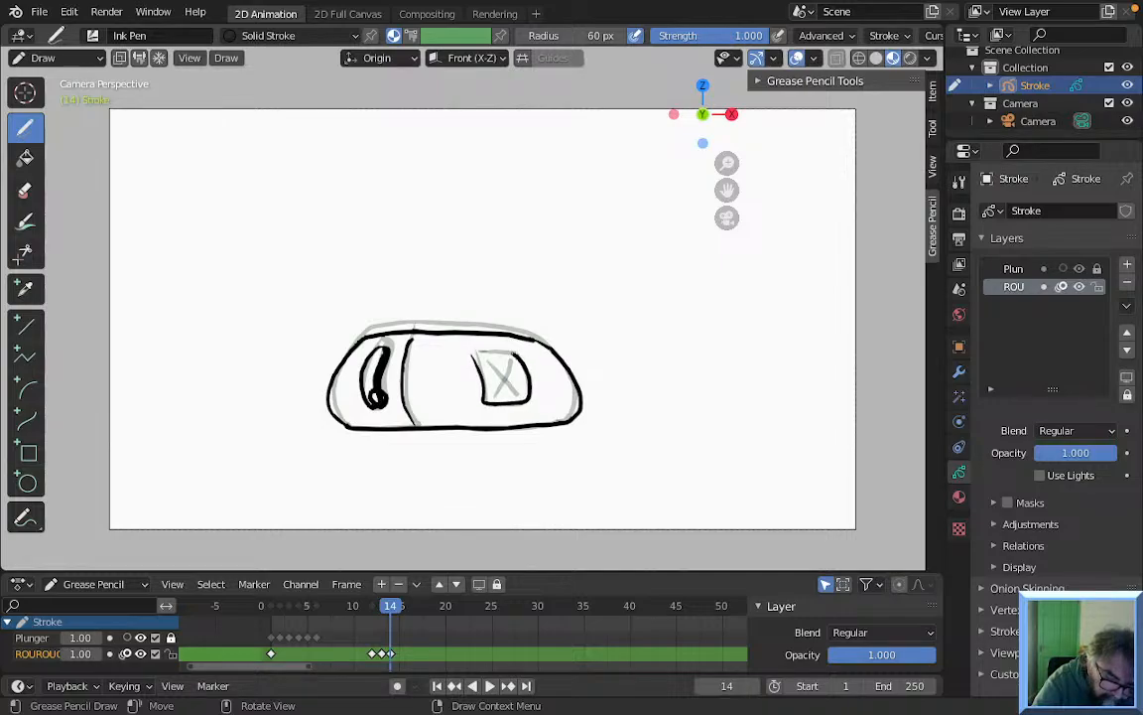
{"action": "mouse_move", "coordinate": [472, 352]}
{"action": "left_mouse_down"}
{"action": "mouse_move", "coordinate": [517, 353]}
{"action": "mouse_move", "coordinate": [493, 395]}
{"action": "left_mouse_up"}
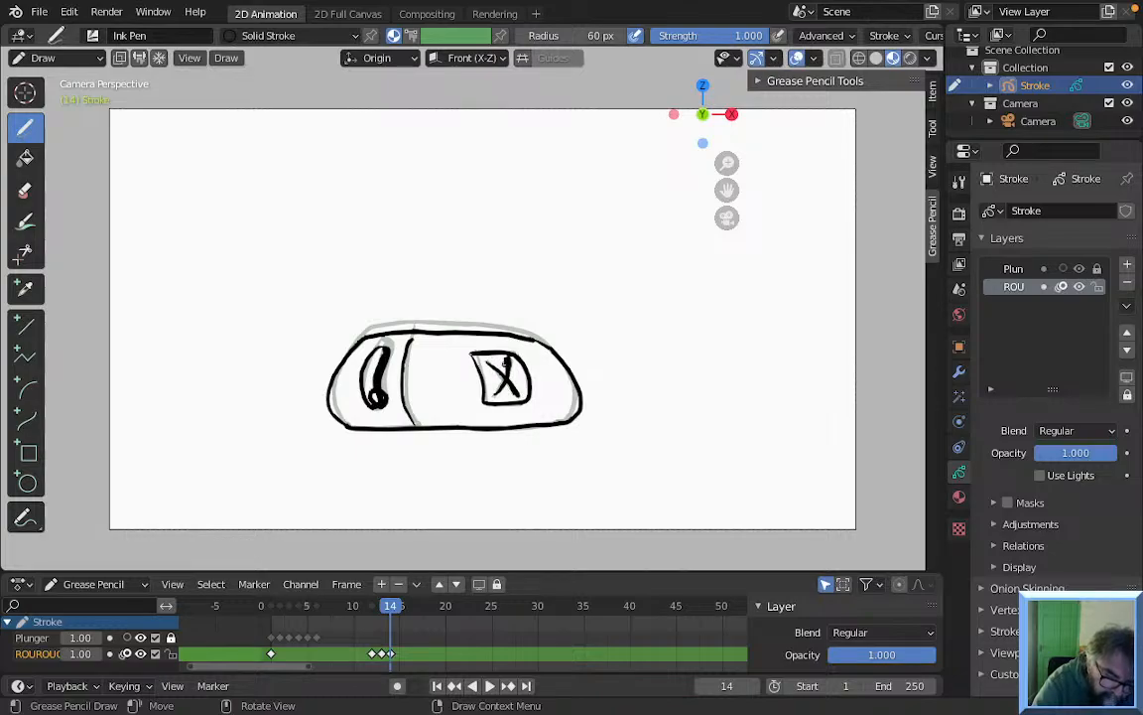
Flip repeatedly through frames 11 to 14 to examine the complete squash motion
{"action": "key", "text": "Left"}
{"action": "key", "text": "Left"}
{"action": "key", "text": "Left"}
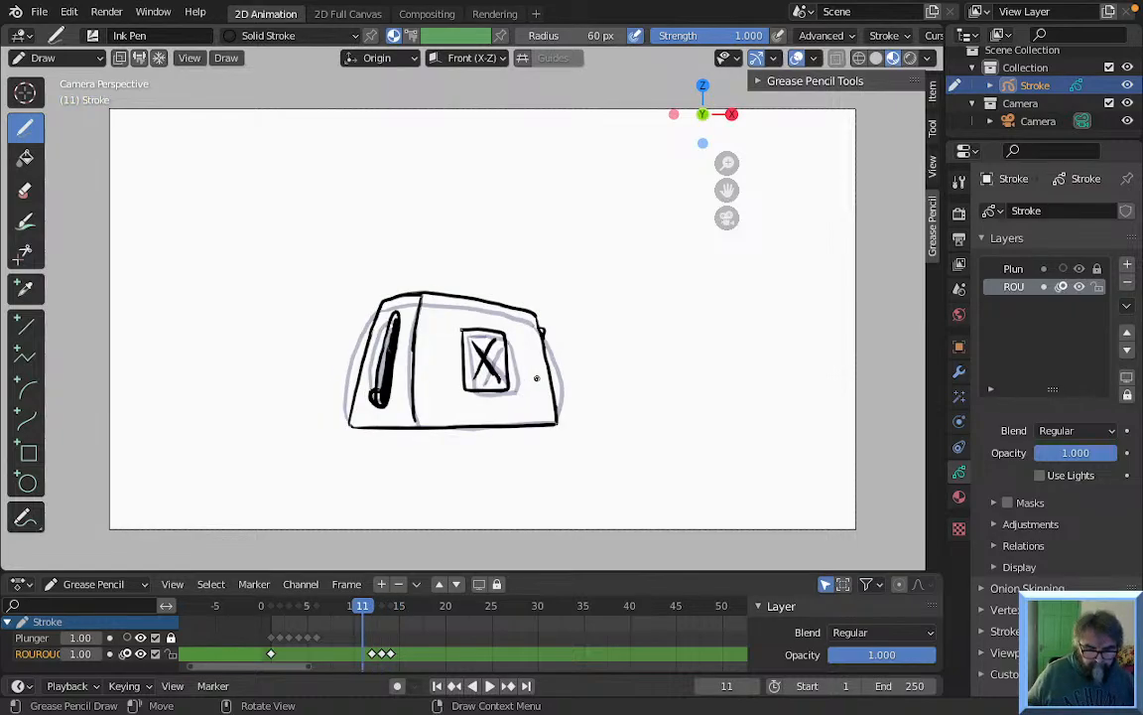
{"action": "key", "text": "Right"}
{"action": "key", "text": "Right"}
{"action": "key", "text": "Right"}
{"action": "key", "text": "Left"}
{"action": "key", "text": "Left"}
{"action": "key", "text": "Left"}
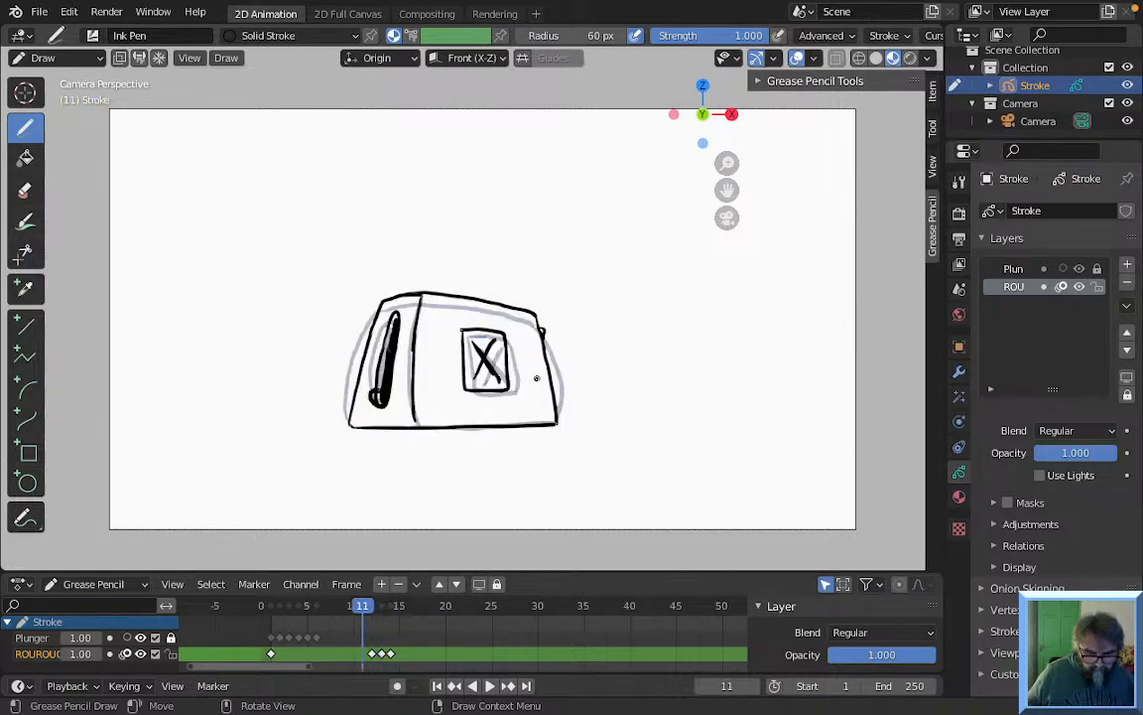
{"action": "key", "text": "Right"}
{"action": "key", "text": "Right"}
{"action": "key", "text": "Right"}
{"action": "key", "text": "Left"}
{"action": "key", "text": "Left"}
{"action": "key", "text": "Left"}
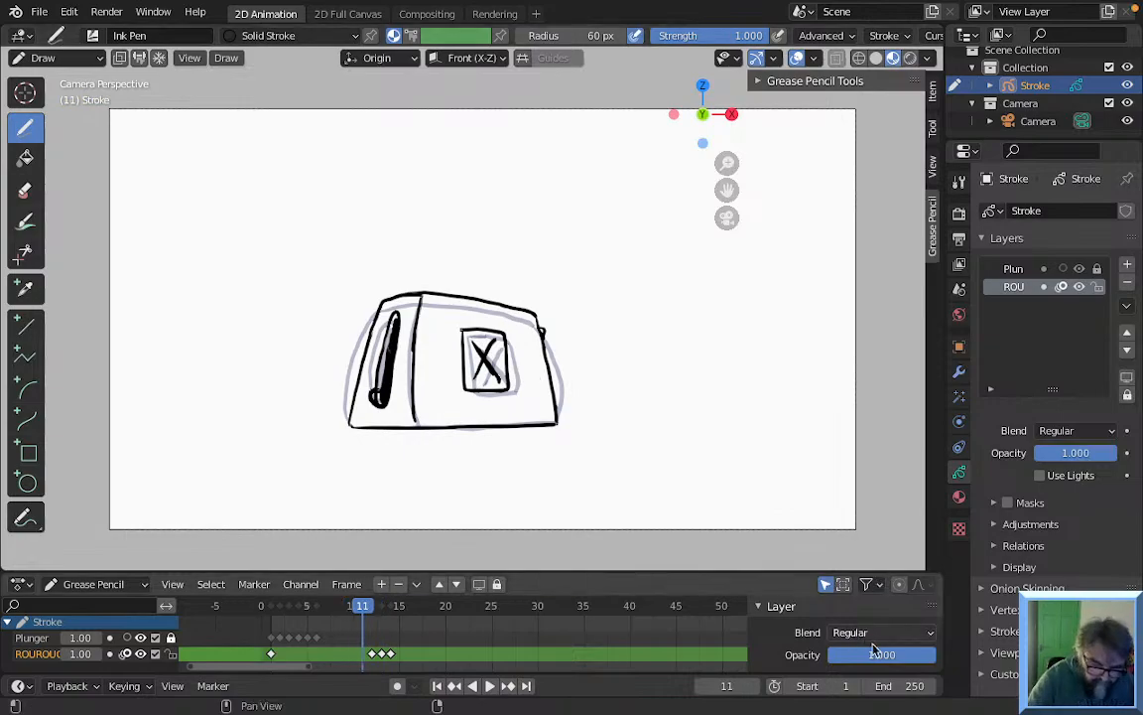
Set the animation's end frame to 20 and play it back
{"action": "left_click", "coordinate": [898, 686]}
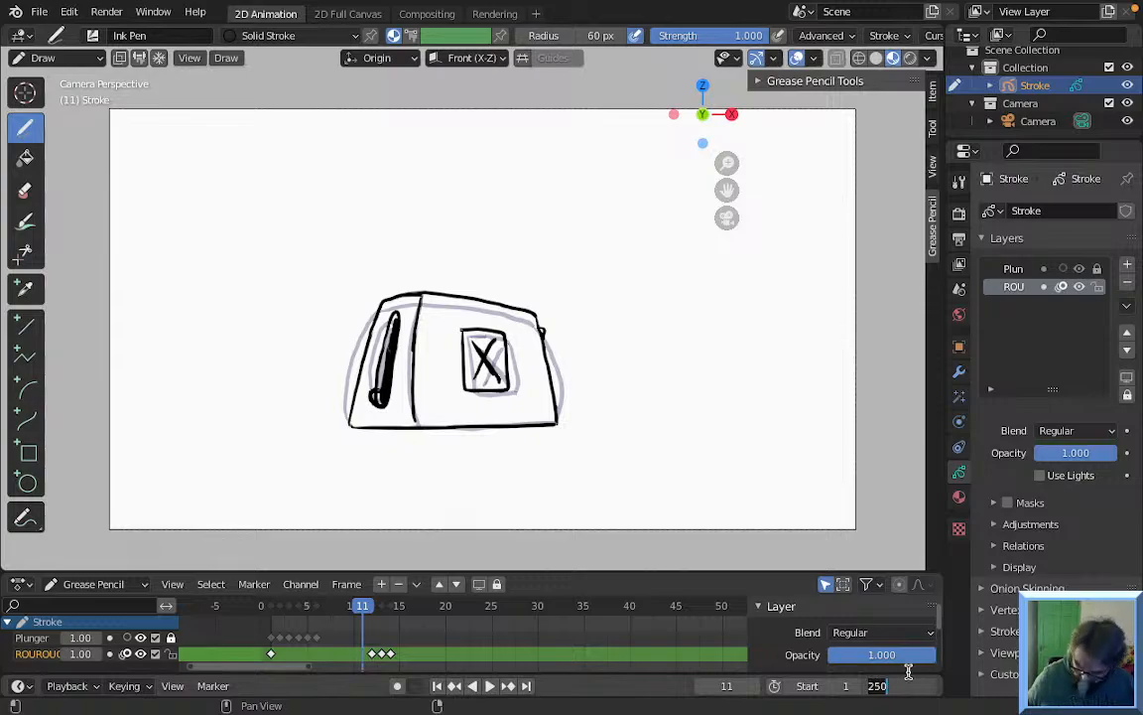
{"action": "type", "text": "20"}
{"action": "key", "text": "Return"}
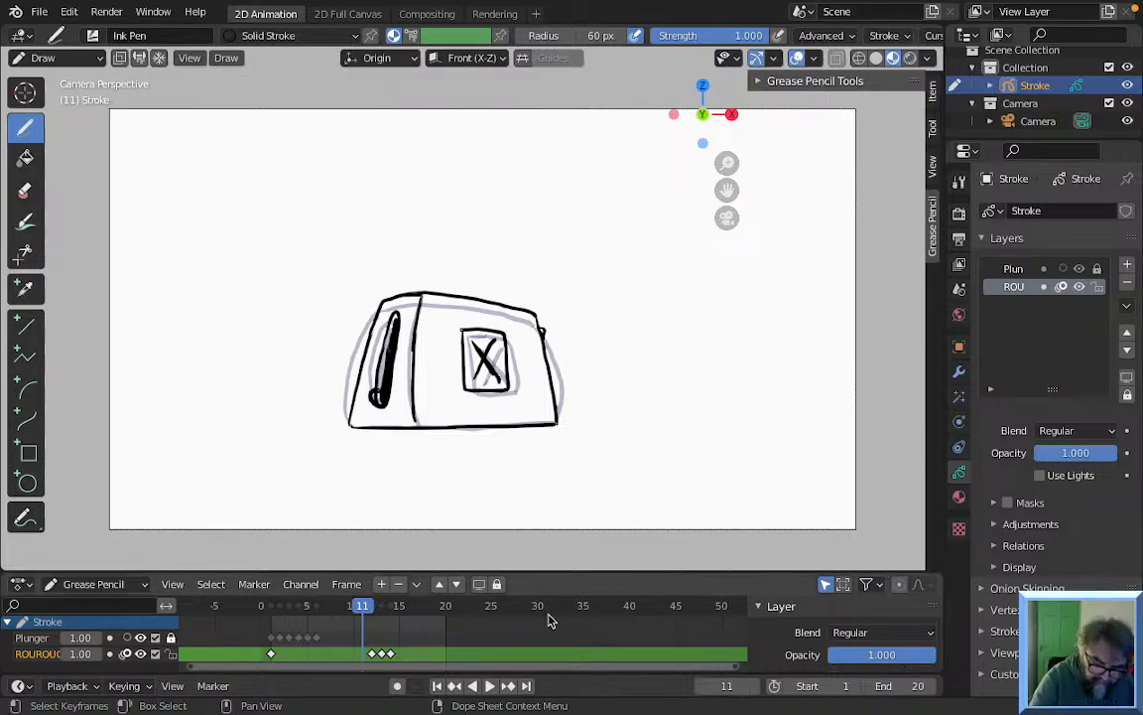
{"action": "key", "text": "space"}
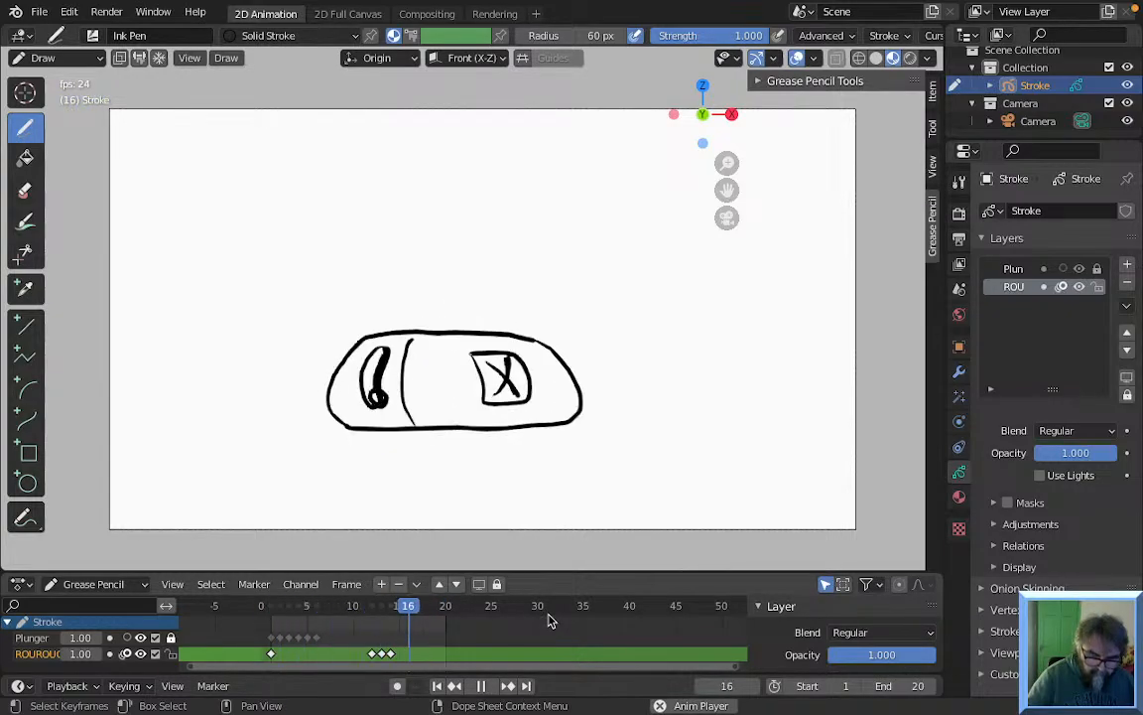
{"action": "key", "text": "space"}
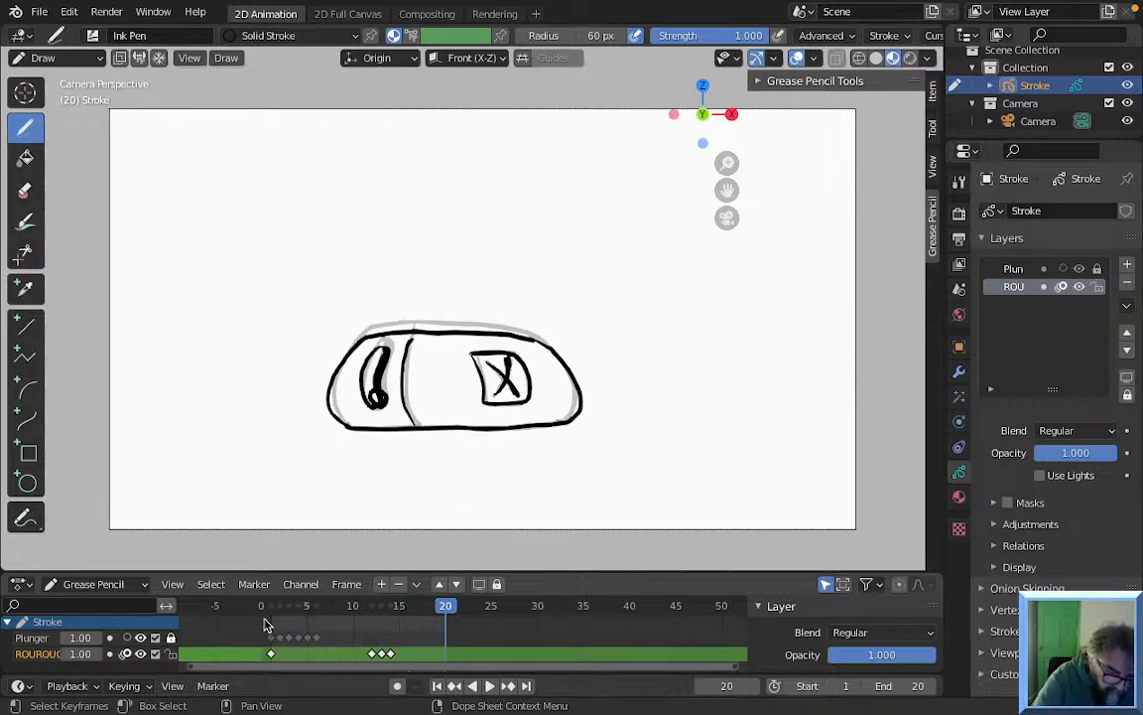
Move the first keyframes of the plunger and toaster body layers to frame 0 and preview the timing
{"action": "left_click", "coordinate": [271, 638]}
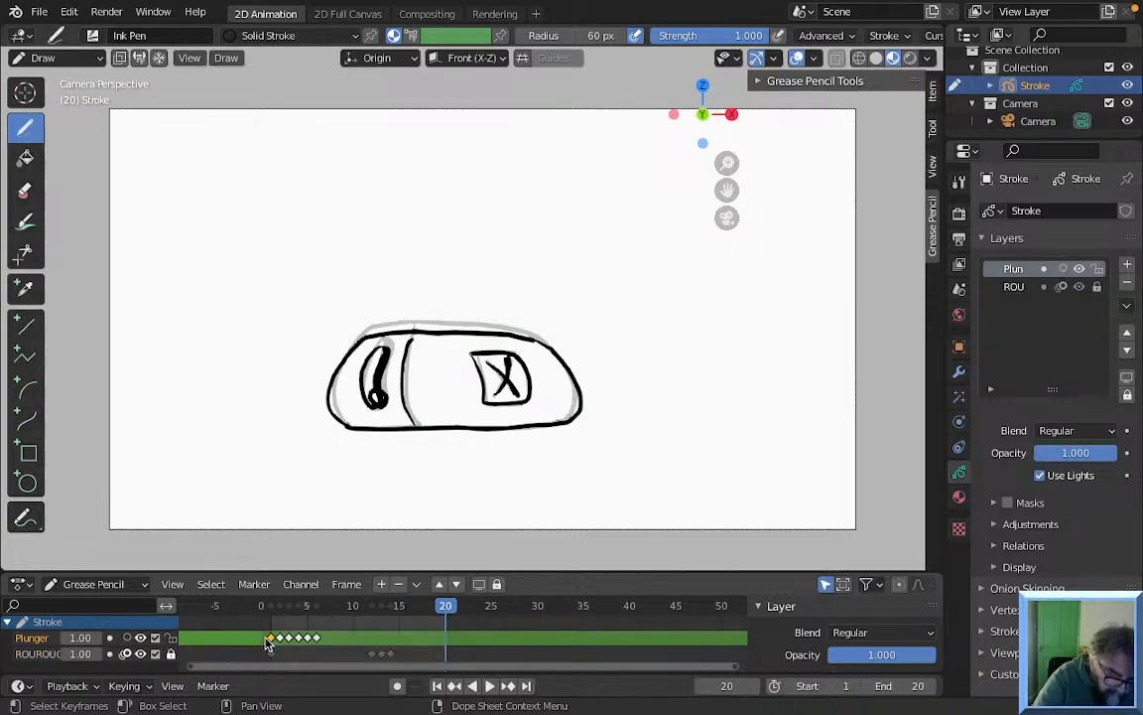
{"action": "left_click", "coordinate": [276, 653]}
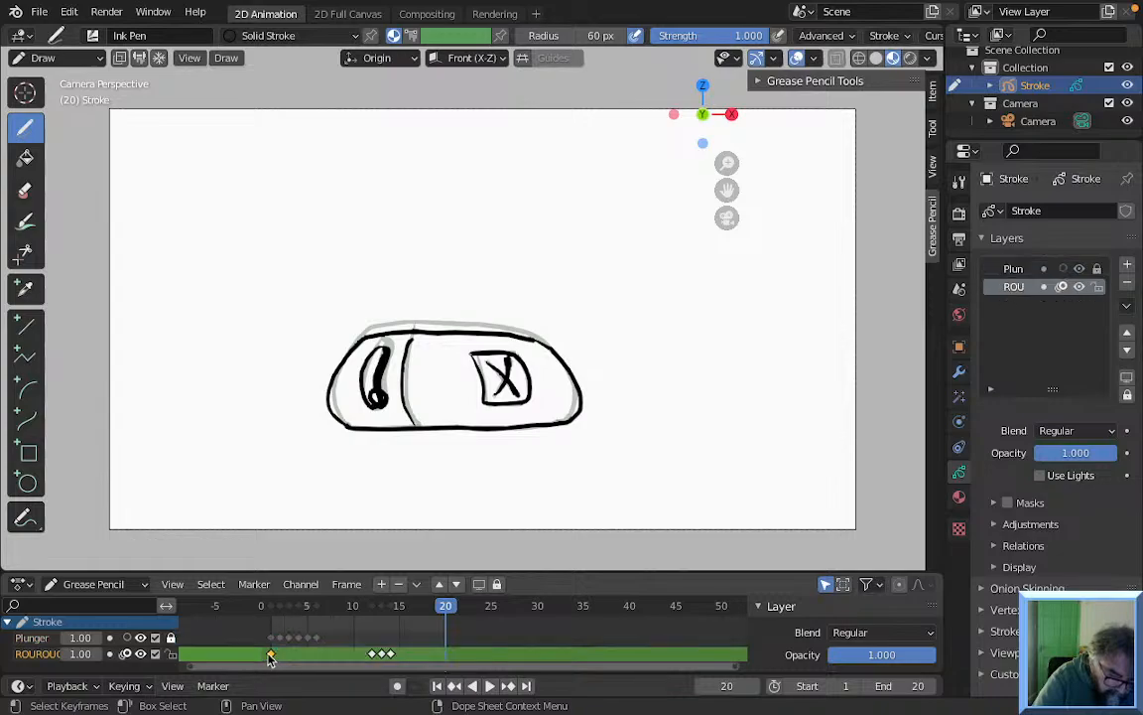
{"action": "left_click", "coordinate": [270, 639]}
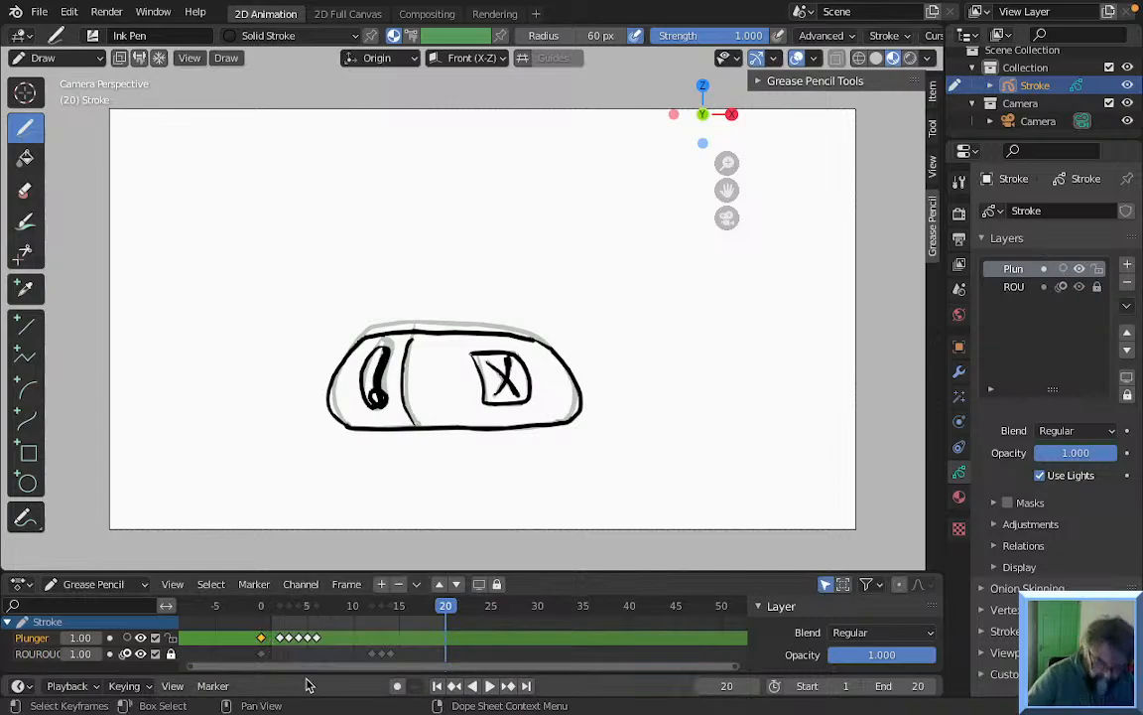
{"action": "key", "text": "space"}
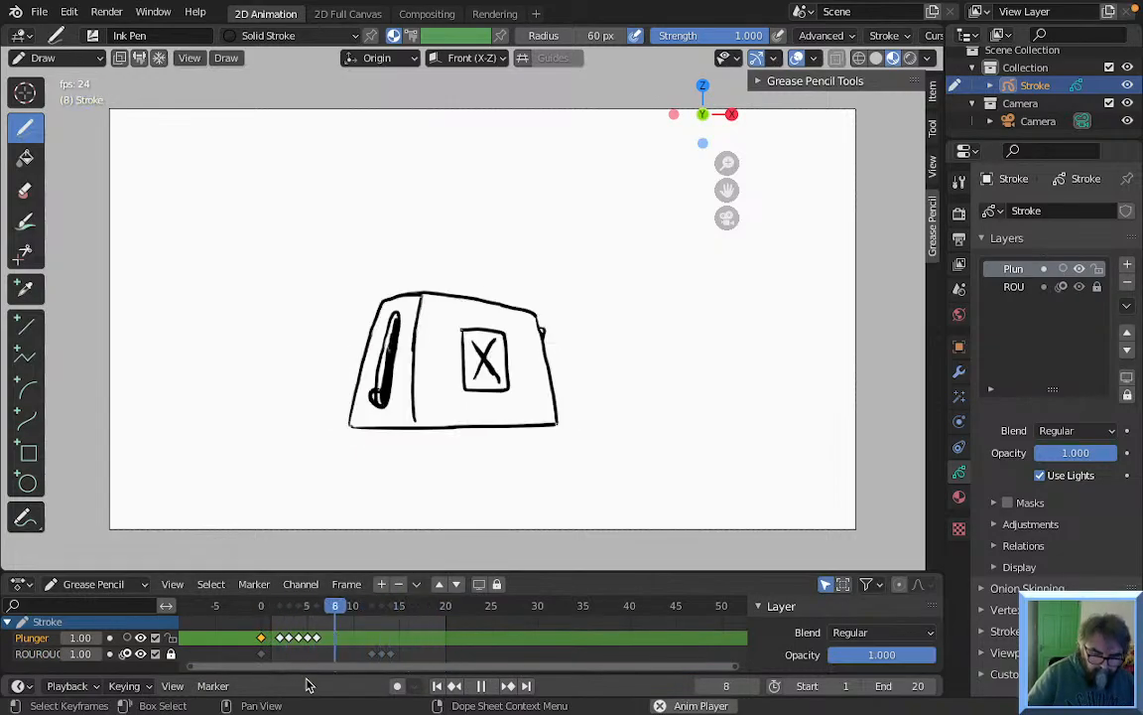
{"action": "key", "text": "space"}
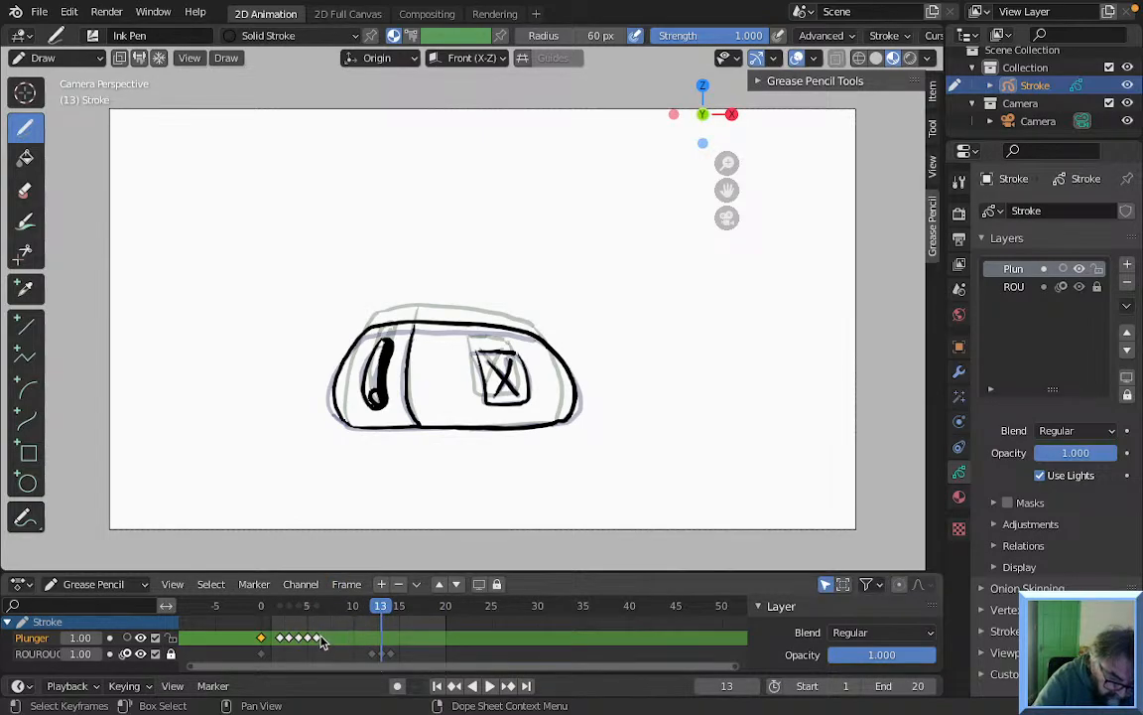
Spread out the plunger's closing keyframes by moving the last to frame 8 and the one before to frame 6
{"action": "mouse_move", "coordinate": [318, 638]}
{"action": "left_mouse_down"}
{"action": "mouse_move", "coordinate": [333, 636]}
{"action": "mouse_move", "coordinate": [325, 640]}
{"action": "left_mouse_up"}
{"action": "left_click", "coordinate": [309, 638]}
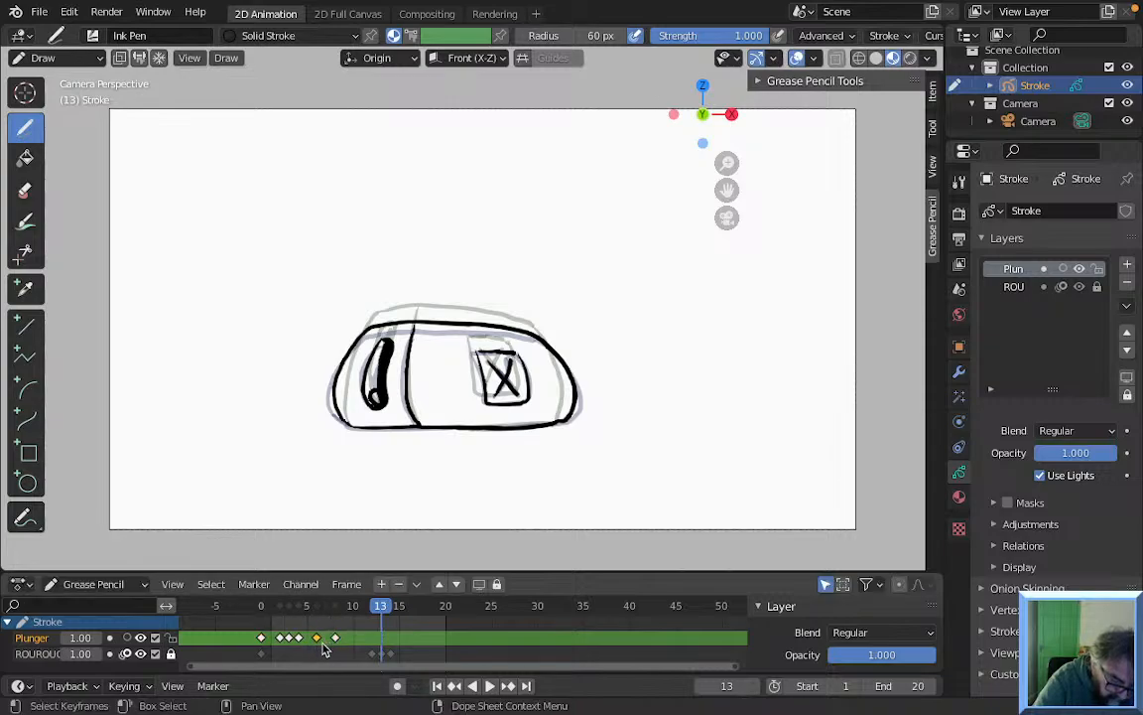
{"action": "left_click", "coordinate": [299, 638]}
{"action": "left_click_drag", "start_coordinate": [308, 641], "coordinate": [300, 638]}
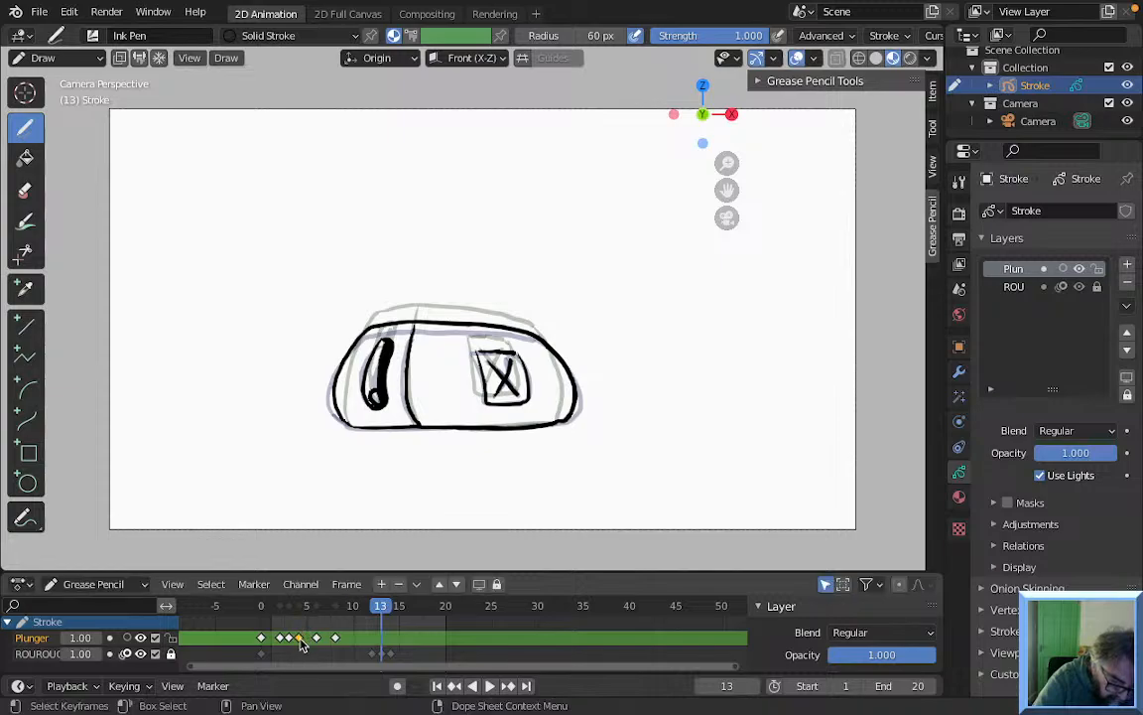
Move the last two toaster body squash keyframes to frames 14 and 16 and review the playback
{"action": "left_click", "coordinate": [393, 653]}
{"action": "mouse_move", "coordinate": [397, 658]}
{"action": "left_mouse_down"}
{"action": "mouse_move", "coordinate": [408, 653]}
{"action": "mouse_move", "coordinate": [392, 656]}
{"action": "left_mouse_up"}
{"action": "key", "text": "space"}
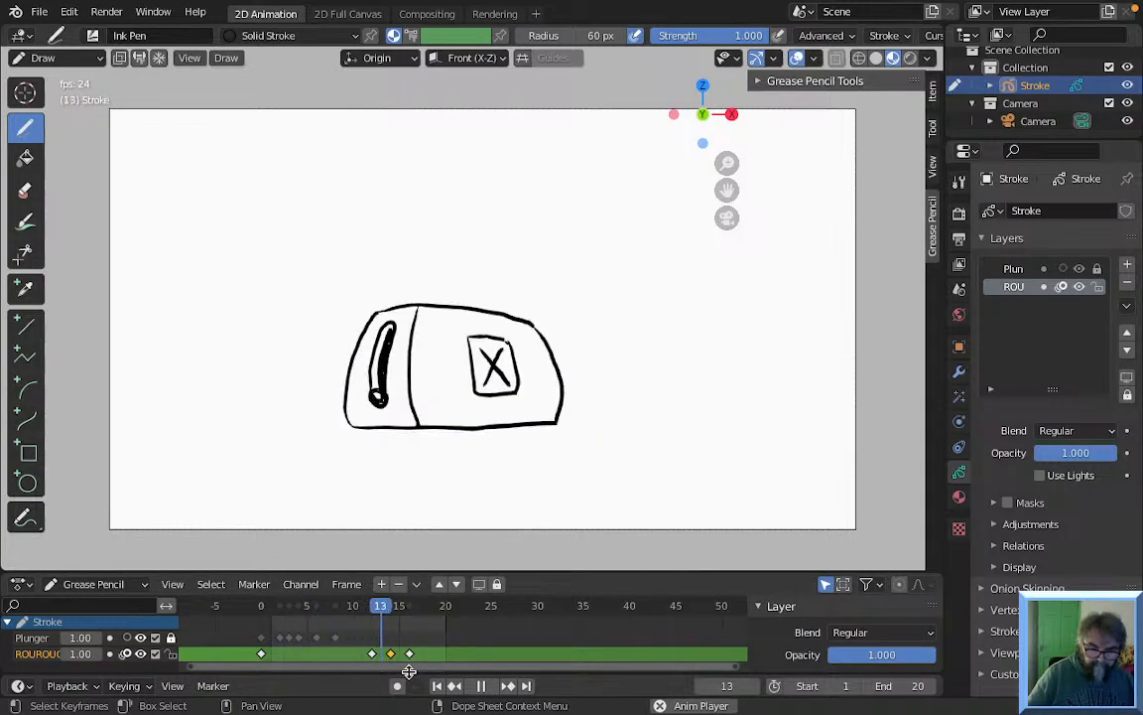
{"action": "key", "text": "space"}
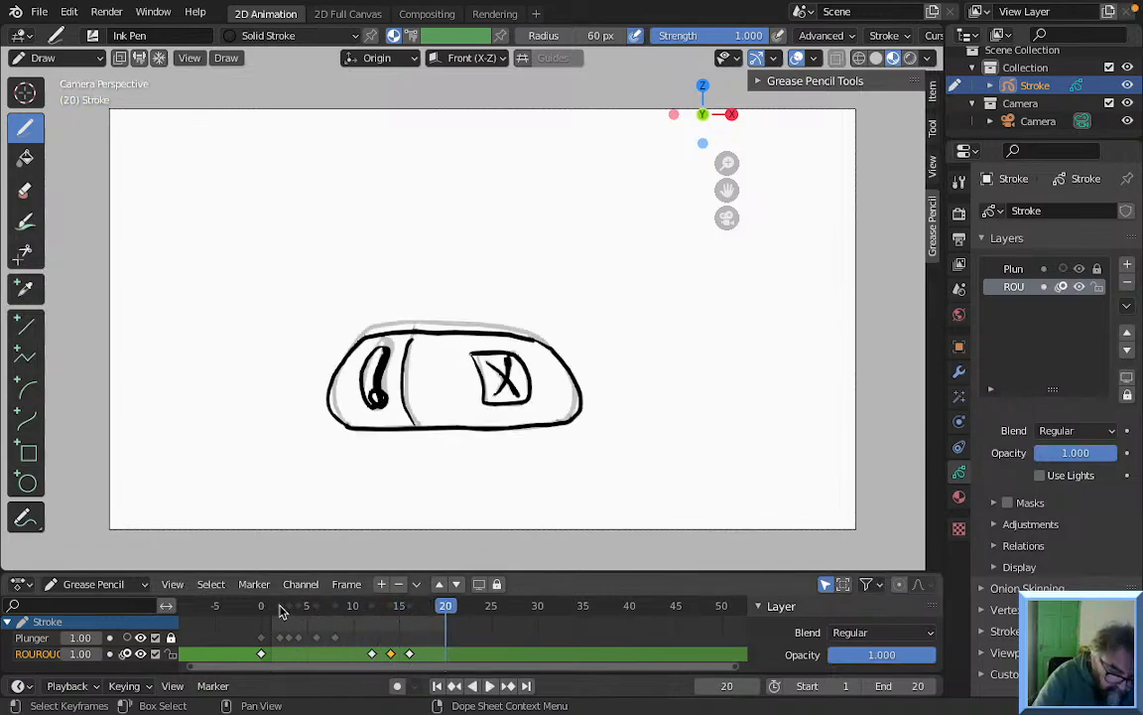
{"action": "key", "text": "space"}
{"action": "mouse_move", "coordinate": [324, 608]}
{"action": "left_mouse_down"}
{"action": "mouse_move", "coordinate": [352, 607]}
{"action": "mouse_move", "coordinate": [263, 610]}
{"action": "mouse_move", "coordinate": [375, 618]}
{"action": "mouse_move", "coordinate": [358, 607]}
{"action": "left_mouse_up"}
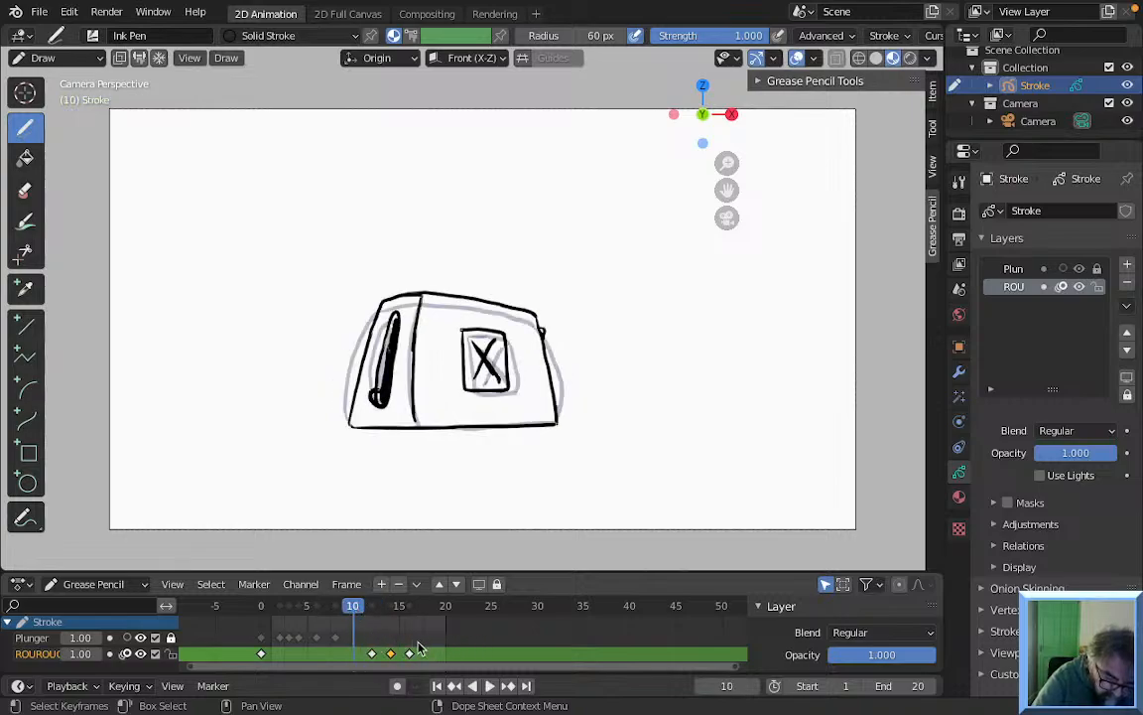
Shift the three toaster body squash keyframes together to frames 23, 25 and 27 and replay the animation
{"action": "left_click_drag", "start_coordinate": [364, 640], "coordinate": [510, 653]}
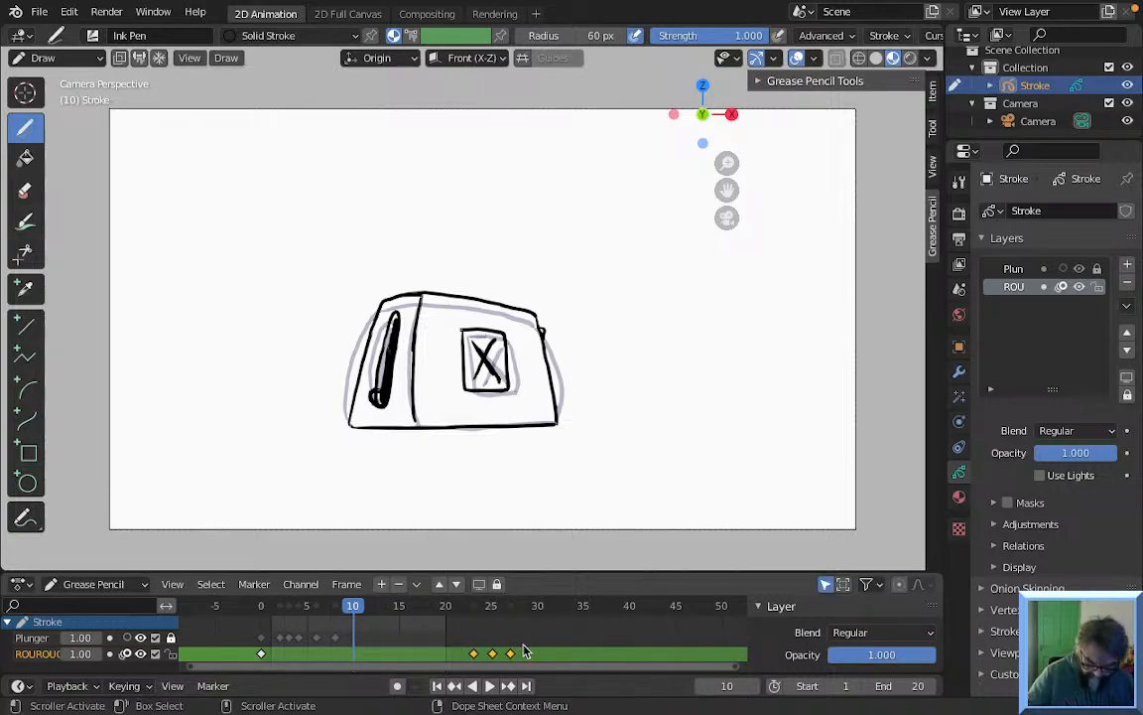
{"action": "key", "text": "shift+Left"}
{"action": "key", "text": "space"}
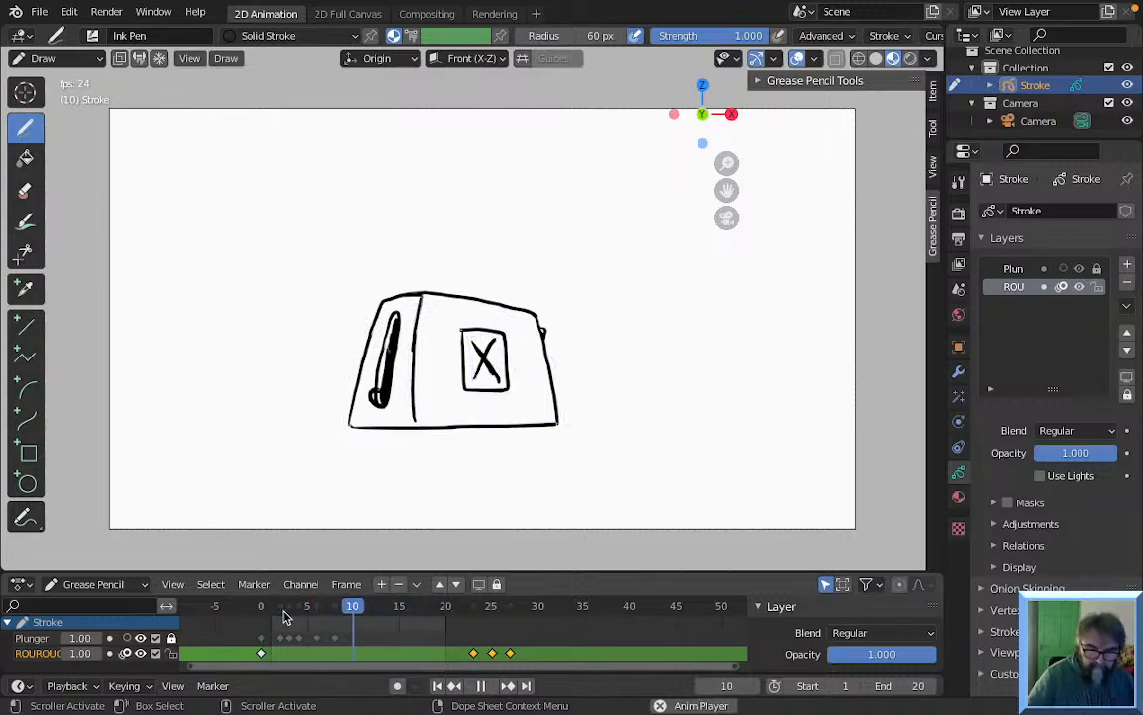
Set the scene's end frame to 40 and play back the extended animation
{"action": "key", "text": "space"}
{"action": "left_click", "coordinate": [919, 687]}
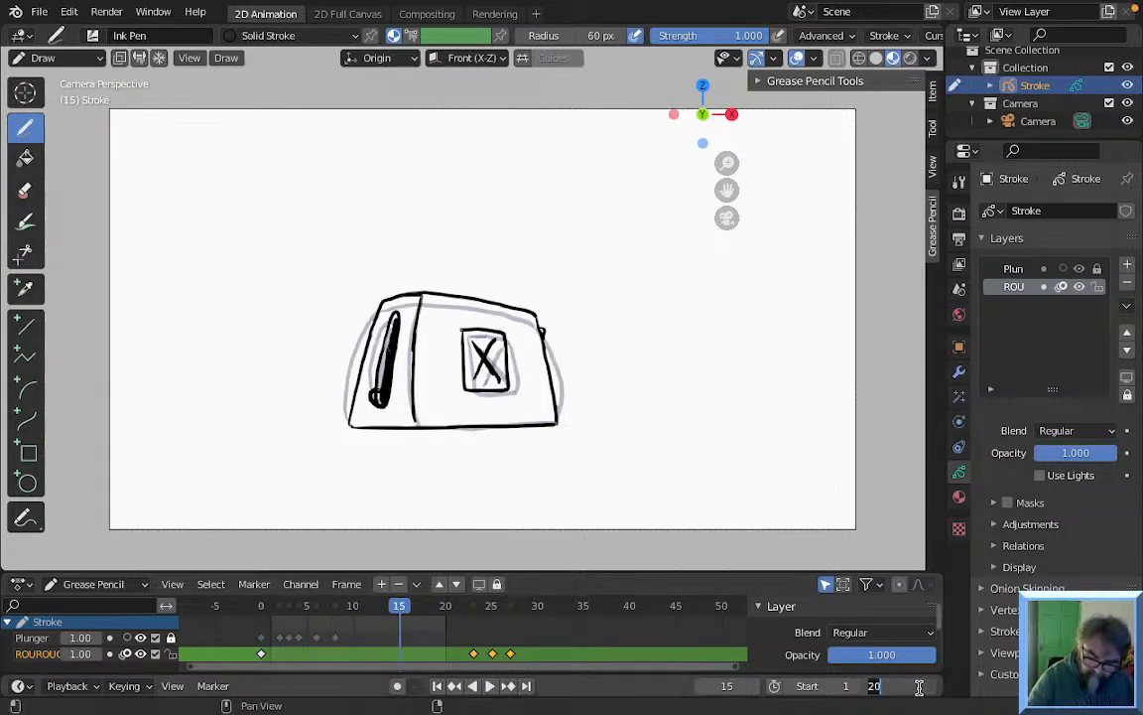
{"action": "type", "text": "40"}
{"action": "key", "text": "Return"}
{"action": "key", "text": "space"}
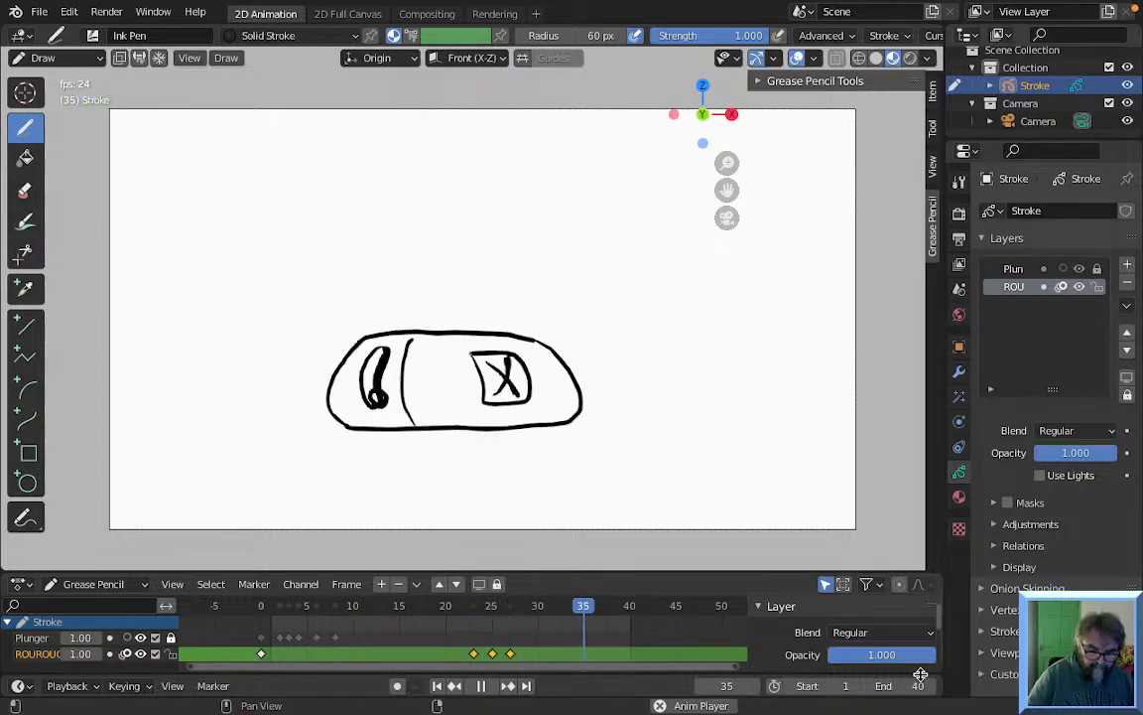
{"action": "key", "text": "space"}
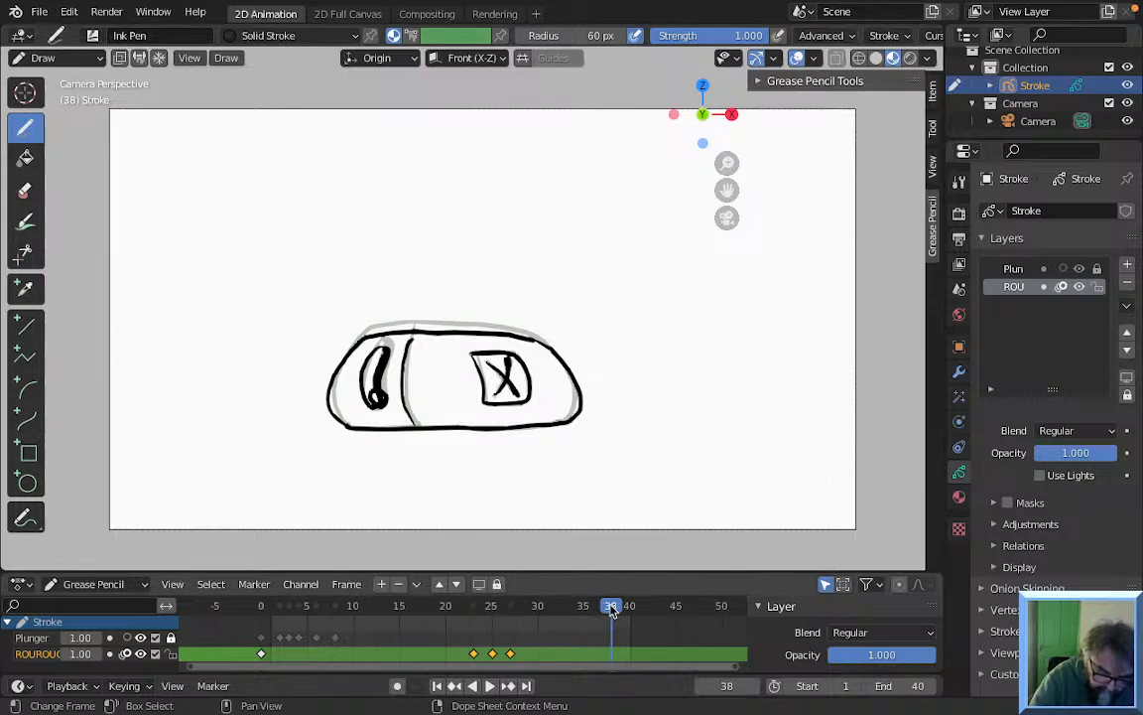
On frame 34 of the toaster body layer, draw a slightly taller, narrower body outline with its plunger-side divider line over the squashed pose
{"action": "mouse_move", "coordinate": [611, 607]}
{"action": "left_mouse_down"}
{"action": "mouse_move", "coordinate": [484, 626]}
{"action": "mouse_move", "coordinate": [572, 633]}
{"action": "left_mouse_up"}
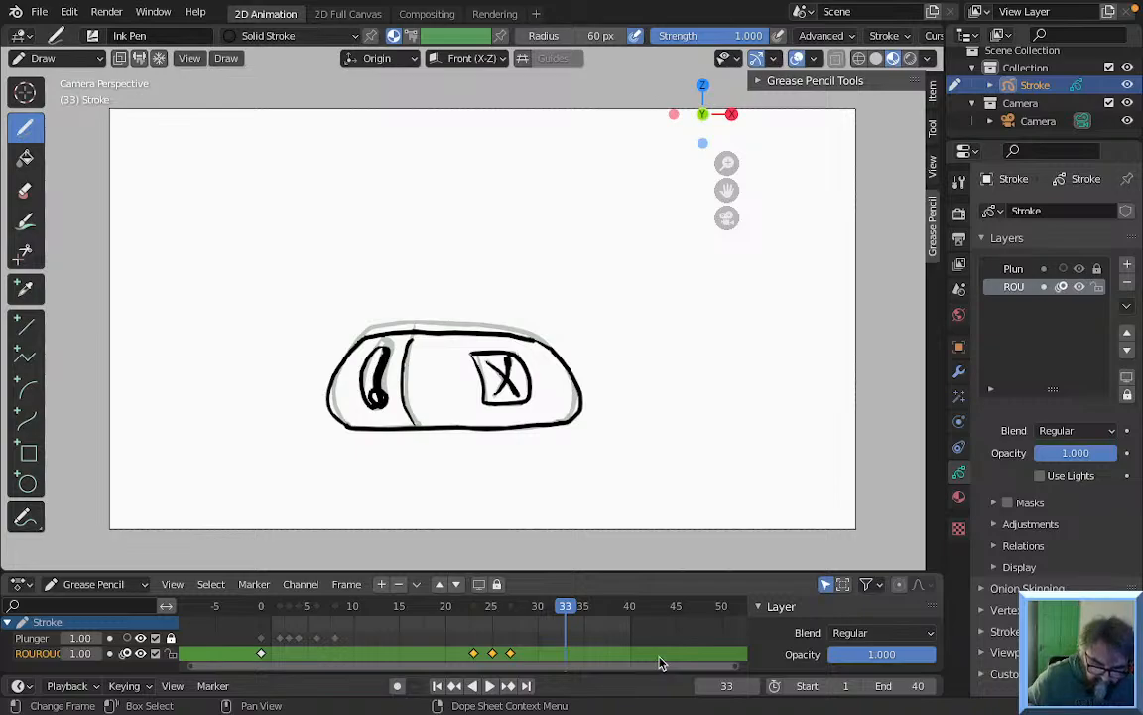
{"action": "key", "text": "Right"}
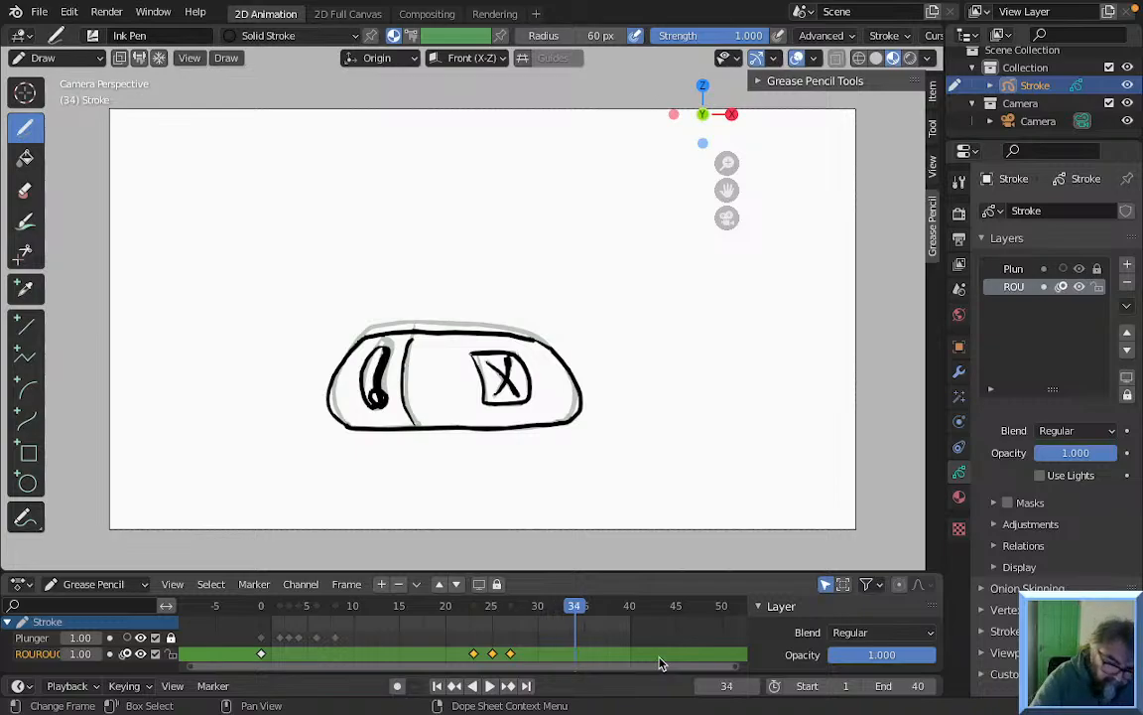
{"action": "mouse_move", "coordinate": [378, 390]}
{"action": "left_mouse_down"}
{"action": "mouse_move", "coordinate": [380, 428]}
{"action": "mouse_move", "coordinate": [561, 423]}
{"action": "left_mouse_up"}
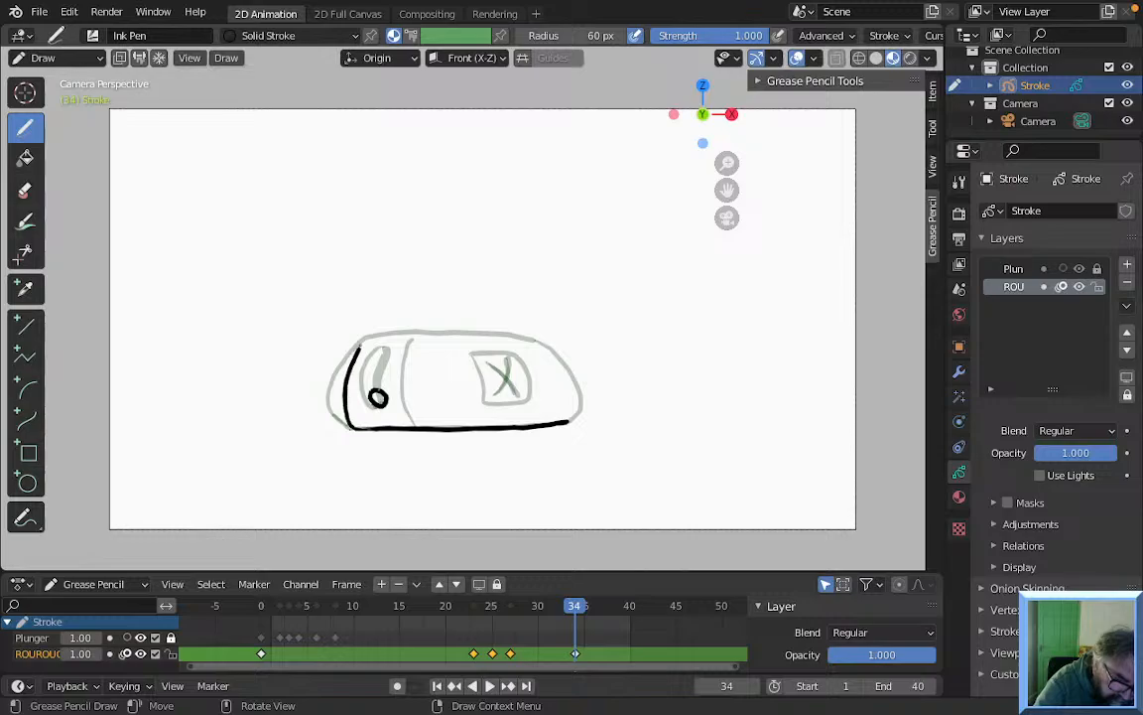
{"action": "left_click_drag", "start_coordinate": [359, 347], "coordinate": [377, 323]}
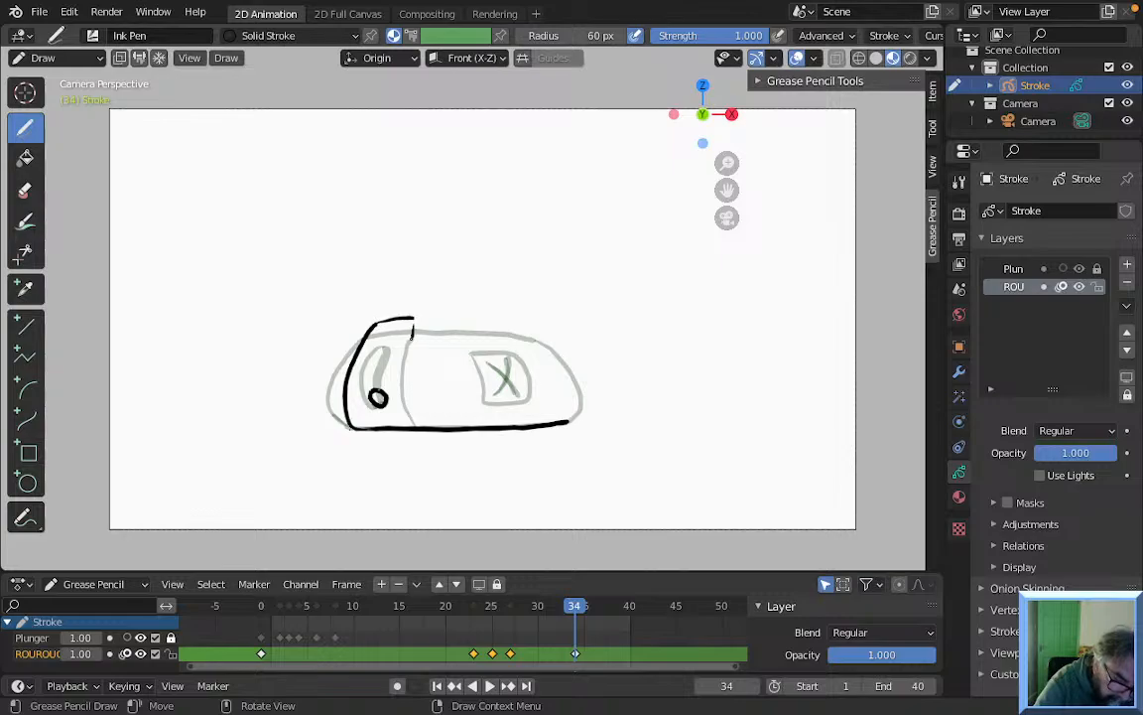
{"action": "left_click_drag", "start_coordinate": [412, 335], "coordinate": [412, 428]}
{"action": "mouse_move", "coordinate": [430, 319]}
{"action": "left_mouse_down"}
{"action": "mouse_move", "coordinate": [521, 323]}
{"action": "mouse_move", "coordinate": [567, 422]}
{"action": "left_mouse_up"}
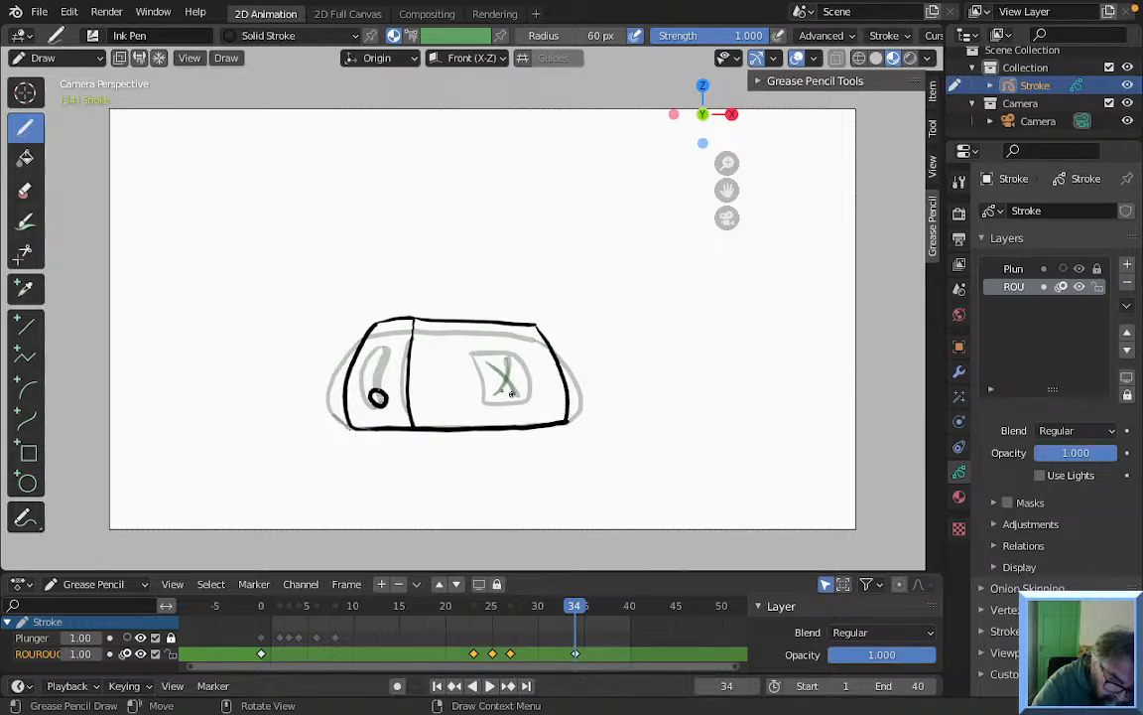
Add the X-marked square to the front and the filled plunger slot to the side of the frame 34 toaster
{"action": "mouse_move", "coordinate": [462, 347]}
{"action": "left_mouse_down"}
{"action": "mouse_move", "coordinate": [472, 395]}
{"action": "mouse_move", "coordinate": [518, 394]}
{"action": "left_mouse_up"}
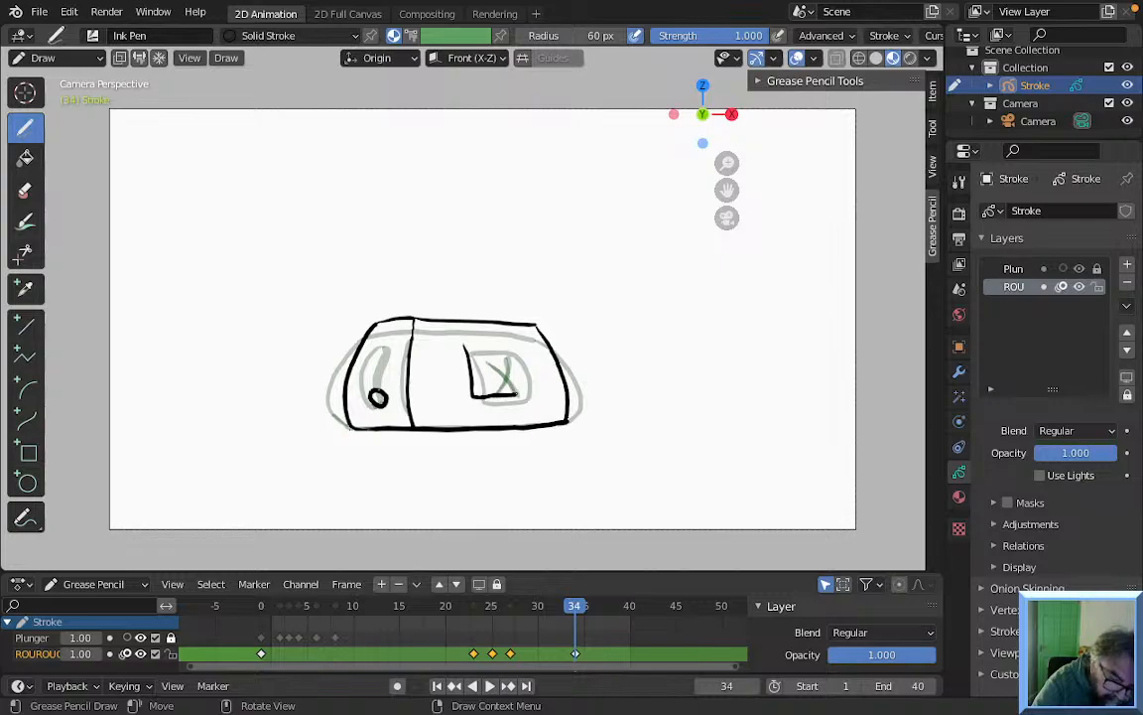
{"action": "left_click_drag", "start_coordinate": [509, 349], "coordinate": [516, 393]}
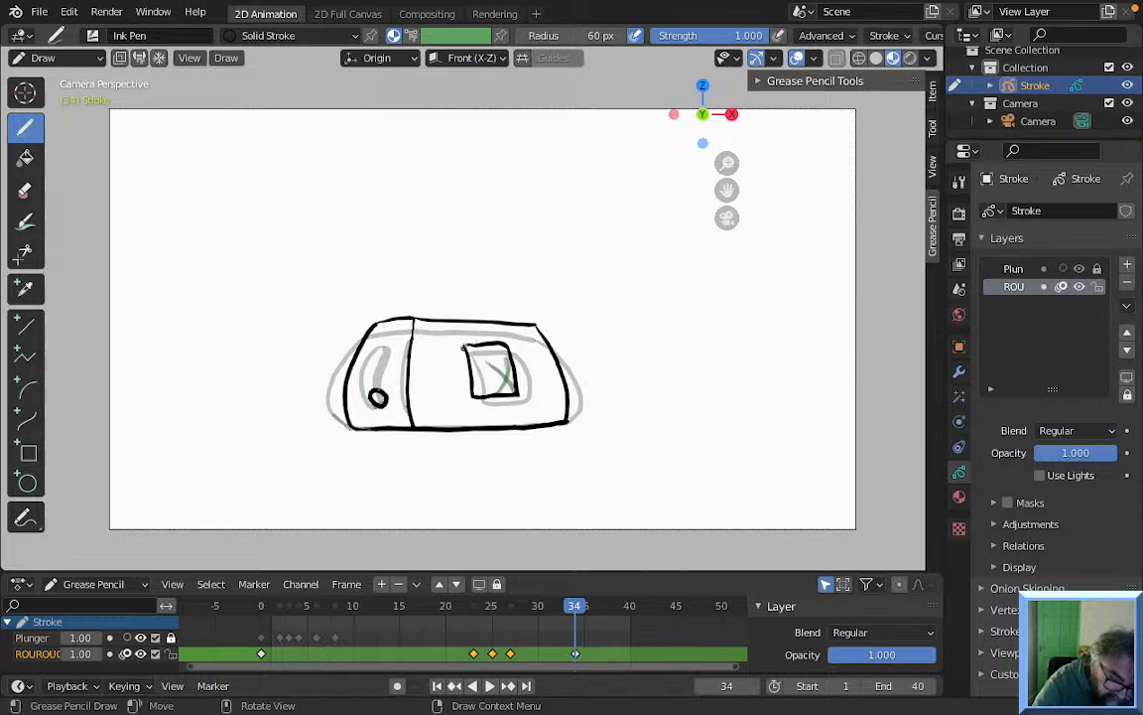
{"action": "mouse_move", "coordinate": [478, 356]}
{"action": "left_mouse_down"}
{"action": "mouse_move", "coordinate": [504, 385]}
{"action": "mouse_move", "coordinate": [480, 383]}
{"action": "left_mouse_up"}
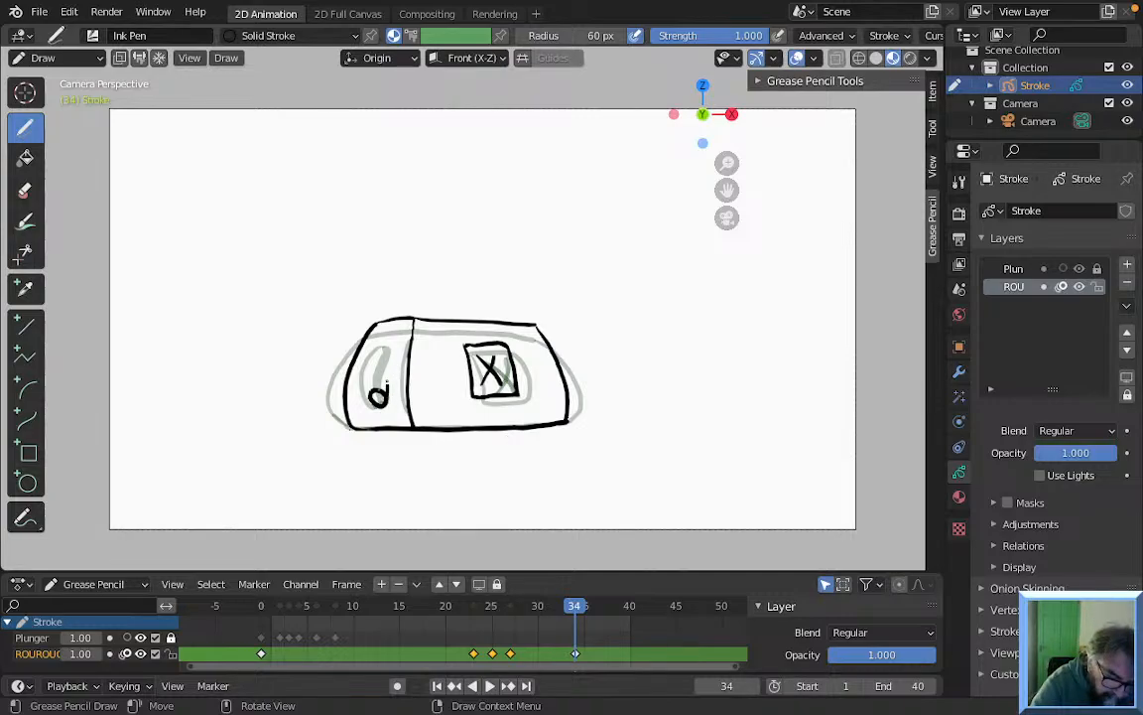
{"action": "mouse_move", "coordinate": [388, 381]}
{"action": "left_mouse_down"}
{"action": "mouse_move", "coordinate": [394, 344]}
{"action": "mouse_move", "coordinate": [373, 383]}
{"action": "mouse_move", "coordinate": [388, 350]}
{"action": "left_mouse_up"}
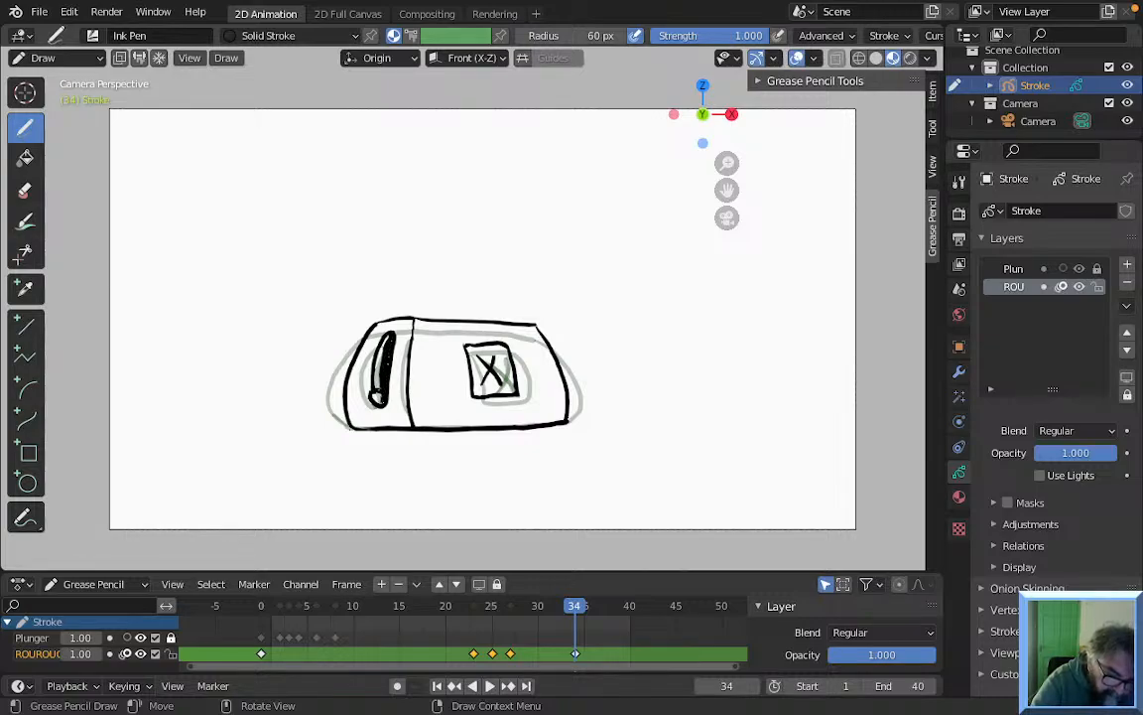
Flip back and forth between the squashed pose and the new frame 34 drawing to compare the motion
{"action": "key", "text": "Left"}
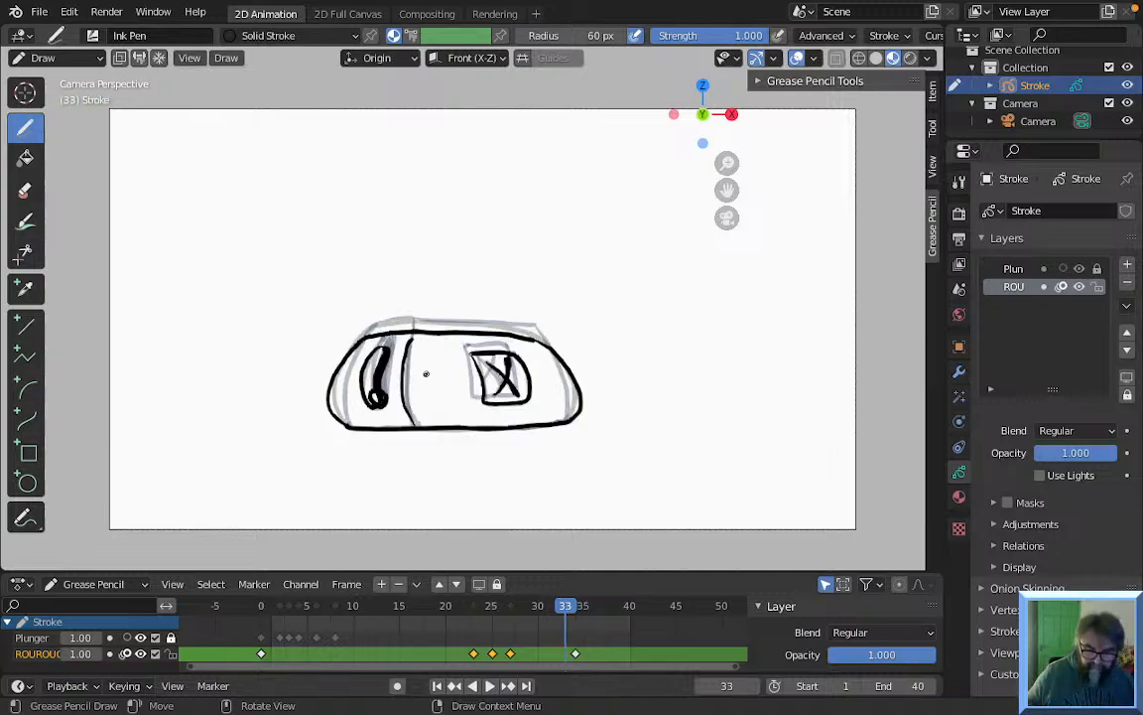
{"action": "key", "text": "Left"}
{"action": "key", "text": "Left"}
{"action": "key", "text": "Left"}
{"action": "key", "text": "Left"}
{"action": "key", "text": "Right"}
{"action": "key", "text": "Right"}
{"action": "key", "text": "Right"}
{"action": "key", "text": "Right"}
{"action": "key", "text": "Right"}
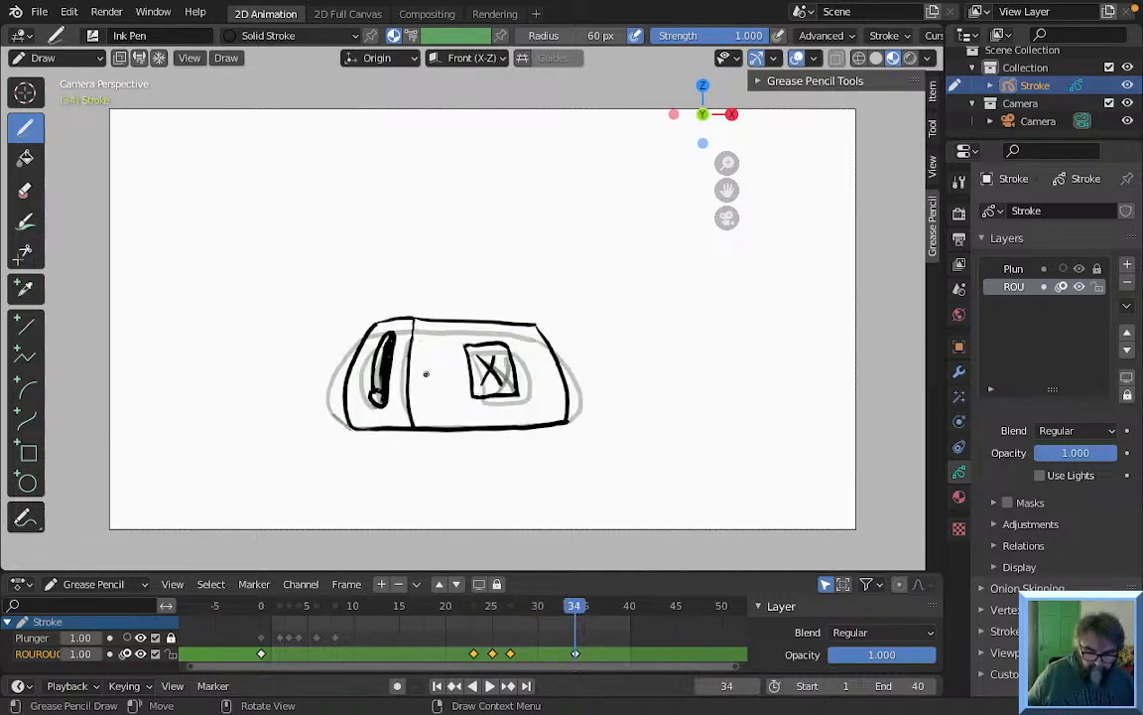
{"action": "key", "text": "Left"}
{"action": "key", "text": "Right"}
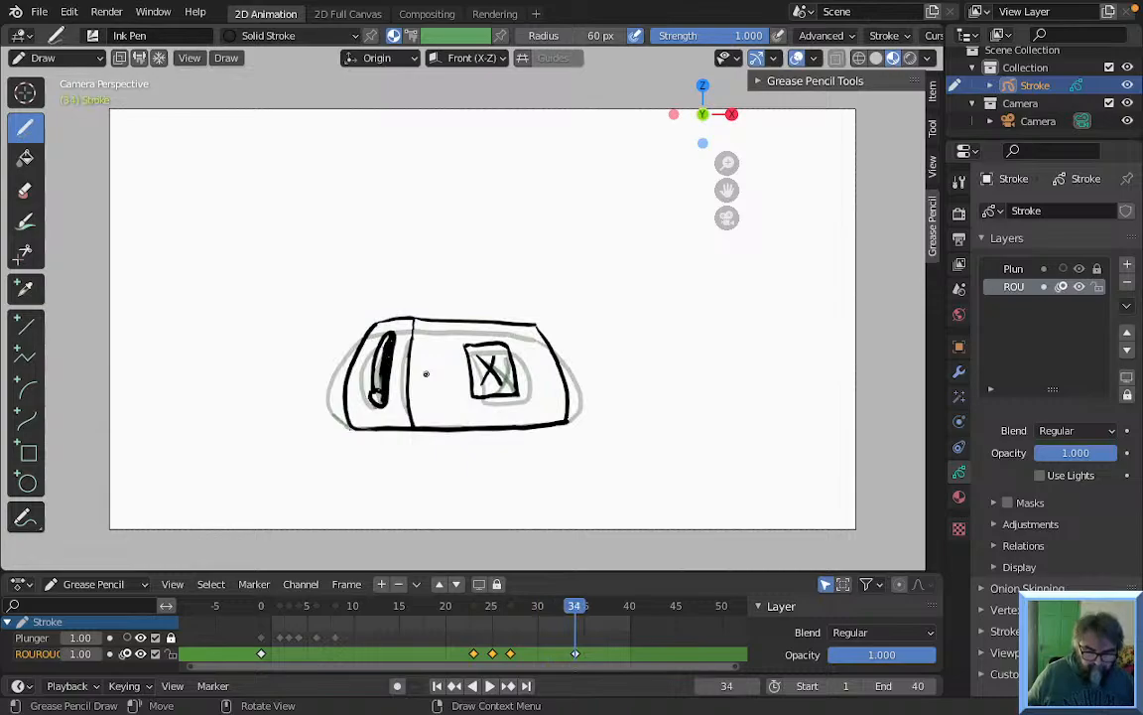
{"action": "key", "text": "Left"}
{"action": "key", "text": "Right"}
Insert a blank keyframe at frame 35 and draw a stretched toaster body, taller than the previous pose, with its vertical divider line
{"action": "key", "text": "Right"}
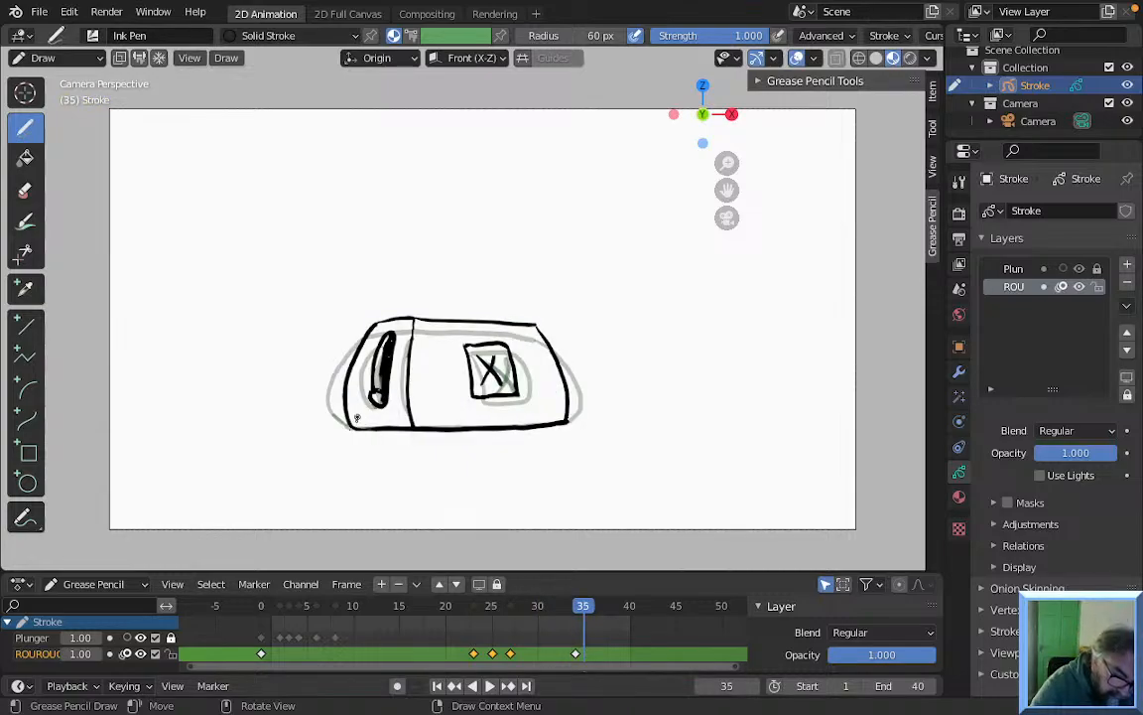
{"action": "key", "text": "shift+i"}
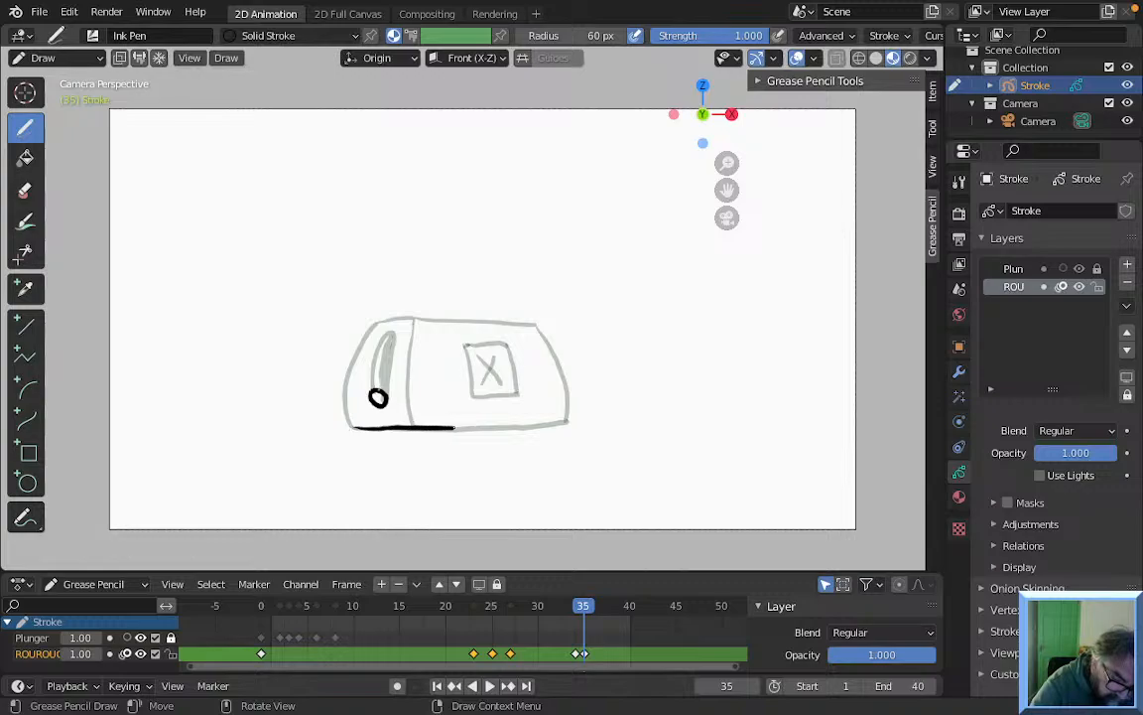
{"action": "left_click_drag", "start_coordinate": [455, 428], "coordinate": [567, 422]}
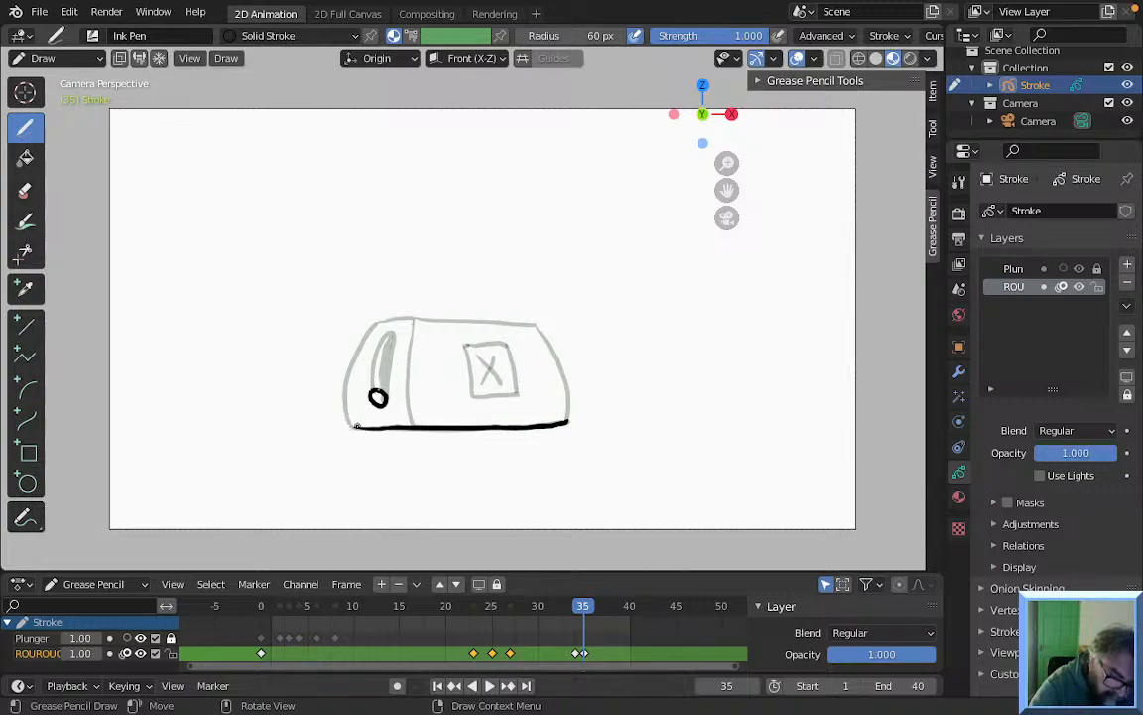
{"action": "left_click_drag", "start_coordinate": [359, 424], "coordinate": [375, 293]}
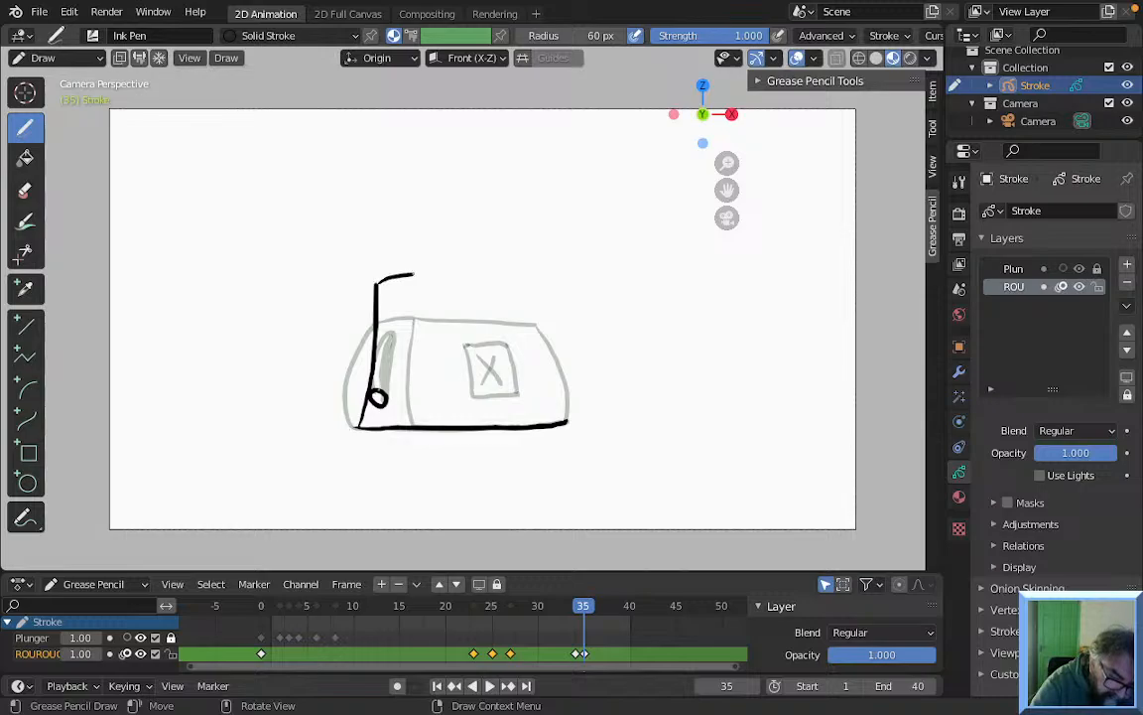
{"action": "mouse_move", "coordinate": [413, 274]}
{"action": "left_mouse_down"}
{"action": "mouse_move", "coordinate": [532, 281]}
{"action": "mouse_move", "coordinate": [564, 411]}
{"action": "left_mouse_up"}
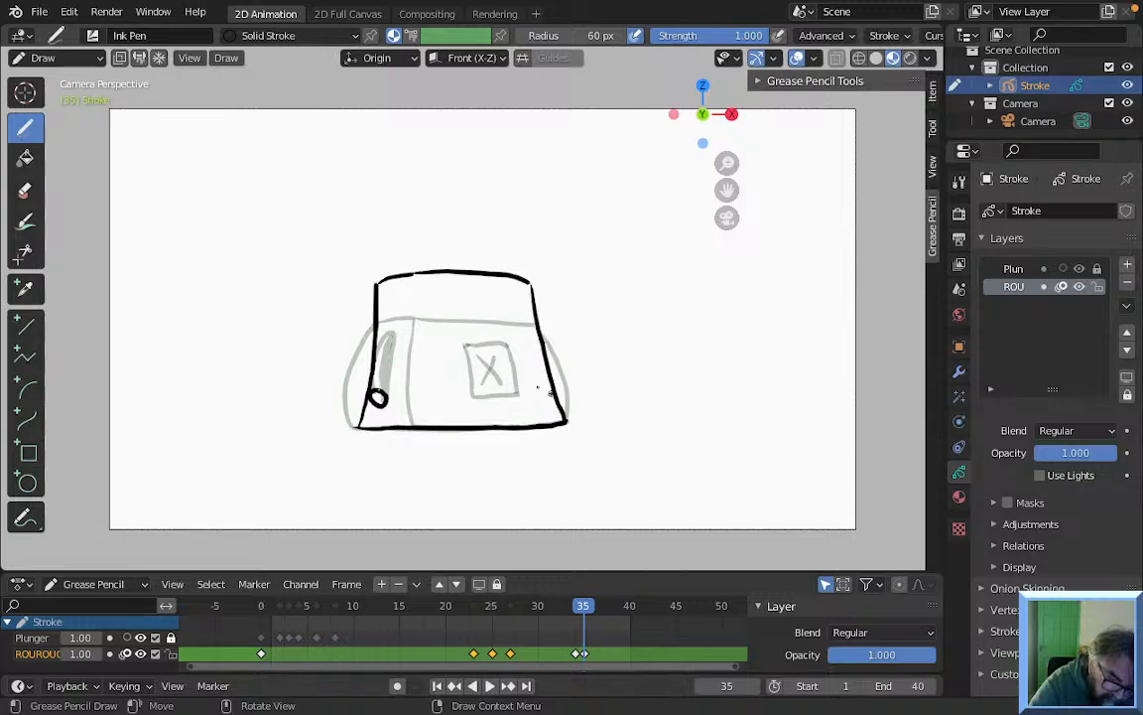
{"action": "left_click_drag", "start_coordinate": [412, 274], "coordinate": [408, 427]}
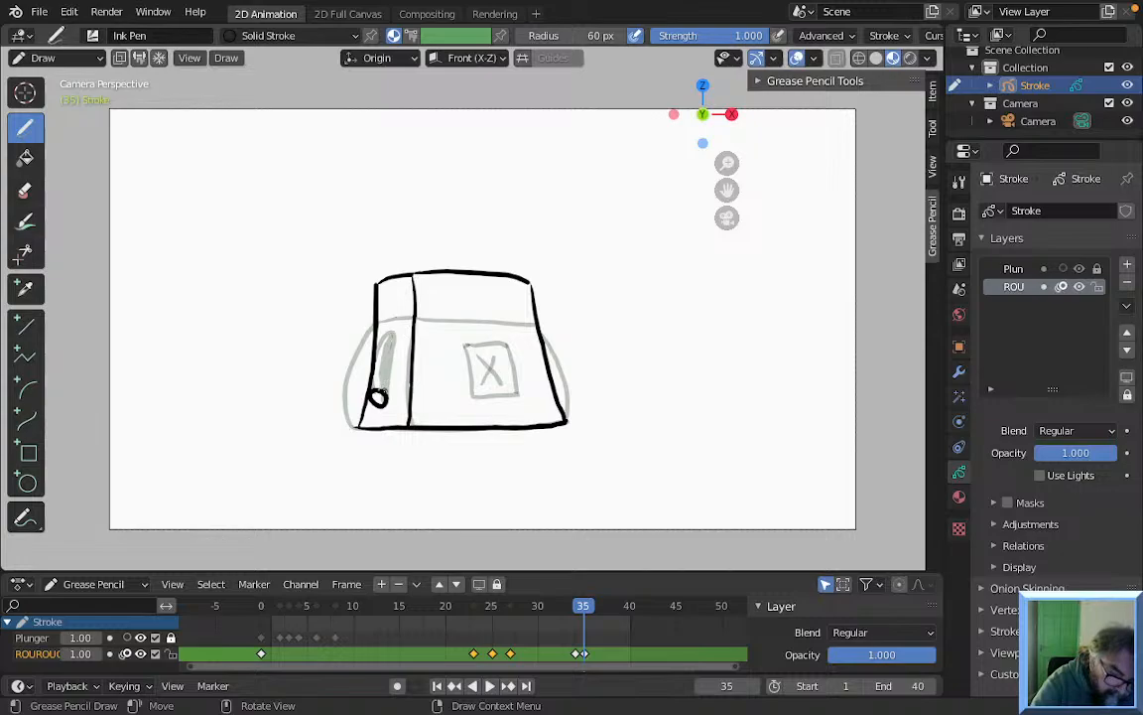
Draw the elongated plunger slot and the tall X-marked rectangle on frame 35, and compare it with frame 34
{"action": "mouse_move", "coordinate": [381, 393]}
{"action": "left_mouse_down"}
{"action": "mouse_move", "coordinate": [387, 296]}
{"action": "mouse_move", "coordinate": [398, 342]}
{"action": "mouse_move", "coordinate": [389, 397]}
{"action": "mouse_move", "coordinate": [393, 296]}
{"action": "left_mouse_up"}
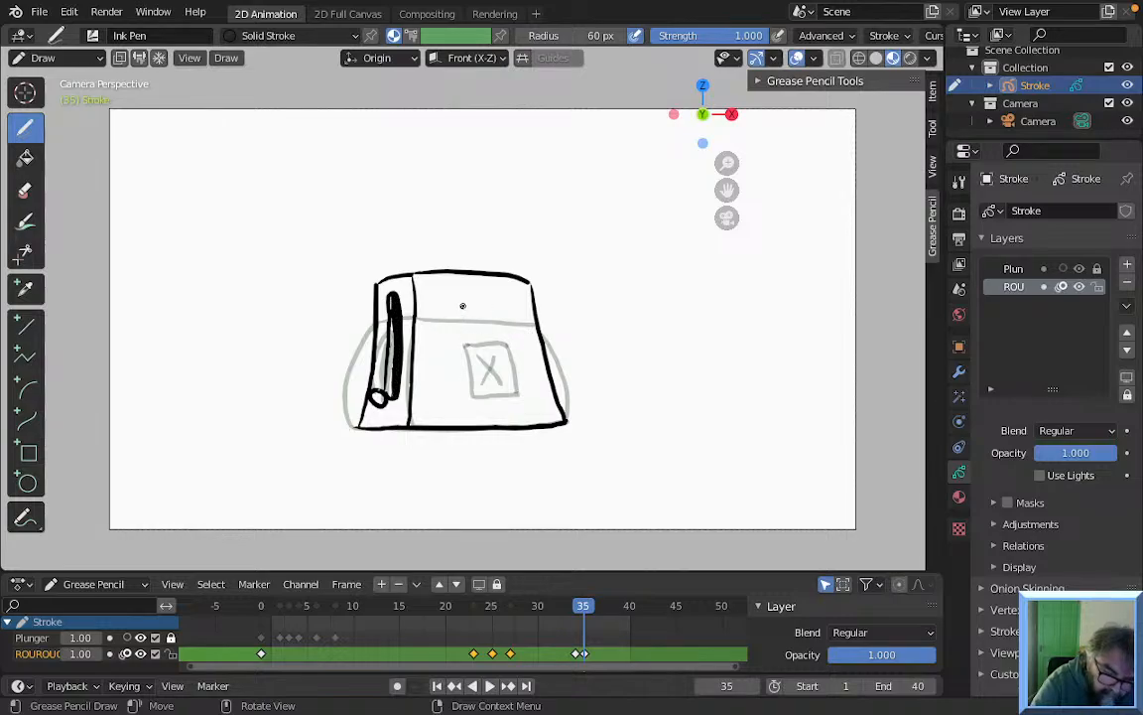
{"action": "mouse_move", "coordinate": [459, 304]}
{"action": "left_mouse_down"}
{"action": "mouse_move", "coordinate": [466, 373]}
{"action": "mouse_move", "coordinate": [501, 380]}
{"action": "left_mouse_up"}
{"action": "left_click_drag", "start_coordinate": [498, 305], "coordinate": [508, 378]}
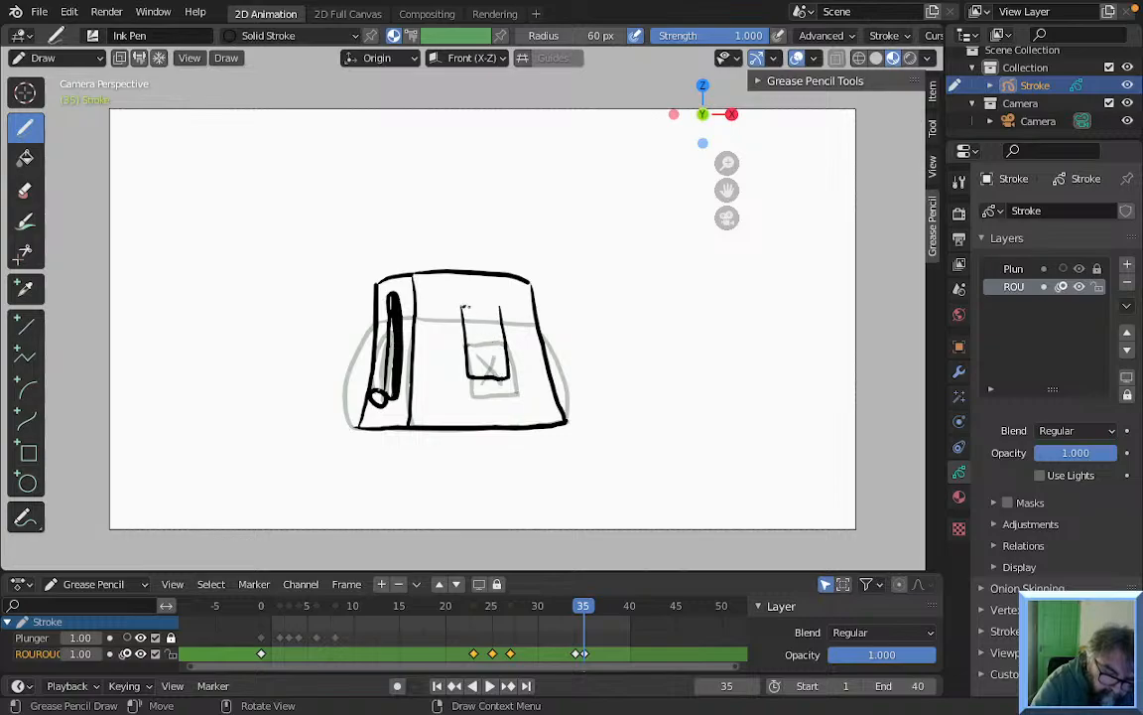
{"action": "left_click_drag", "start_coordinate": [463, 307], "coordinate": [497, 310]}
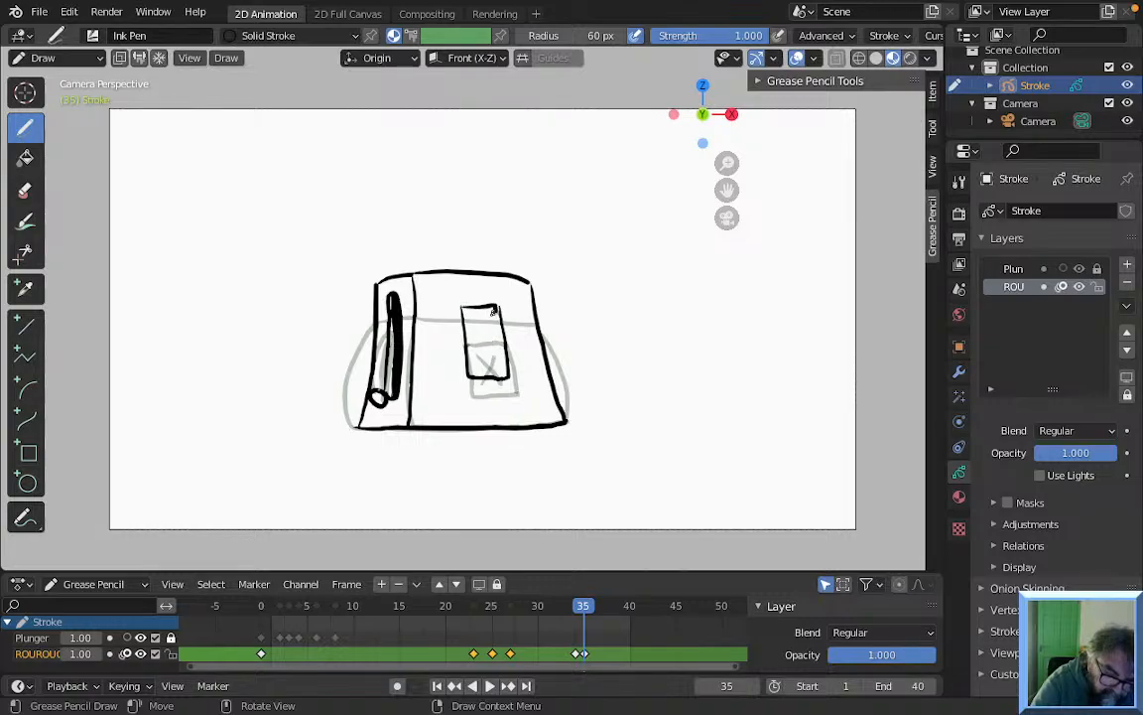
{"action": "left_click_drag", "start_coordinate": [474, 318], "coordinate": [494, 363]}
{"action": "left_click_drag", "start_coordinate": [494, 311], "coordinate": [475, 370]}
{"action": "key", "text": "Left"}
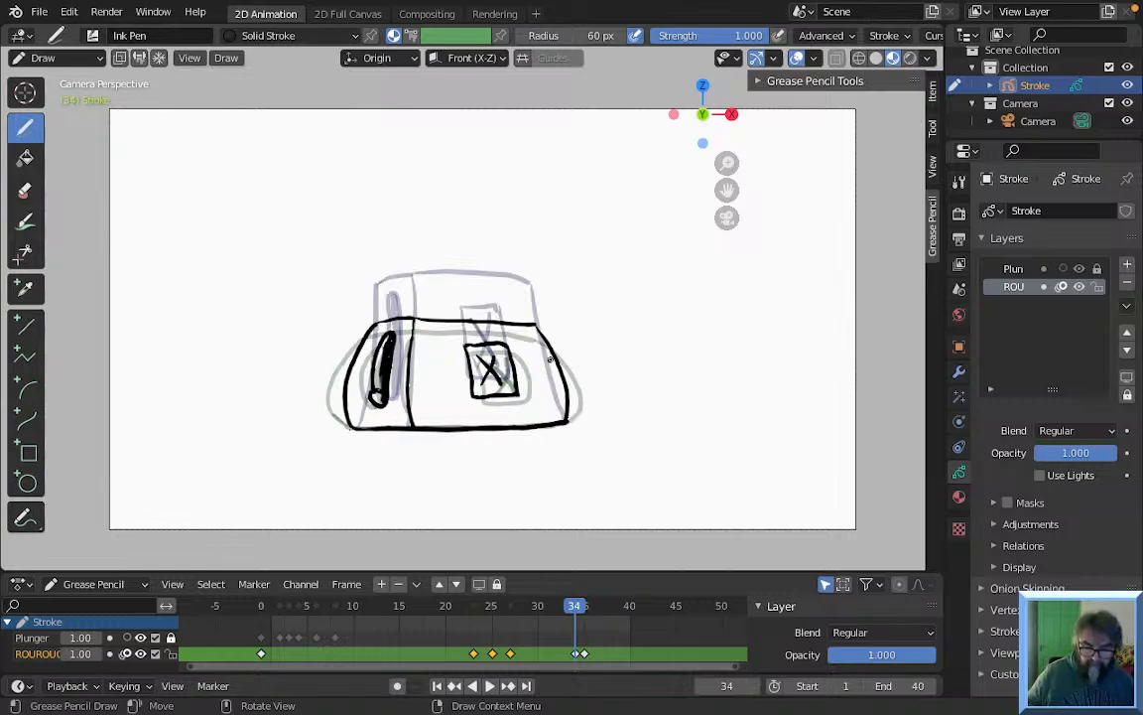
{"action": "key", "text": "Right"}
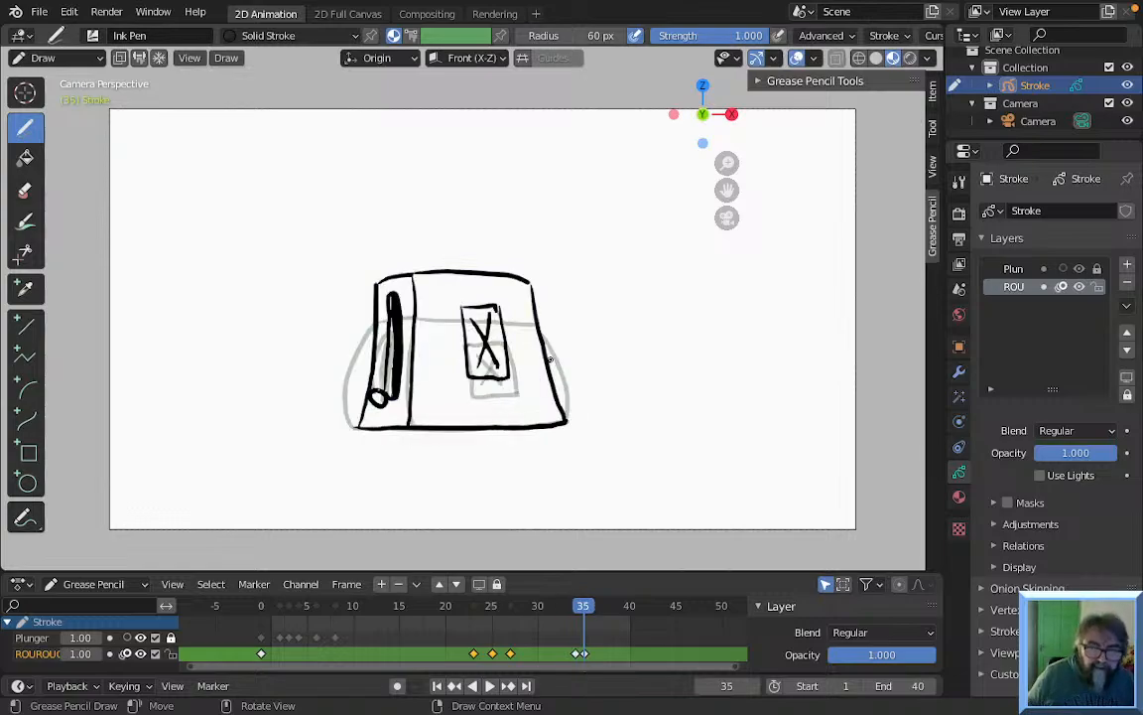
On frame 36, draw an even taller, narrower toaster outline with a rounded top and a flared base
{"action": "key", "text": "Right"}
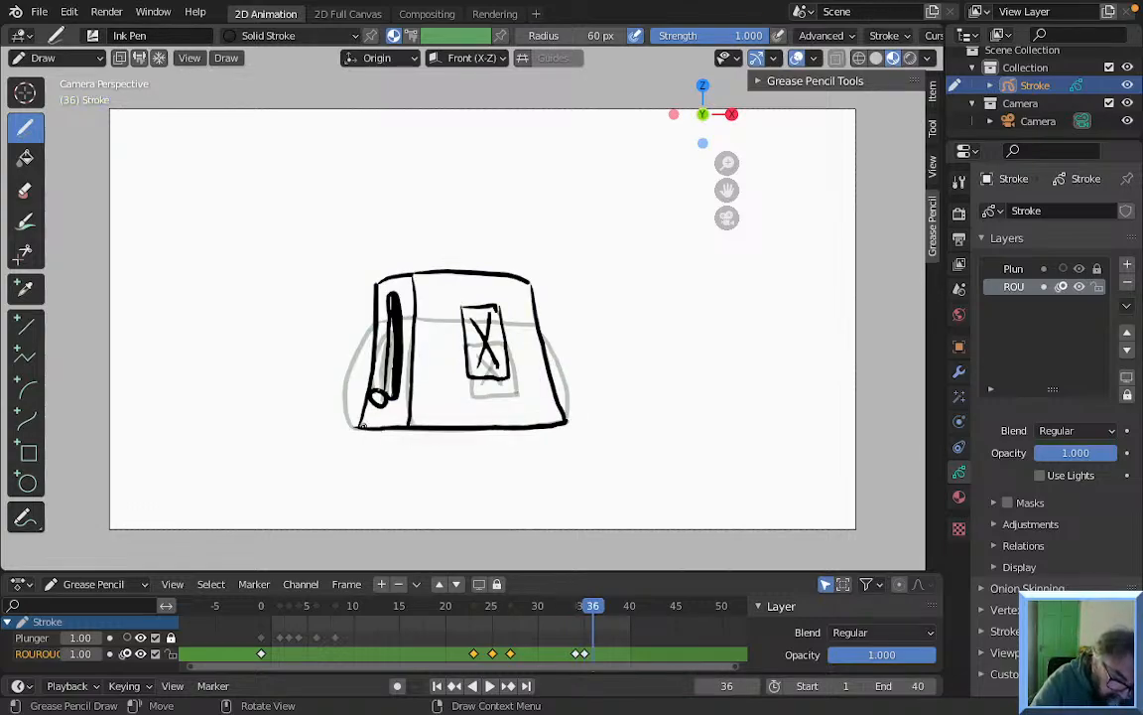
{"action": "mouse_move", "coordinate": [377, 391]}
{"action": "left_mouse_down"}
{"action": "mouse_move", "coordinate": [392, 428]}
{"action": "mouse_move", "coordinate": [567, 422]}
{"action": "left_mouse_up"}
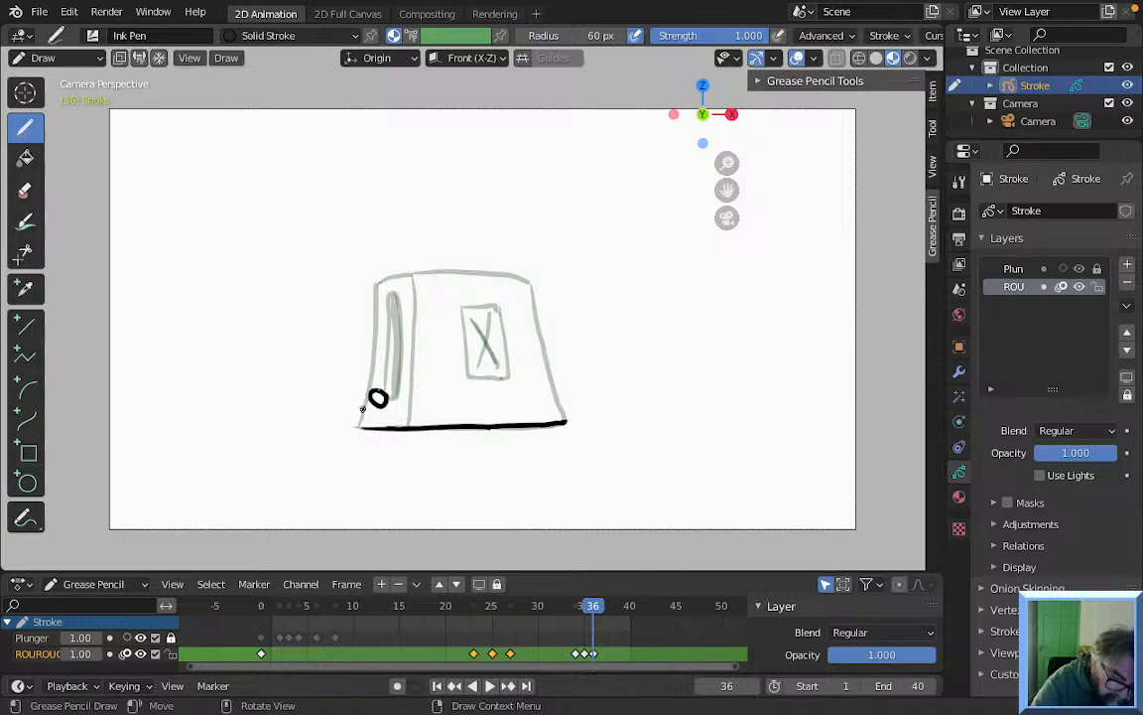
{"action": "mouse_move", "coordinate": [375, 405]}
{"action": "left_mouse_down"}
{"action": "mouse_move", "coordinate": [392, 275]}
{"action": "mouse_move", "coordinate": [459, 235]}
{"action": "mouse_move", "coordinate": [510, 244]}
{"action": "mouse_move", "coordinate": [554, 409]}
{"action": "left_mouse_up"}
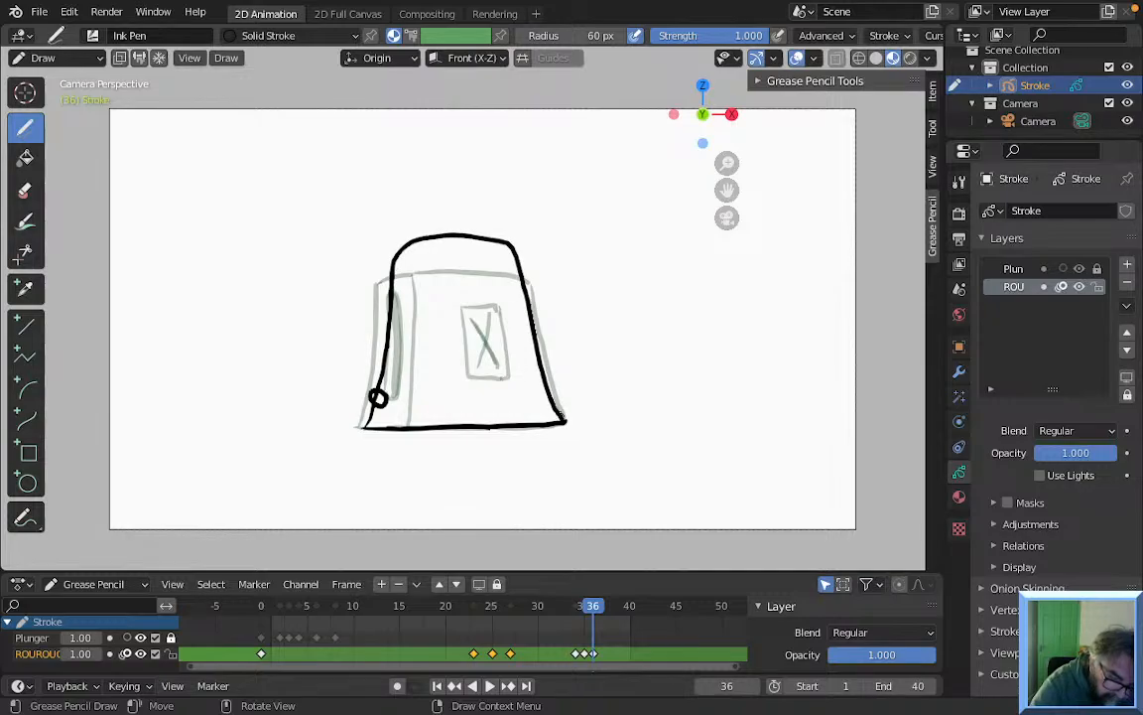
Add the narrow X-marked rectangle, the curved divider line and the filled plunger slot to the frame 36 toaster
{"action": "mouse_move", "coordinate": [464, 286]}
{"action": "left_mouse_down"}
{"action": "mouse_move", "coordinate": [470, 355]}
{"action": "mouse_move", "coordinate": [490, 362]}
{"action": "mouse_move", "coordinate": [501, 334]}
{"action": "mouse_move", "coordinate": [493, 286]}
{"action": "mouse_move", "coordinate": [464, 284]}
{"action": "mouse_move", "coordinate": [493, 347]}
{"action": "left_mouse_up"}
{"action": "left_click_drag", "start_coordinate": [494, 294], "coordinate": [476, 350]}
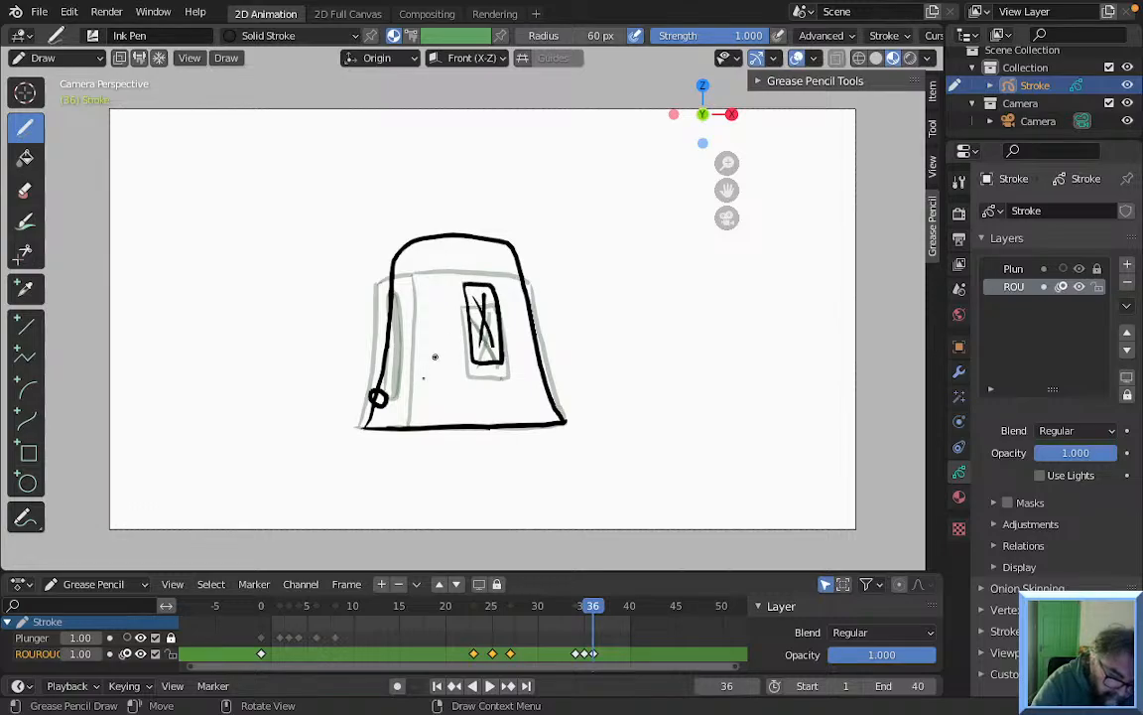
{"action": "left_click_drag", "start_coordinate": [427, 238], "coordinate": [408, 429]}
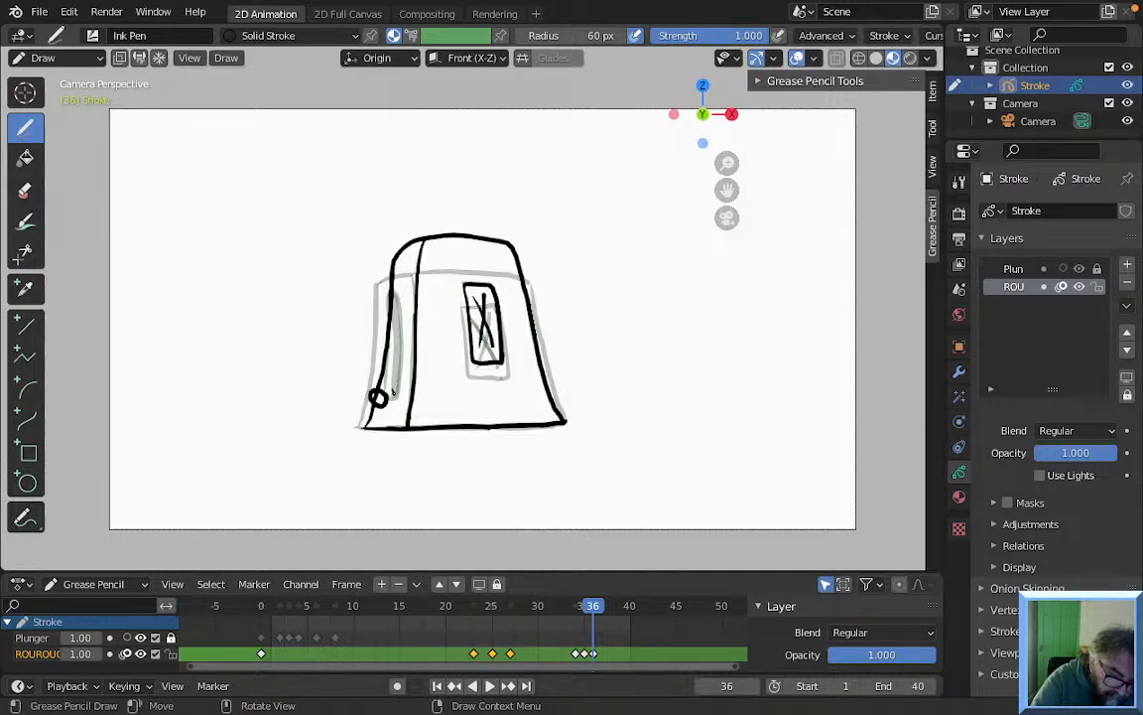
{"action": "mouse_move", "coordinate": [388, 387]}
{"action": "left_mouse_down"}
{"action": "mouse_move", "coordinate": [404, 280]}
{"action": "mouse_move", "coordinate": [392, 375]}
{"action": "left_mouse_up"}
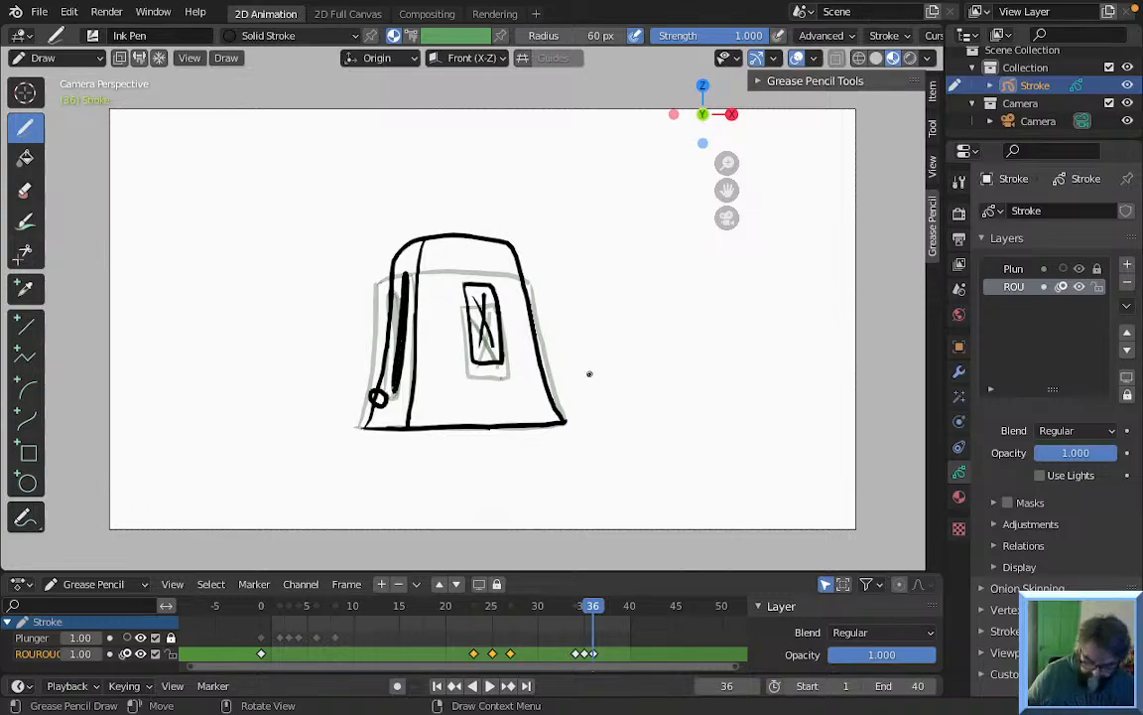
Flip through frames 33 to 36 repeatedly to examine the toaster's stretch from the squashed pose
{"action": "key", "text": "Left"}
{"action": "key", "text": "Left"}
{"action": "key", "text": "Left"}
{"action": "key", "text": "Right"}
{"action": "key", "text": "Right"}
{"action": "key", "text": "Right"}
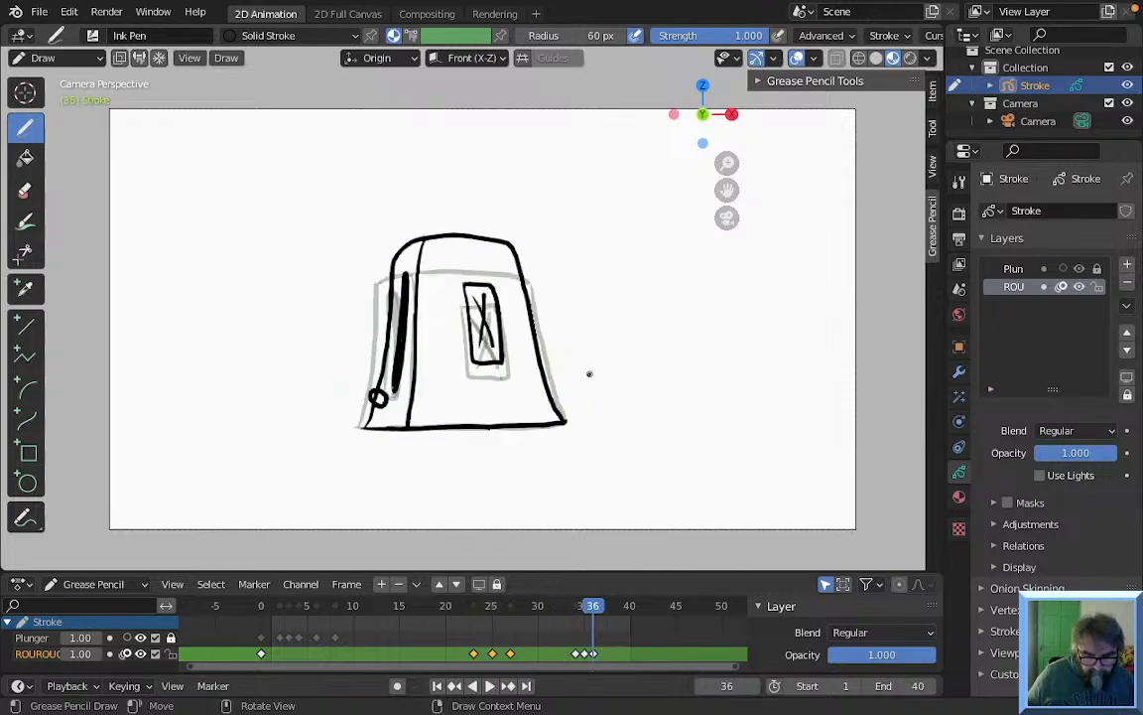
{"action": "key", "text": "Left"}
{"action": "key", "text": "Left"}
{"action": "key", "text": "Right"}
{"action": "key", "text": "Right"}
{"action": "key", "text": "Left"}
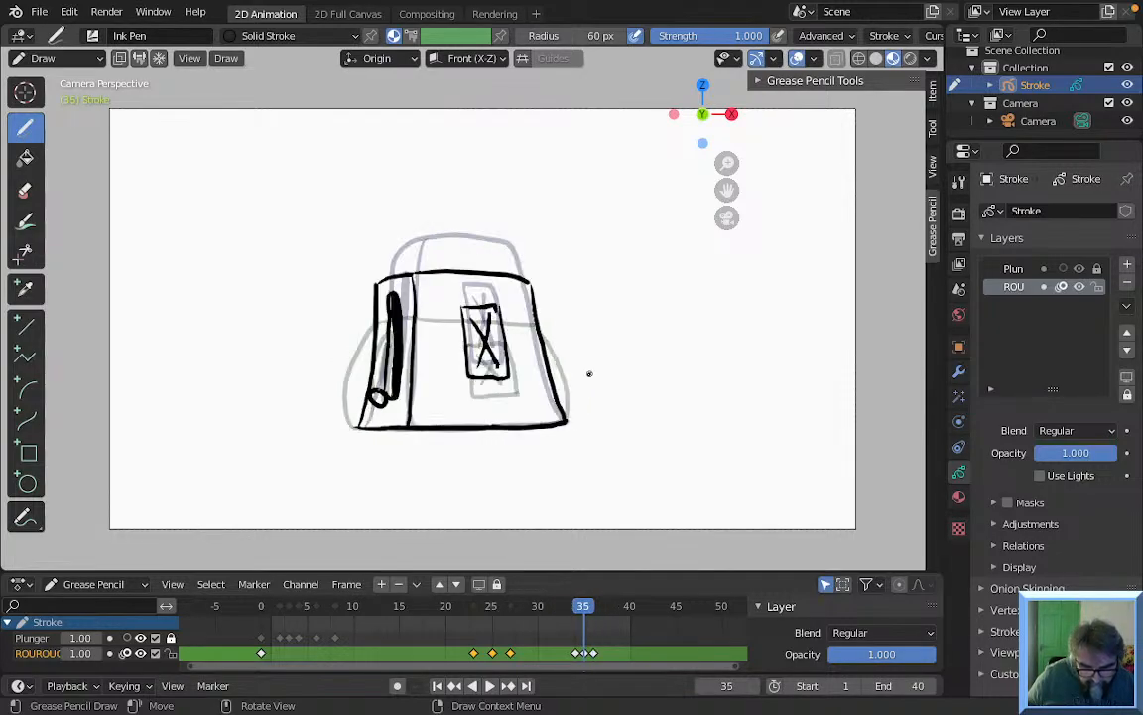
{"action": "key", "text": "Left"}
{"action": "key", "text": "Right"}
{"action": "key", "text": "Right"}
{"action": "key", "text": "Left"}
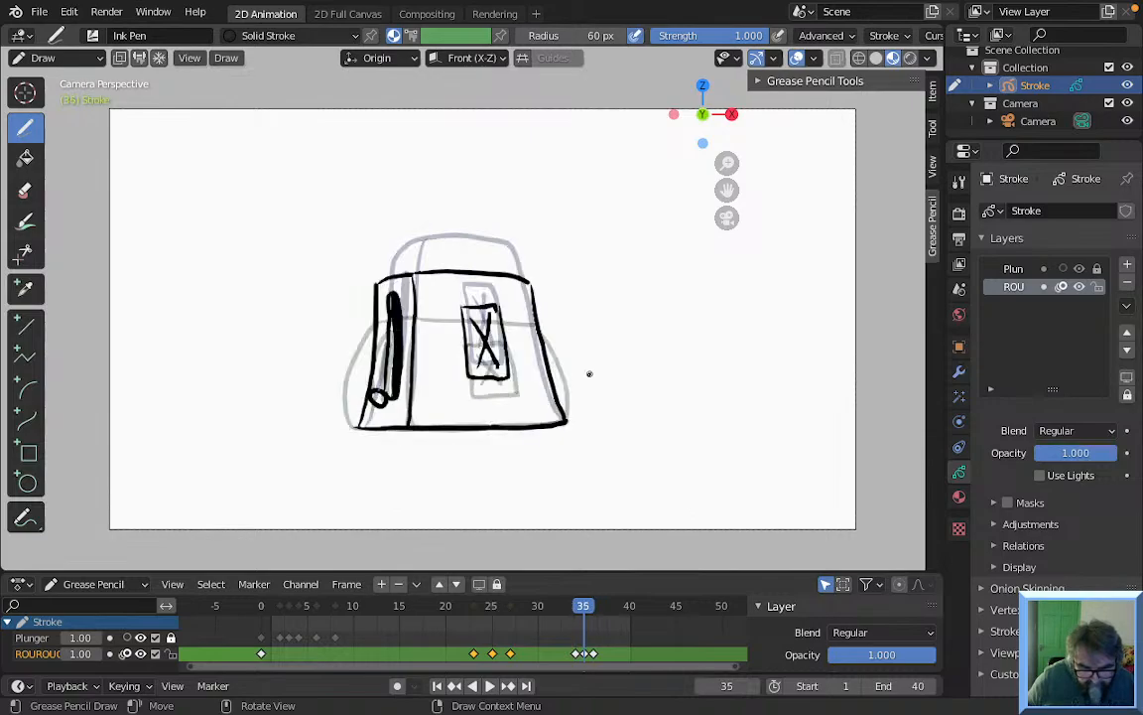
On frame 37, draw a tall rounded toaster outline raised slightly off the ground, with a doubled base line and a separate ground line
{"action": "key", "text": "Right"}
{"action": "key", "text": "Right"}
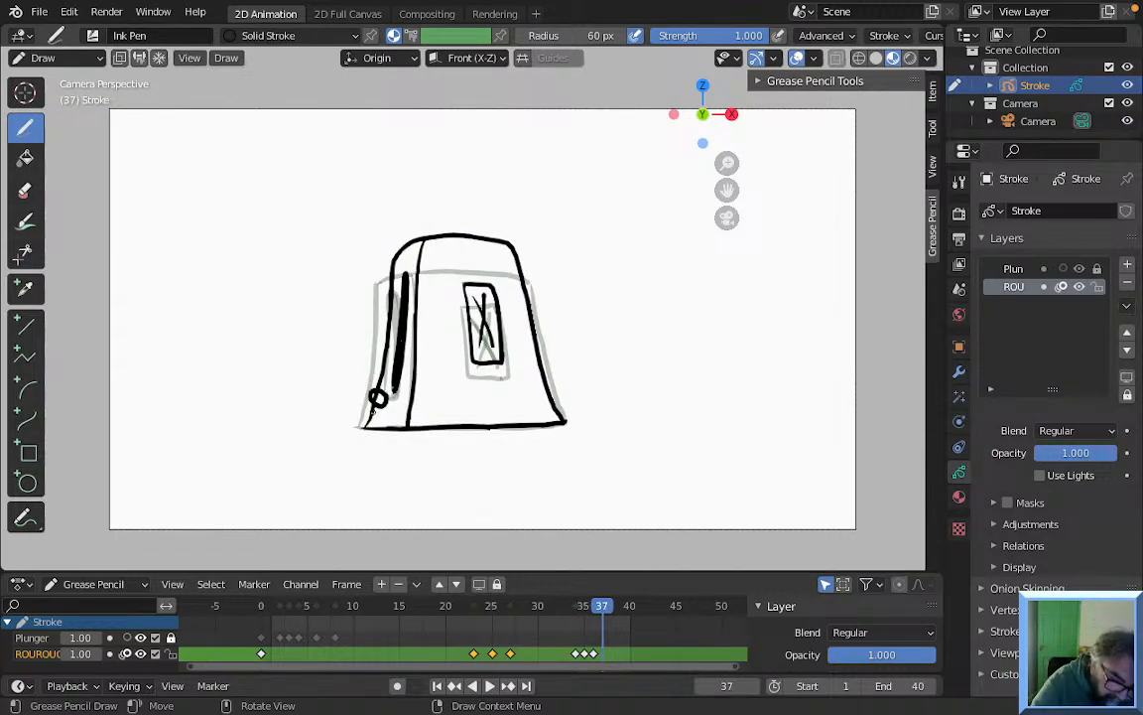
{"action": "key", "text": "shift+i"}
{"action": "mouse_move", "coordinate": [378, 397]}
{"action": "left_mouse_down"}
{"action": "mouse_move", "coordinate": [391, 261]}
{"action": "mouse_move", "coordinate": [425, 235]}
{"action": "mouse_move", "coordinate": [475, 230]}
{"action": "mouse_move", "coordinate": [502, 232]}
{"action": "mouse_move", "coordinate": [552, 397]}
{"action": "left_mouse_up"}
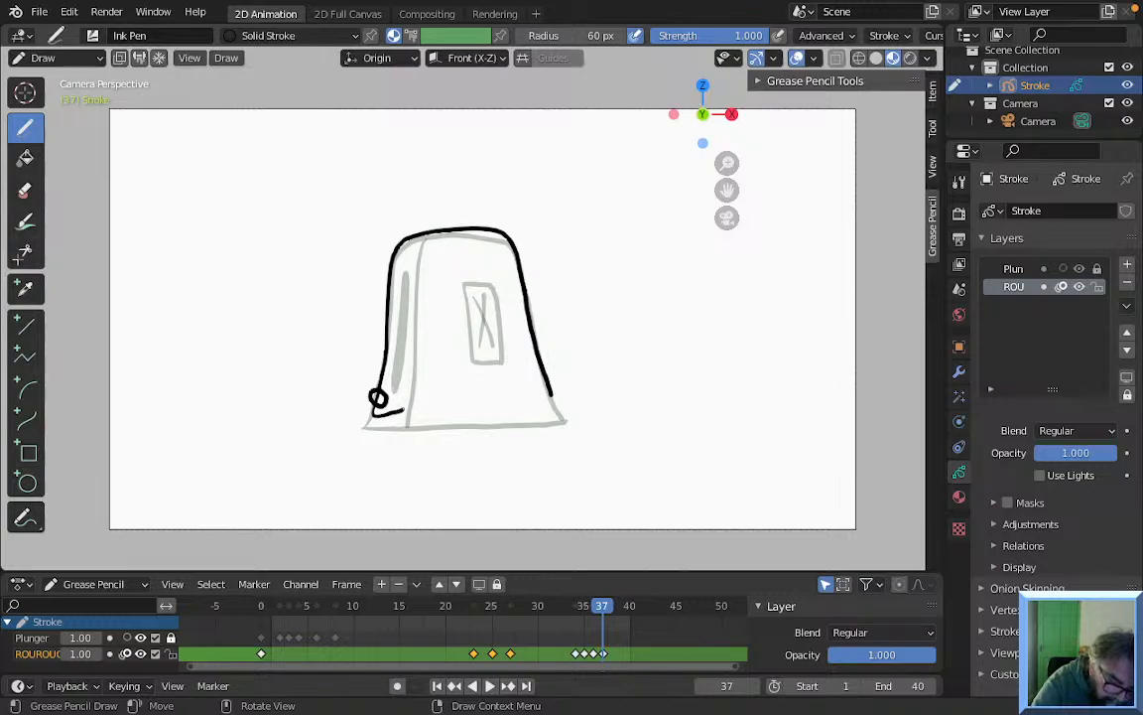
{"action": "left_click_drag", "start_coordinate": [417, 407], "coordinate": [533, 409]}
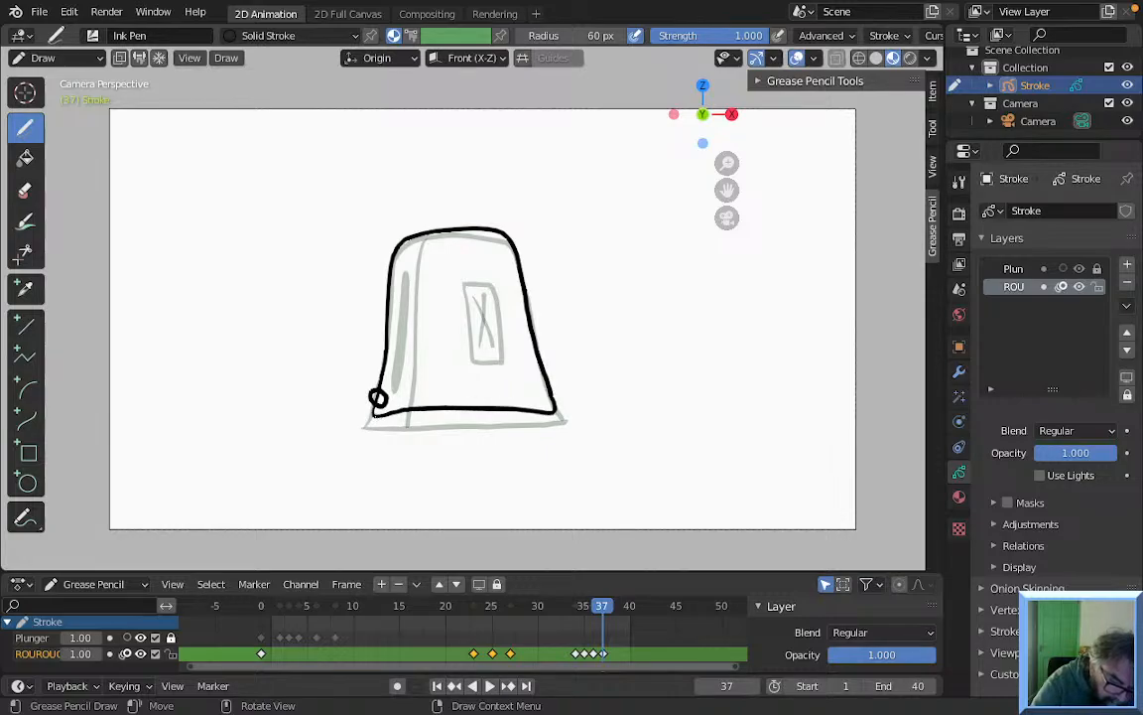
{"action": "left_click_drag", "start_coordinate": [381, 411], "coordinate": [555, 411]}
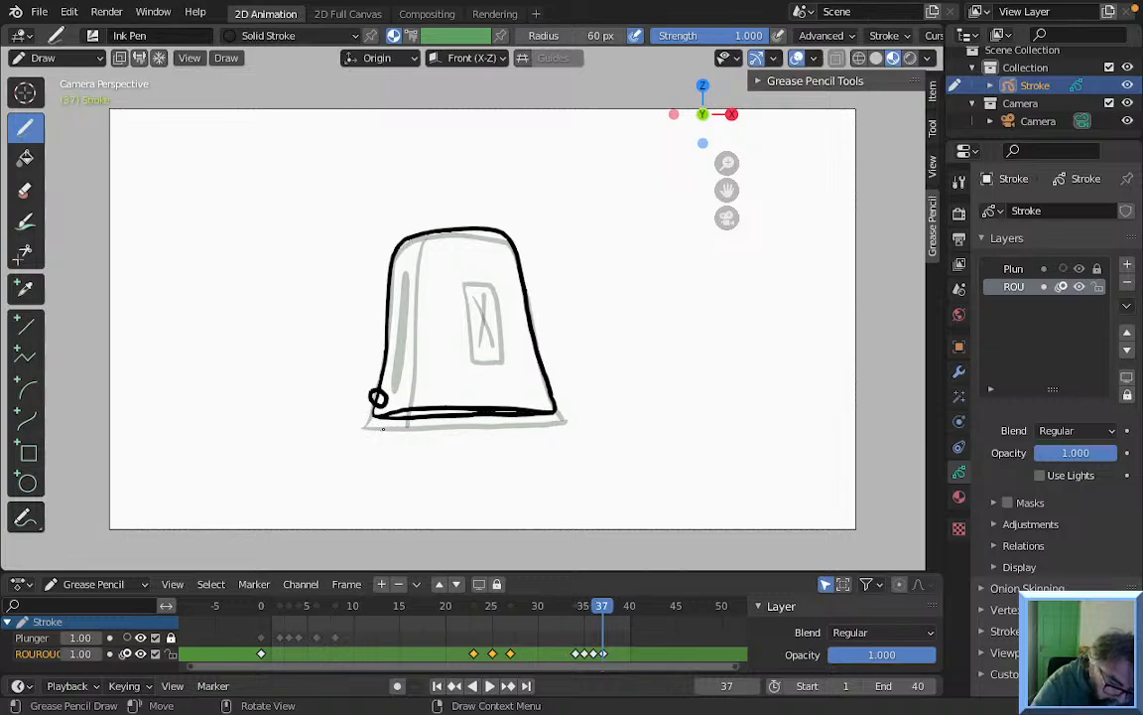
{"action": "left_click_drag", "start_coordinate": [390, 428], "coordinate": [523, 425]}
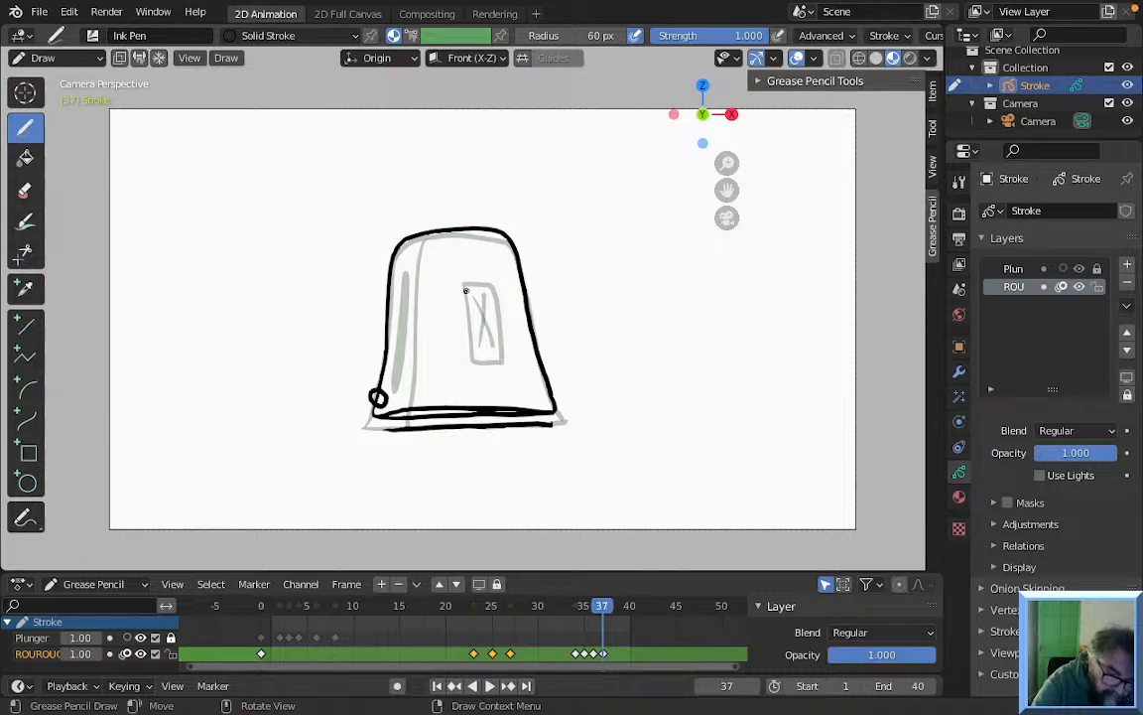
Add the narrow X-marked rectangle, the divider line and the filled plunger slot to the frame 37 toaster
{"action": "mouse_move", "coordinate": [467, 308]}
{"action": "left_mouse_down"}
{"action": "mouse_move", "coordinate": [469, 361]}
{"action": "mouse_move", "coordinate": [504, 361]}
{"action": "mouse_move", "coordinate": [500, 286]}
{"action": "mouse_move", "coordinate": [464, 281]}
{"action": "mouse_move", "coordinate": [497, 353]}
{"action": "left_mouse_up"}
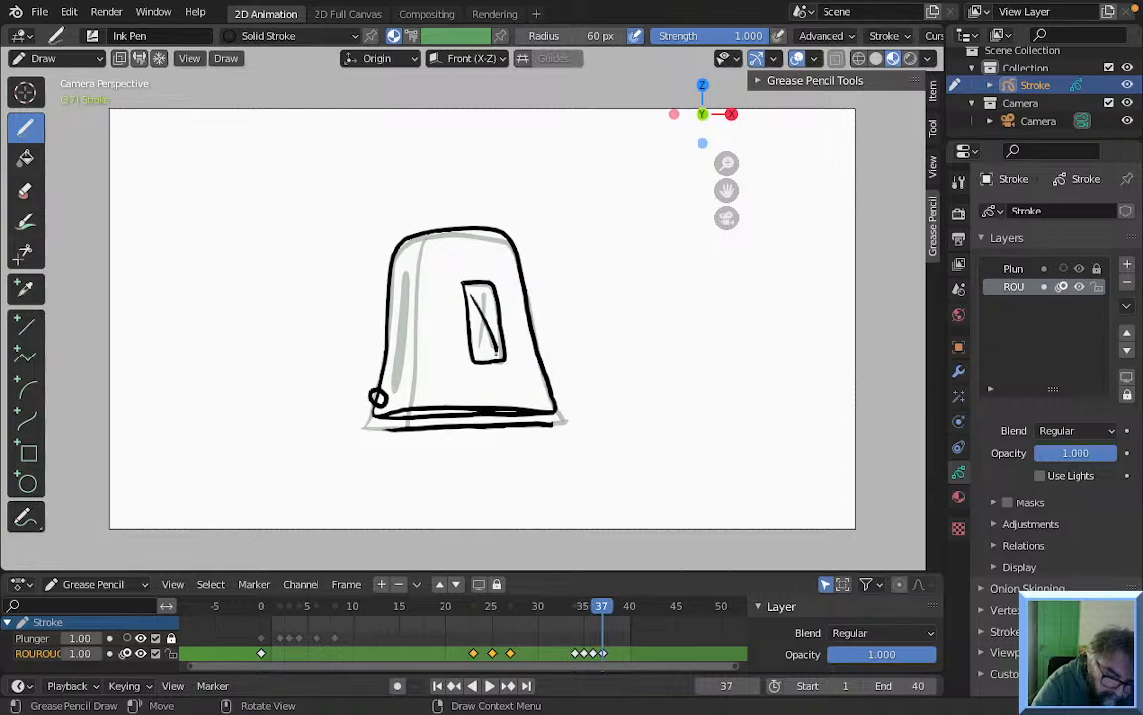
{"action": "left_click_drag", "start_coordinate": [496, 288], "coordinate": [472, 355]}
{"action": "mouse_move", "coordinate": [409, 395]}
{"action": "left_mouse_down"}
{"action": "mouse_move", "coordinate": [426, 232]}
{"action": "mouse_move", "coordinate": [397, 385]}
{"action": "mouse_move", "coordinate": [405, 276]}
{"action": "left_mouse_up"}
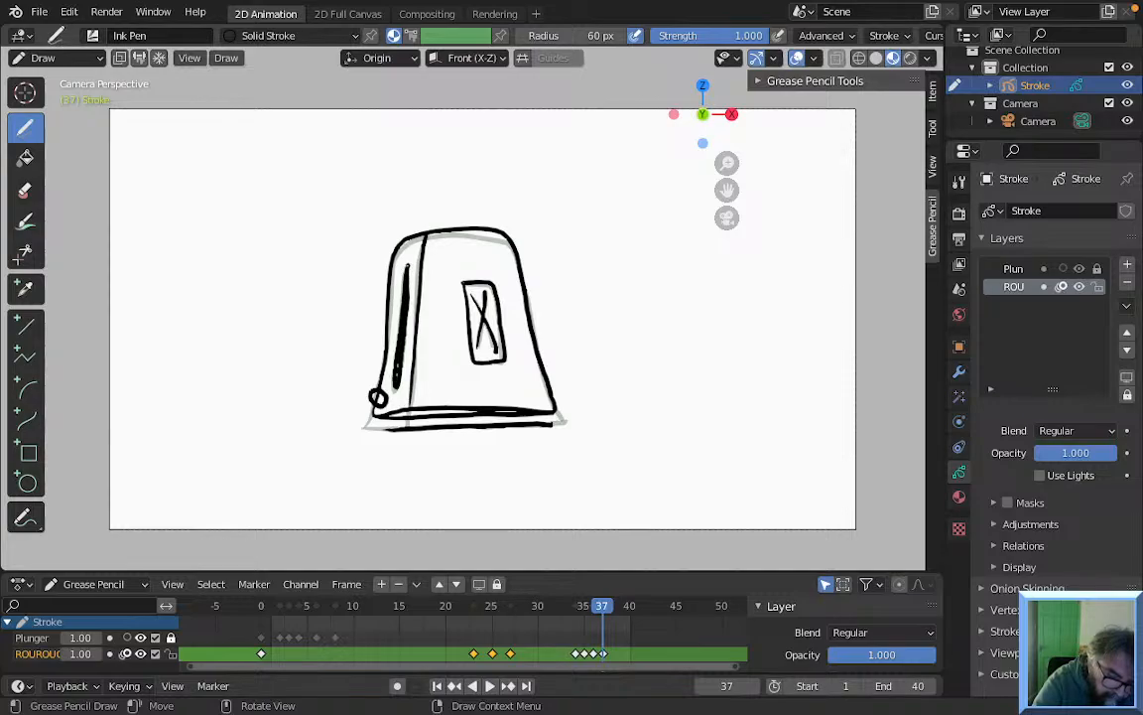
Flip back to frame 33 and forward to frame 37 to examine the toaster's stretch and lift-off
{"action": "key", "text": "Left"}
{"action": "key", "text": "Left"}
{"action": "key", "text": "Left"}
{"action": "key", "text": "Left"}
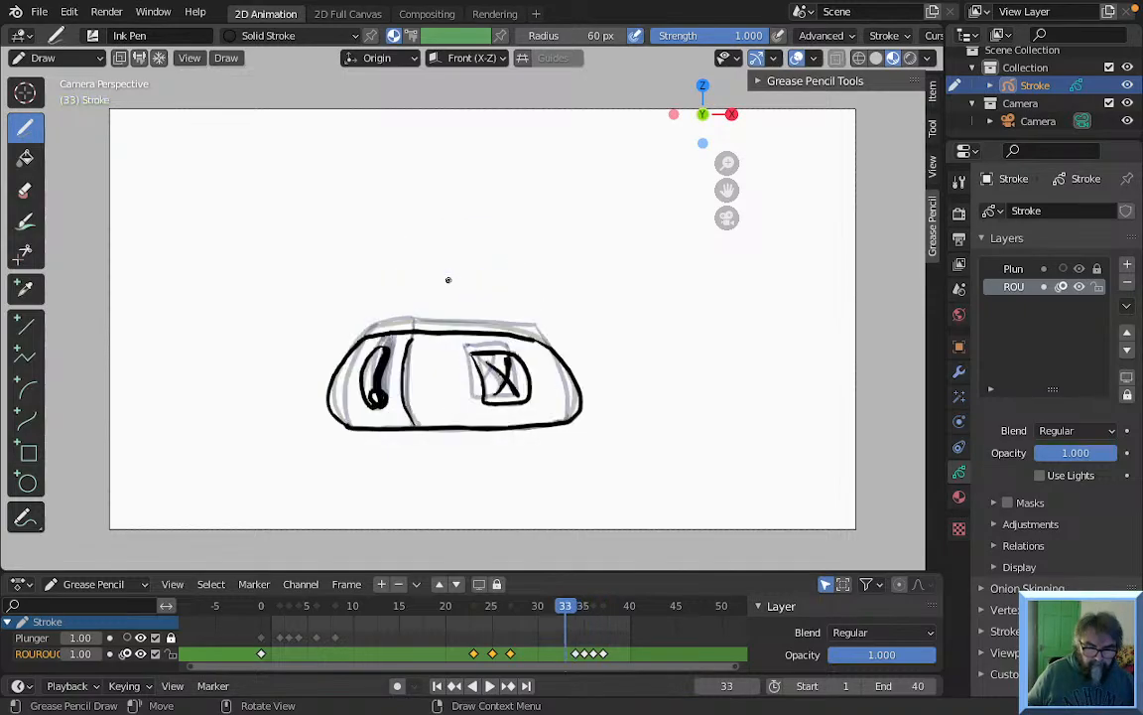
{"action": "key", "text": "Right"}
{"action": "key", "text": "Right"}
{"action": "key", "text": "Right"}
{"action": "key", "text": "Right"}
On frame 38, draw a slightly shorter toaster outline raised higher off the ground, with its divider line and a thickened base line
{"action": "key", "text": "Right"}
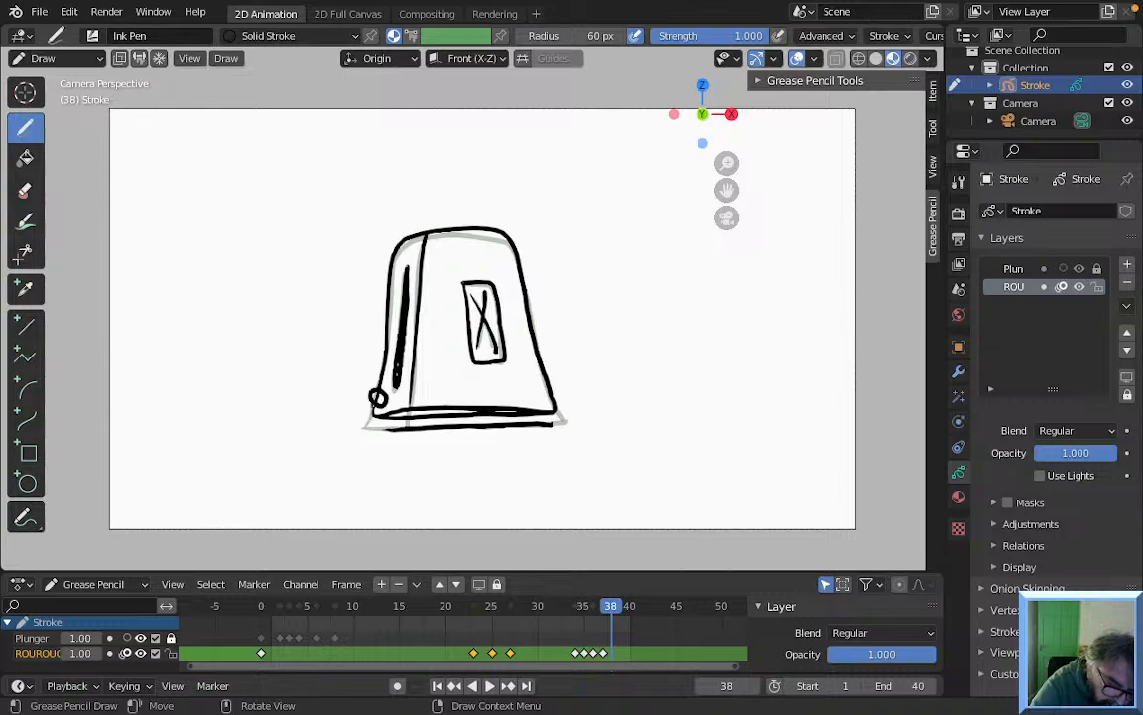
{"action": "key", "text": "i"}
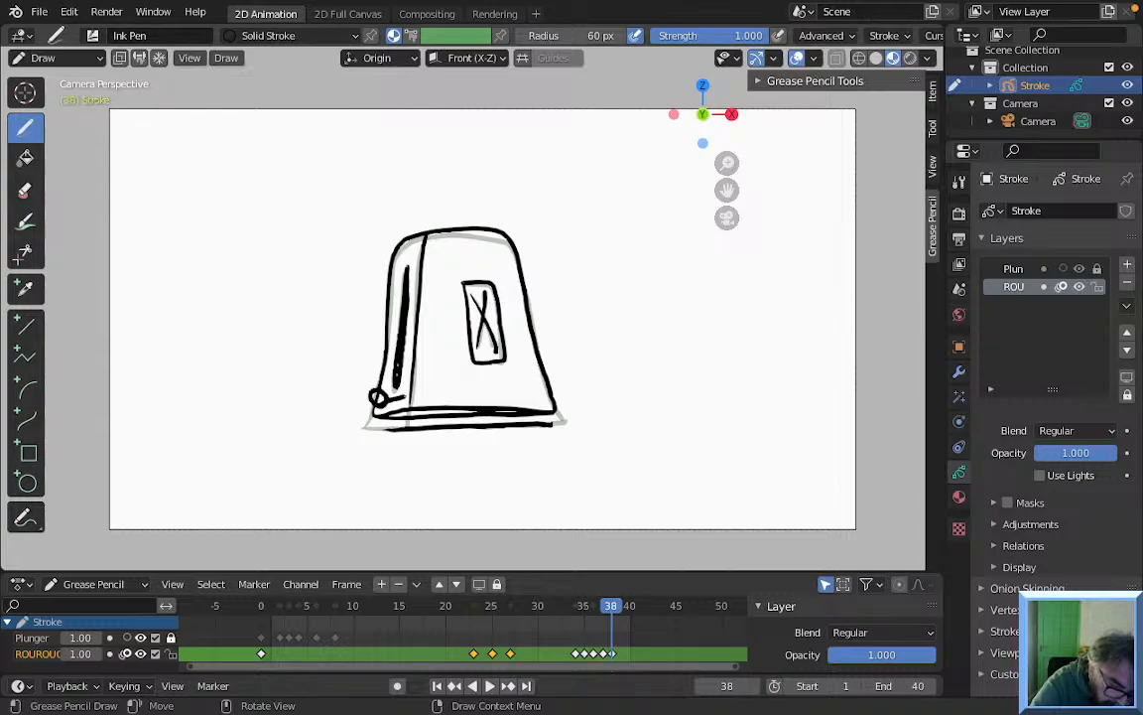
{"action": "left_click_drag", "start_coordinate": [409, 396], "coordinate": [538, 395]}
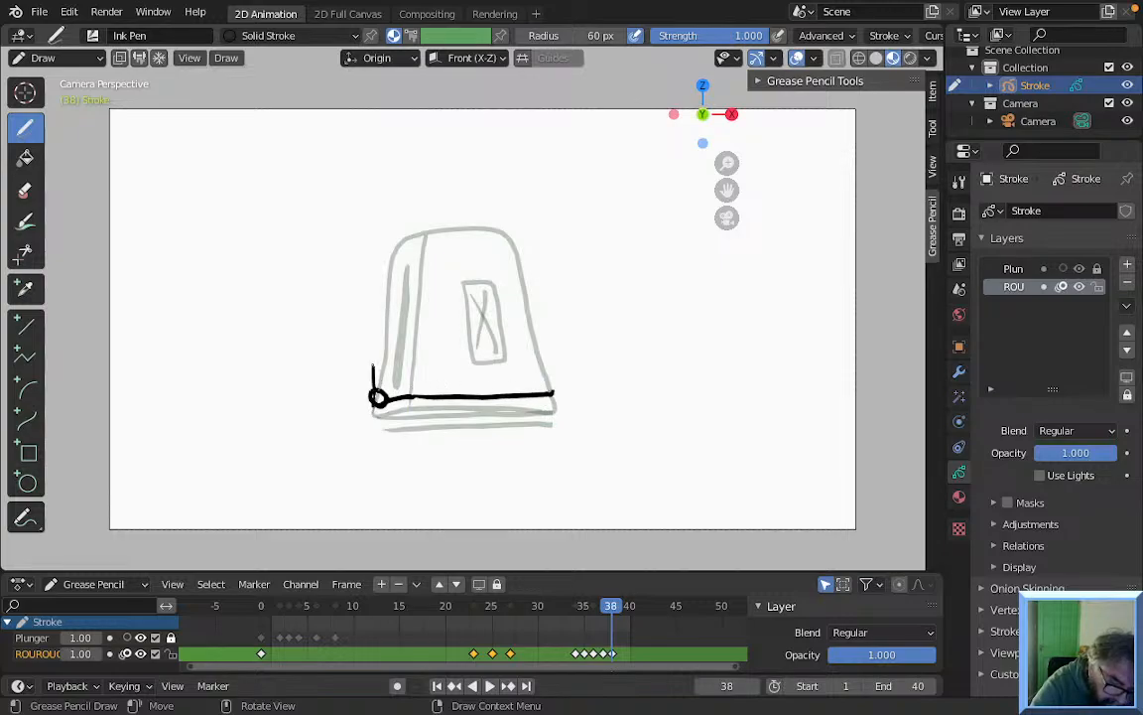
{"action": "mouse_move", "coordinate": [374, 365]}
{"action": "left_mouse_down"}
{"action": "mouse_move", "coordinate": [390, 268]}
{"action": "mouse_move", "coordinate": [437, 249]}
{"action": "mouse_move", "coordinate": [508, 248]}
{"action": "mouse_move", "coordinate": [553, 380]}
{"action": "left_mouse_up"}
{"action": "left_click_drag", "start_coordinate": [413, 394], "coordinate": [425, 253]}
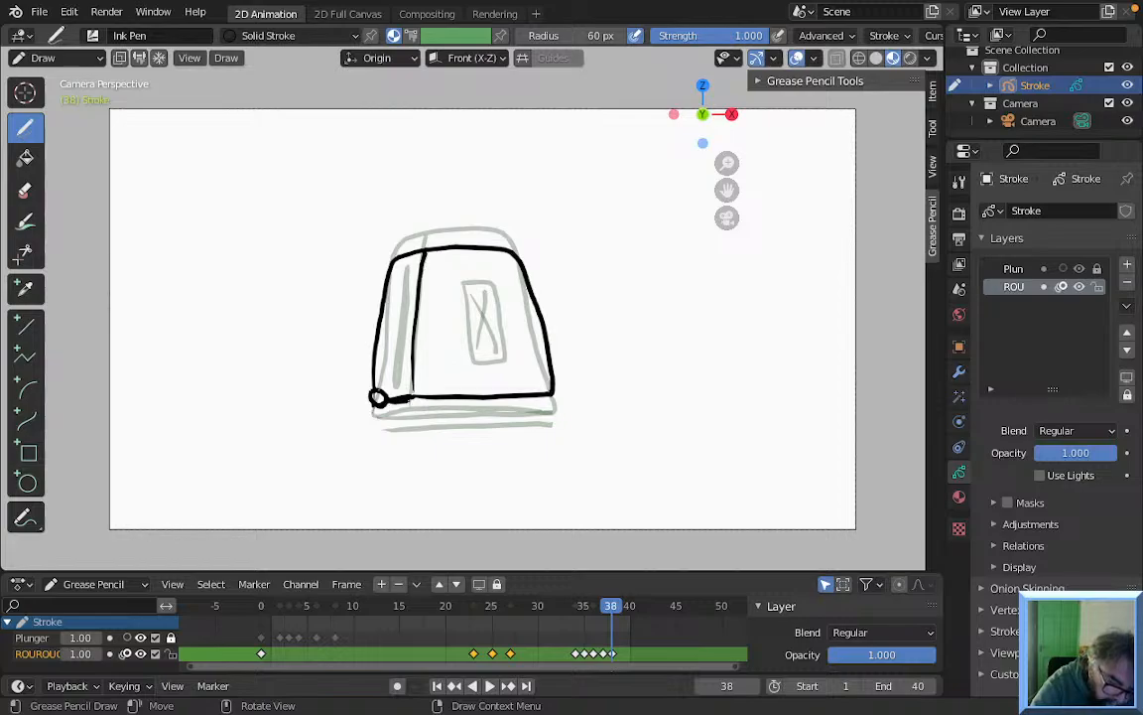
{"action": "left_click_drag", "start_coordinate": [377, 397], "coordinate": [496, 396]}
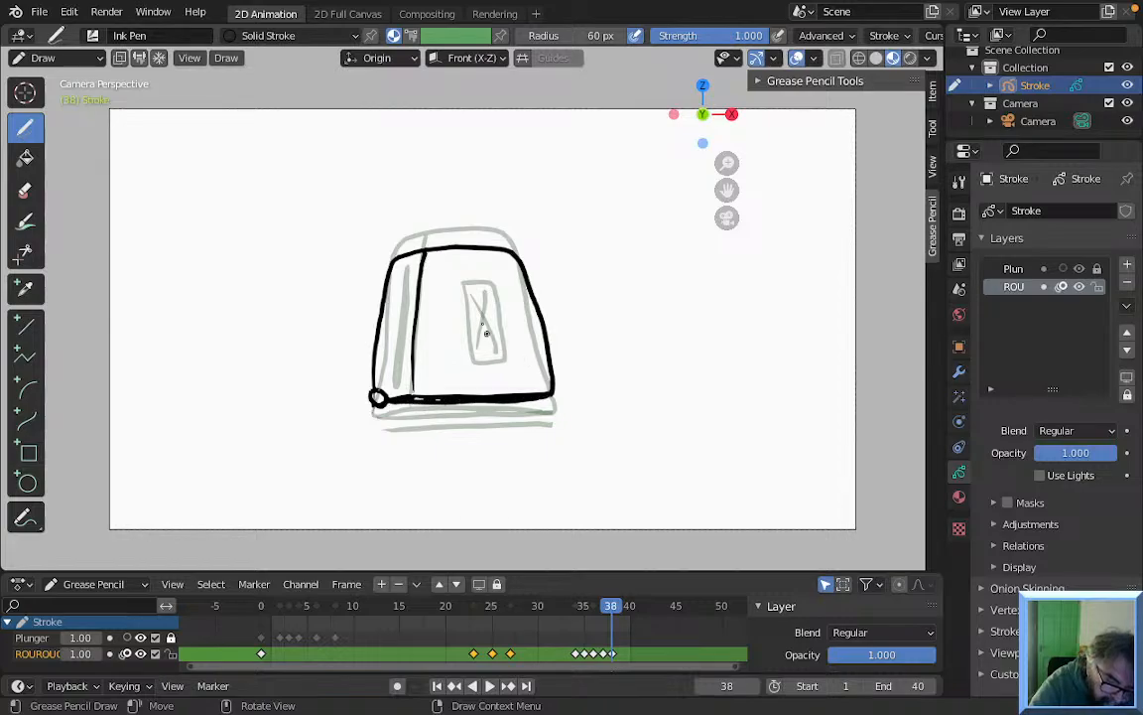
Add the shorter X-marked rectangle and the filled plunger slot to the frame 38 toaster
{"action": "mouse_move", "coordinate": [462, 285]}
{"action": "left_mouse_down"}
{"action": "mouse_move", "coordinate": [467, 332]}
{"action": "mouse_move", "coordinate": [497, 351]}
{"action": "mouse_move", "coordinate": [505, 315]}
{"action": "mouse_move", "coordinate": [488, 285]}
{"action": "mouse_move", "coordinate": [492, 342]}
{"action": "mouse_move", "coordinate": [474, 342]}
{"action": "left_mouse_up"}
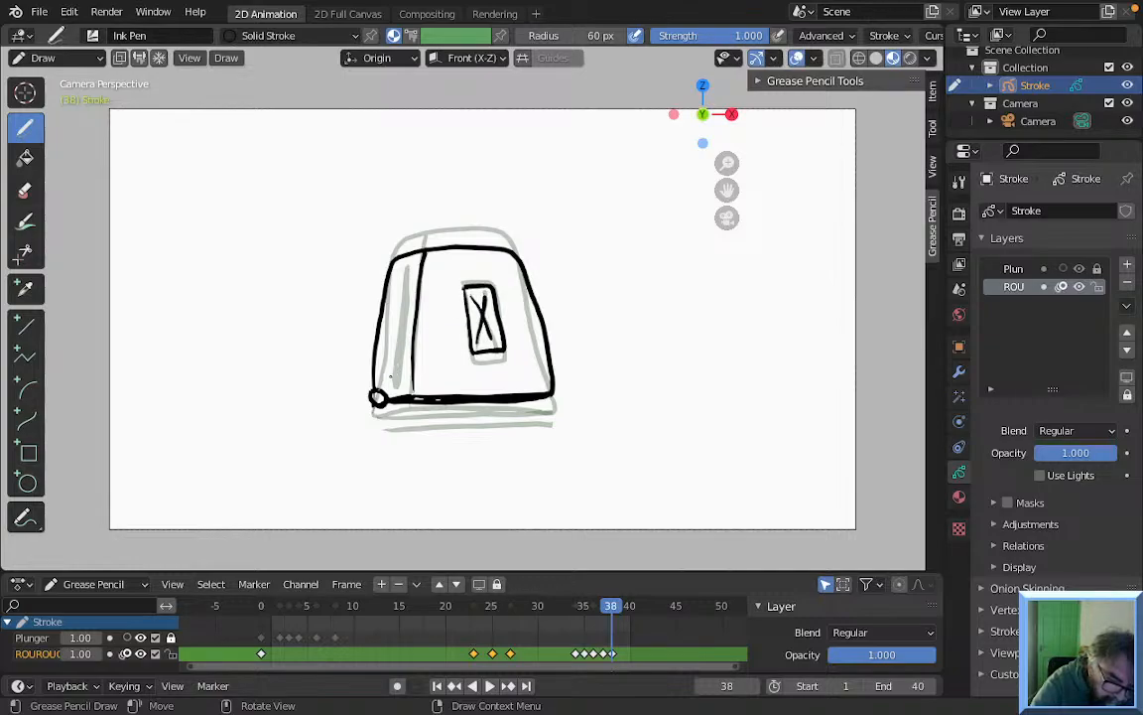
{"action": "mouse_move", "coordinate": [394, 374]}
{"action": "left_mouse_down"}
{"action": "mouse_move", "coordinate": [406, 273]}
{"action": "mouse_move", "coordinate": [392, 371]}
{"action": "left_mouse_up"}
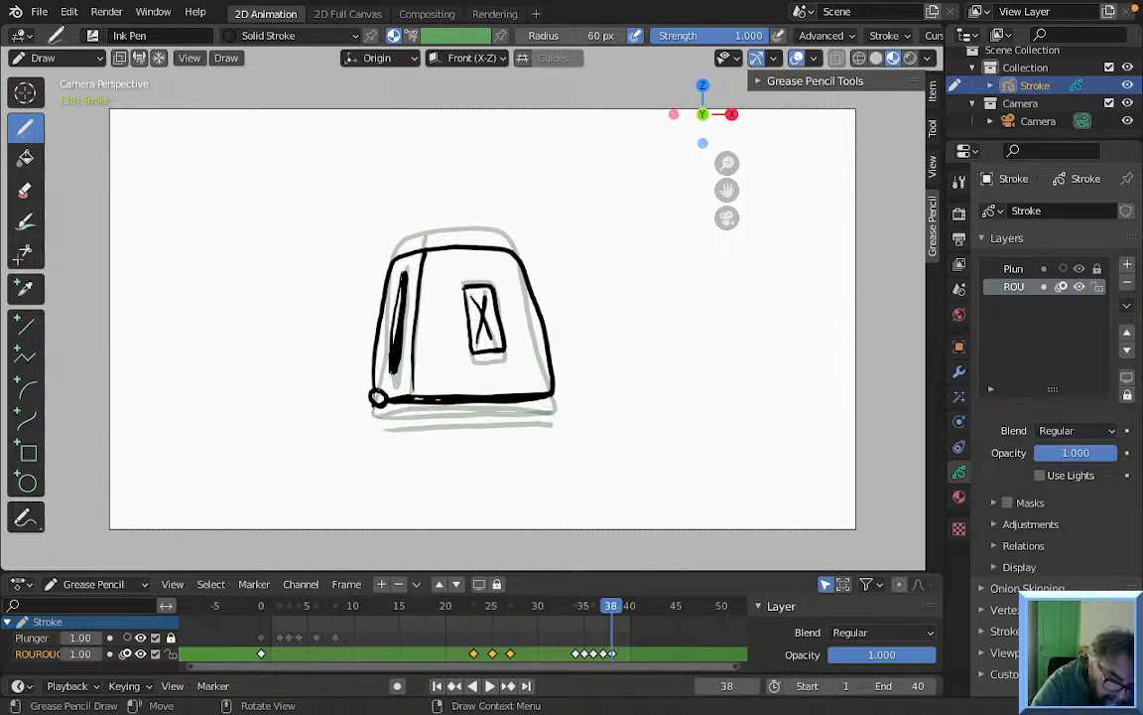
{"action": "left_click_drag", "start_coordinate": [399, 292], "coordinate": [391, 336]}
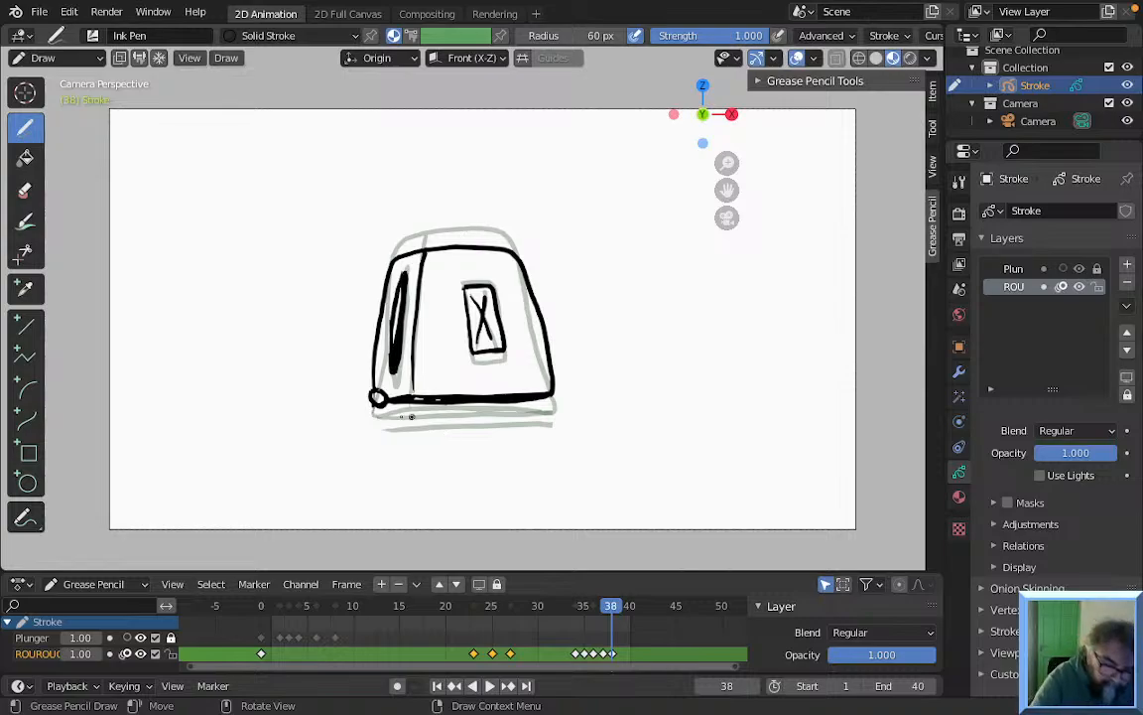
Compare frame 38 with frame 37 and draw a shorter ground line beneath the raised toaster on frame 38
{"action": "key", "text": "Left"}
{"action": "key", "text": "Right"}
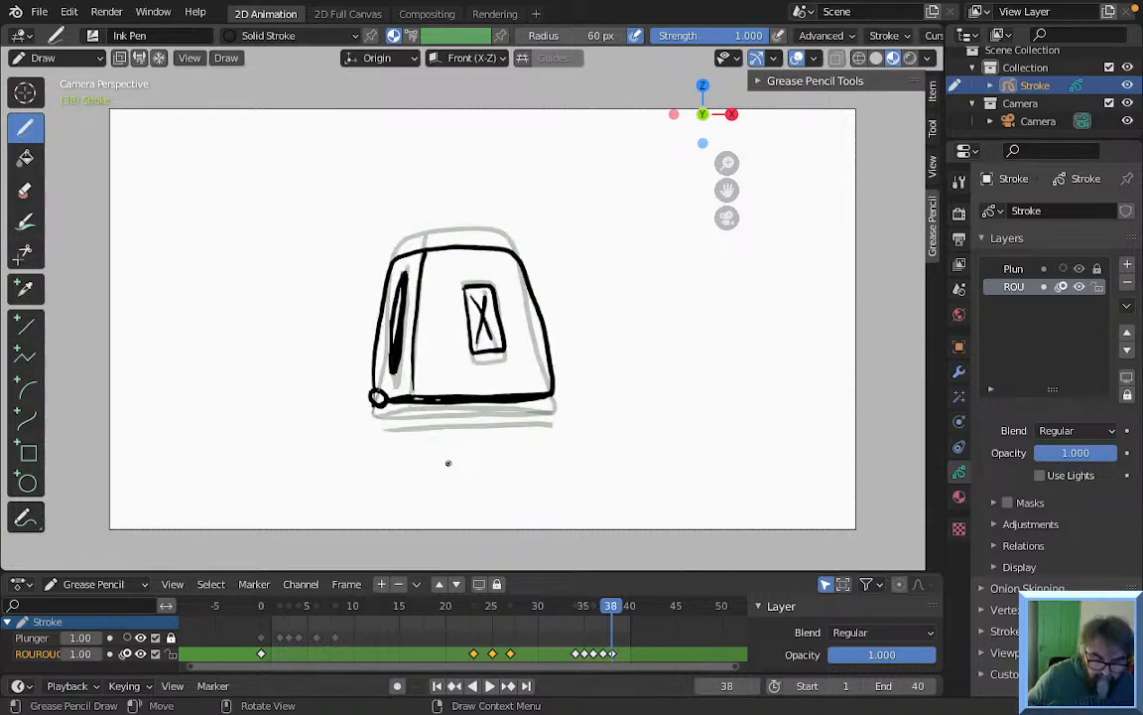
{"action": "key", "text": "Left"}
{"action": "key", "text": "Right"}
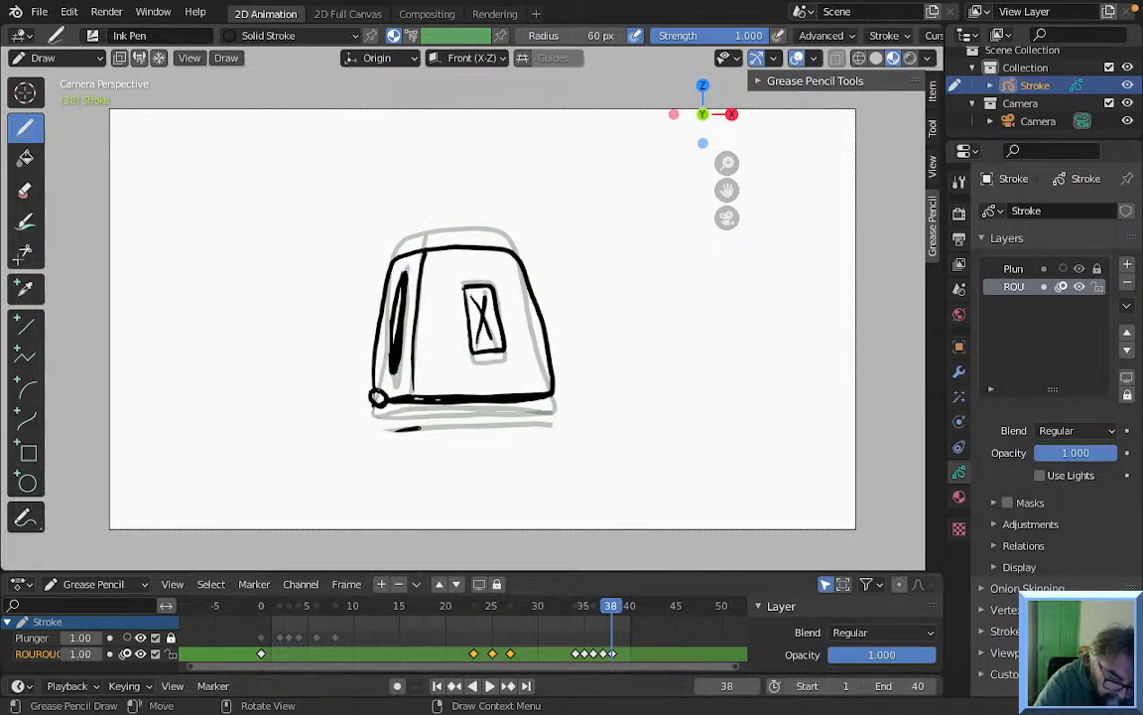
{"action": "left_click_drag", "start_coordinate": [448, 427], "coordinate": [474, 426]}
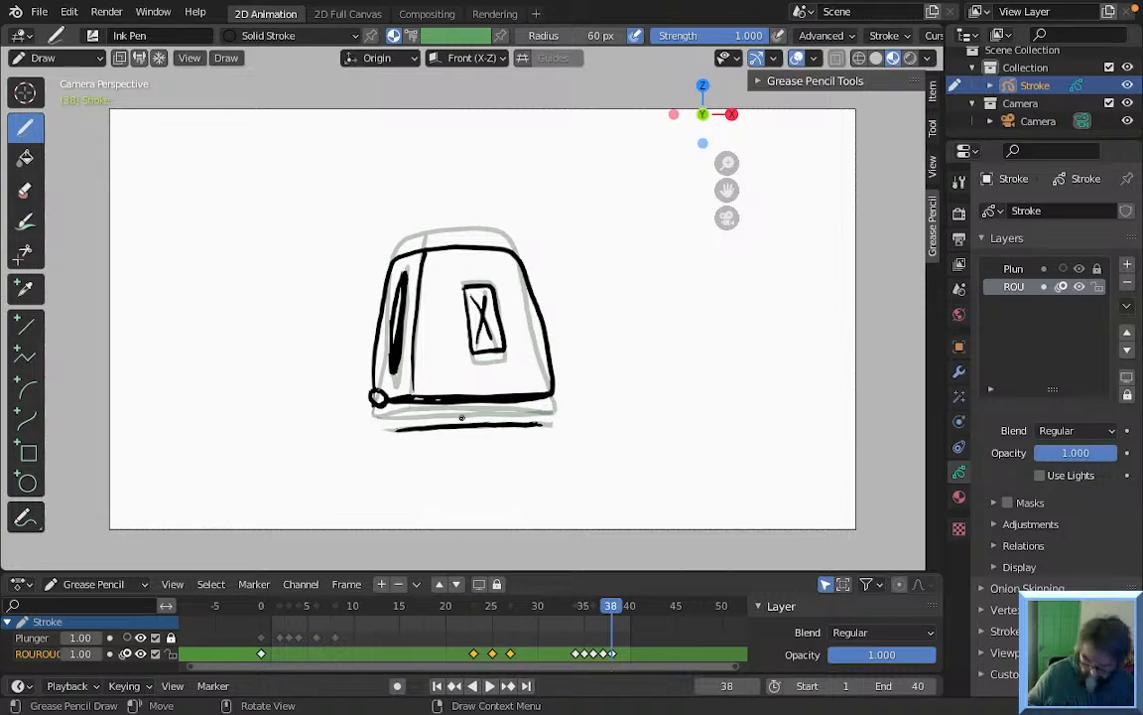
Play the animation from frame 0 and step back through the stretch frames to frame 30 to check the timing
{"action": "key", "text": "Left"}
{"action": "key", "text": "Left"}
{"action": "key", "text": "Left"}
{"action": "key", "text": "Left"}
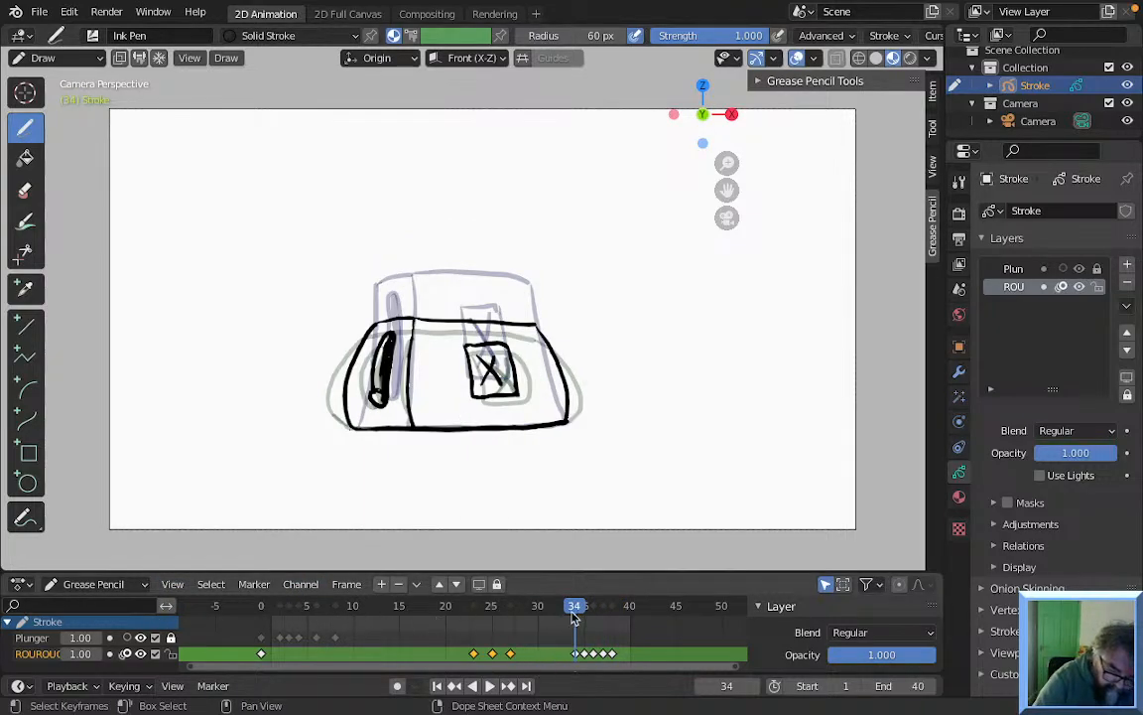
{"action": "left_click", "coordinate": [262, 607]}
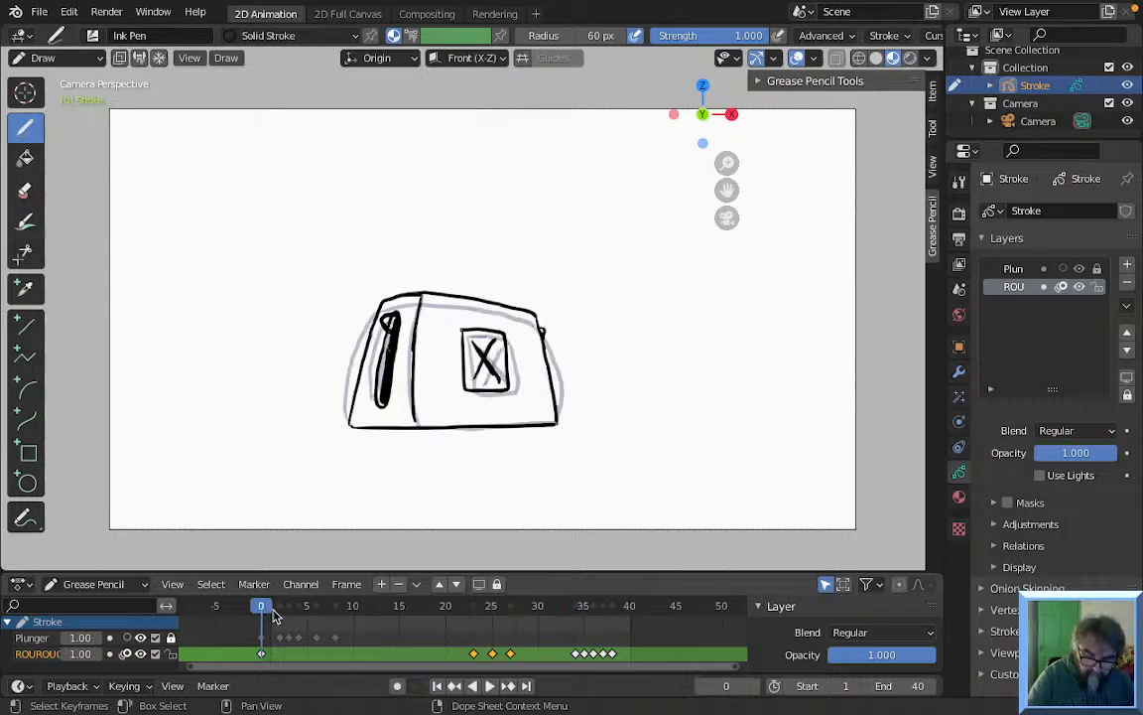
{"action": "key", "text": "space"}
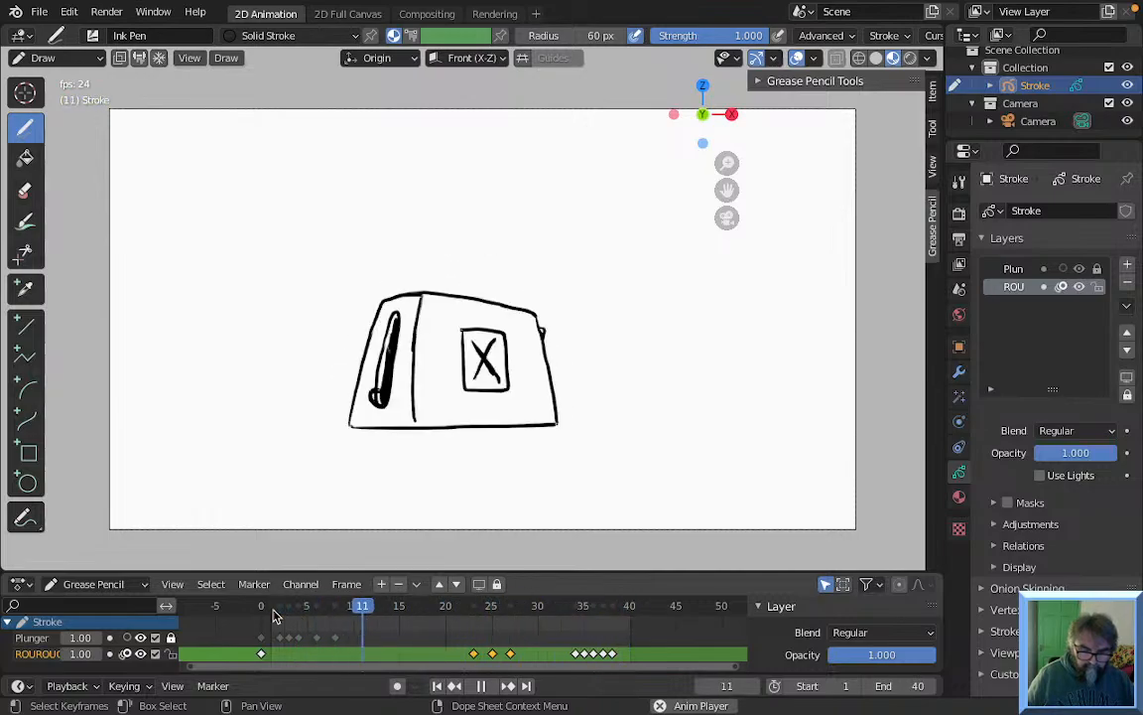
{"action": "key", "text": "space"}
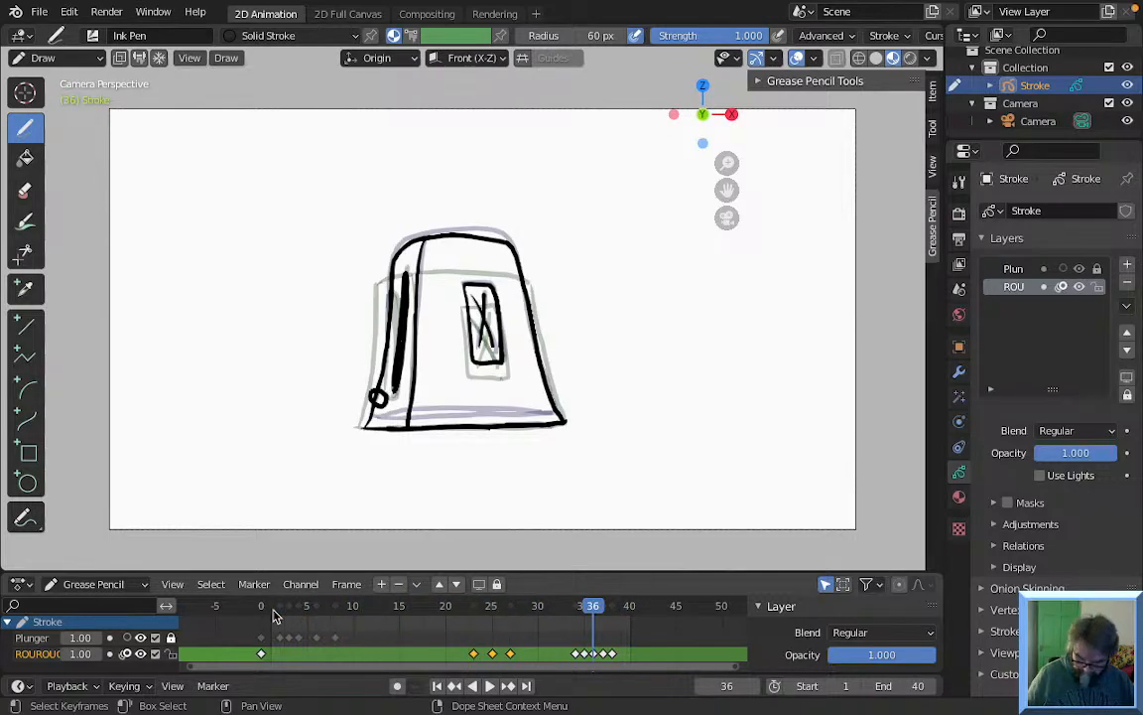
{"action": "key", "text": "Left"}
{"action": "key", "text": "Left"}
{"action": "key", "text": "Left"}
{"action": "key", "text": "Left"}
{"action": "key", "text": "Left"}
{"action": "key", "text": "Left"}
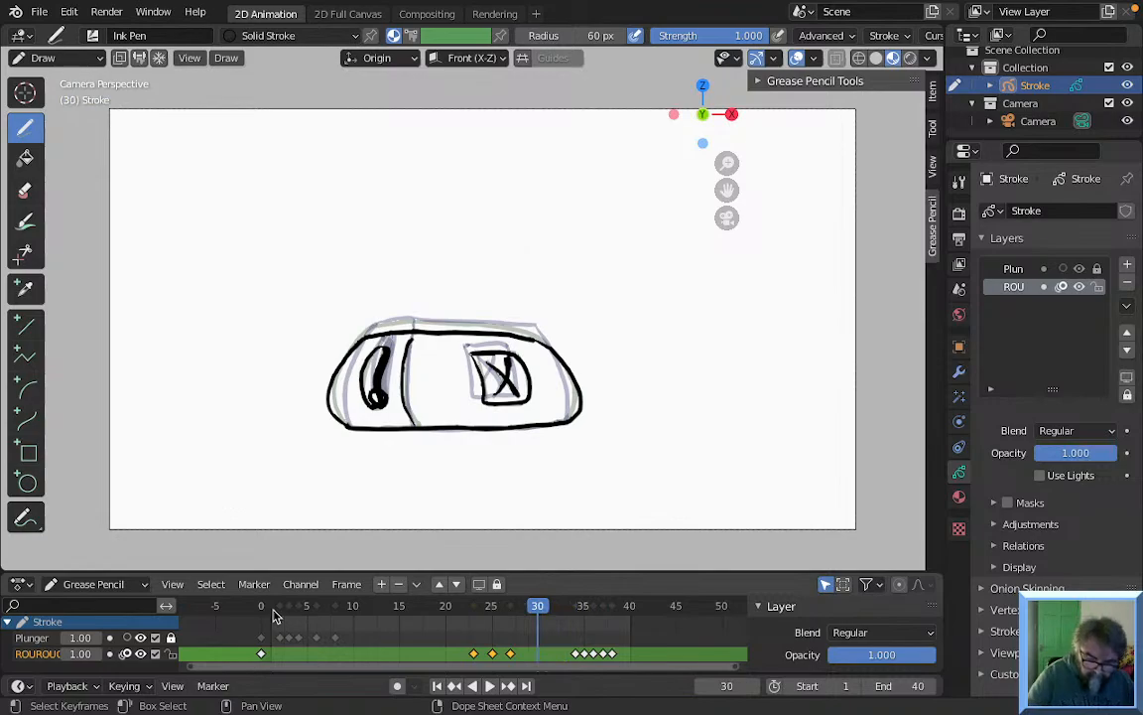
Set the animation's end frame to 60
{"action": "left_click", "coordinate": [921, 680]}
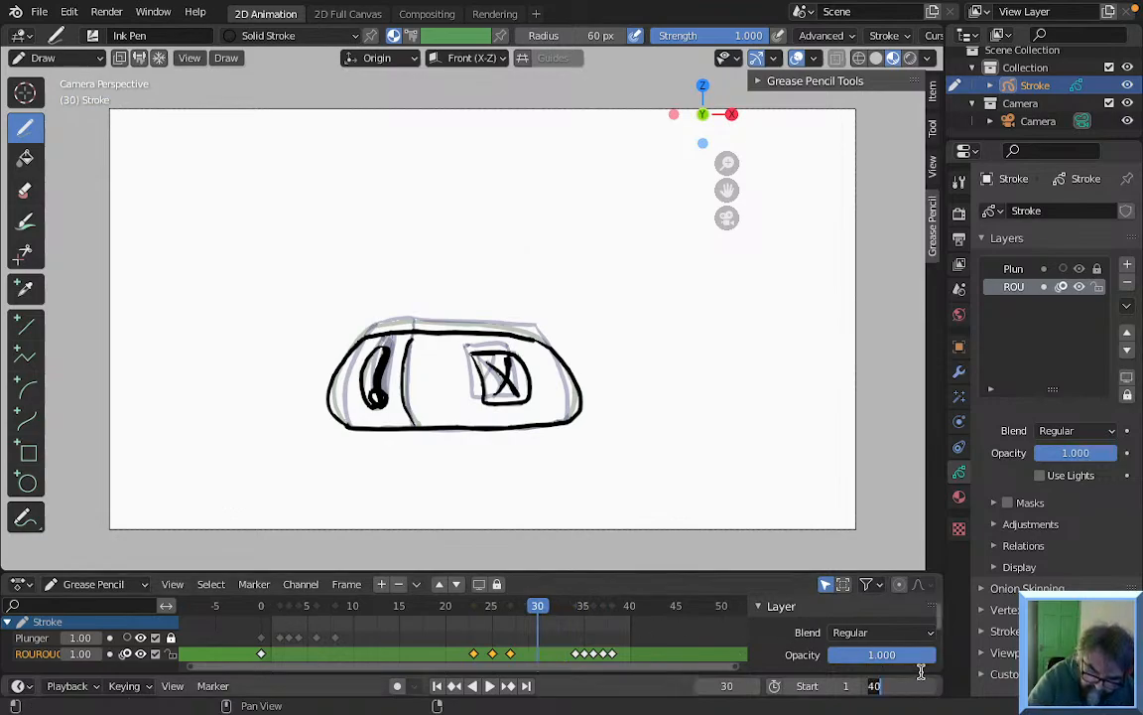
{"action": "type", "text": "60"}
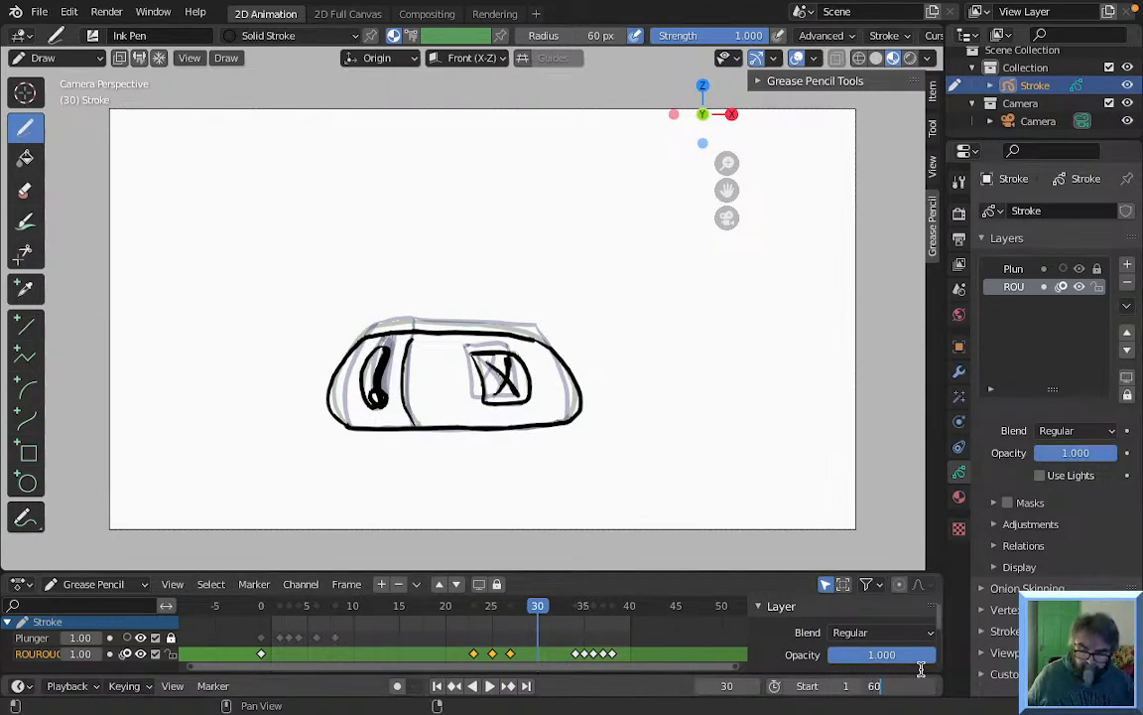
{"action": "key", "text": "Return"}
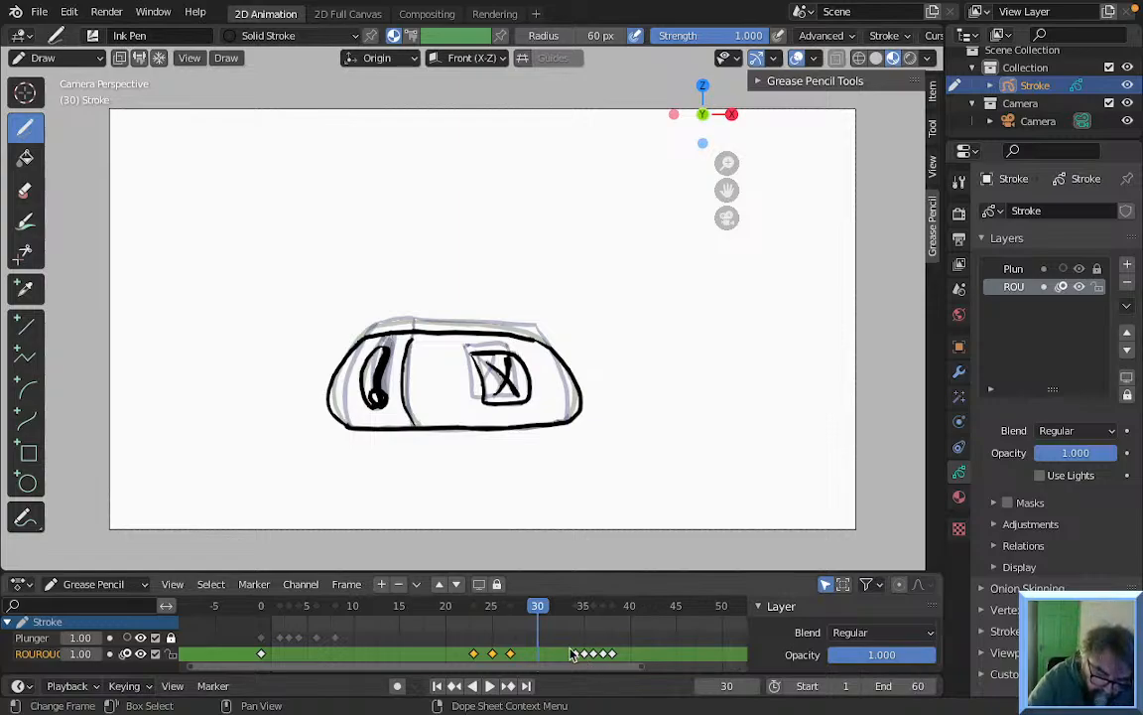
Shift the five stretch keyframes two frames later to start at frame 36, and move the last one on to frame 41
{"action": "left_click_drag", "start_coordinate": [568, 644], "coordinate": [640, 656]}
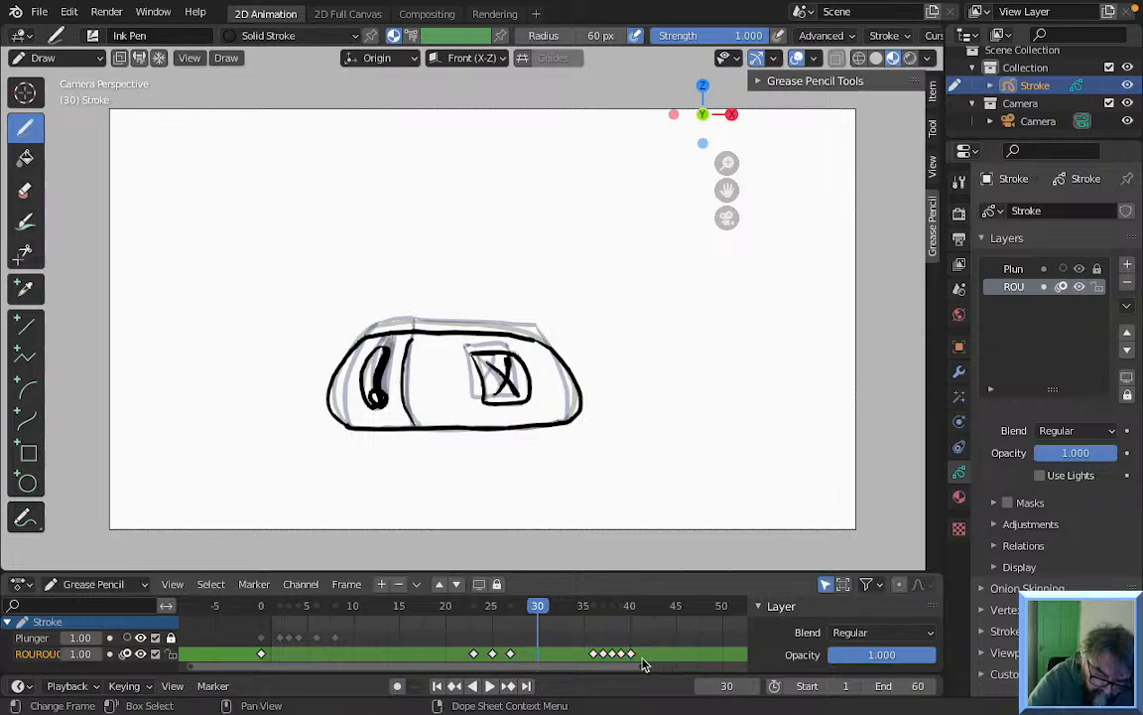
{"action": "key", "text": "space"}
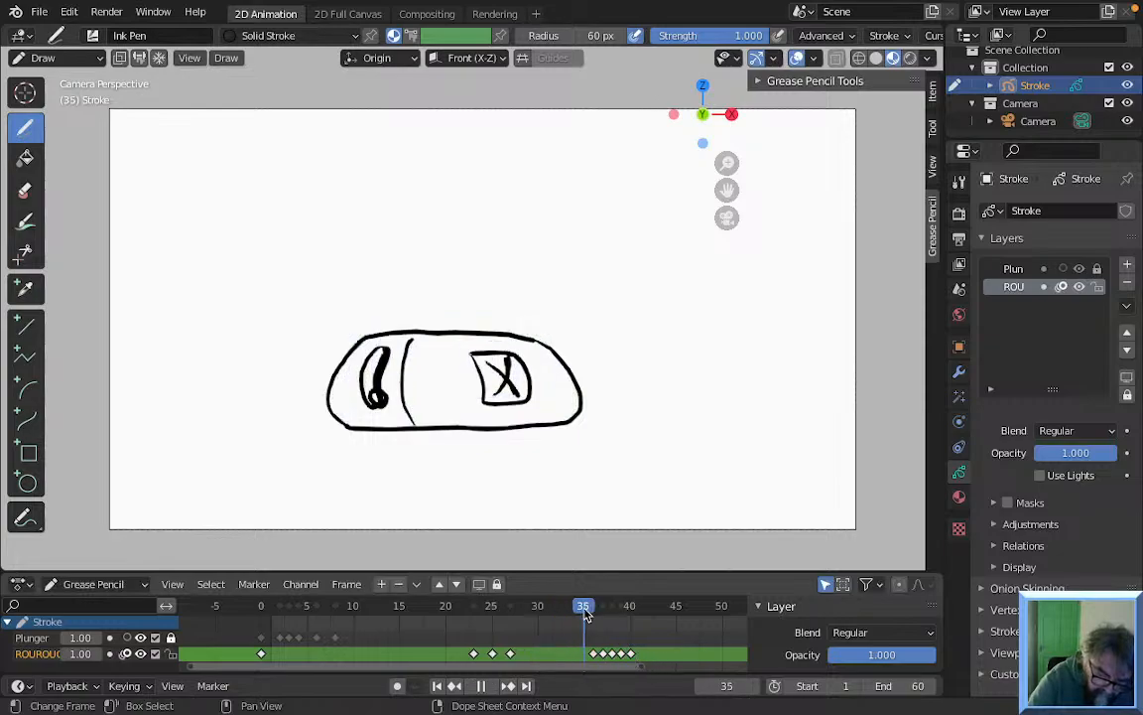
{"action": "mouse_move", "coordinate": [584, 608]}
{"action": "left_mouse_down"}
{"action": "mouse_move", "coordinate": [631, 609]}
{"action": "mouse_move", "coordinate": [642, 652]}
{"action": "left_mouse_up"}
{"action": "key", "text": "space"}
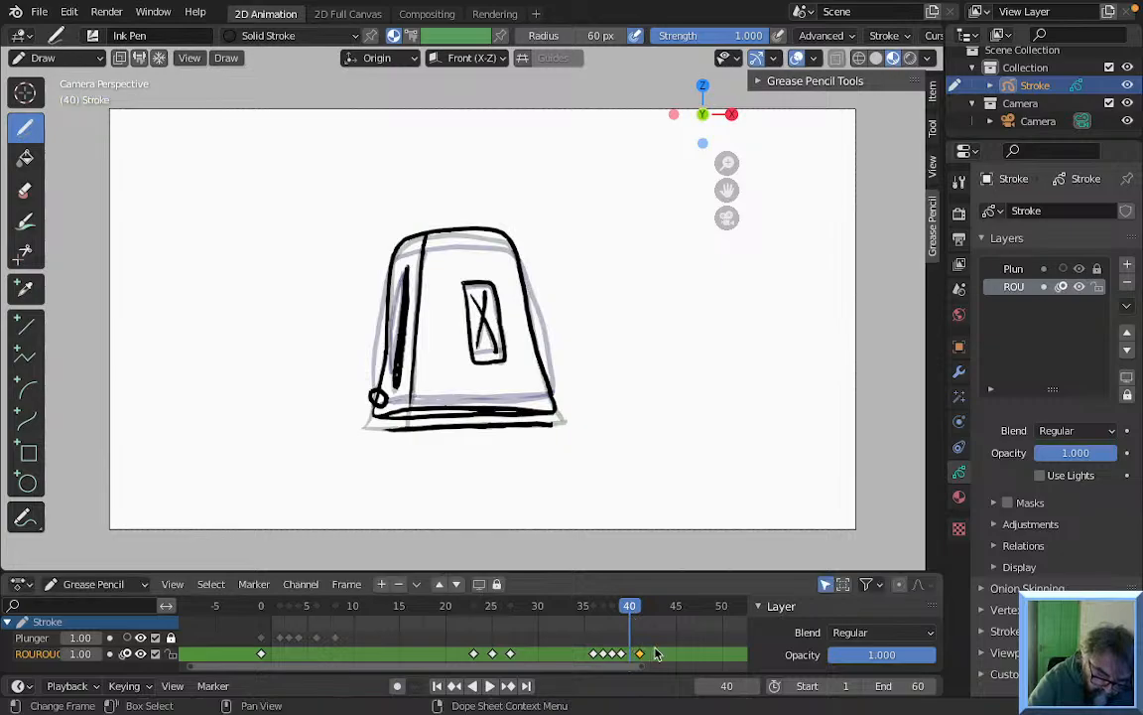
Draw the toaster on frame 43 with its base raised higher, including body outline, X panel, side edge, slot and a shorter ground line
{"action": "left_click_drag", "start_coordinate": [631, 607], "coordinate": [642, 613]}
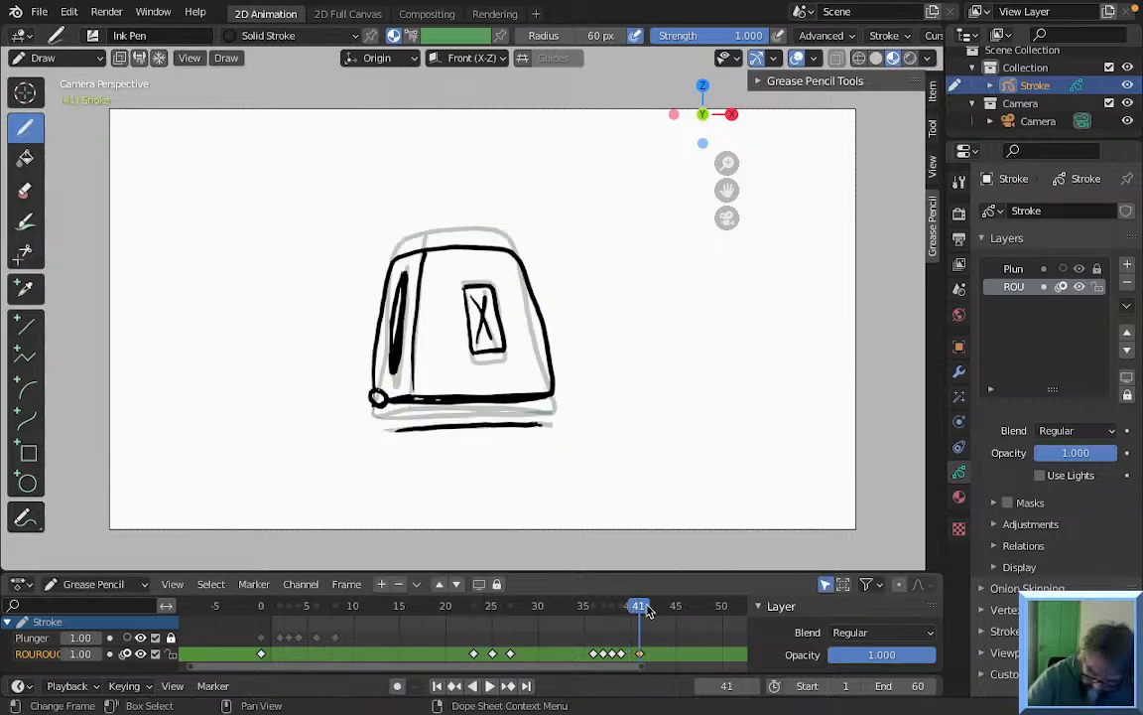
{"action": "key", "text": "Right"}
{"action": "key", "text": "Right"}
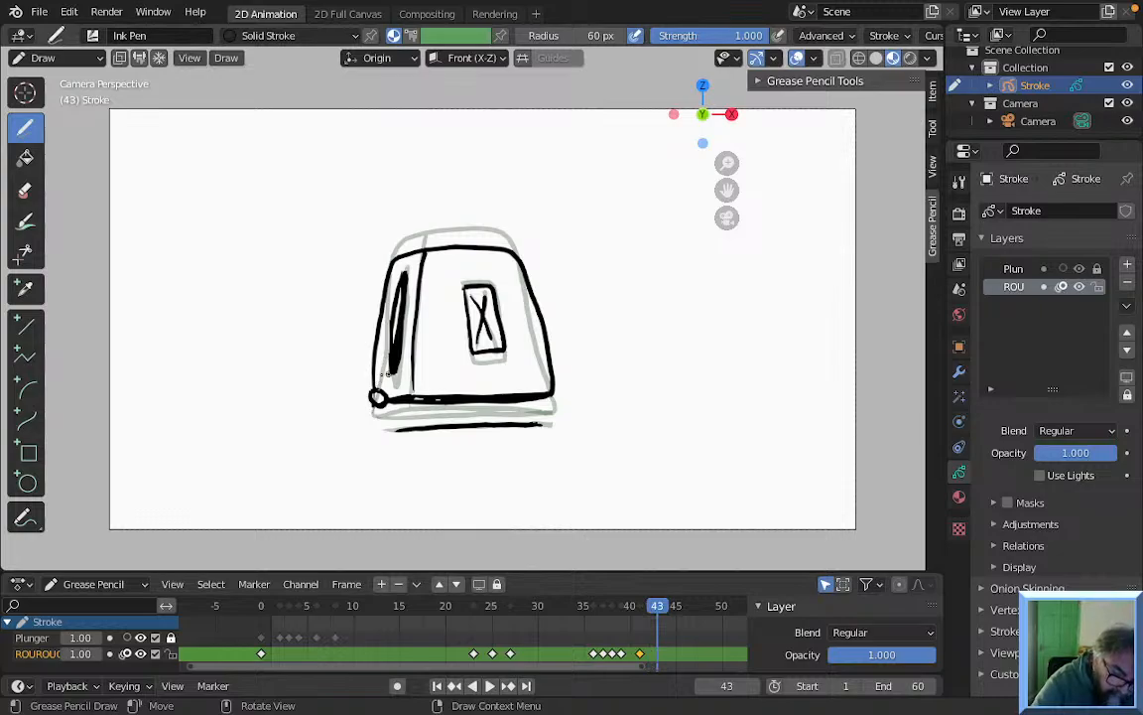
{"action": "left_click_drag", "start_coordinate": [376, 377], "coordinate": [553, 371]}
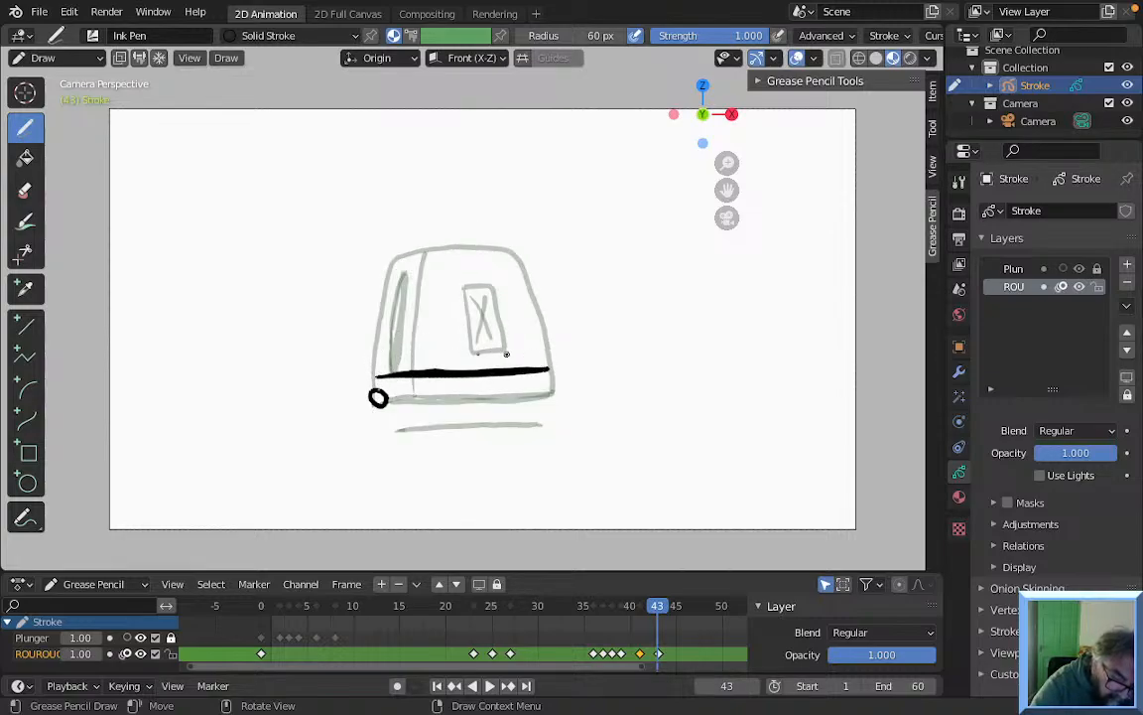
{"action": "mouse_move", "coordinate": [375, 374]}
{"action": "left_mouse_down"}
{"action": "mouse_move", "coordinate": [389, 273]}
{"action": "mouse_move", "coordinate": [428, 248]}
{"action": "mouse_move", "coordinate": [516, 252]}
{"action": "mouse_move", "coordinate": [541, 297]}
{"action": "mouse_move", "coordinate": [549, 368]}
{"action": "left_mouse_up"}
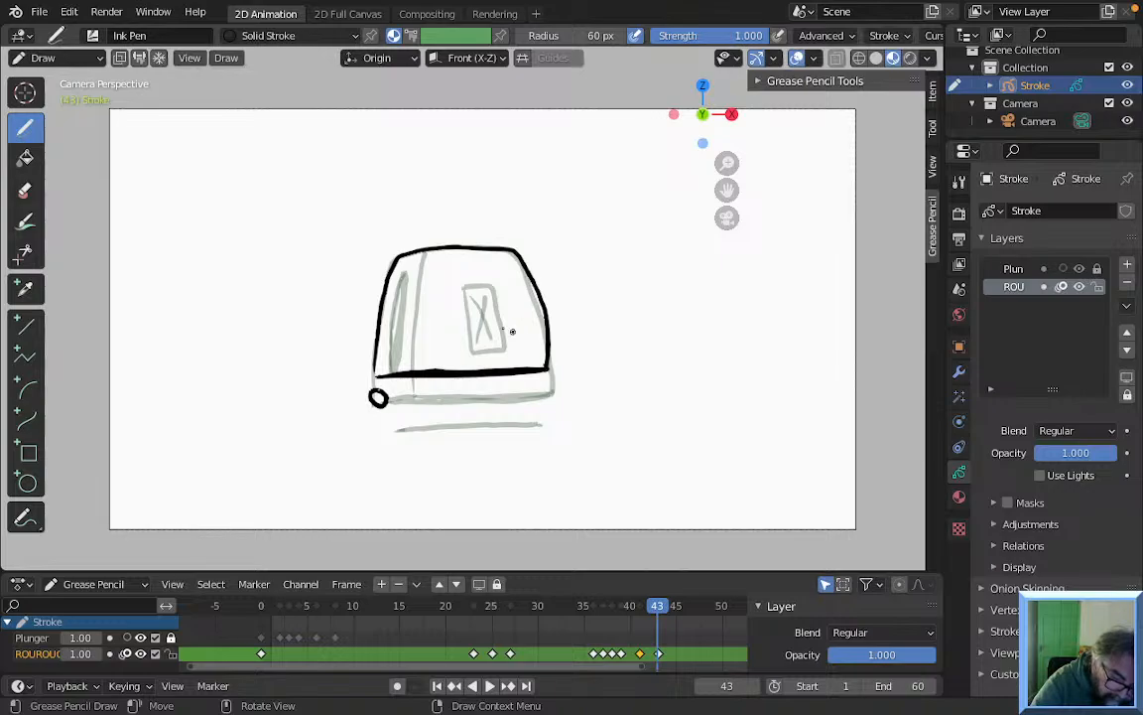
{"action": "mouse_move", "coordinate": [466, 282]}
{"action": "left_mouse_down"}
{"action": "mouse_move", "coordinate": [474, 330]}
{"action": "mouse_move", "coordinate": [506, 320]}
{"action": "mouse_move", "coordinate": [486, 281]}
{"action": "mouse_move", "coordinate": [467, 282]}
{"action": "mouse_move", "coordinate": [476, 341]}
{"action": "left_mouse_up"}
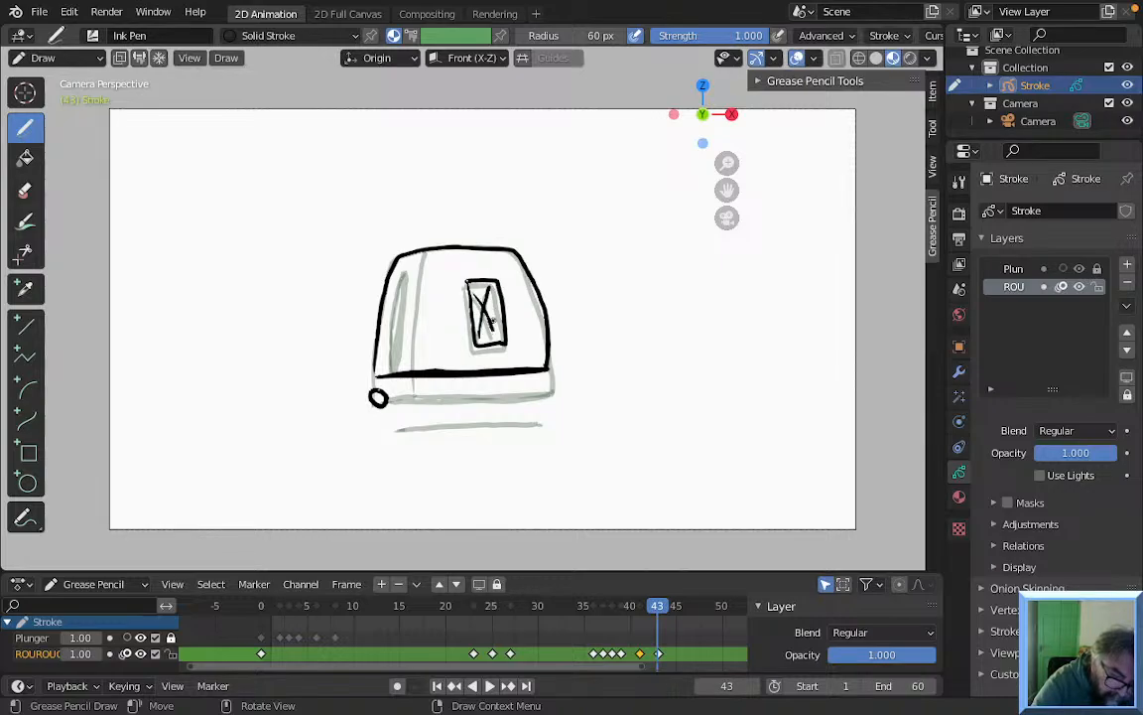
{"action": "mouse_move", "coordinate": [413, 372]}
{"action": "left_mouse_down"}
{"action": "mouse_move", "coordinate": [425, 248]}
{"action": "mouse_move", "coordinate": [399, 303]}
{"action": "mouse_move", "coordinate": [393, 357]}
{"action": "mouse_move", "coordinate": [405, 281]}
{"action": "left_mouse_up"}
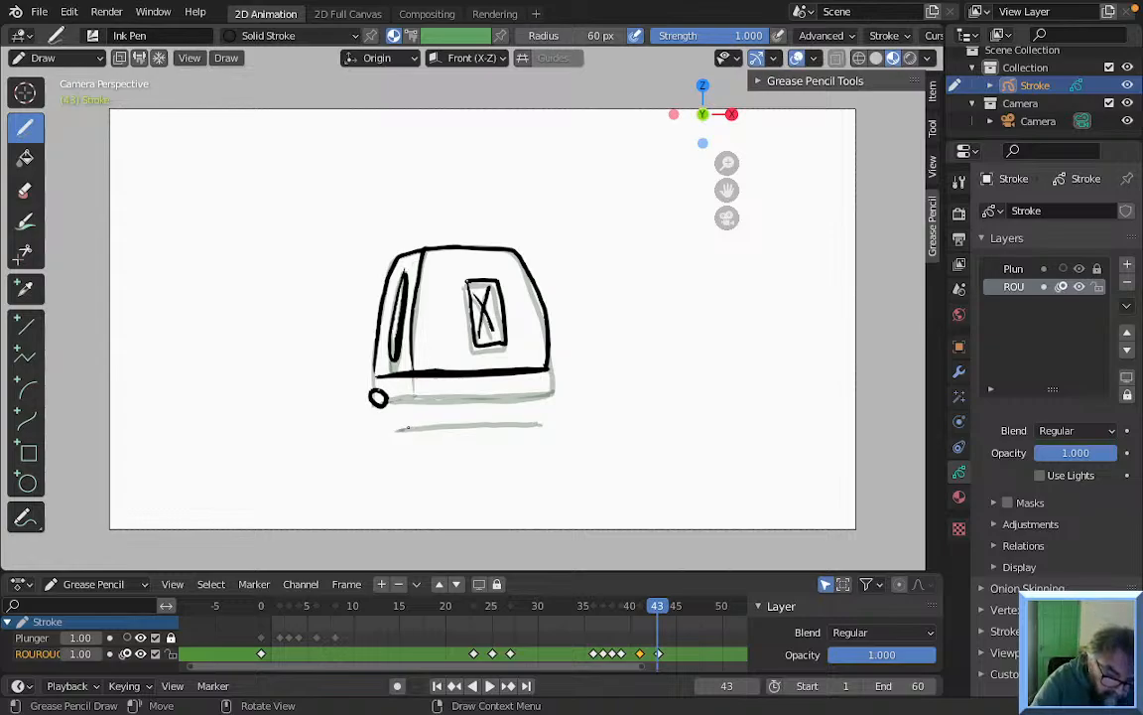
{"action": "left_click_drag", "start_coordinate": [457, 427], "coordinate": [490, 425]}
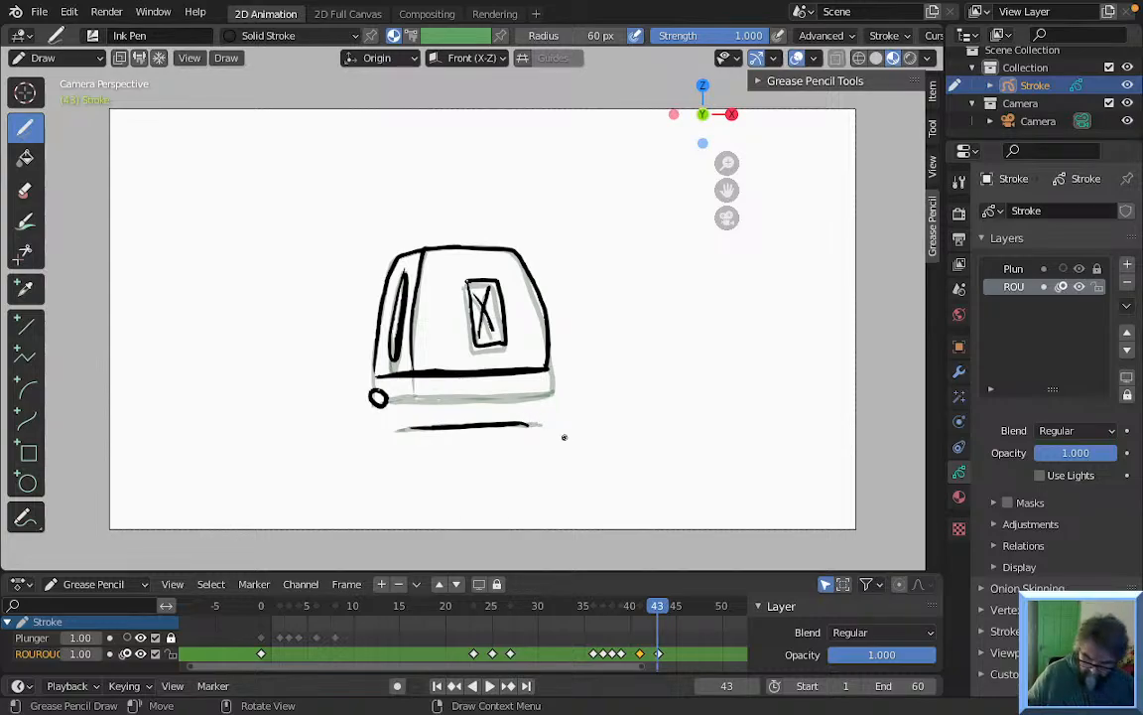
Draw the airborne toaster on frame 45 with a lower top and slightly wider body, adding the X panel, side edge, slot and ground line
{"action": "key", "text": "Right"}
{"action": "key", "text": "Right"}
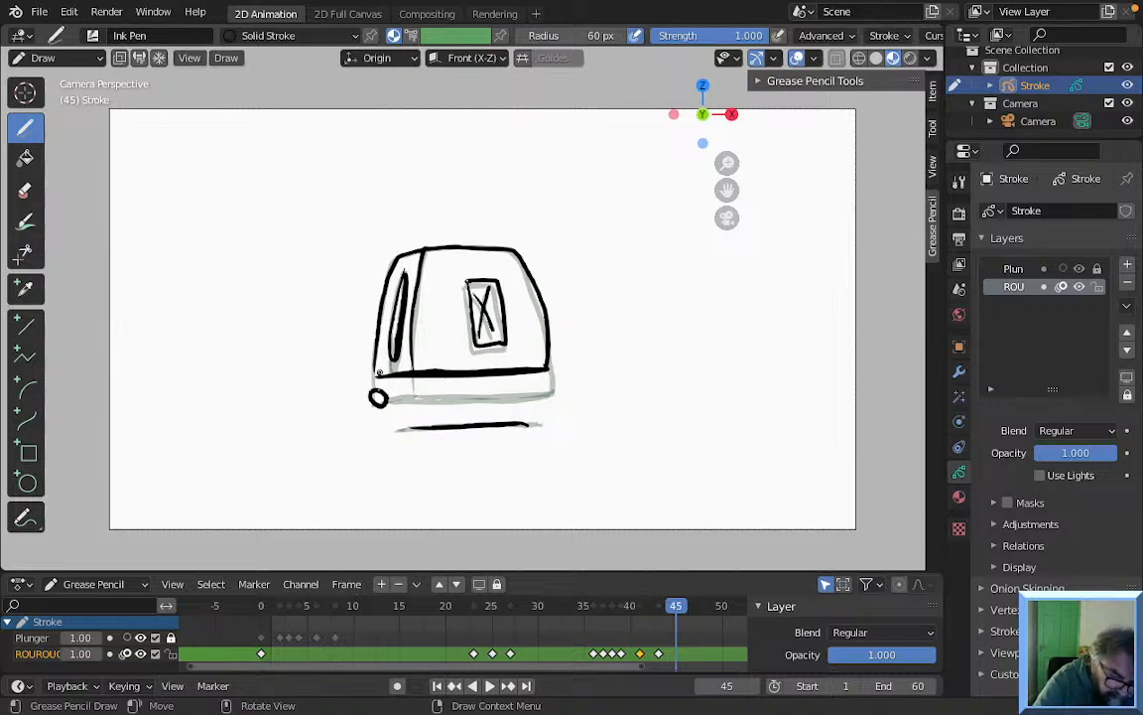
{"action": "left_click", "coordinate": [377, 376]}
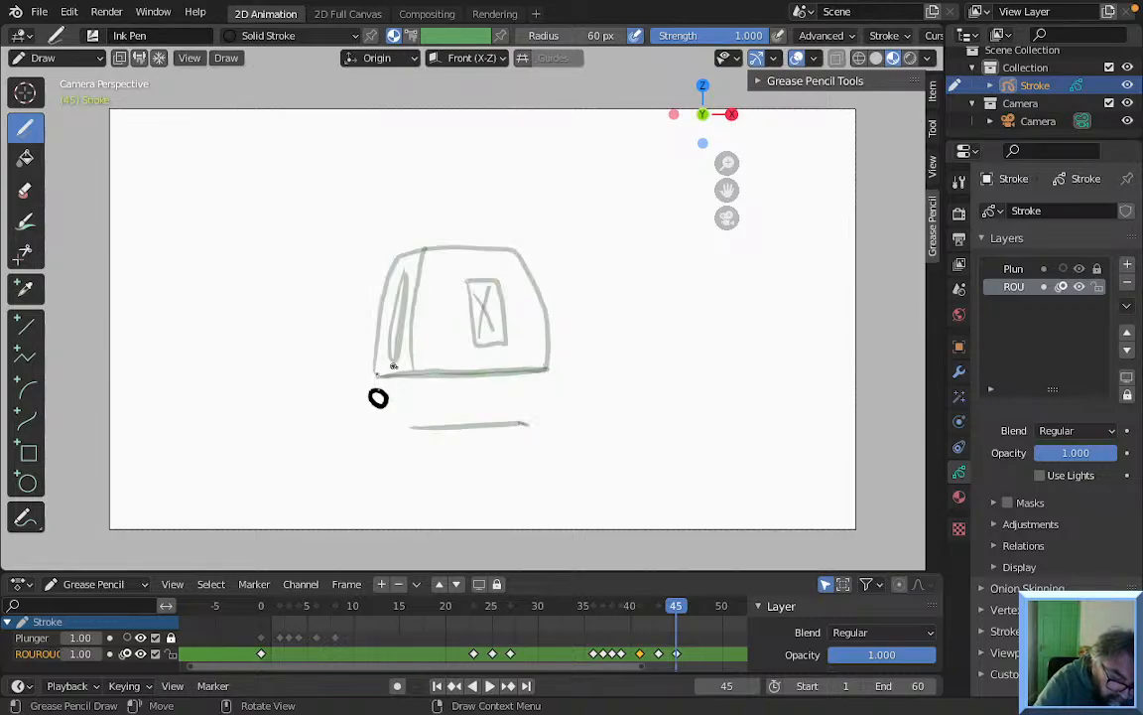
{"action": "left_click_drag", "start_coordinate": [375, 375], "coordinate": [549, 367]}
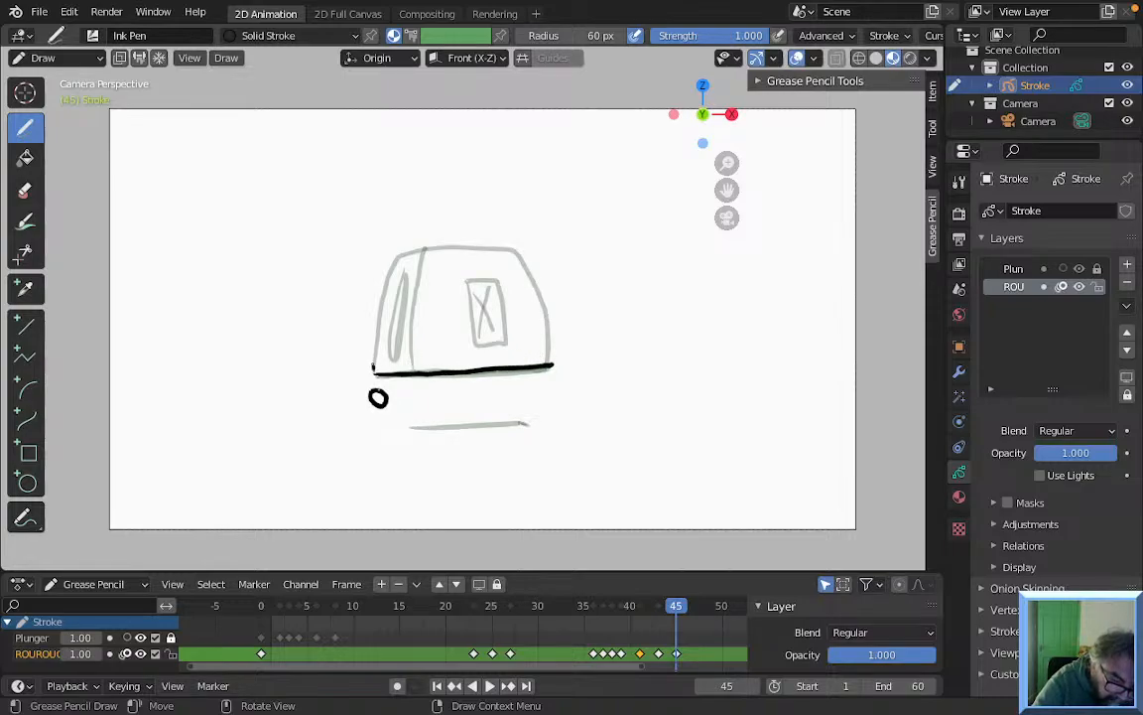
{"action": "mouse_move", "coordinate": [374, 371]}
{"action": "left_mouse_down"}
{"action": "mouse_move", "coordinate": [391, 255]}
{"action": "mouse_move", "coordinate": [524, 260]}
{"action": "mouse_move", "coordinate": [548, 298]}
{"action": "mouse_move", "coordinate": [555, 364]}
{"action": "left_mouse_up"}
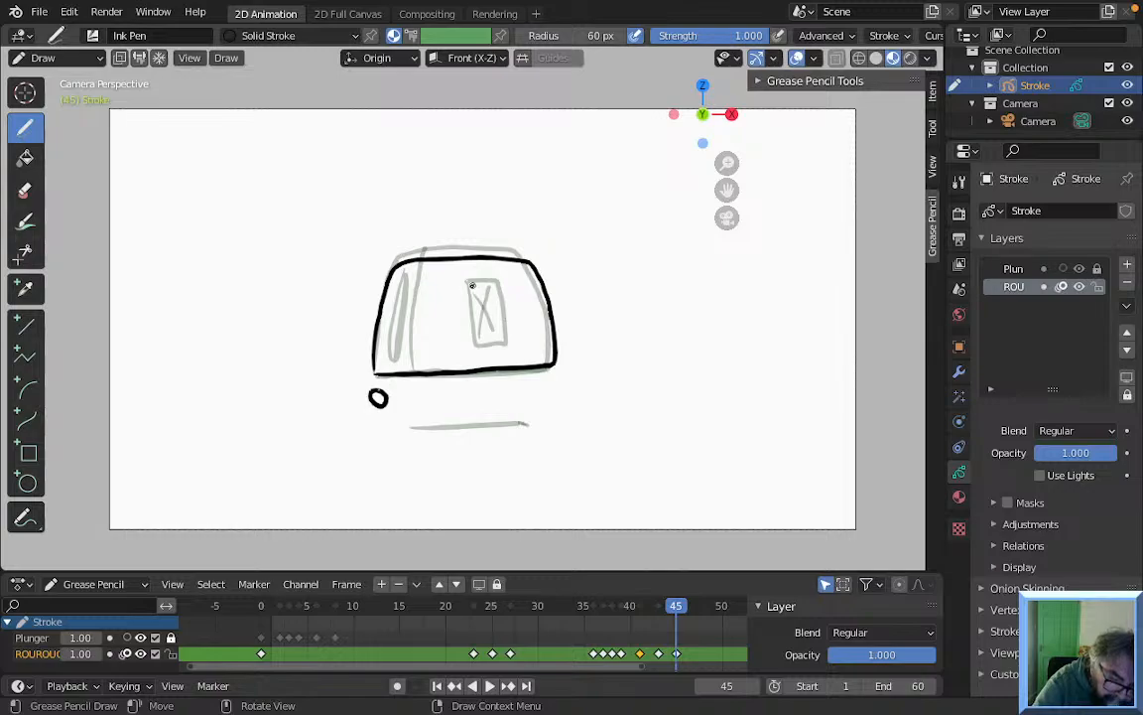
{"action": "mouse_move", "coordinate": [473, 284]}
{"action": "left_mouse_down"}
{"action": "mouse_move", "coordinate": [478, 341]}
{"action": "mouse_move", "coordinate": [511, 339]}
{"action": "mouse_move", "coordinate": [508, 284]}
{"action": "mouse_move", "coordinate": [474, 285]}
{"action": "mouse_move", "coordinate": [506, 334]}
{"action": "mouse_move", "coordinate": [478, 335]}
{"action": "left_mouse_up"}
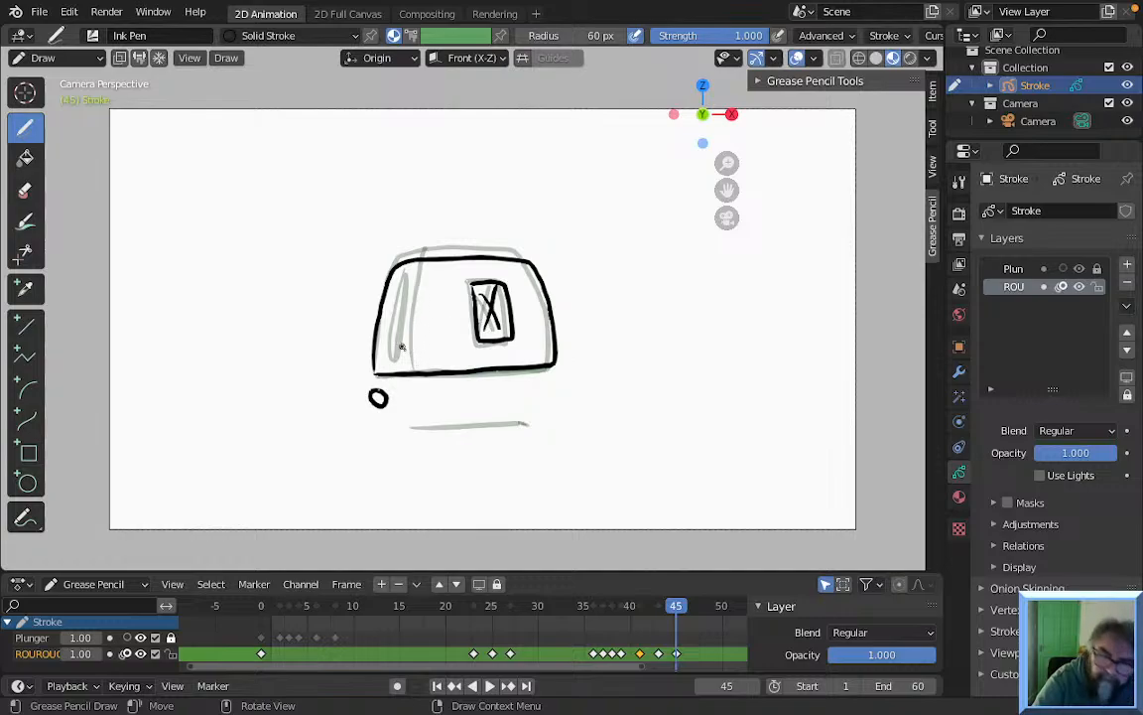
{"action": "left_click_drag", "start_coordinate": [424, 260], "coordinate": [410, 374]}
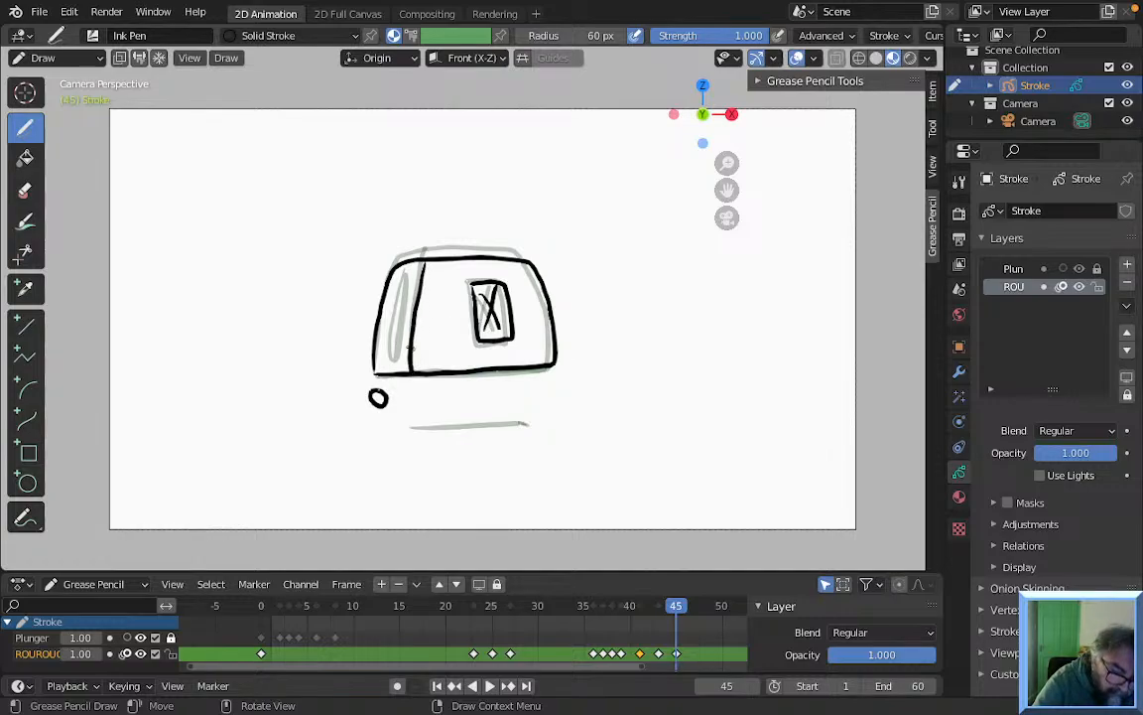
{"action": "mouse_move", "coordinate": [403, 274]}
{"action": "left_mouse_down"}
{"action": "mouse_move", "coordinate": [396, 349]}
{"action": "mouse_move", "coordinate": [404, 286]}
{"action": "left_mouse_up"}
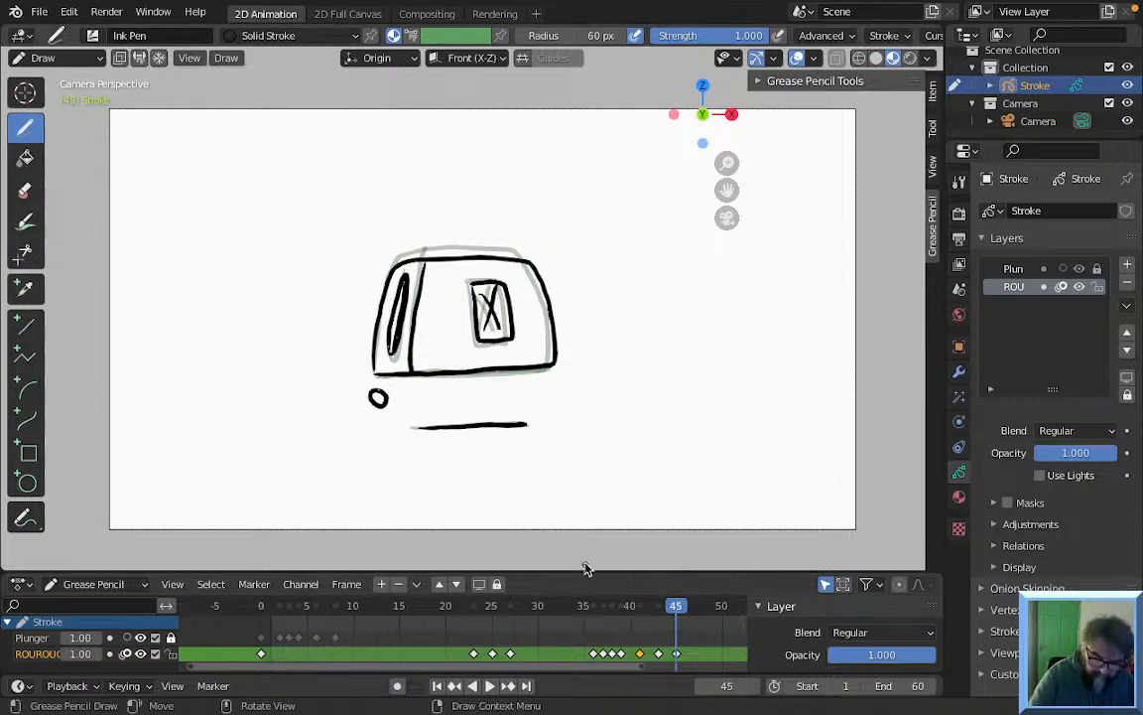
Play the animation and scrub back to frame 45 to check the timing of the jump
{"action": "key", "text": "space"}
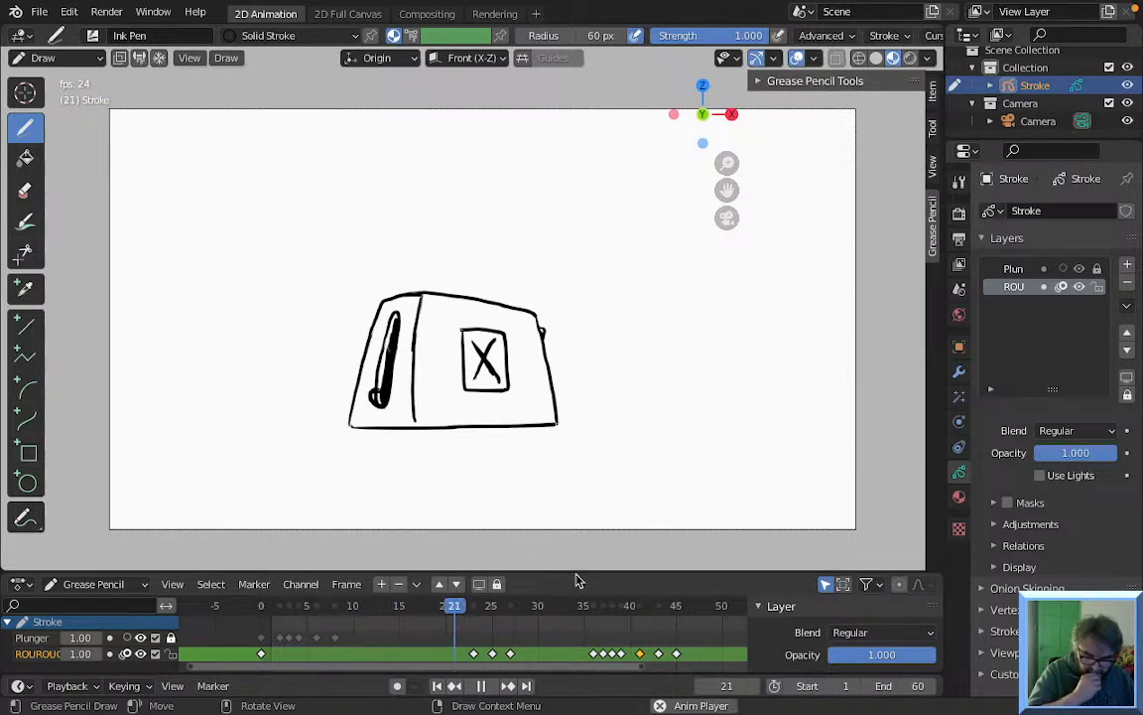
{"action": "key", "text": "space"}
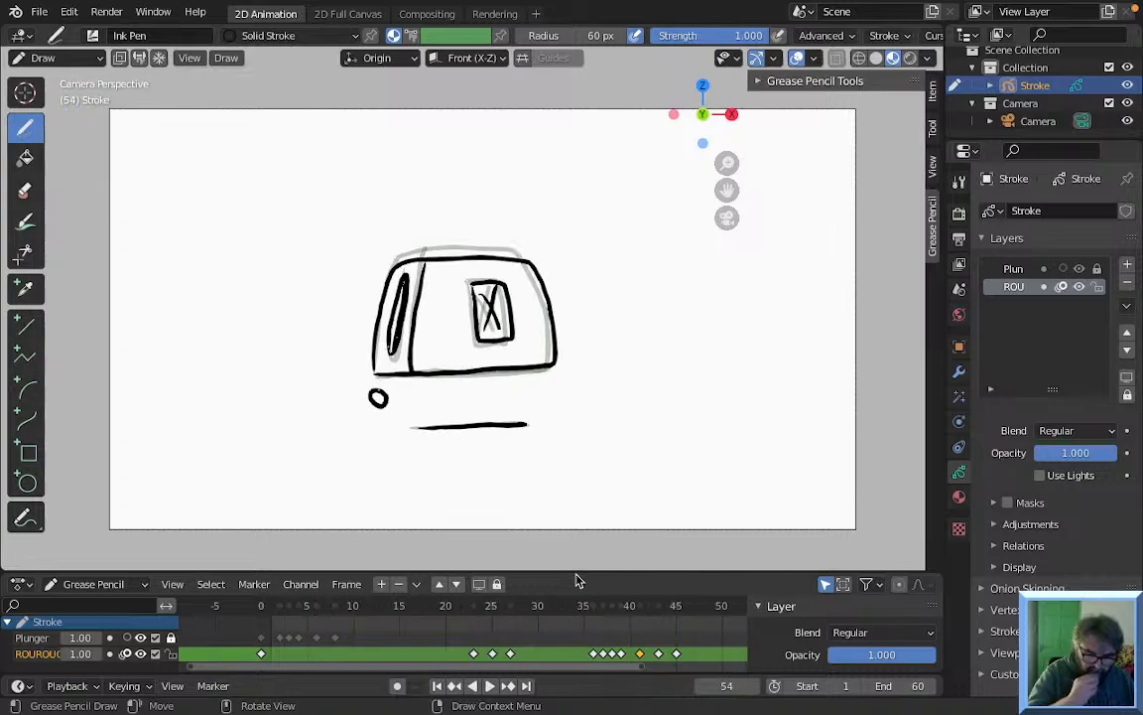
{"action": "left_click", "coordinate": [645, 605]}
{"action": "key", "text": "space"}
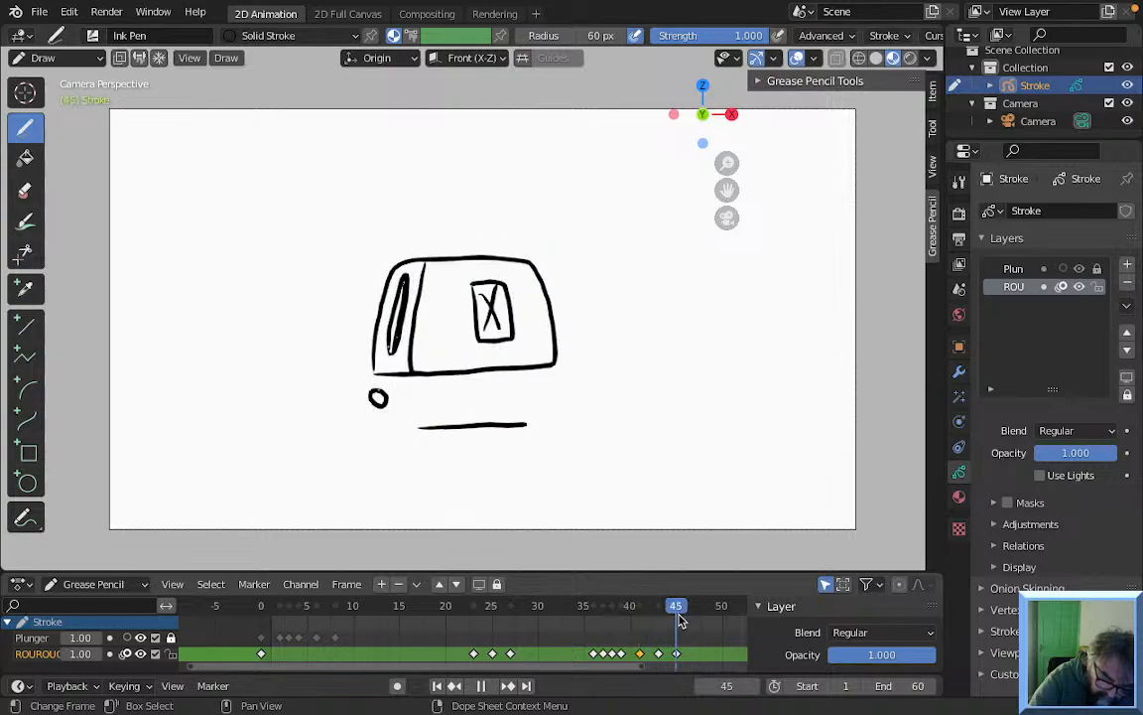
{"action": "left_click_drag", "start_coordinate": [683, 615], "coordinate": [674, 615]}
{"action": "key", "text": "space"}
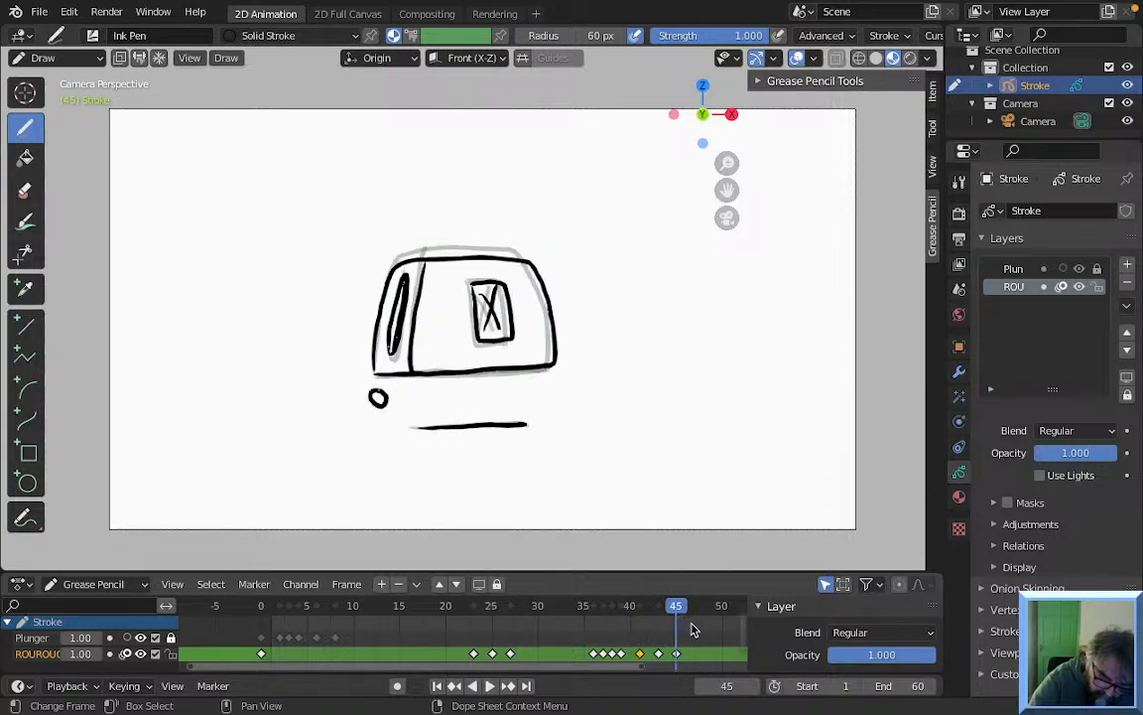
Draw the toaster starting to fall on frame 46, with a lower, wider base, X panel, side edge, slot and a longer ground line
{"action": "key", "text": "Right"}
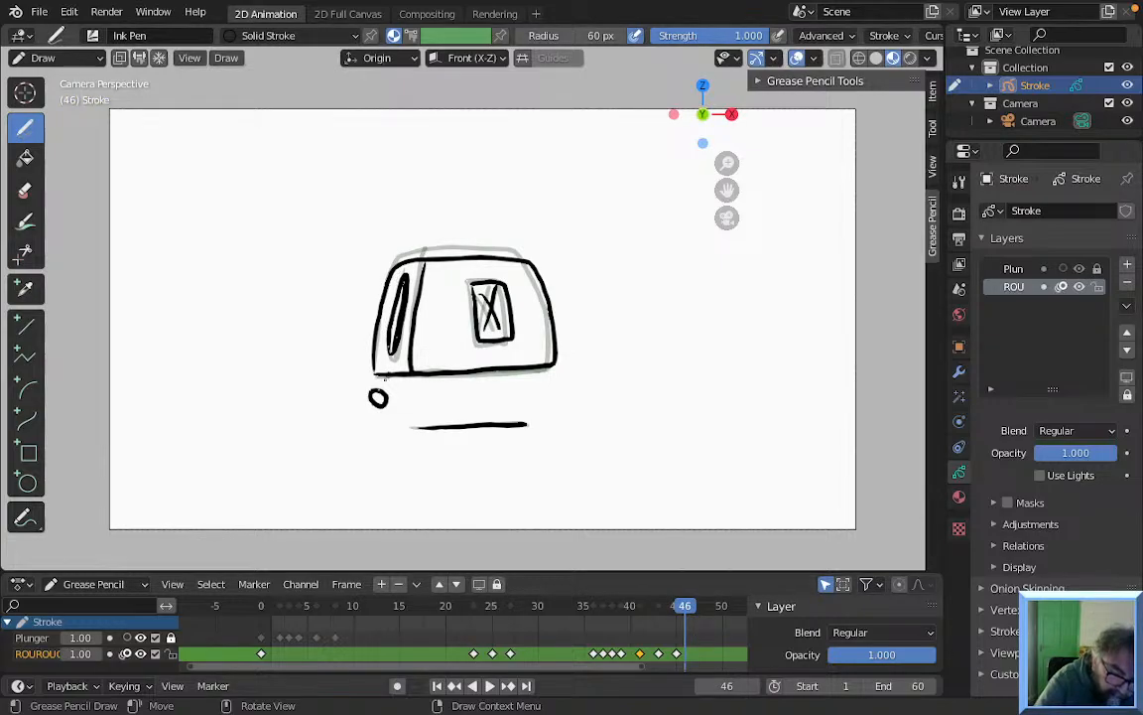
{"action": "key", "text": "shift+i"}
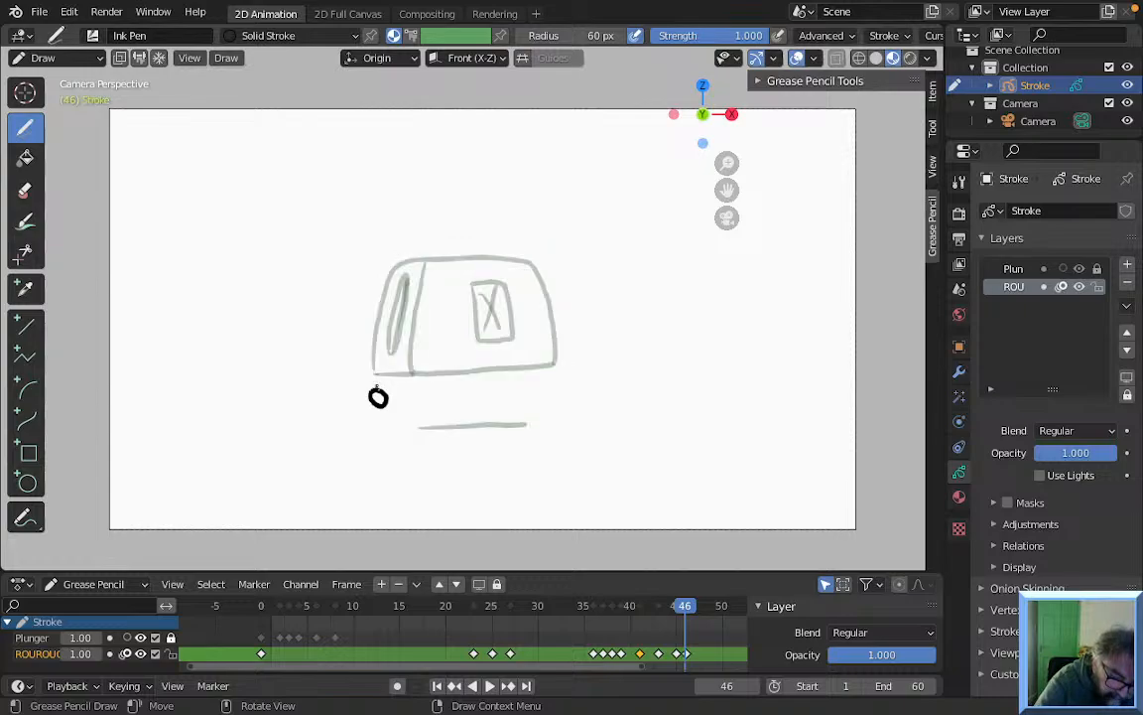
{"action": "left_click_drag", "start_coordinate": [400, 385], "coordinate": [538, 380]}
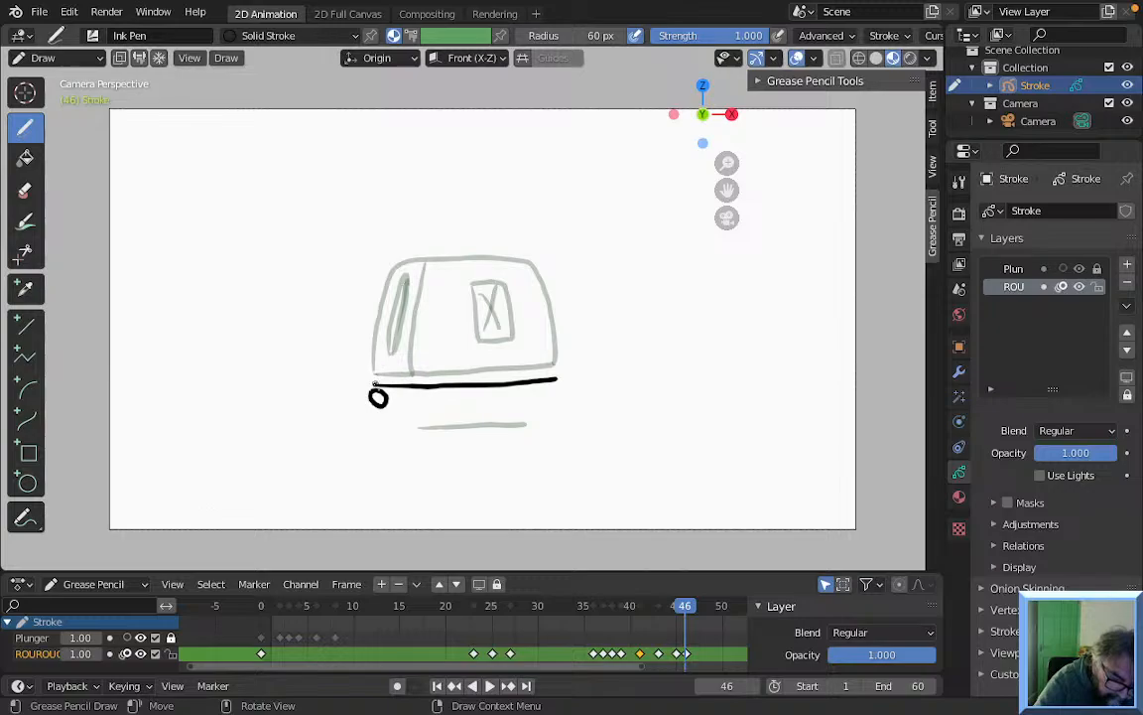
{"action": "mouse_move", "coordinate": [373, 349]}
{"action": "left_mouse_down"}
{"action": "mouse_move", "coordinate": [383, 289]}
{"action": "mouse_move", "coordinate": [457, 261]}
{"action": "mouse_move", "coordinate": [518, 263]}
{"action": "mouse_move", "coordinate": [558, 379]}
{"action": "left_mouse_up"}
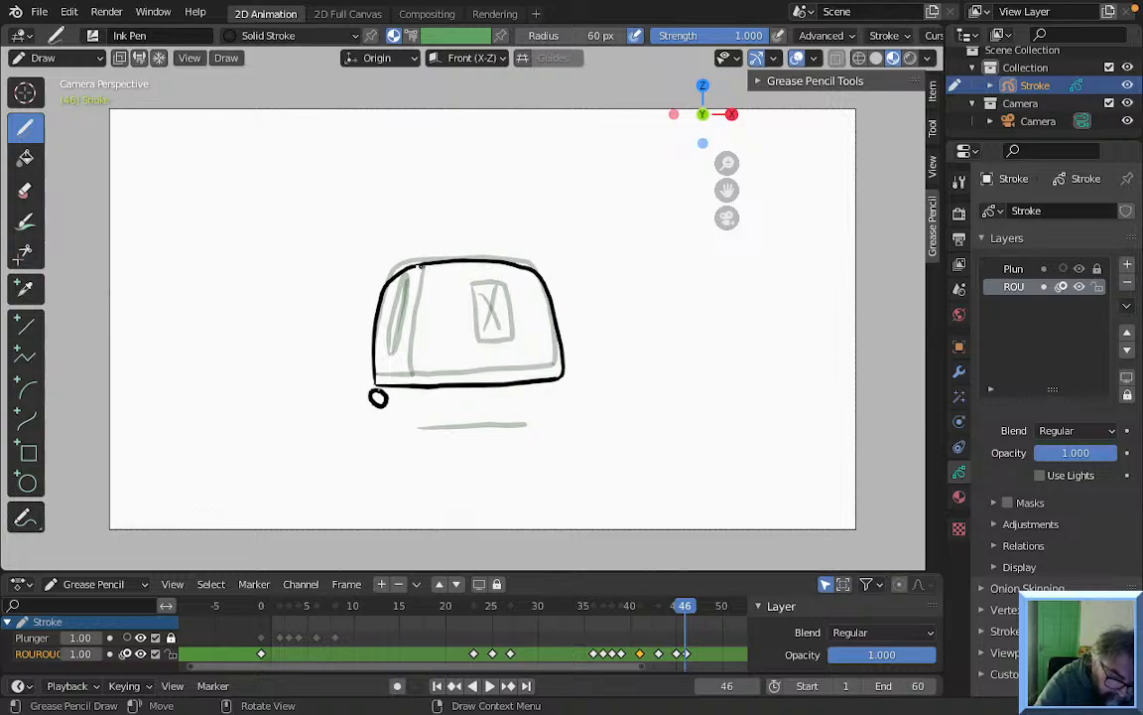
{"action": "mouse_move", "coordinate": [411, 313]}
{"action": "left_mouse_down"}
{"action": "mouse_move", "coordinate": [412, 381]}
{"action": "mouse_move", "coordinate": [399, 290]}
{"action": "mouse_move", "coordinate": [389, 345]}
{"action": "mouse_move", "coordinate": [399, 289]}
{"action": "mouse_move", "coordinate": [471, 347]}
{"action": "mouse_move", "coordinate": [513, 358]}
{"action": "mouse_move", "coordinate": [470, 294]}
{"action": "mouse_move", "coordinate": [504, 343]}
{"action": "mouse_move", "coordinate": [499, 302]}
{"action": "left_mouse_up"}
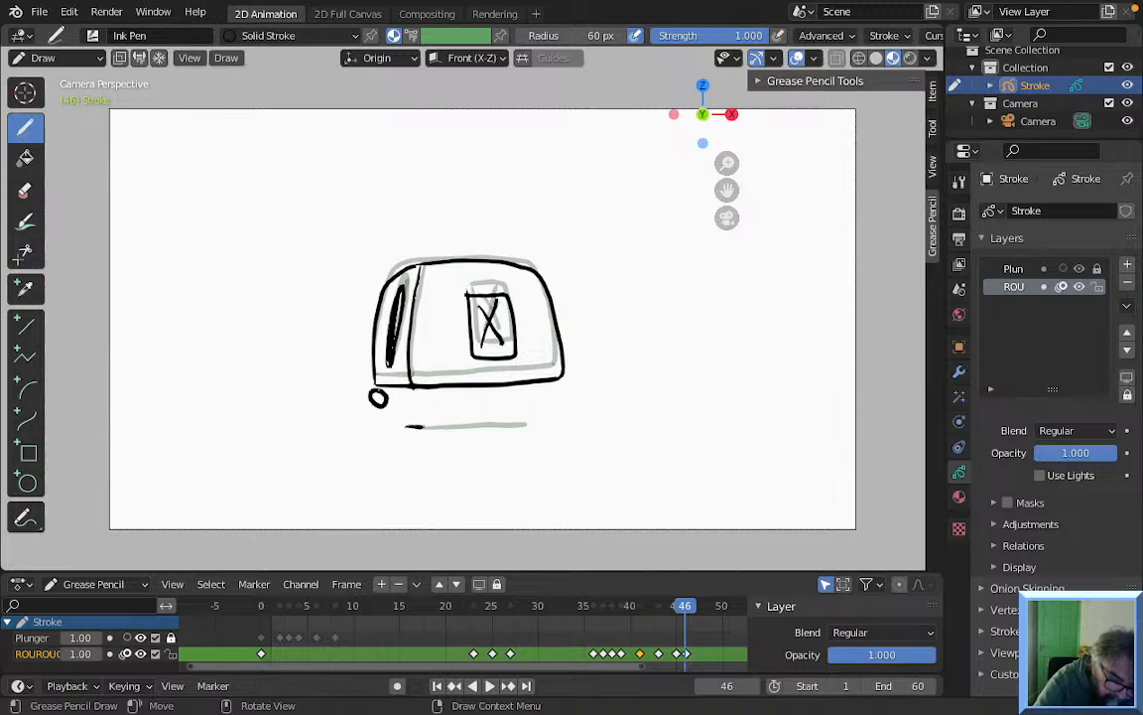
{"action": "left_click_drag", "start_coordinate": [467, 425], "coordinate": [523, 424]}
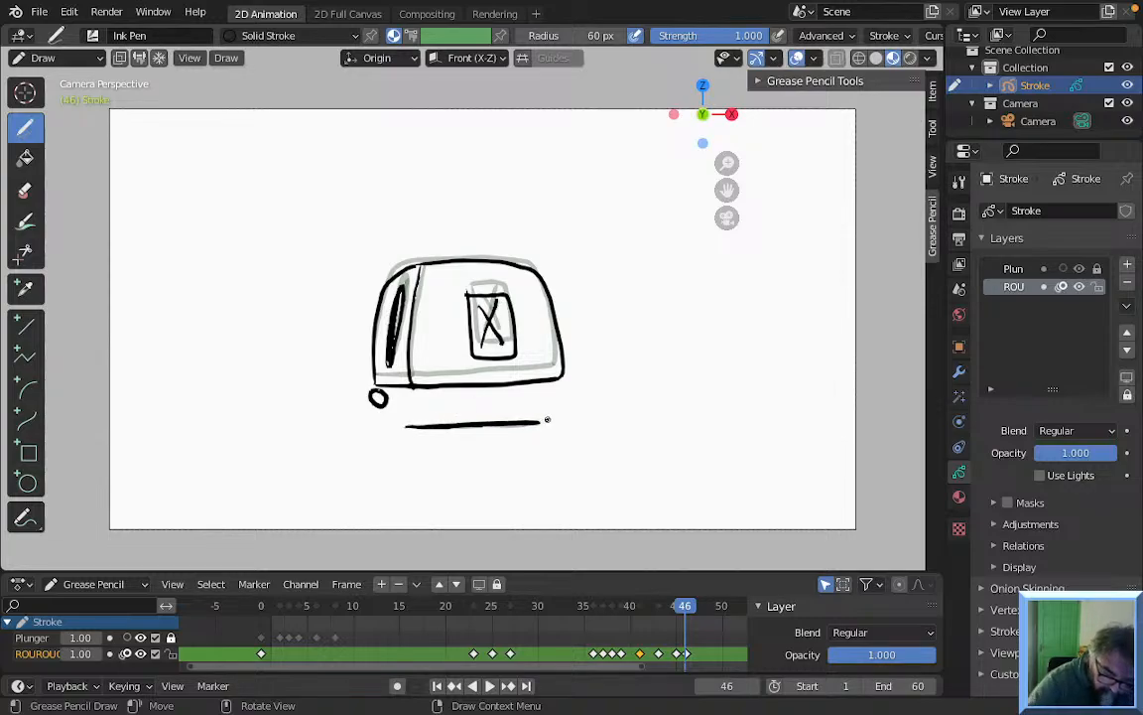
Draw the toaster lower and wider on frame 47, with its base at the plunger knob, plus the side edge, slot and X panel
{"action": "key", "text": "Right"}
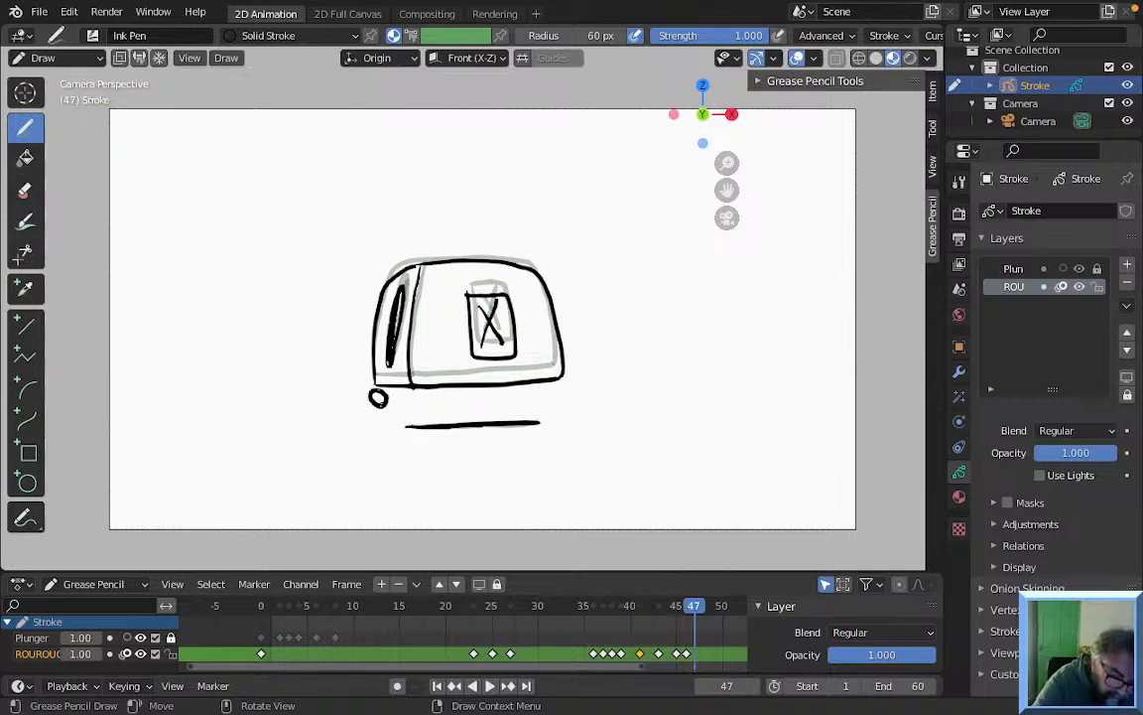
{"action": "left_click_drag", "start_coordinate": [378, 396], "coordinate": [379, 398]}
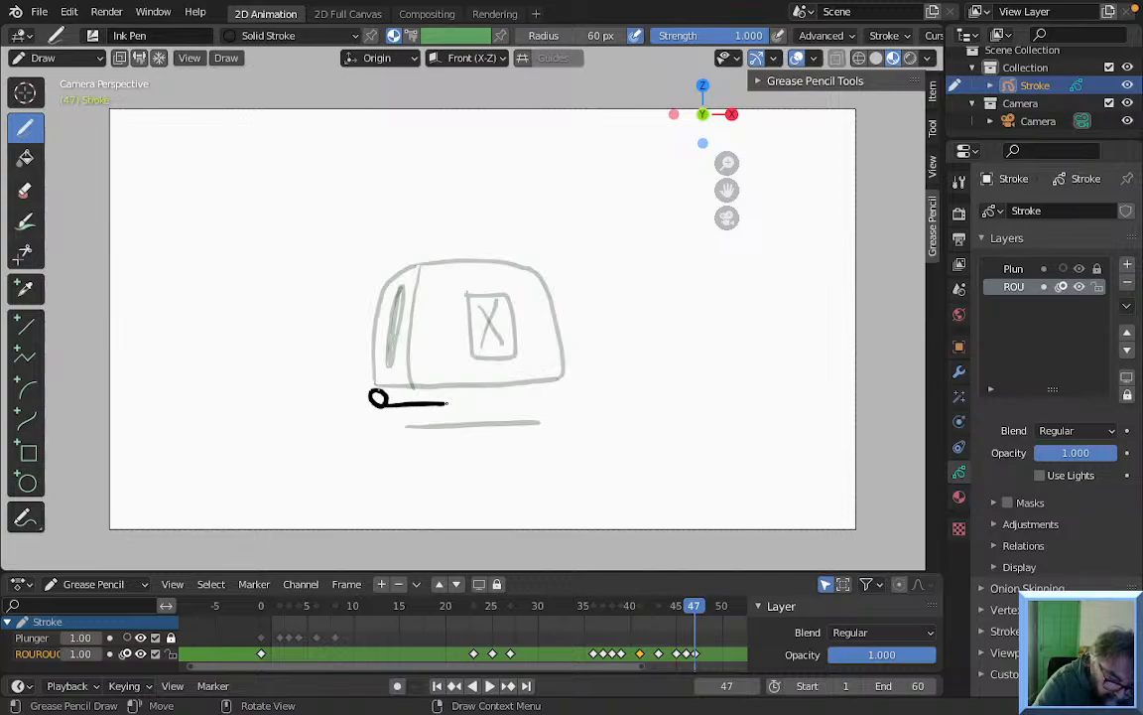
{"action": "left_click_drag", "start_coordinate": [448, 403], "coordinate": [553, 399]}
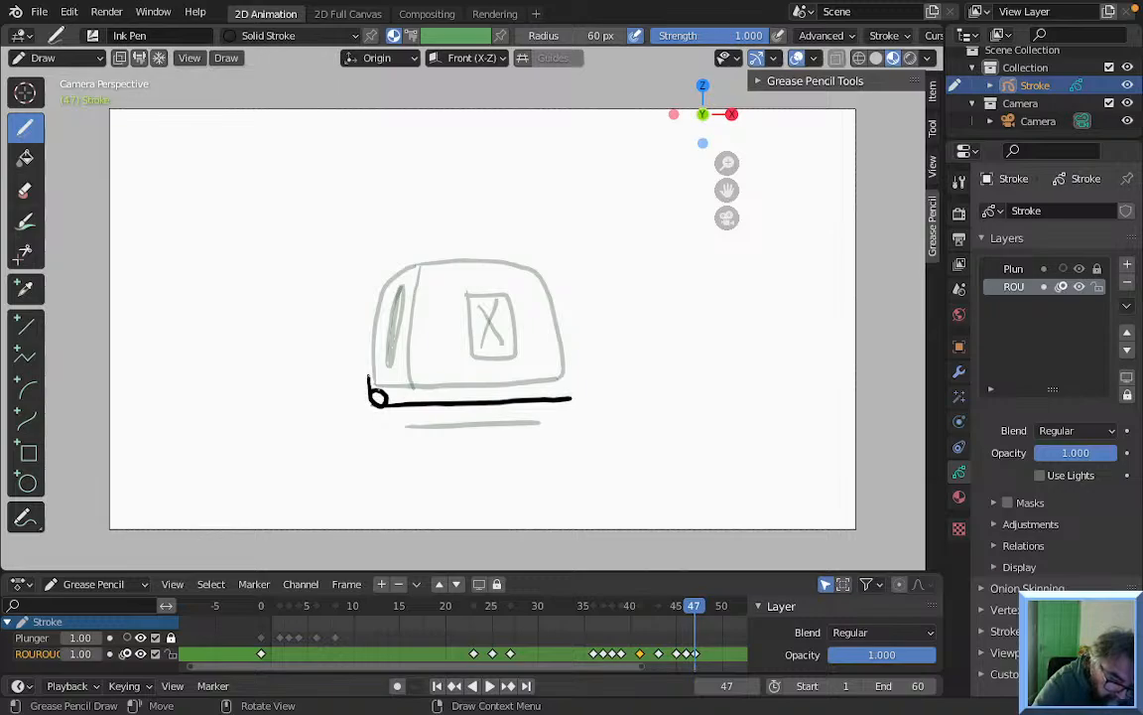
{"action": "left_click_drag", "start_coordinate": [369, 377], "coordinate": [374, 318]}
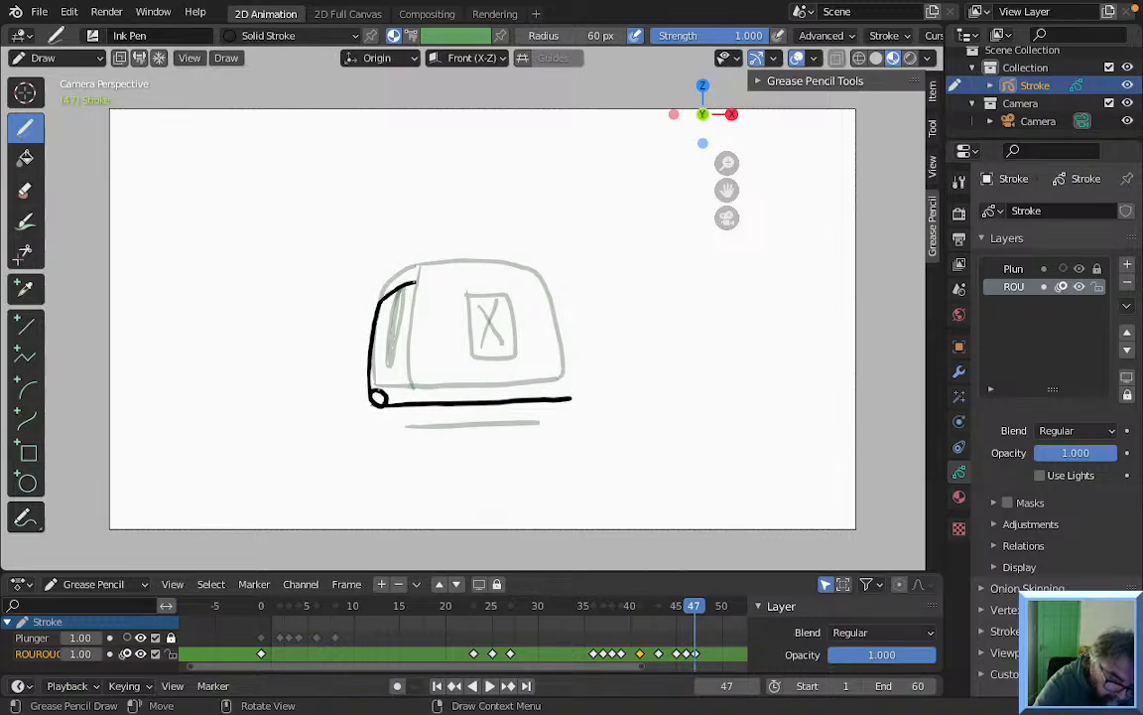
{"action": "mouse_move", "coordinate": [415, 283]}
{"action": "left_mouse_down"}
{"action": "mouse_move", "coordinate": [528, 282]}
{"action": "mouse_move", "coordinate": [562, 330]}
{"action": "mouse_move", "coordinate": [572, 395]}
{"action": "left_mouse_up"}
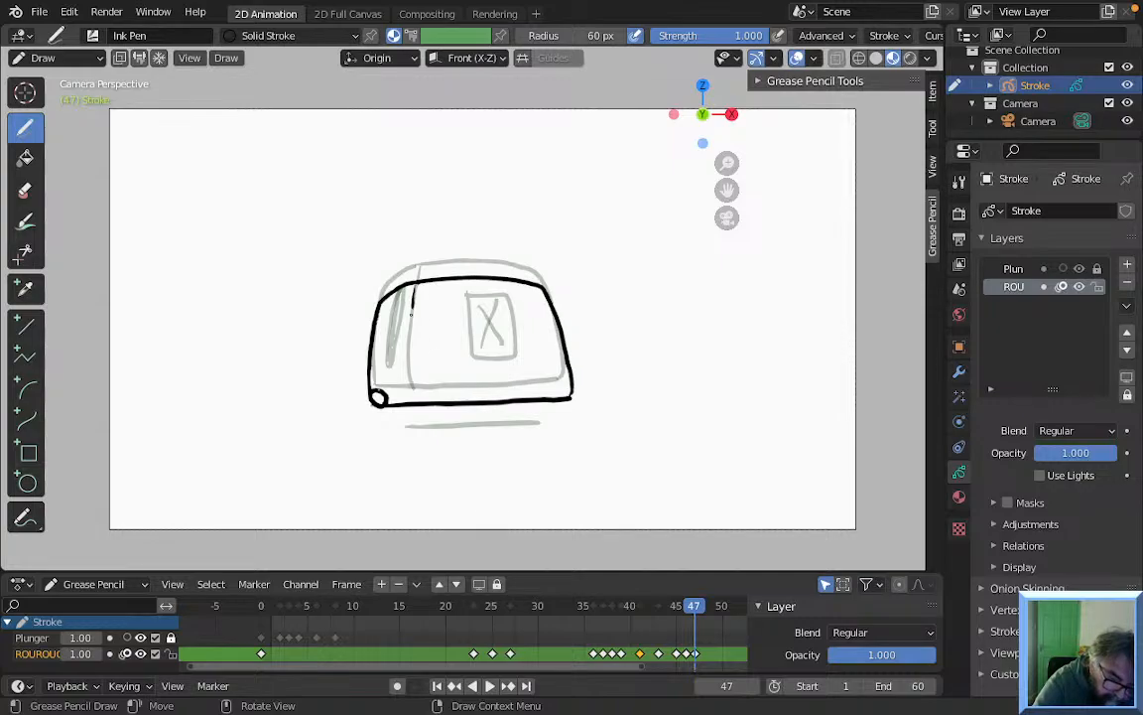
{"action": "mouse_move", "coordinate": [410, 313]}
{"action": "left_mouse_down"}
{"action": "mouse_move", "coordinate": [409, 393]}
{"action": "mouse_move", "coordinate": [390, 298]}
{"action": "mouse_move", "coordinate": [387, 380]}
{"action": "mouse_move", "coordinate": [396, 337]}
{"action": "left_mouse_up"}
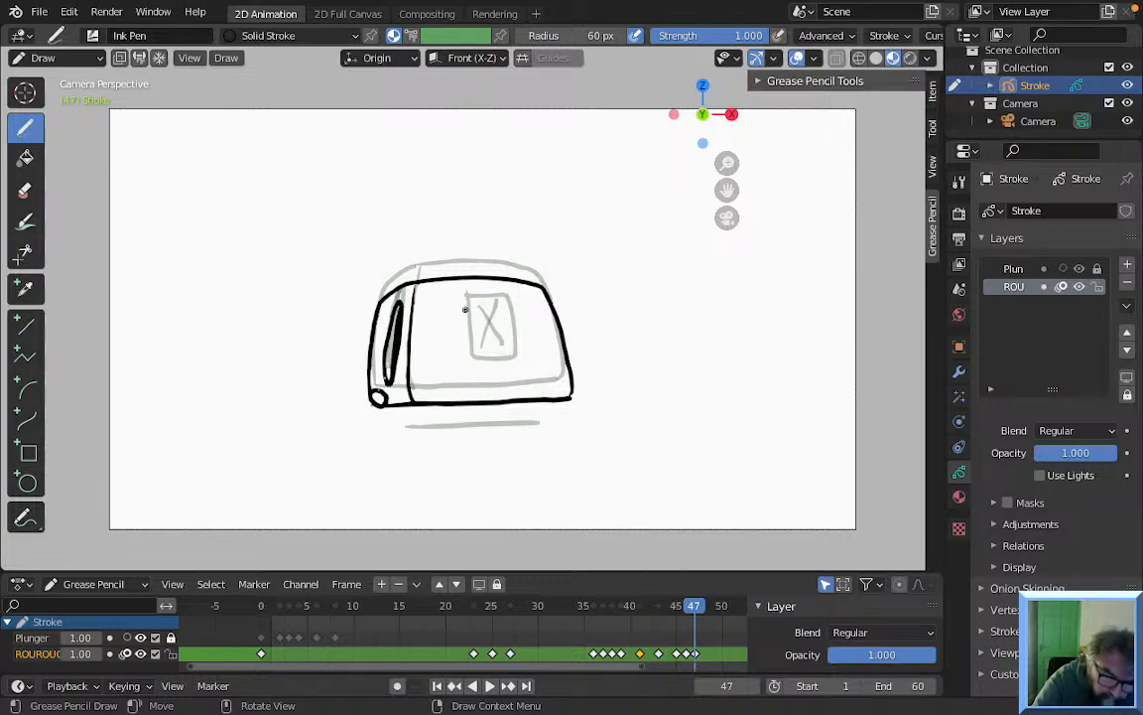
{"action": "mouse_move", "coordinate": [465, 310]}
{"action": "left_mouse_down"}
{"action": "mouse_move", "coordinate": [467, 353]}
{"action": "mouse_move", "coordinate": [520, 307]}
{"action": "mouse_move", "coordinate": [466, 304]}
{"action": "mouse_move", "coordinate": [506, 363]}
{"action": "mouse_move", "coordinate": [508, 308]}
{"action": "left_mouse_up"}
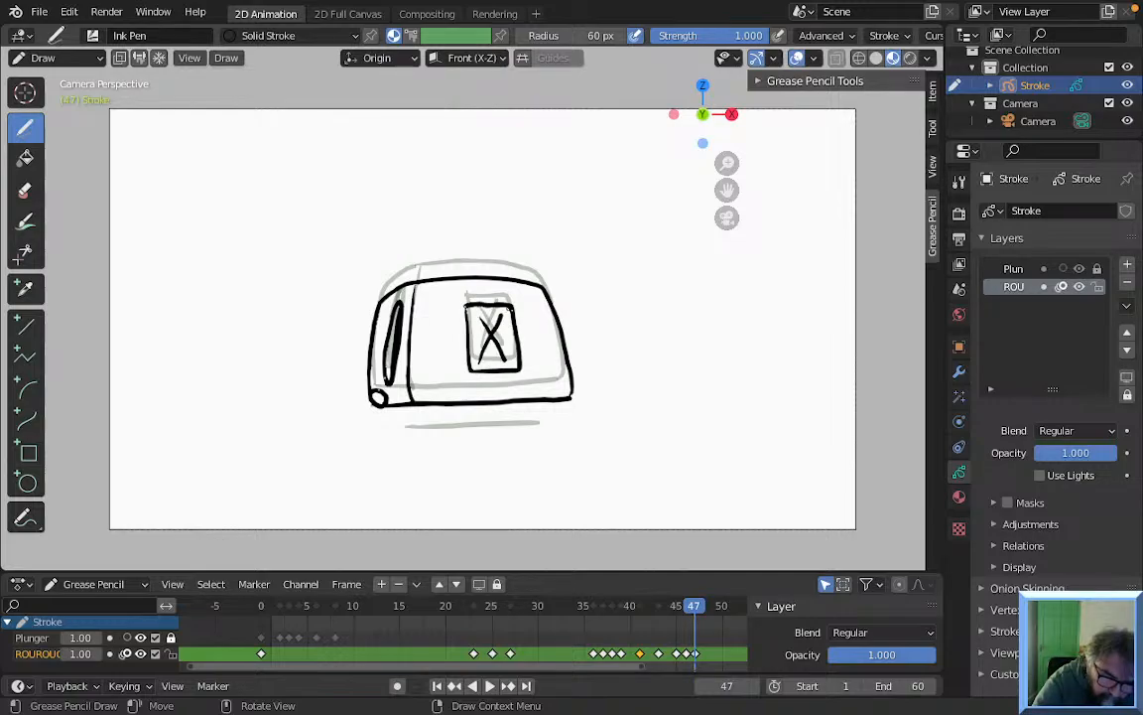
Compare frame 47 with the preceding jump frames and draw a longer ground line beneath the toaster on frame 47
{"action": "key", "text": "Left"}
{"action": "key", "text": "Left"}
{"action": "key", "text": "Left"}
{"action": "key", "text": "Right"}
{"action": "key", "text": "Right"}
{"action": "key", "text": "Right"}
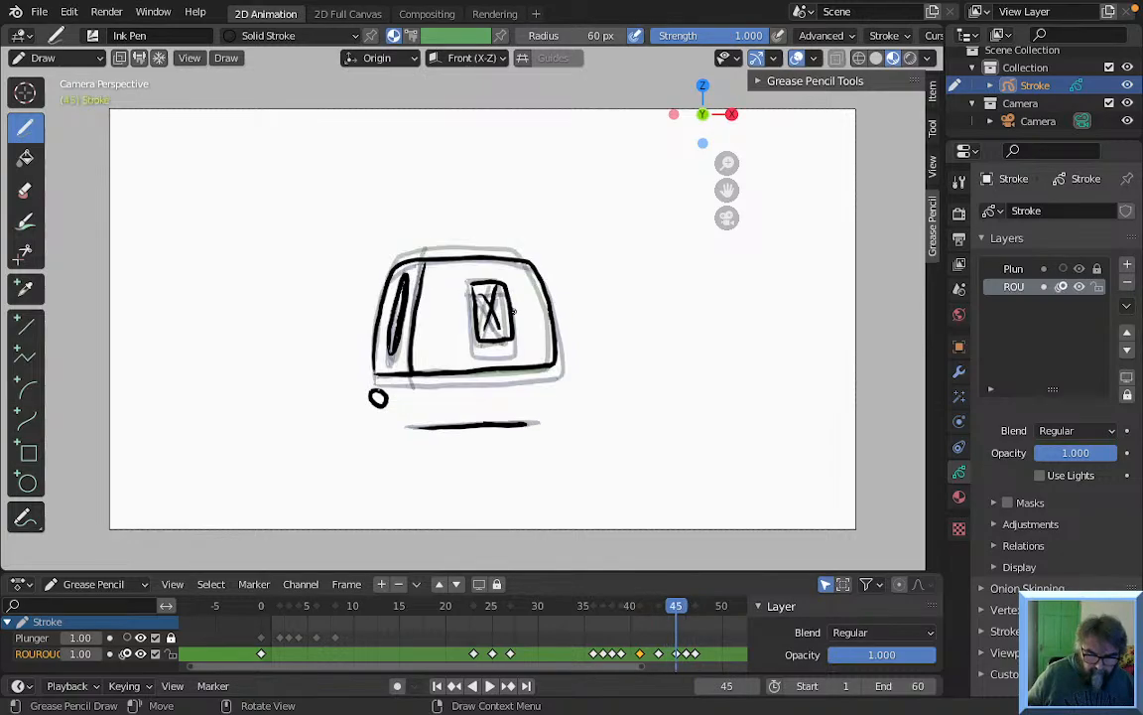
{"action": "key", "text": "Left"}
{"action": "key", "text": "Right"}
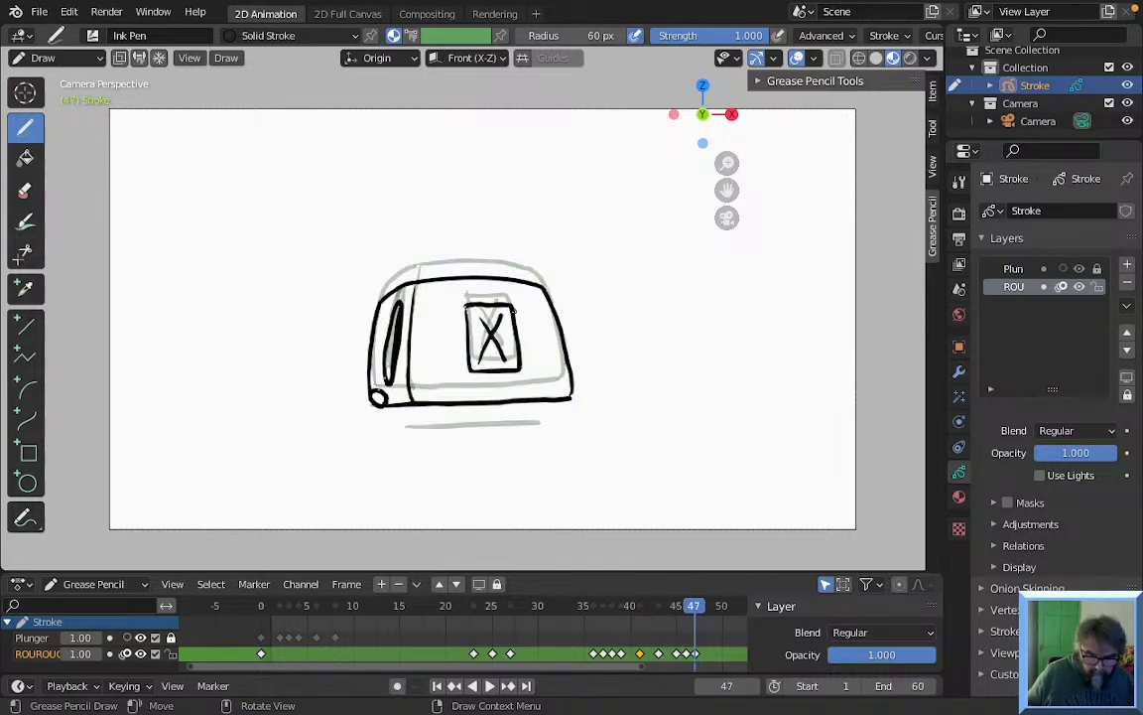
{"action": "key", "text": "Left"}
{"action": "key", "text": "Right"}
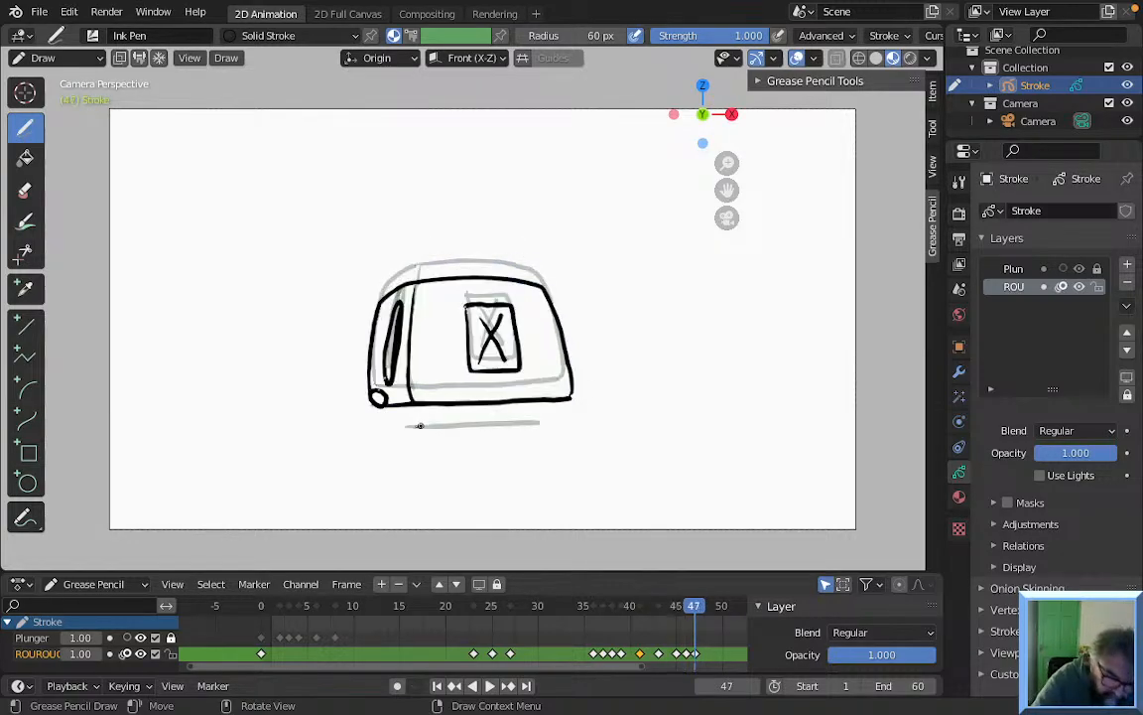
{"action": "left_click_drag", "start_coordinate": [409, 427], "coordinate": [524, 422]}
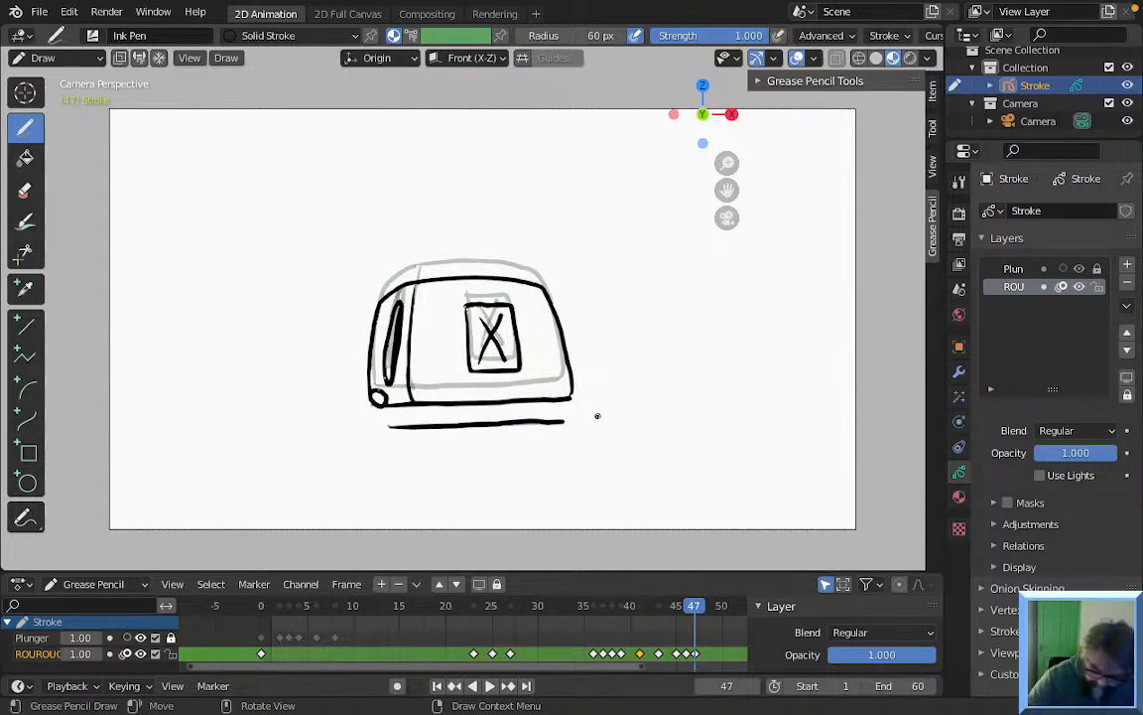
Copy the toaster's keyframe at frame 0 and paste it at frame 48 on the rough layer
{"action": "key", "text": "Right"}
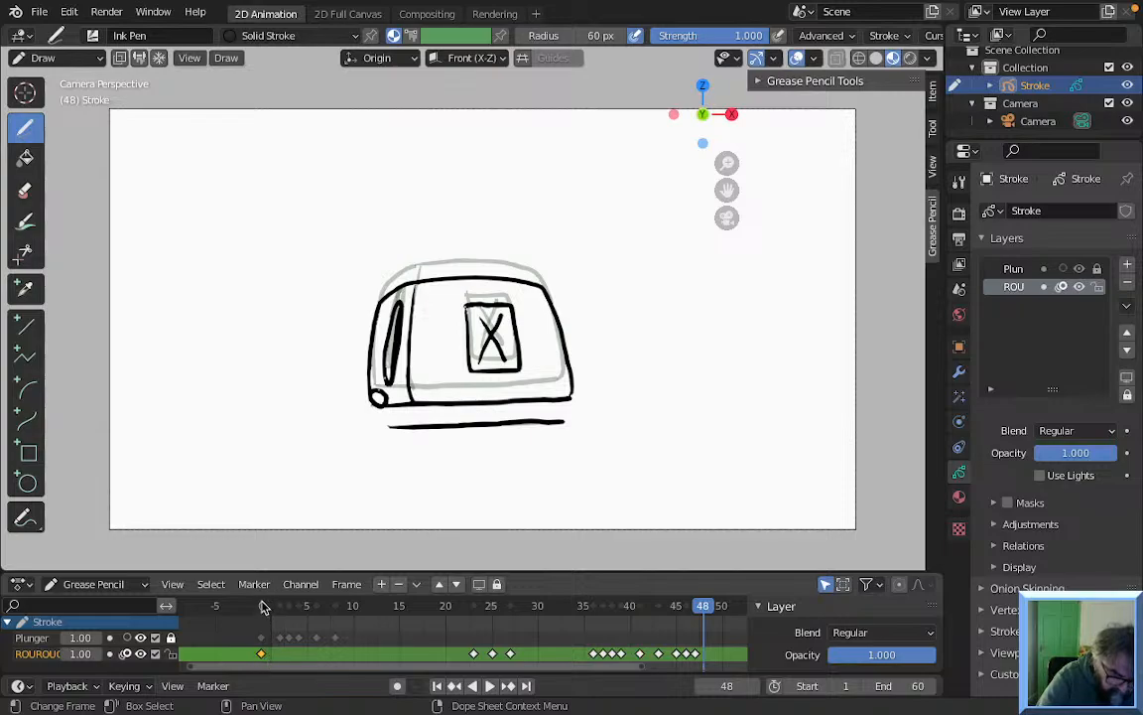
{"action": "left_click", "coordinate": [263, 662]}
{"action": "right_click", "coordinate": [263, 657]}
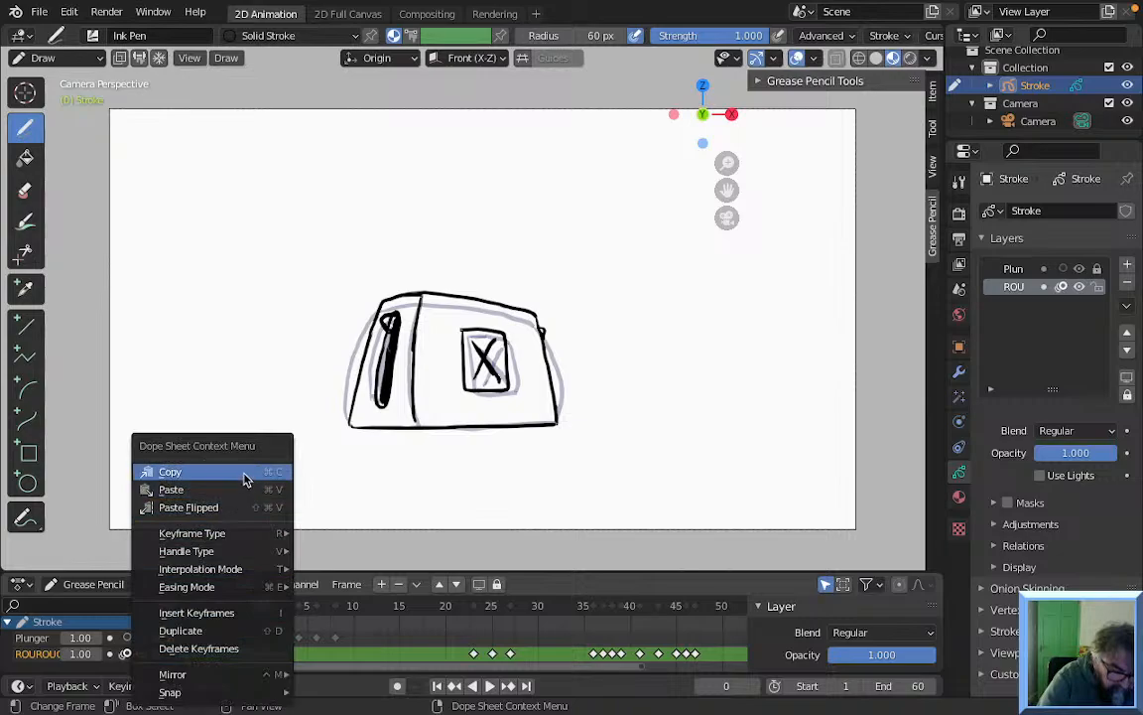
{"action": "left_click", "coordinate": [209, 474]}
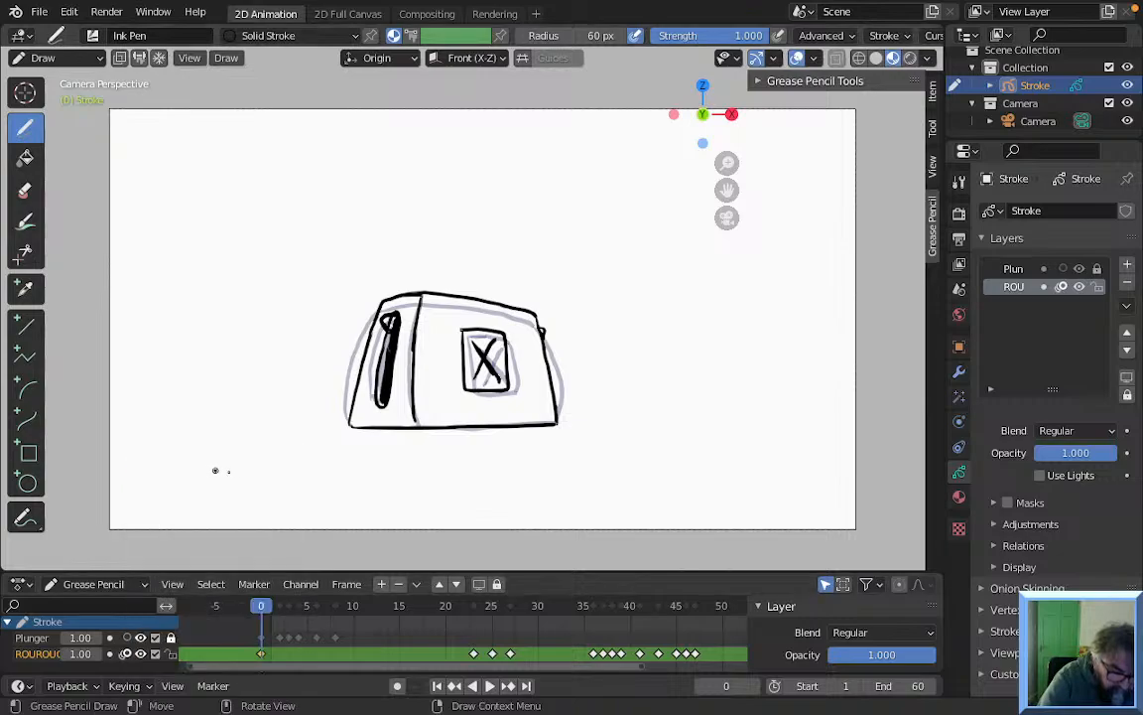
{"action": "left_click", "coordinate": [698, 606]}
{"action": "left_click_drag", "start_coordinate": [698, 609], "coordinate": [704, 626]}
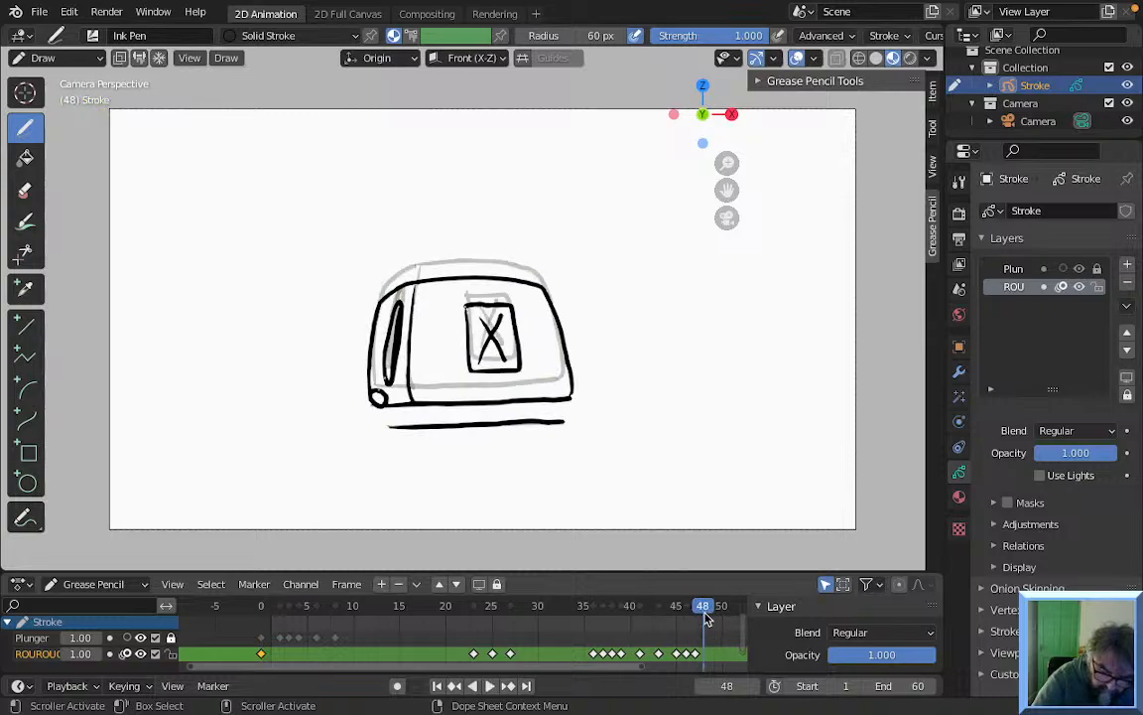
{"action": "right_click", "coordinate": [705, 652]}
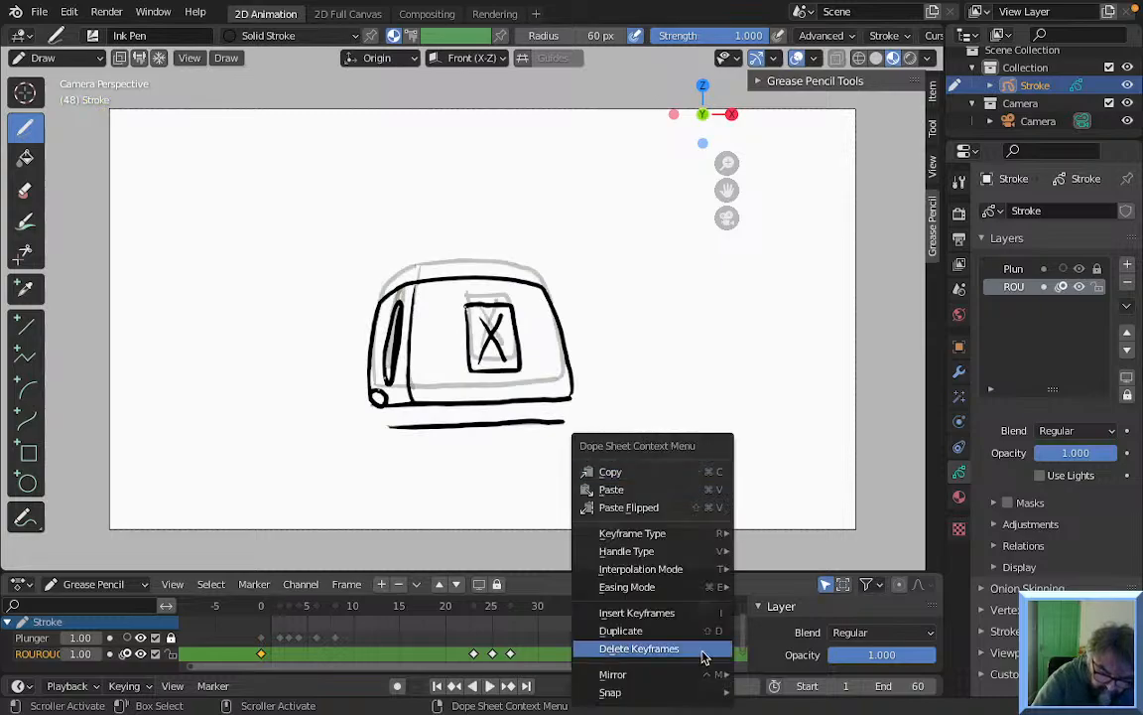
{"action": "left_click", "coordinate": [654, 489]}
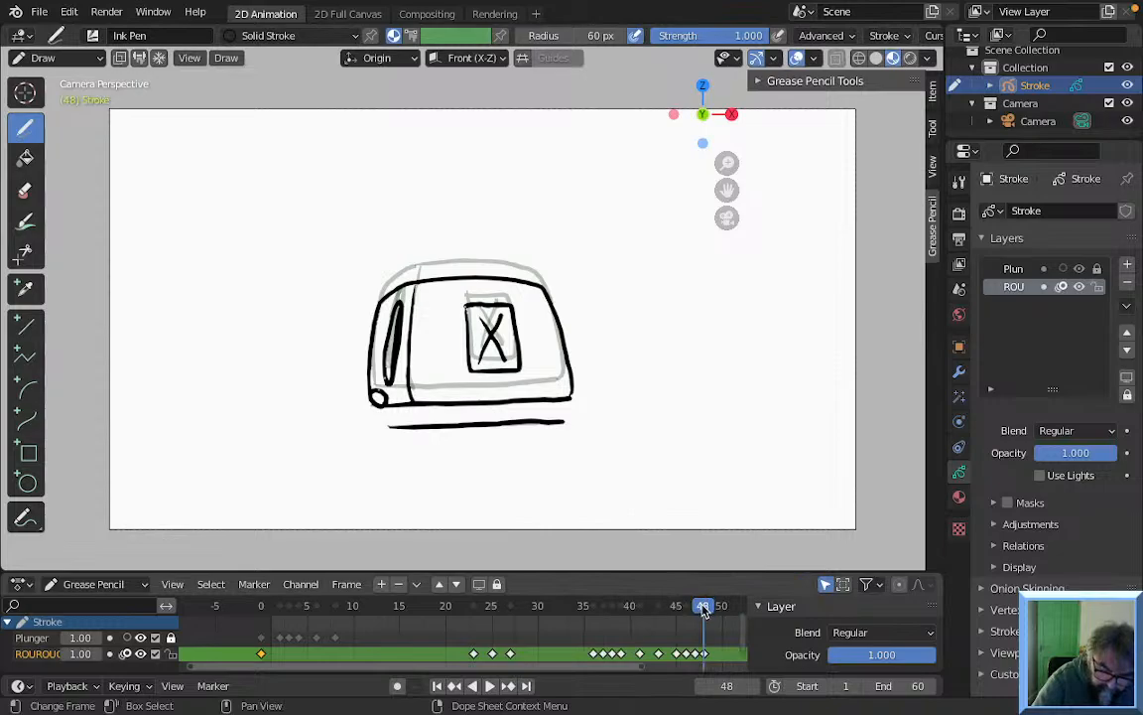
{"action": "mouse_move", "coordinate": [703, 608]}
{"action": "left_mouse_down"}
{"action": "mouse_move", "coordinate": [694, 611]}
{"action": "mouse_move", "coordinate": [712, 611]}
{"action": "mouse_move", "coordinate": [697, 617]}
{"action": "mouse_move", "coordinate": [723, 605]}
{"action": "mouse_move", "coordinate": [682, 620]}
{"action": "mouse_move", "coordinate": [417, 615]}
{"action": "mouse_move", "coordinate": [723, 625]}
{"action": "mouse_move", "coordinate": [705, 627]}
{"action": "left_mouse_up"}
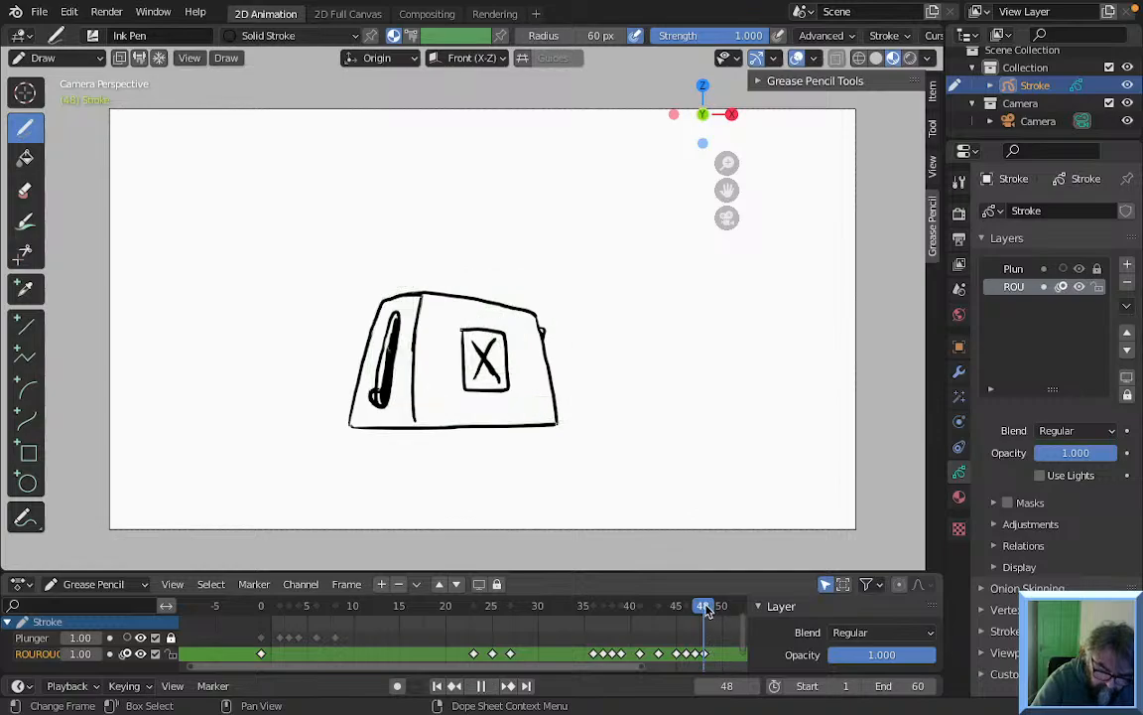
Paste the copied resting toaster keyframe at frame 49 as well
{"action": "key", "text": "Right"}
{"action": "right_click", "coordinate": [713, 658]}
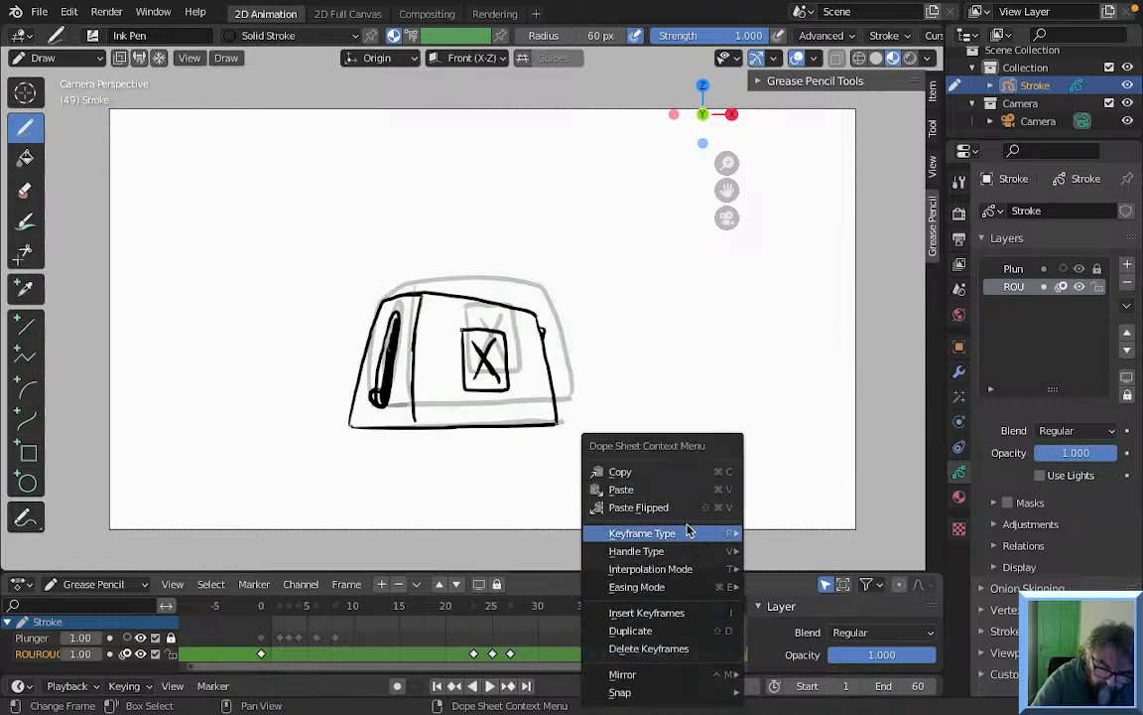
{"action": "left_click", "coordinate": [679, 488]}
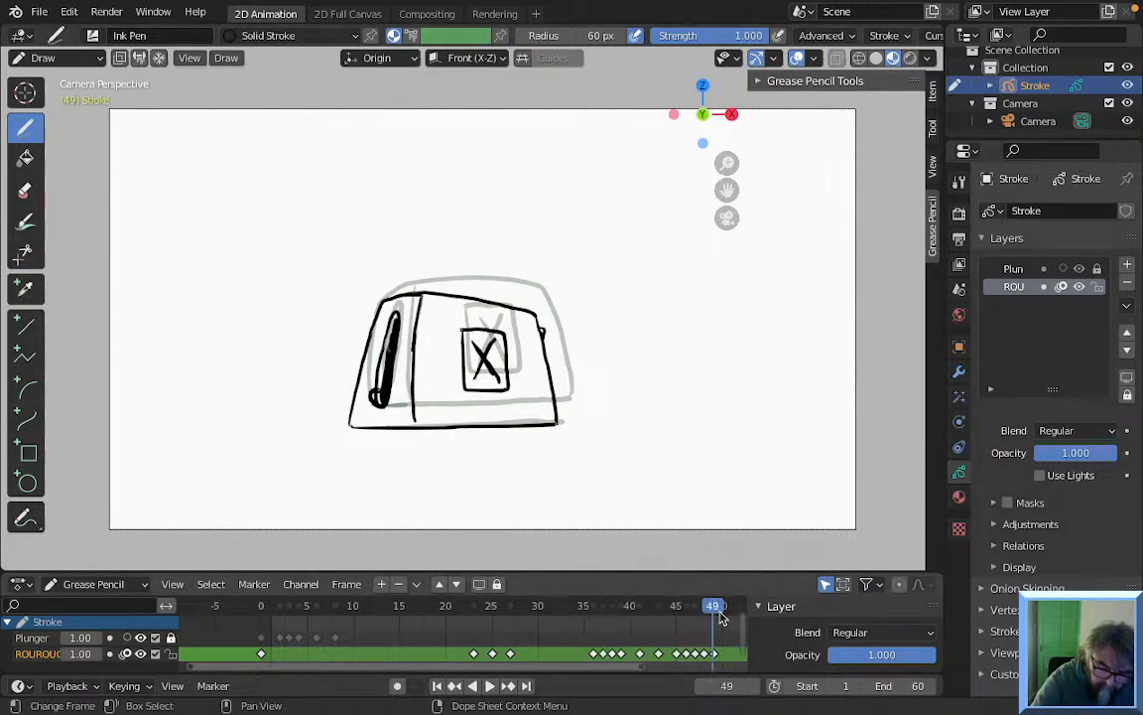
Play the animation and scrub through frames 47 to 49 to check the timing of the landing
{"action": "mouse_move", "coordinate": [714, 613]}
{"action": "left_mouse_down"}
{"action": "mouse_move", "coordinate": [694, 615]}
{"action": "mouse_move", "coordinate": [727, 613]}
{"action": "mouse_move", "coordinate": [651, 613]}
{"action": "mouse_move", "coordinate": [734, 625]}
{"action": "mouse_move", "coordinate": [660, 621]}
{"action": "mouse_move", "coordinate": [723, 644]}
{"action": "mouse_move", "coordinate": [705, 635]}
{"action": "mouse_move", "coordinate": [706, 615]}
{"action": "left_mouse_up"}
{"action": "key", "text": "space"}
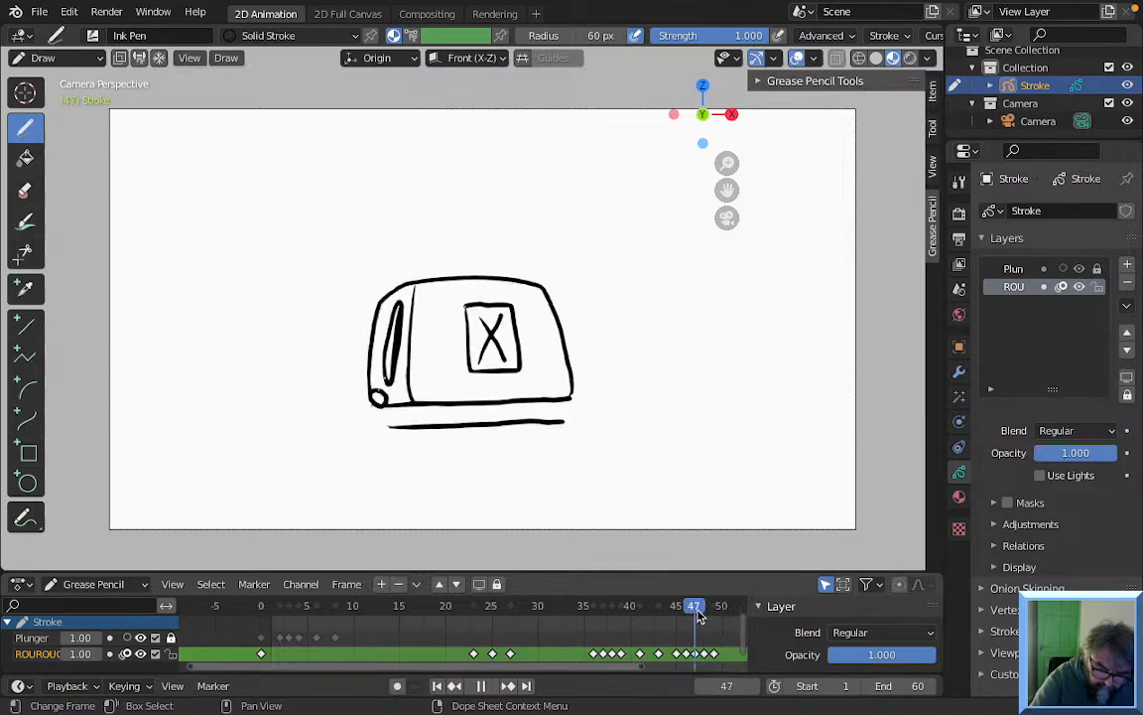
{"action": "key", "text": "space"}
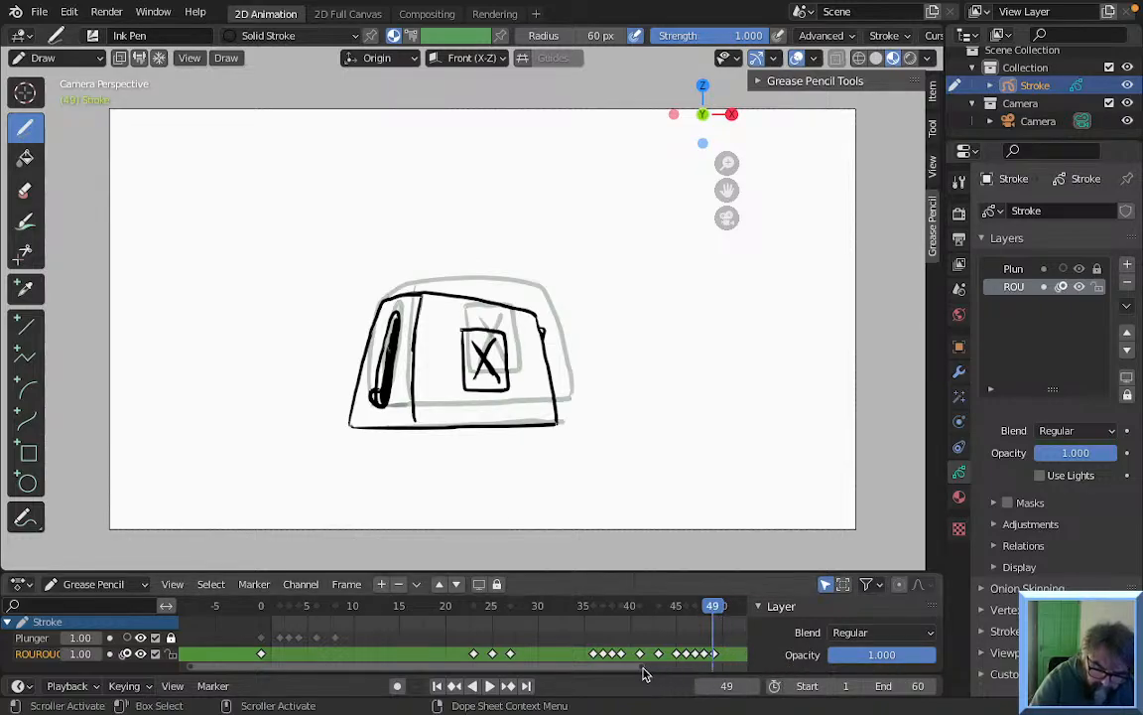
{"action": "mouse_move", "coordinate": [638, 667]}
{"action": "left_mouse_down"}
{"action": "mouse_move", "coordinate": [617, 670]}
{"action": "mouse_move", "coordinate": [682, 665]}
{"action": "left_mouse_up"}
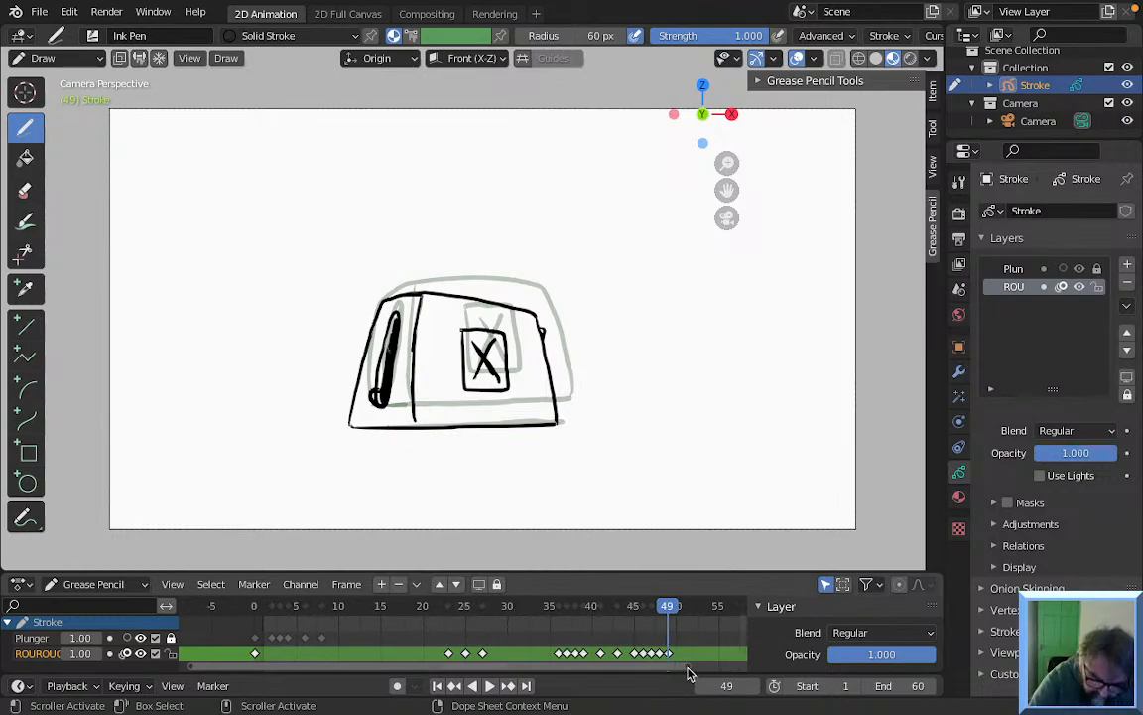
{"action": "mouse_move", "coordinate": [687, 667]}
{"action": "left_mouse_down"}
{"action": "mouse_move", "coordinate": [713, 672]}
{"action": "mouse_move", "coordinate": [575, 675]}
{"action": "mouse_move", "coordinate": [668, 671]}
{"action": "left_mouse_up"}
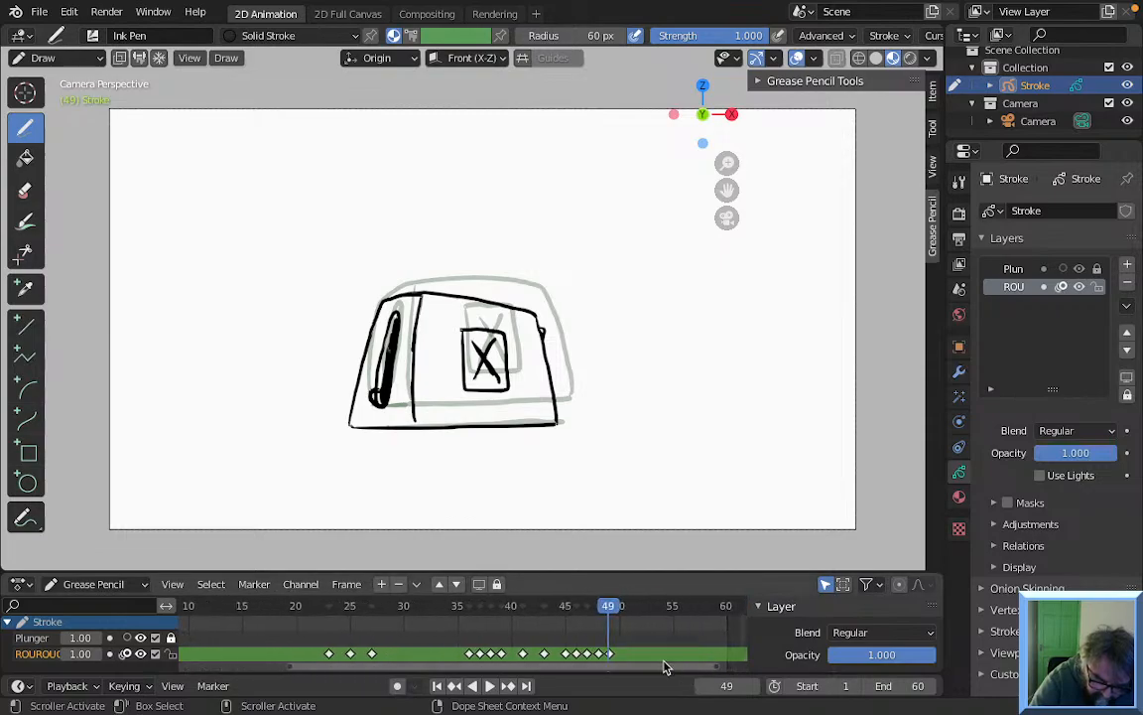
{"action": "left_click", "coordinate": [599, 606]}
{"action": "mouse_move", "coordinate": [599, 610]}
{"action": "left_mouse_down"}
{"action": "mouse_move", "coordinate": [676, 614]}
{"action": "mouse_move", "coordinate": [617, 612]}
{"action": "left_mouse_up"}
{"action": "left_click_drag", "start_coordinate": [617, 611], "coordinate": [590, 609]}
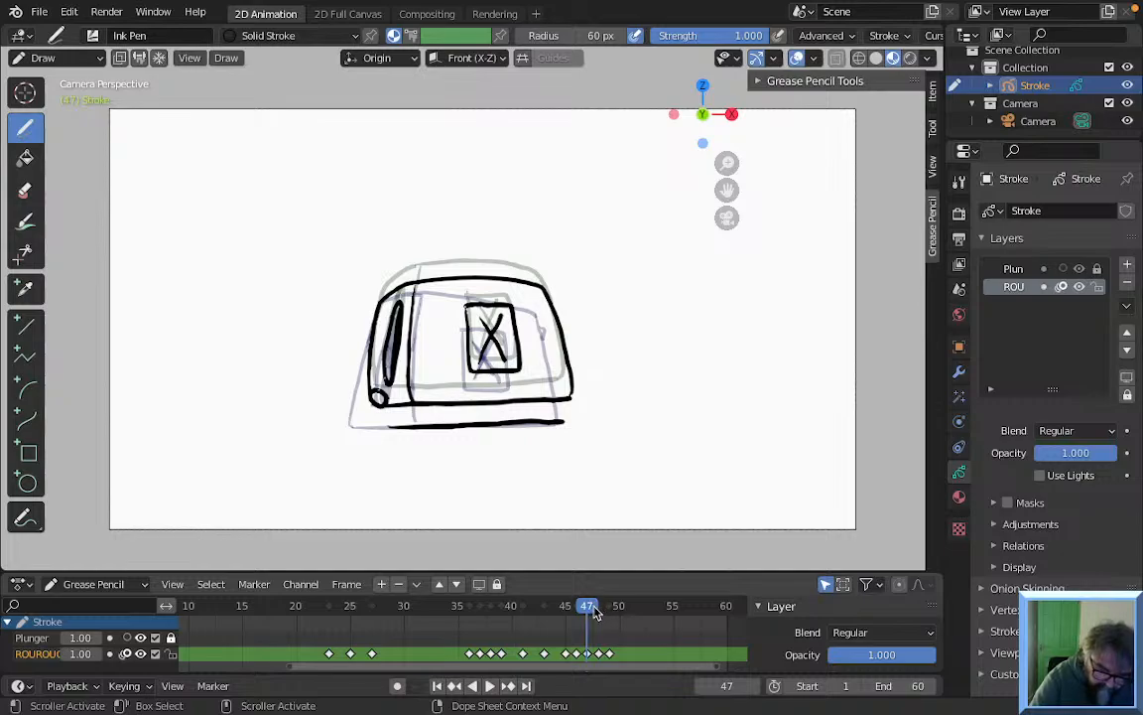
{"action": "key", "text": "space"}
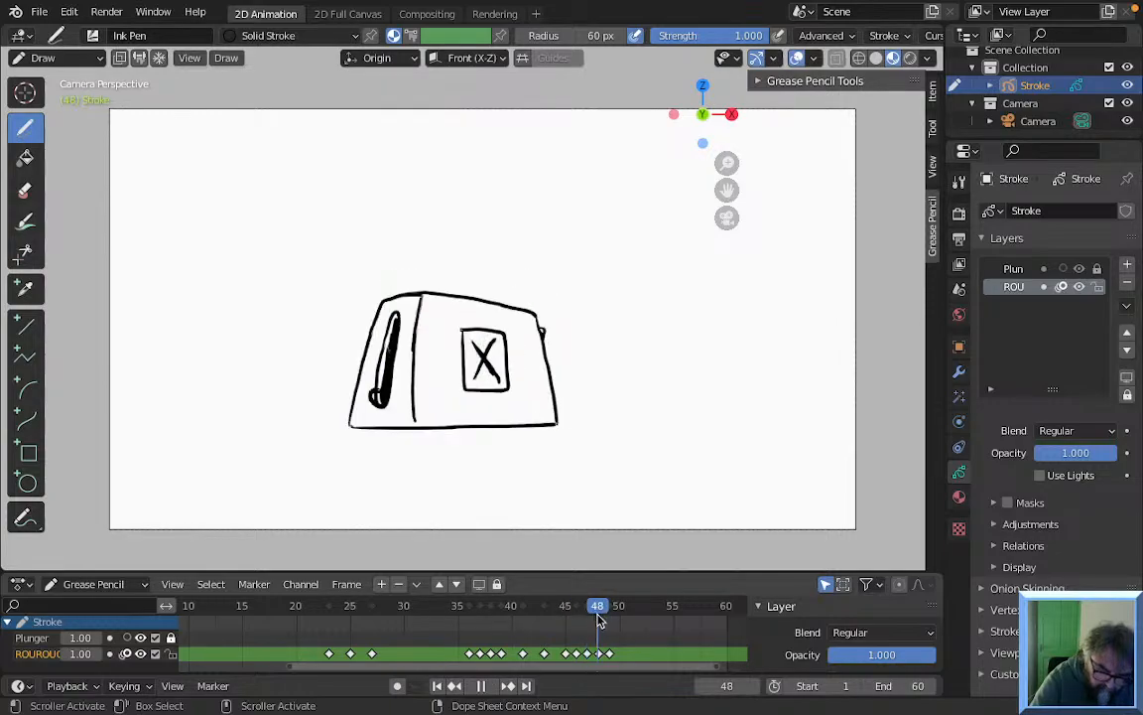
Delete the rough layer's keyframe at frame 48 and check the change from frame 47 to 49
{"action": "mouse_move", "coordinate": [597, 614]}
{"action": "left_mouse_down"}
{"action": "mouse_move", "coordinate": [613, 620]}
{"action": "mouse_move", "coordinate": [598, 617]}
{"action": "left_mouse_up"}
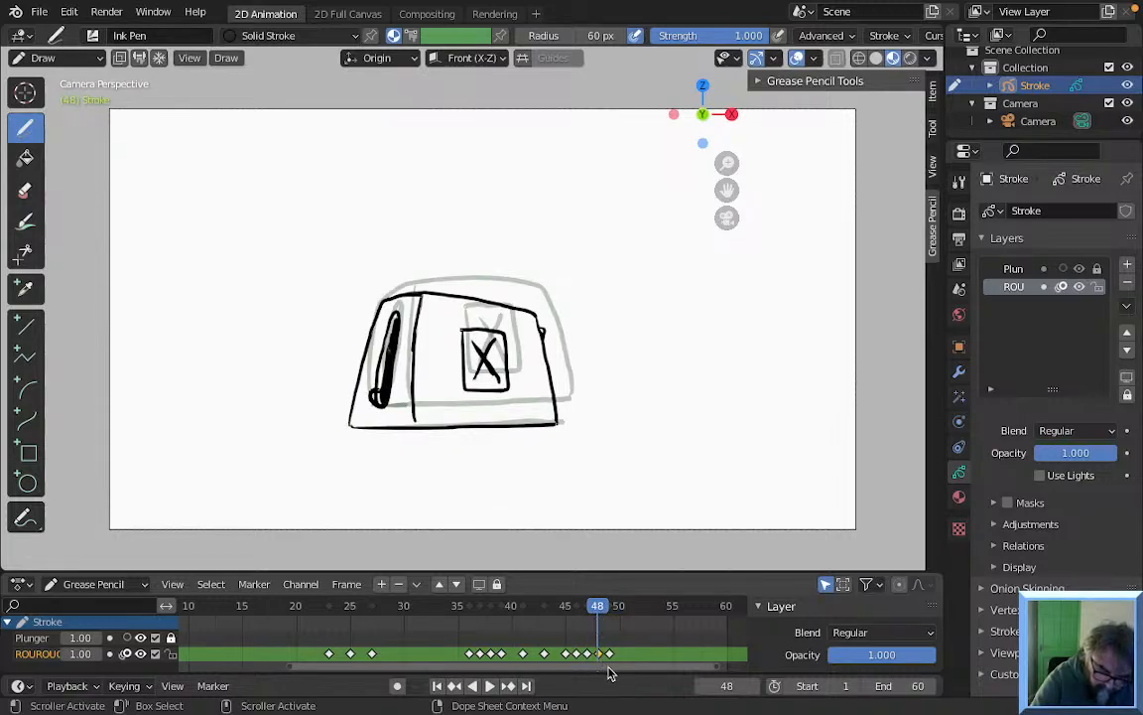
{"action": "key", "text": "x"}
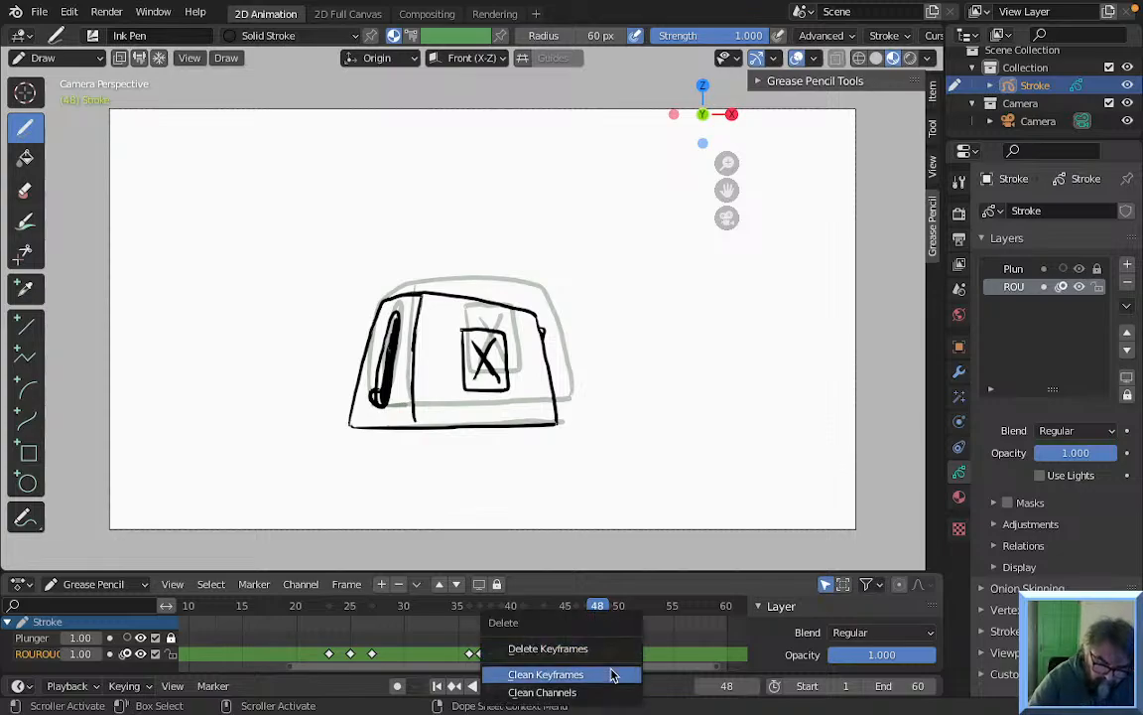
{"action": "left_click", "coordinate": [547, 648]}
{"action": "mouse_move", "coordinate": [593, 610]}
{"action": "left_mouse_down"}
{"action": "mouse_move", "coordinate": [586, 616]}
{"action": "mouse_move", "coordinate": [607, 616]}
{"action": "mouse_move", "coordinate": [597, 617]}
{"action": "left_mouse_up"}
{"action": "mouse_move", "coordinate": [607, 616]}
{"action": "left_mouse_down"}
{"action": "mouse_move", "coordinate": [480, 624]}
{"action": "mouse_move", "coordinate": [565, 629]}
{"action": "mouse_move", "coordinate": [412, 625]}
{"action": "mouse_move", "coordinate": [627, 648]}
{"action": "mouse_move", "coordinate": [612, 643]}
{"action": "left_mouse_up"}
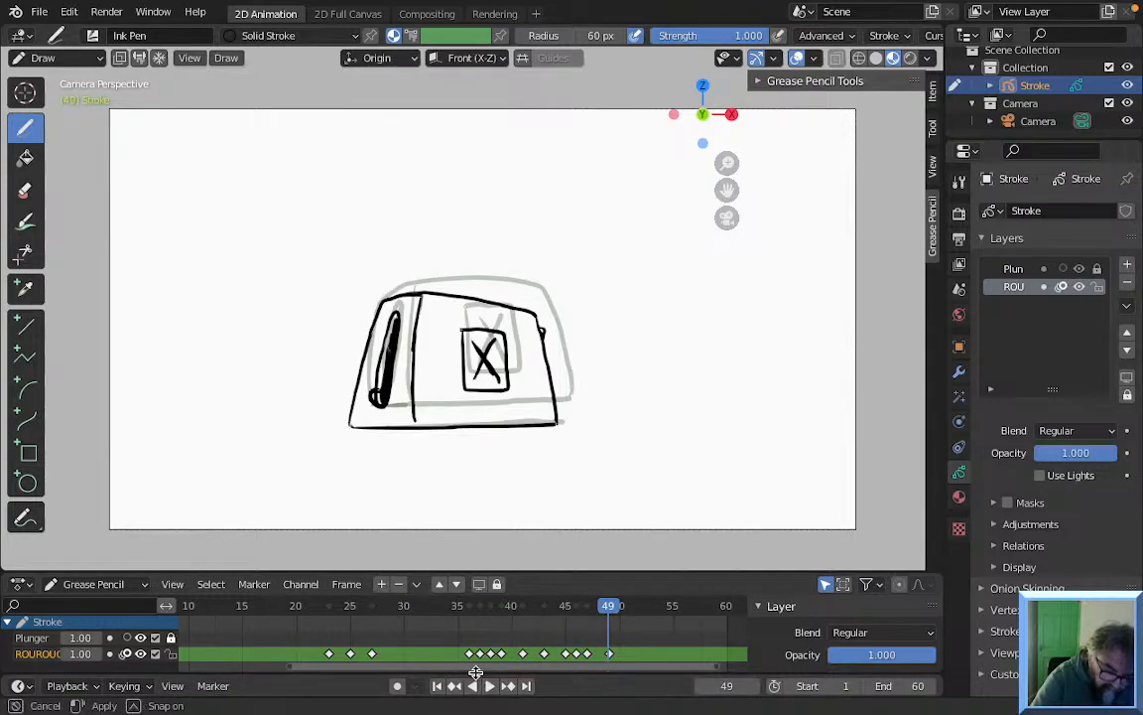
Compare the toaster's resting position at frame 0 with the falling drawings from frame 45 to the landing
{"action": "left_click_drag", "start_coordinate": [471, 667], "coordinate": [357, 670]}
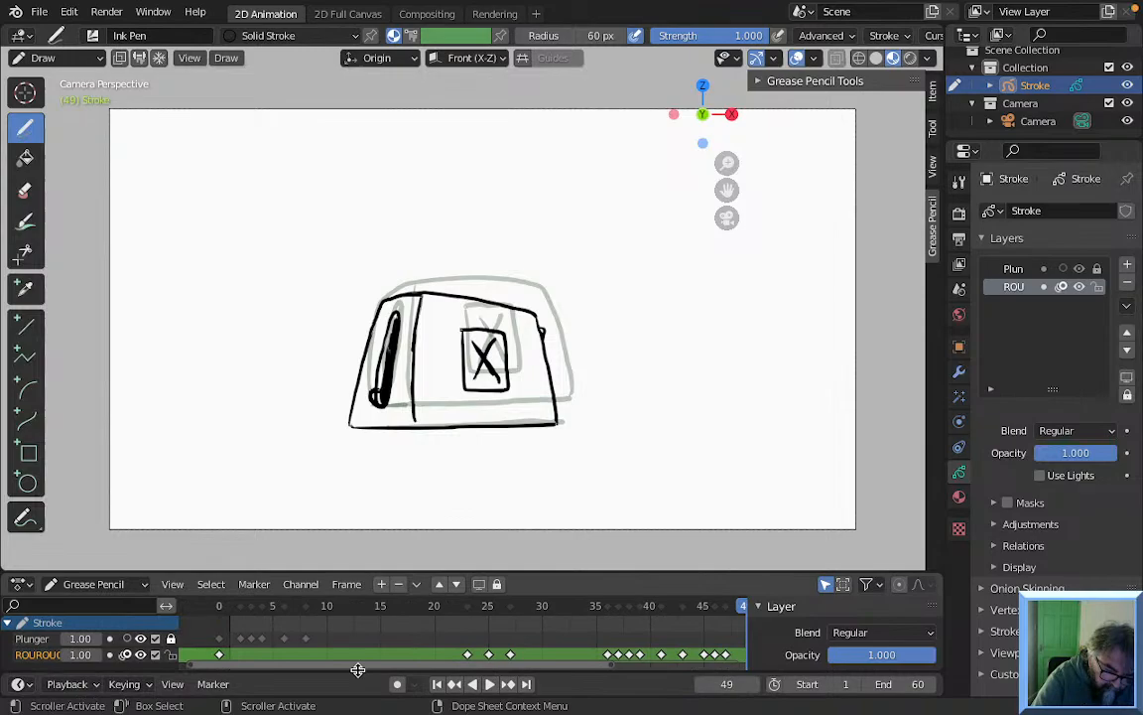
{"action": "left_click", "coordinate": [221, 608]}
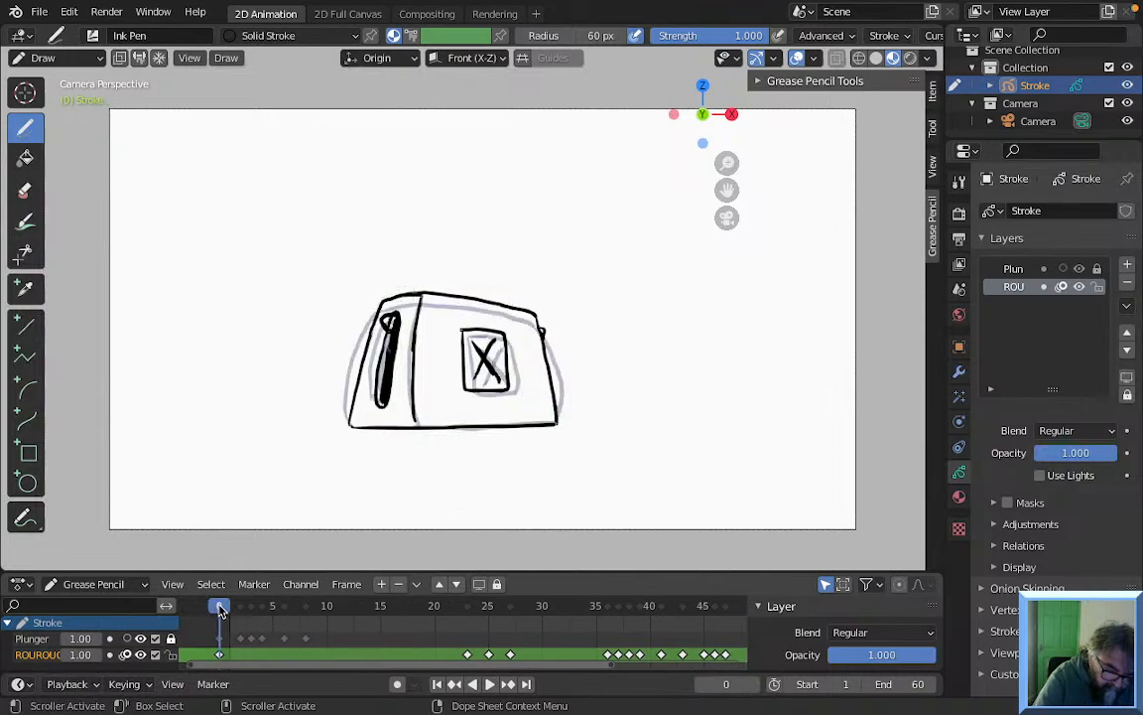
{"action": "left_click", "coordinate": [702, 607]}
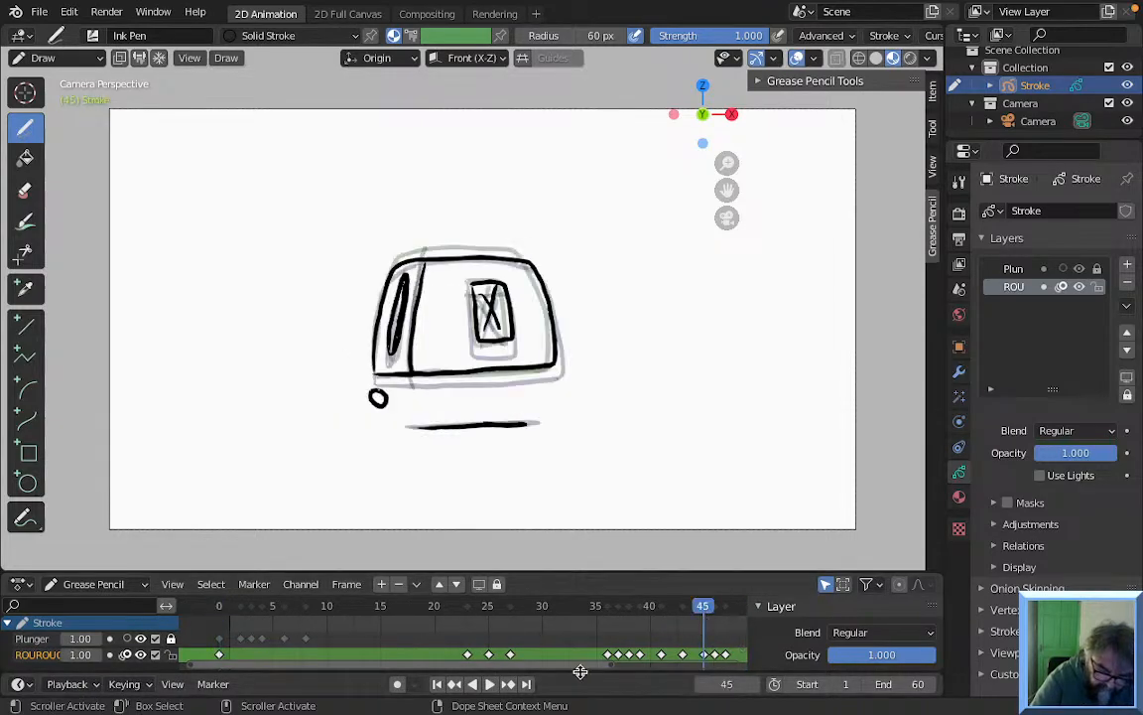
{"action": "left_click_drag", "start_coordinate": [590, 665], "coordinate": [677, 665]}
{"action": "left_click_drag", "start_coordinate": [594, 609], "coordinate": [617, 619]}
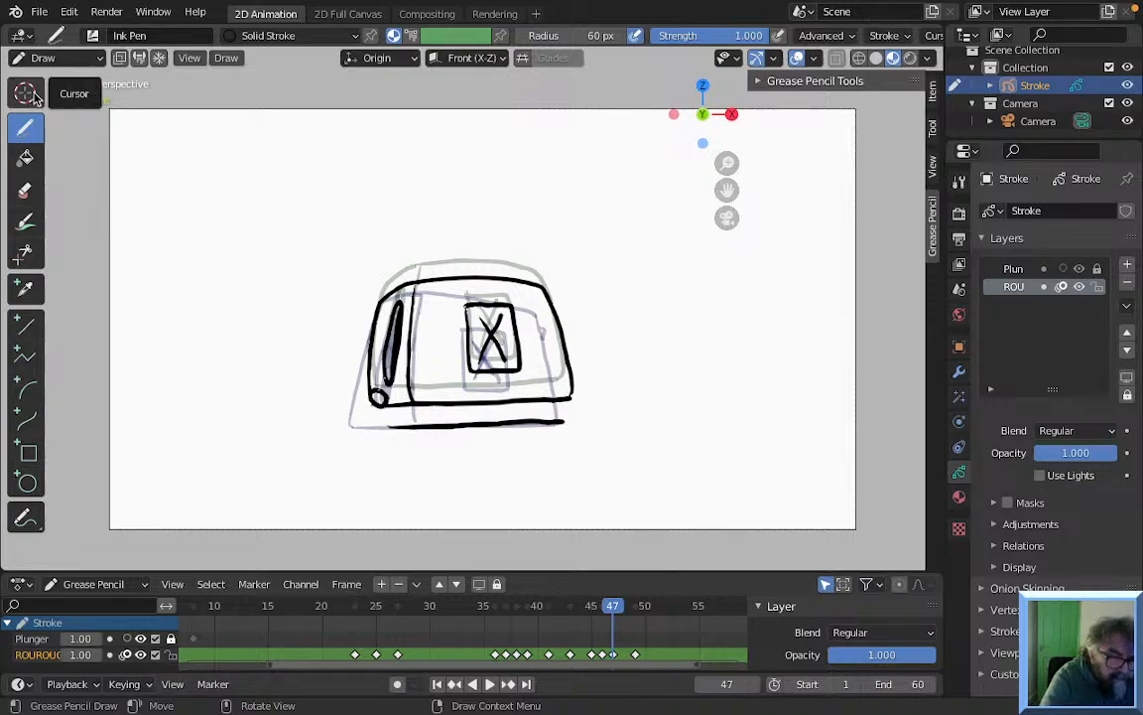
In Edit Mode, select all toaster and ground line strokes on frame 47 and move them slightly in the negative X direction
{"action": "left_click", "coordinate": [91, 58]}
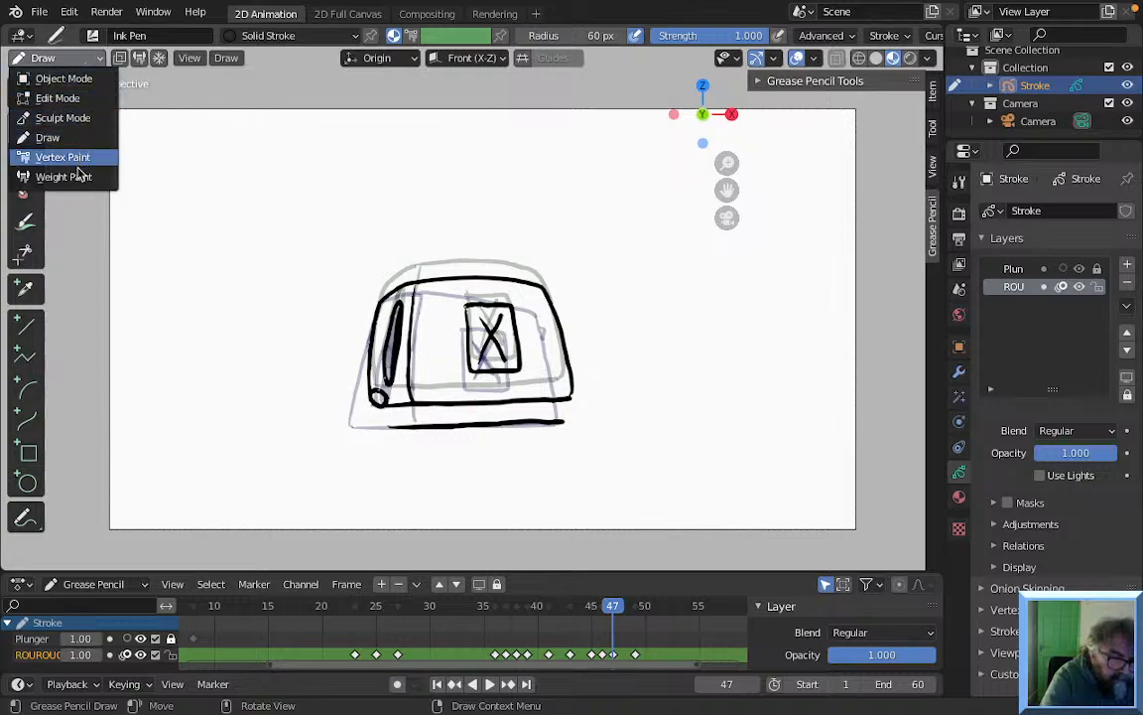
{"action": "left_click", "coordinate": [79, 99]}
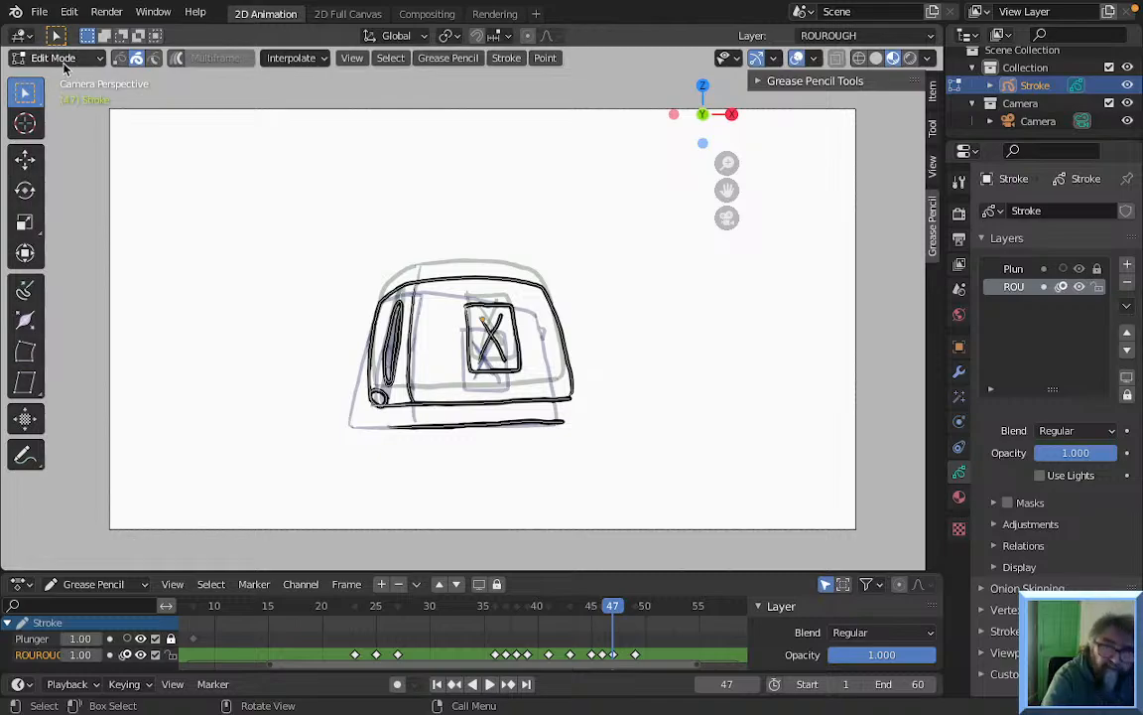
{"action": "left_click", "coordinate": [24, 154]}
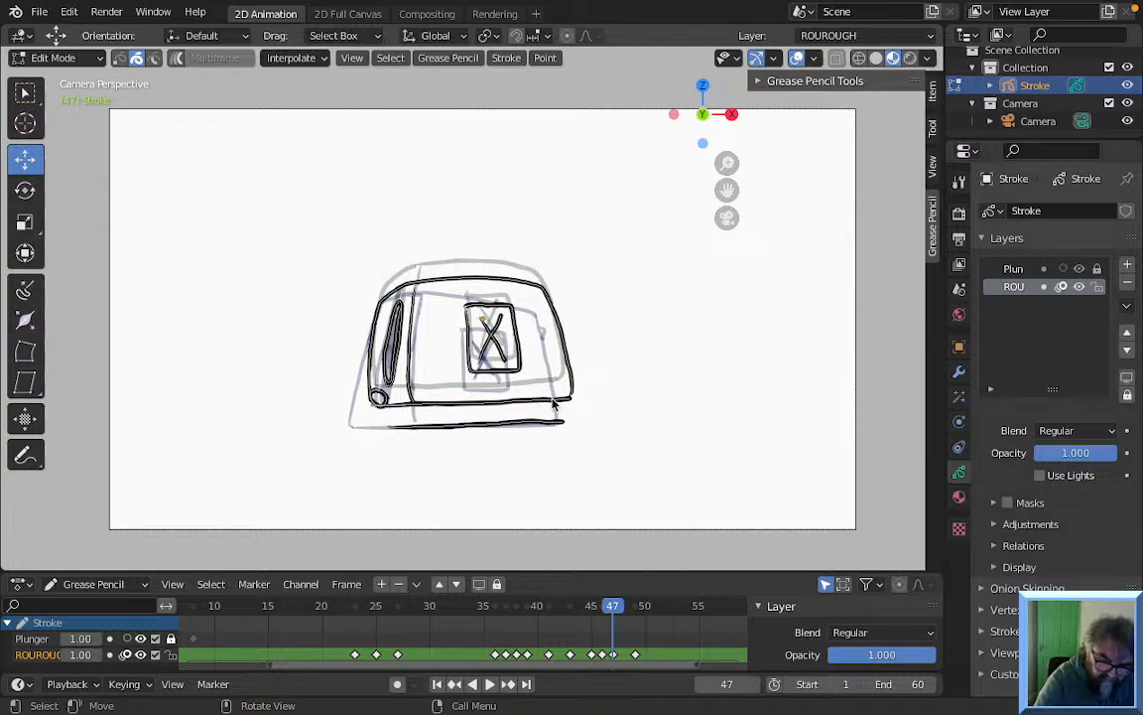
{"action": "key", "text": "b"}
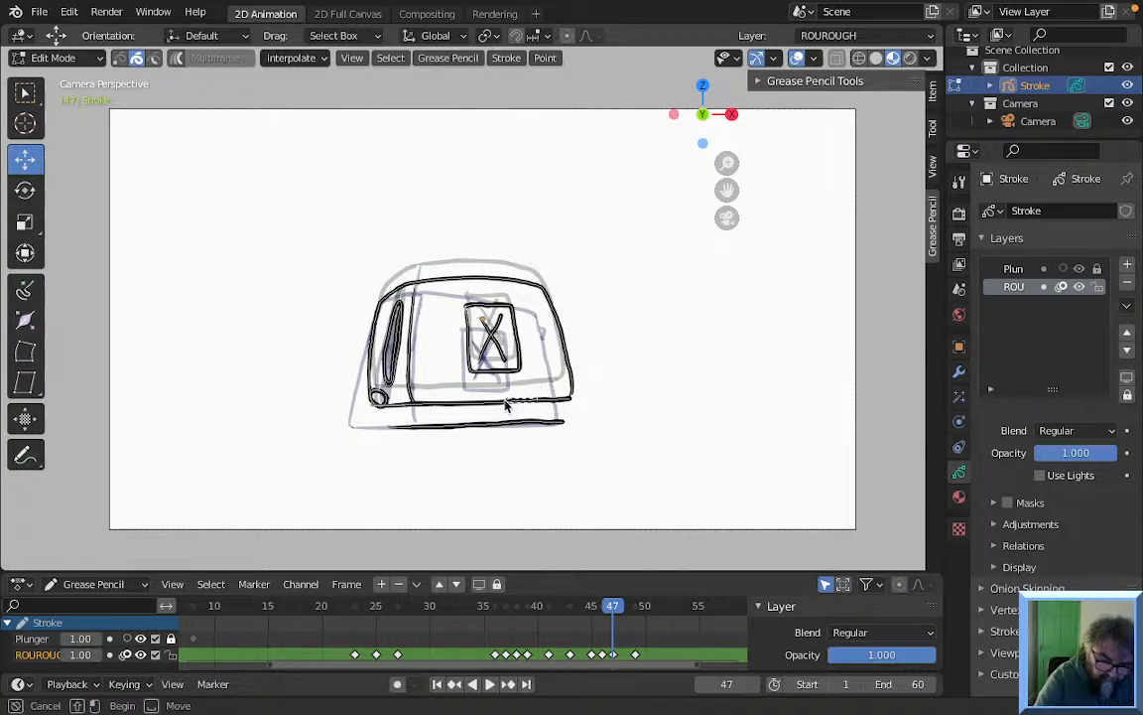
{"action": "left_click_drag", "start_coordinate": [493, 369], "coordinate": [512, 381]}
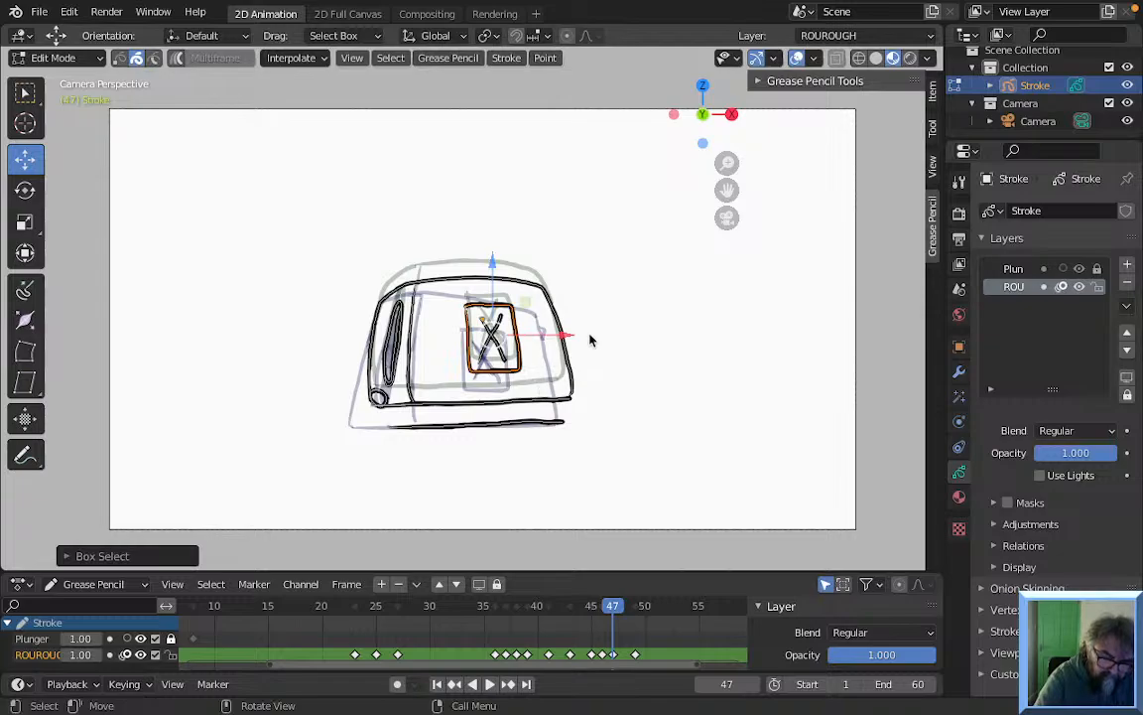
{"action": "left_click", "coordinate": [545, 337]}
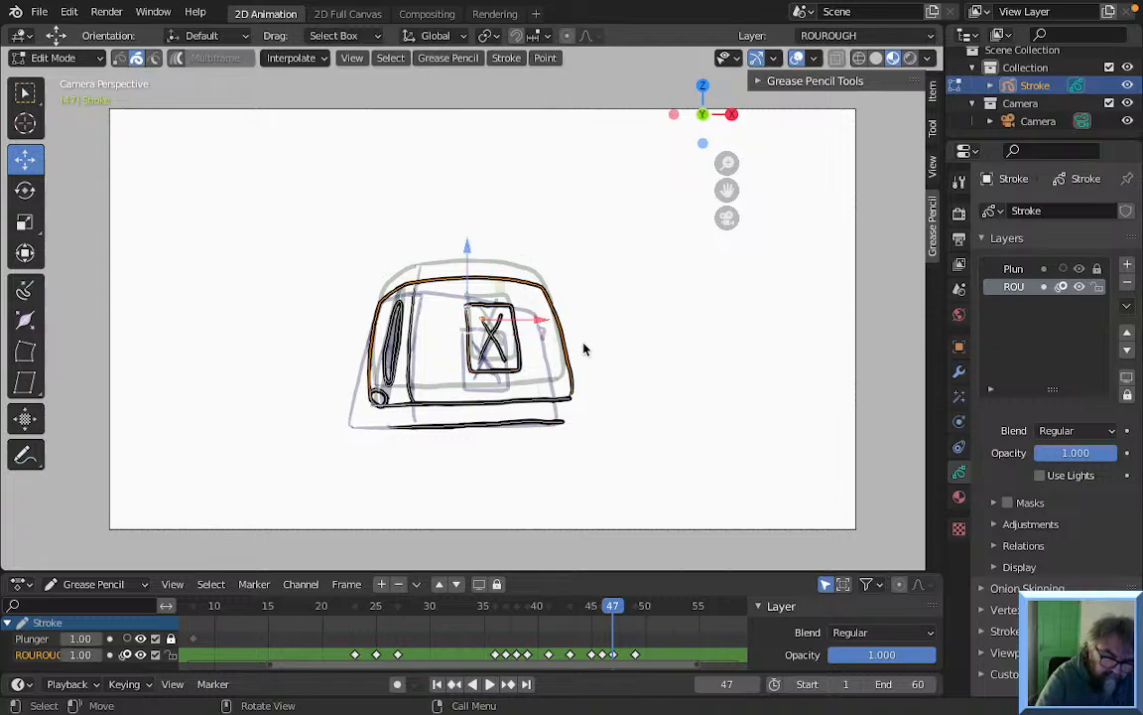
{"action": "left_click", "coordinate": [590, 427]}
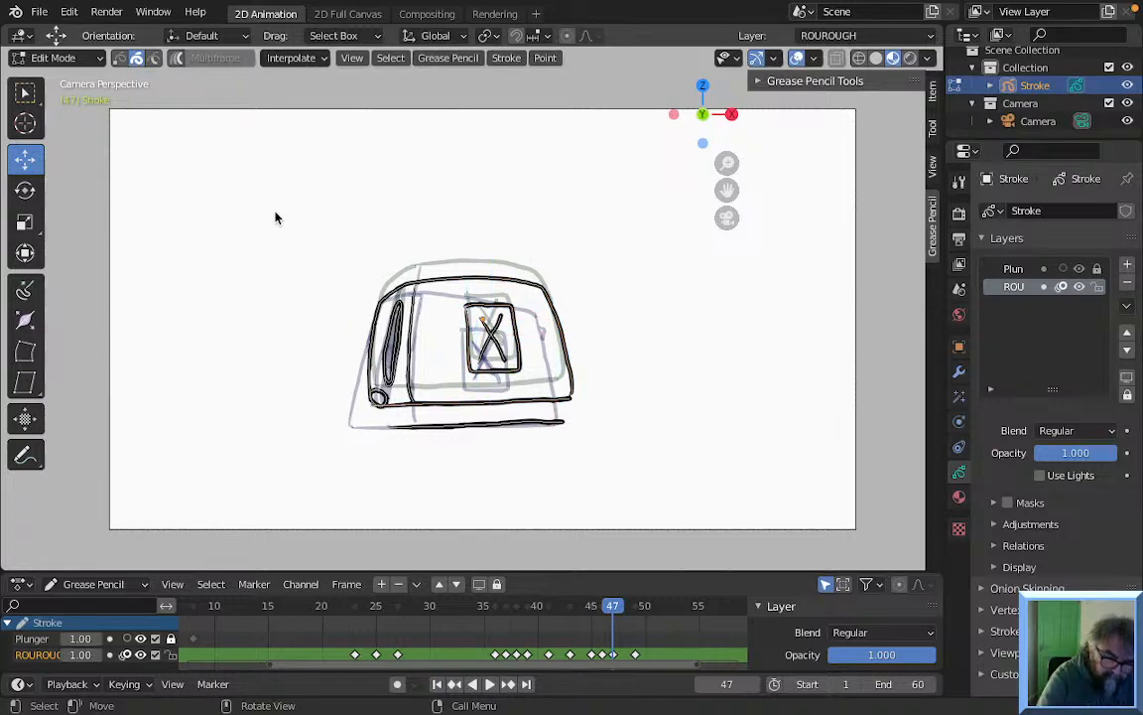
{"action": "left_click_drag", "start_coordinate": [276, 219], "coordinate": [576, 458]}
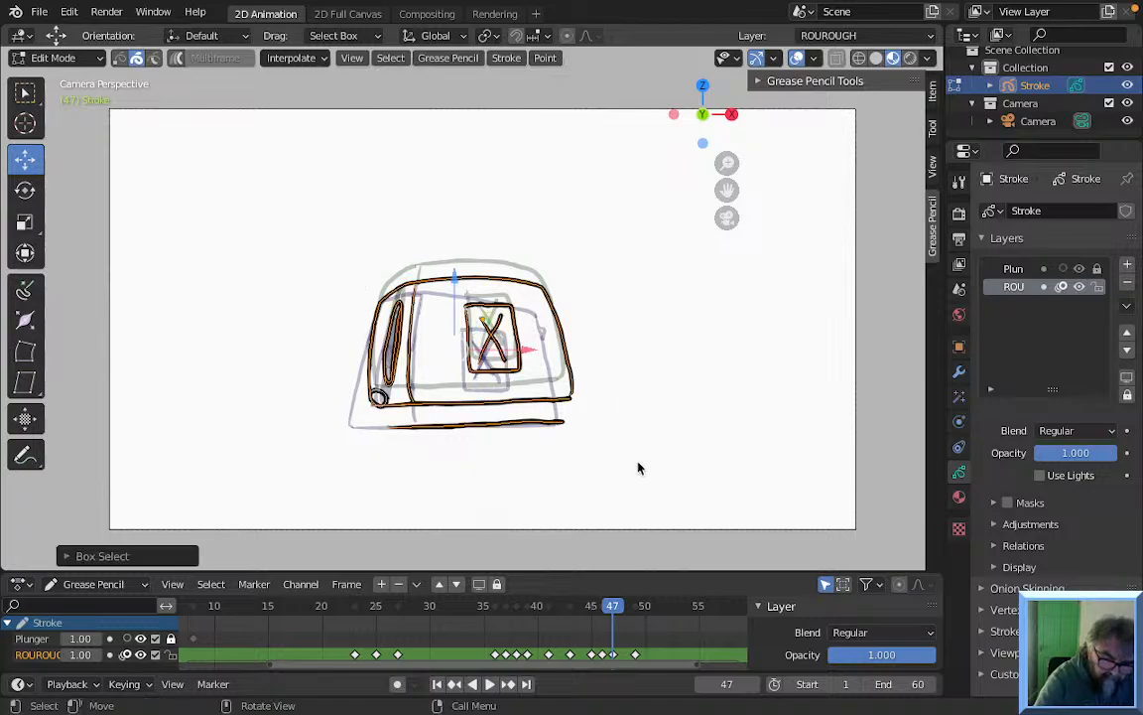
{"action": "left_click", "coordinate": [472, 403]}
{"action": "left_click_drag", "start_coordinate": [308, 226], "coordinate": [323, 267]}
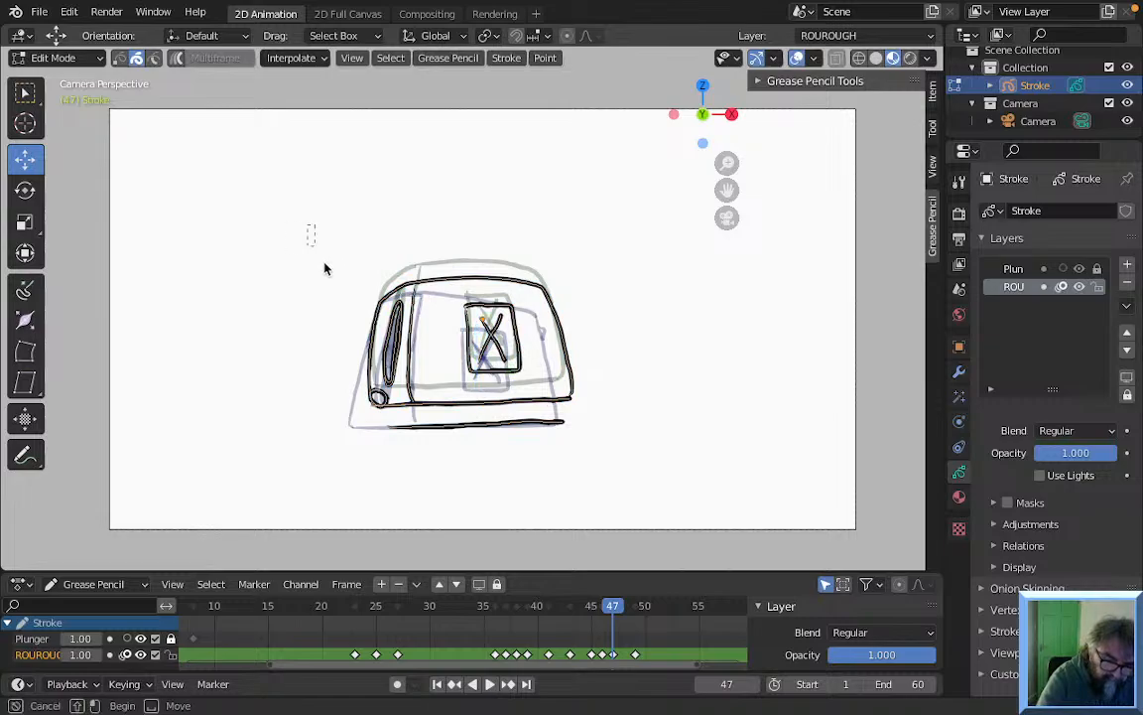
{"action": "left_click_drag", "start_coordinate": [600, 457], "coordinate": [607, 460]}
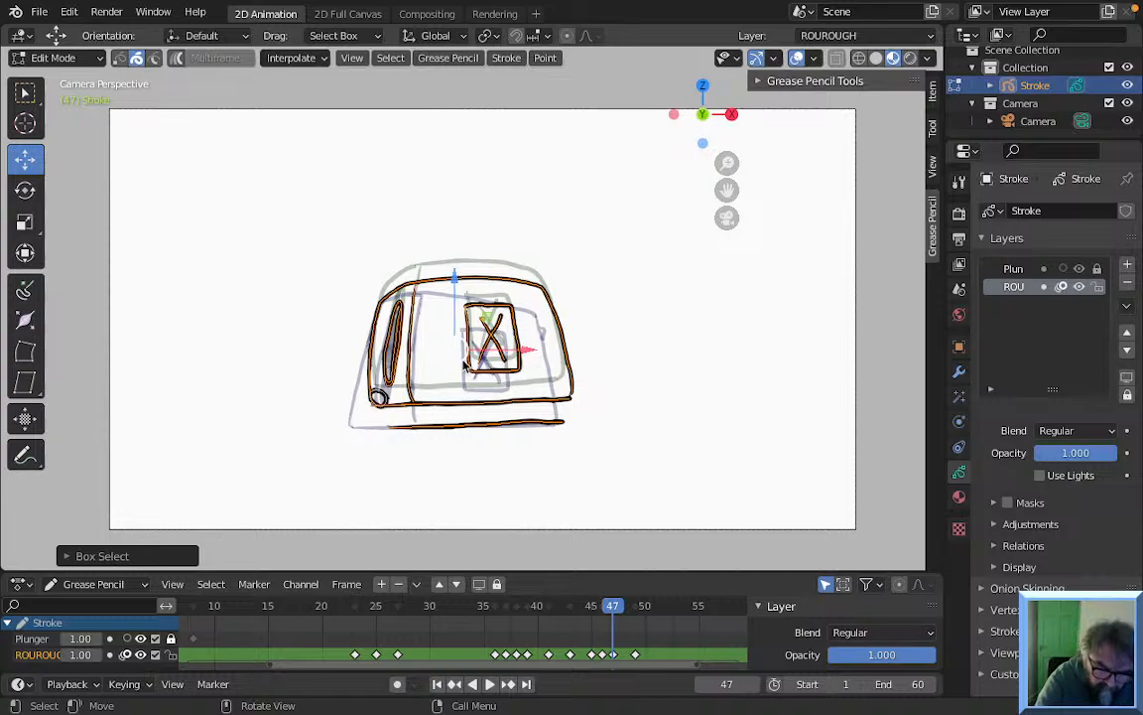
{"action": "mouse_move", "coordinate": [527, 355]}
{"action": "left_mouse_down"}
{"action": "mouse_move", "coordinate": [426, 357]}
{"action": "mouse_move", "coordinate": [559, 357]}
{"action": "mouse_move", "coordinate": [486, 363]}
{"action": "mouse_move", "coordinate": [499, 365]}
{"action": "left_mouse_up"}
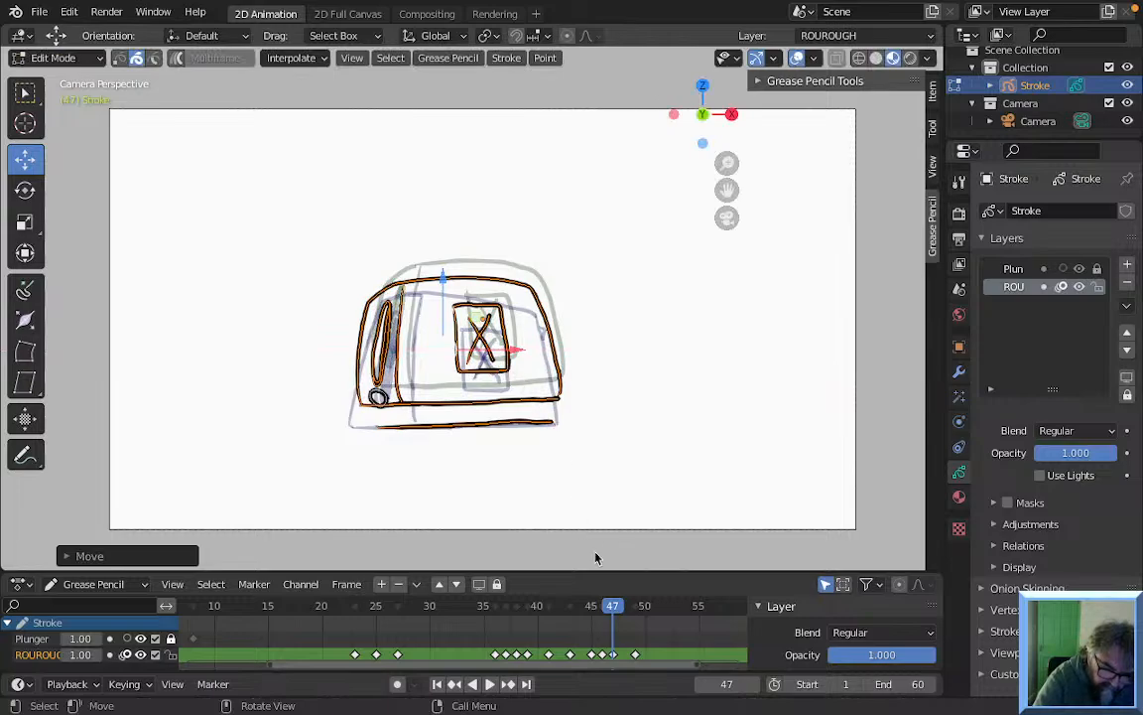
On frame 46, select all toaster and ground line strokes and move them slightly in the negative X direction
{"action": "left_click", "coordinate": [601, 607]}
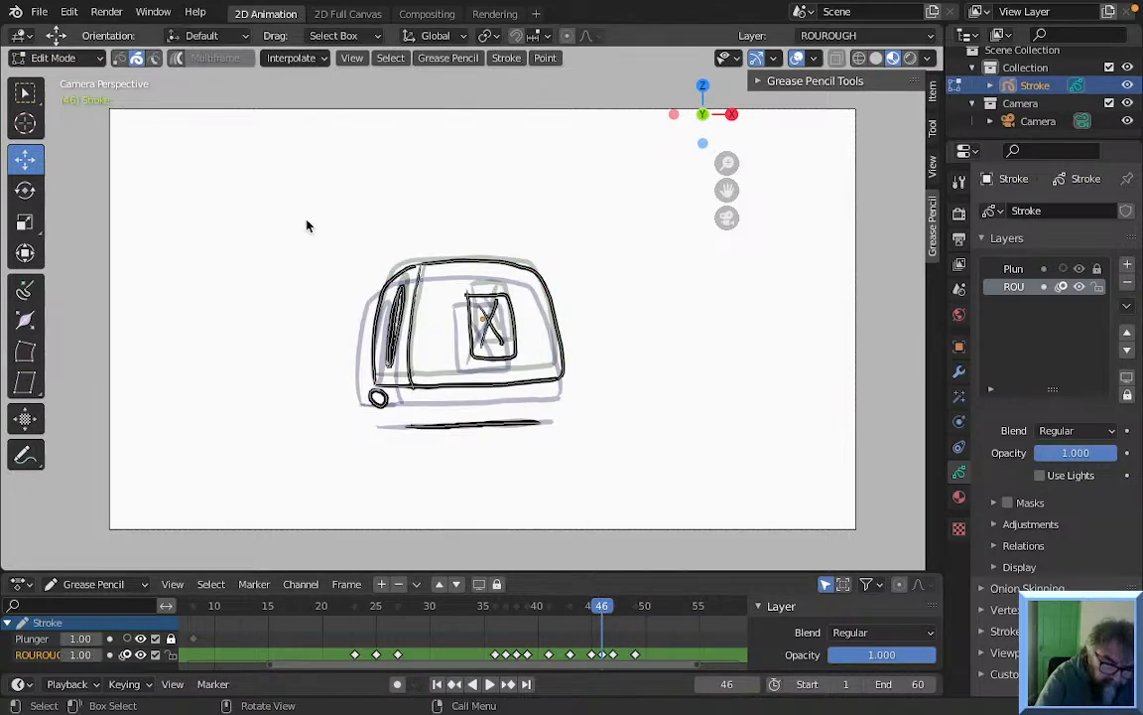
{"action": "mouse_move", "coordinate": [308, 220]}
{"action": "left_mouse_down"}
{"action": "mouse_move", "coordinate": [560, 437]}
{"action": "mouse_move", "coordinate": [611, 455]}
{"action": "left_mouse_up"}
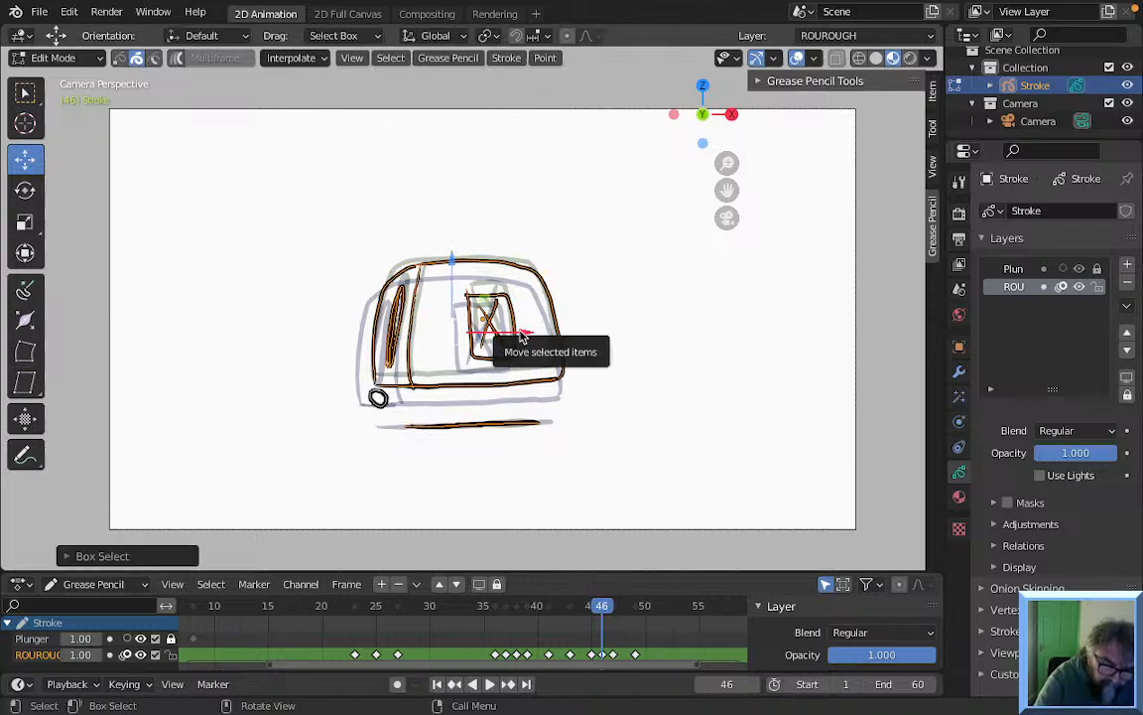
{"action": "left_click_drag", "start_coordinate": [515, 335], "coordinate": [501, 334]}
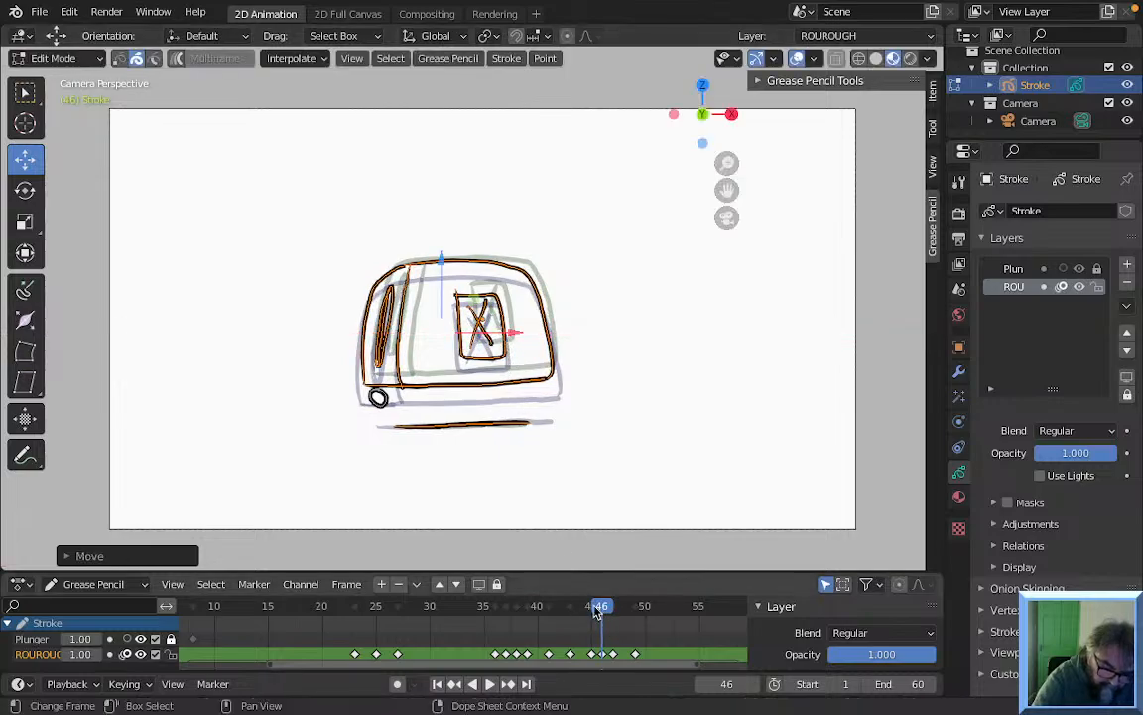
On frame 45, select the toaster and ground line strokes and shift them slightly in the negative X direction
{"action": "left_click", "coordinate": [592, 608]}
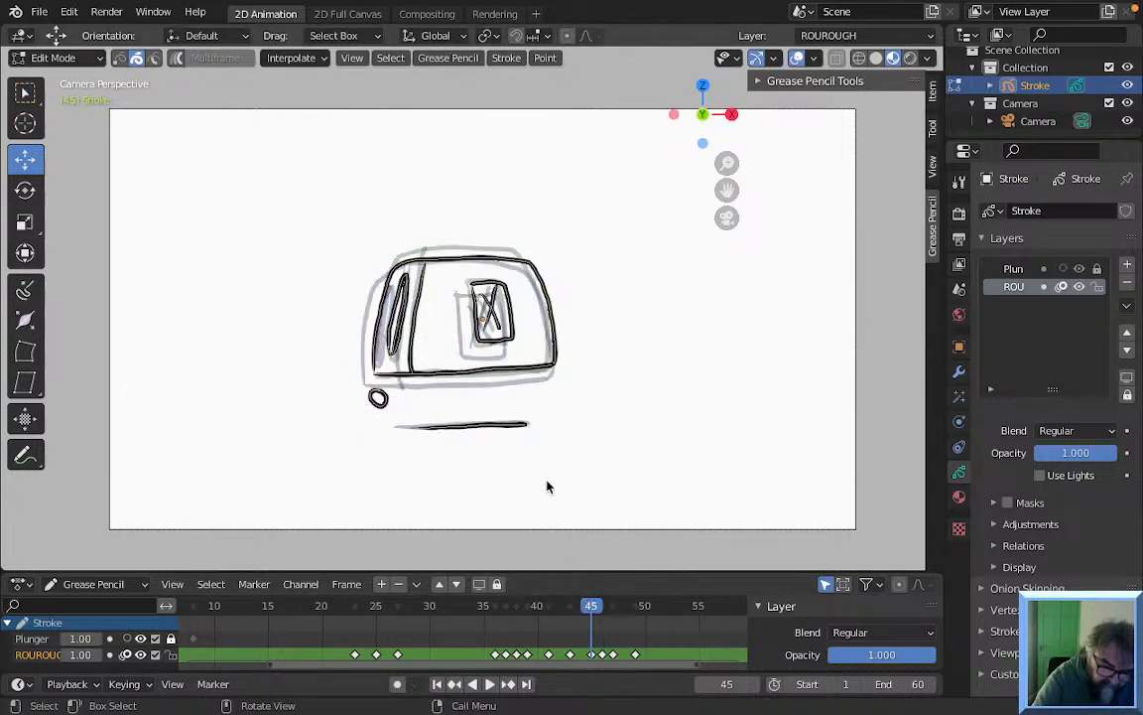
{"action": "mouse_move", "coordinate": [314, 229]}
{"action": "left_mouse_down"}
{"action": "mouse_move", "coordinate": [604, 460]}
{"action": "mouse_move", "coordinate": [597, 451]}
{"action": "left_mouse_up"}
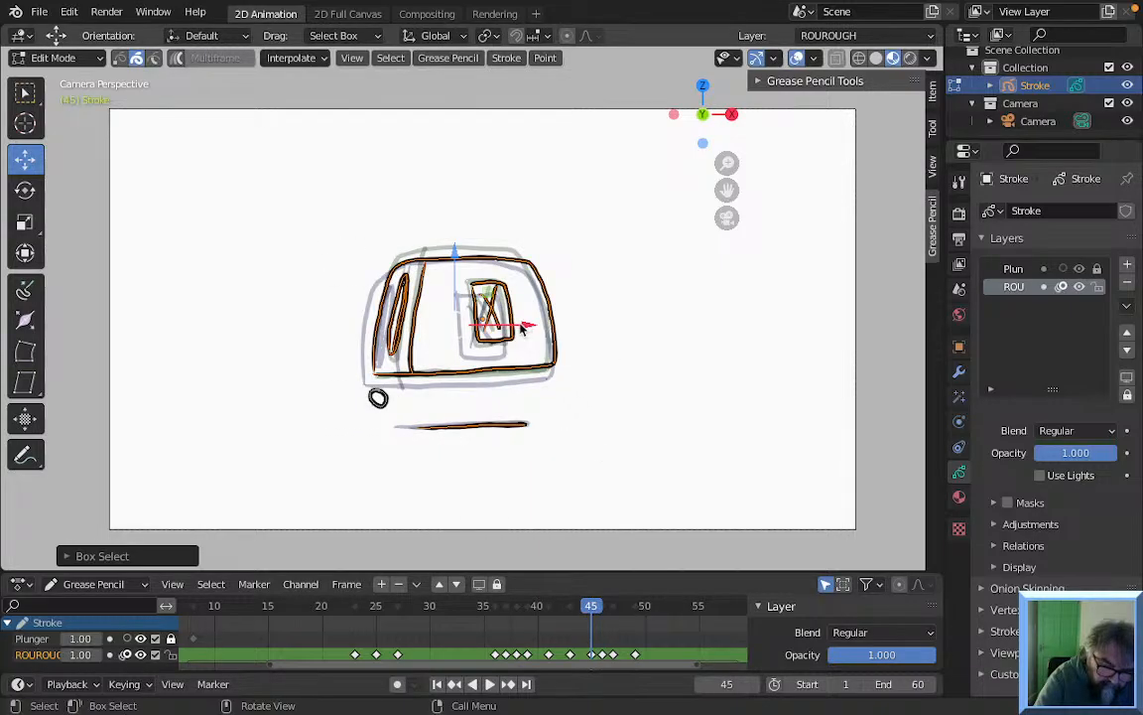
{"action": "mouse_move", "coordinate": [523, 331]}
{"action": "left_mouse_down"}
{"action": "mouse_move", "coordinate": [503, 324]}
{"action": "mouse_move", "coordinate": [508, 333]}
{"action": "left_mouse_up"}
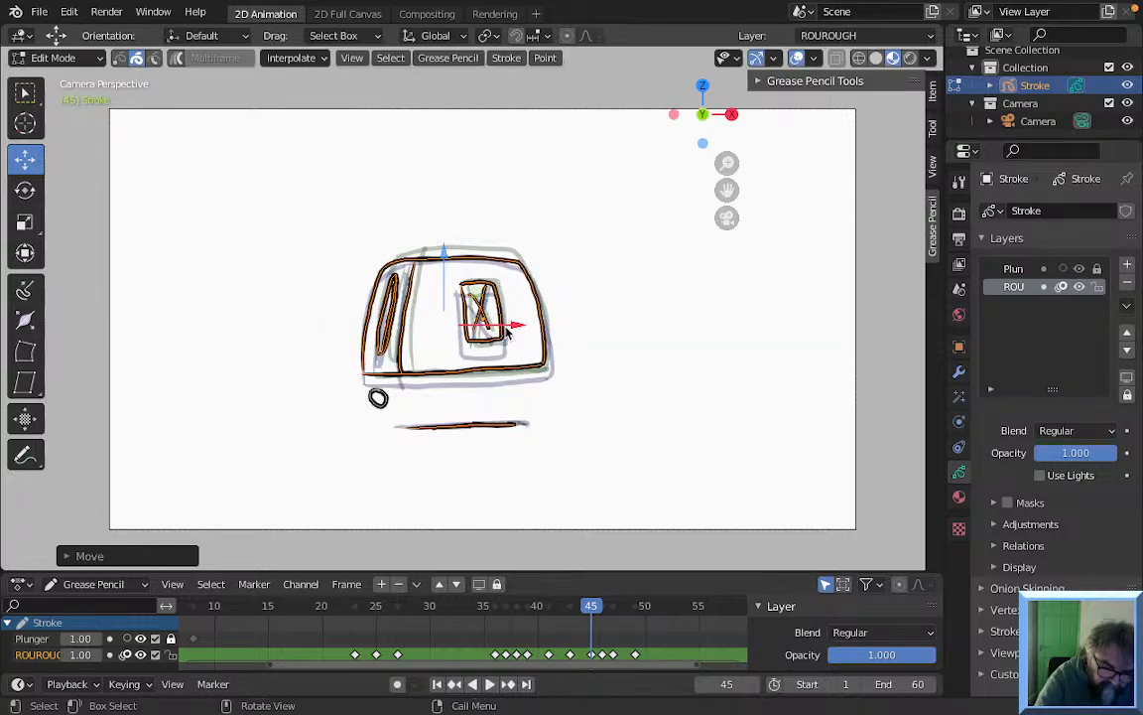
Scrub through the shifted falling frames, switch to Draw mode and play the animation to check the landing
{"action": "key", "text": "space"}
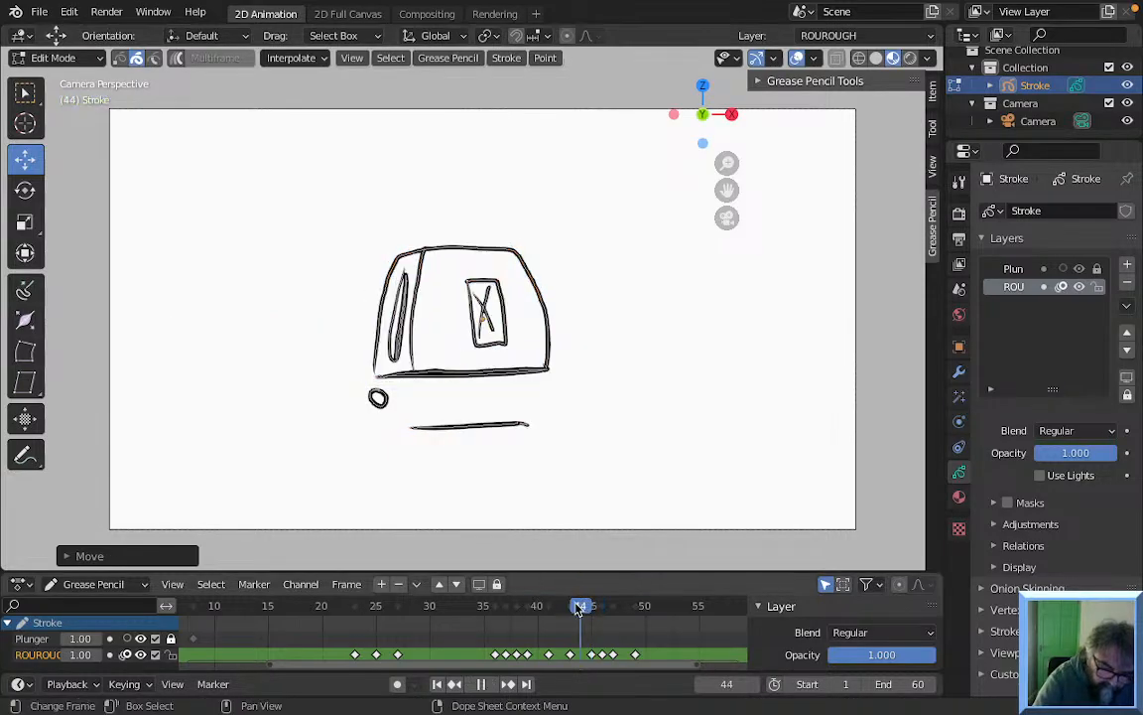
{"action": "mouse_move", "coordinate": [617, 595]}
{"action": "left_mouse_down"}
{"action": "mouse_move", "coordinate": [548, 594]}
{"action": "mouse_move", "coordinate": [591, 587]}
{"action": "left_mouse_up"}
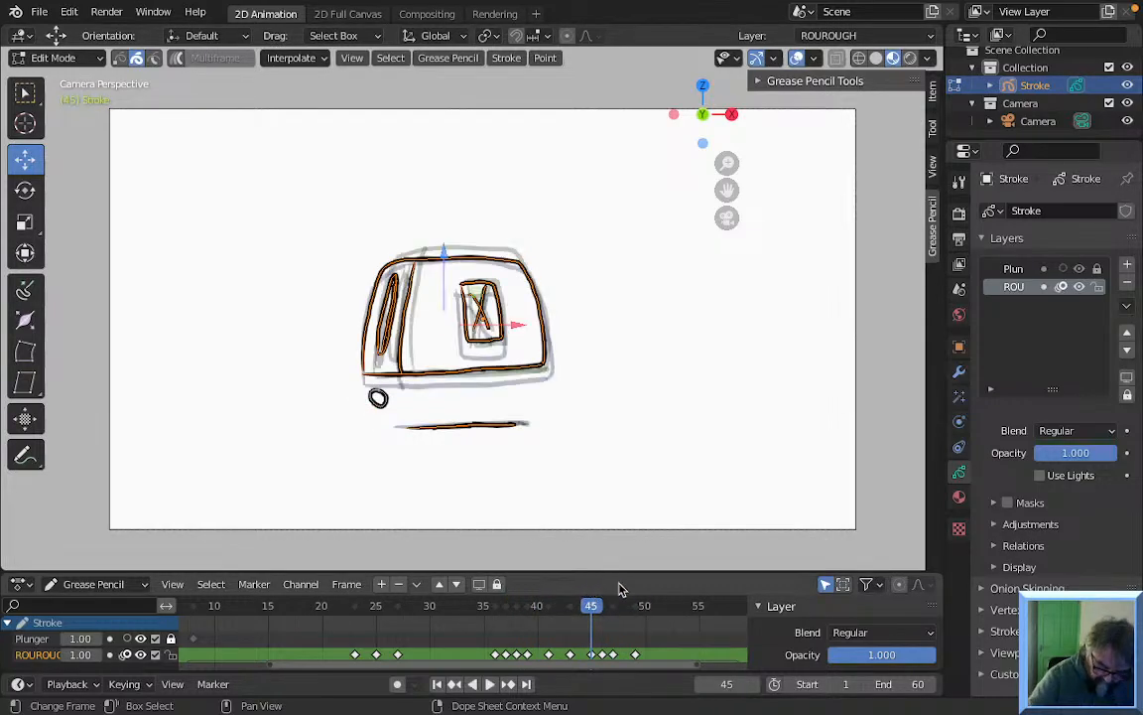
{"action": "left_click", "coordinate": [56, 58]}
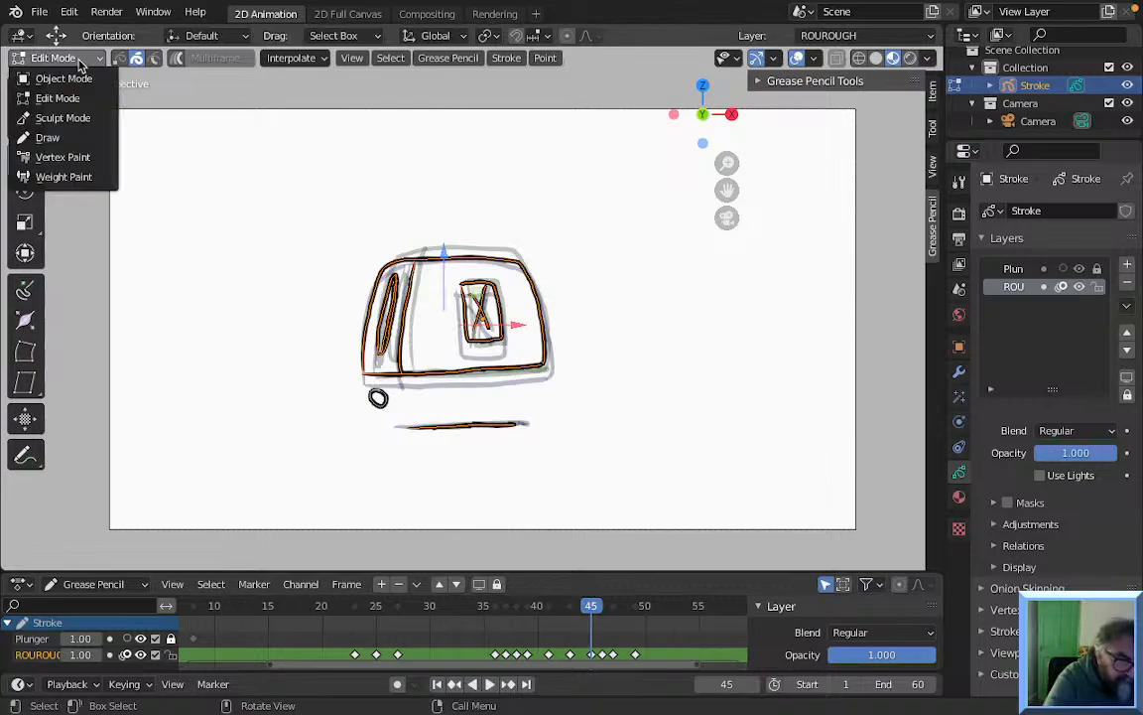
{"action": "left_click", "coordinate": [60, 135]}
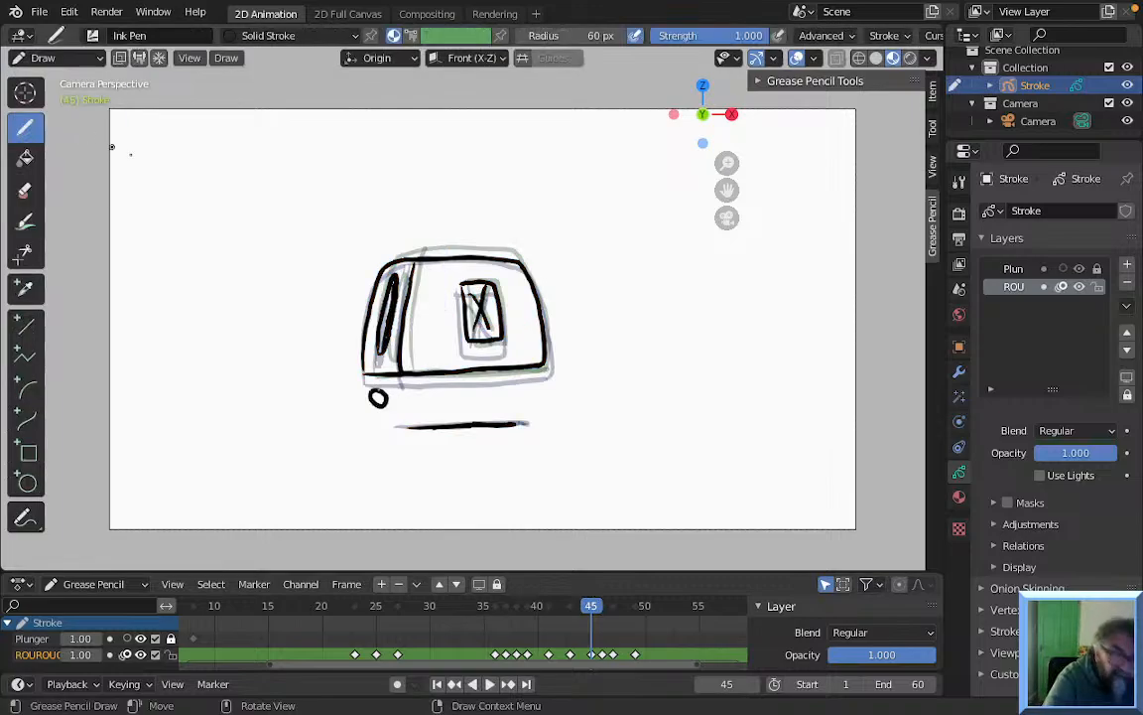
{"action": "key", "text": "space"}
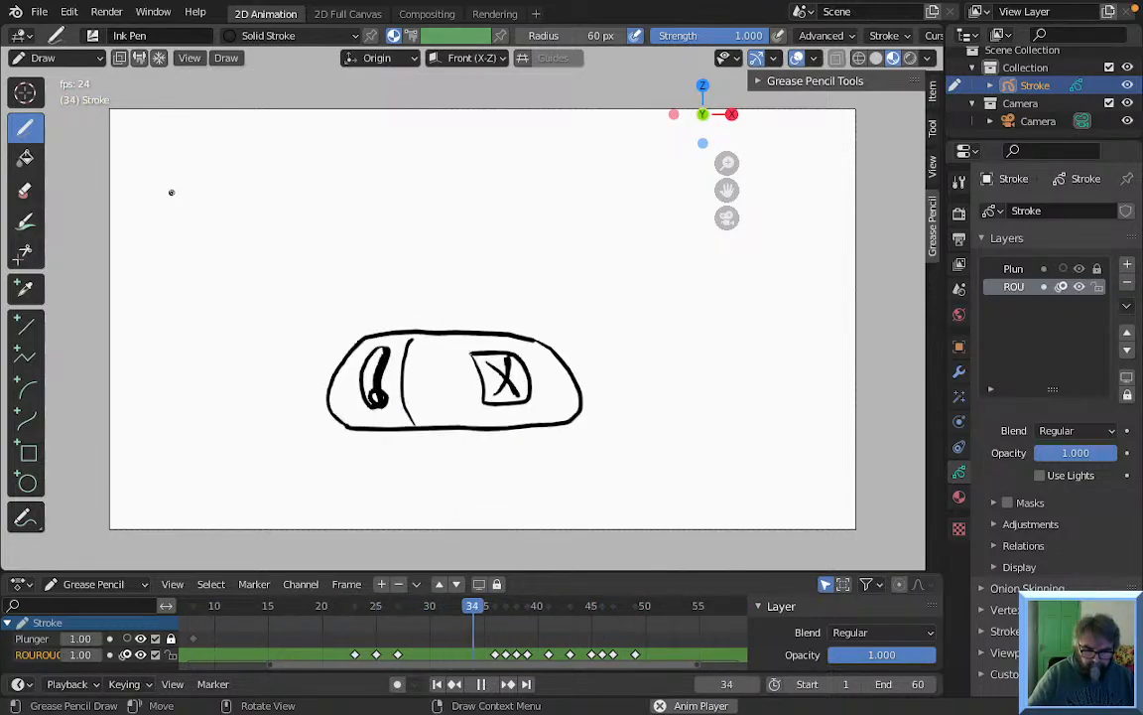
{"action": "key", "text": "space"}
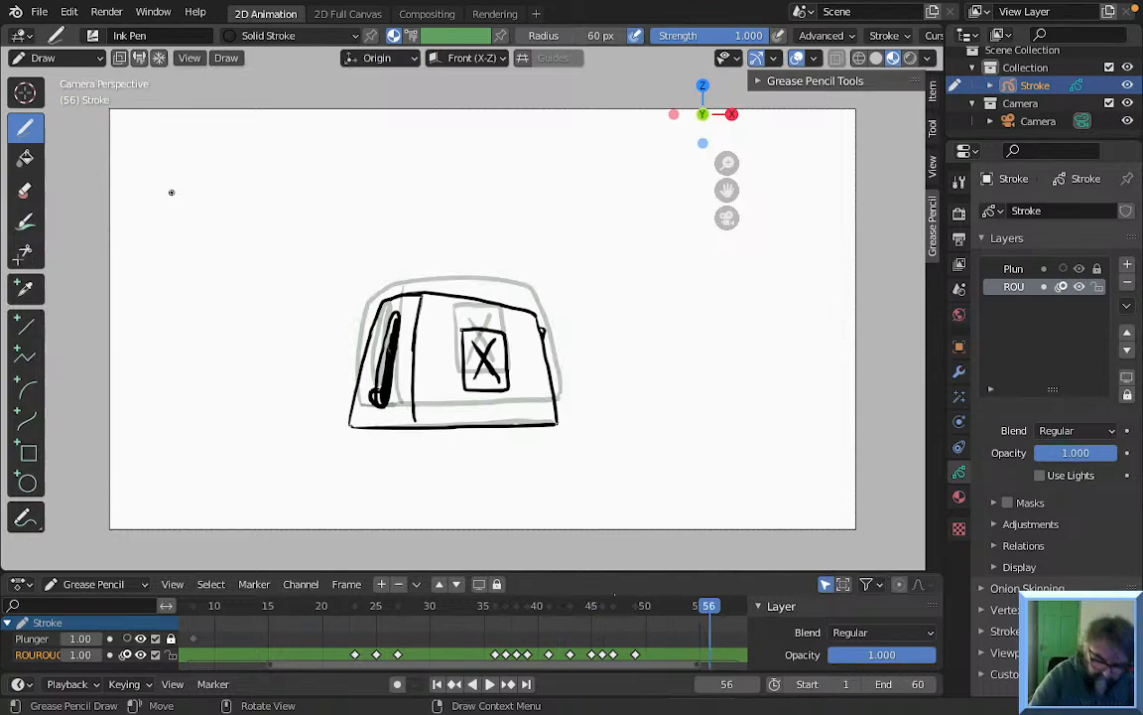
On frame 50 of the rough layer, draw a slightly squashed, wider toaster with its slot and X panel over the onion skin
{"action": "mouse_move", "coordinate": [605, 612]}
{"action": "left_mouse_down"}
{"action": "mouse_move", "coordinate": [628, 625]}
{"action": "mouse_move", "coordinate": [593, 624]}
{"action": "mouse_move", "coordinate": [633, 626]}
{"action": "mouse_move", "coordinate": [647, 635]}
{"action": "mouse_move", "coordinate": [620, 632]}
{"action": "mouse_move", "coordinate": [638, 637]}
{"action": "mouse_move", "coordinate": [645, 617]}
{"action": "left_mouse_up"}
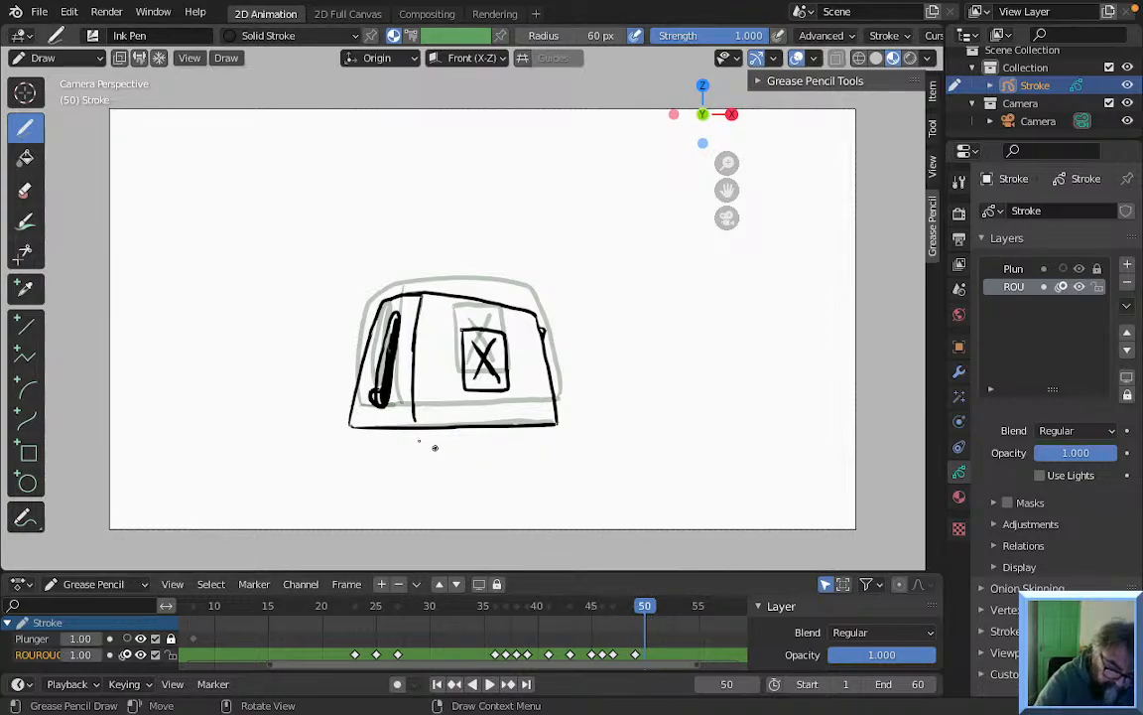
{"action": "left_click_drag", "start_coordinate": [378, 390], "coordinate": [374, 398]}
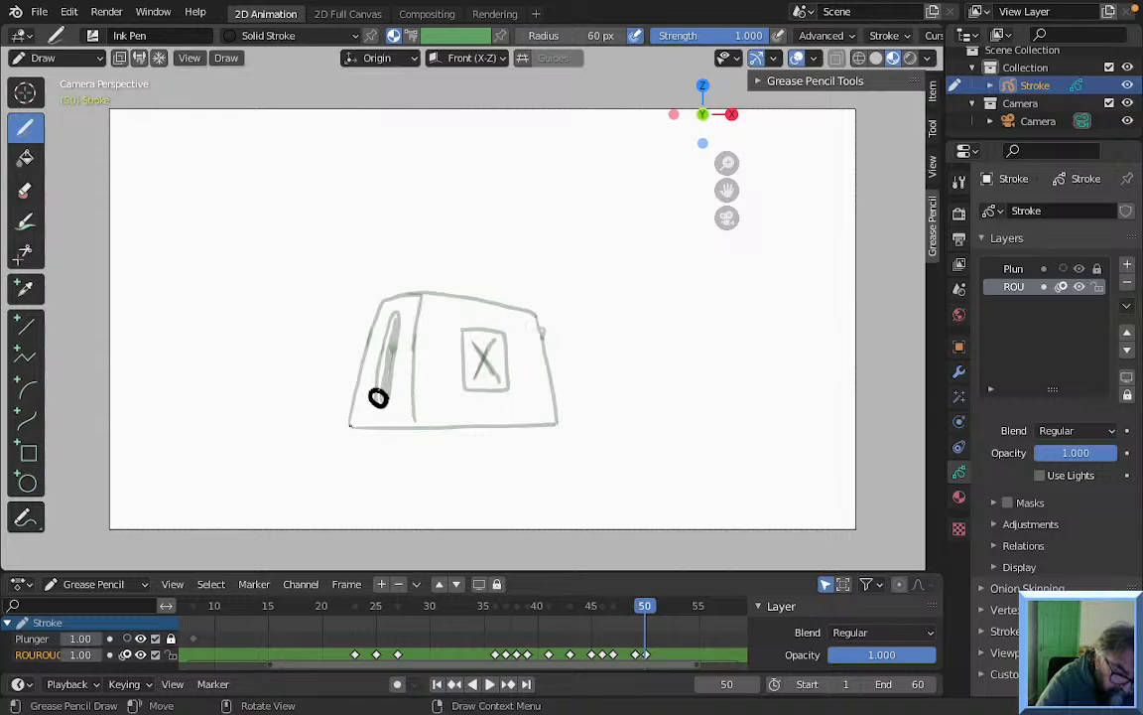
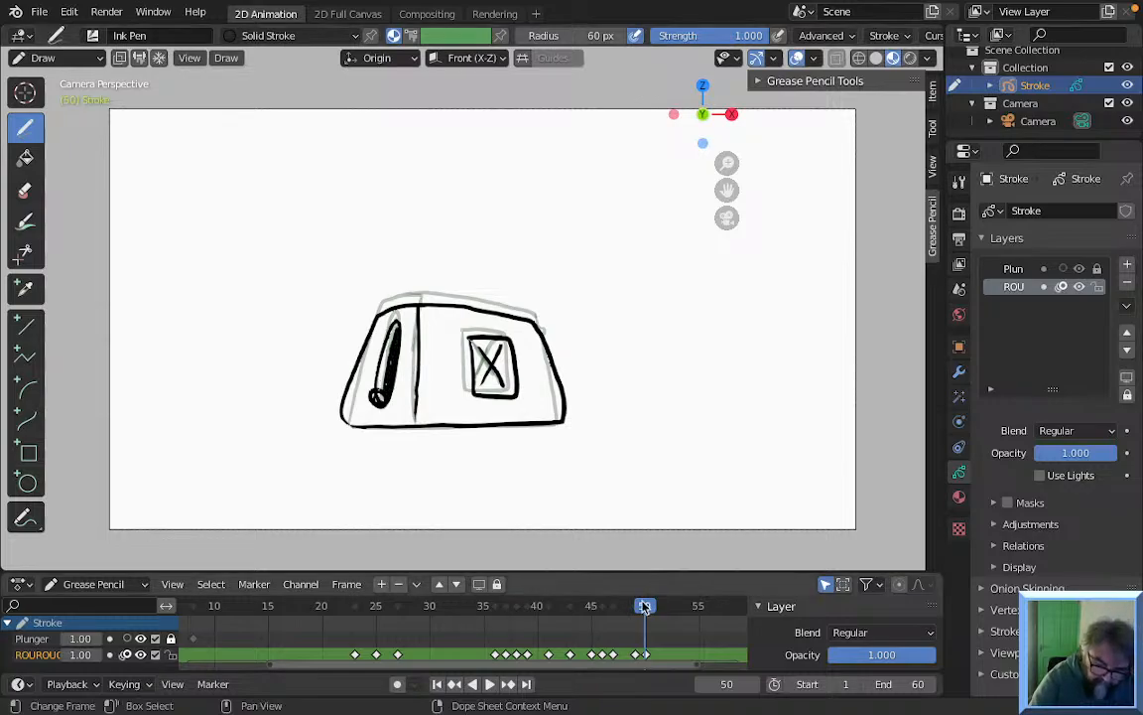
{"action": "mouse_move", "coordinate": [644, 610]}
{"action": "left_mouse_down"}
{"action": "mouse_move", "coordinate": [615, 609]}
{"action": "mouse_move", "coordinate": [656, 609]}
{"action": "mouse_move", "coordinate": [601, 612]}
{"action": "mouse_move", "coordinate": [666, 618]}
{"action": "mouse_move", "coordinate": [647, 620]}
{"action": "left_mouse_up"}
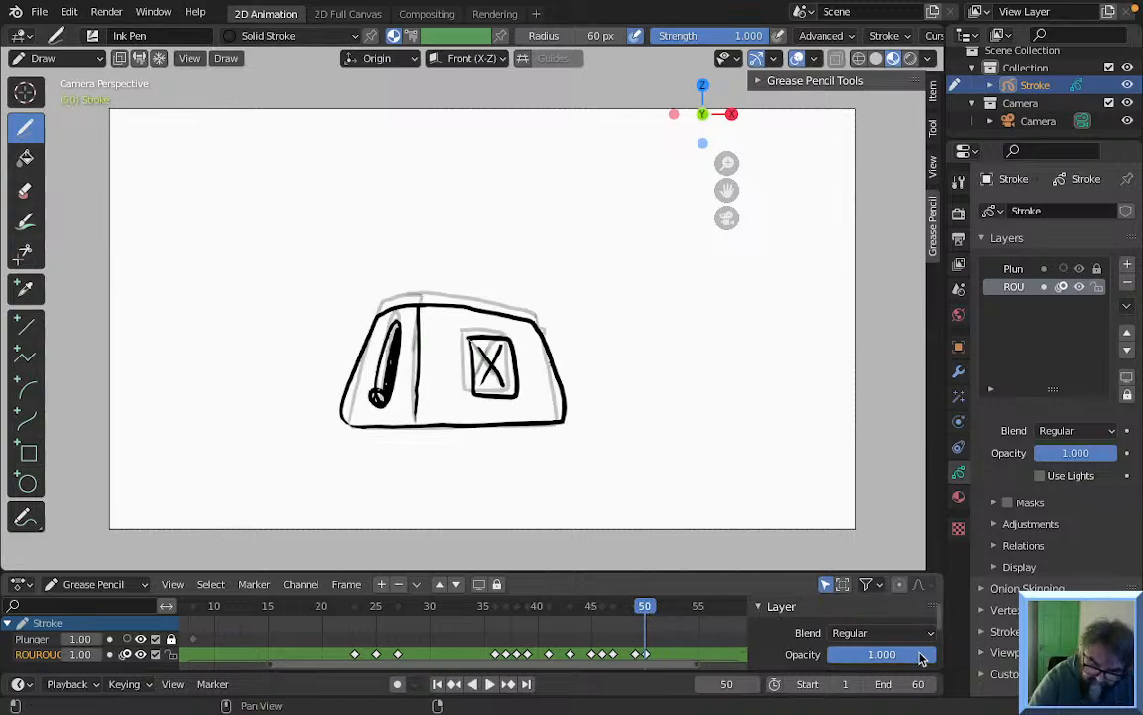
Set the animation's end frame to 50 and play the loop
{"action": "left_click", "coordinate": [917, 683]}
{"action": "type", "text": "50"}
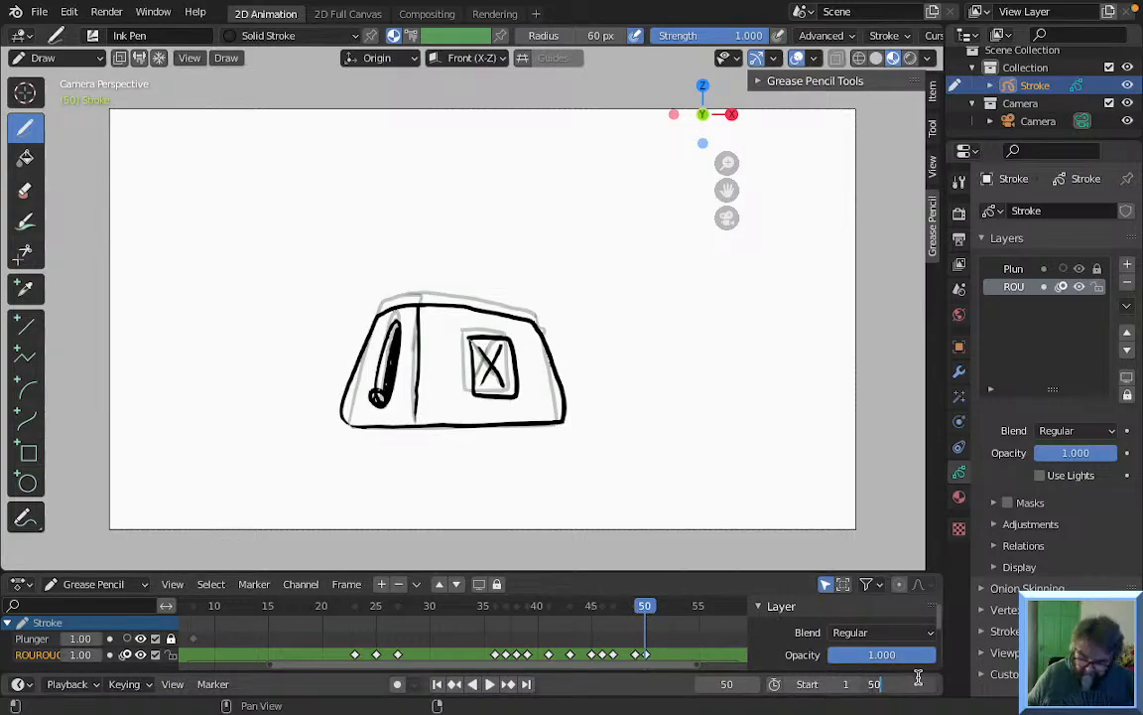
{"action": "key", "text": "Return"}
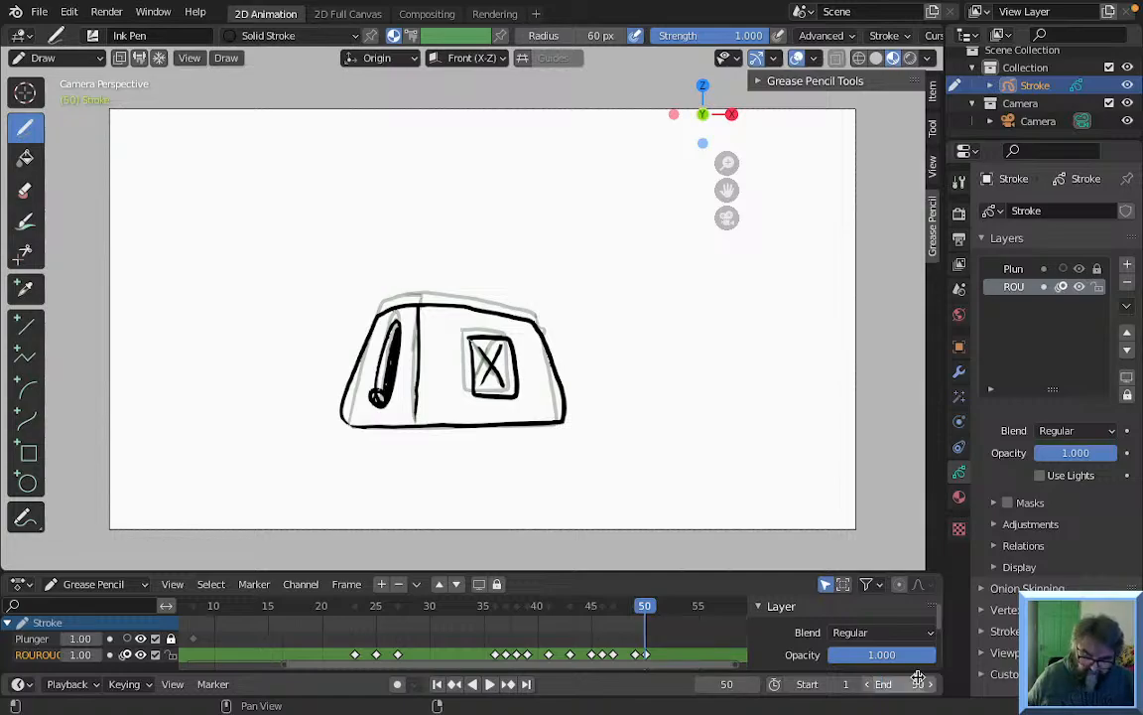
{"action": "key", "text": "space"}
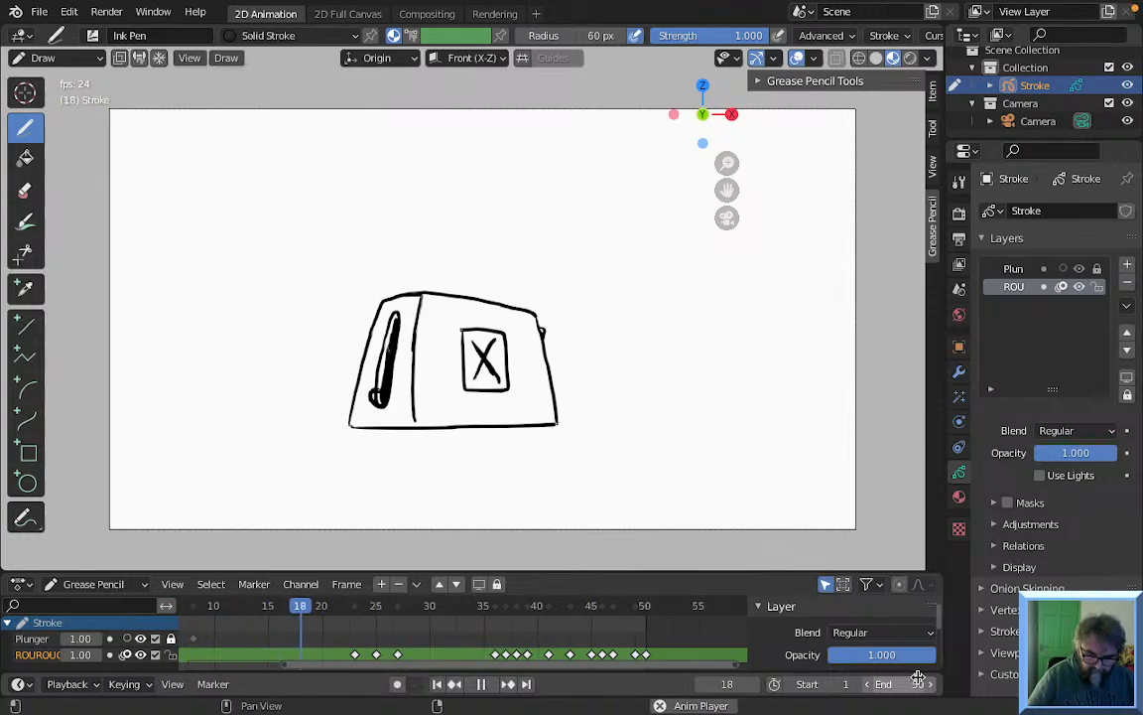
{"action": "key", "text": "space"}
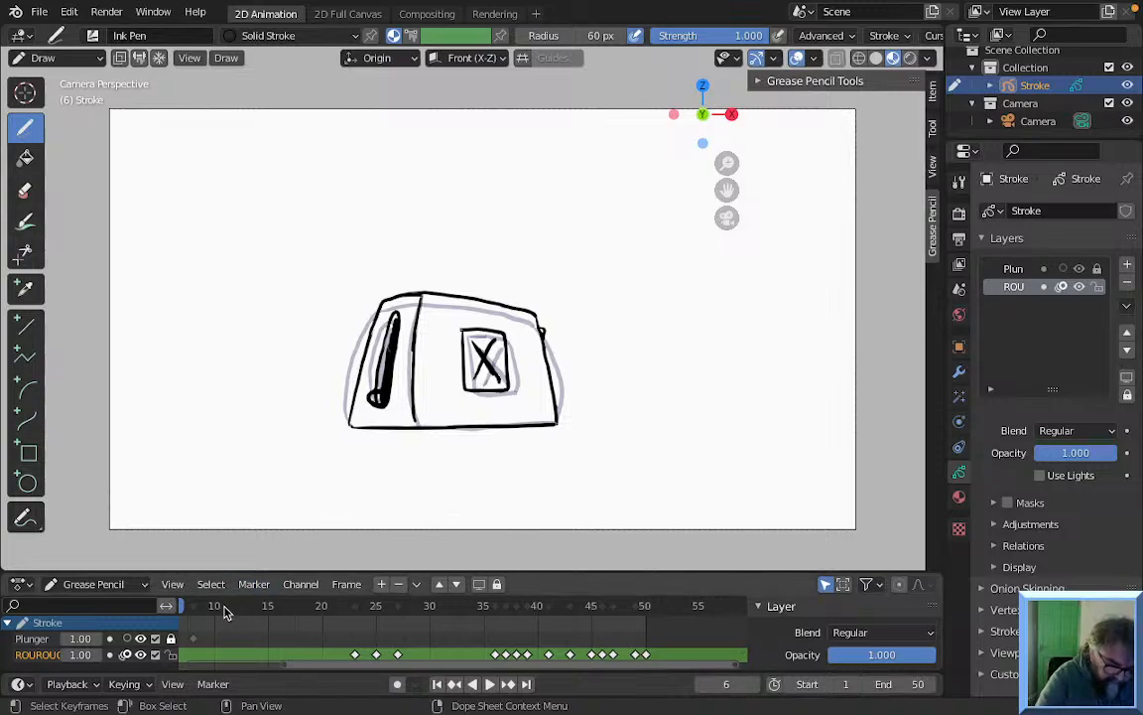
Save the project as toaster.blend in the BLENDER TESTS folder
{"action": "left_click", "coordinate": [39, 12]}
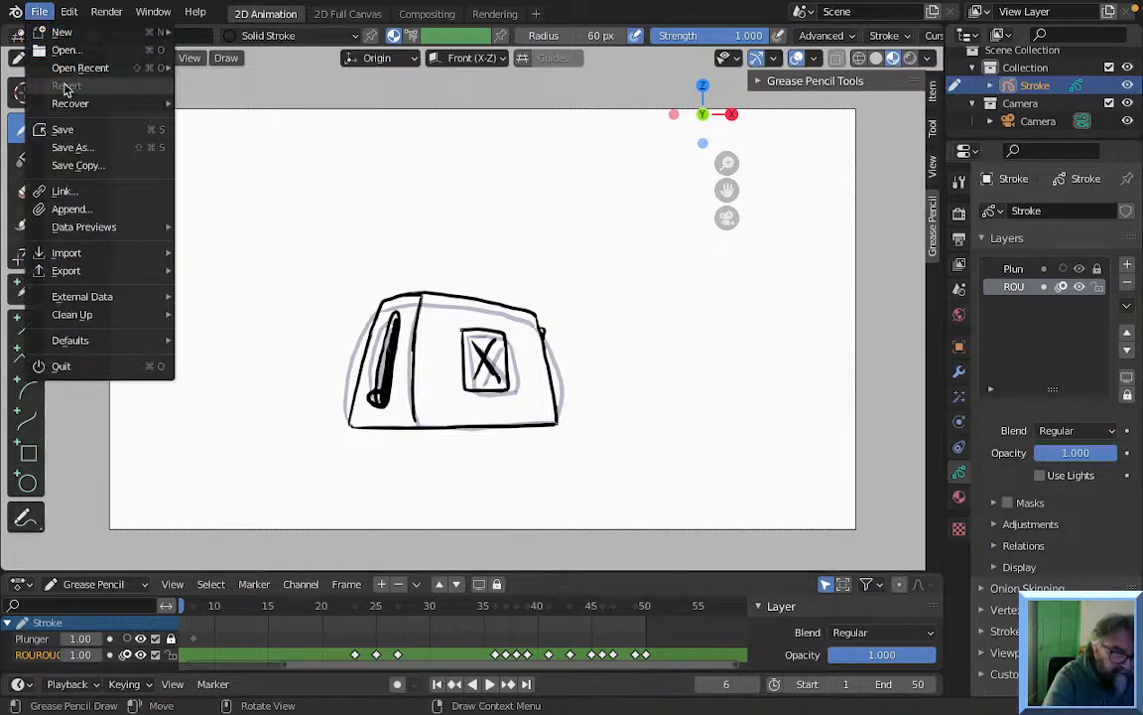
{"action": "left_click", "coordinate": [79, 133]}
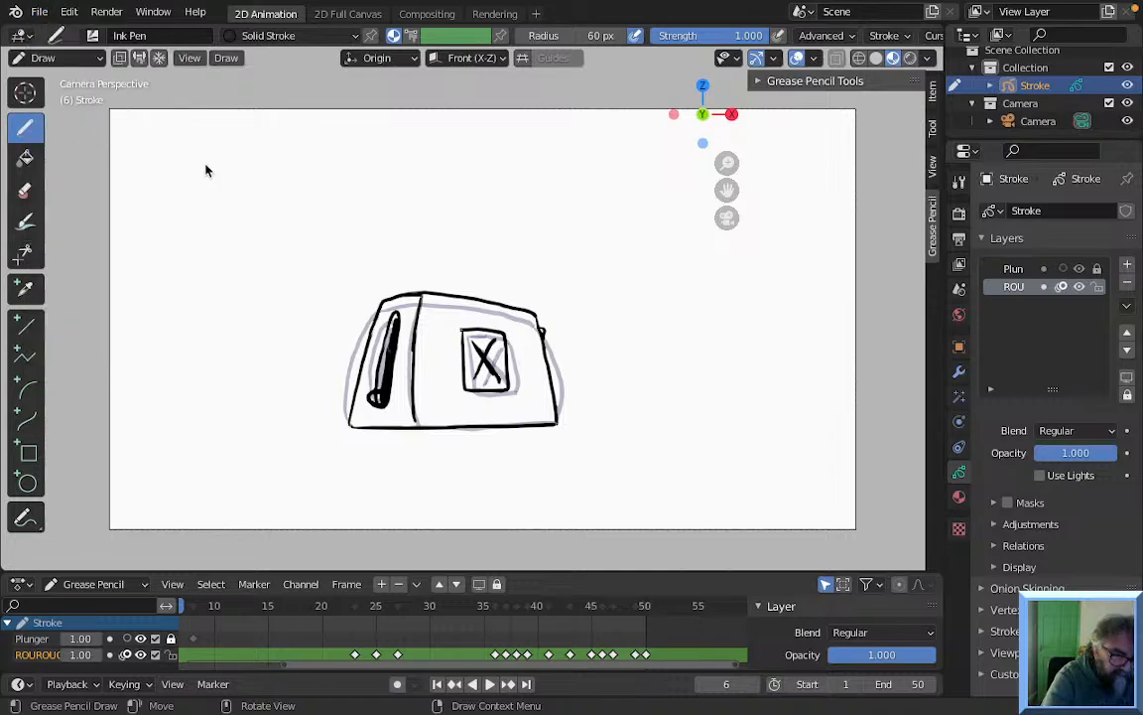
{"action": "left_click", "coordinate": [263, 631]}
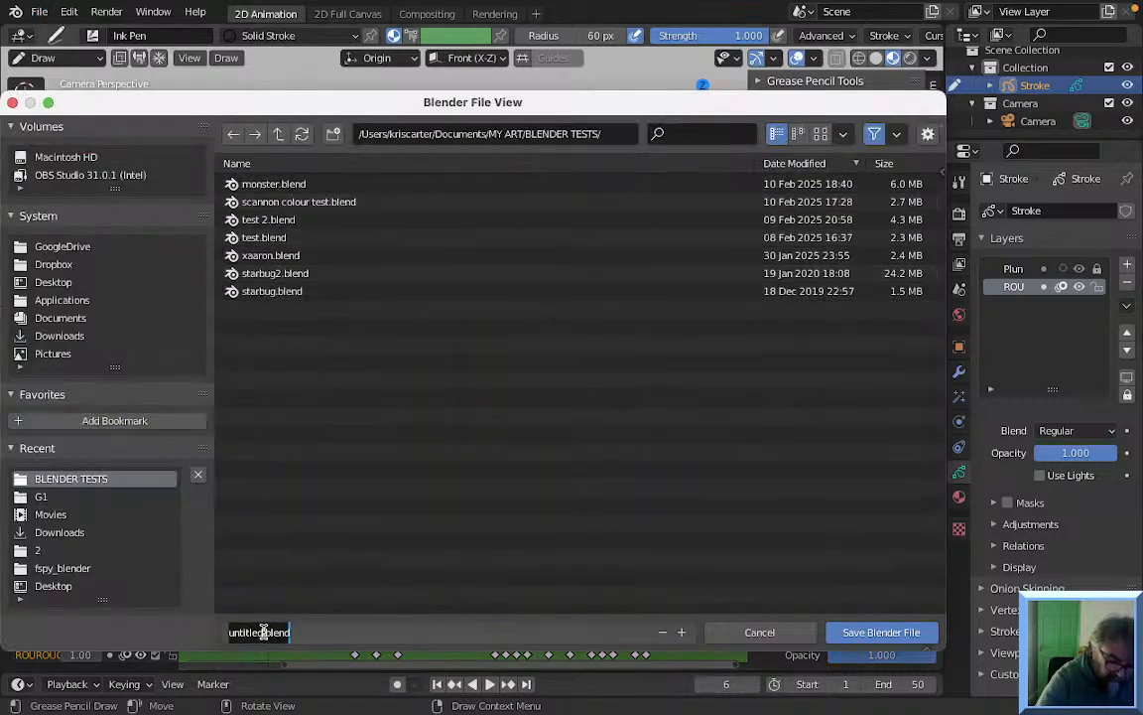
{"action": "left_click", "coordinate": [263, 632]}
{"action": "key", "text": "BackSpace"}
{"action": "key", "text": "BackSpace"}
{"action": "key", "text": "BackSpace"}
{"action": "key", "text": "BackSpace"}
{"action": "key", "text": "BackSpace"}
{"action": "key", "text": "BackSpace"}
{"action": "key", "text": "BackSpace"}
{"action": "key", "text": "BackSpace"}
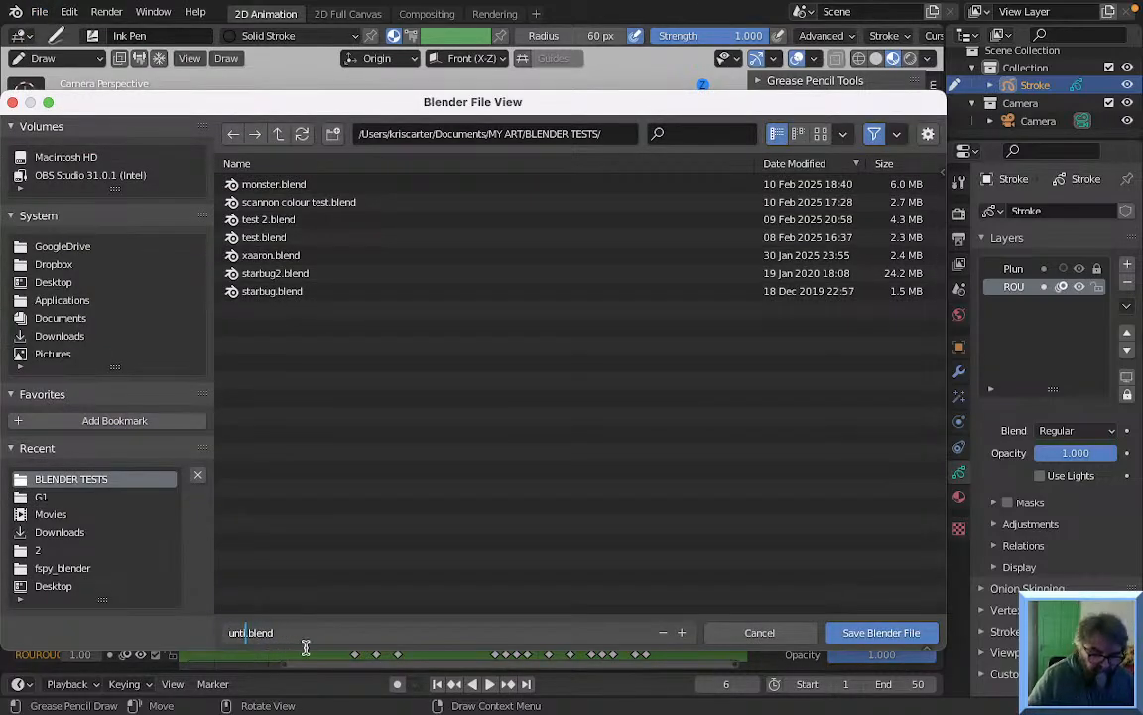
{"action": "type", "text": "toaster"}
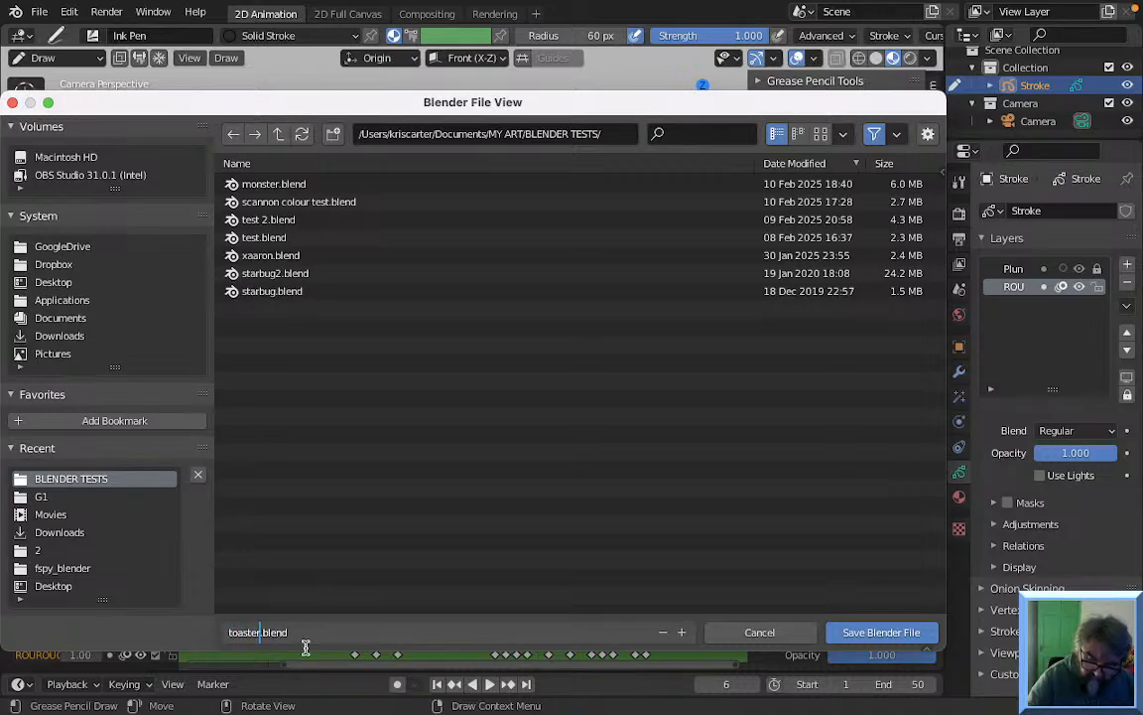
{"action": "left_click", "coordinate": [893, 632]}
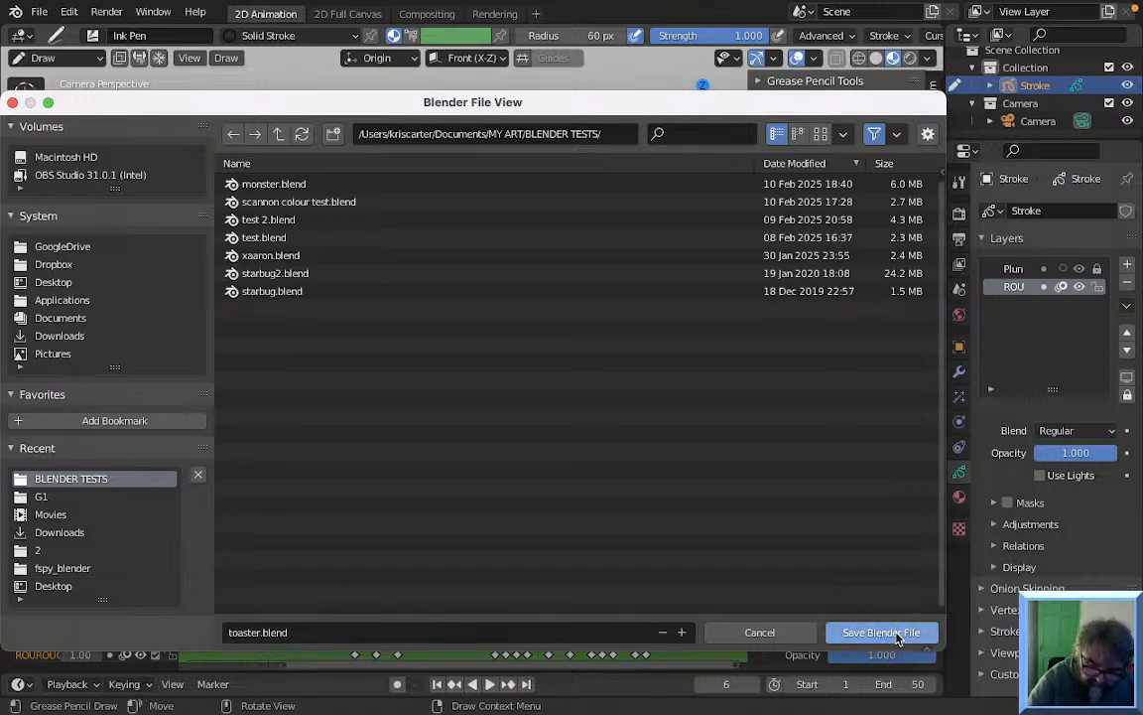
{"action": "left_click", "coordinate": [893, 633]}
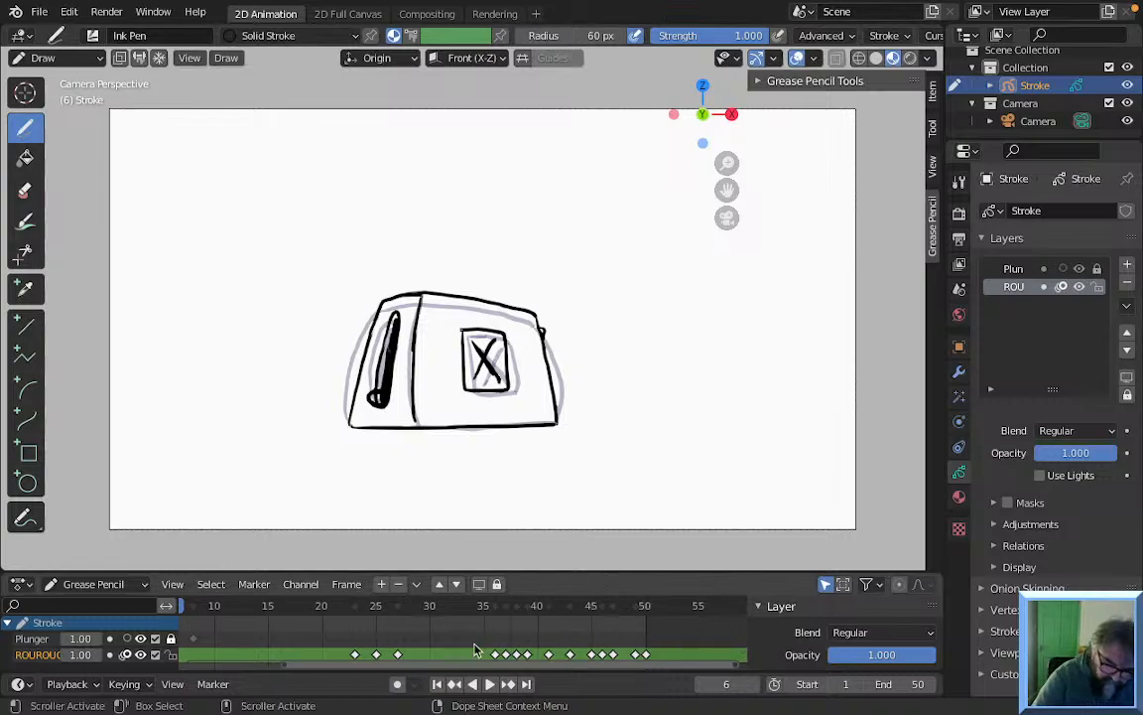
On the Plunger layer, add a keyframe at frame 23 and redraw the plunger knob inside the lower end of the squashed toaster's slot
{"action": "left_click", "coordinate": [34, 639]}
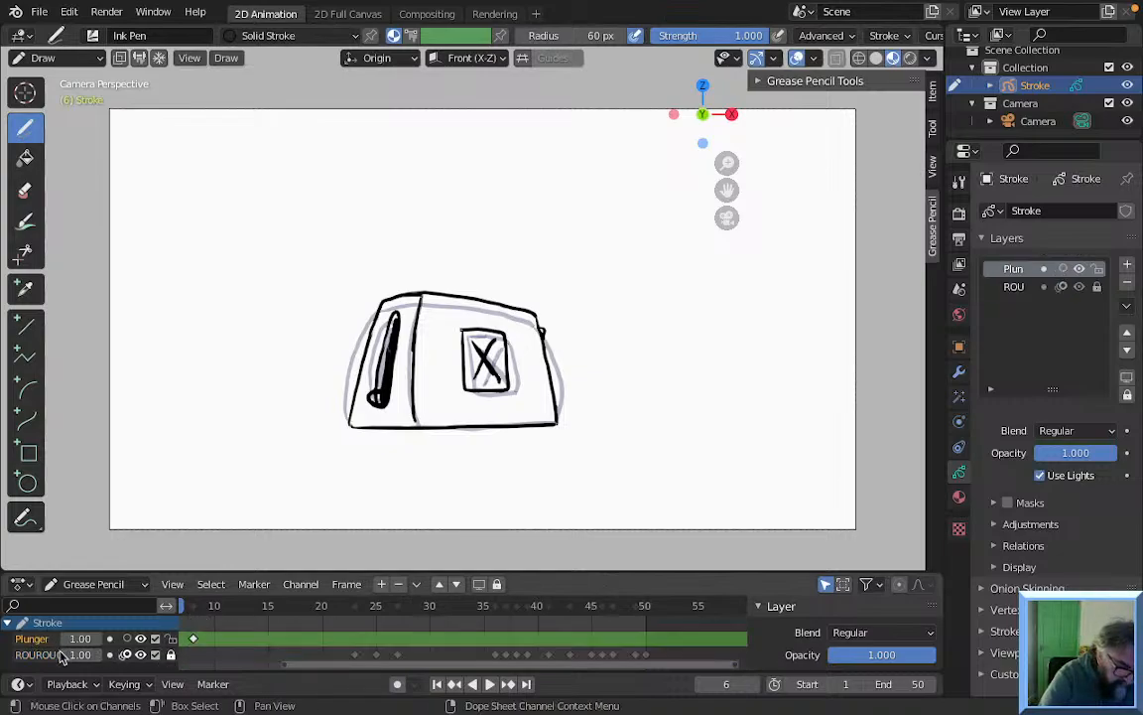
{"action": "left_click", "coordinate": [194, 607]}
{"action": "key", "text": "space"}
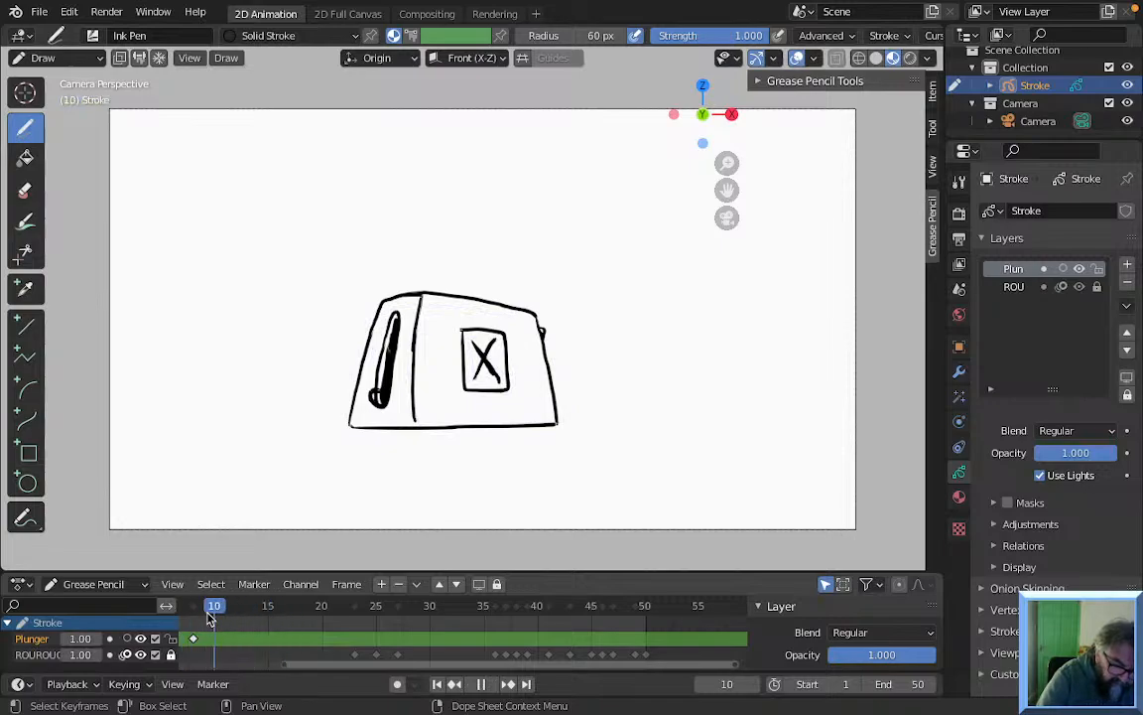
{"action": "key", "text": "Escape"}
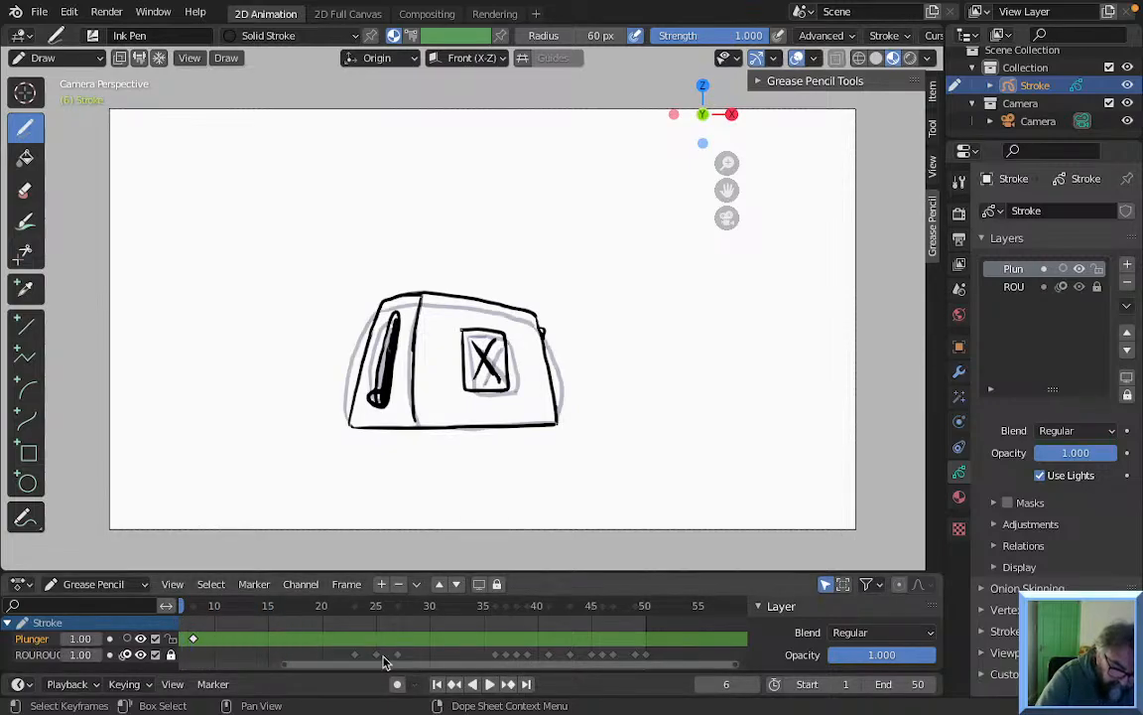
{"action": "key", "text": "space"}
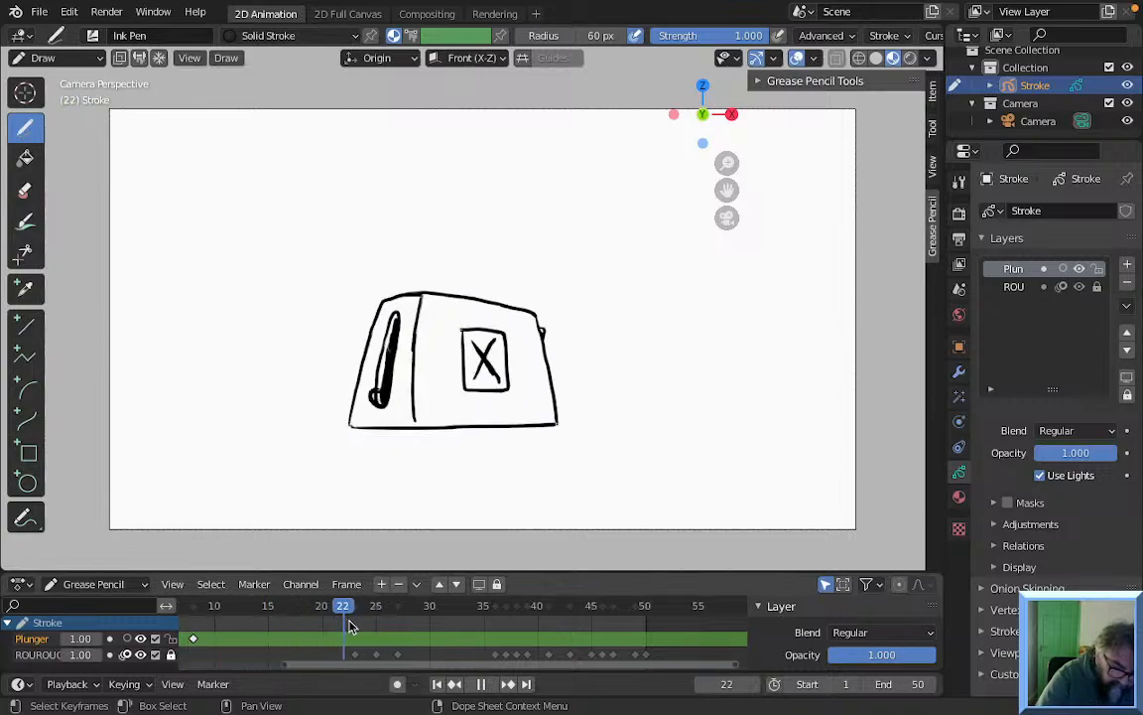
{"action": "key", "text": "space"}
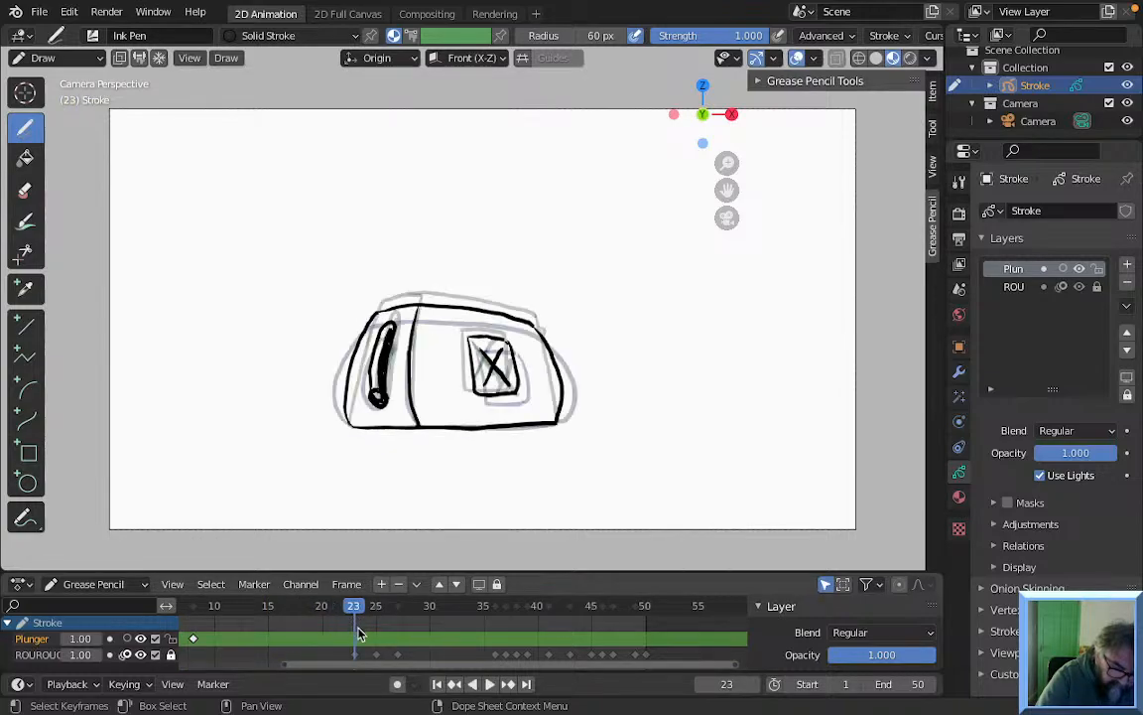
{"action": "key", "text": "shift+i"}
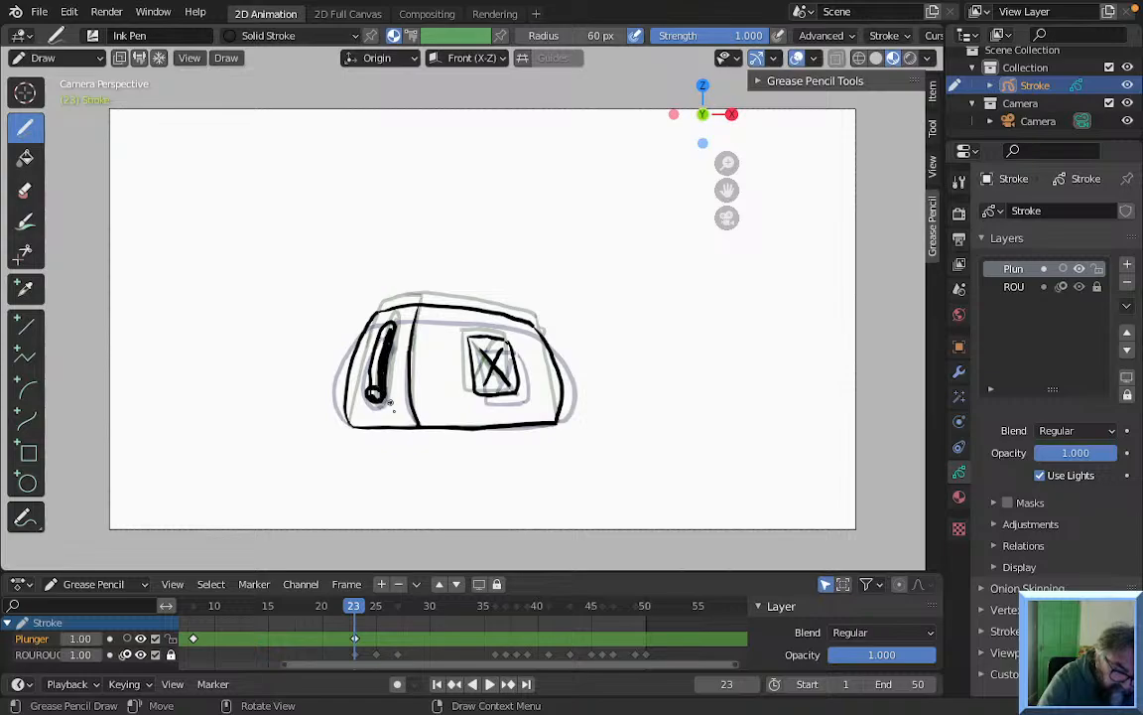
Advance to the more squashed toaster drawing on frame 25 with the Plunger layer active
{"action": "key", "text": "space"}
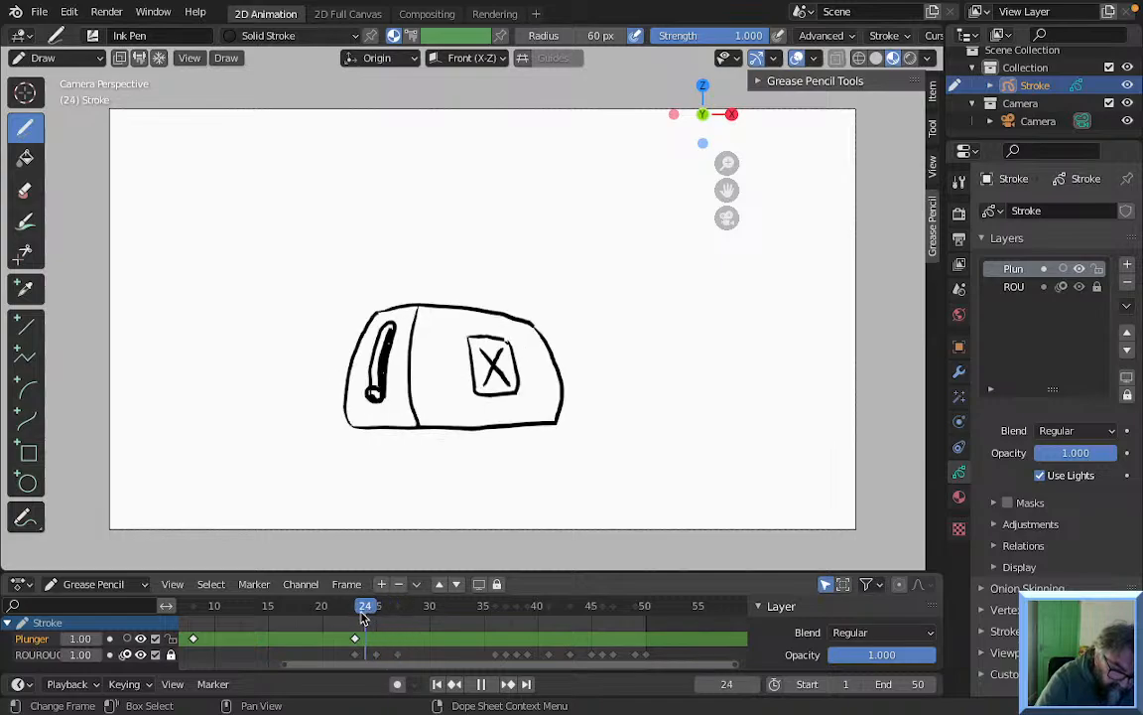
{"action": "key", "text": "space"}
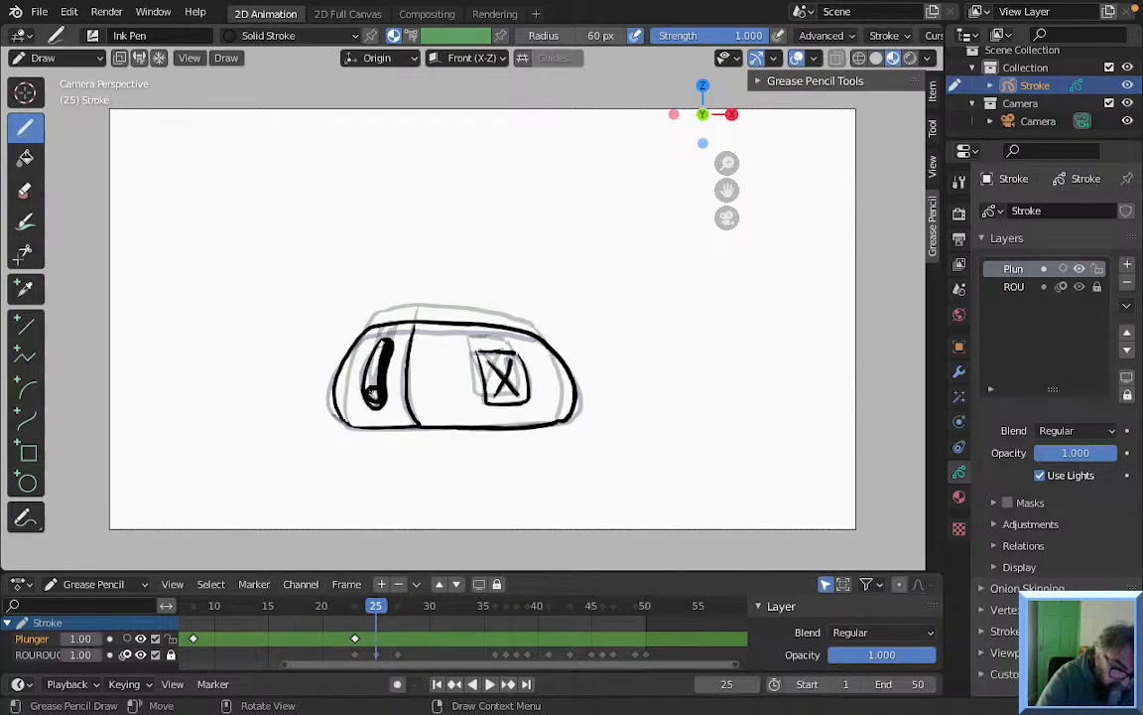
Draw the toaster's plunger knob at the lower end of its slot on the Plunger layer at frames 25 and 27
{"action": "left_click", "coordinate": [374, 394]}
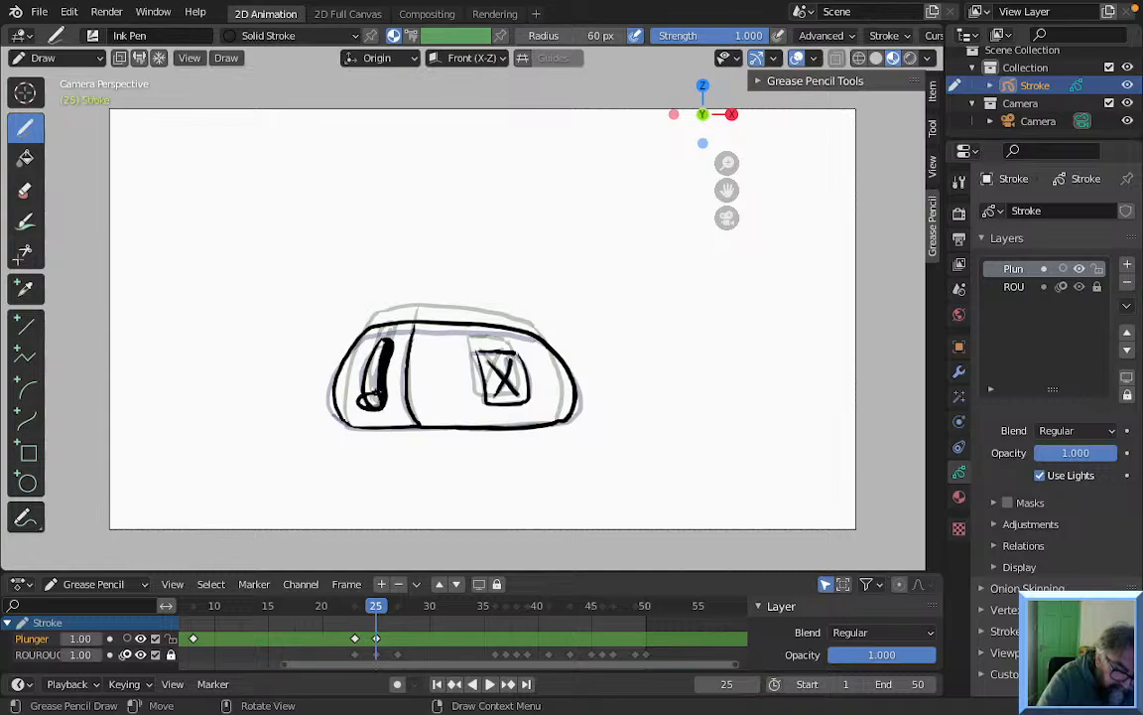
{"action": "left_click", "coordinate": [396, 609]}
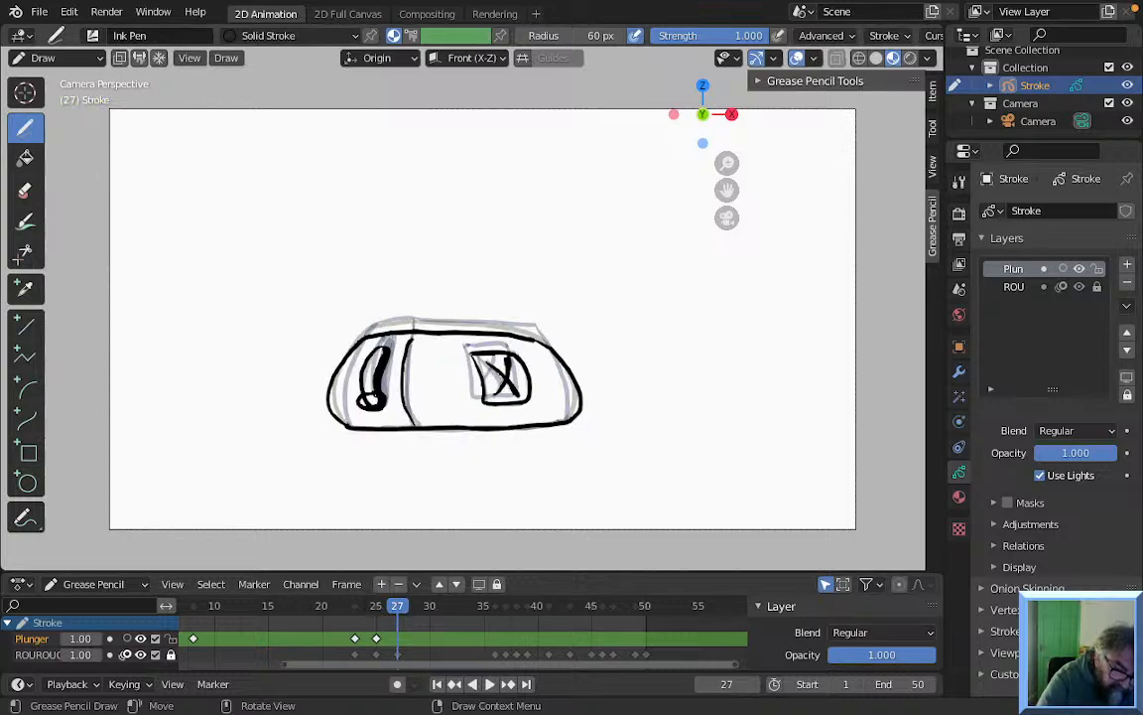
{"action": "key", "text": "shift+i"}
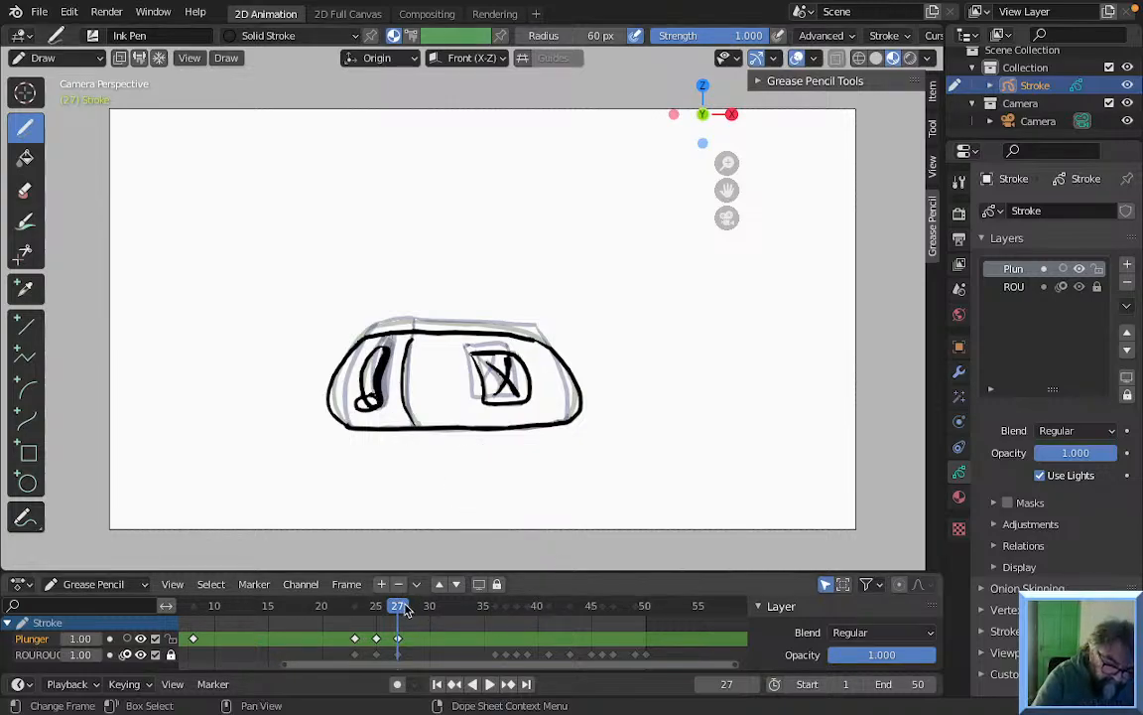
Draw the plunger knob halfway up the slot at frame 33 and near the slot's upper end at frame 35
{"action": "key", "text": "space"}
{"action": "mouse_move", "coordinate": [485, 609]}
{"action": "left_mouse_down"}
{"action": "mouse_move", "coordinate": [516, 611]}
{"action": "mouse_move", "coordinate": [403, 615]}
{"action": "mouse_move", "coordinate": [492, 620]}
{"action": "mouse_move", "coordinate": [429, 622]}
{"action": "mouse_move", "coordinate": [462, 625]}
{"action": "left_mouse_up"}
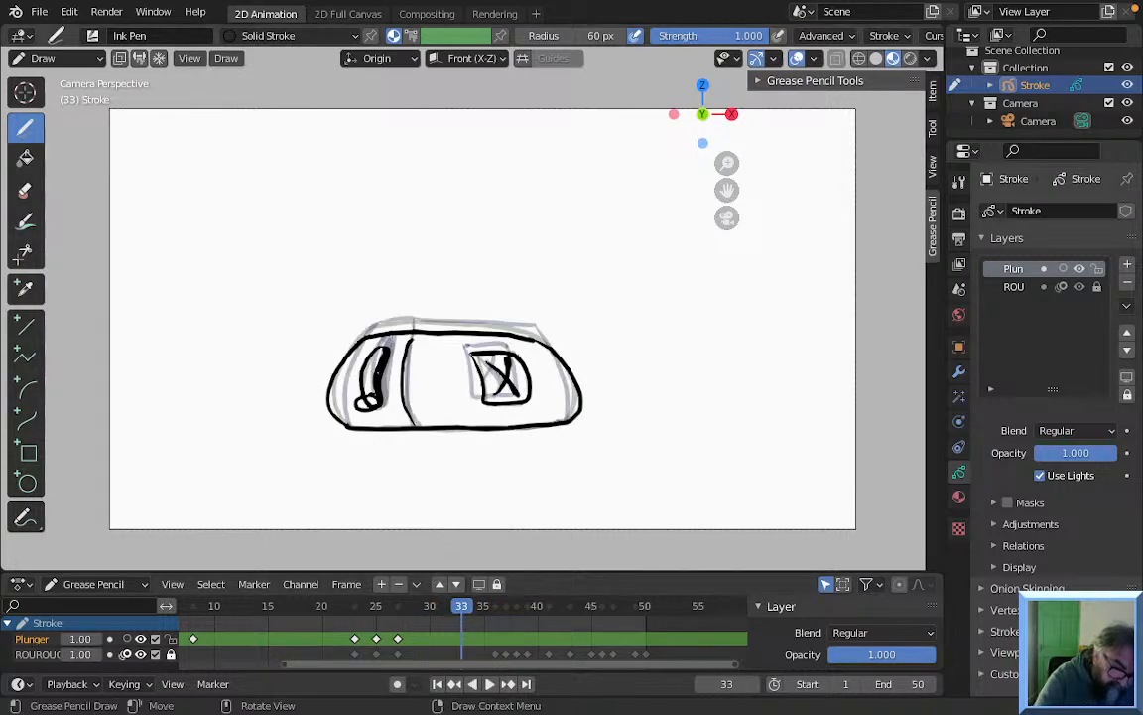
{"action": "key", "text": "shift+i"}
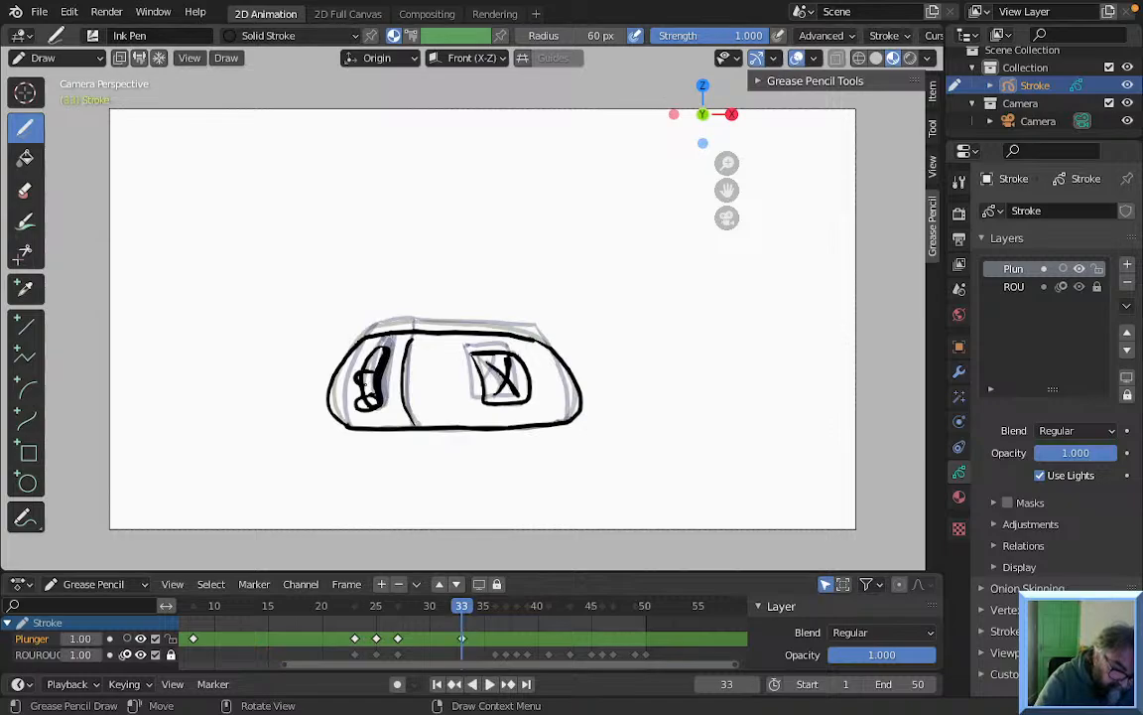
{"action": "mouse_move", "coordinate": [462, 613]}
{"action": "left_mouse_down"}
{"action": "mouse_move", "coordinate": [477, 613]}
{"action": "mouse_move", "coordinate": [396, 612]}
{"action": "mouse_move", "coordinate": [487, 614]}
{"action": "left_mouse_up"}
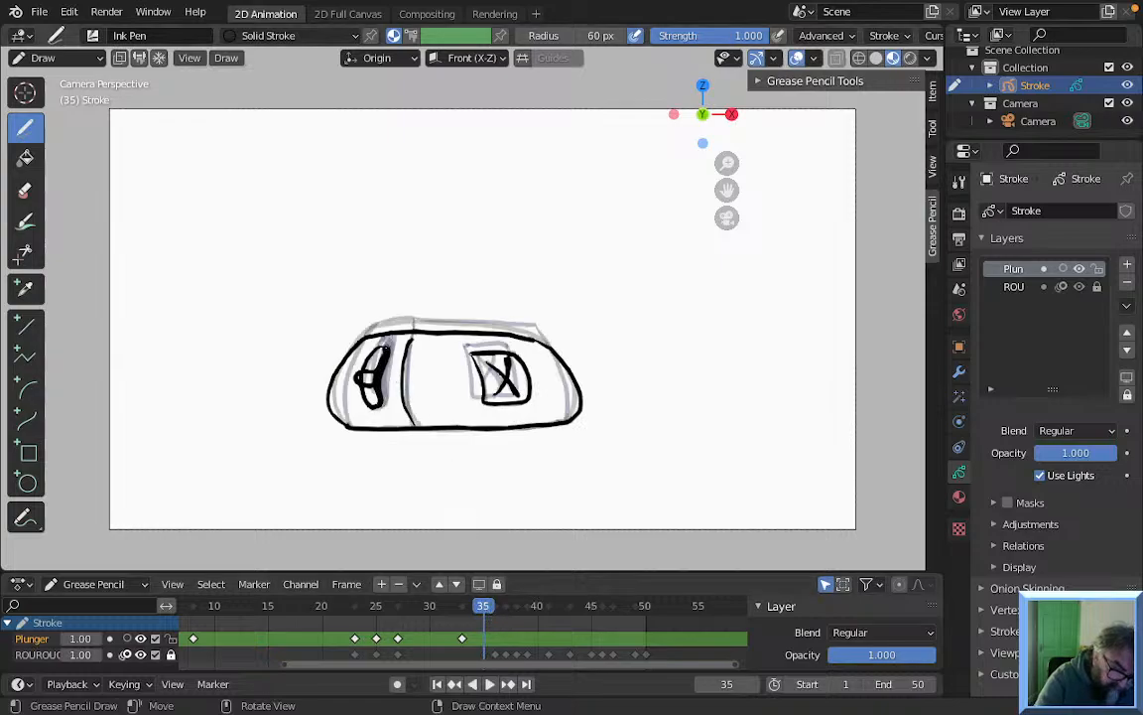
{"action": "left_click_drag", "start_coordinate": [384, 343], "coordinate": [383, 348]}
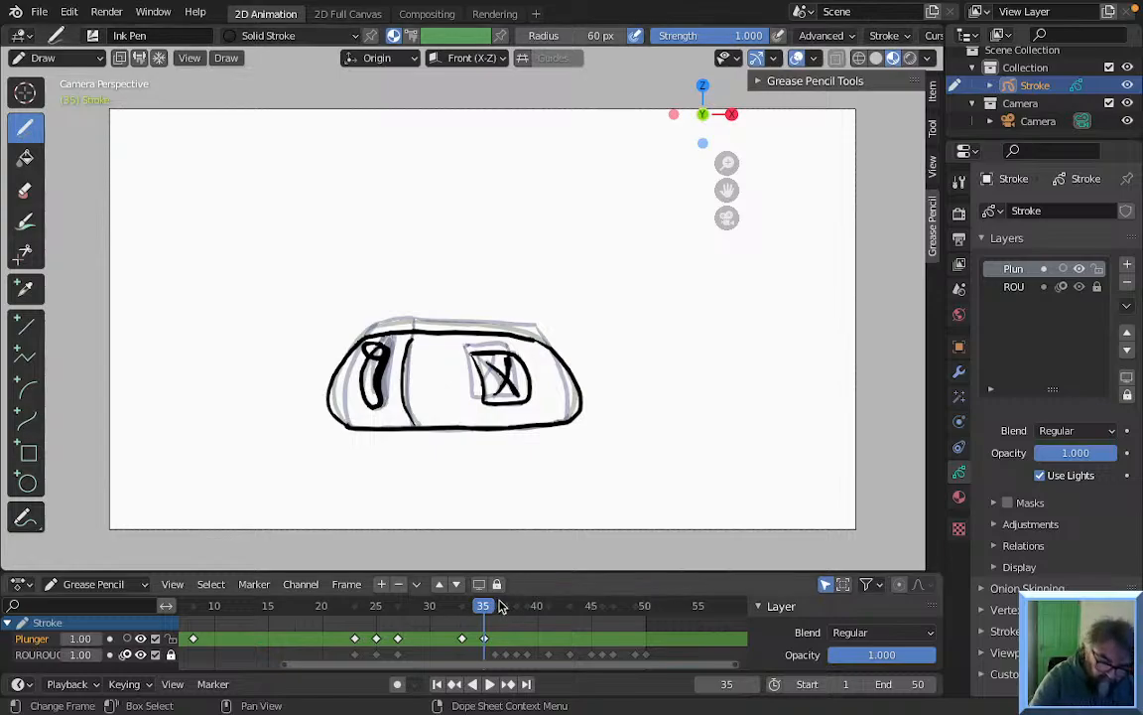
Draw the plunger knob at the top of the stretching toaster's slot at frames 36 and 37
{"action": "mouse_move", "coordinate": [497, 611]}
{"action": "left_mouse_down"}
{"action": "mouse_move", "coordinate": [484, 607]}
{"action": "mouse_move", "coordinate": [494, 605]}
{"action": "left_mouse_up"}
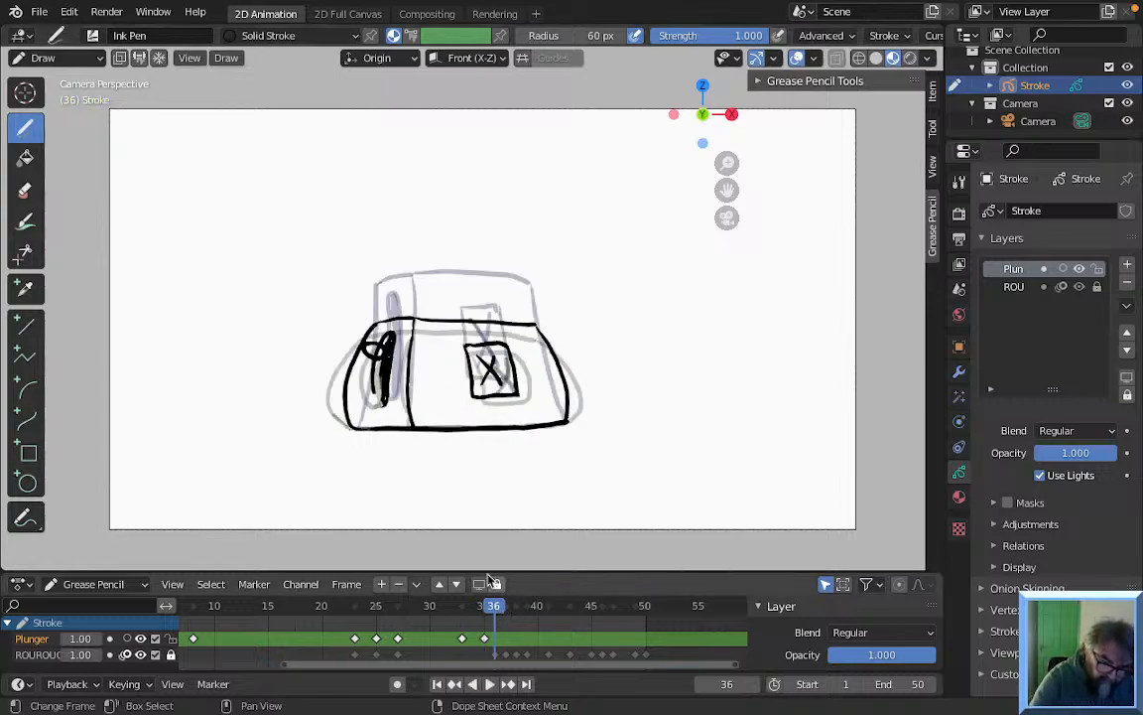
{"action": "left_click_drag", "start_coordinate": [377, 326], "coordinate": [385, 330]}
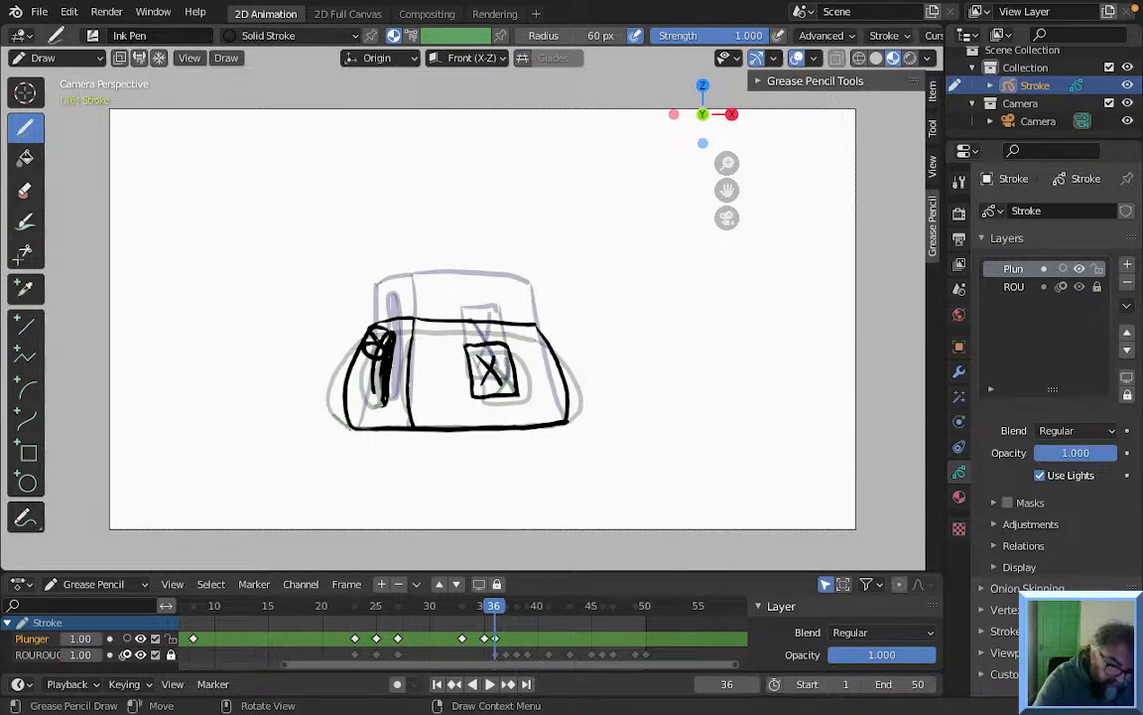
{"action": "key", "text": "Right"}
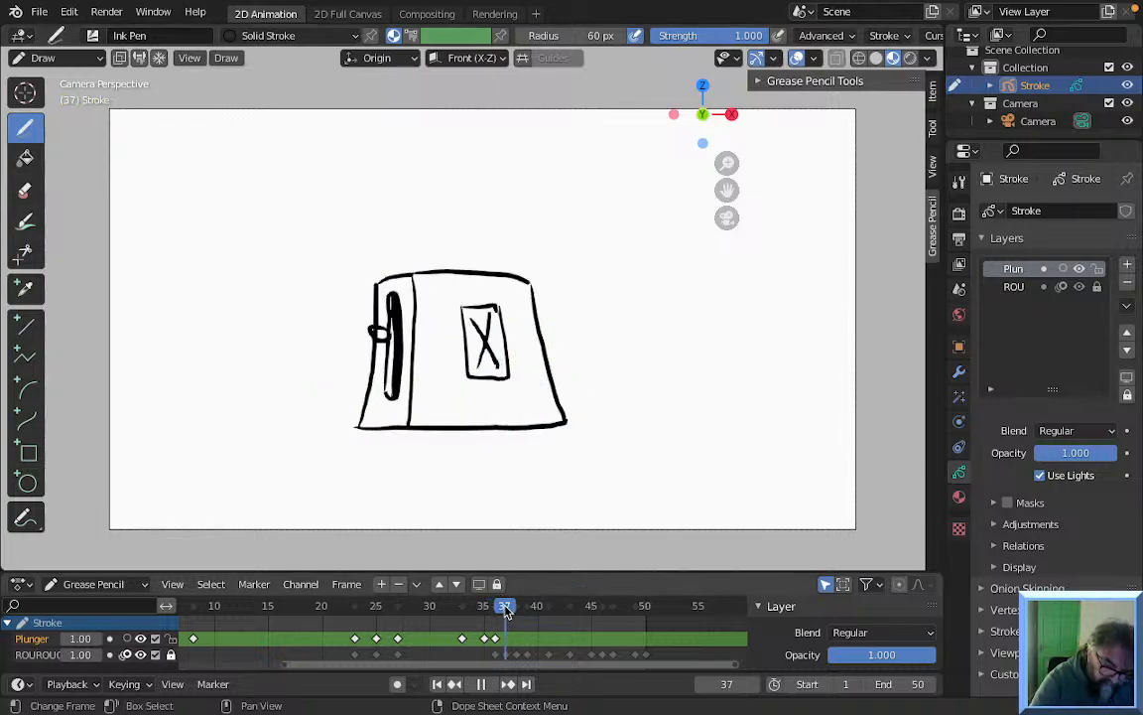
{"action": "key", "text": "i"}
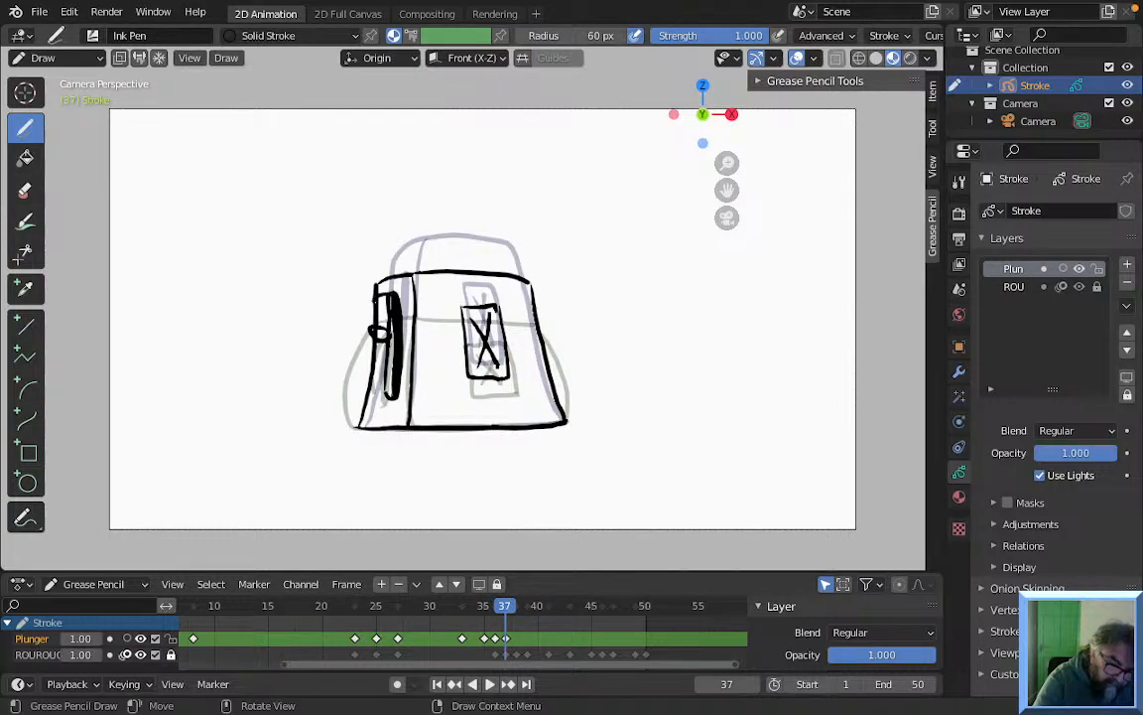
Draw the plunger knob at the top of the slot at frames 38 and 39, redoing the stroke on frame 39
{"action": "key", "text": "Right"}
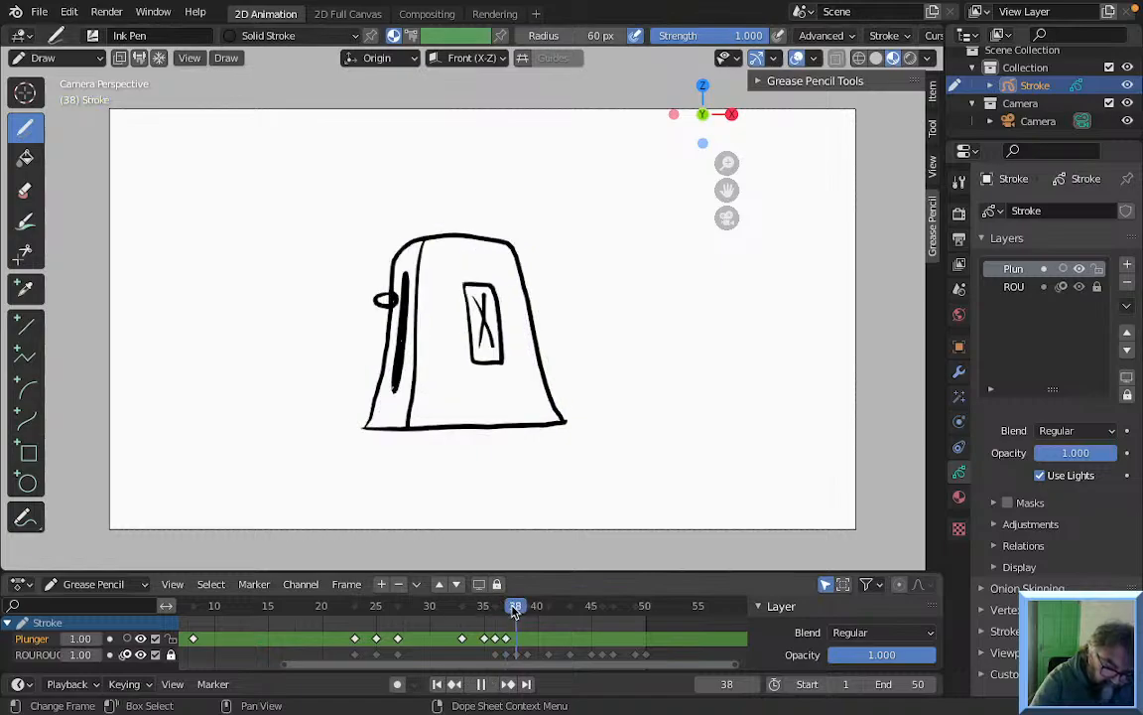
{"action": "key", "text": "i"}
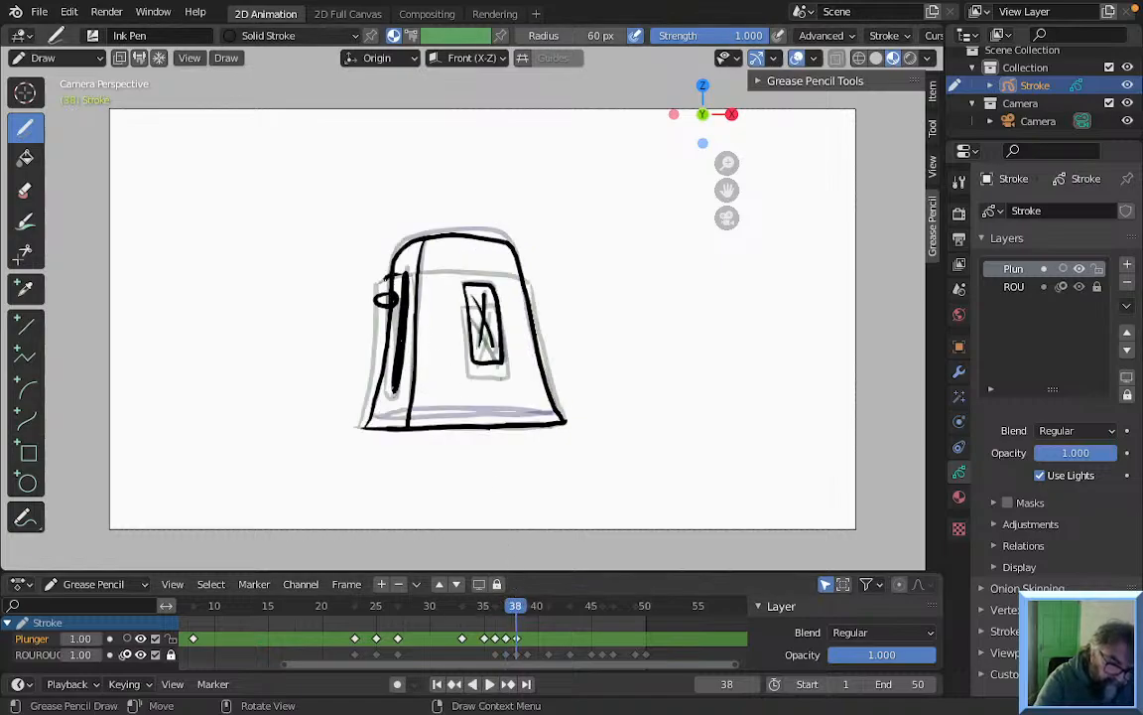
{"action": "key", "text": "Right"}
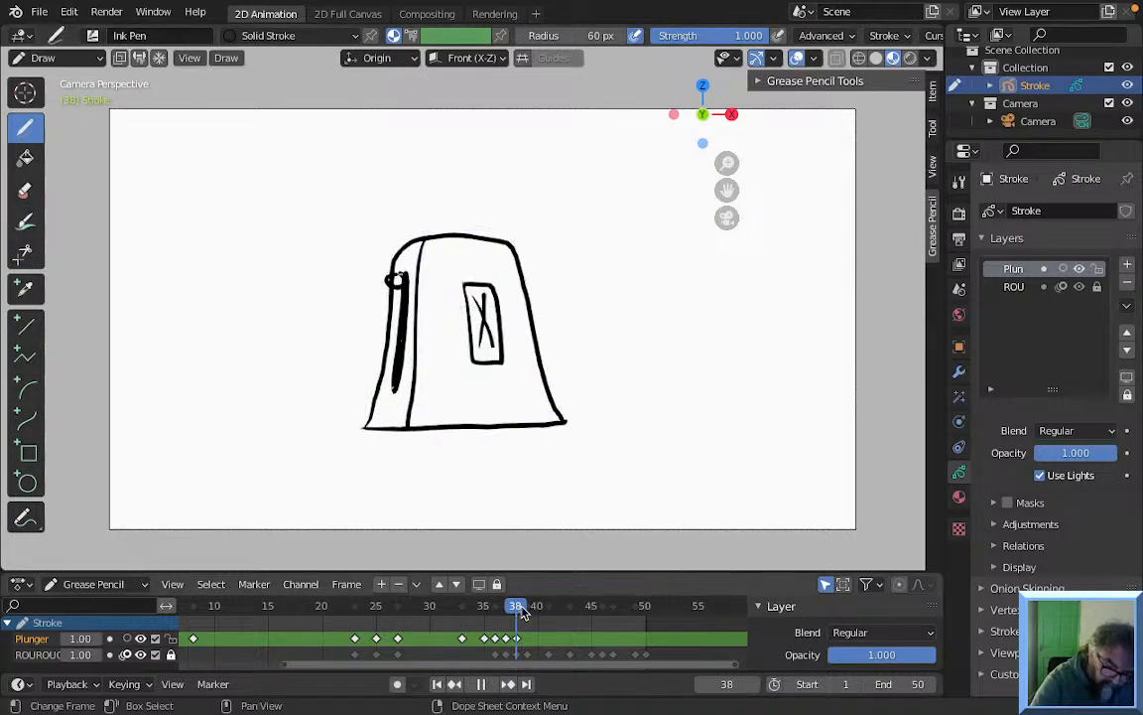
{"action": "key", "text": "i"}
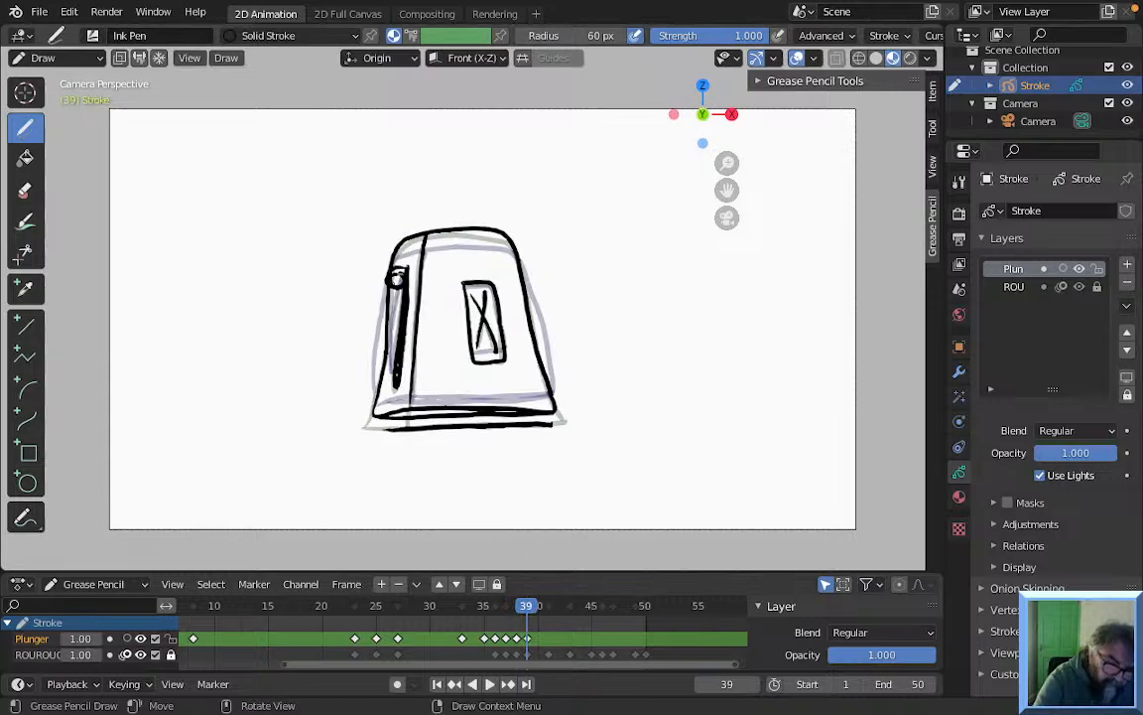
{"action": "key", "text": "ctrl+z"}
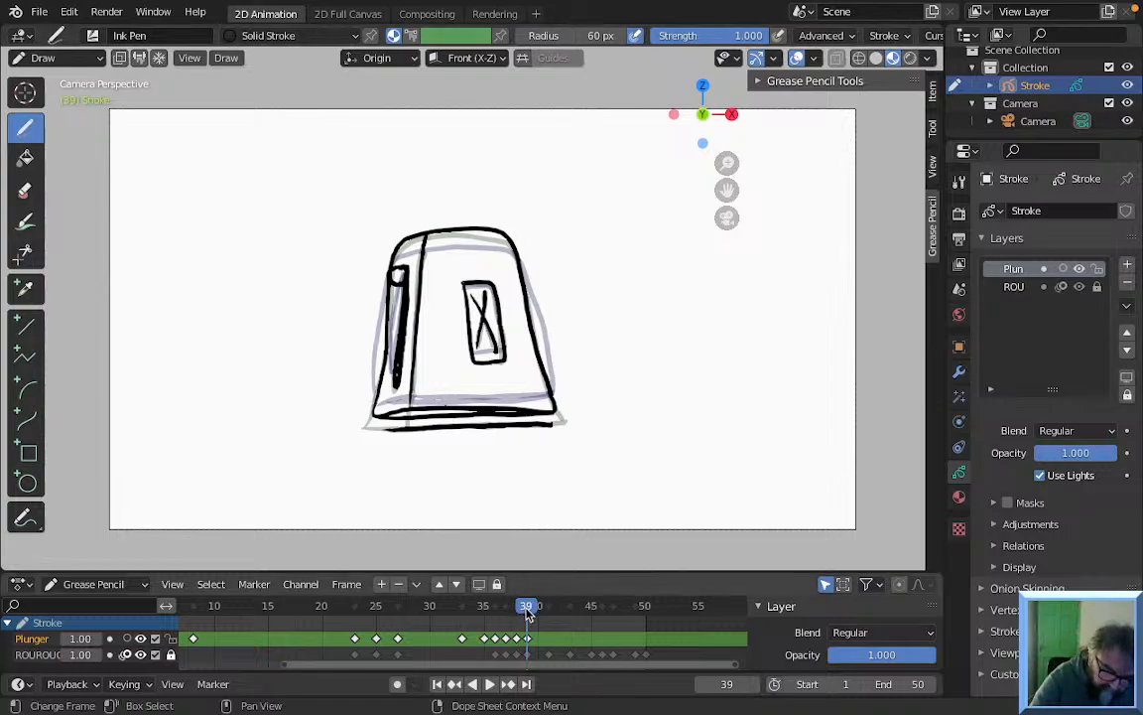
Draw the plunger knob at the top of the airborne toaster's slot at frames 45, 46 and 47
{"action": "key", "text": "space"}
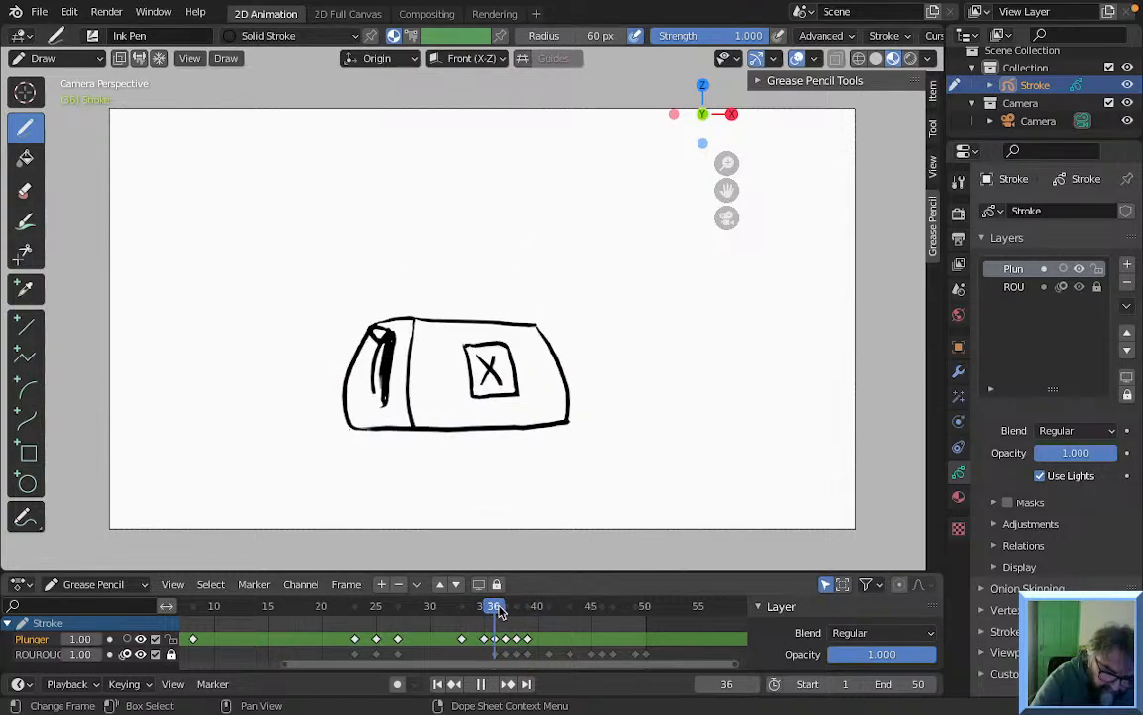
{"action": "mouse_move", "coordinate": [526, 611]}
{"action": "left_mouse_down"}
{"action": "mouse_move", "coordinate": [401, 610]}
{"action": "mouse_move", "coordinate": [590, 625]}
{"action": "left_mouse_up"}
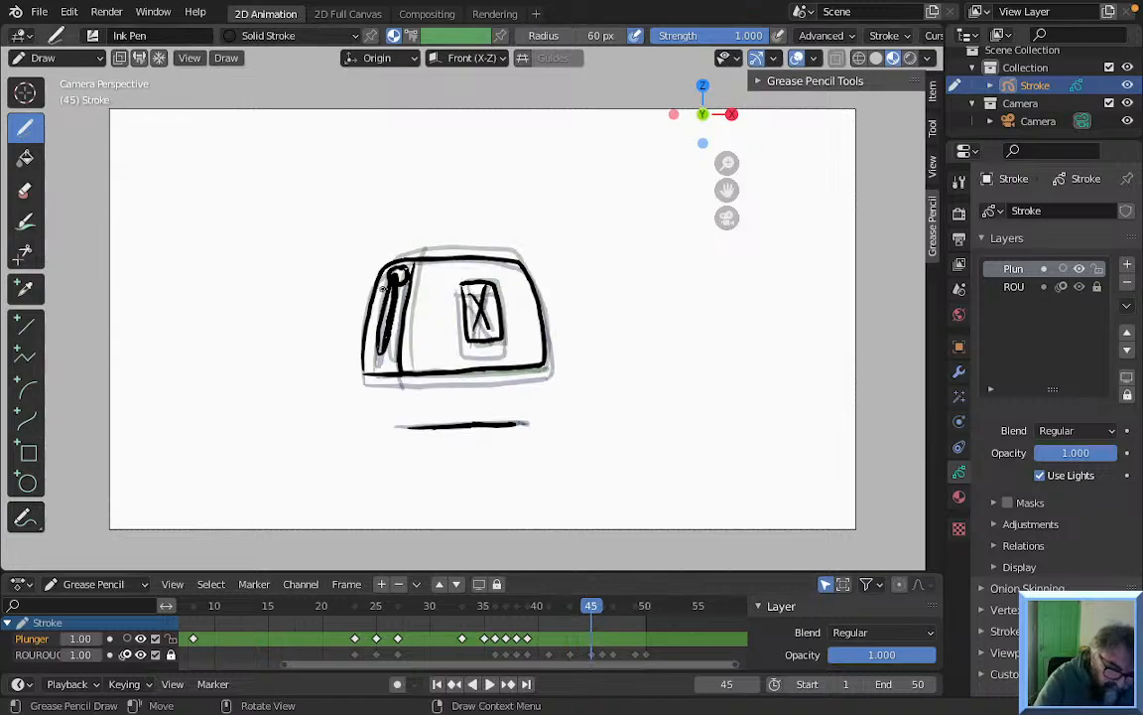
{"action": "left_click_drag", "start_coordinate": [383, 289], "coordinate": [395, 280]}
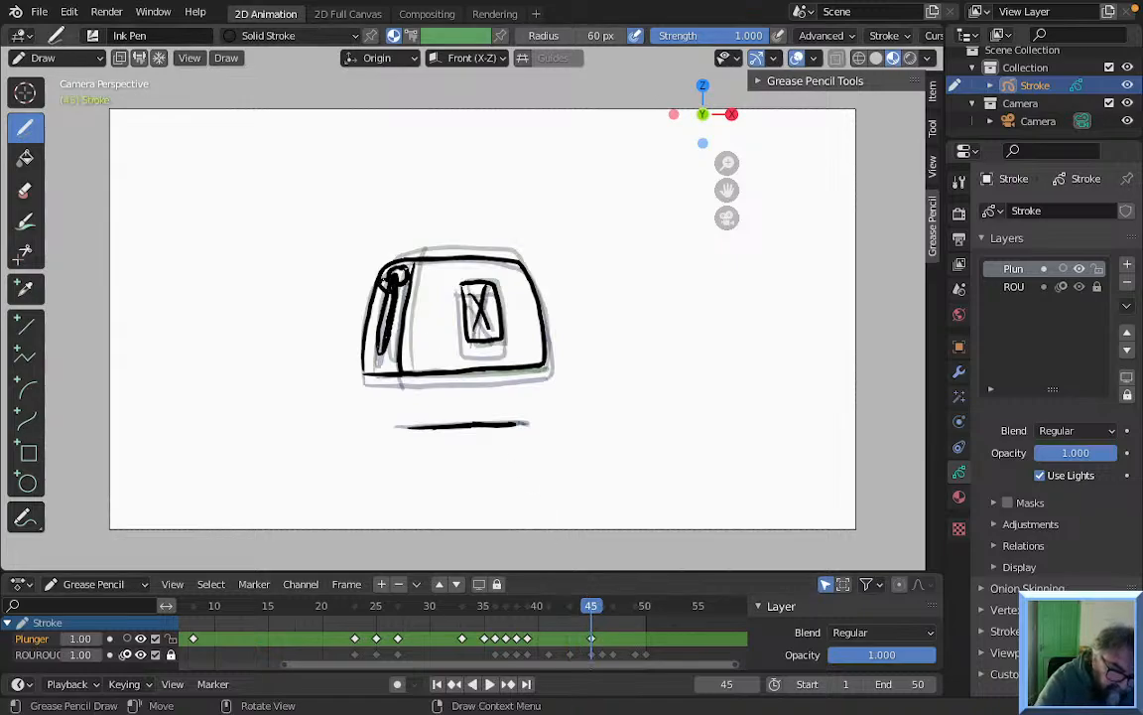
{"action": "key", "text": "space"}
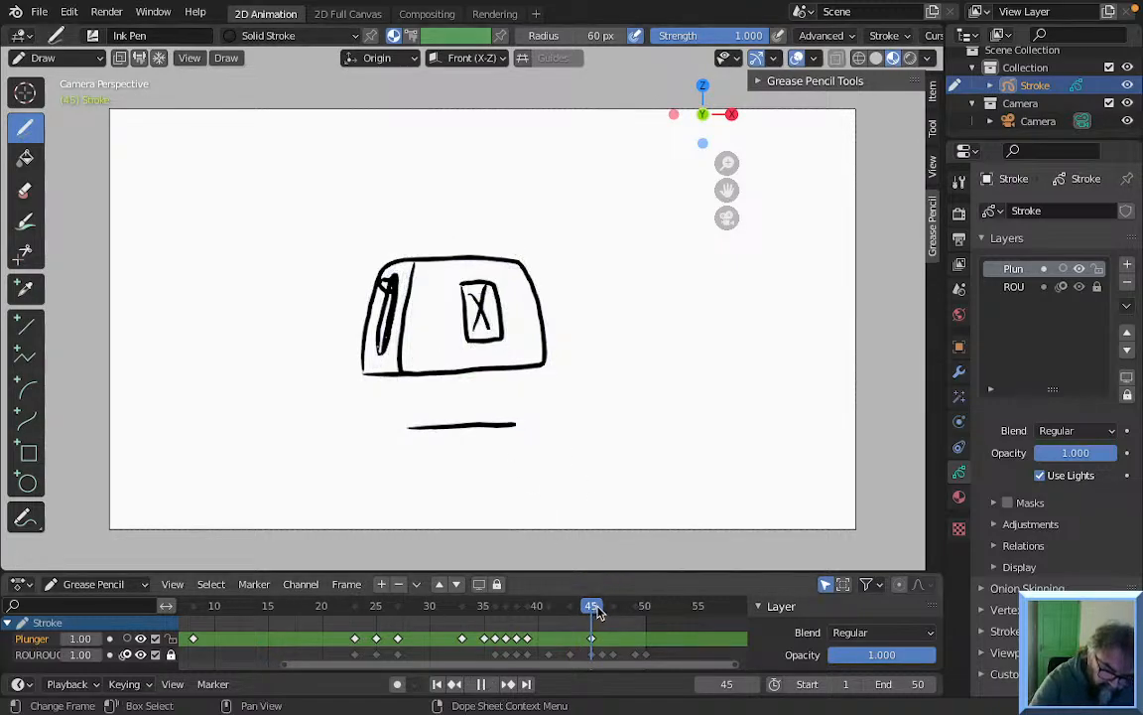
{"action": "key", "text": "space"}
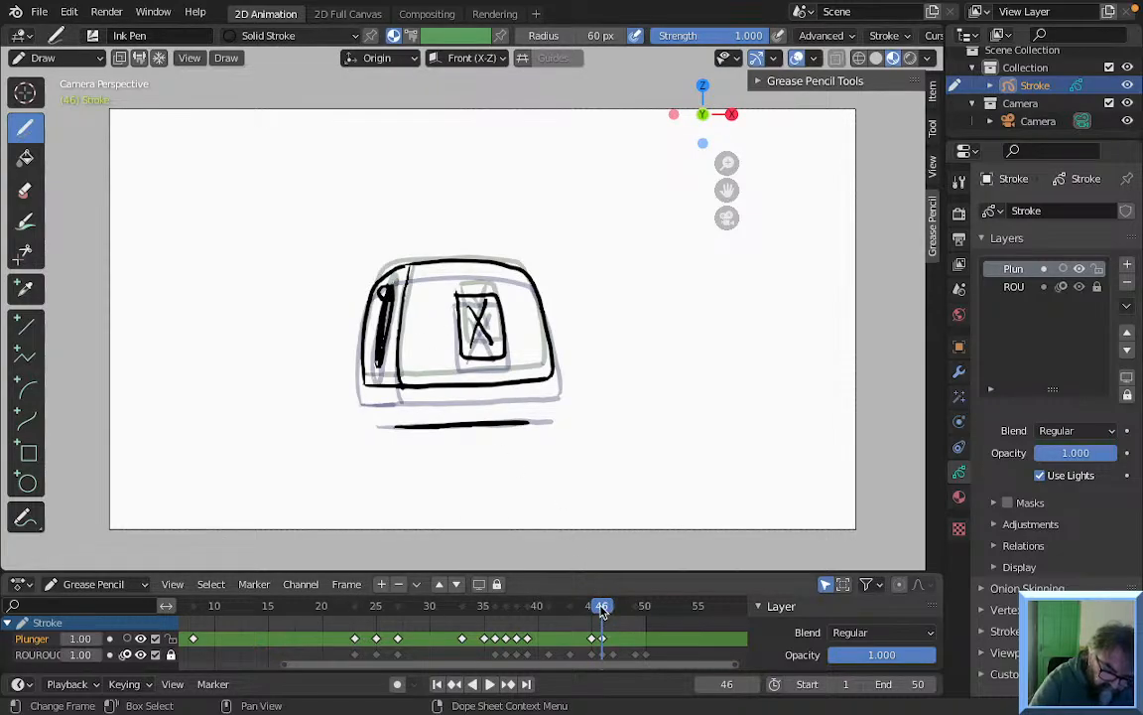
{"action": "key", "text": "space"}
{"action": "key", "text": "space"}
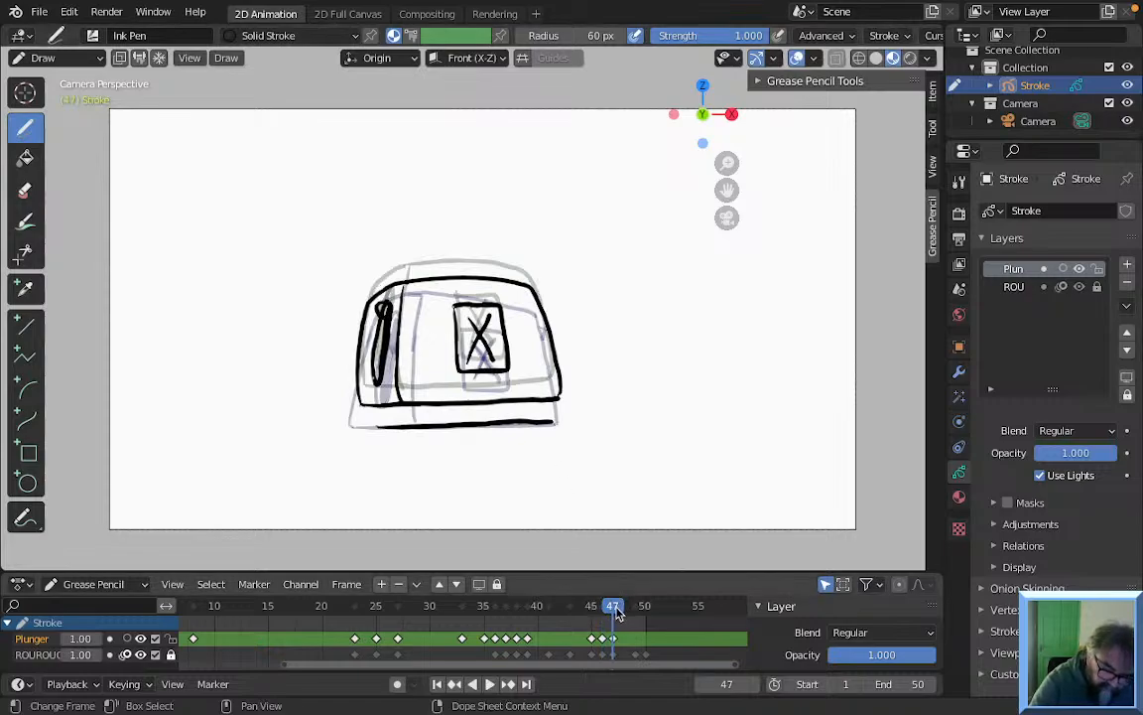
Draw the plunger knob at the top of the landed toaster's slot at frames 49 and 50
{"action": "key", "text": "space"}
{"action": "mouse_move", "coordinate": [637, 612]}
{"action": "left_mouse_down"}
{"action": "mouse_move", "coordinate": [612, 612]}
{"action": "mouse_move", "coordinate": [628, 615]}
{"action": "left_mouse_up"}
{"action": "key", "text": "space"}
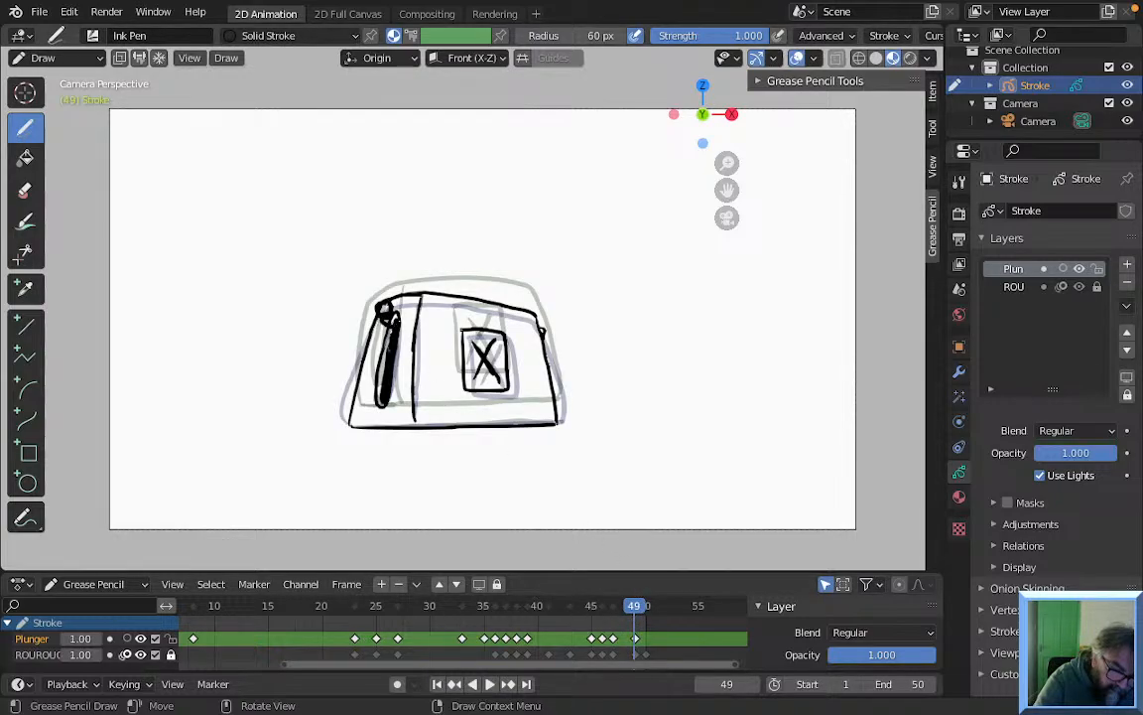
{"action": "key", "text": "space"}
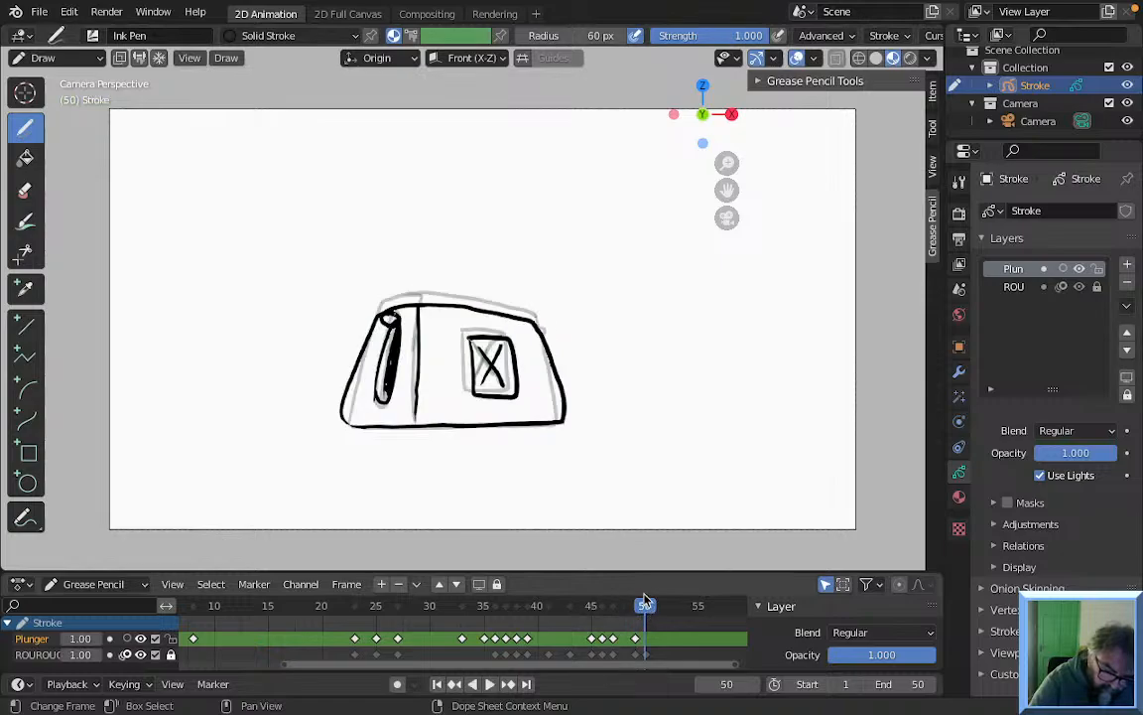
{"action": "key", "text": "shift+i"}
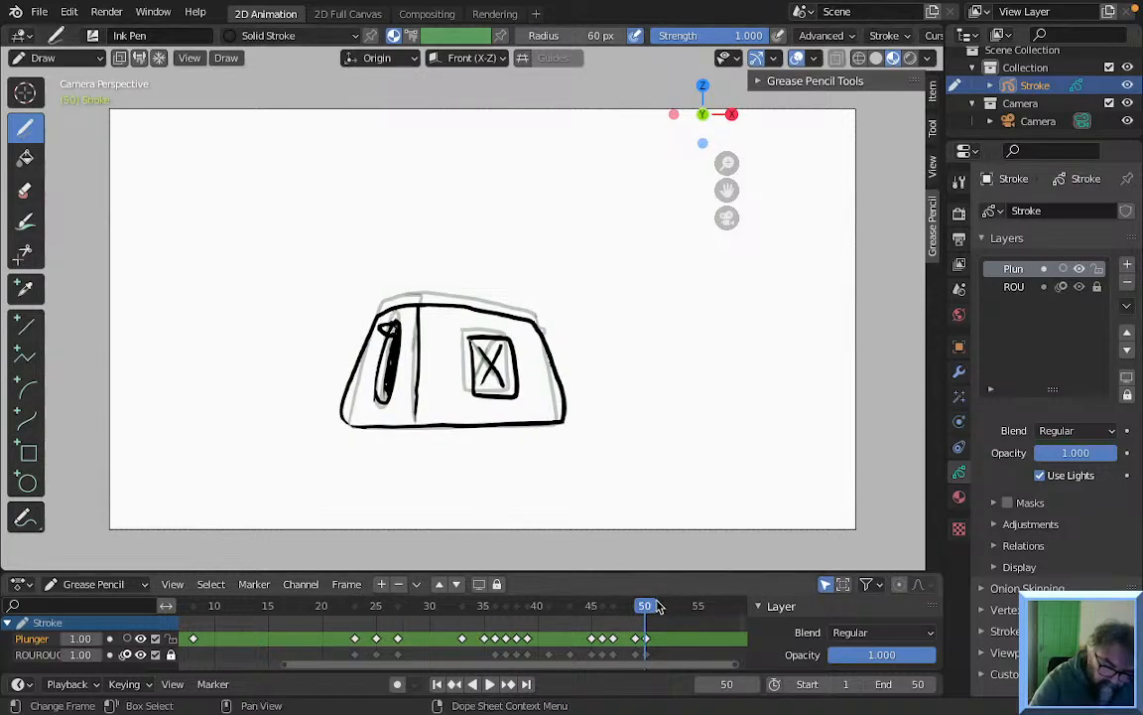
Play back the animation to check the plunger's motion, and save the file
{"action": "left_click_drag", "start_coordinate": [645, 612], "coordinate": [571, 609]}
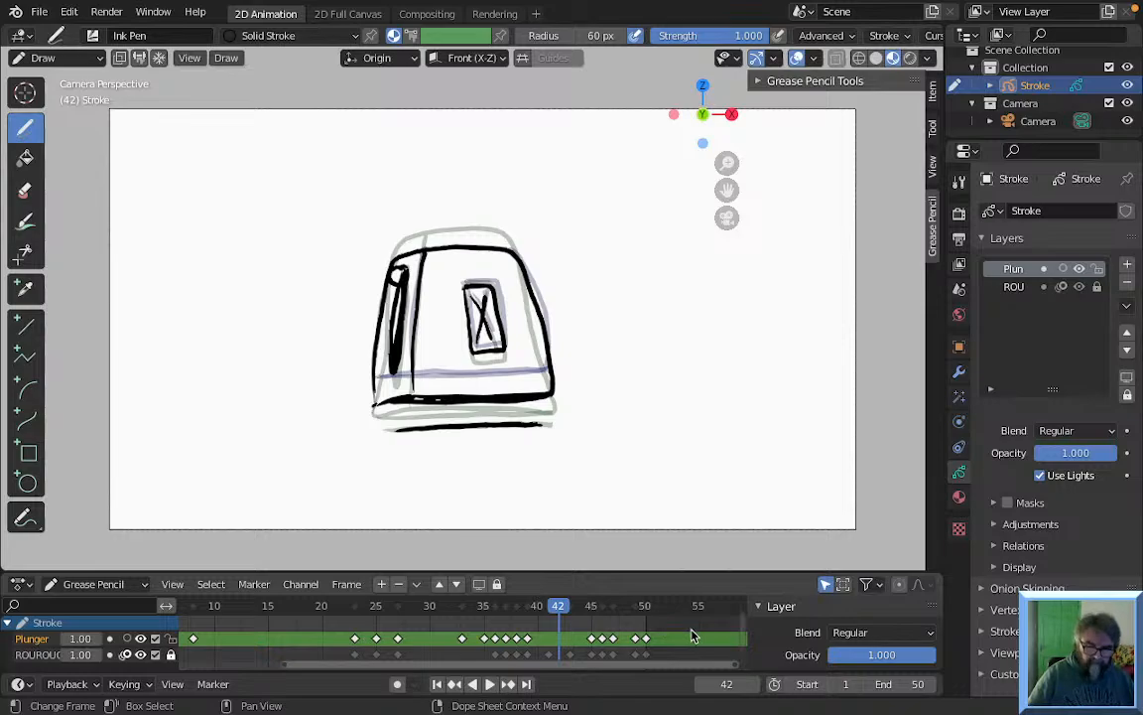
{"action": "key", "text": "space"}
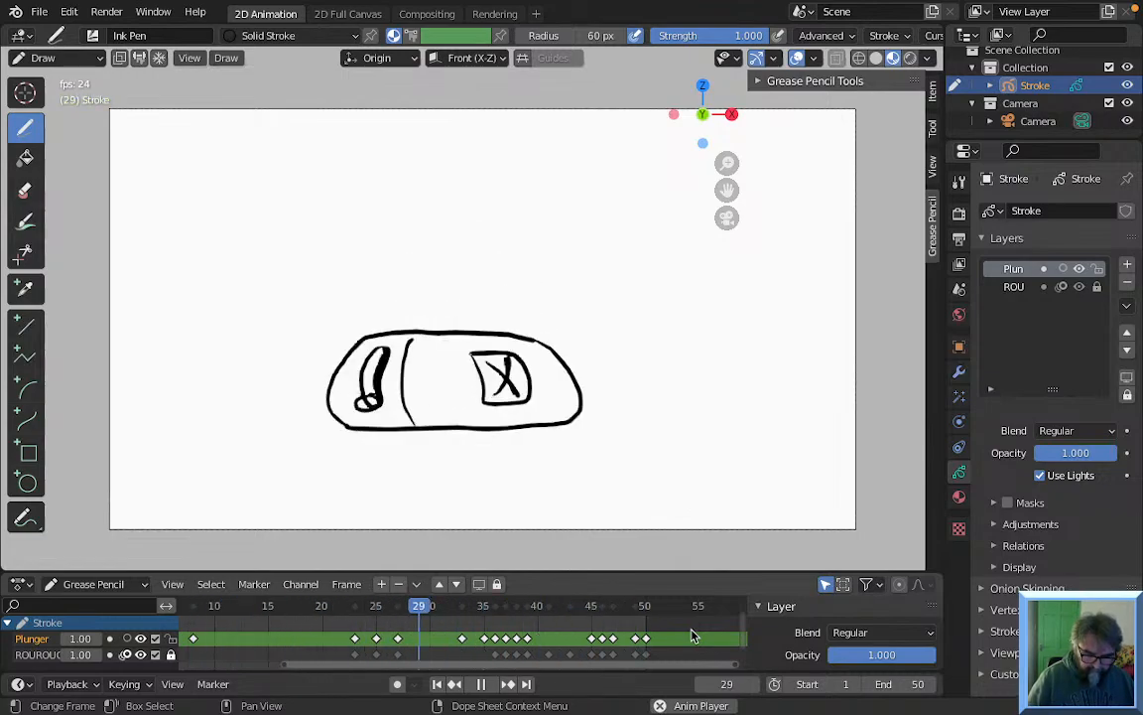
{"action": "key", "text": "space"}
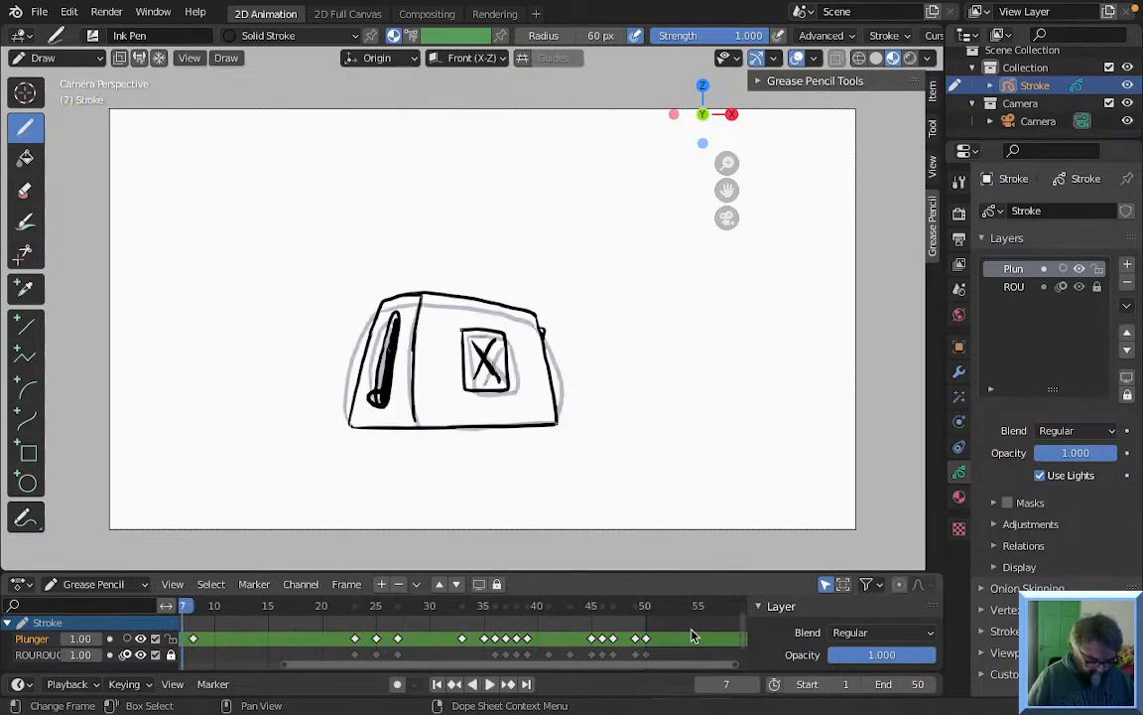
{"action": "key", "text": "ctrl+s"}
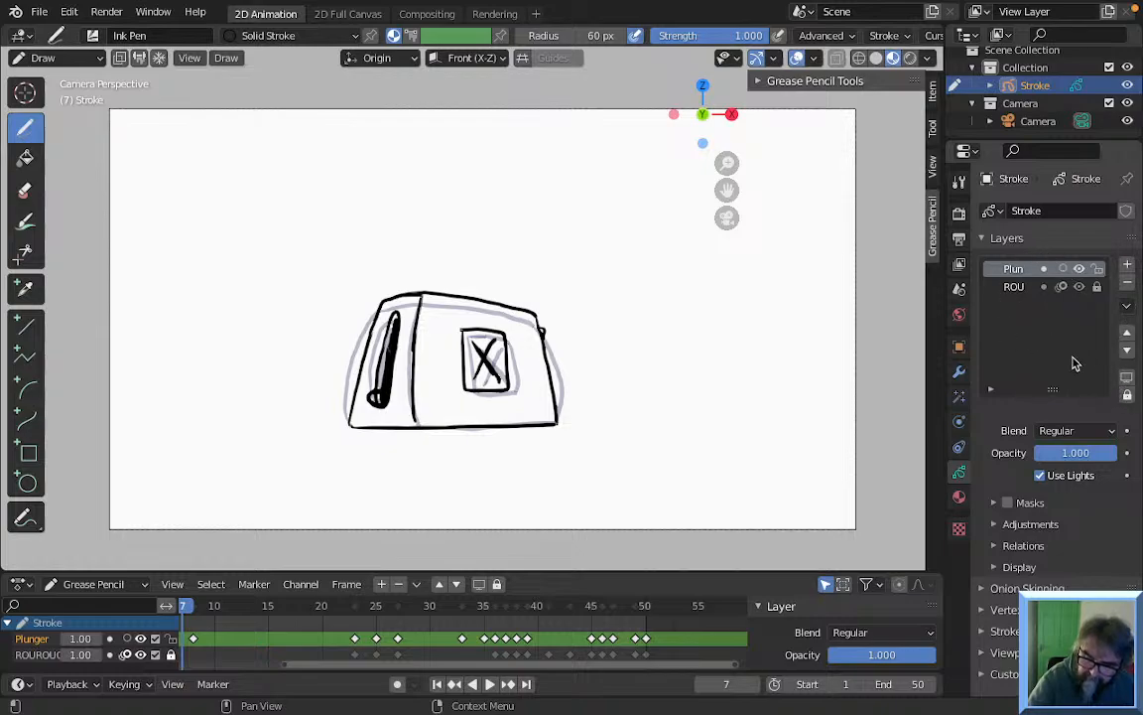
Add a new Grease Pencil layer to the Stroke object and name it Toast
{"action": "left_click", "coordinate": [1128, 266]}
{"action": "double_click", "coordinate": [1012, 269]}
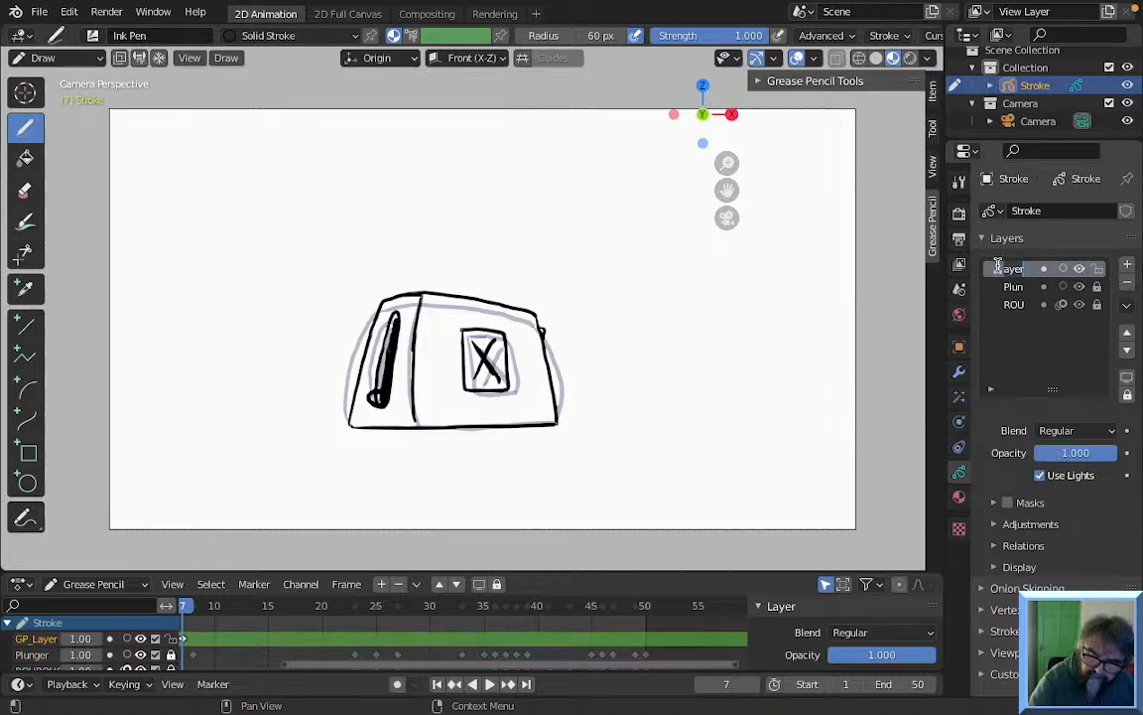
{"action": "key", "text": "BackSpace"}
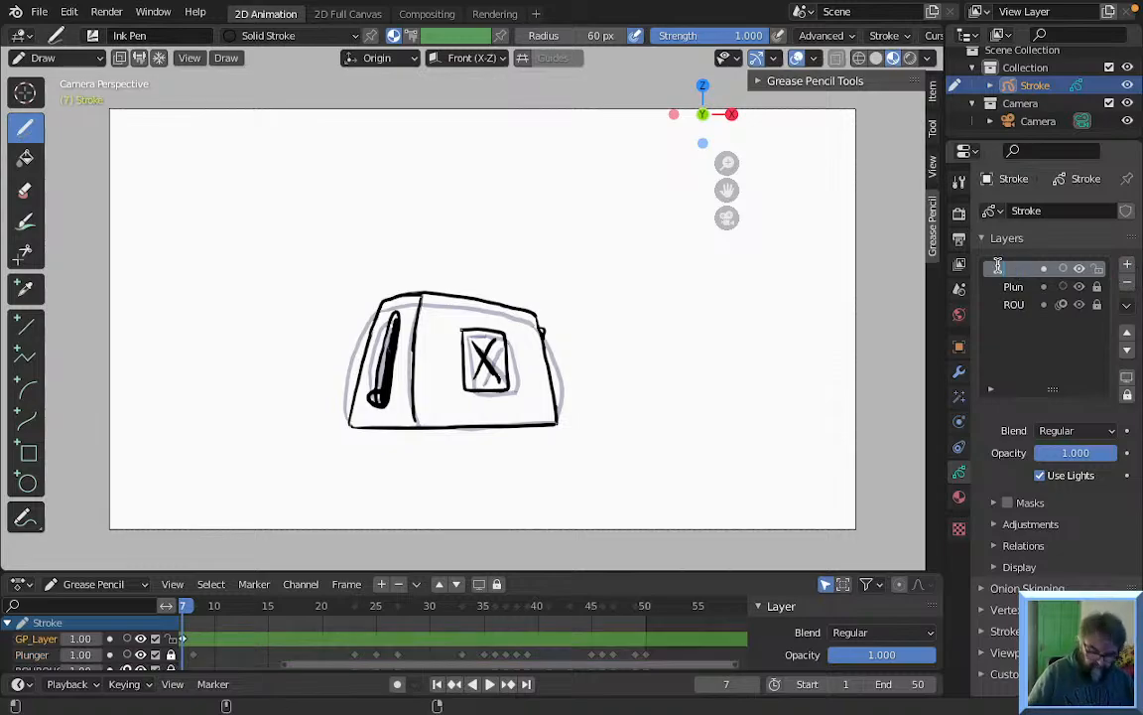
{"action": "type", "text": "Toast"}
{"action": "key", "text": "Return"}
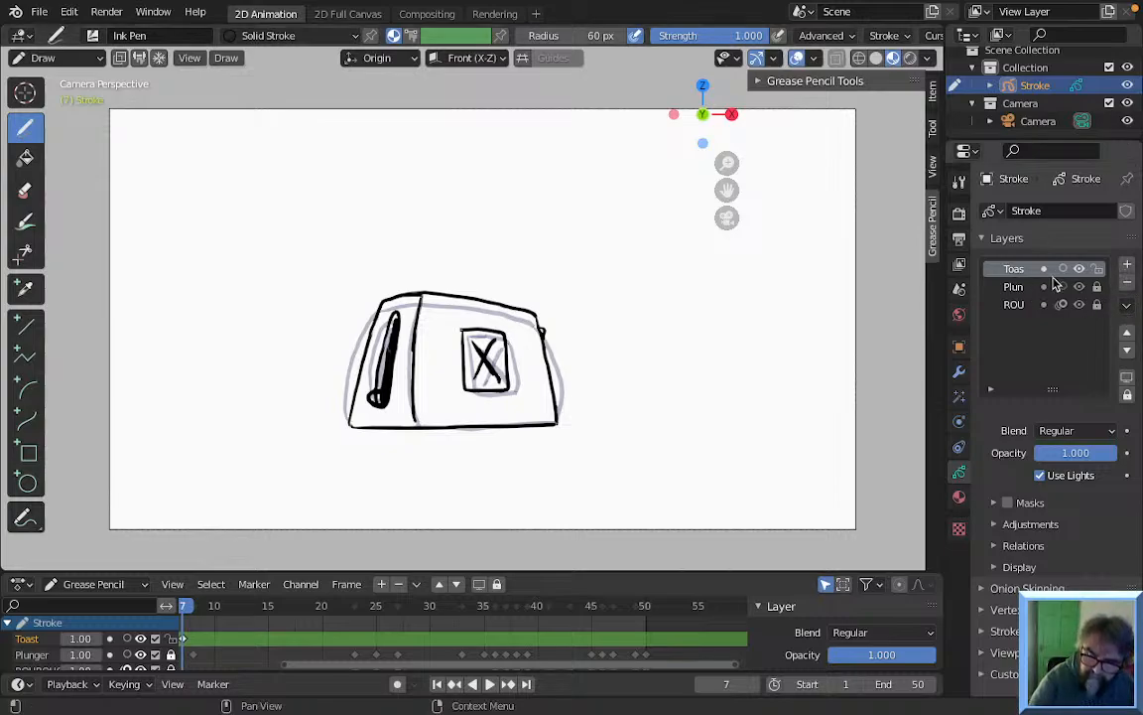
Move the Toast layer to the bottom of the layer stack, below the rough toaster layer
{"action": "left_click", "coordinate": [1128, 352]}
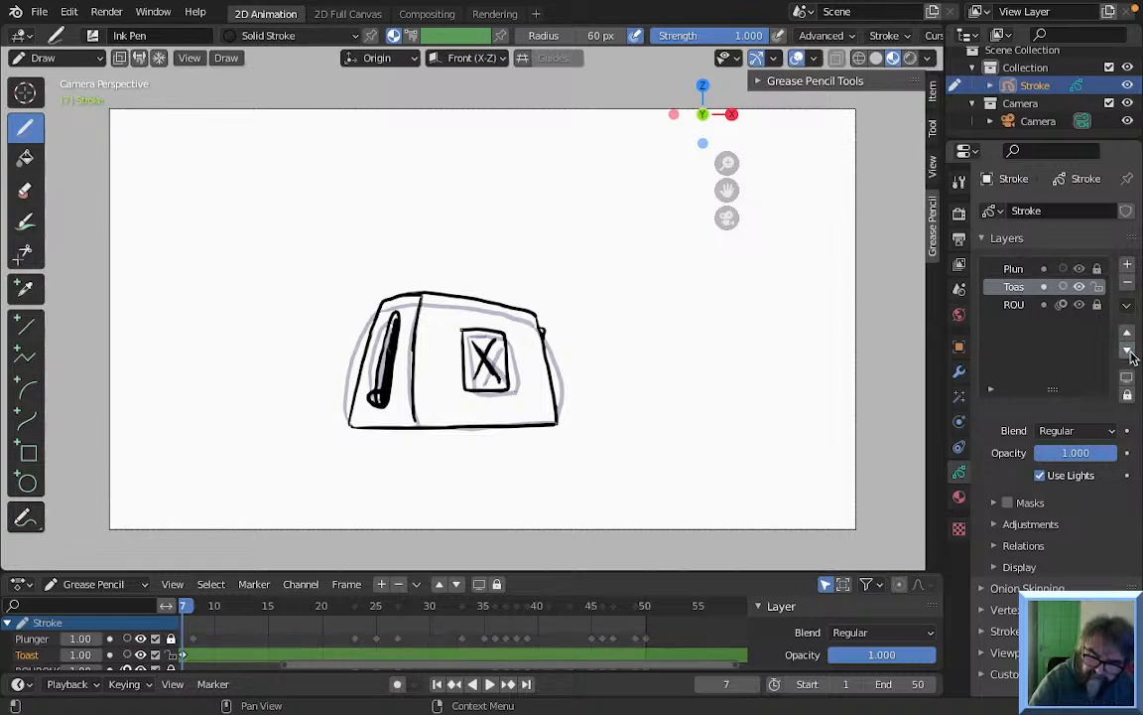
{"action": "left_click", "coordinate": [1129, 351]}
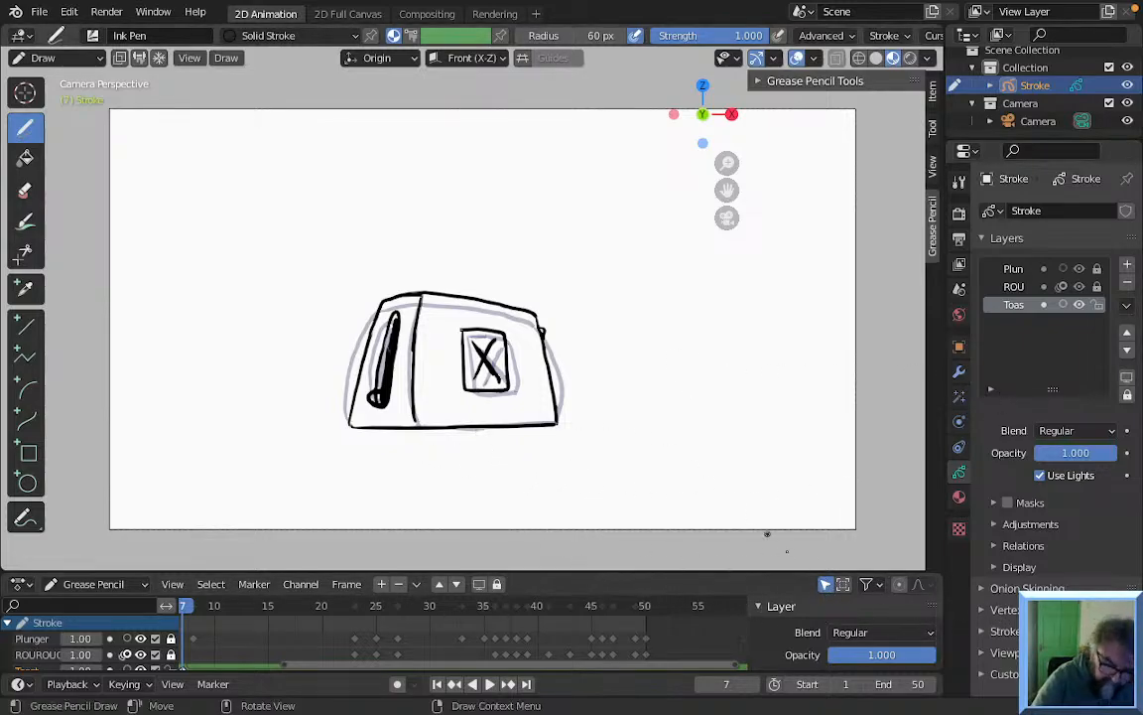
{"action": "scroll", "coordinate": [744, 641], "scroll_direction": "down", "scroll_amount": 1}
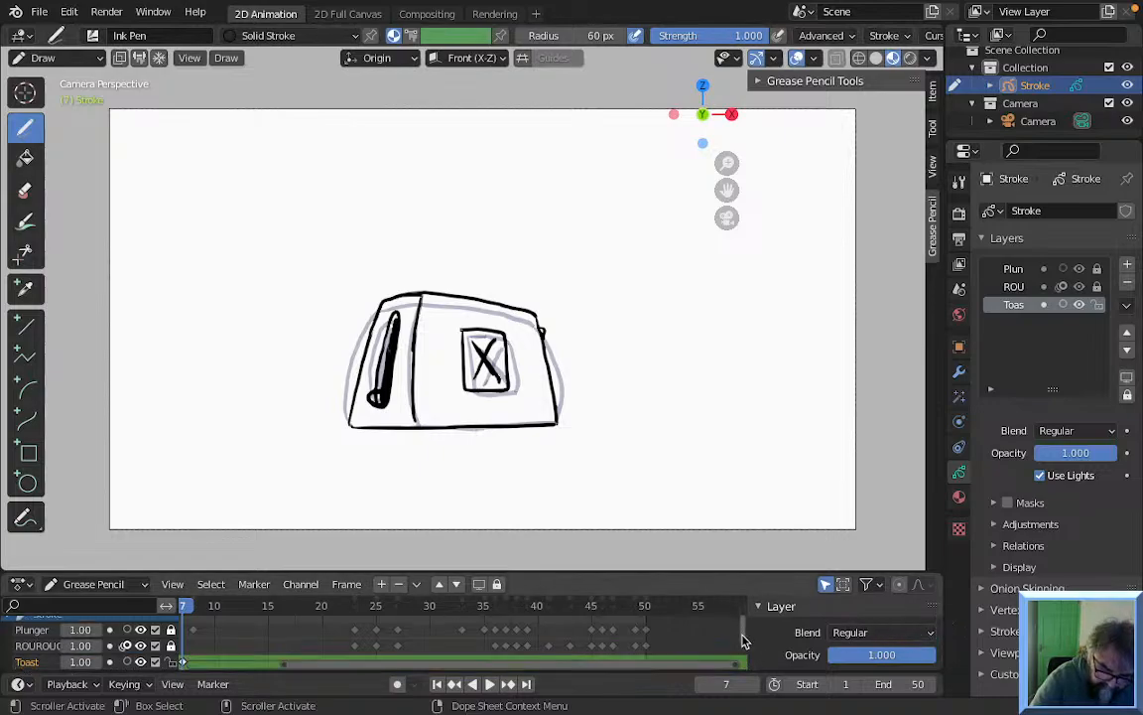
Draw a slice of toast sticking out of the toaster's top at frame 0 on the Toast layer
{"action": "scroll", "coordinate": [744, 646], "scroll_direction": "down", "scroll_amount": 2}
{"action": "scroll", "coordinate": [743, 651], "scroll_direction": "up", "scroll_amount": 1}
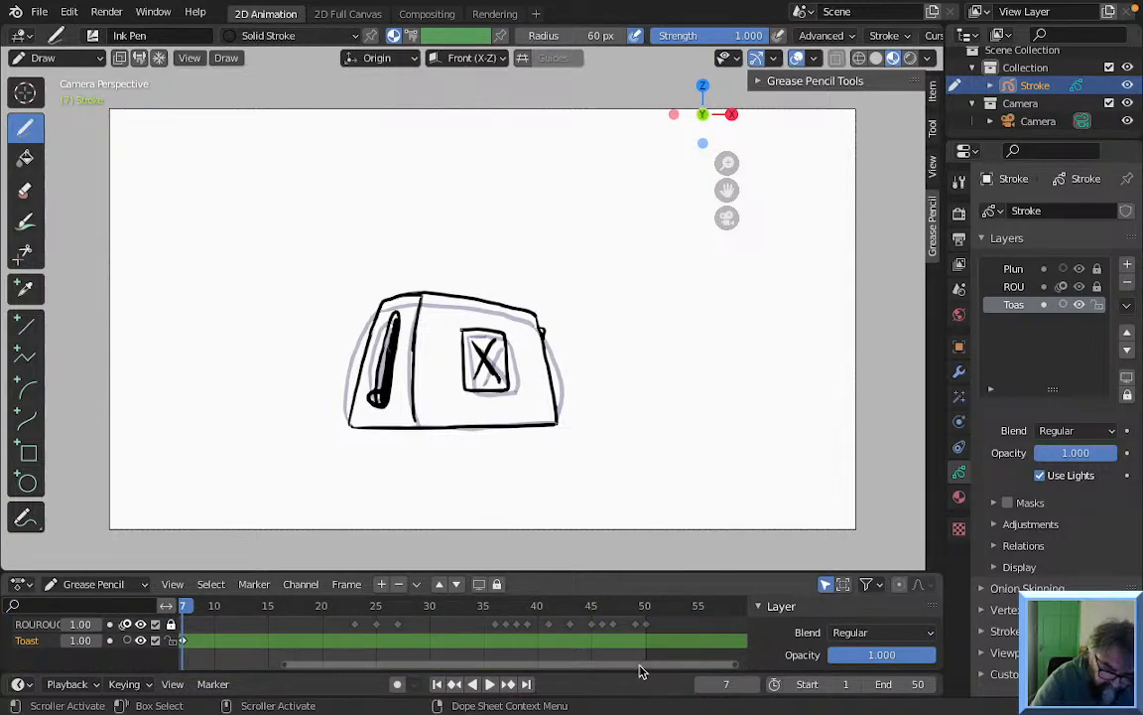
{"action": "left_click_drag", "start_coordinate": [639, 672], "coordinate": [455, 668]}
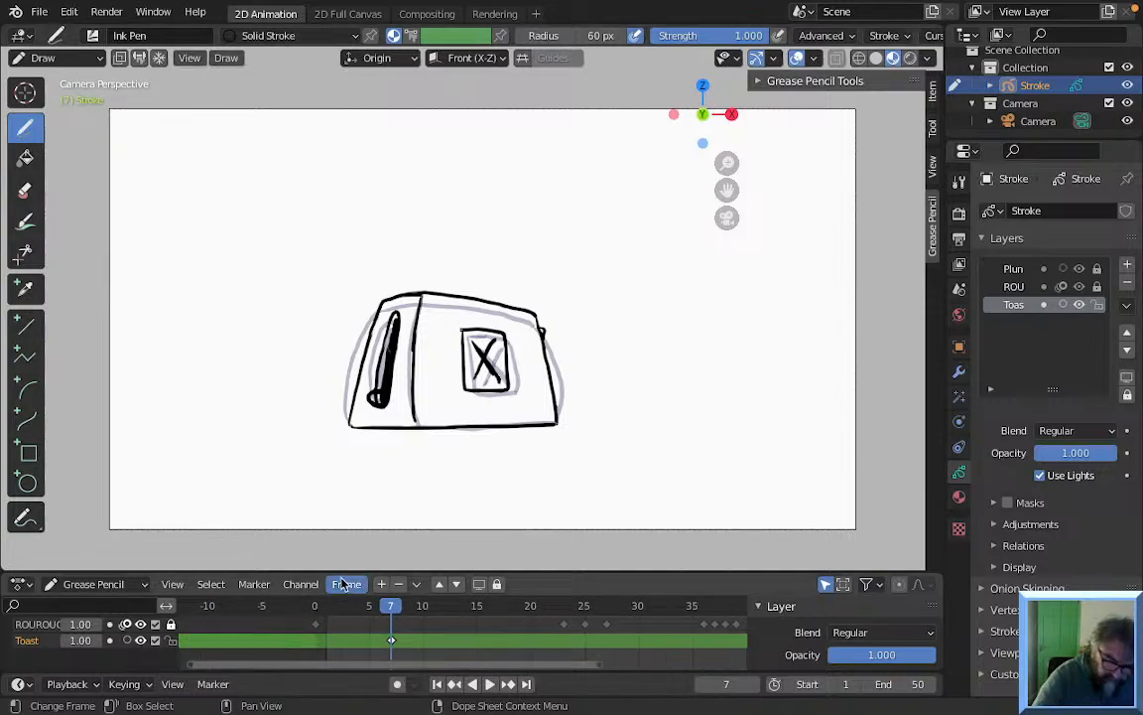
{"action": "left_click", "coordinate": [316, 606]}
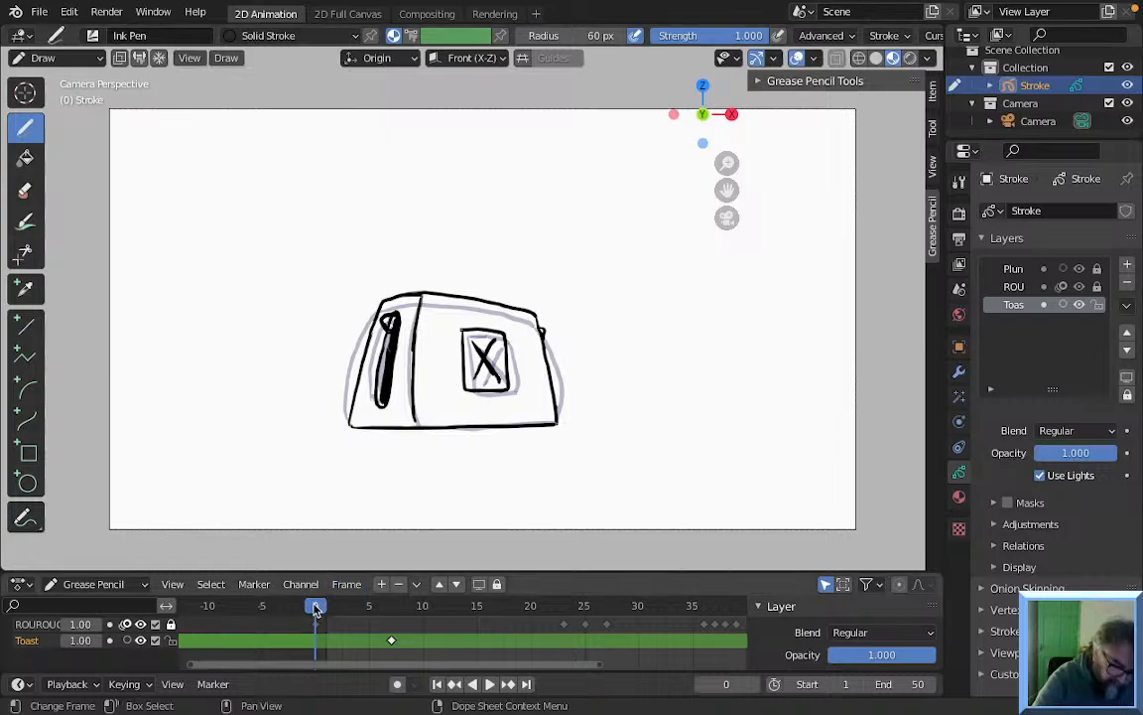
{"action": "key", "text": "space"}
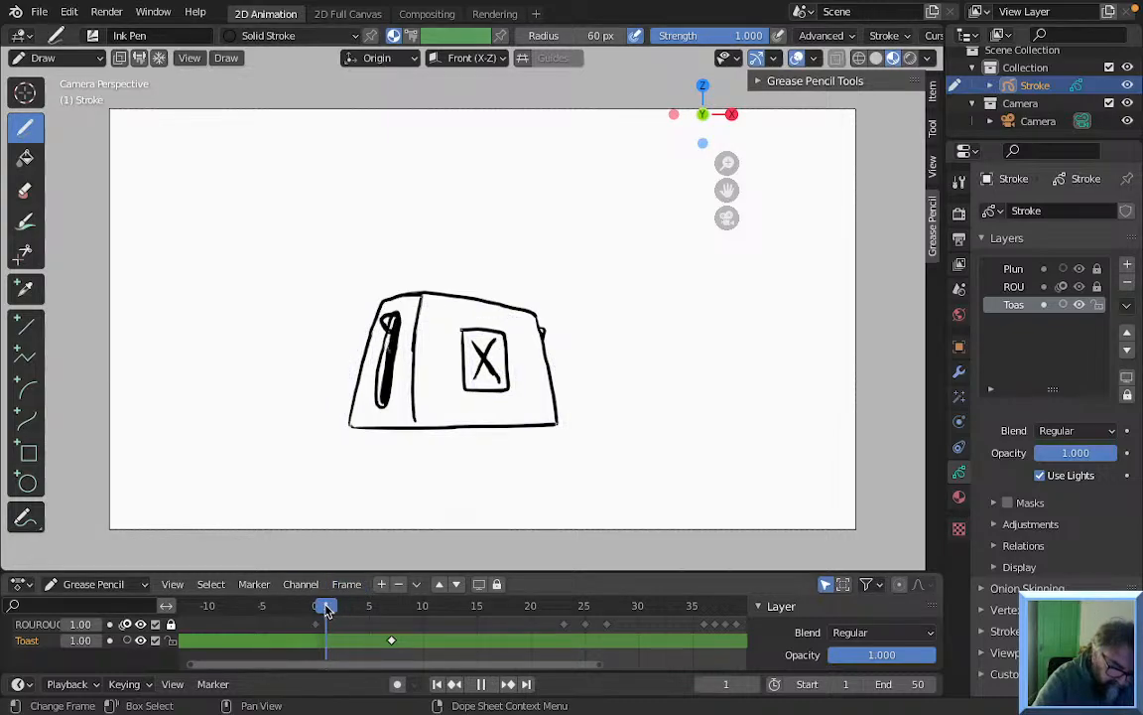
{"action": "key", "text": "Escape"}
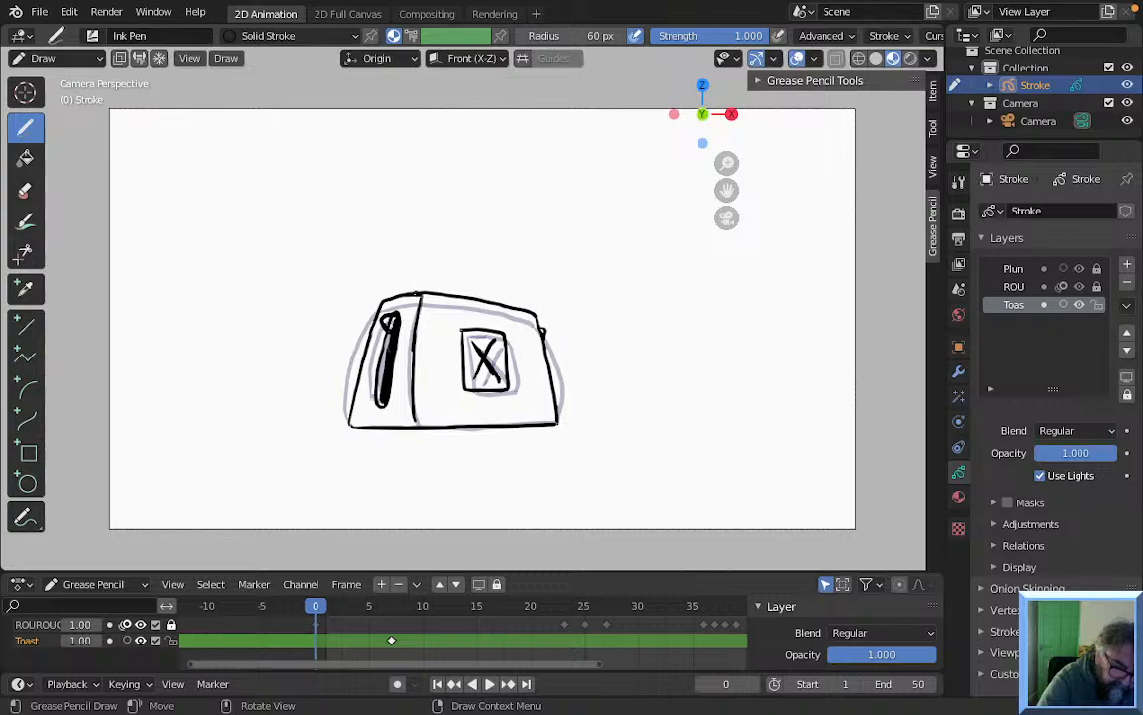
{"action": "key", "text": "i"}
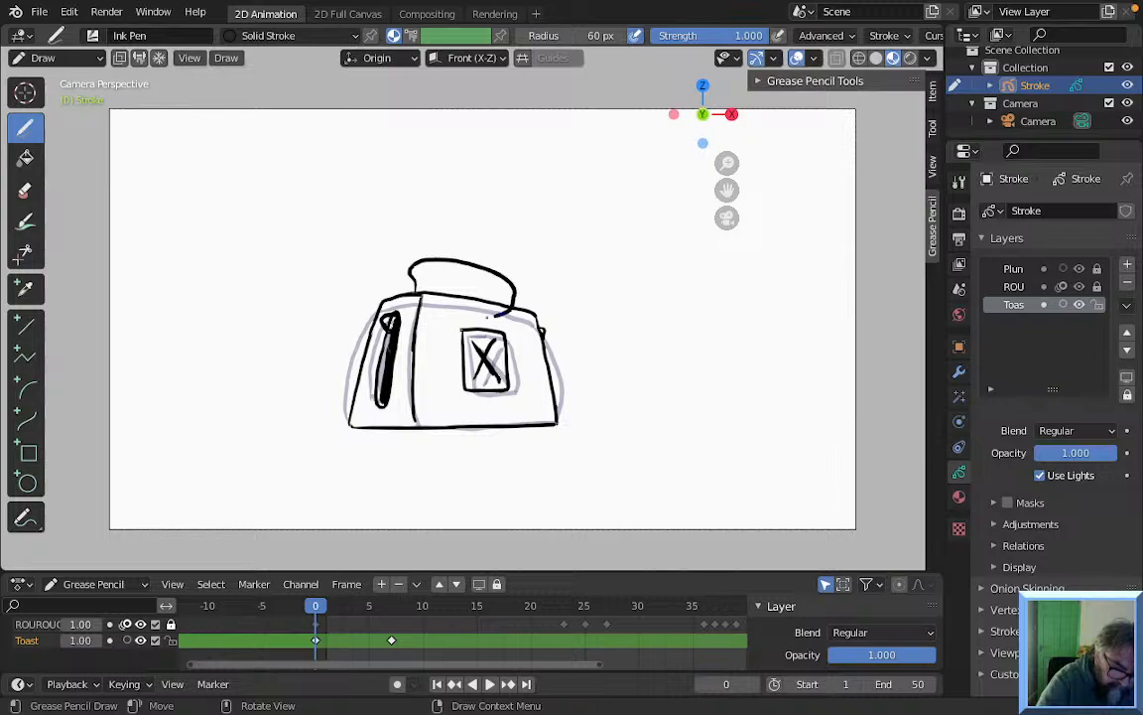
{"action": "left_click_drag", "start_coordinate": [488, 316], "coordinate": [418, 295]}
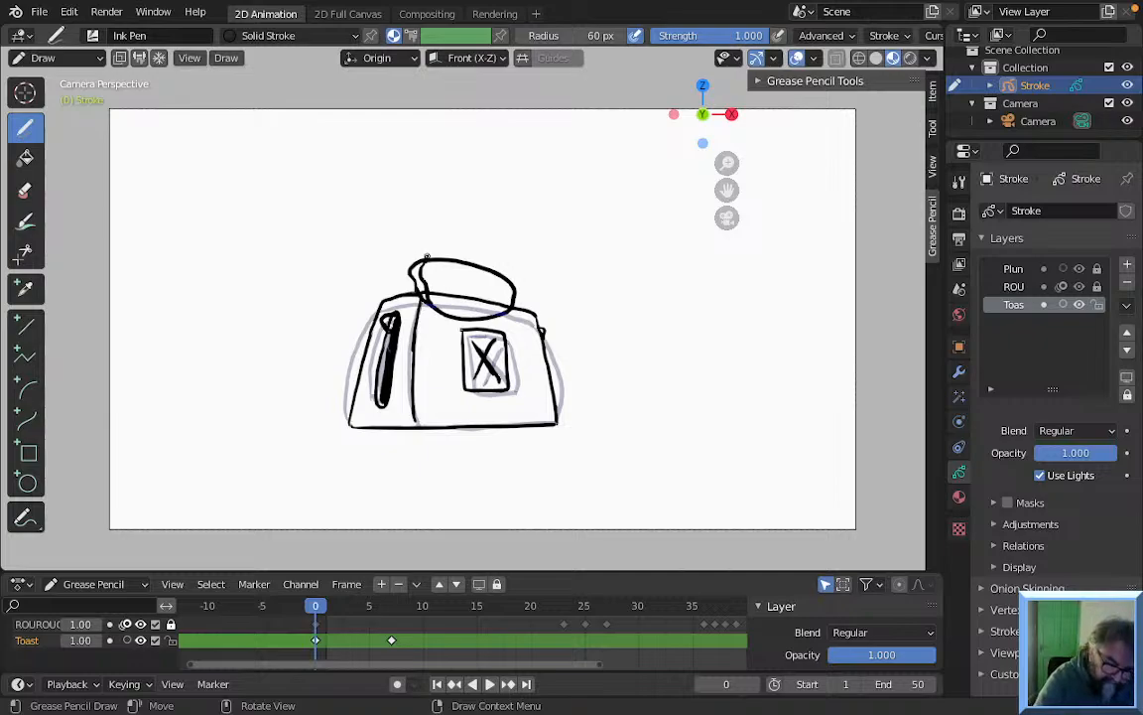
Duplicate the Toast layer's frame 0 keyframe to frame 2, after stepping through the plunger's first frames
{"action": "key", "text": "Right"}
{"action": "key", "text": "Left"}
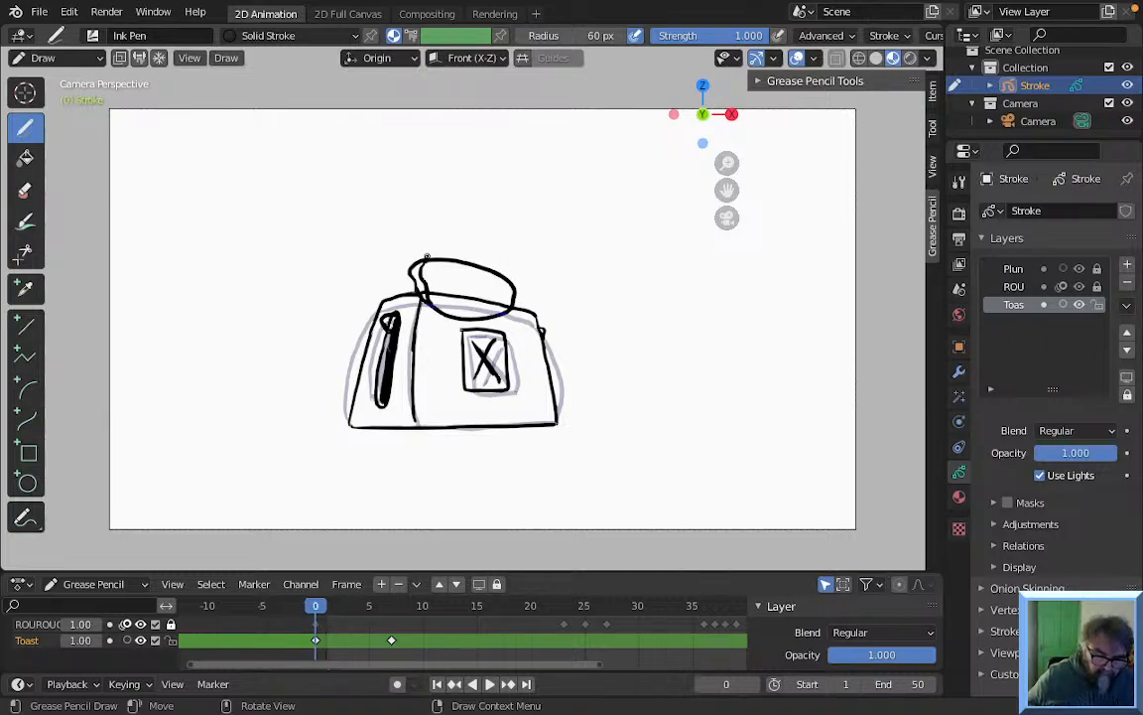
{"action": "key", "text": "Right"}
{"action": "key", "text": "Right"}
{"action": "key", "text": "Left"}
{"action": "key", "text": "Right"}
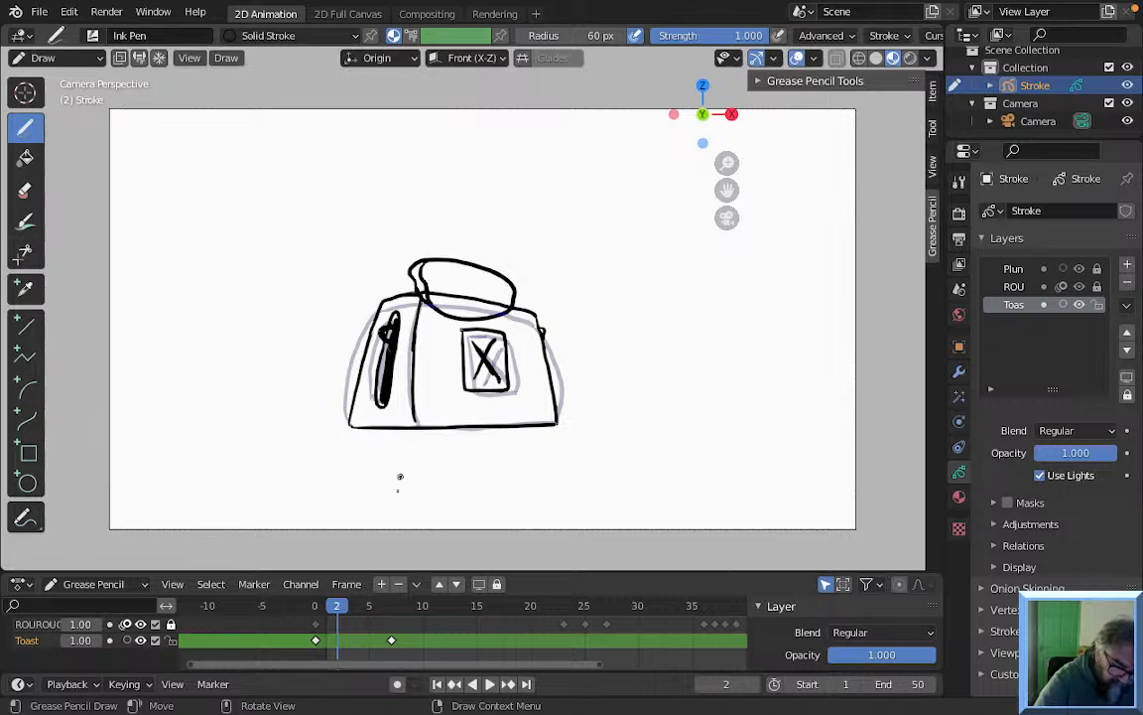
{"action": "left_click", "coordinate": [317, 618]}
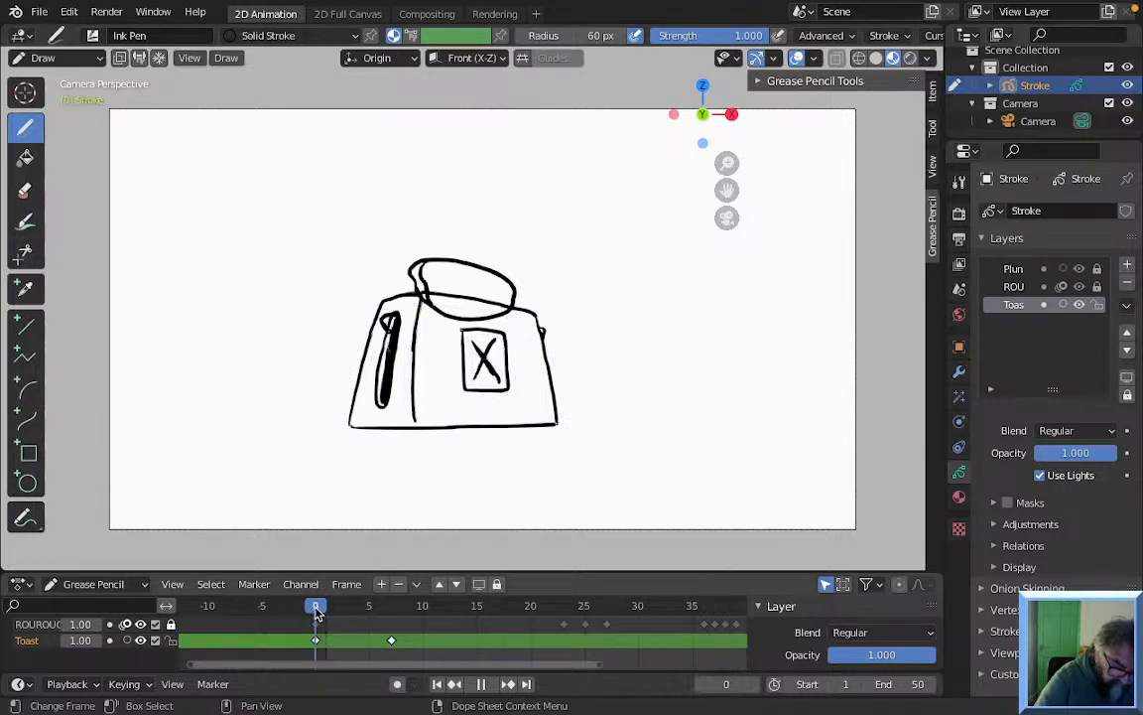
{"action": "right_click", "coordinate": [317, 643]}
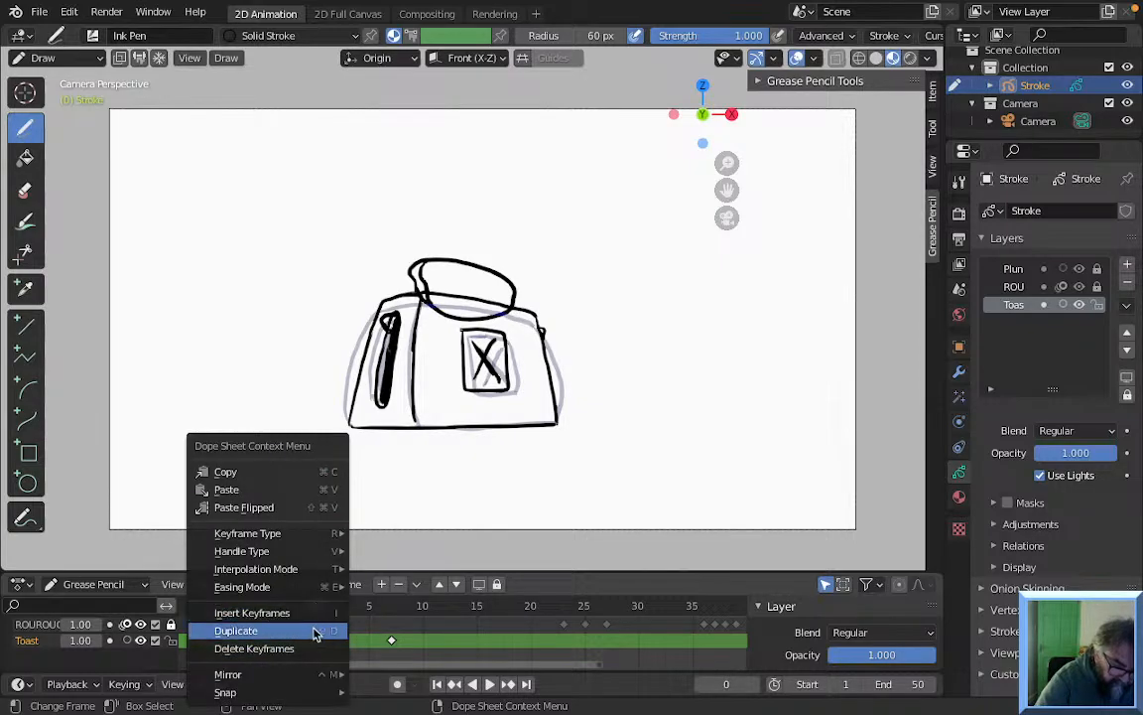
{"action": "left_click", "coordinate": [307, 636]}
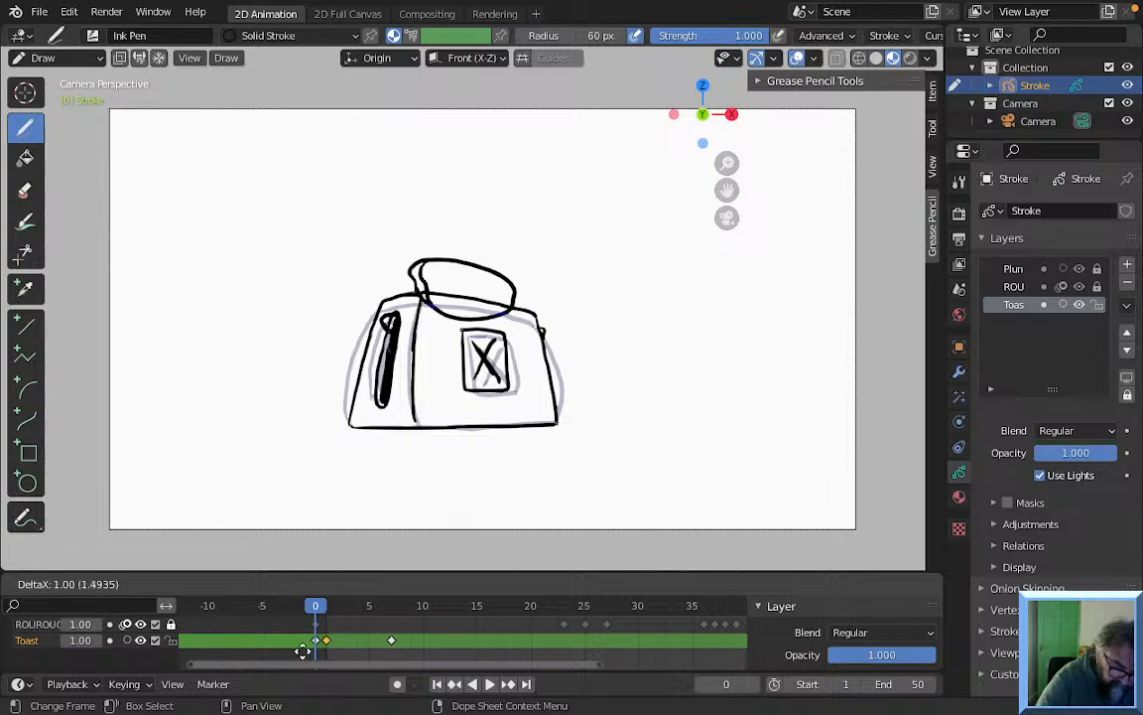
{"action": "left_click", "coordinate": [304, 651]}
{"action": "key", "text": "space"}
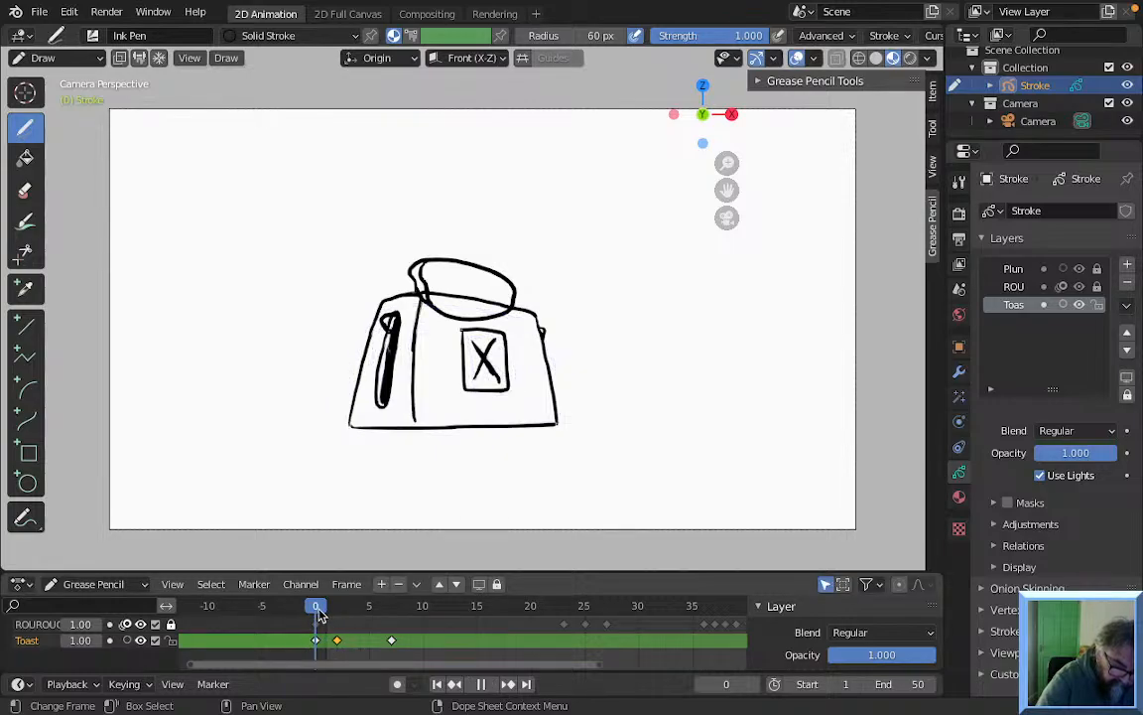
At frame 2, select the toast strokes in Edit Mode and move them slightly down into the toaster
{"action": "left_click_drag", "start_coordinate": [319, 615], "coordinate": [338, 622]}
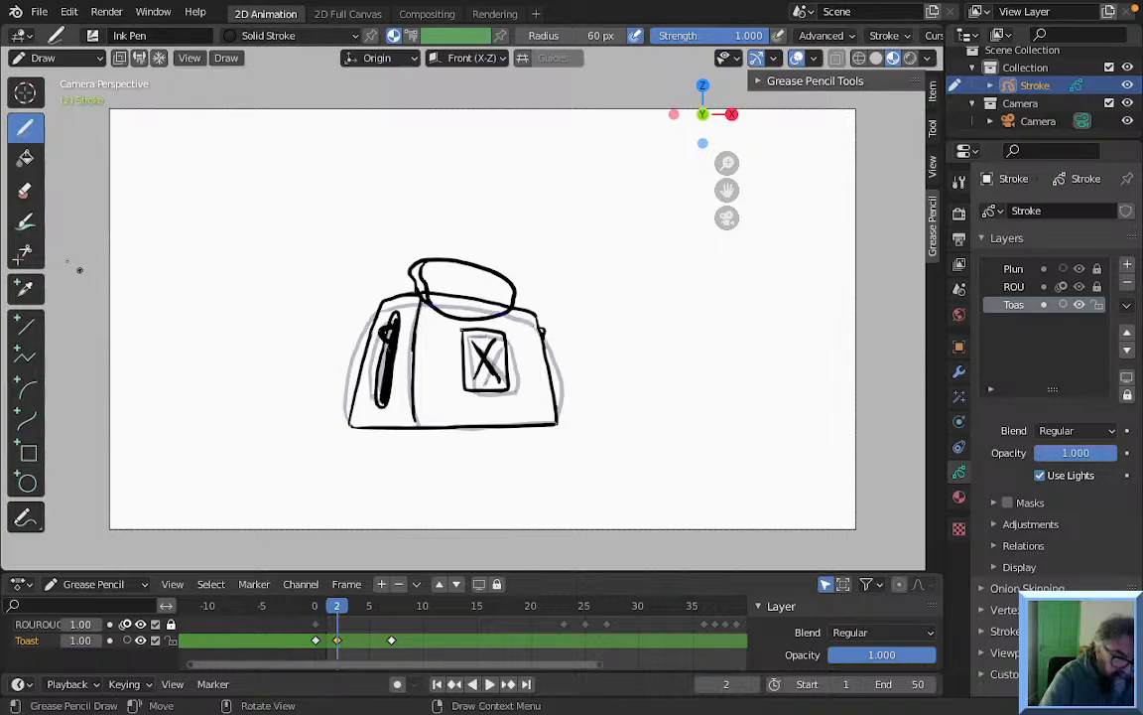
{"action": "left_click", "coordinate": [45, 58]}
{"action": "left_click", "coordinate": [68, 99]}
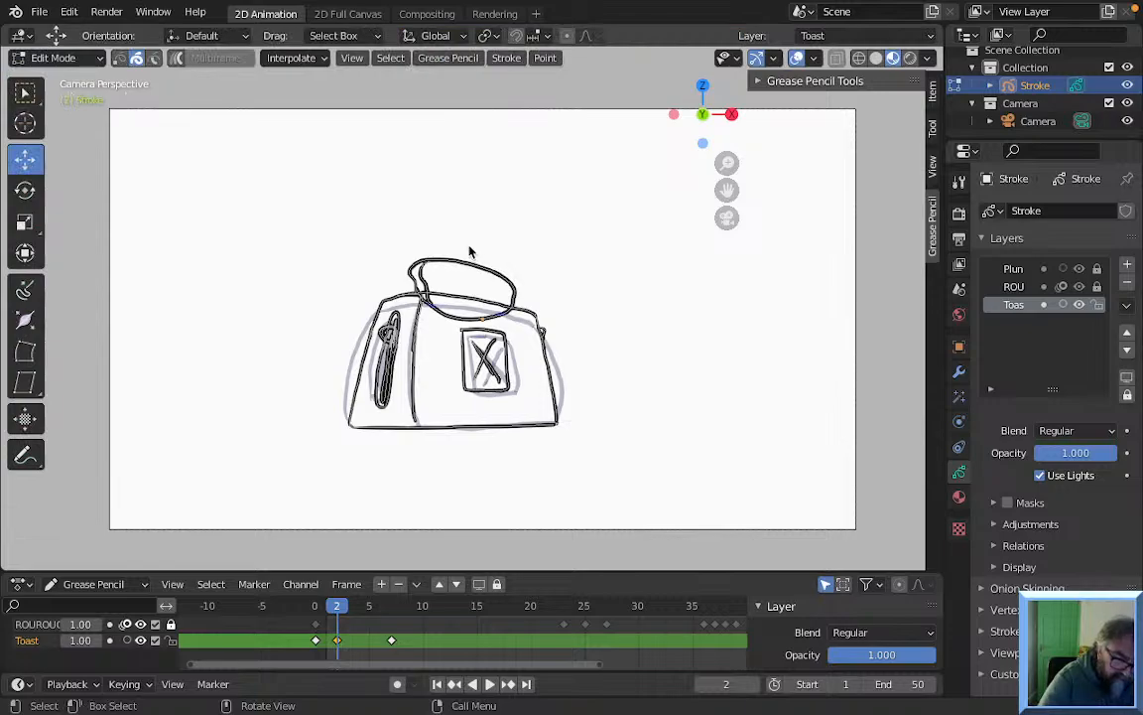
{"action": "left_click_drag", "start_coordinate": [395, 251], "coordinate": [536, 319]}
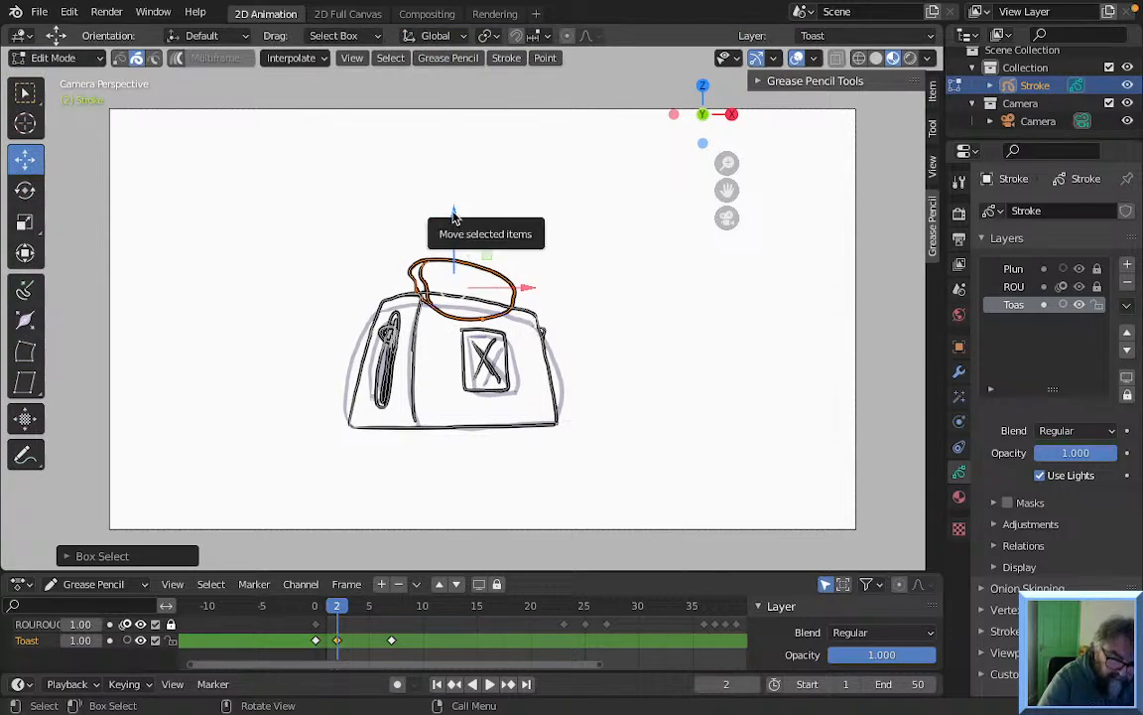
{"action": "left_click_drag", "start_coordinate": [455, 214], "coordinate": [457, 241]}
Return to Draw mode and draw only the toast's top edge along the toaster's upper rim at frames 3 and 4
{"action": "left_click_drag", "start_coordinate": [341, 607], "coordinate": [349, 612]}
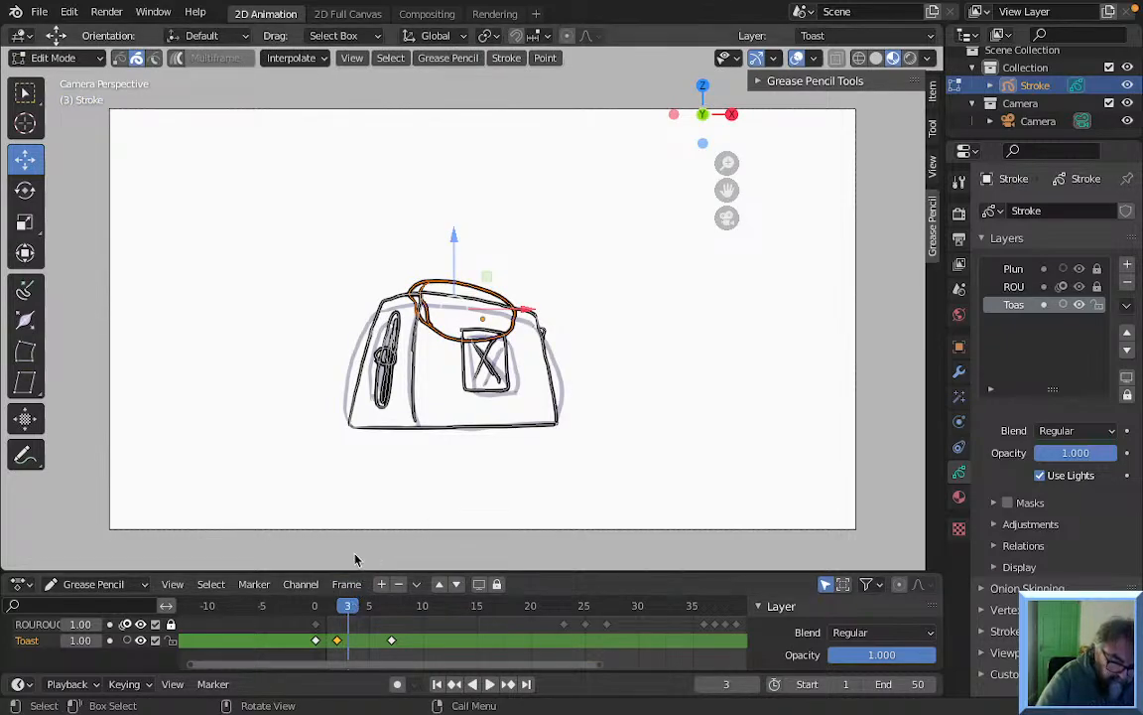
{"action": "left_click", "coordinate": [55, 58]}
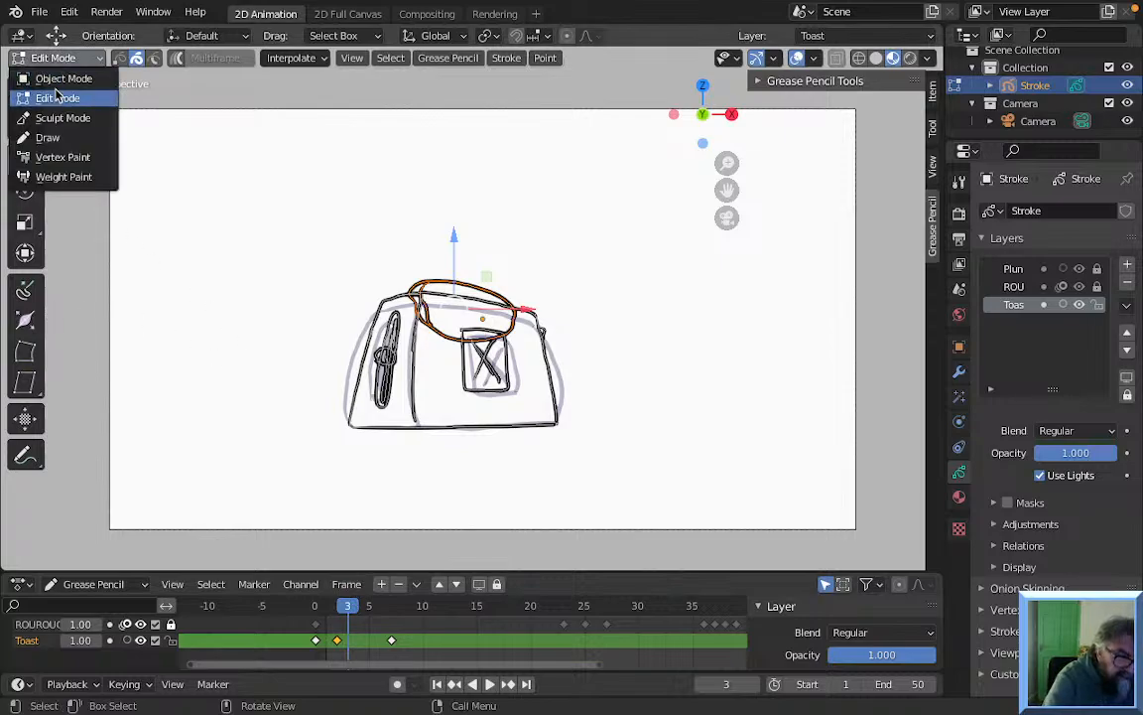
{"action": "left_click", "coordinate": [48, 139]}
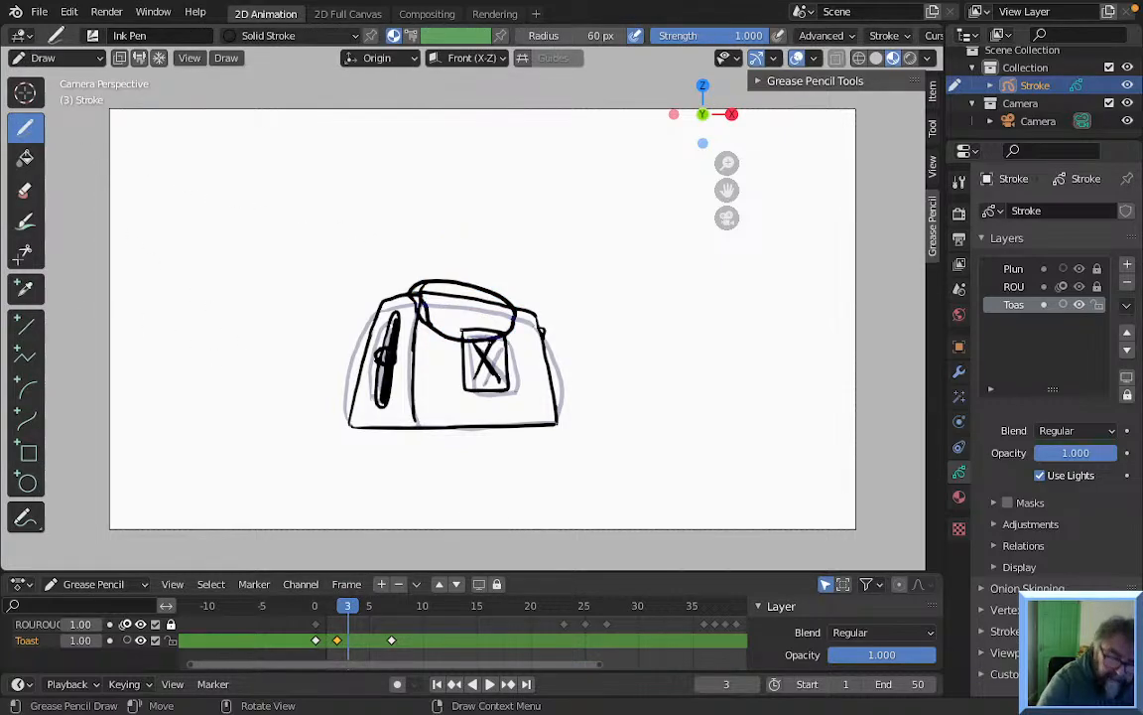
{"action": "key", "text": "i"}
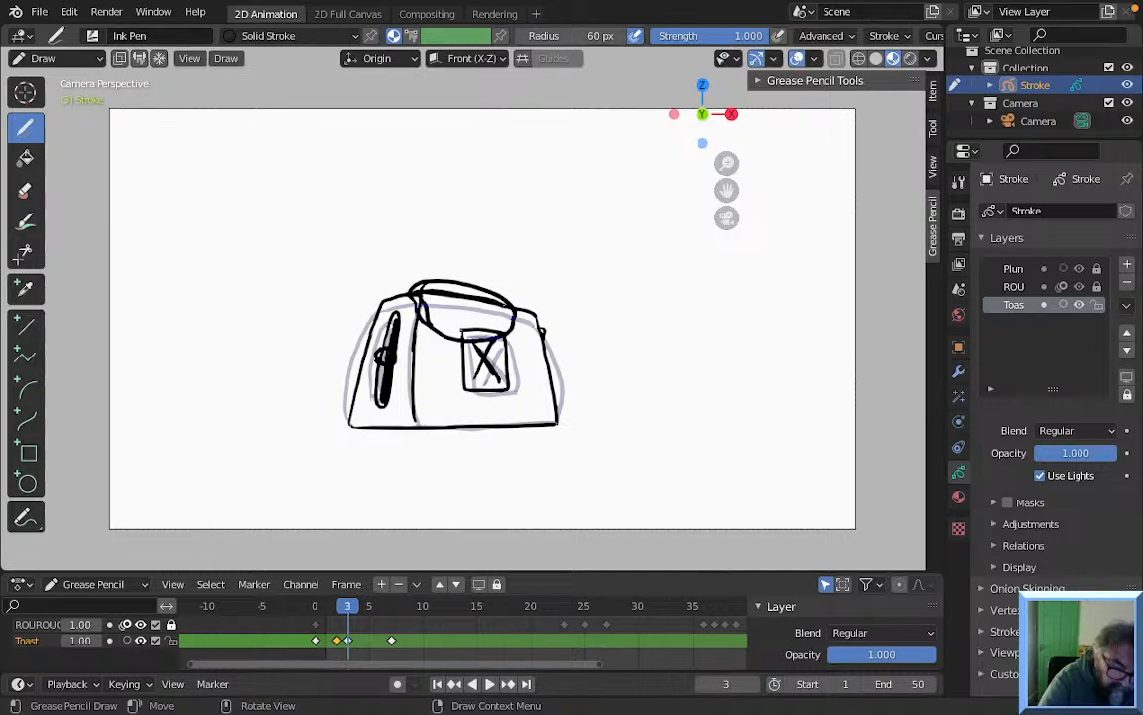
{"action": "key", "text": "ctrl+z"}
{"action": "mouse_move", "coordinate": [349, 609]}
{"action": "left_mouse_down"}
{"action": "mouse_move", "coordinate": [317, 613]}
{"action": "mouse_move", "coordinate": [359, 613]}
{"action": "left_mouse_up"}
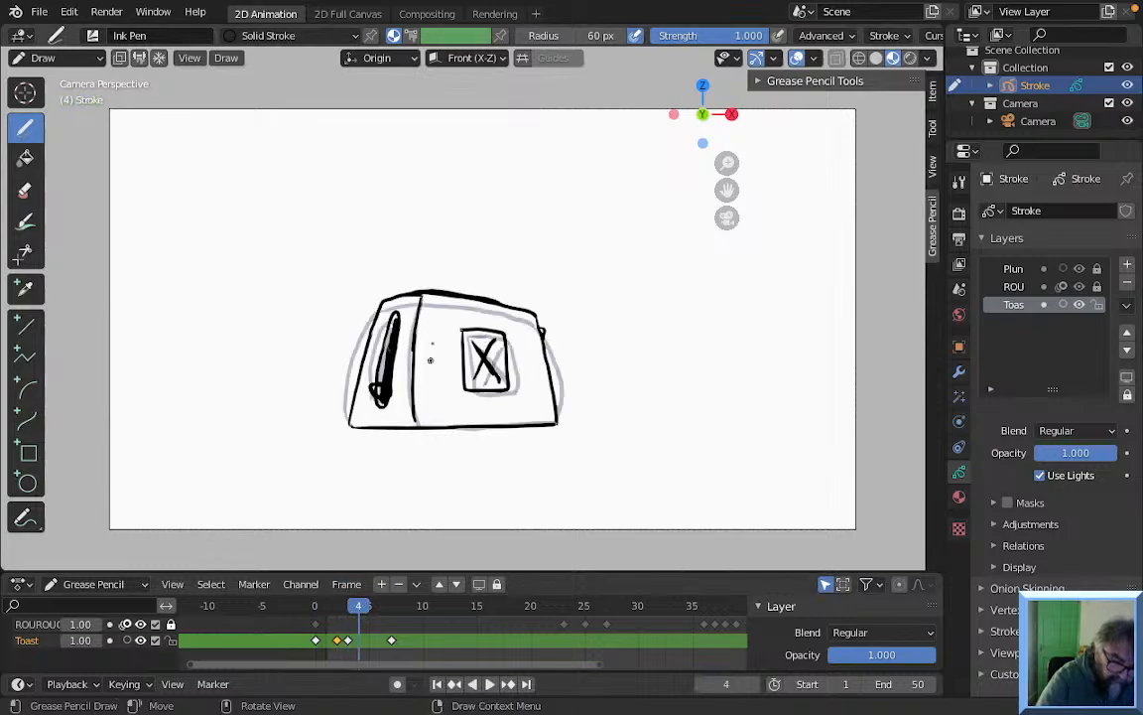
{"action": "left_click", "coordinate": [421, 299]}
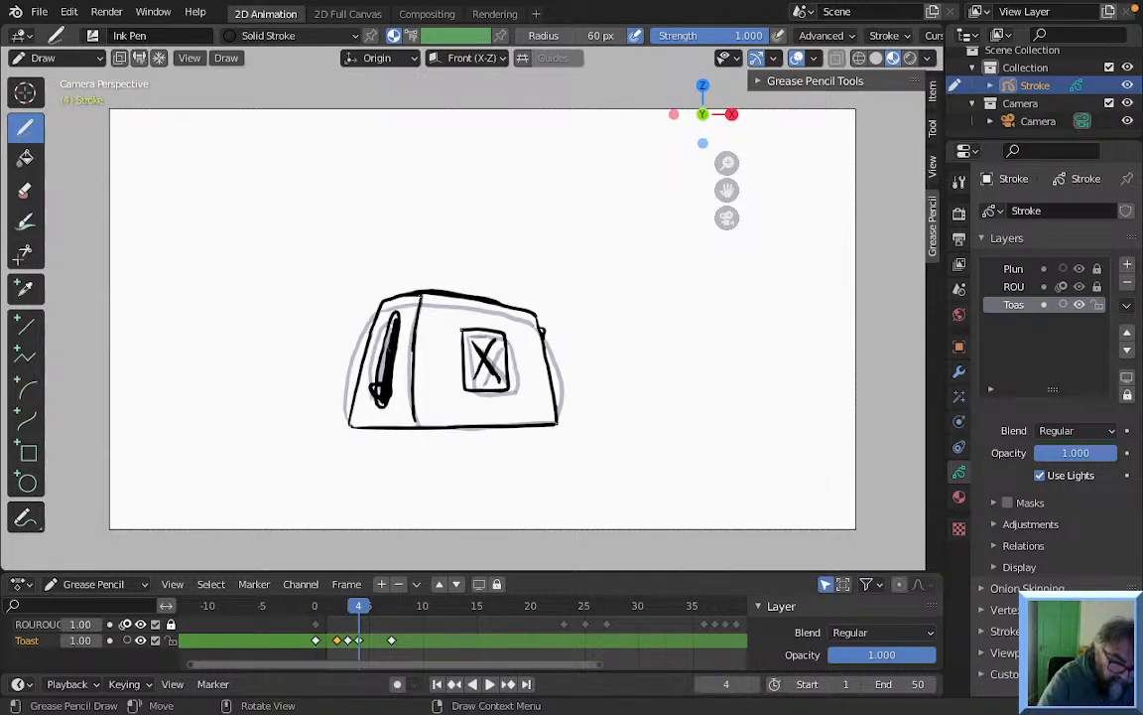
Draw the toast partly popped out of the squashed toaster at frame 33, including its side thickness
{"action": "mouse_move", "coordinate": [375, 605]}
{"action": "left_mouse_down"}
{"action": "mouse_move", "coordinate": [315, 610]}
{"action": "mouse_move", "coordinate": [365, 618]}
{"action": "left_mouse_up"}
{"action": "mouse_move", "coordinate": [388, 621]}
{"action": "left_mouse_down"}
{"action": "mouse_move", "coordinate": [704, 639]}
{"action": "mouse_move", "coordinate": [684, 641]}
{"action": "left_mouse_up"}
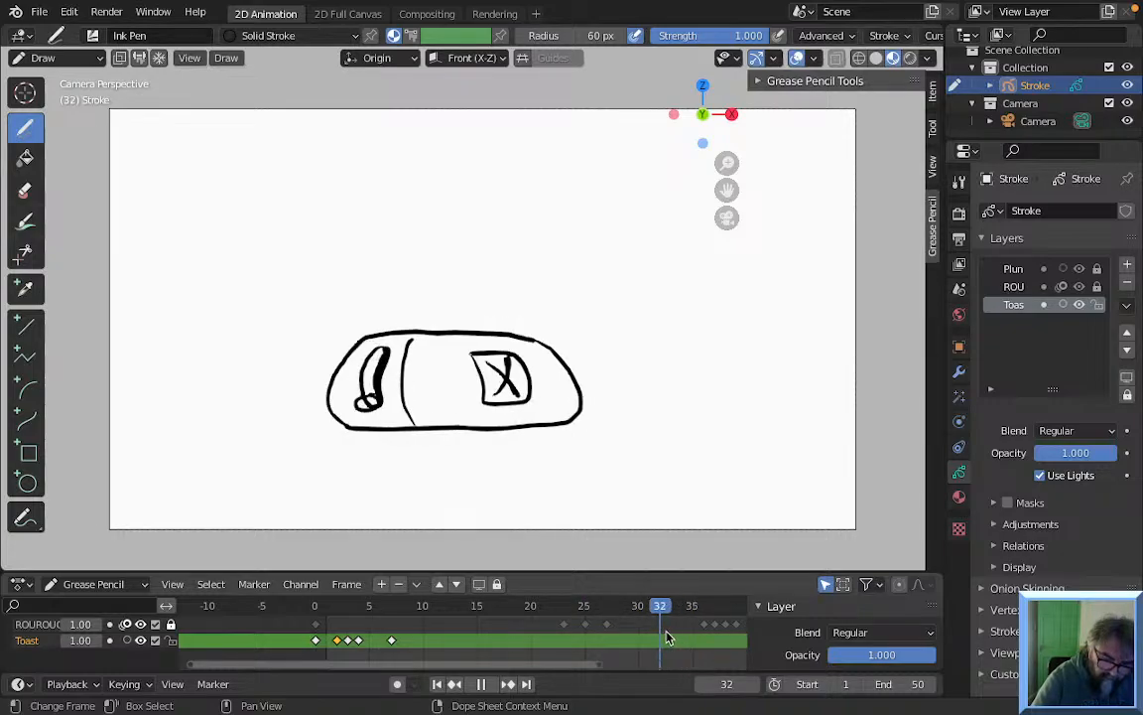
{"action": "key", "text": "space"}
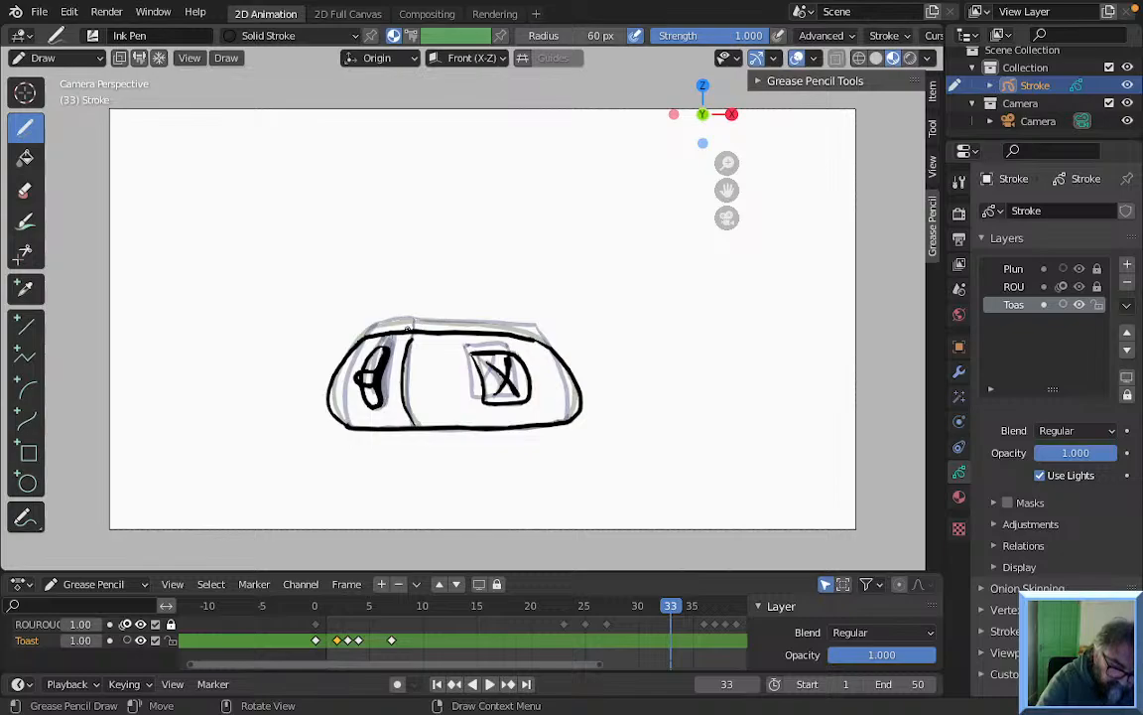
{"action": "left_click_drag", "start_coordinate": [407, 330], "coordinate": [414, 319]}
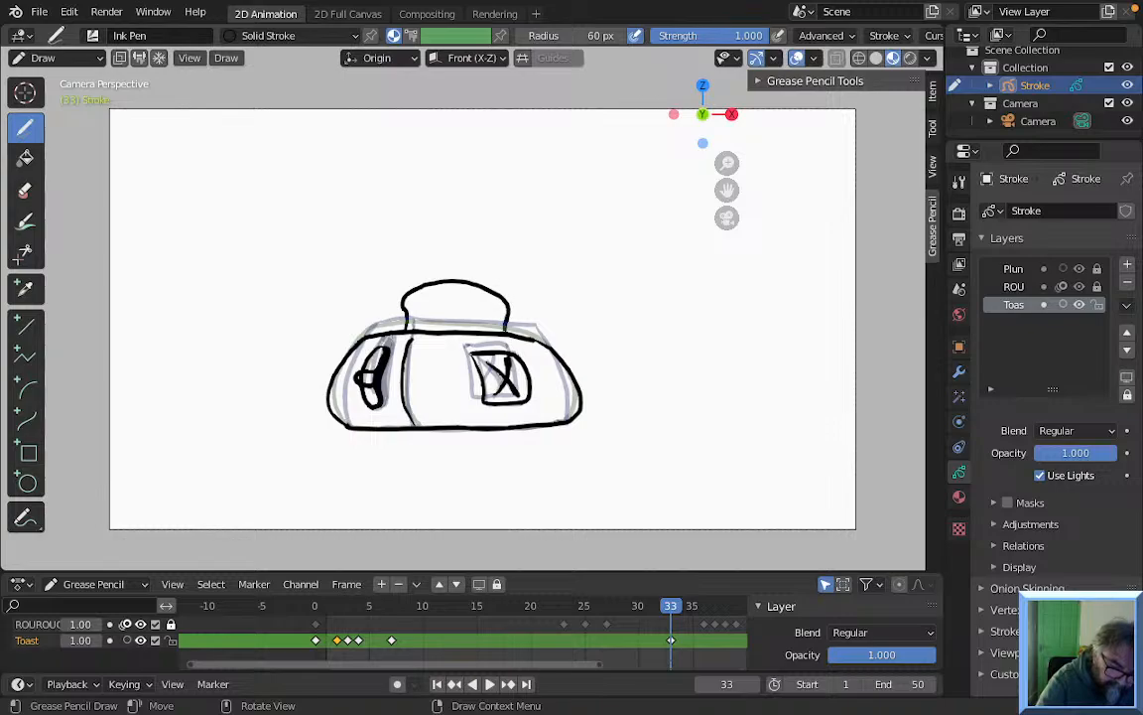
{"action": "left_click_drag", "start_coordinate": [494, 340], "coordinate": [408, 340]}
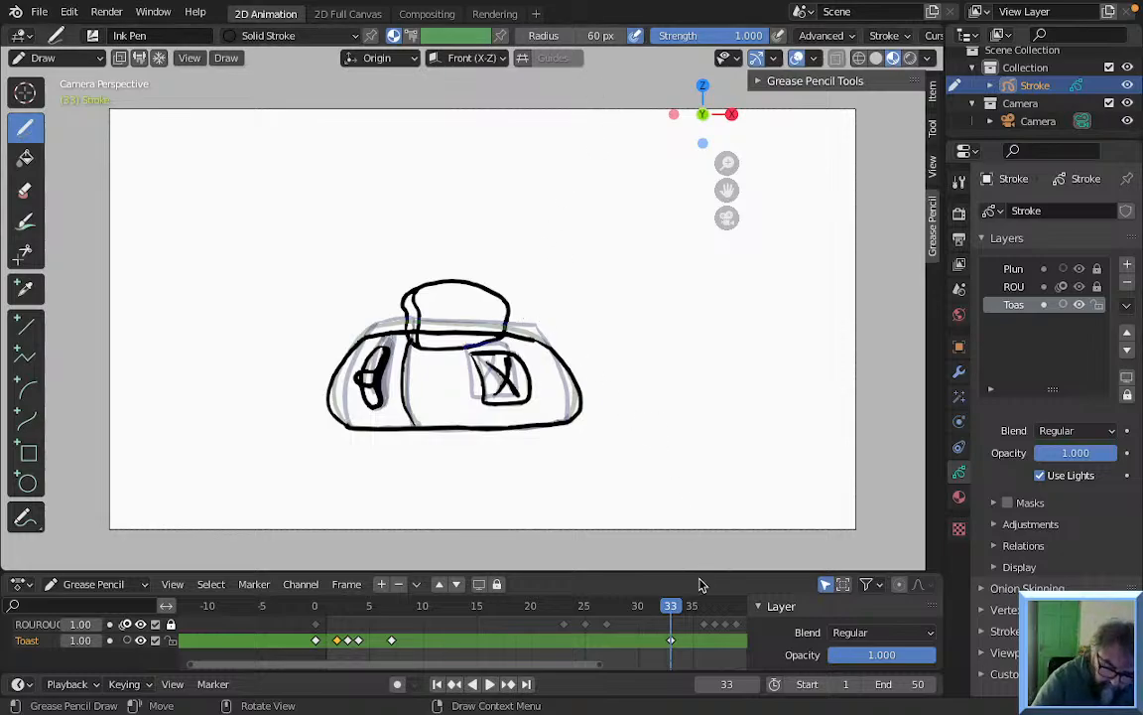
Draw the full slice of toast in the air just above the squashed toaster at frame 35
{"action": "mouse_move", "coordinate": [675, 612]}
{"action": "left_mouse_down"}
{"action": "mouse_move", "coordinate": [653, 609]}
{"action": "mouse_move", "coordinate": [694, 619]}
{"action": "left_mouse_up"}
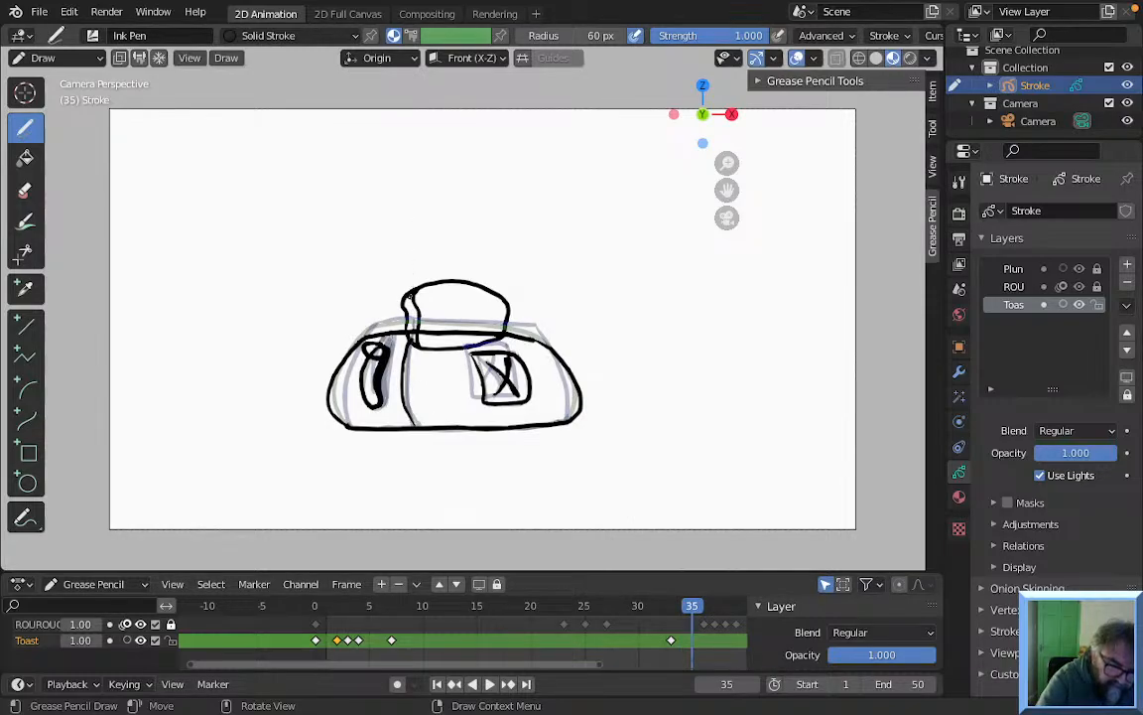
{"action": "left_click_drag", "start_coordinate": [408, 295], "coordinate": [412, 269]}
{"action": "mouse_move", "coordinate": [418, 216]}
{"action": "left_mouse_down"}
{"action": "mouse_move", "coordinate": [505, 222]}
{"action": "mouse_move", "coordinate": [503, 277]}
{"action": "left_mouse_up"}
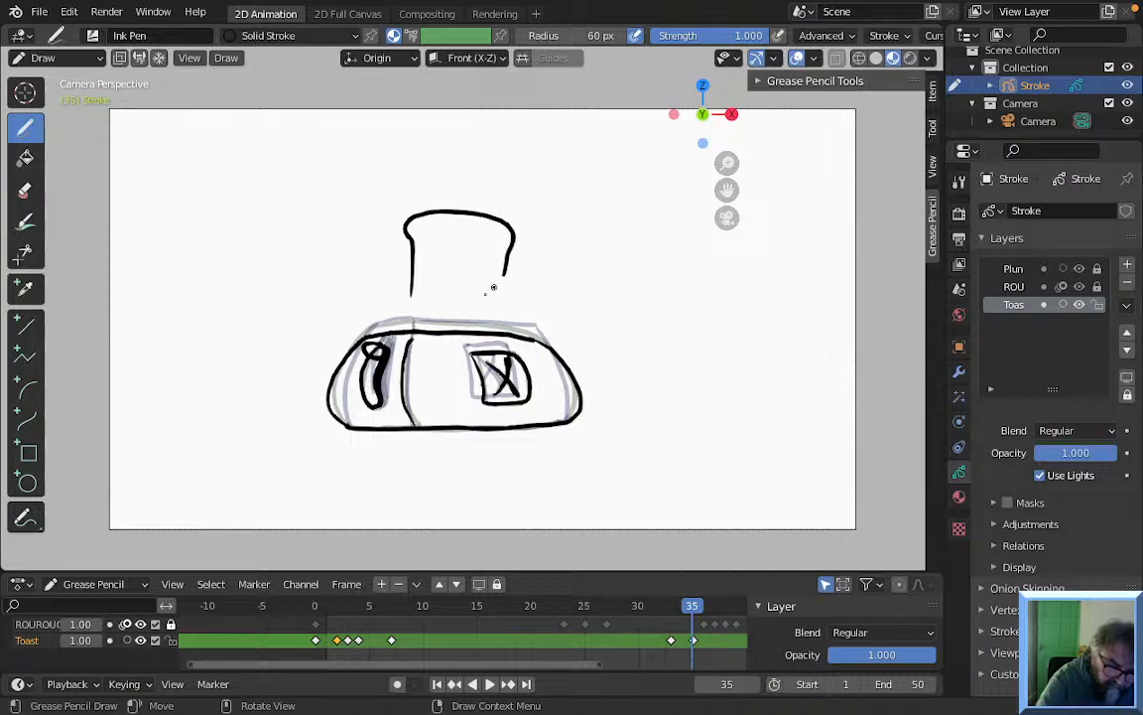
{"action": "left_click_drag", "start_coordinate": [418, 301], "coordinate": [482, 302]}
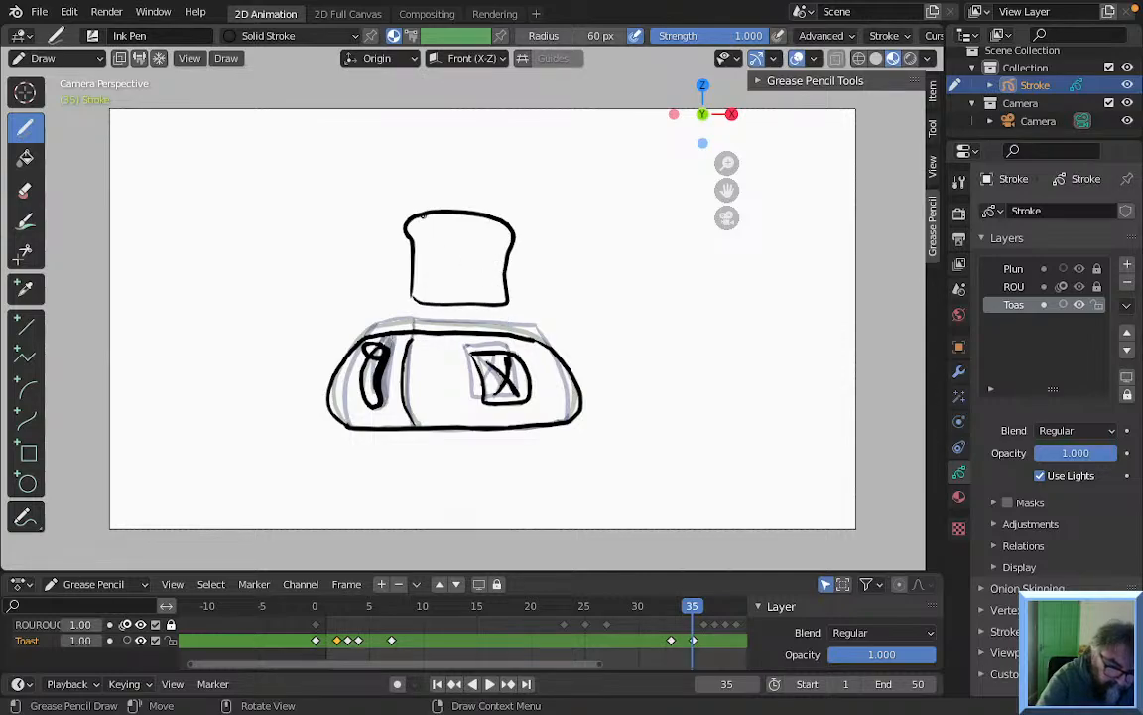
{"action": "left_click_drag", "start_coordinate": [419, 238], "coordinate": [422, 298]}
Flip back and forth through the frames up to 36 to check the toast's popping motion against the toaster
{"action": "key", "text": "Left"}
{"action": "key", "text": "Right"}
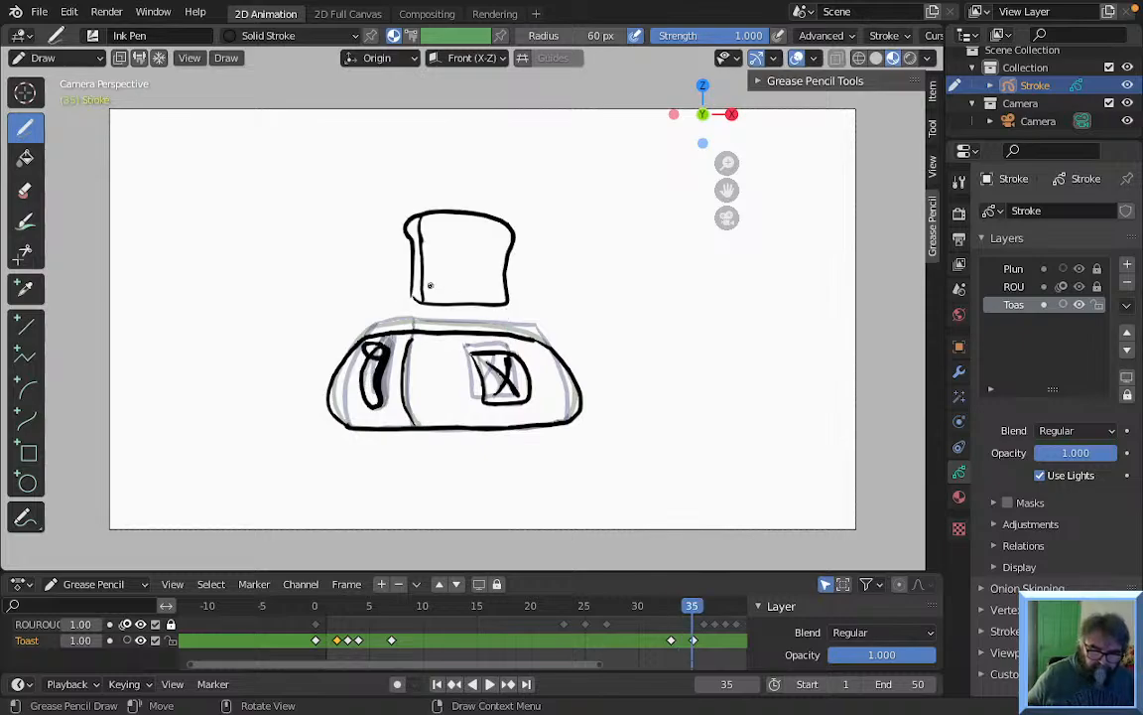
{"action": "key", "text": "Right"}
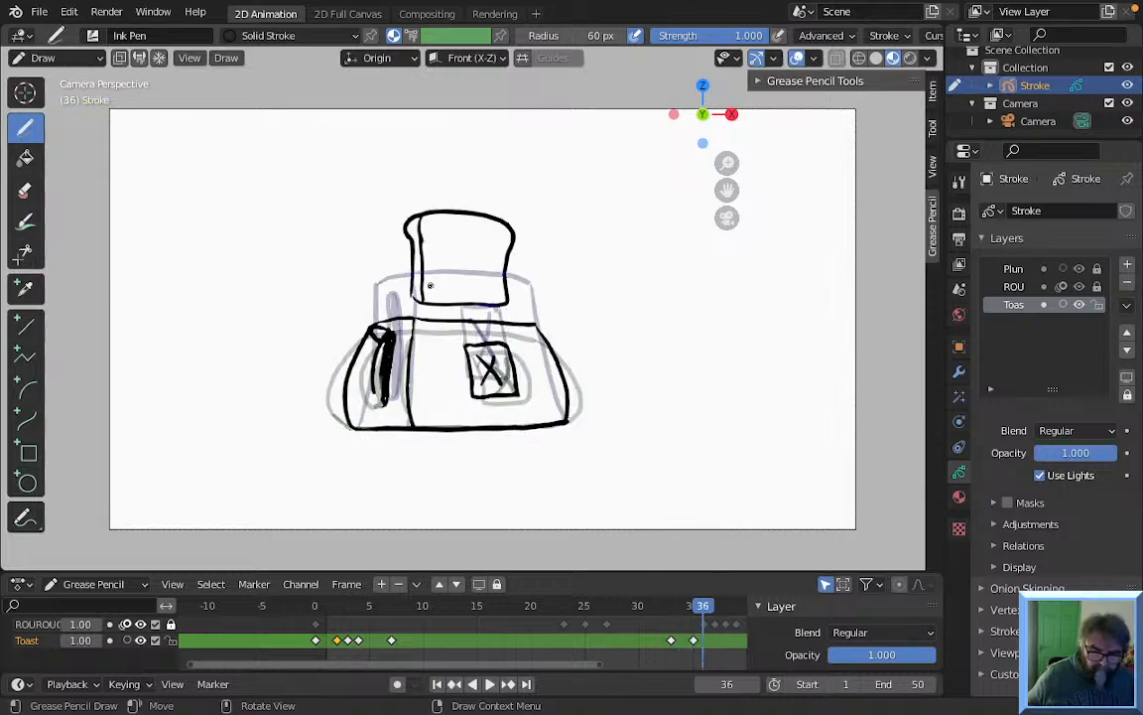
{"action": "key", "text": "Left"}
{"action": "key", "text": "Left"}
{"action": "key", "text": "Left"}
{"action": "key", "text": "Left"}
{"action": "key", "text": "Left"}
{"action": "key", "text": "Right"}
{"action": "key", "text": "Right"}
{"action": "key", "text": "Right"}
{"action": "key", "text": "Right"}
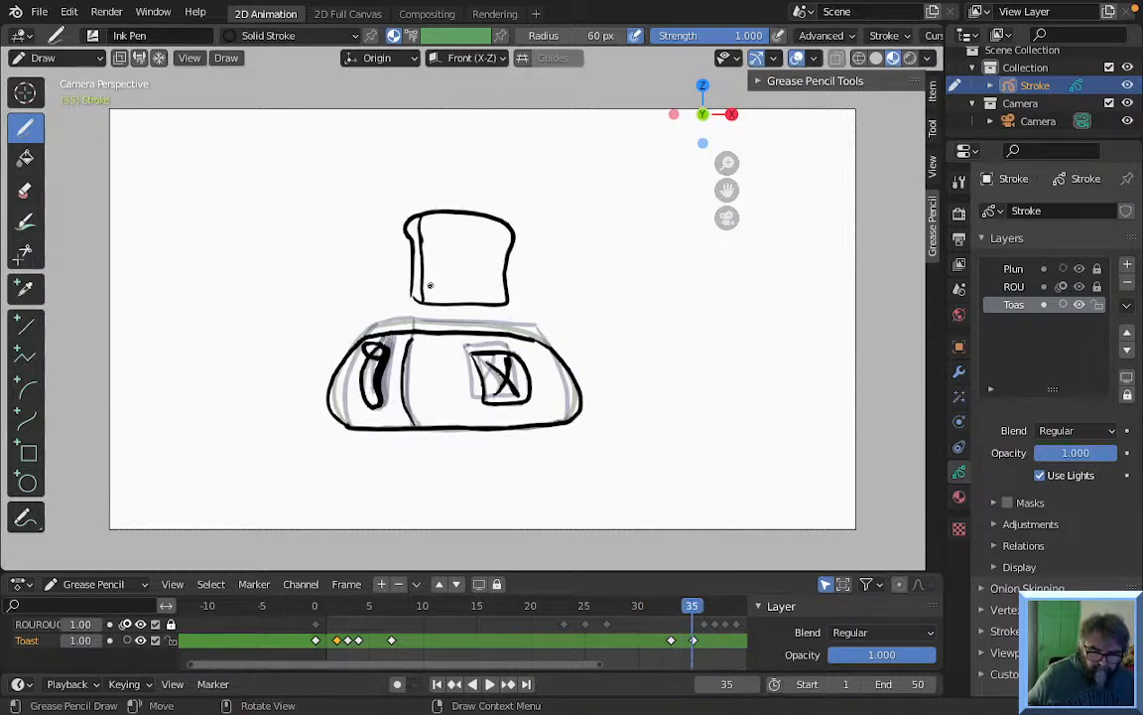
{"action": "key", "text": "Right"}
{"action": "key", "text": "Left"}
{"action": "key", "text": "Left"}
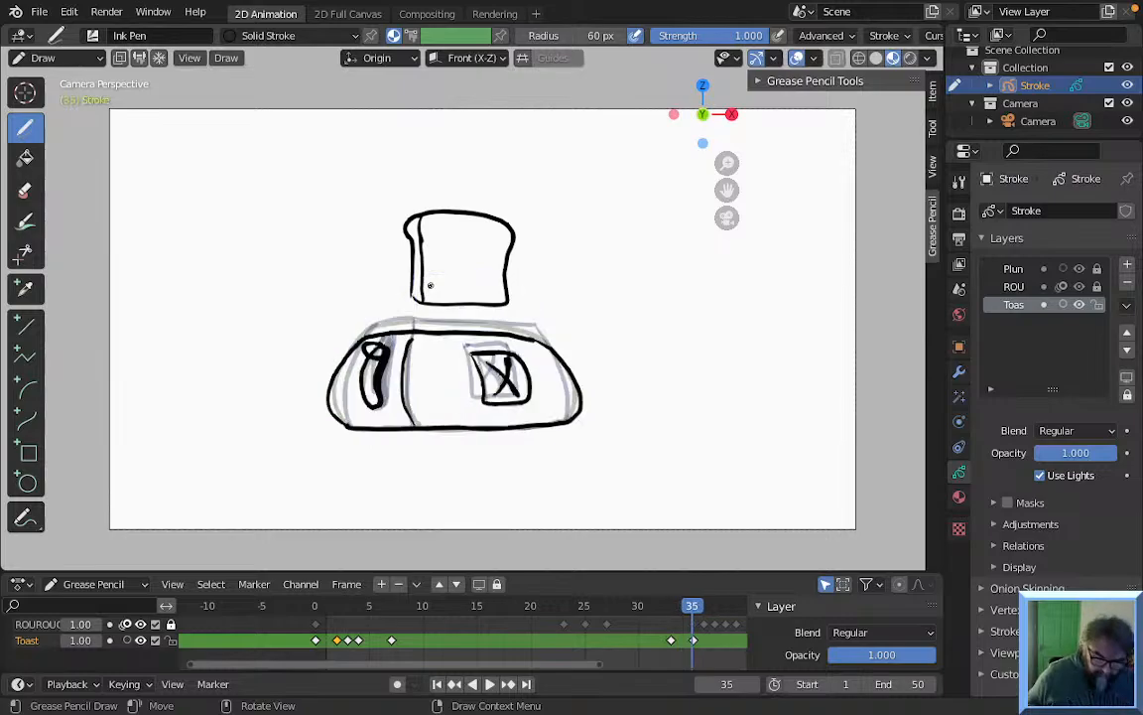
{"action": "key", "text": "Right"}
{"action": "key", "text": "Right"}
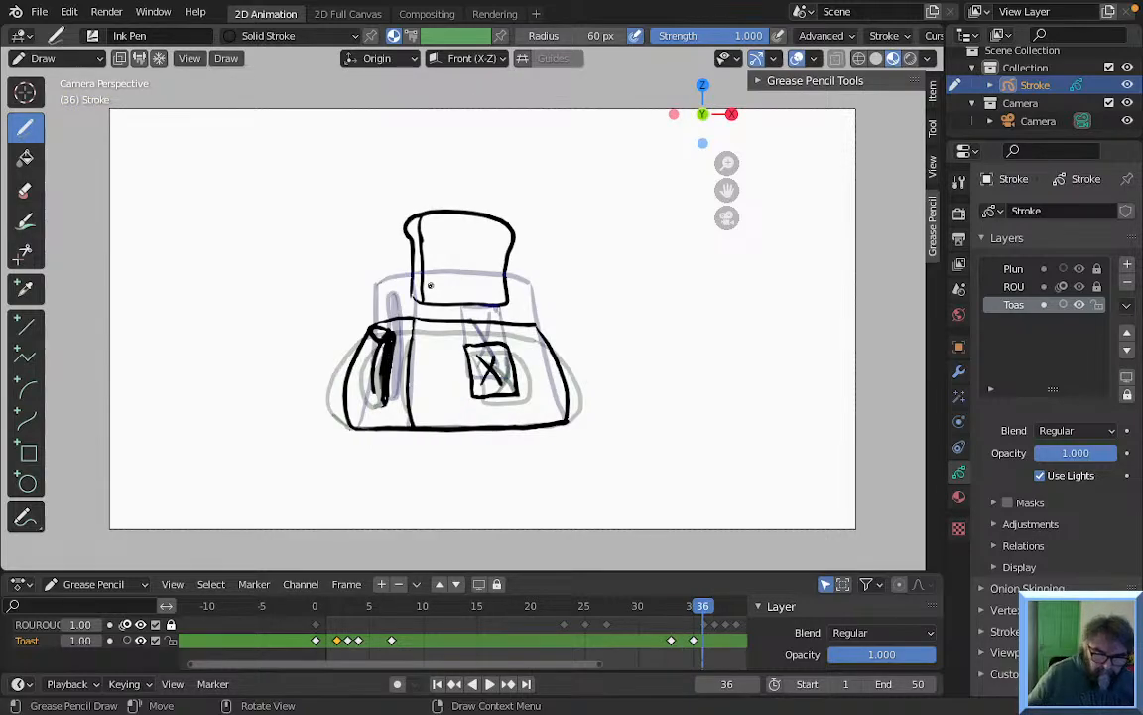
Draw the slice of toast at frame 36, higher above the toaster than at frame 35, and flip back to compare
{"action": "left_click", "coordinate": [405, 170]}
{"action": "mouse_move", "coordinate": [417, 164]}
{"action": "left_mouse_down"}
{"action": "mouse_move", "coordinate": [486, 164]}
{"action": "mouse_move", "coordinate": [514, 181]}
{"action": "mouse_move", "coordinate": [502, 257]}
{"action": "mouse_move", "coordinate": [425, 268]}
{"action": "mouse_move", "coordinate": [401, 181]}
{"action": "mouse_move", "coordinate": [423, 163]}
{"action": "mouse_move", "coordinate": [422, 260]}
{"action": "left_mouse_up"}
{"action": "key", "text": "Left"}
{"action": "key", "text": "Left"}
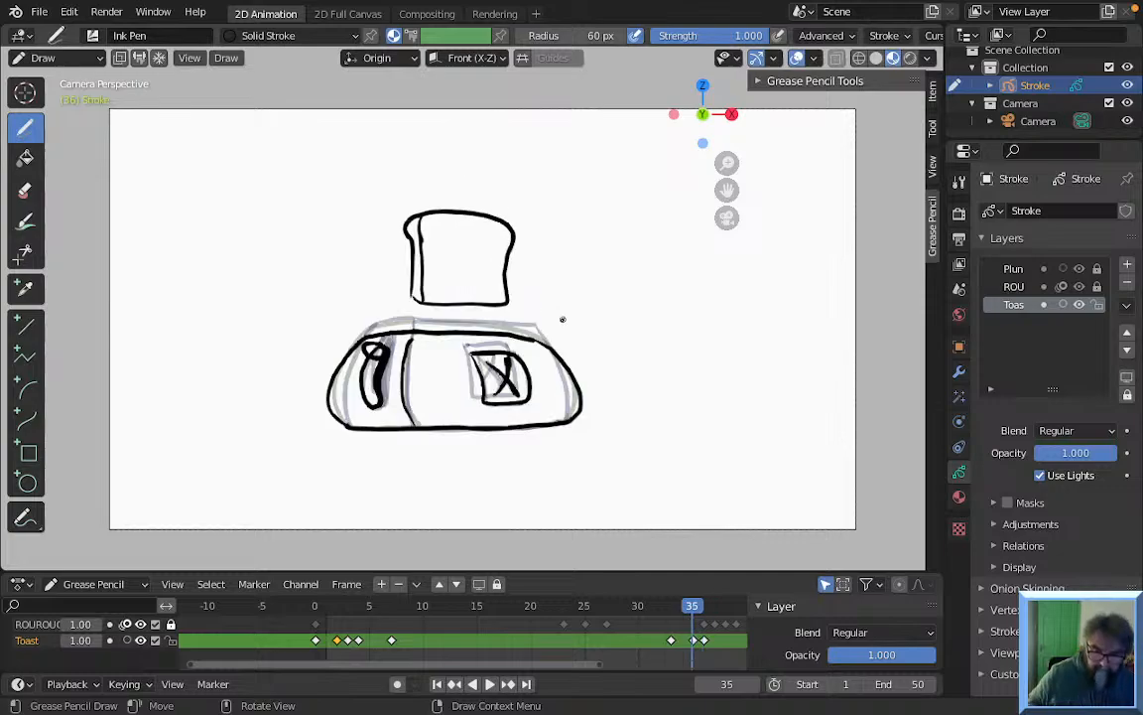
Try drawing the slice of toast at frame 37, higher above the stretching toaster than at frame 36
{"action": "key", "text": "Right"}
{"action": "key", "text": "Right"}
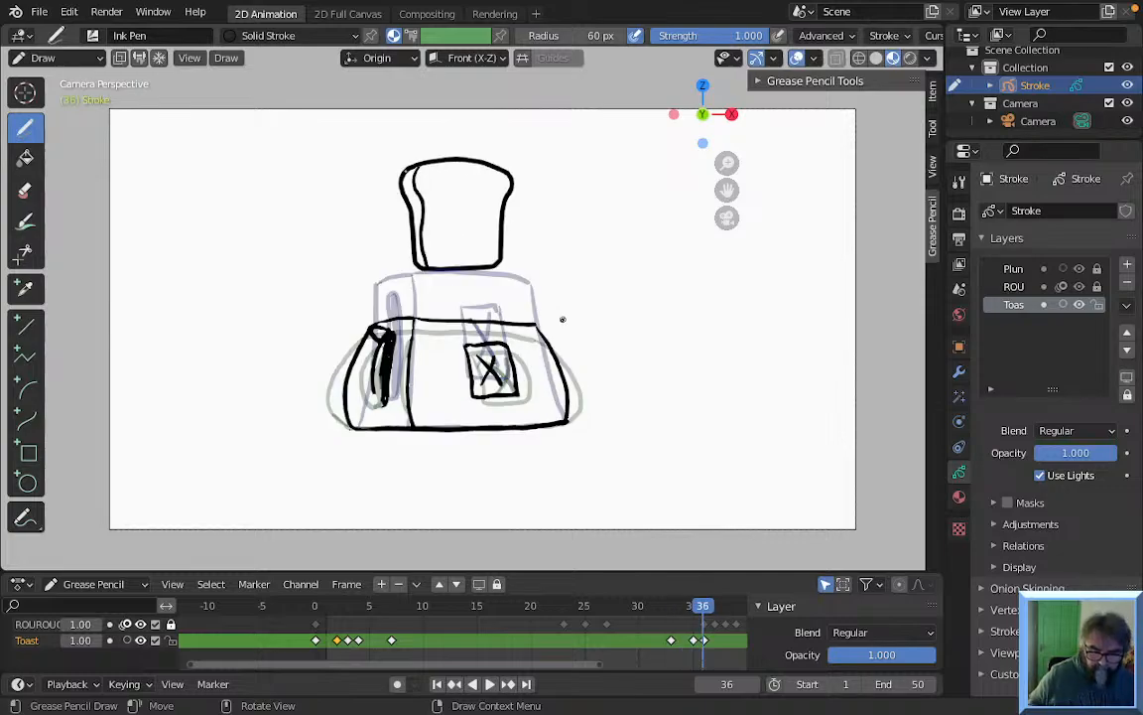
{"action": "key", "text": "Right"}
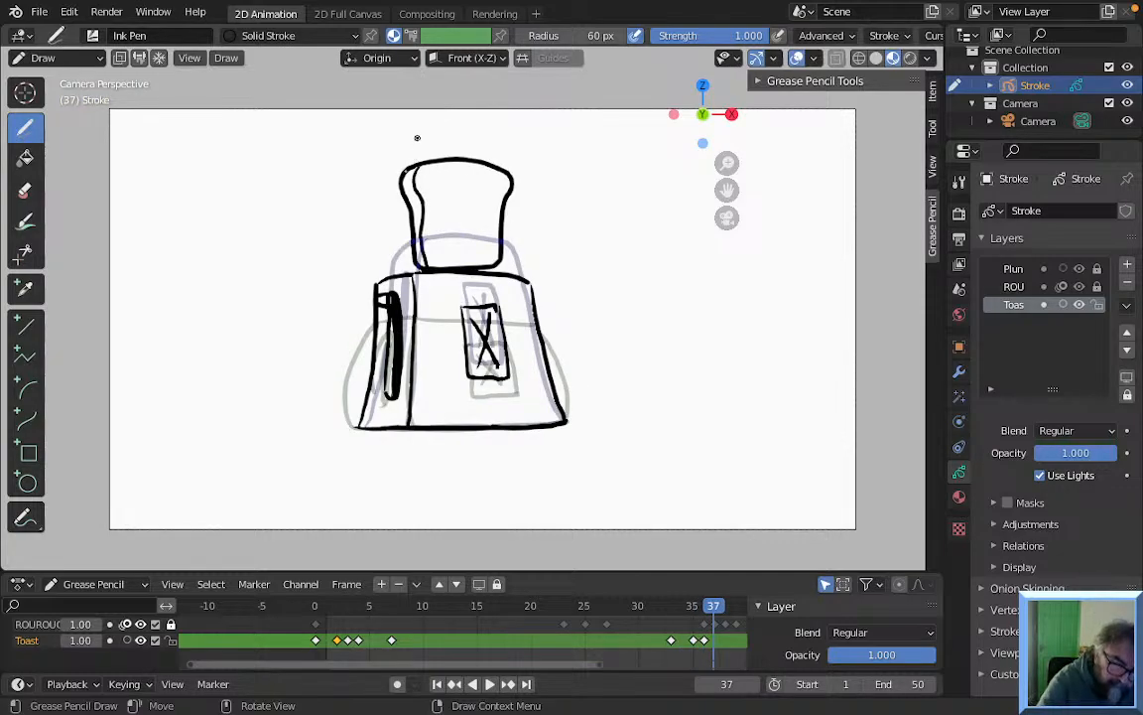
{"action": "left_click_drag", "start_coordinate": [410, 135], "coordinate": [401, 138]}
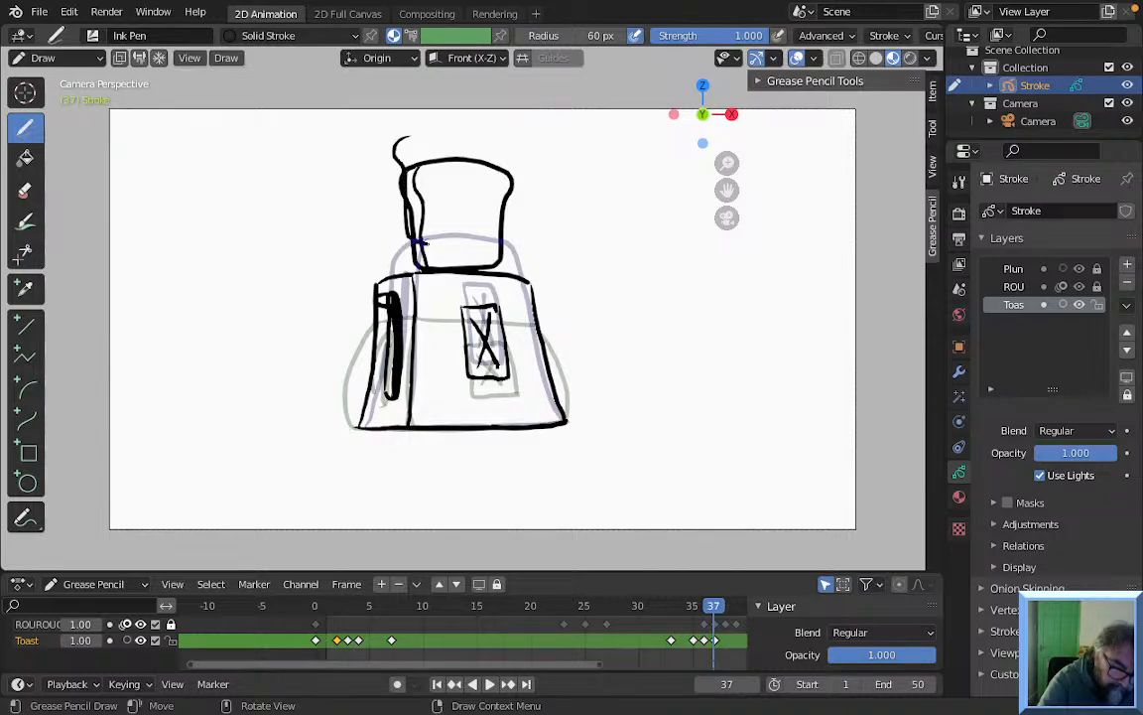
{"action": "mouse_move", "coordinate": [417, 241]}
{"action": "left_mouse_down"}
{"action": "mouse_move", "coordinate": [491, 242]}
{"action": "mouse_move", "coordinate": [506, 191]}
{"action": "left_mouse_up"}
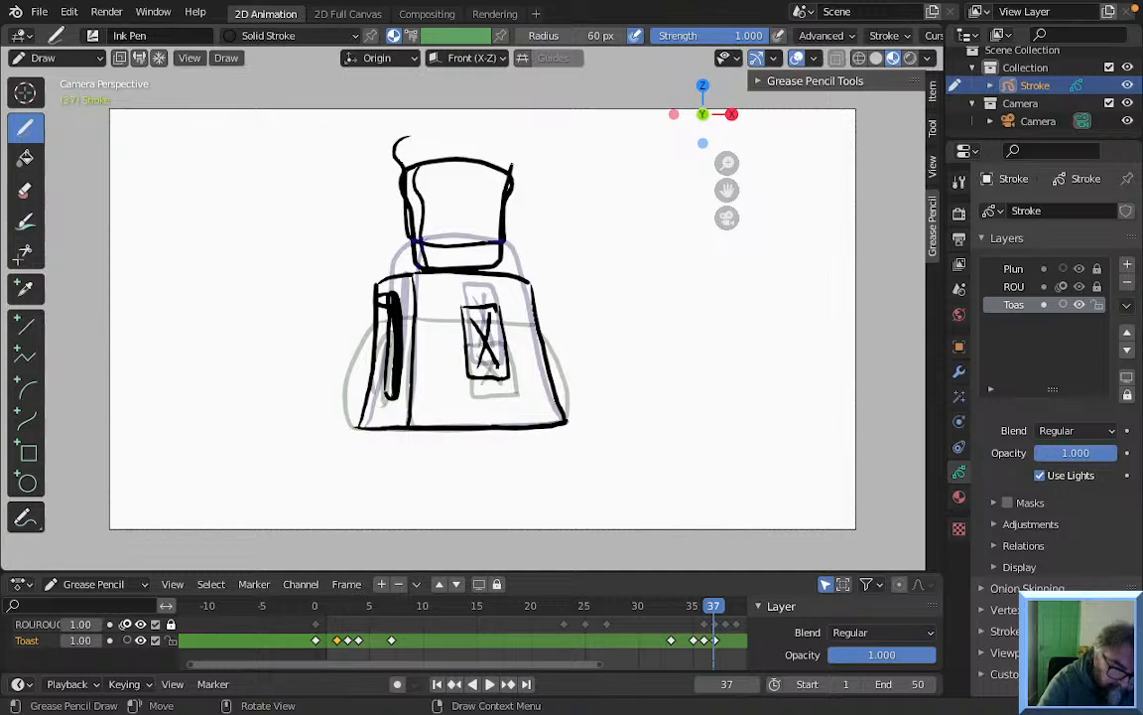
{"action": "mouse_move", "coordinate": [519, 147]}
{"action": "left_mouse_down"}
{"action": "mouse_move", "coordinate": [483, 128]}
{"action": "mouse_move", "coordinate": [407, 136]}
{"action": "left_mouse_up"}
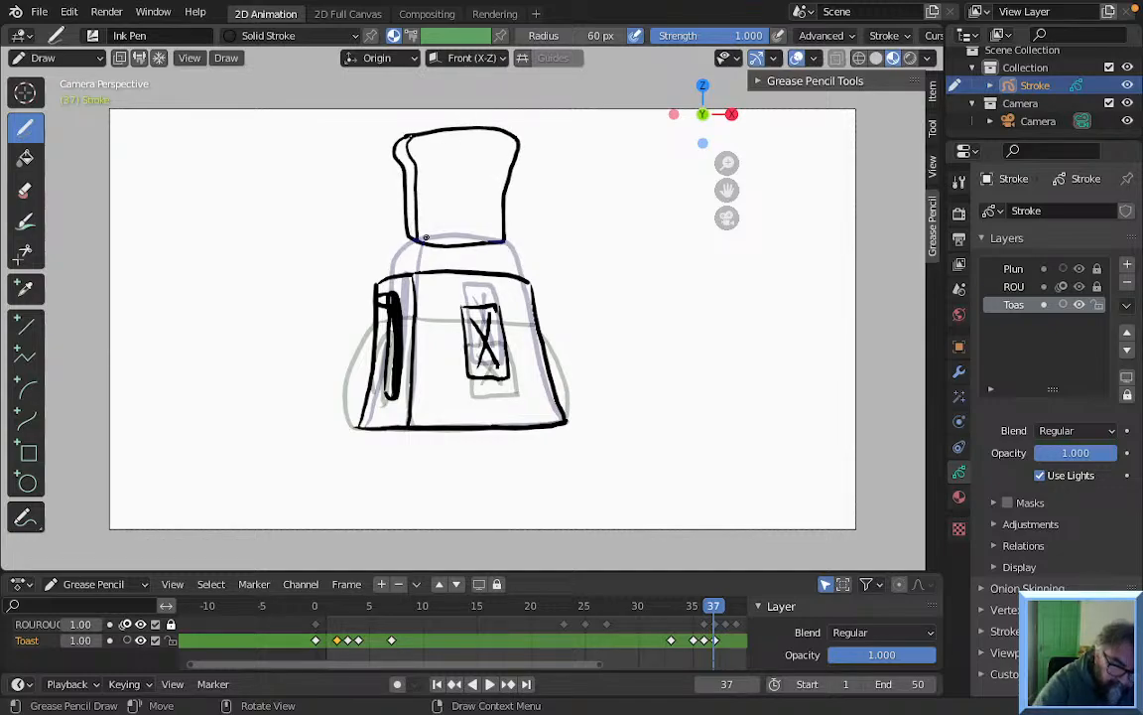
Flip back and forth through the frames before 37 to compare the toast's new position with the earlier drawings
{"action": "key", "text": "Left"}
{"action": "key", "text": "Left"}
{"action": "key", "text": "Left"}
{"action": "key", "text": "Left"}
{"action": "key", "text": "Left"}
{"action": "key", "text": "Right"}
{"action": "key", "text": "Right"}
{"action": "key", "text": "Right"}
{"action": "key", "text": "Right"}
{"action": "key", "text": "Right"}
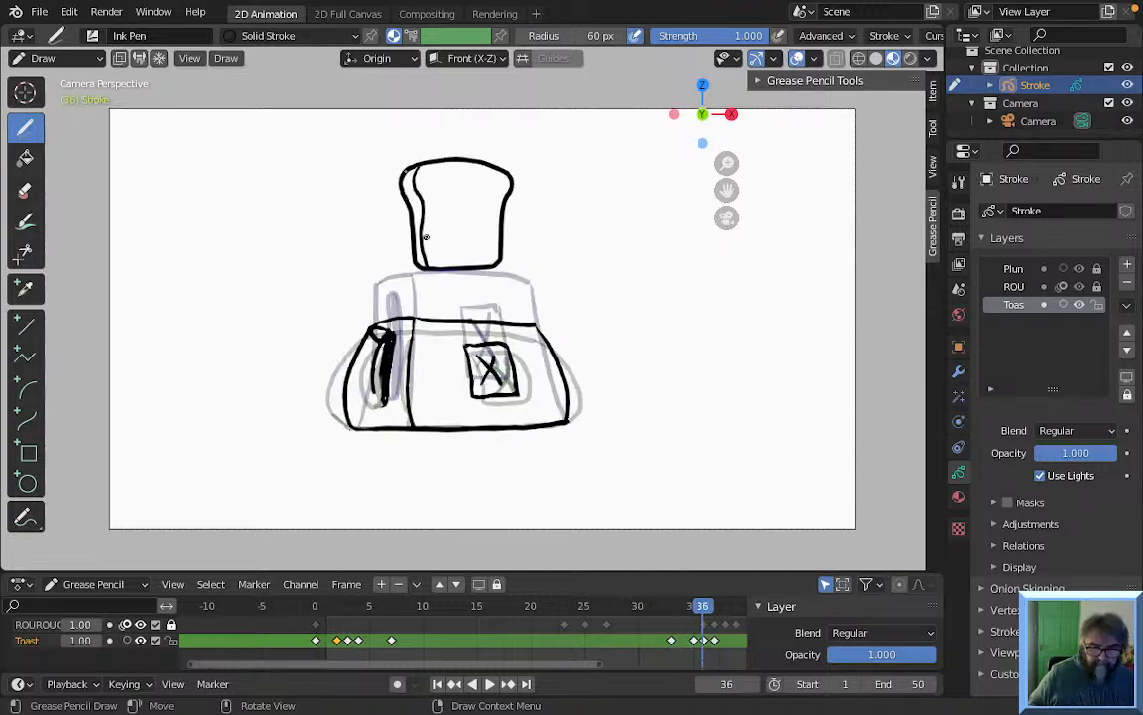
{"action": "key", "text": "Left"}
{"action": "key", "text": "Right"}
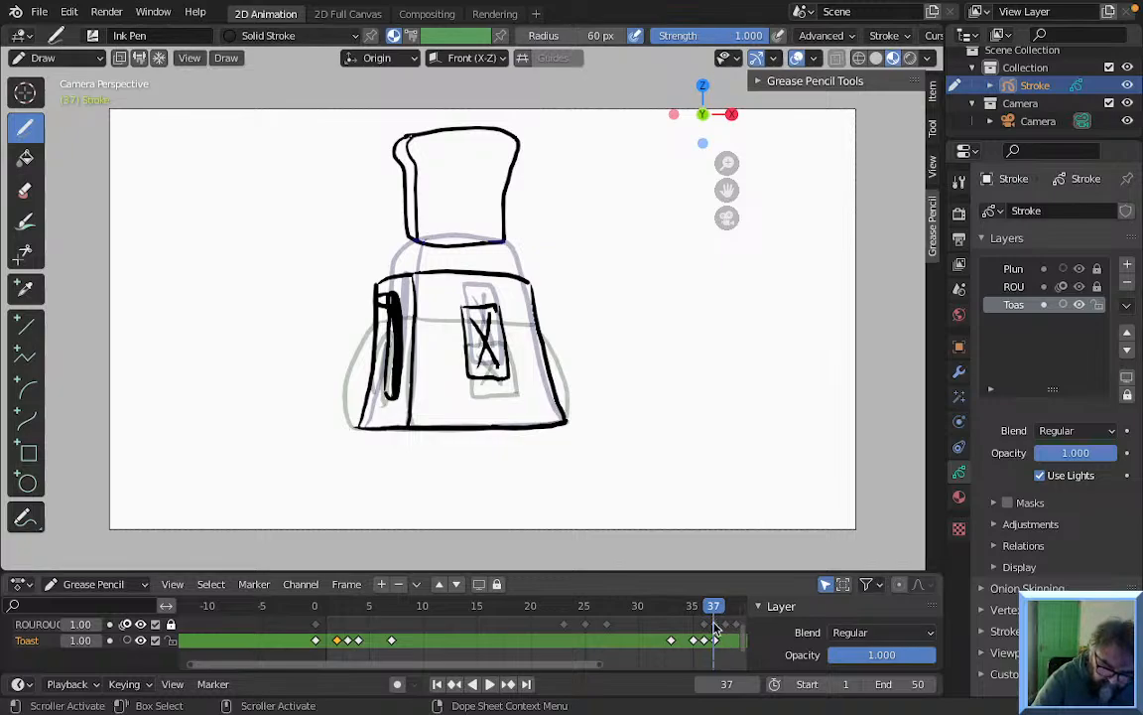
Erase the toast drawing at frame 37 with the soft eraser, and return to the Ink Pen for drawing
{"action": "left_click", "coordinate": [26, 191]}
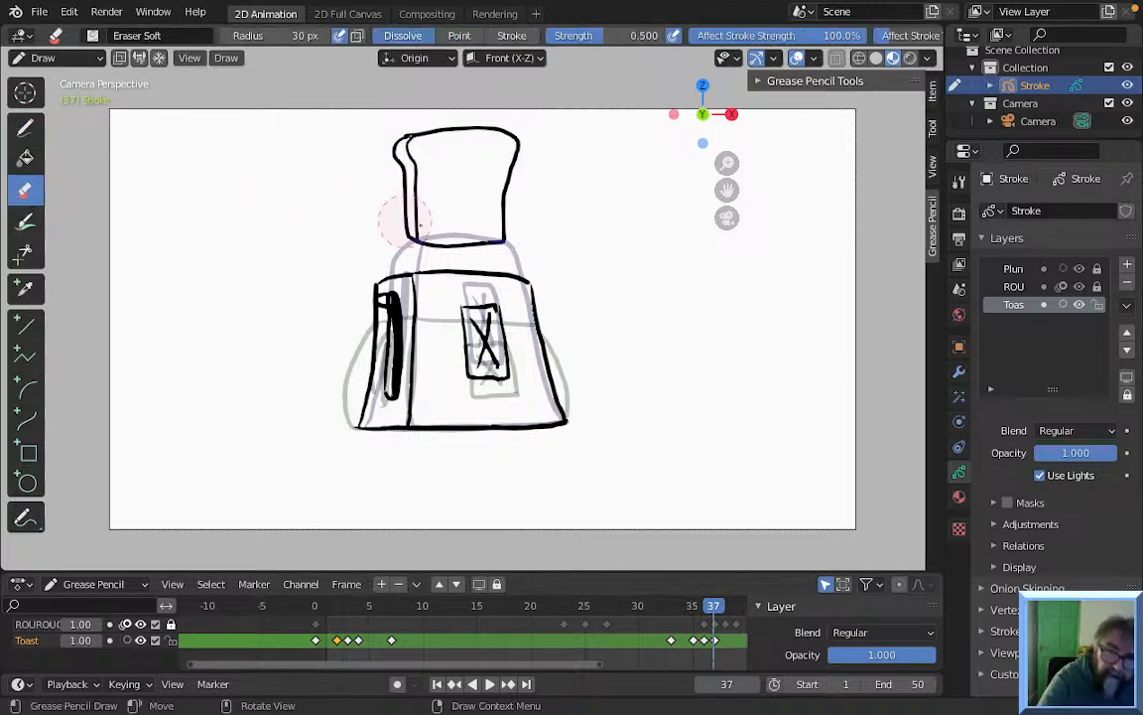
{"action": "mouse_move", "coordinate": [402, 159]}
{"action": "left_mouse_down"}
{"action": "mouse_move", "coordinate": [469, 164]}
{"action": "mouse_move", "coordinate": [388, 140]}
{"action": "mouse_move", "coordinate": [424, 202]}
{"action": "mouse_move", "coordinate": [407, 190]}
{"action": "mouse_move", "coordinate": [531, 224]}
{"action": "mouse_move", "coordinate": [510, 205]}
{"action": "mouse_move", "coordinate": [498, 224]}
{"action": "mouse_move", "coordinate": [501, 171]}
{"action": "mouse_move", "coordinate": [455, 122]}
{"action": "mouse_move", "coordinate": [421, 135]}
{"action": "mouse_move", "coordinate": [462, 238]}
{"action": "left_mouse_up"}
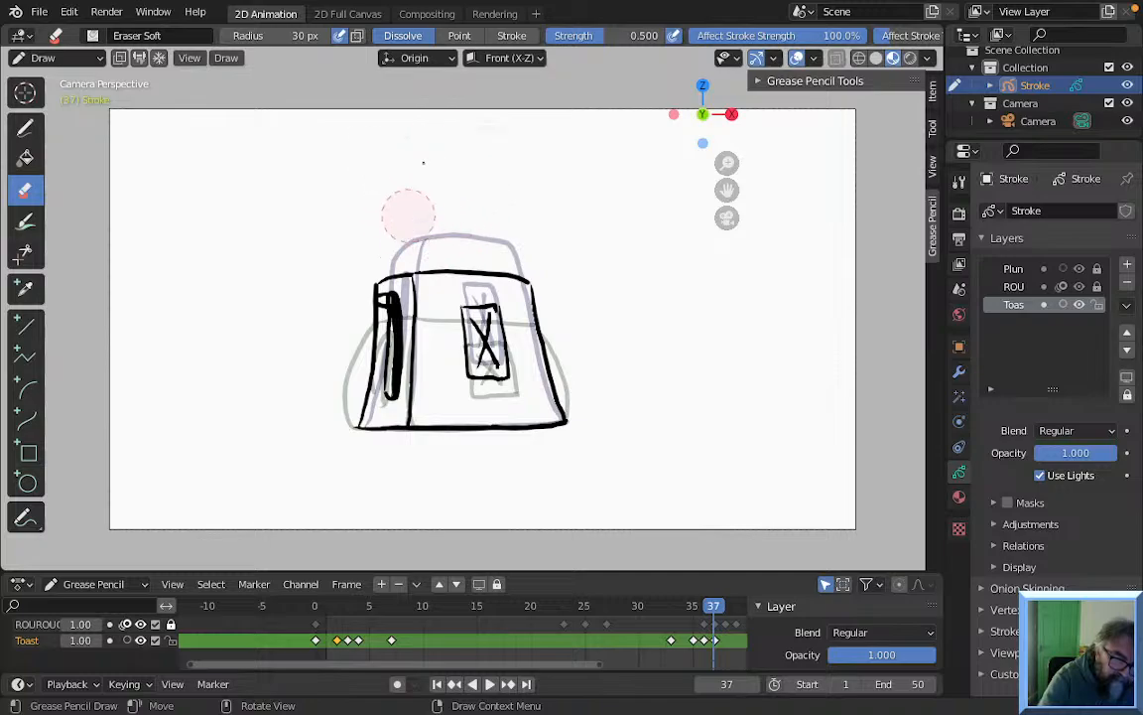
{"action": "left_click", "coordinate": [26, 127]}
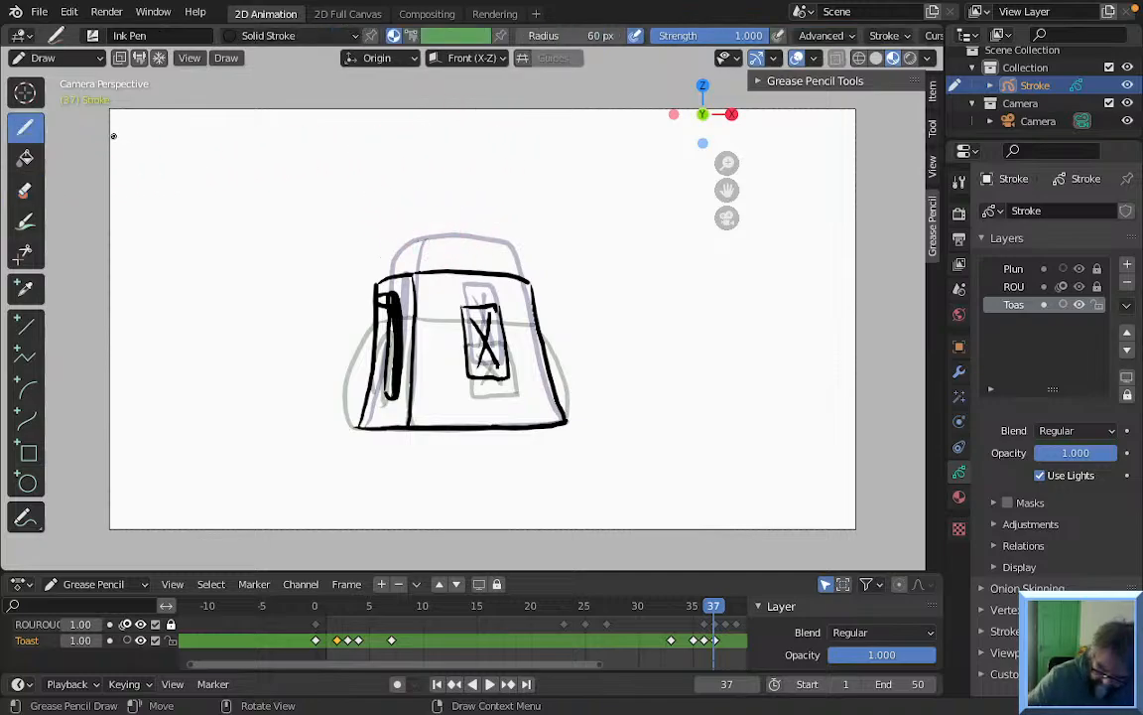
Step repeatedly through frames 34 to 38 to study how the toast should rise as the toaster stretches
{"action": "key", "text": "Left"}
{"action": "key", "text": "Right"}
{"action": "key", "text": "Left"}
{"action": "key", "text": "Left"}
{"action": "key", "text": "Left"}
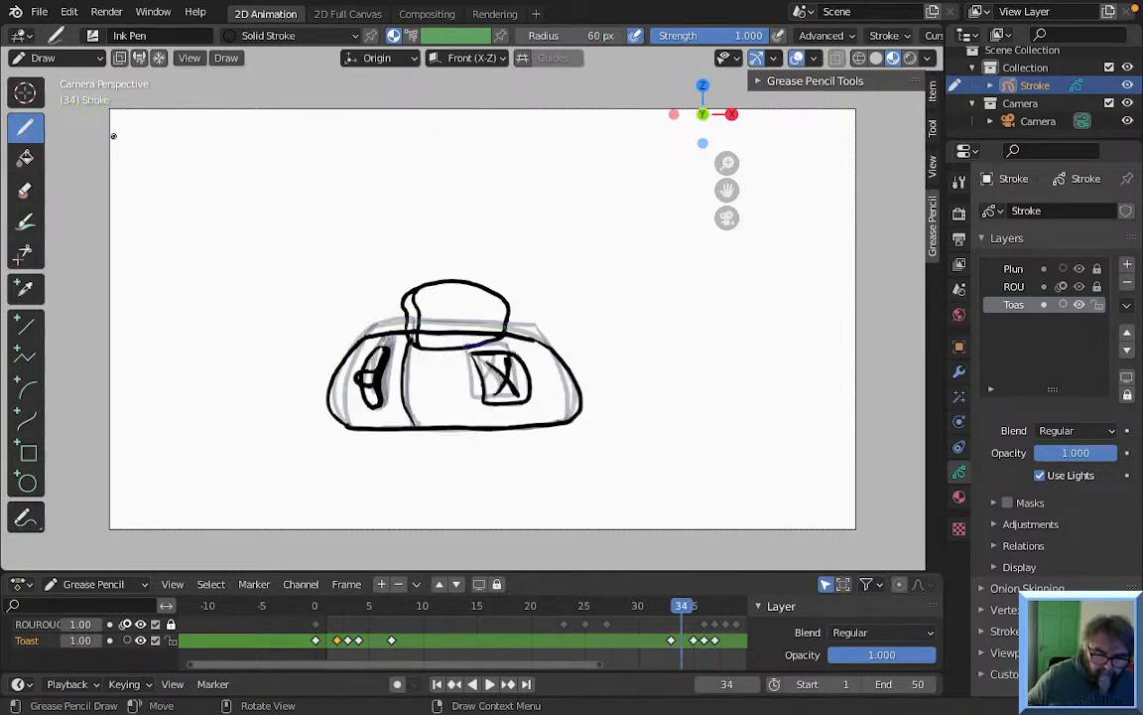
{"action": "key", "text": "Right"}
{"action": "key", "text": "Right"}
{"action": "key", "text": "Right"}
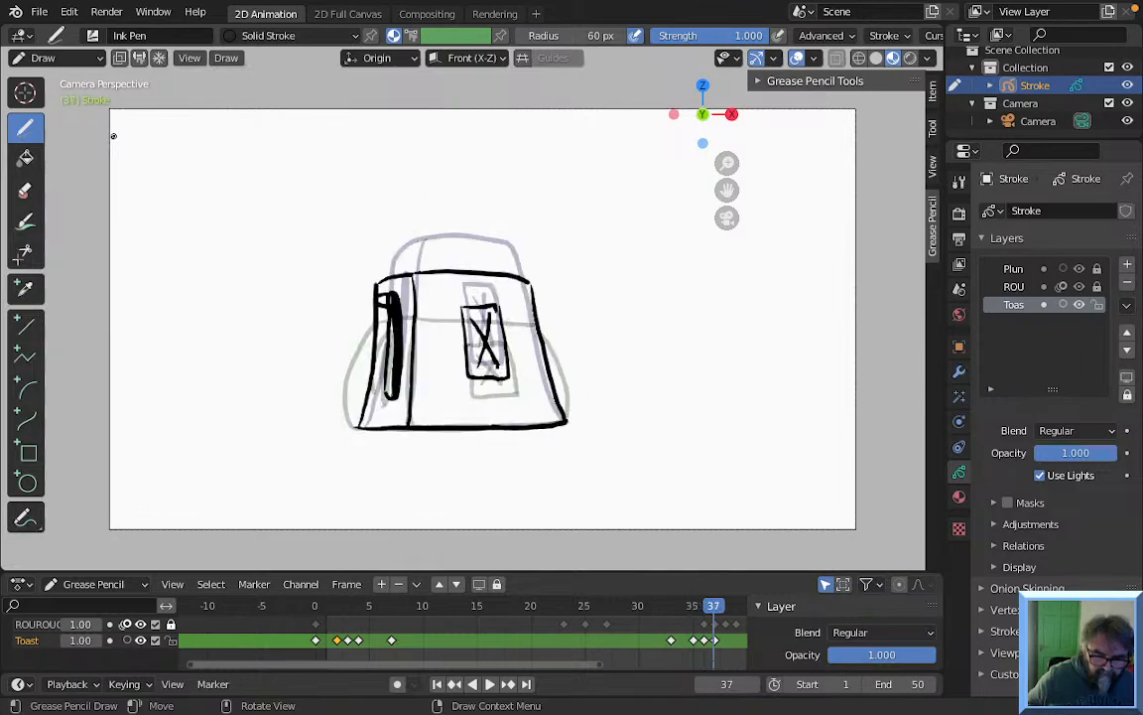
{"action": "key", "text": "Left"}
{"action": "key", "text": "Right"}
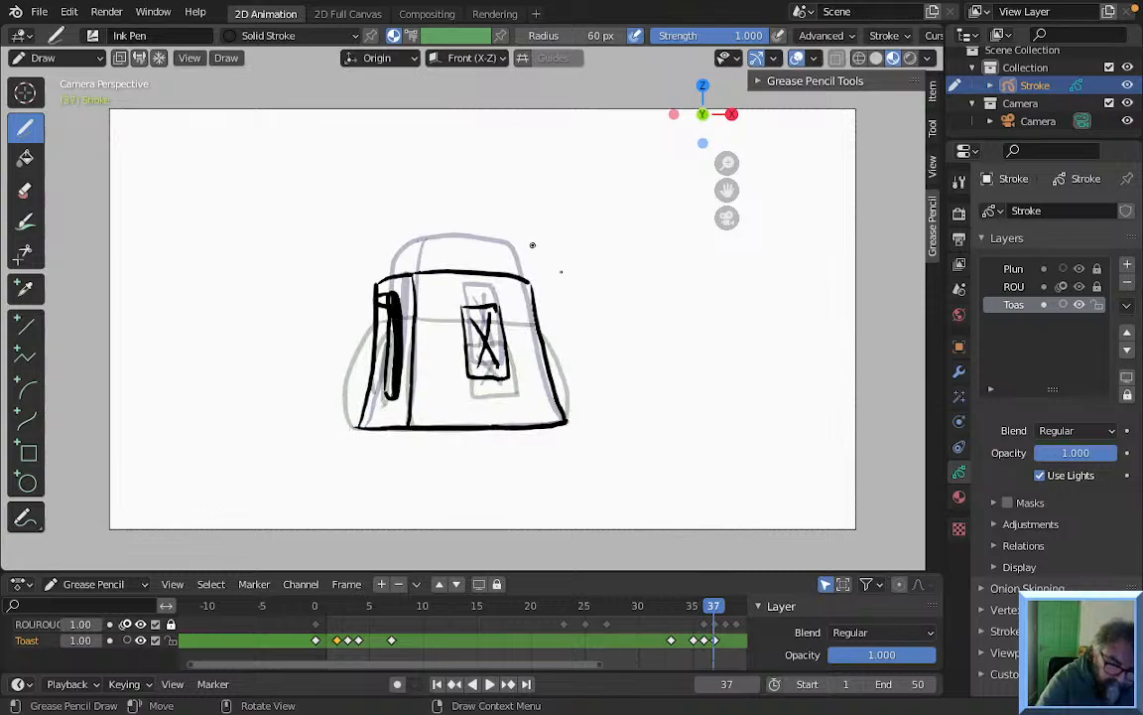
{"action": "key", "text": "Left"}
{"action": "key", "text": "Left"}
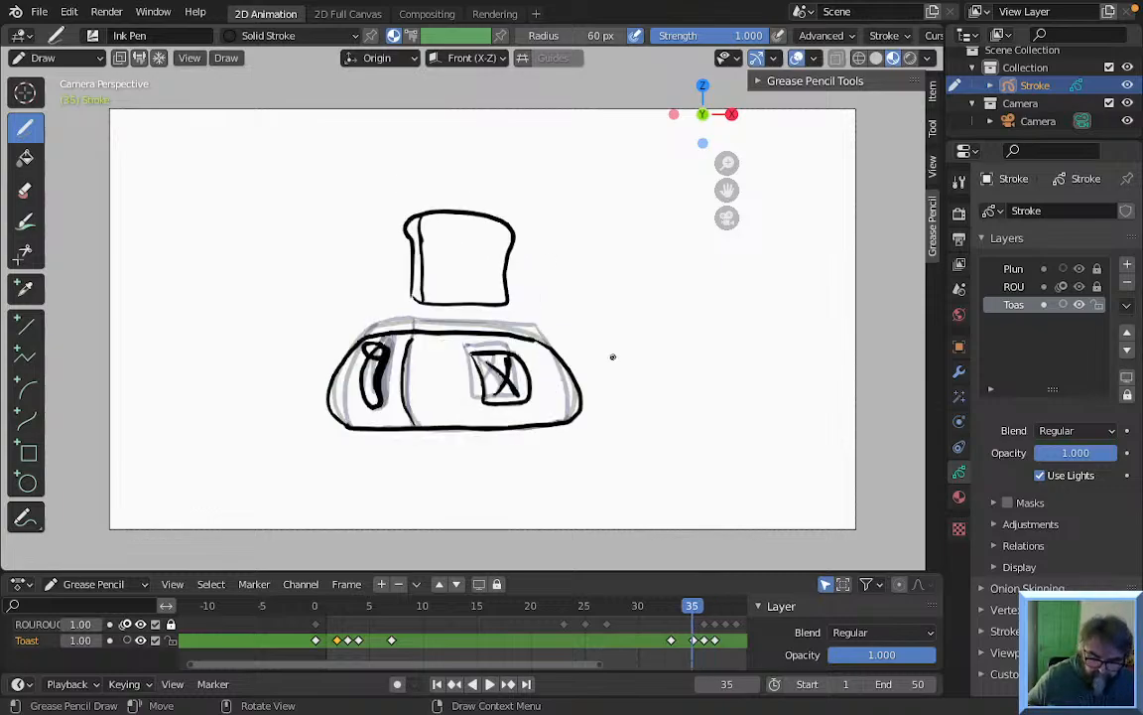
{"action": "key", "text": "Right"}
{"action": "key", "text": "Right"}
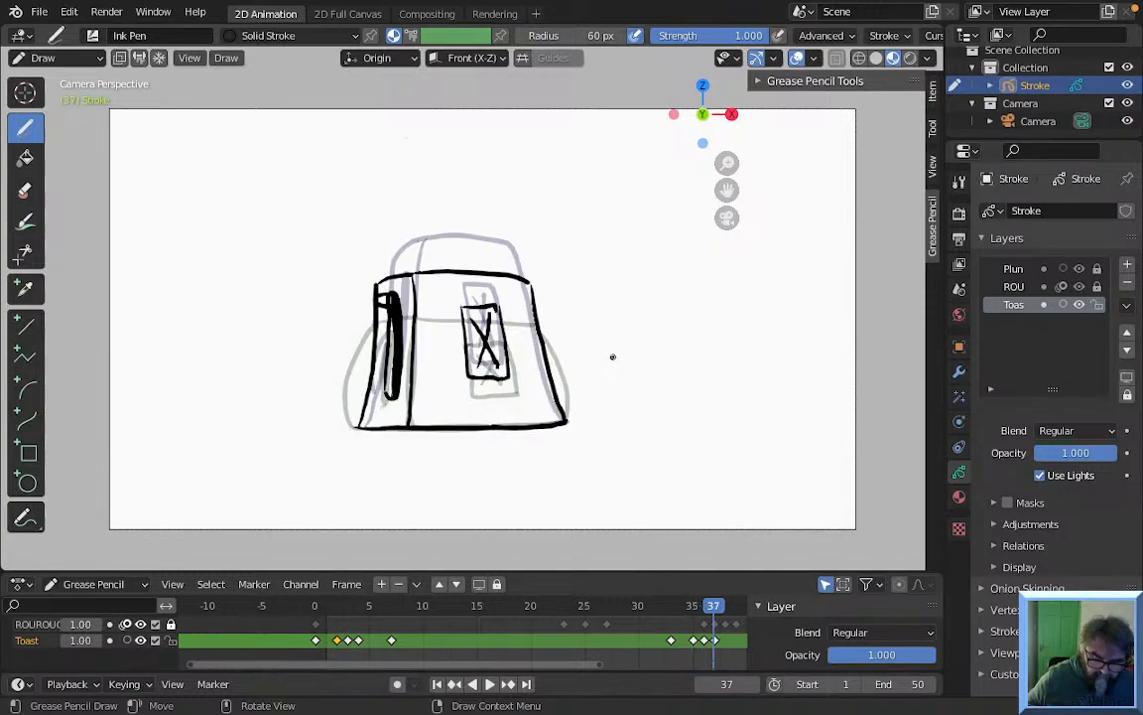
{"action": "key", "text": "Left"}
{"action": "key", "text": "Right"}
{"action": "key", "text": "Right"}
{"action": "key", "text": "Left"}
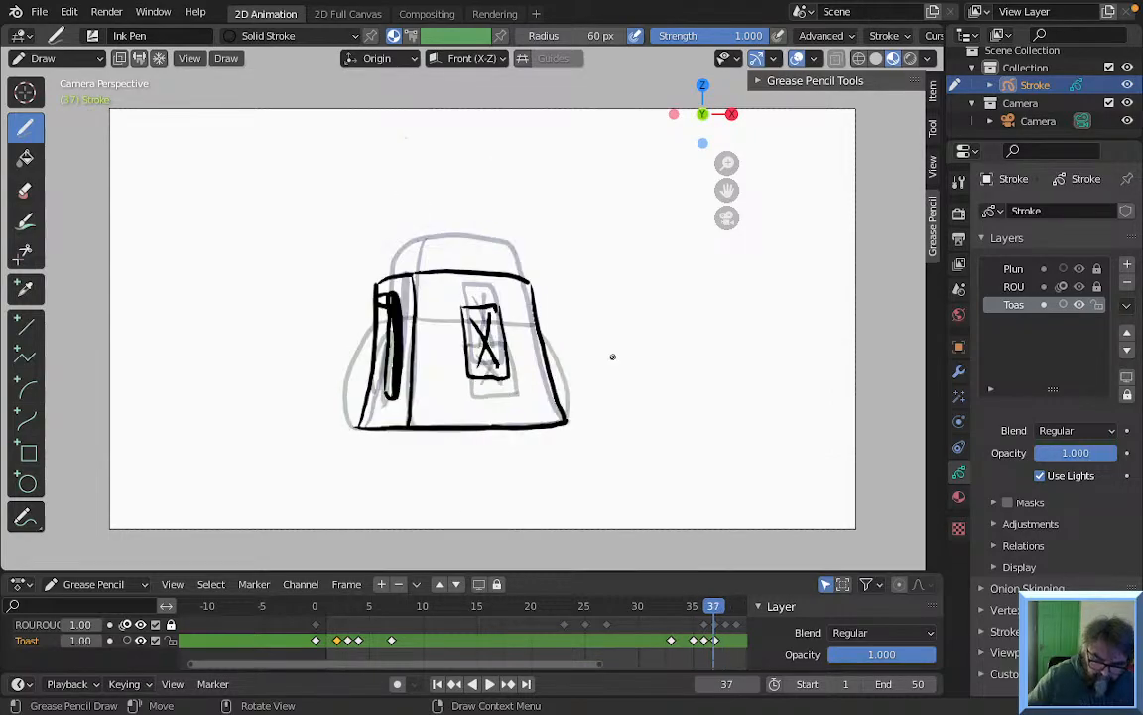
Delete the Toast layer's keyframe at frame 37 to discard the erased drawing
{"action": "left_click", "coordinate": [716, 642]}
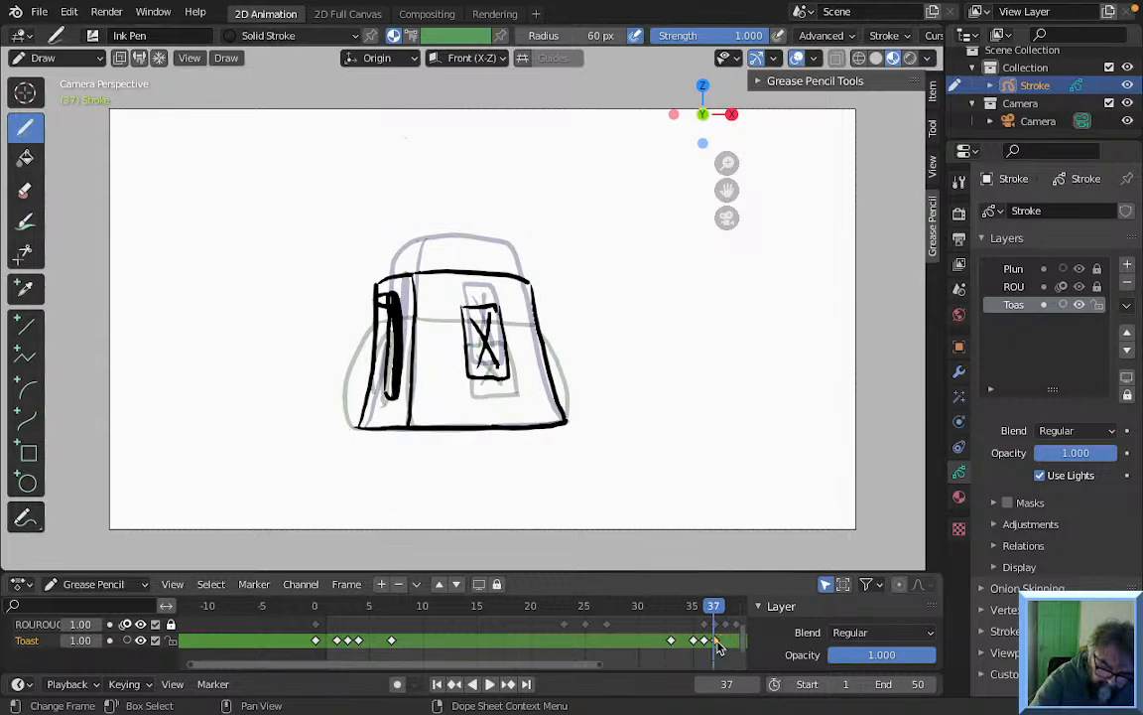
{"action": "right_click", "coordinate": [718, 647]}
{"action": "left_click", "coordinate": [625, 585]}
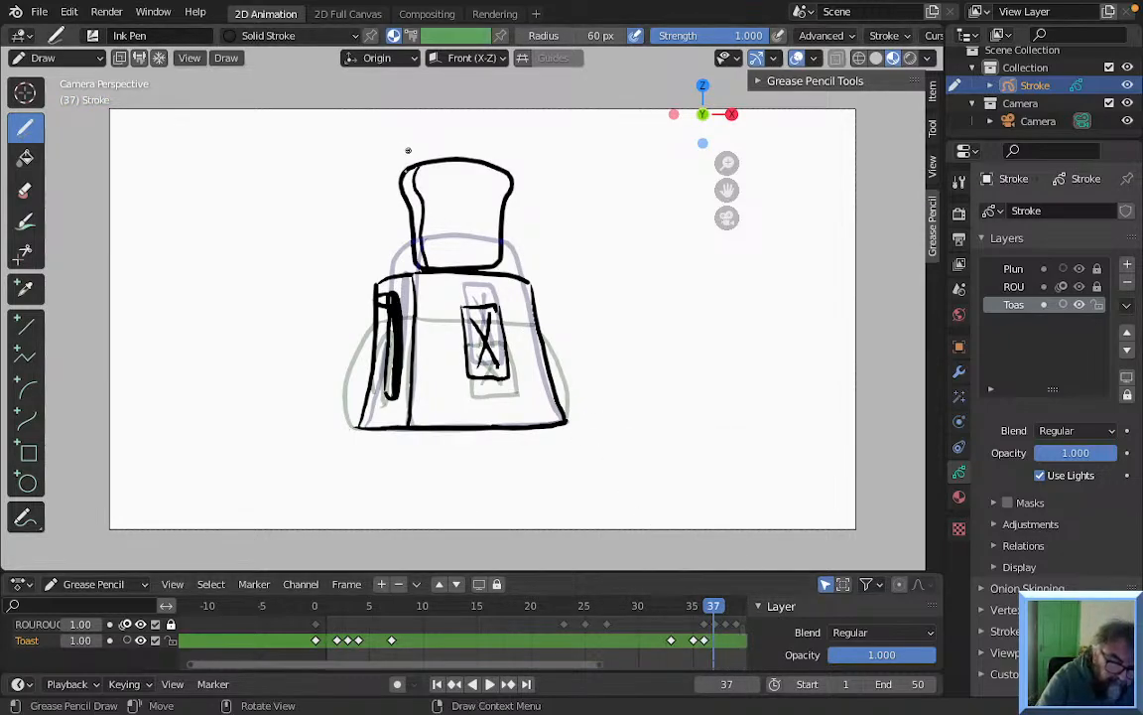
Turn on onion skinning for the Toast layer, redraw the toast at frame 37 above its frame 36 position, and compare the frames
{"action": "key", "text": "ctrl+z"}
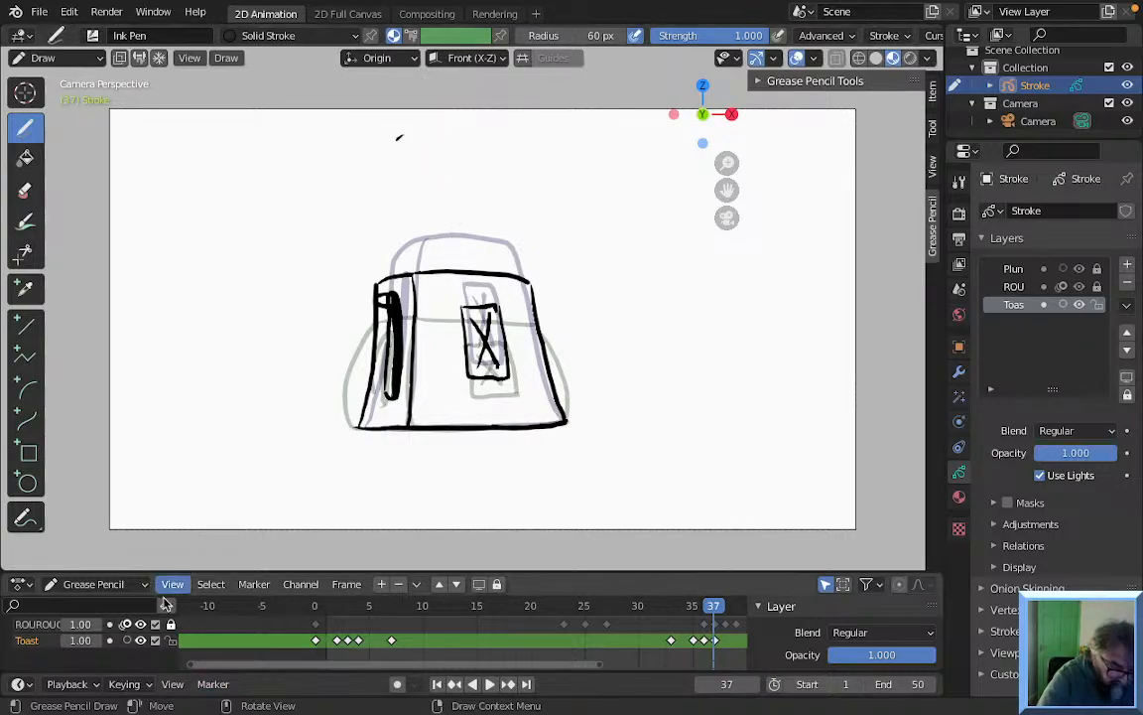
{"action": "left_click", "coordinate": [125, 640]}
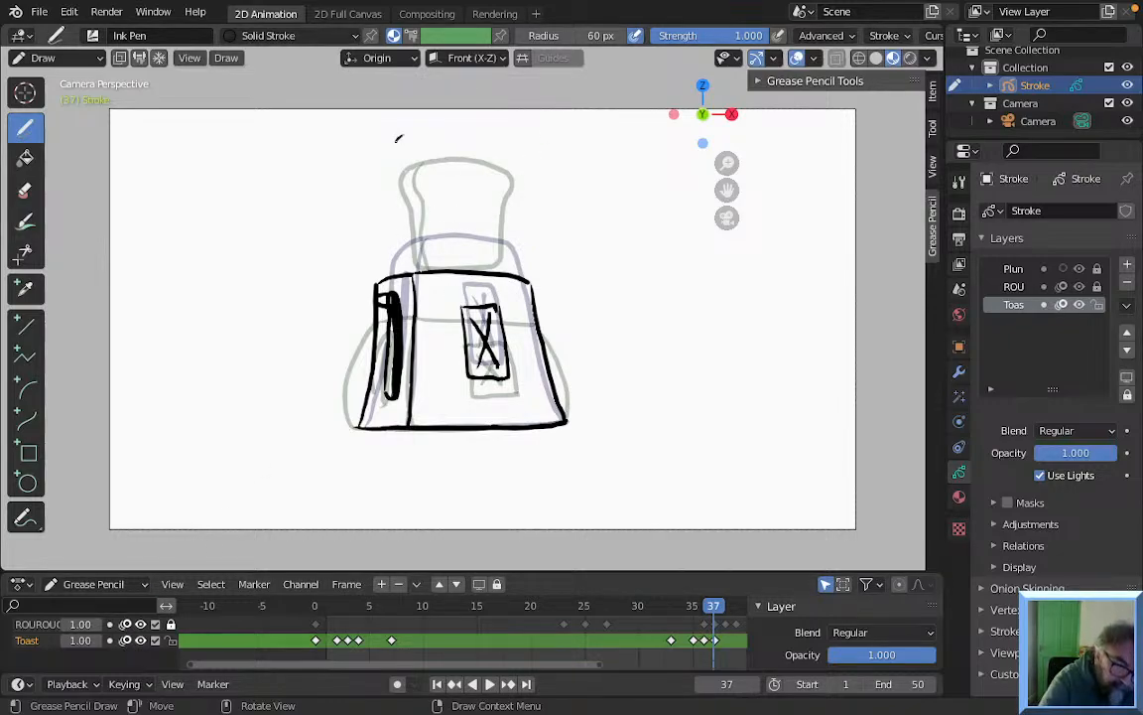
{"action": "mouse_move", "coordinate": [403, 179]}
{"action": "left_mouse_down"}
{"action": "mouse_move", "coordinate": [412, 230]}
{"action": "mouse_move", "coordinate": [488, 243]}
{"action": "mouse_move", "coordinate": [498, 175]}
{"action": "mouse_move", "coordinate": [451, 131]}
{"action": "mouse_move", "coordinate": [397, 135]}
{"action": "mouse_move", "coordinate": [424, 241]}
{"action": "left_mouse_up"}
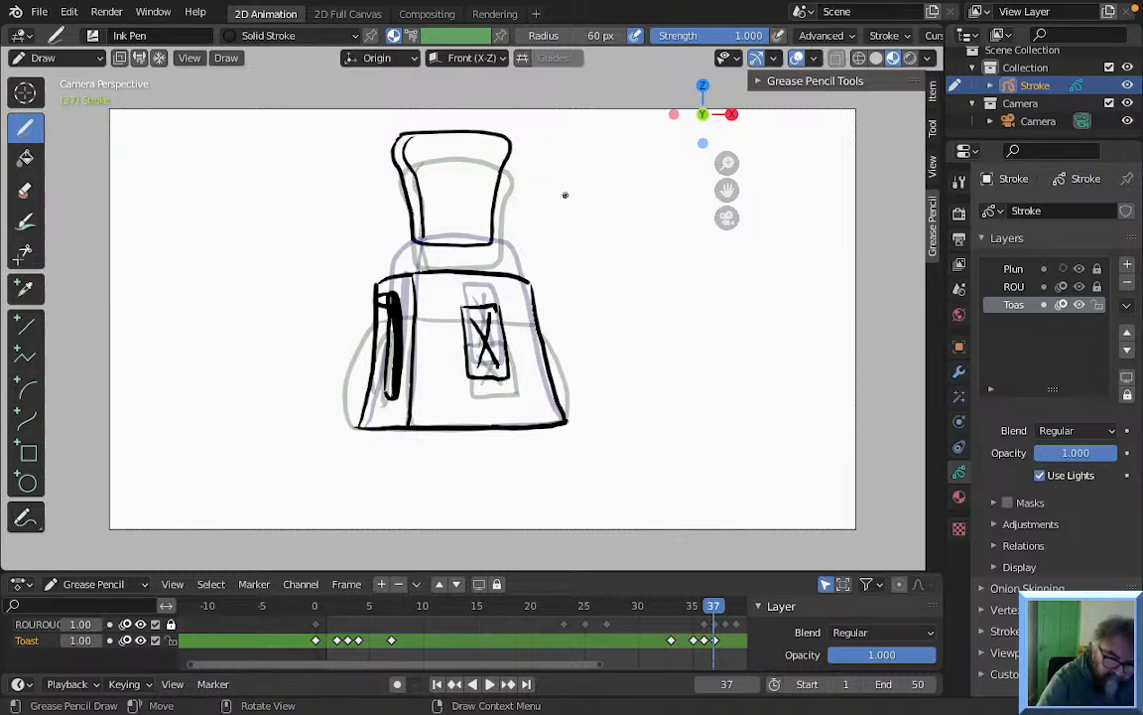
{"action": "key", "text": "Left"}
{"action": "key", "text": "Left"}
{"action": "key", "text": "Right"}
{"action": "key", "text": "Right"}
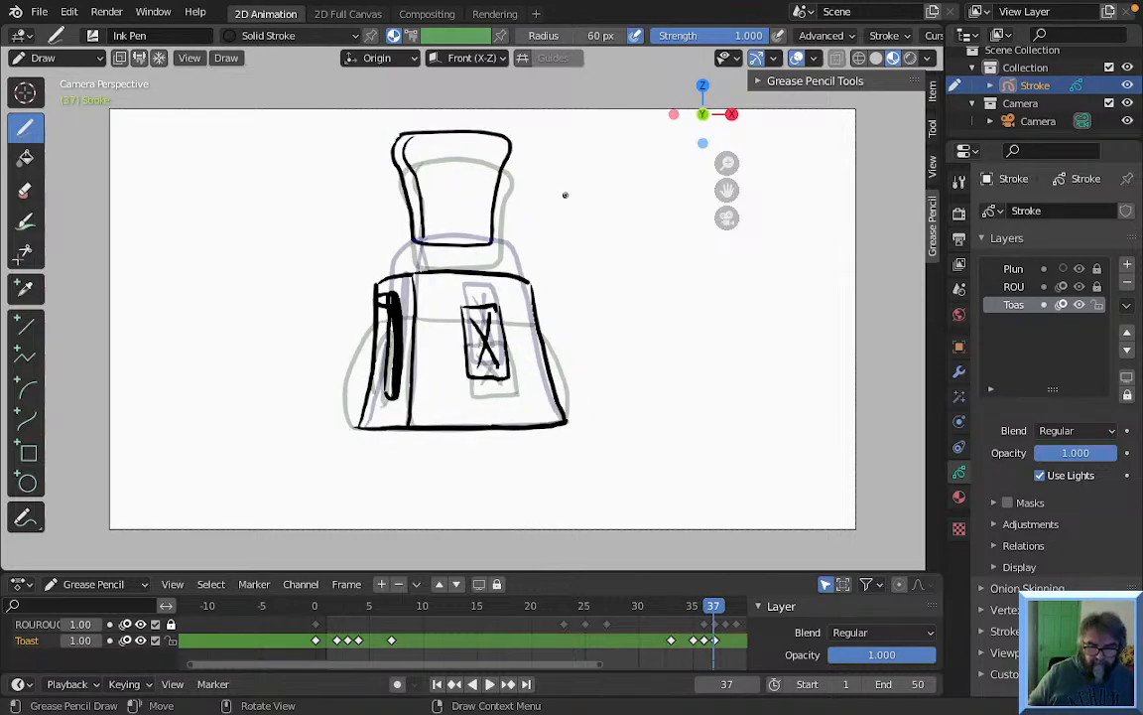
Draw the slice of toast at frame 38, slightly higher than at frame 37 and with its side thickness
{"action": "key", "text": "Right"}
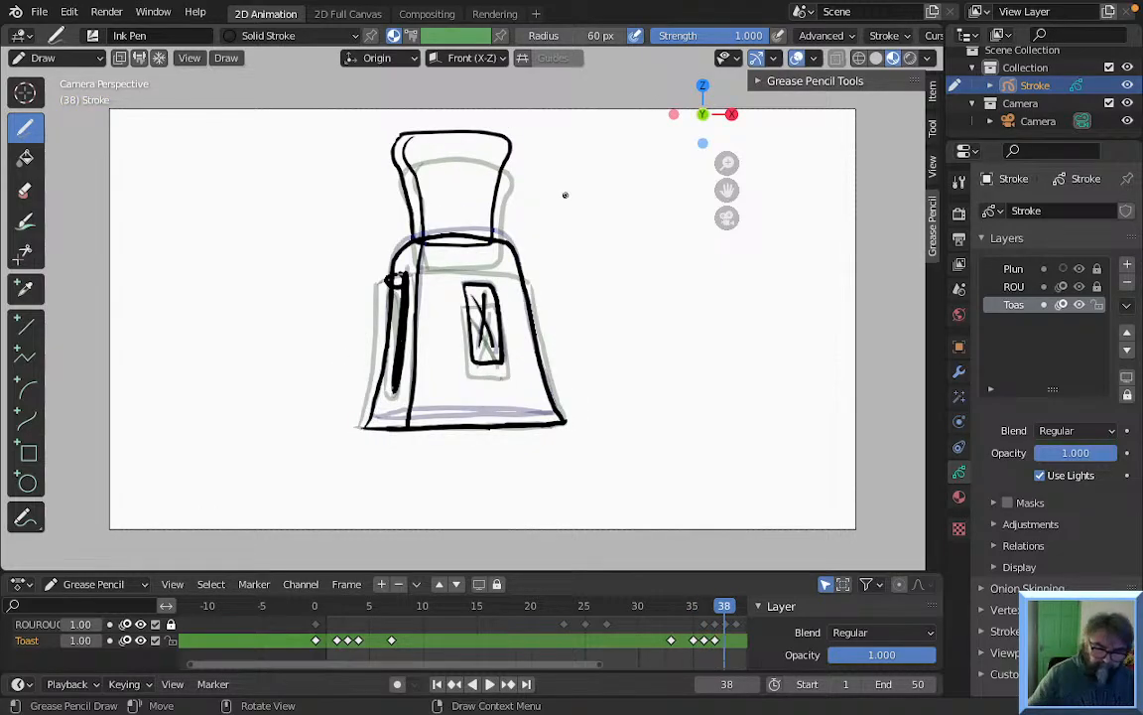
{"action": "left_click", "coordinate": [400, 126]}
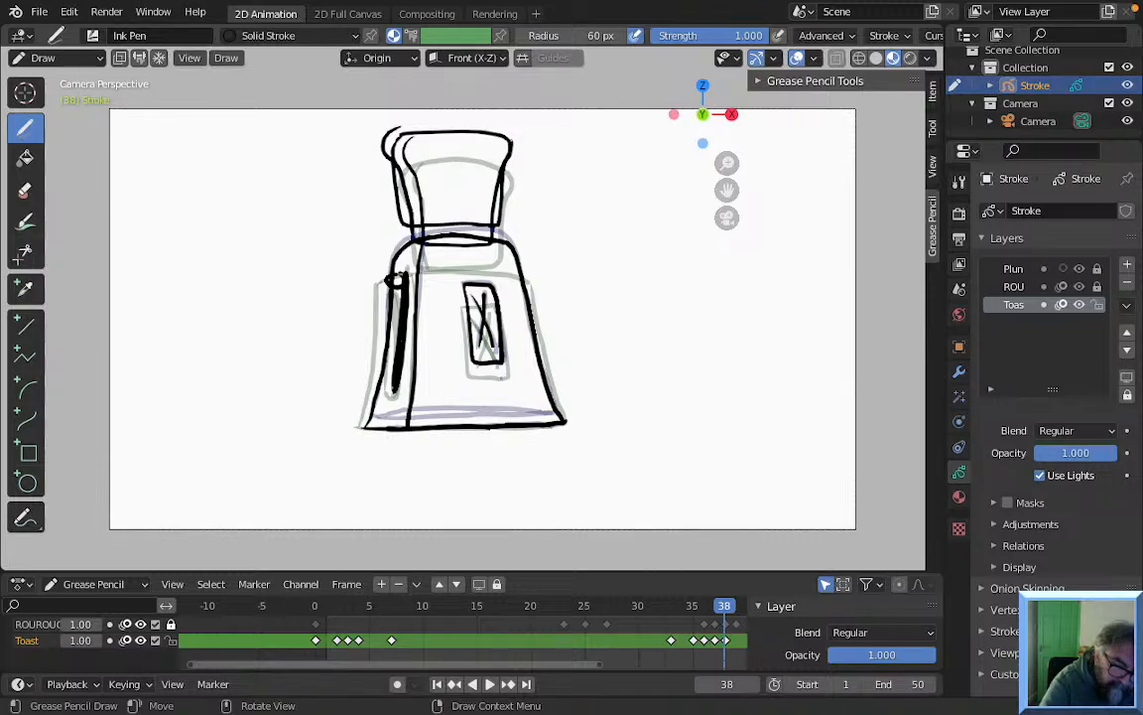
{"action": "key", "text": "ctrl+z"}
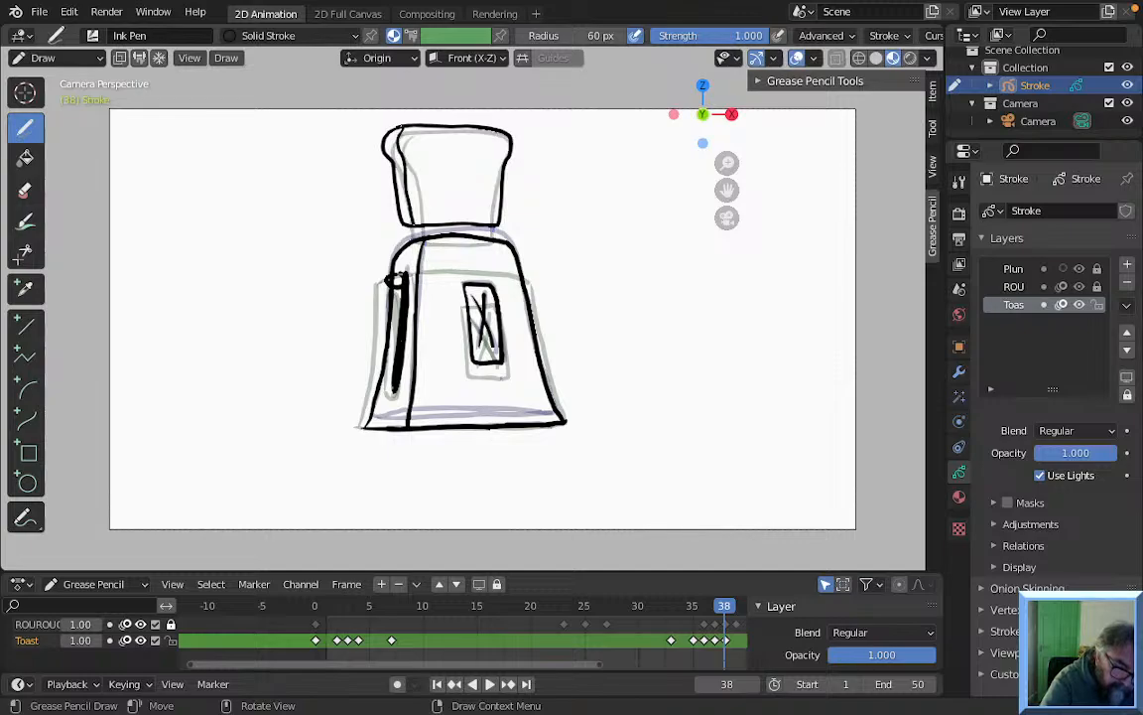
Flip back to frame 32 and forward again to check the toast's rise out of the toaster
{"action": "key", "text": "Left"}
{"action": "key", "text": "Left"}
{"action": "key", "text": "Left"}
{"action": "key", "text": "Left"}
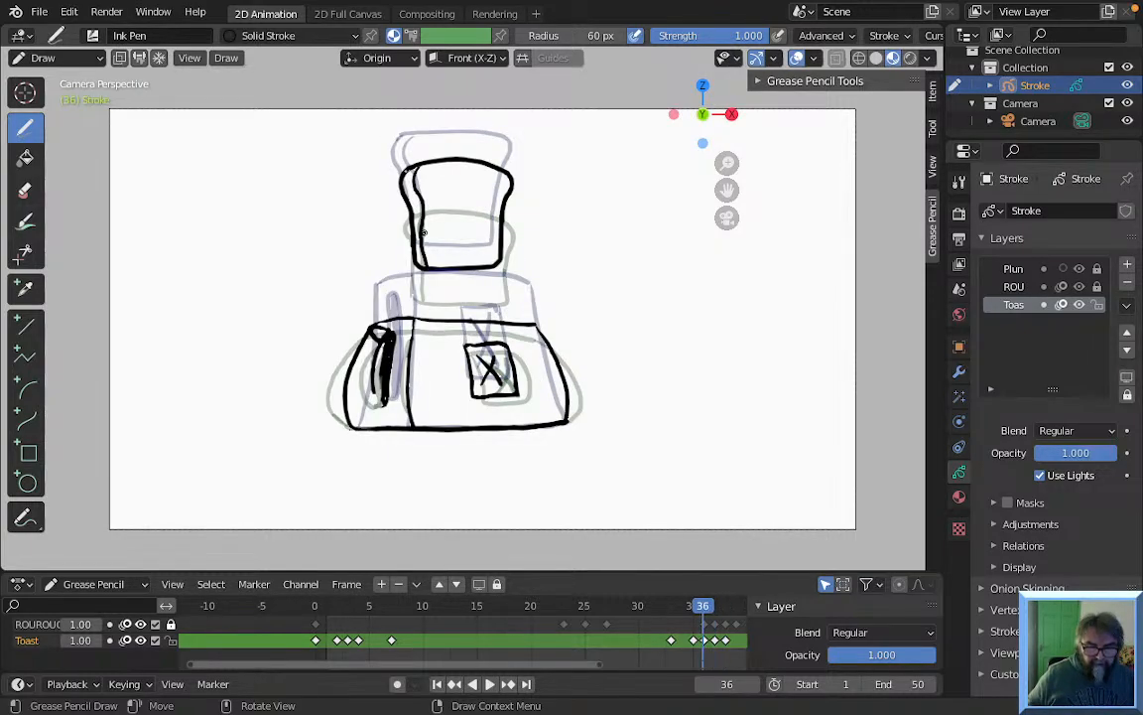
{"action": "key", "text": "Left"}
{"action": "key", "text": "Left"}
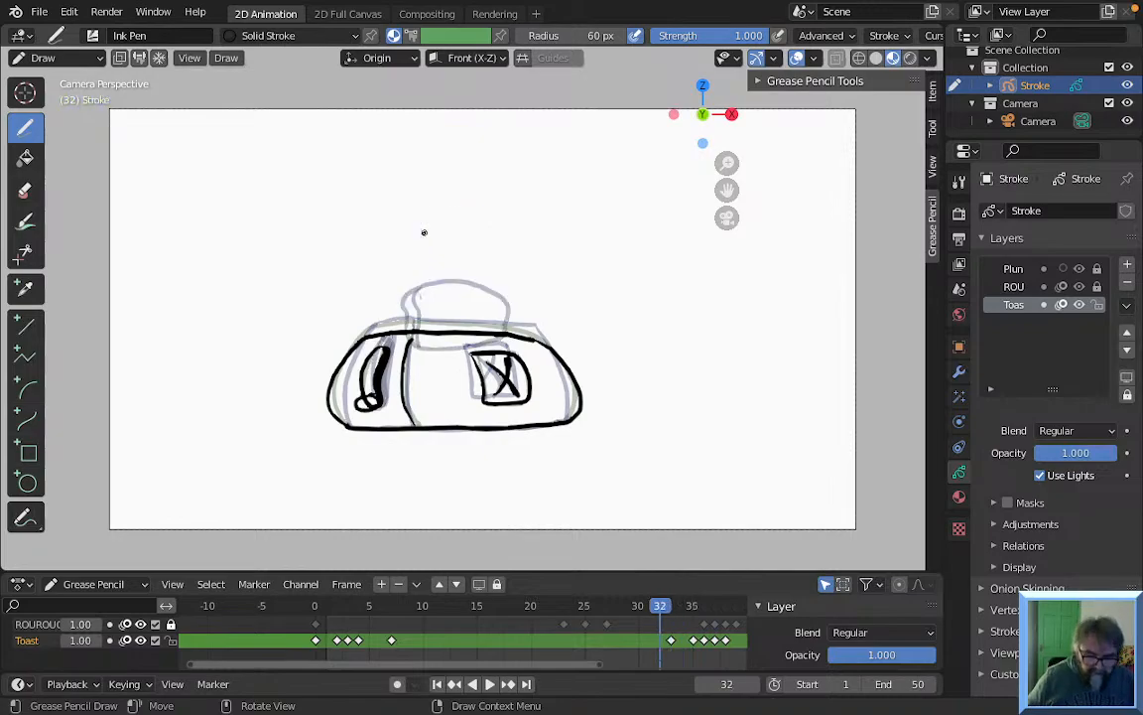
{"action": "key", "text": "Right"}
{"action": "key", "text": "Right"}
{"action": "key", "text": "Right"}
{"action": "key", "text": "Right"}
{"action": "key", "text": "Right"}
{"action": "key", "text": "Right"}
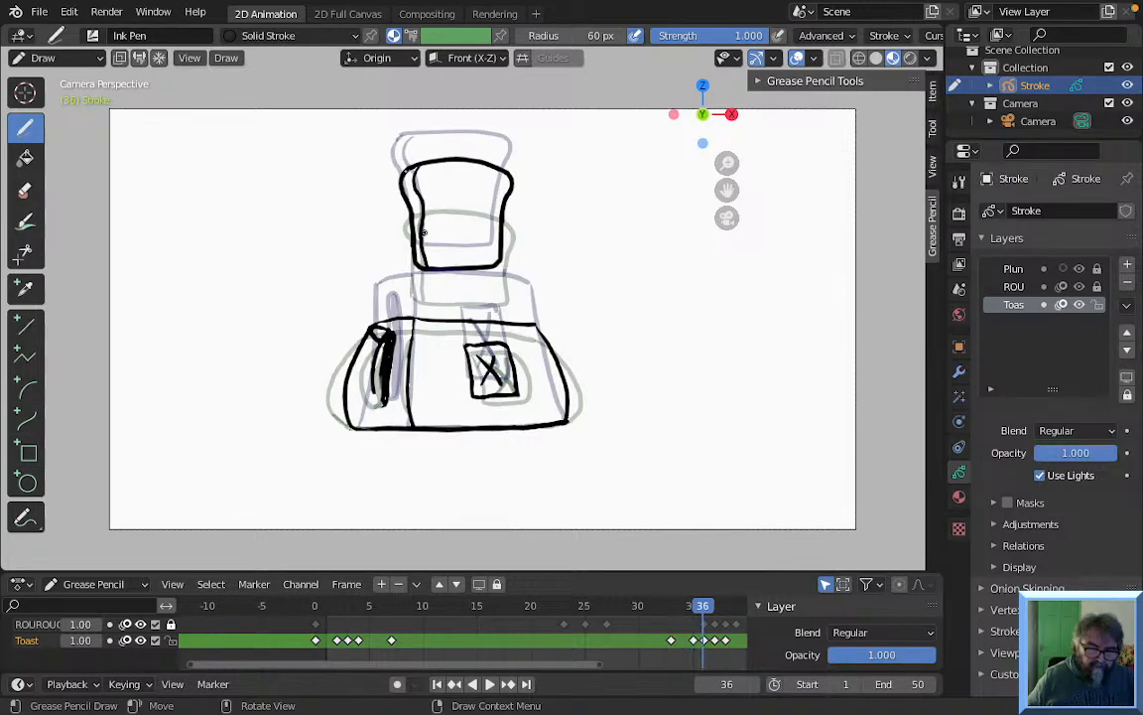
{"action": "key", "text": "Left"}
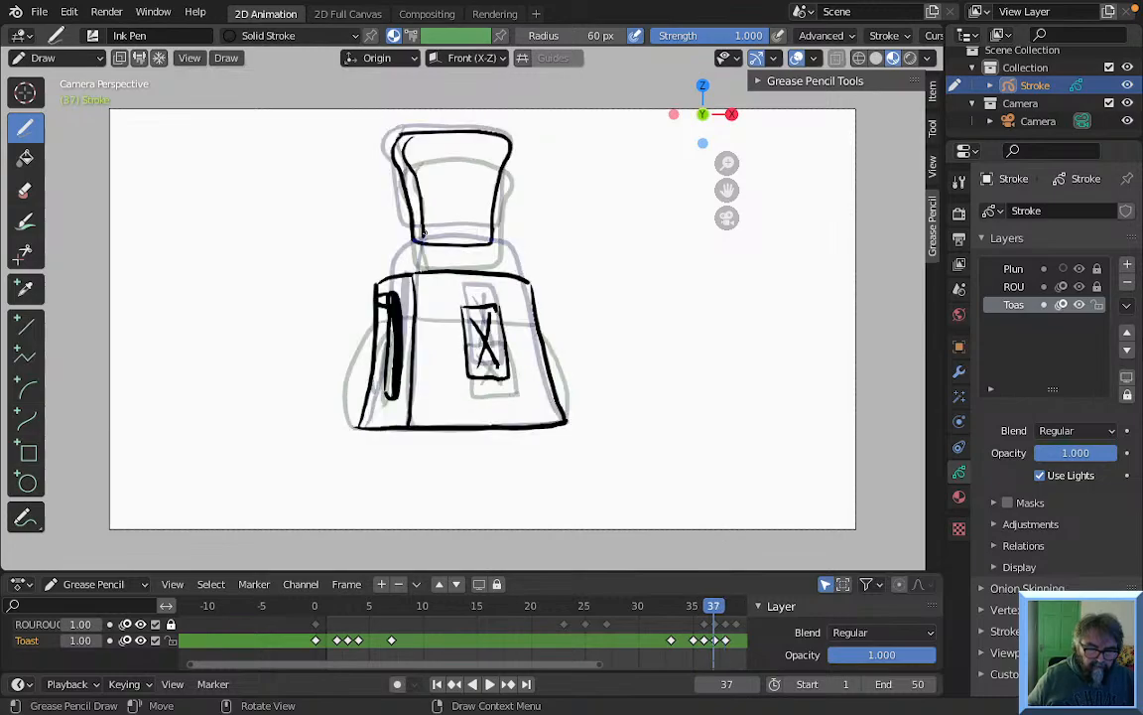
Draw the full slice of toast with its side thickness at frame 39, just above its frame 38 position
{"action": "key", "text": "Right"}
{"action": "key", "text": "Right"}
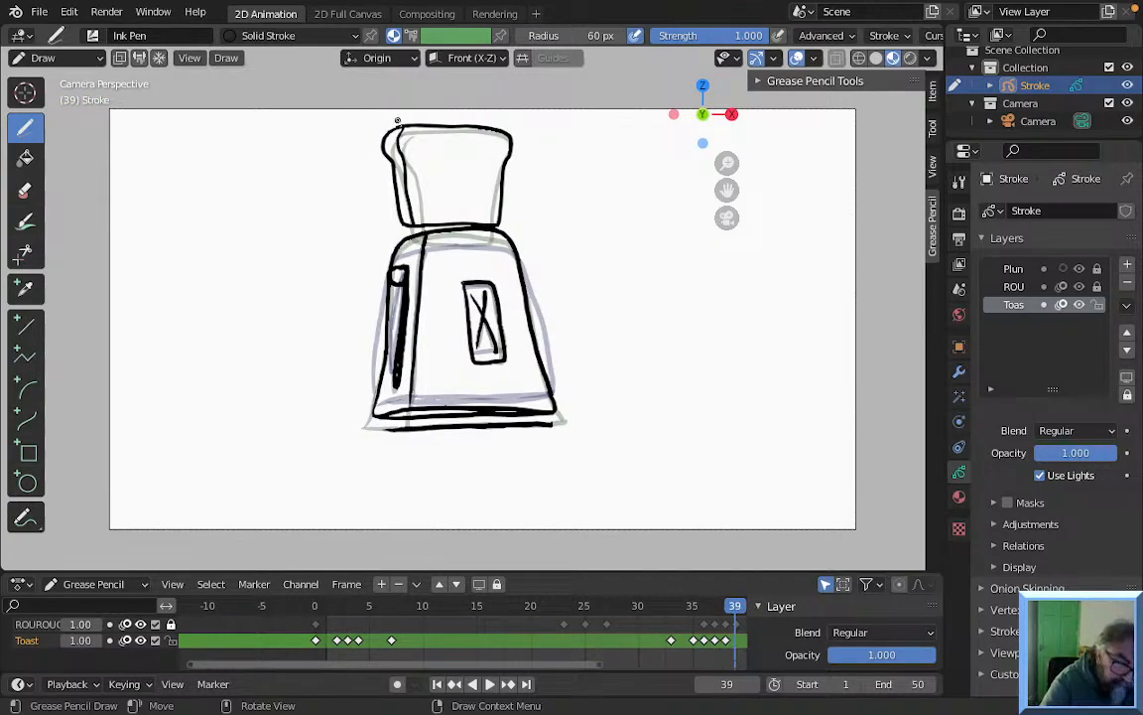
{"action": "left_click_drag", "start_coordinate": [397, 124], "coordinate": [388, 127]}
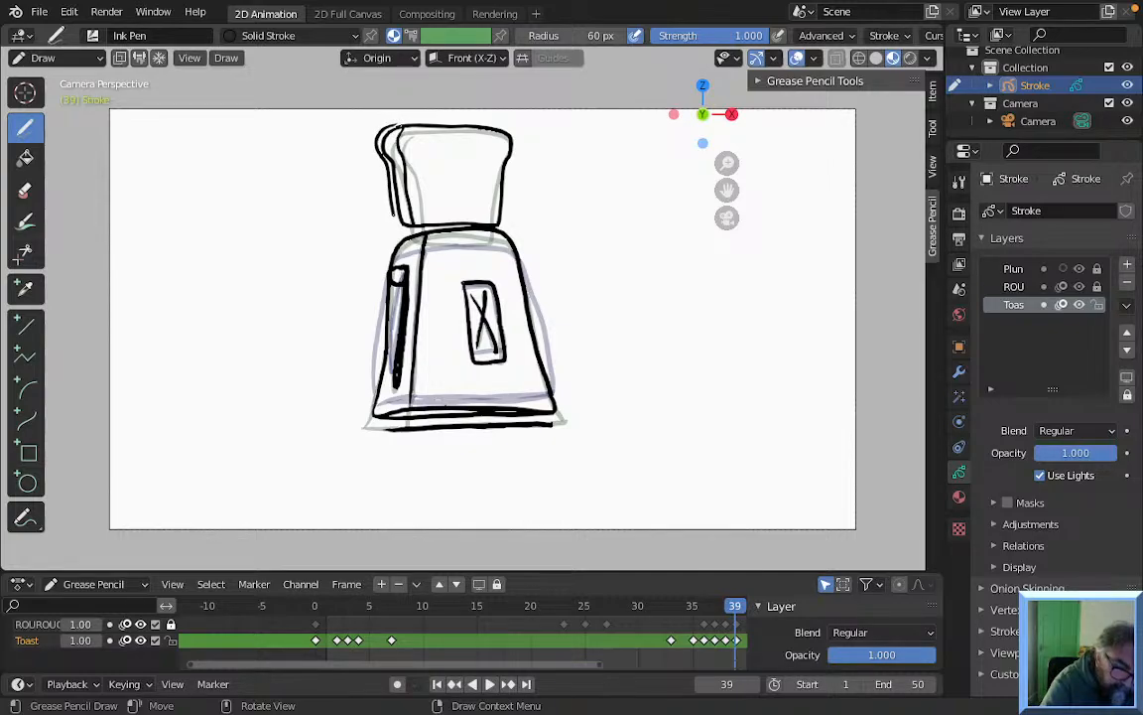
{"action": "left_click_drag", "start_coordinate": [437, 220], "coordinate": [504, 212]}
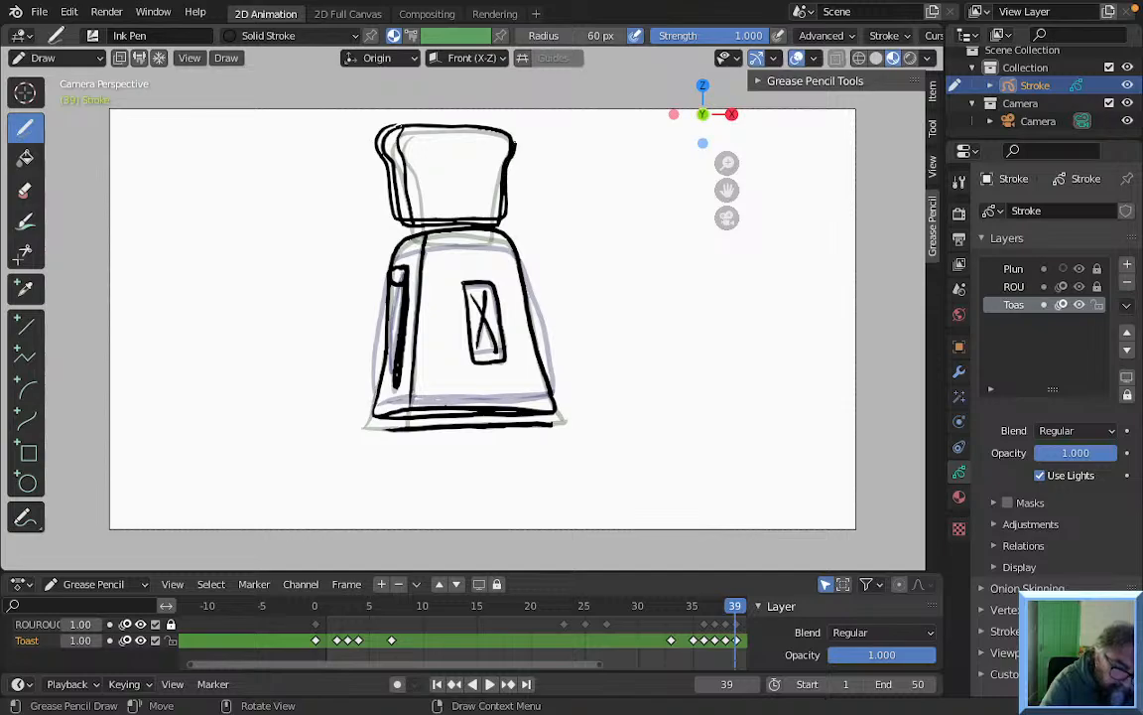
{"action": "left_click_drag", "start_coordinate": [416, 125], "coordinate": [395, 124]}
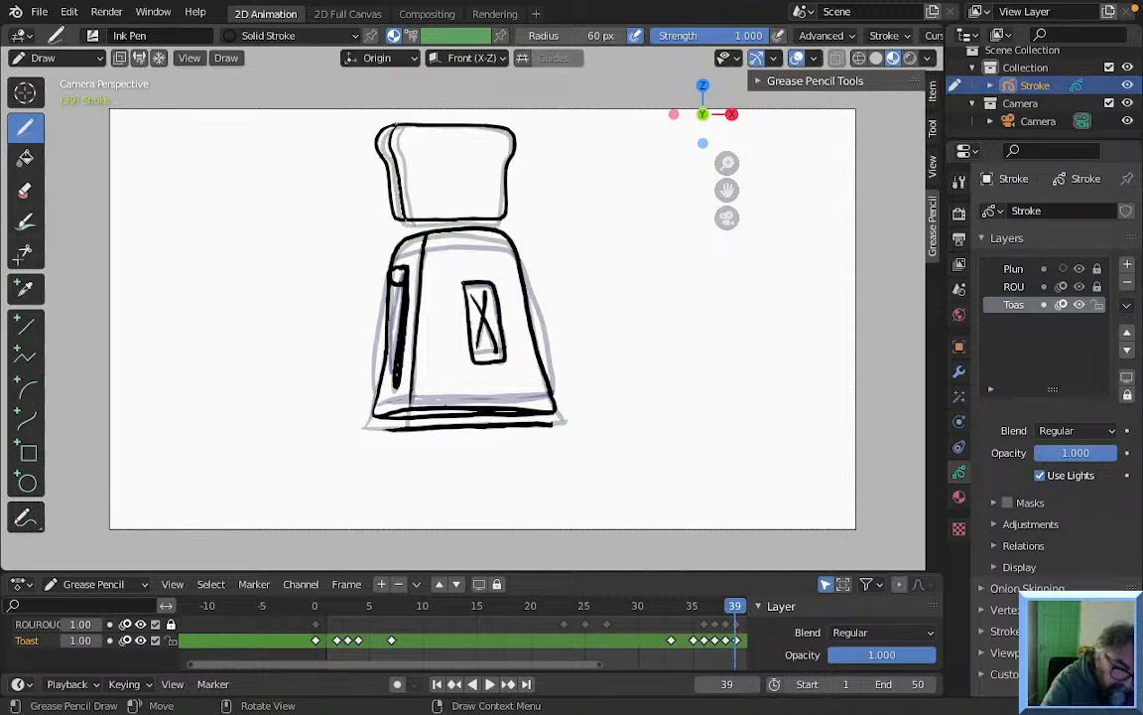
Flip through frames 35 to 39 to check the spacing of the toast's upward motion
{"action": "key", "text": "Left"}
{"action": "key", "text": "Left"}
{"action": "key", "text": "Left"}
{"action": "key", "text": "Left"}
{"action": "key", "text": "Left"}
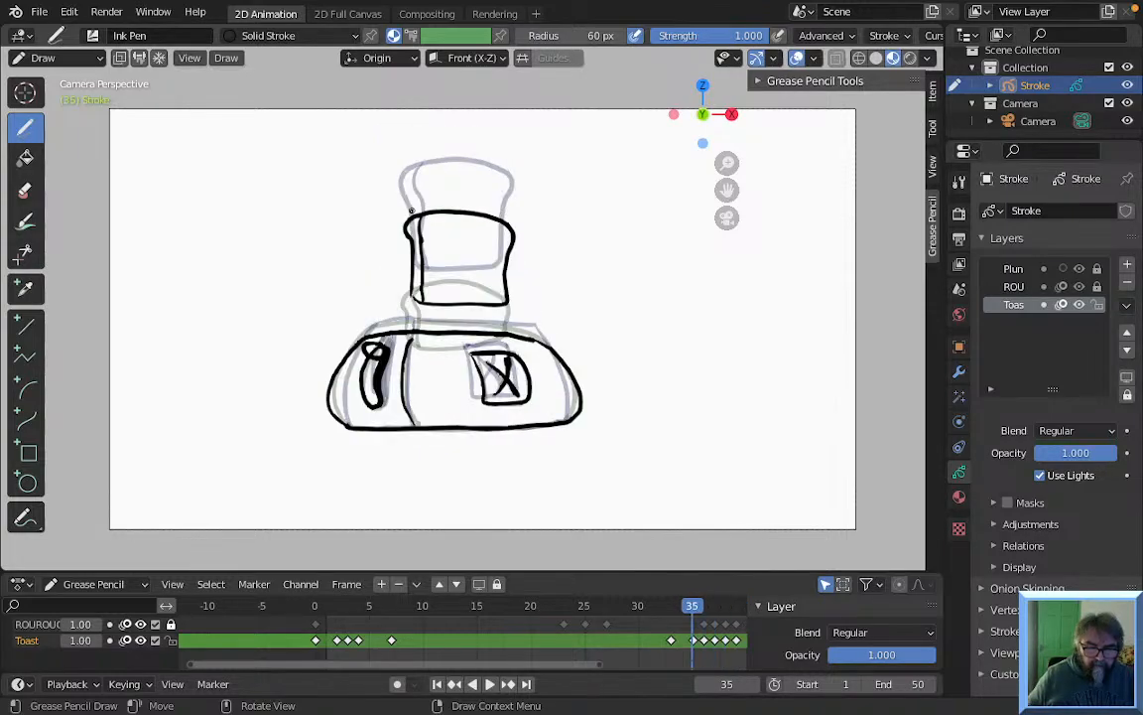
{"action": "key", "text": "Right"}
{"action": "key", "text": "Right"}
{"action": "key", "text": "Right"}
{"action": "key", "text": "Right"}
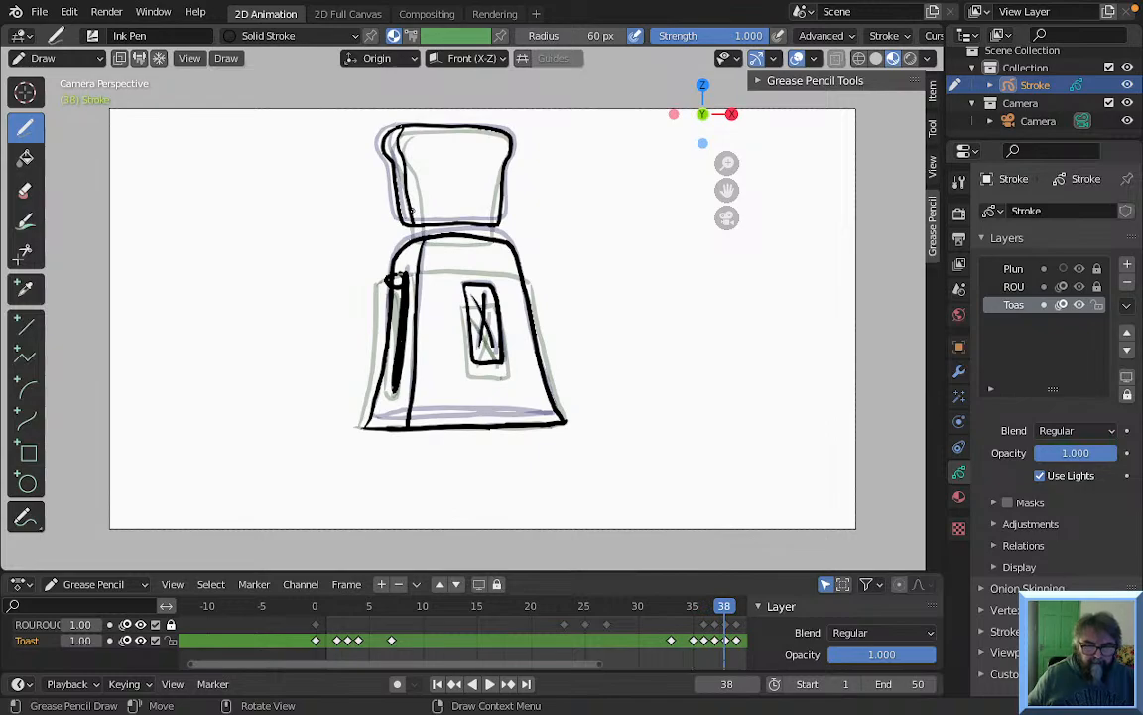
Flip back and forth between frames 37 and 42 to compare the toast's position with the toaster's hop
{"action": "key", "text": "Right"}
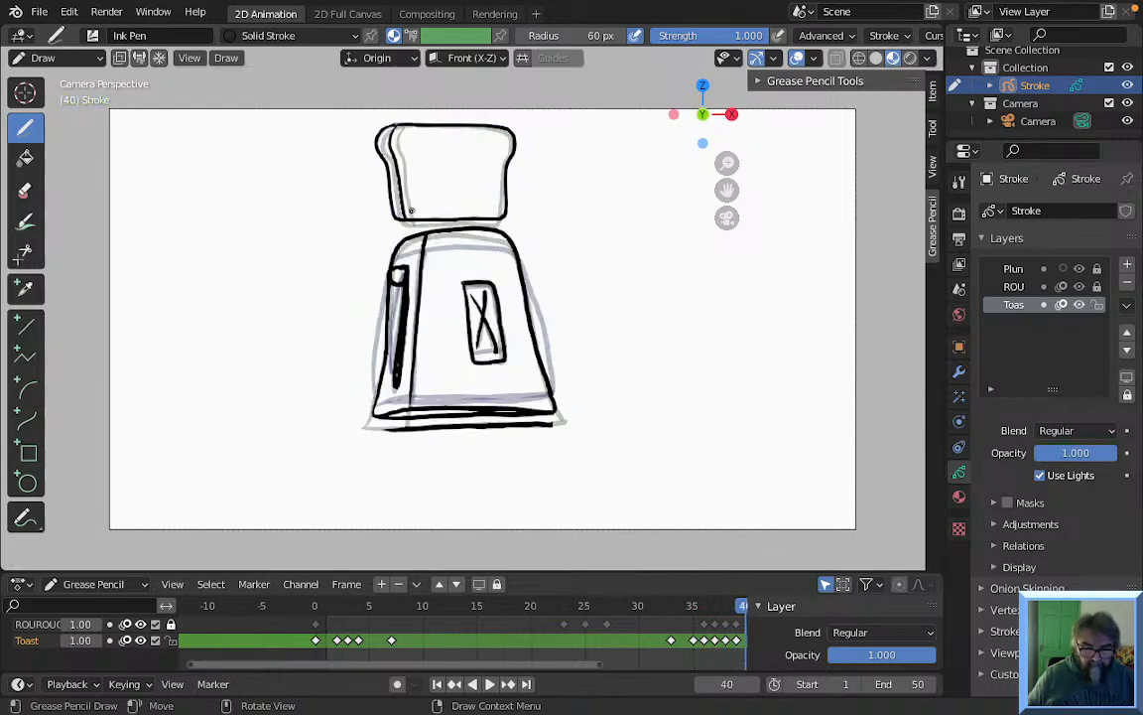
{"action": "key", "text": "Right"}
{"action": "key", "text": "Right"}
{"action": "key", "text": "Left"}
{"action": "key", "text": "Left"}
{"action": "key", "text": "Left"}
{"action": "key", "text": "Left"}
{"action": "key", "text": "Left"}
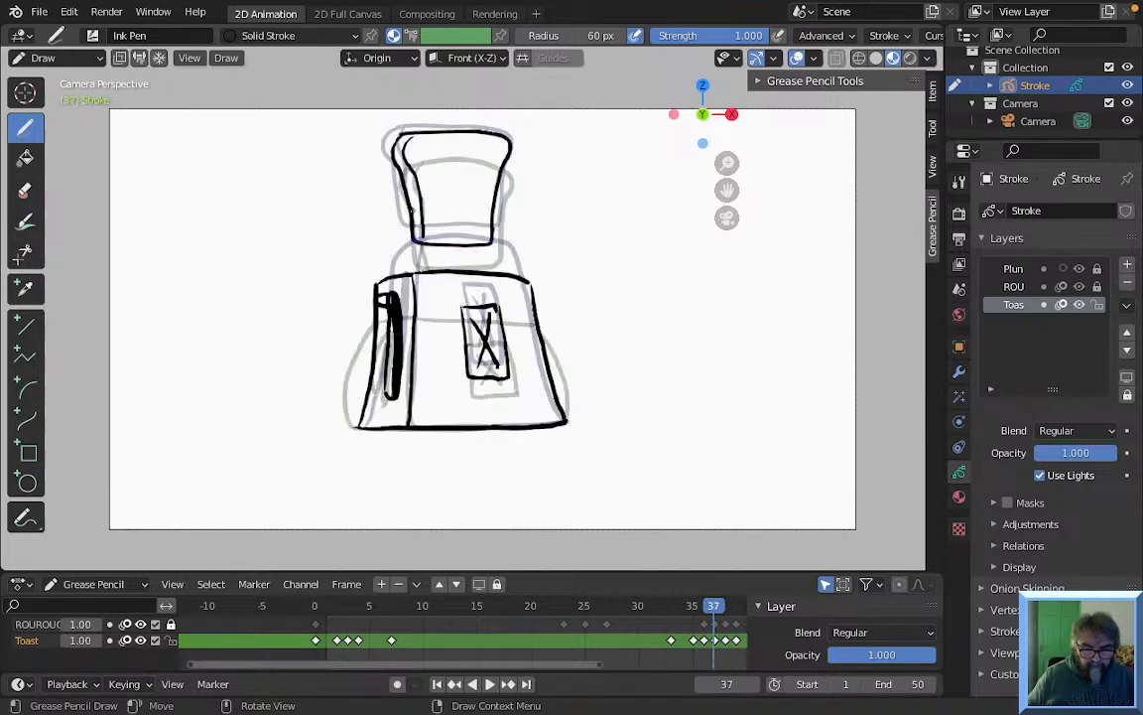
{"action": "key", "text": "Right"}
{"action": "key", "text": "Right"}
{"action": "key", "text": "Right"}
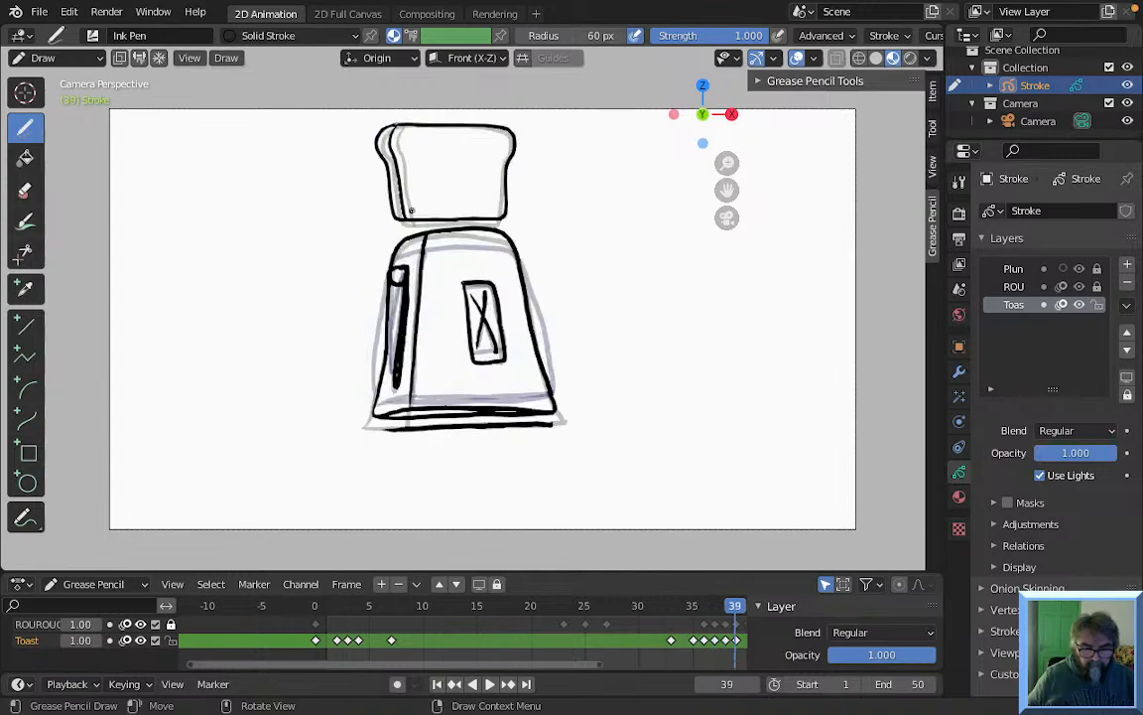
{"action": "key", "text": "Right"}
{"action": "key", "text": "Right"}
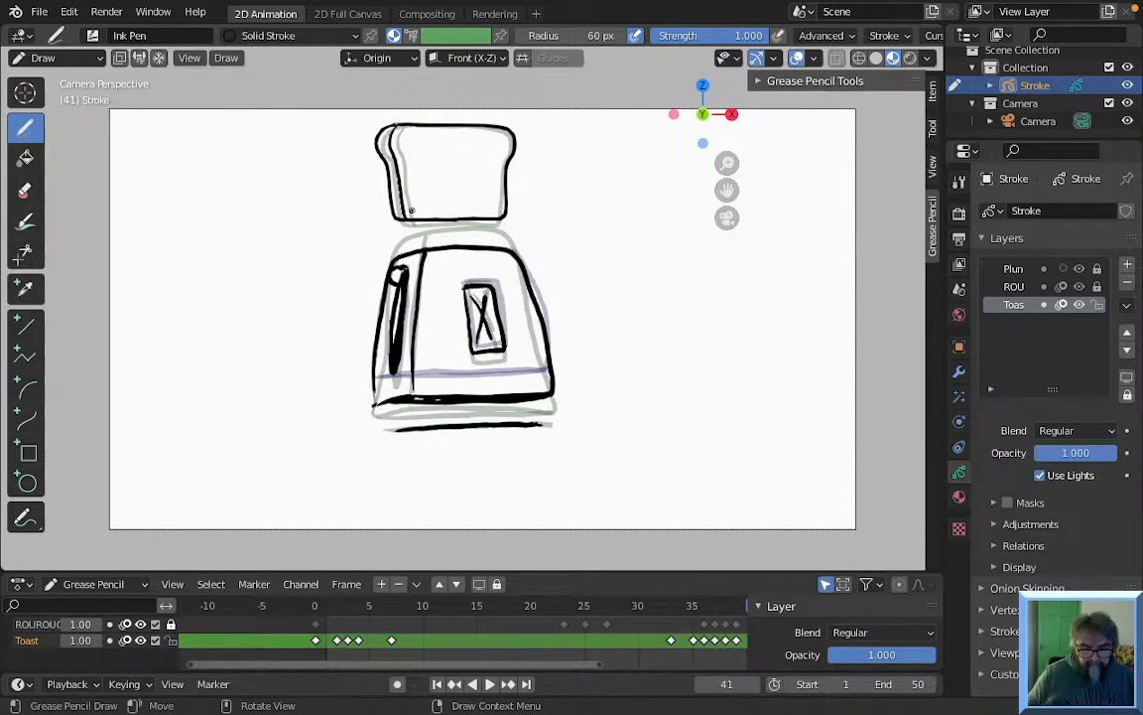
{"action": "key", "text": "Right"}
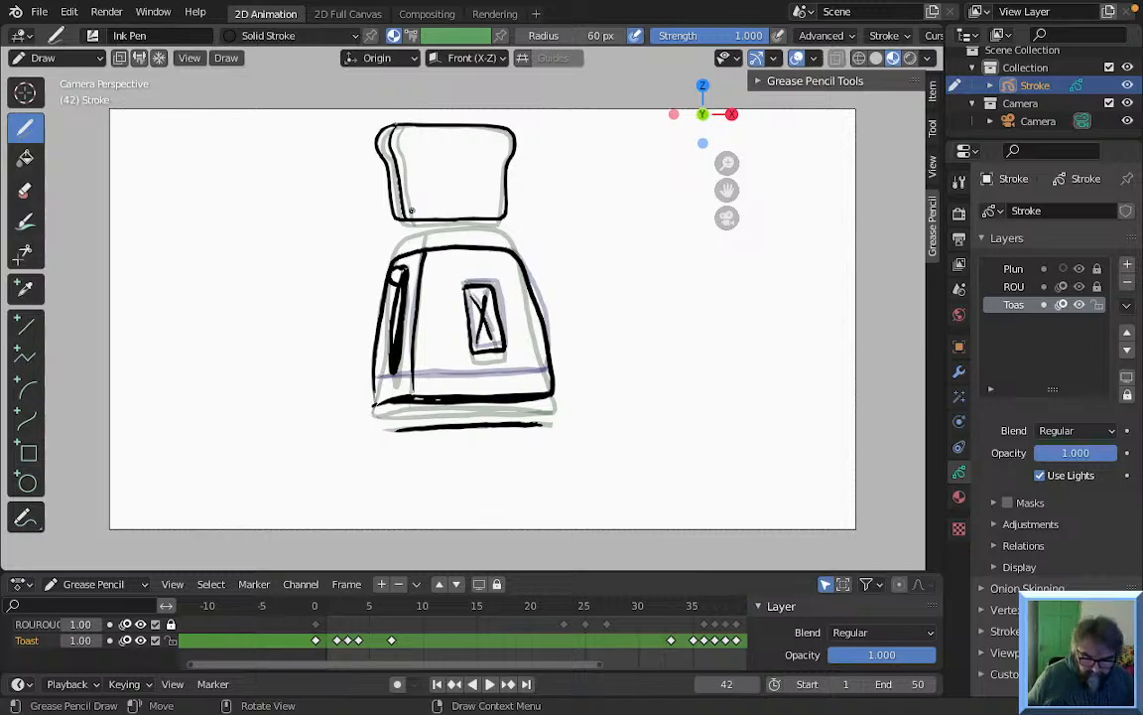
Bring the end of the animation into the timeline and step through frames 37 to 45 to study the toaster's motion
{"action": "left_click_drag", "start_coordinate": [534, 672], "coordinate": [712, 669]}
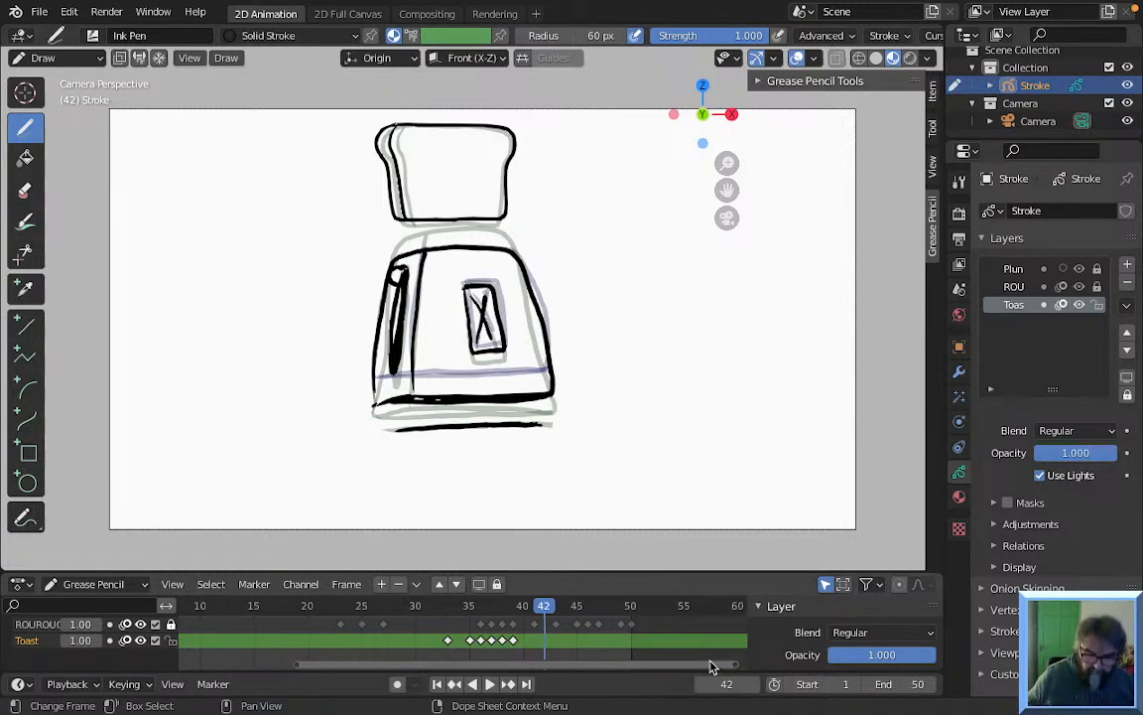
{"action": "key", "text": "Right"}
{"action": "key", "text": "Right"}
{"action": "key", "text": "Right"}
{"action": "key", "text": "Left"}
{"action": "key", "text": "Left"}
{"action": "key", "text": "Left"}
{"action": "key", "text": "Left"}
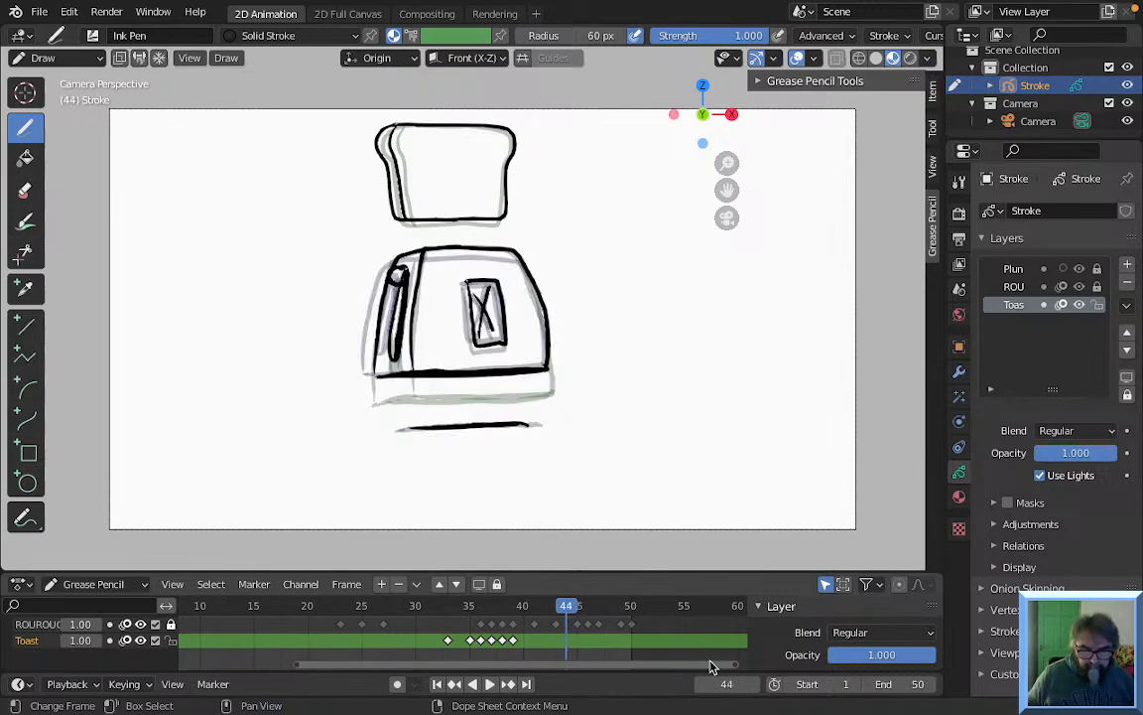
{"action": "key", "text": "Left"}
{"action": "key", "text": "Left"}
{"action": "key", "text": "Left"}
{"action": "key", "text": "Left"}
{"action": "key", "text": "Right"}
{"action": "key", "text": "Right"}
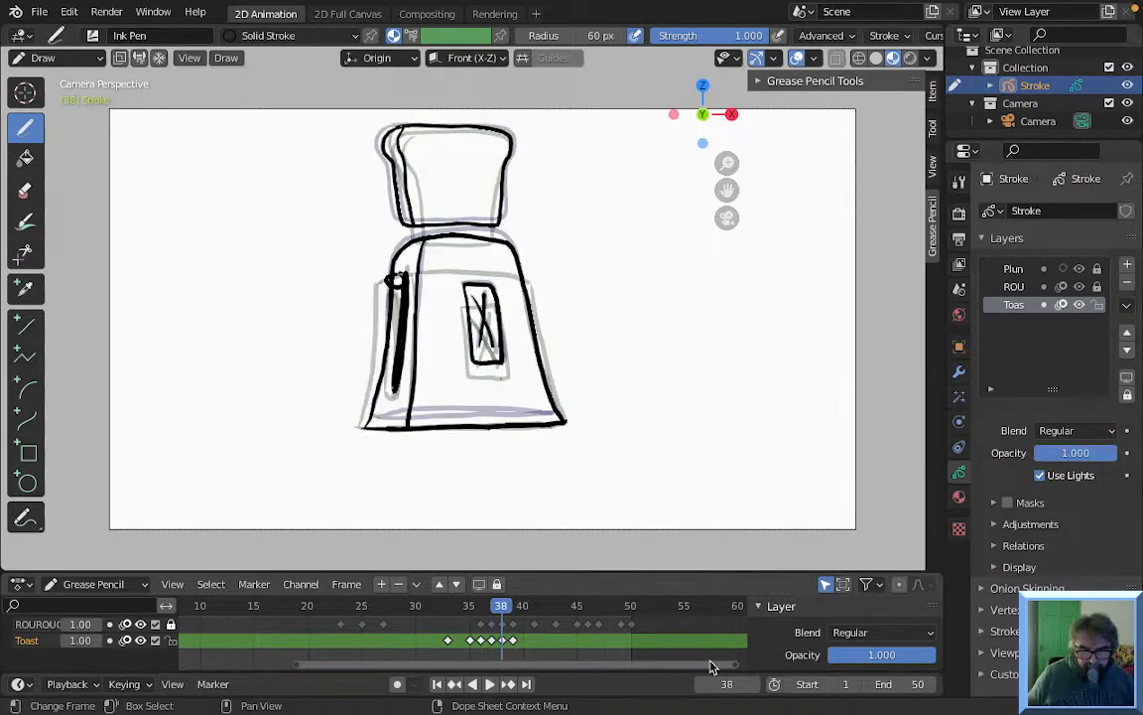
{"action": "key", "text": "Left"}
{"action": "key", "text": "Left"}
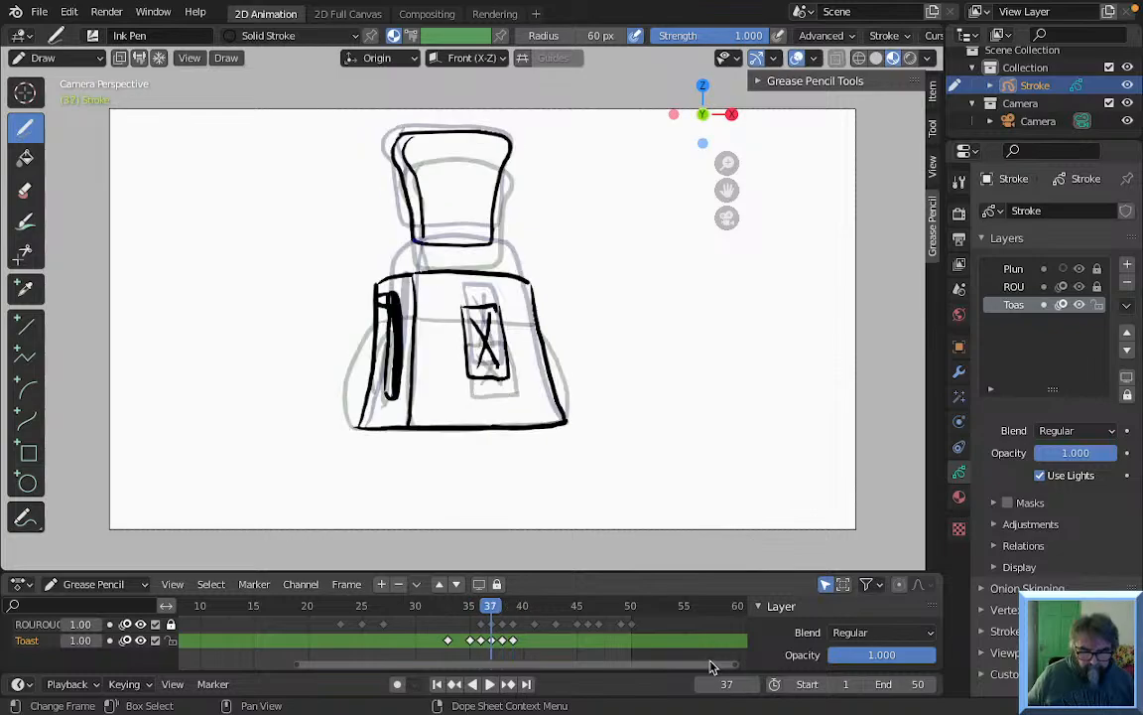
{"action": "key", "text": "Right"}
{"action": "key", "text": "Right"}
{"action": "key", "text": "Right"}
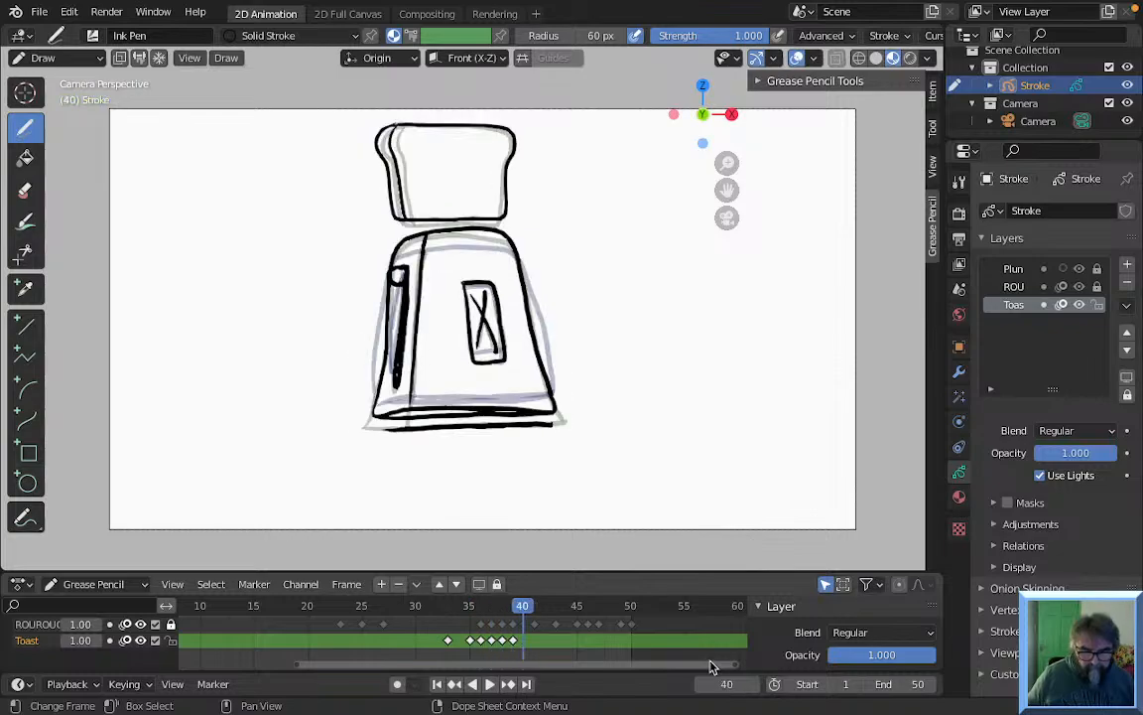
Duplicate the Toast layer's frame 39 keyframe to frame 40
{"action": "left_click", "coordinate": [513, 641]}
{"action": "right_click", "coordinate": [515, 646]}
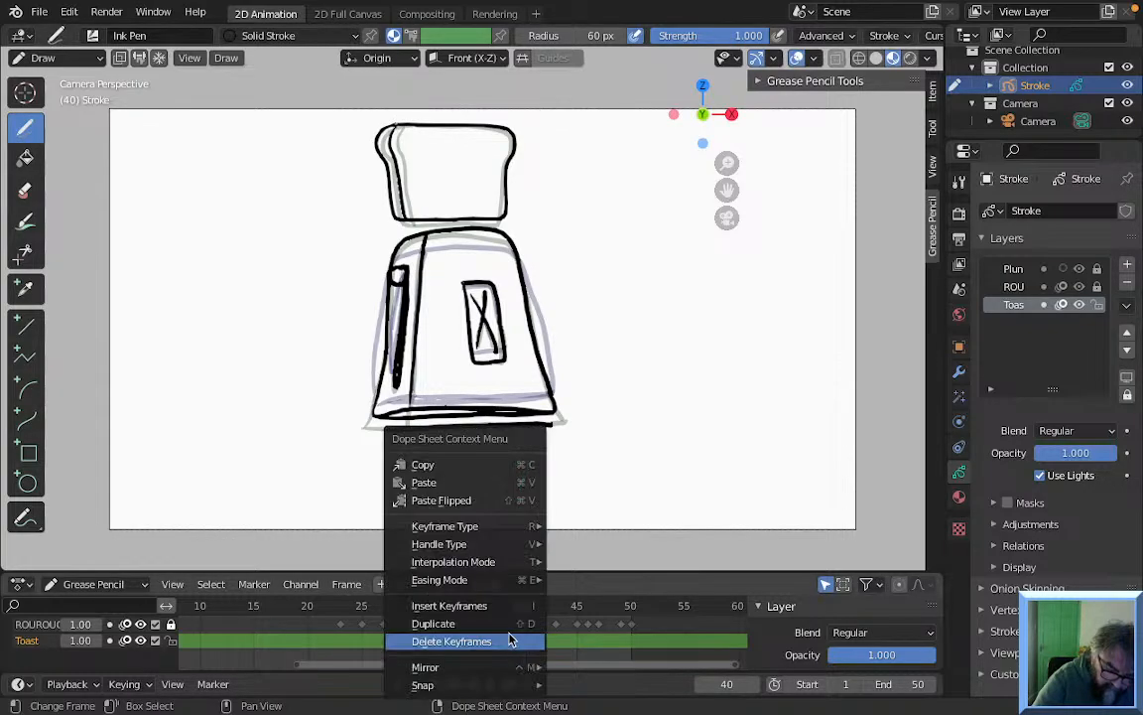
{"action": "left_click", "coordinate": [497, 622]}
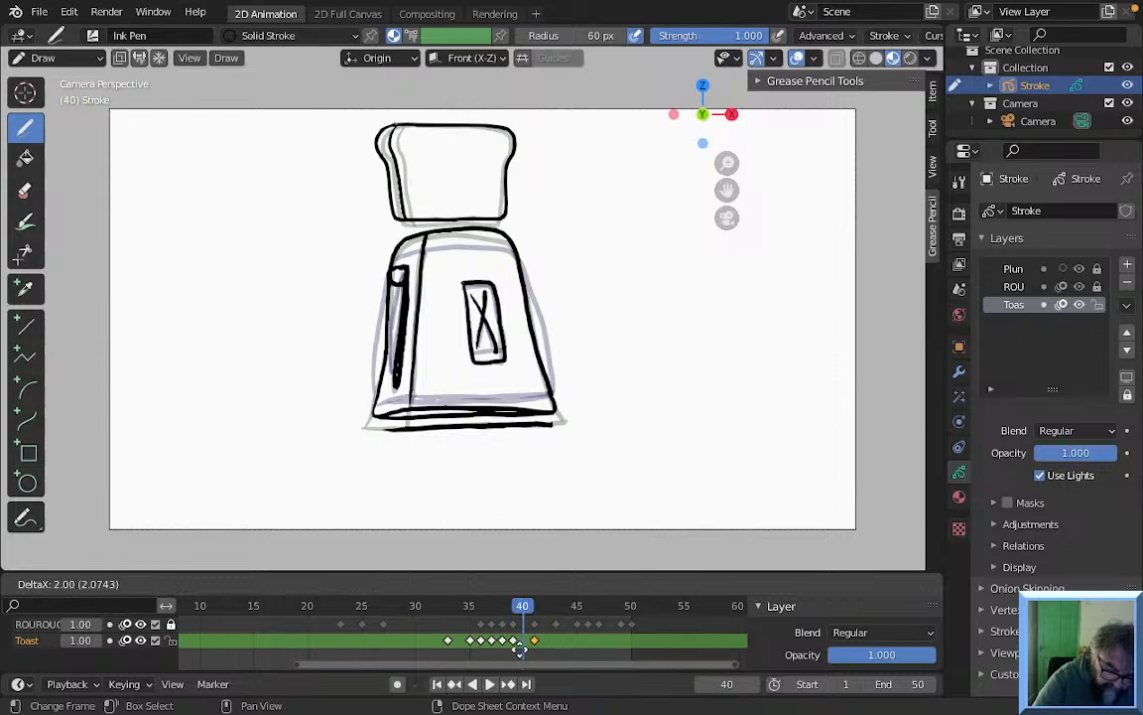
{"action": "left_click", "coordinate": [512, 649]}
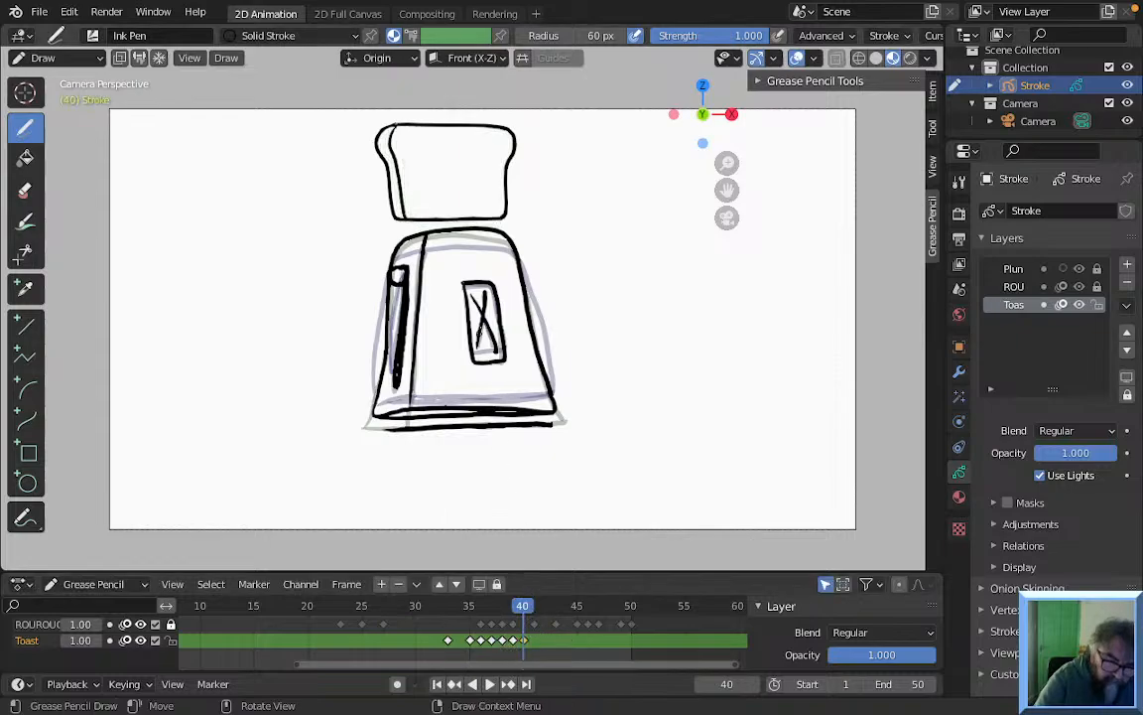
In Edit Mode, select the whole slice of toast at frame 40, lower it slightly, and check it against frame 39
{"action": "left_click", "coordinate": [58, 58]}
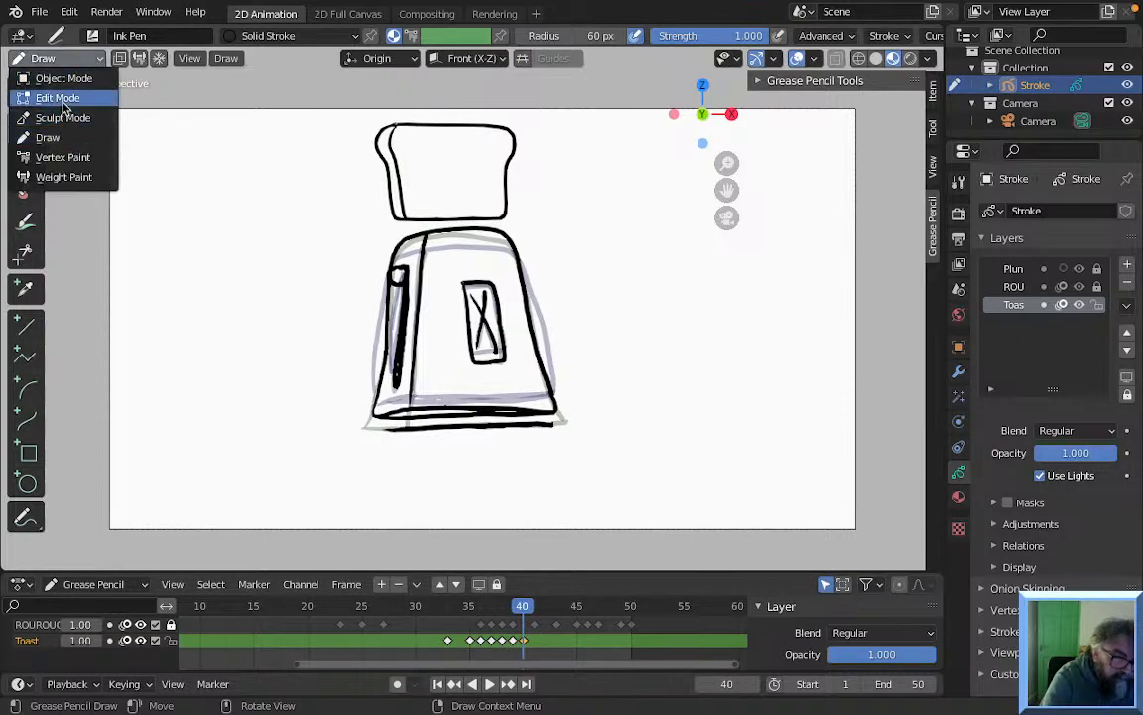
{"action": "left_click", "coordinate": [59, 98]}
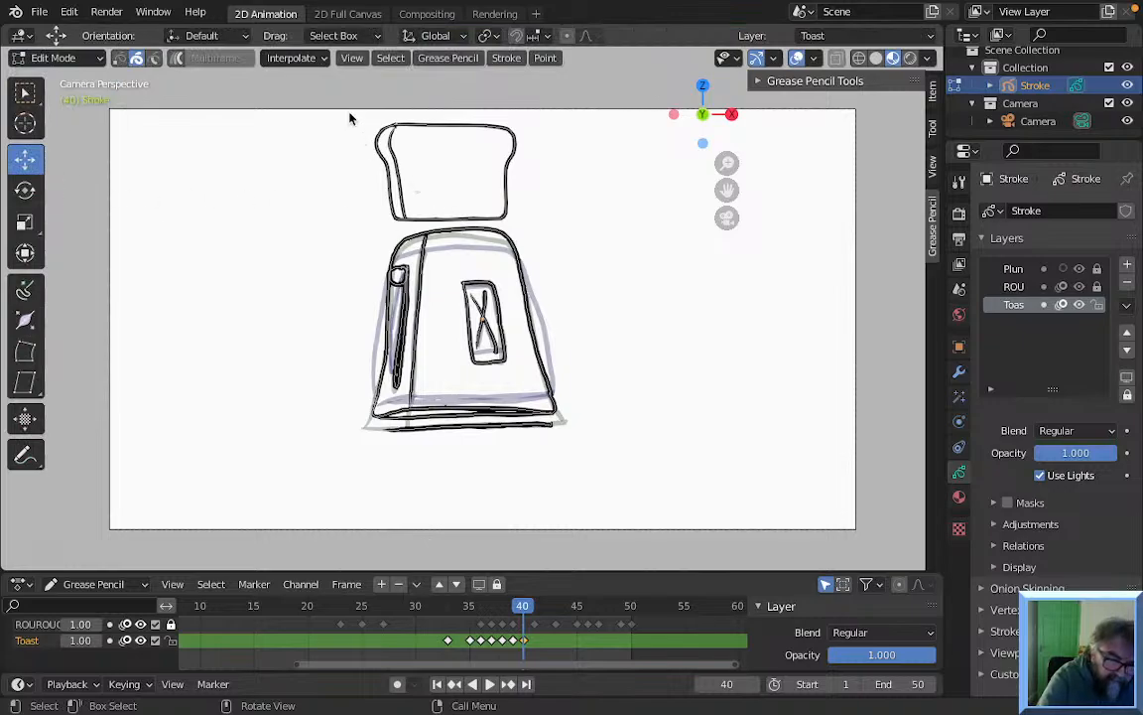
{"action": "left_click_drag", "start_coordinate": [352, 111], "coordinate": [553, 230]}
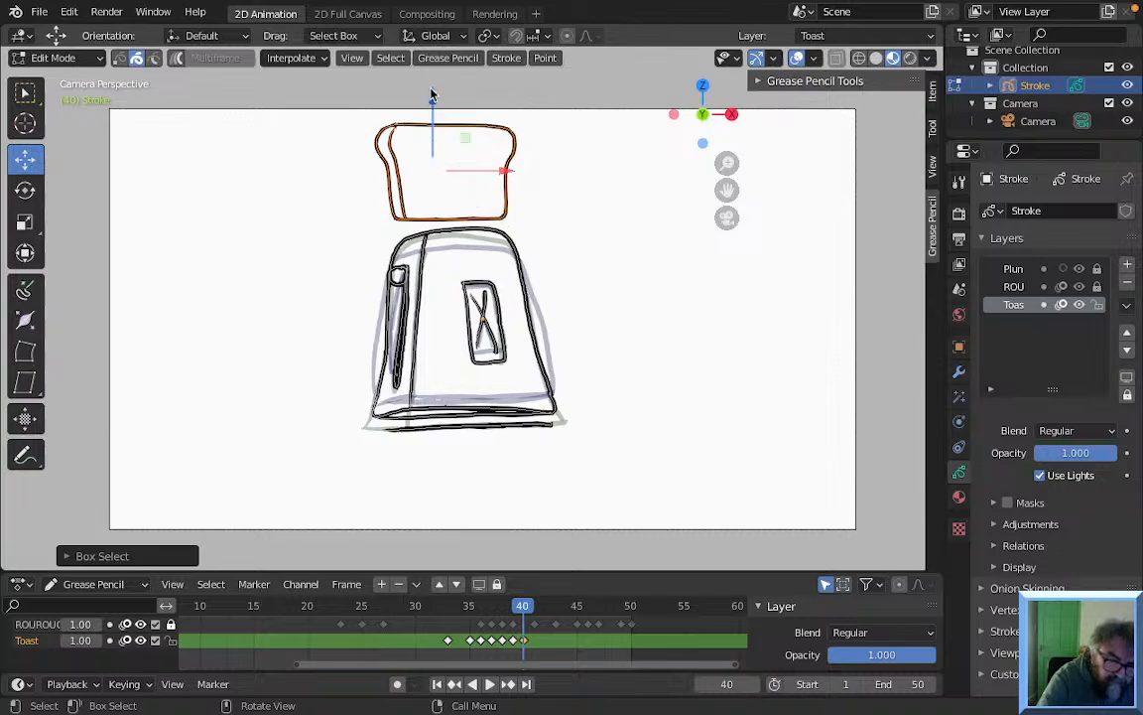
{"action": "left_click_drag", "start_coordinate": [432, 96], "coordinate": [435, 103]}
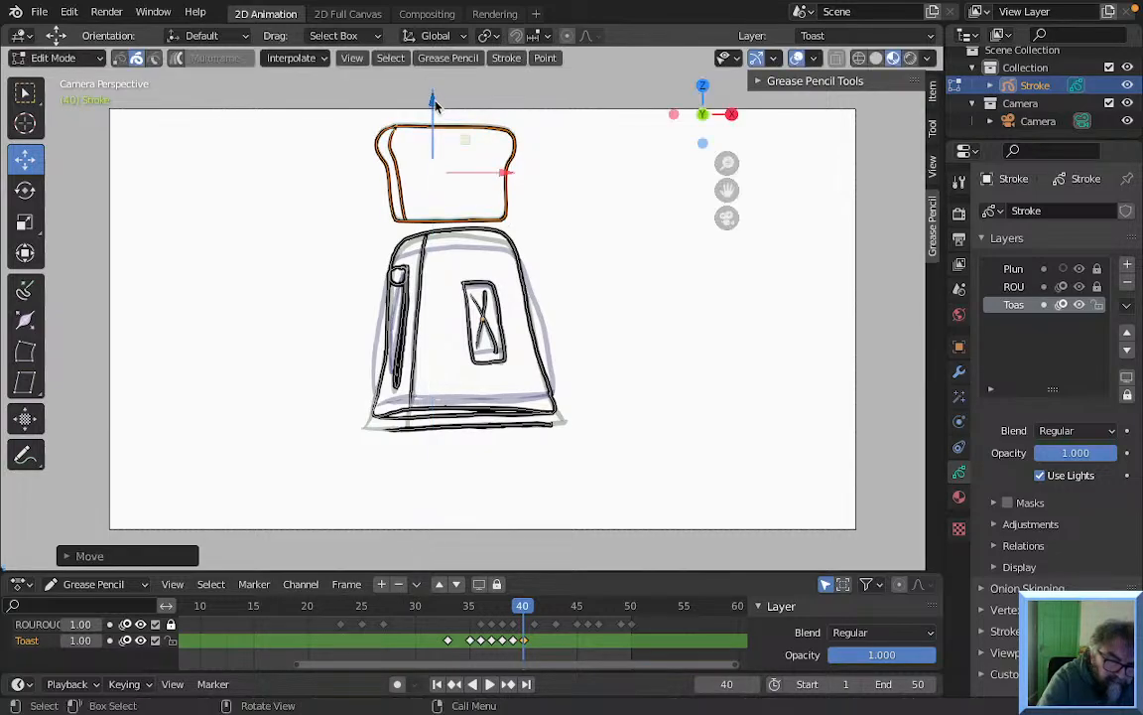
{"action": "key", "text": "space"}
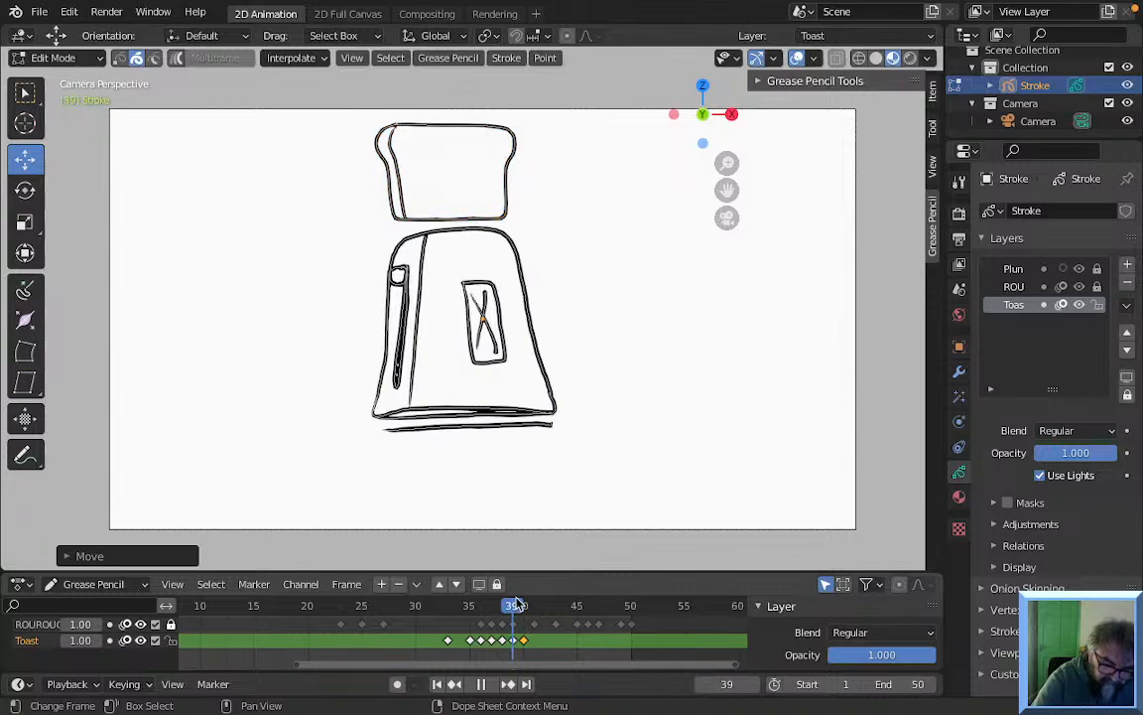
{"action": "key", "text": "space"}
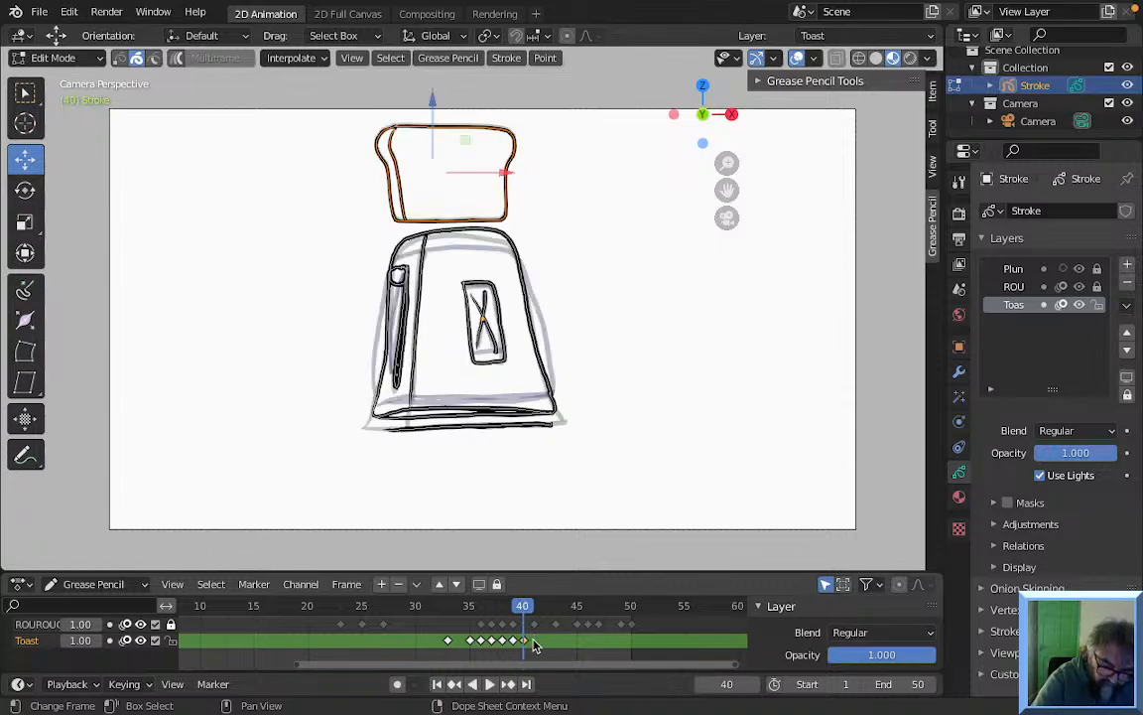
Return to Draw mode and redraw the slice of toast with its side thickness at frame 41, slightly lower than at frame 40
{"action": "left_click", "coordinate": [531, 610]}
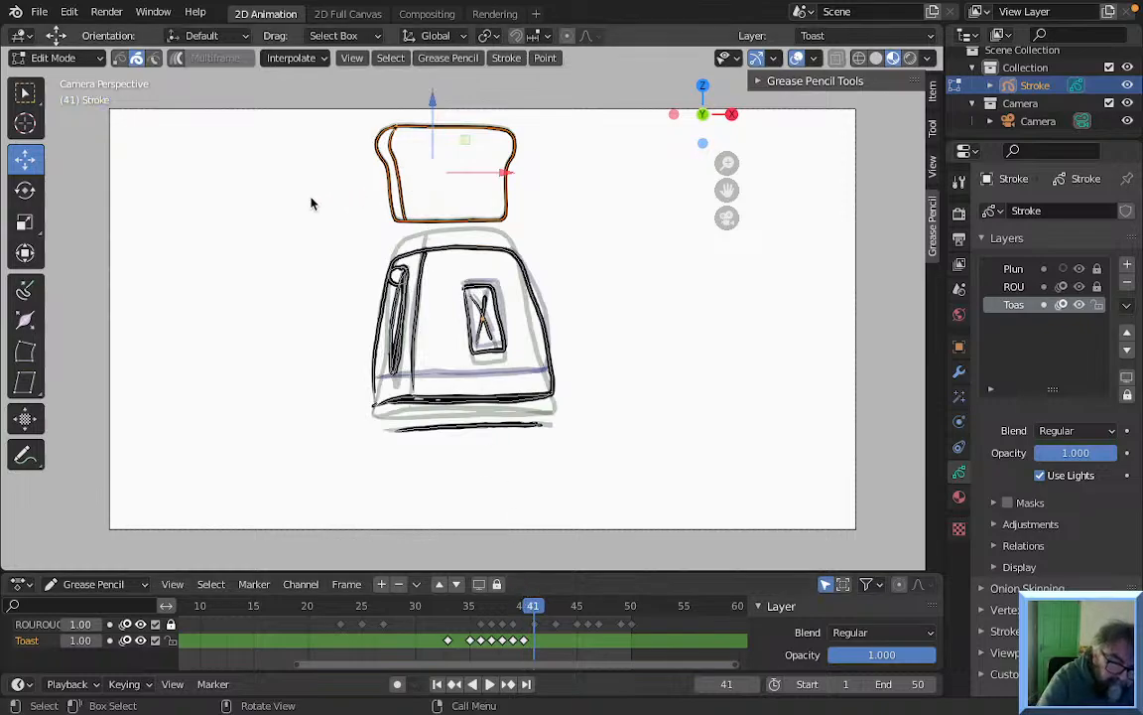
{"action": "left_click", "coordinate": [63, 59]}
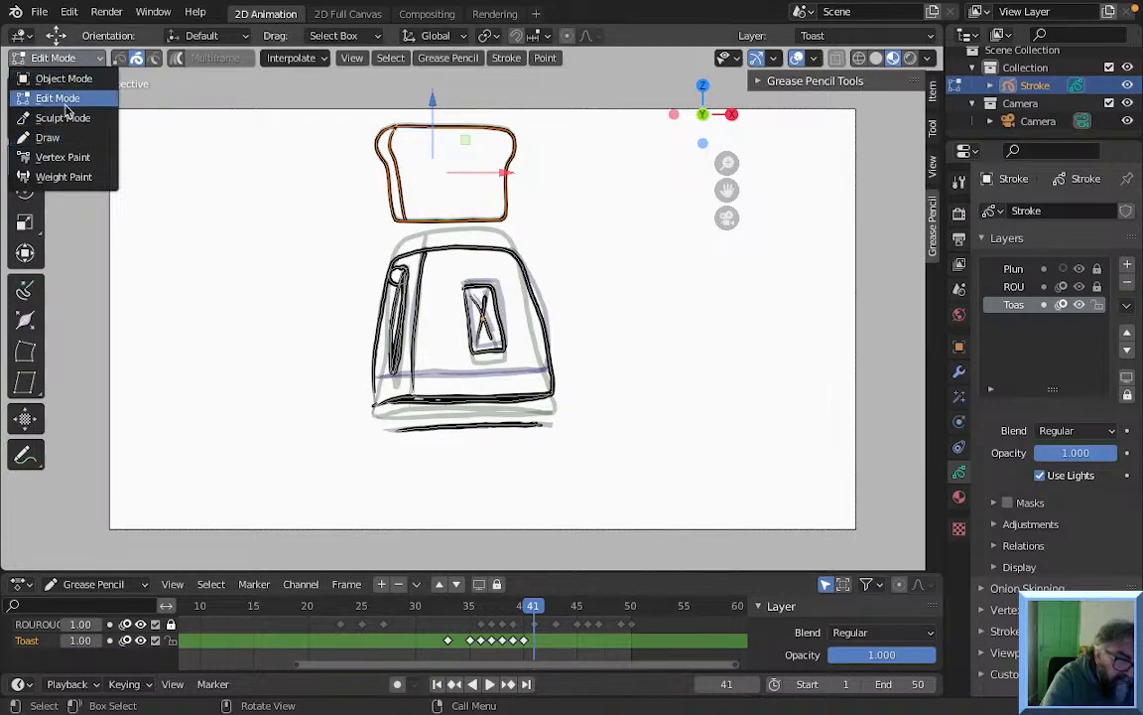
{"action": "left_click", "coordinate": [60, 137]}
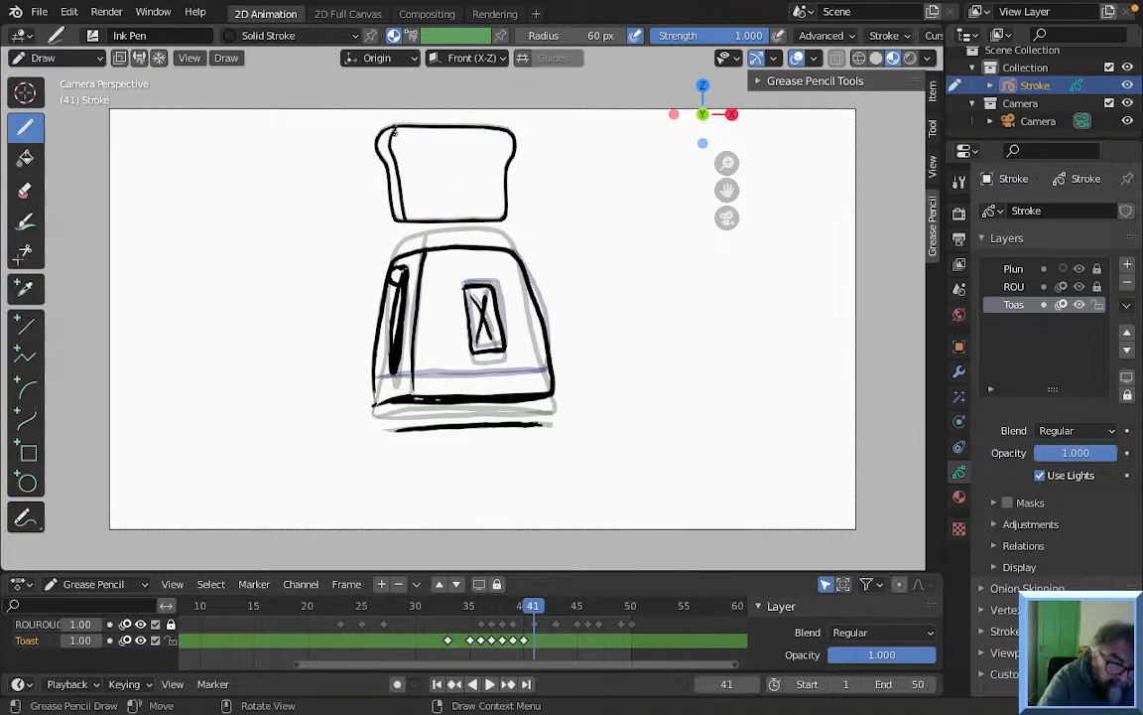
{"action": "left_click", "coordinate": [393, 128]}
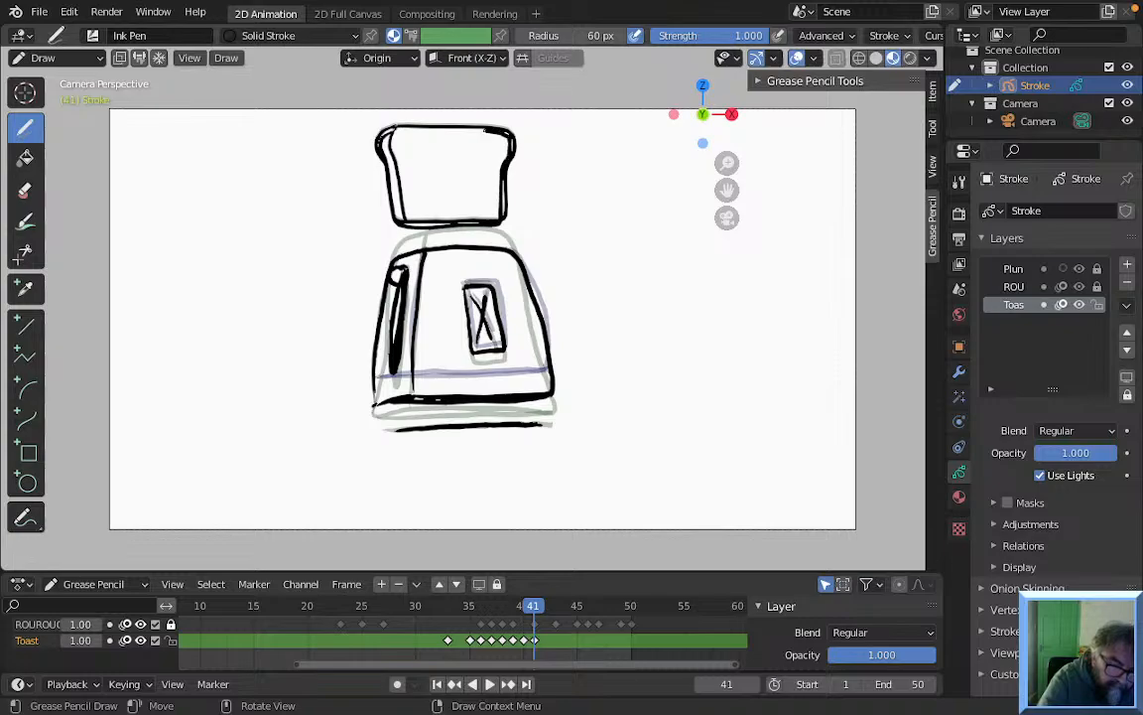
{"action": "key", "text": "ctrl+z"}
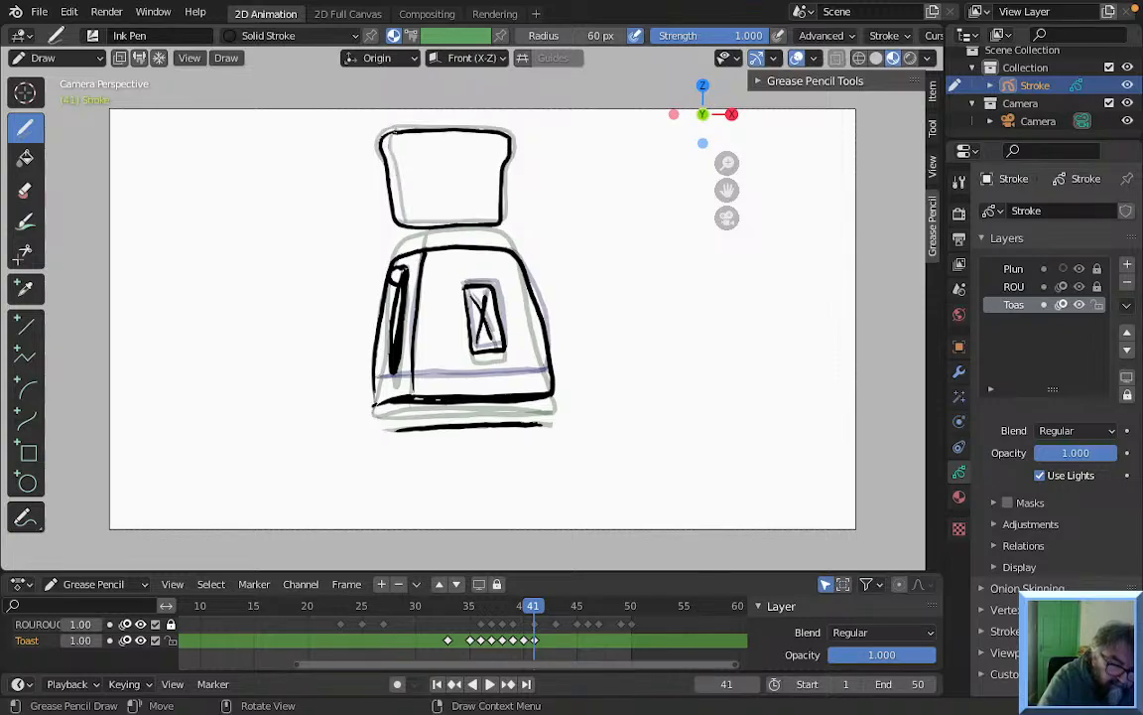
{"action": "left_click_drag", "start_coordinate": [402, 206], "coordinate": [411, 225]}
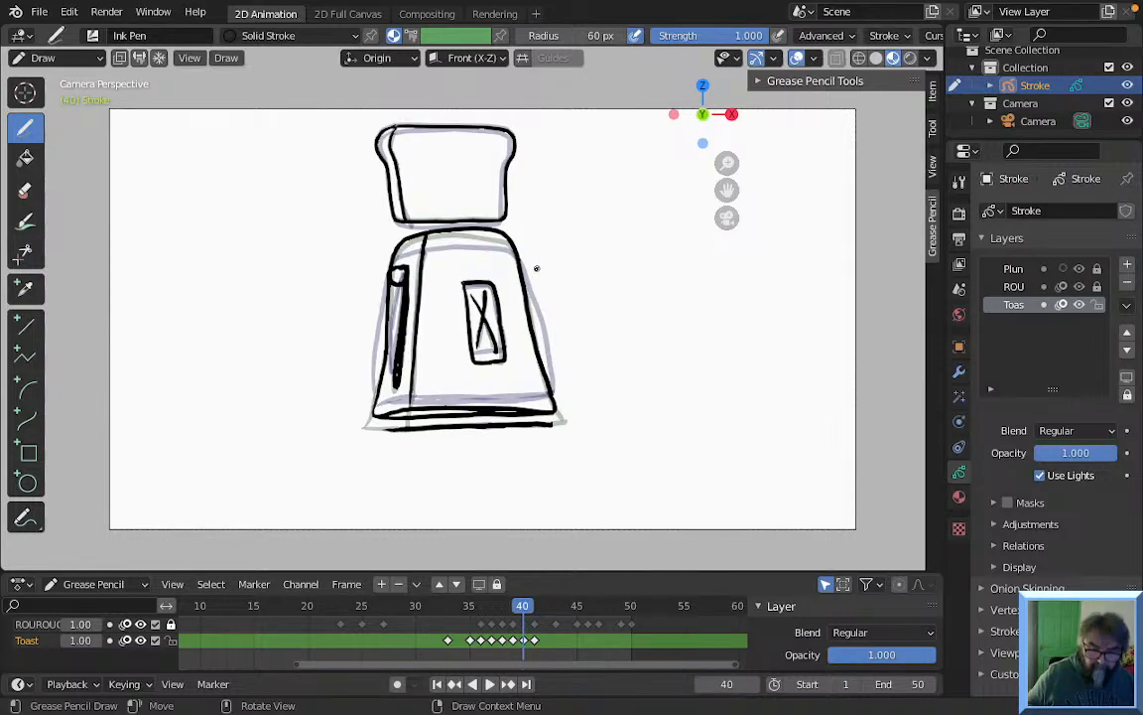
Draw the slice of toast with its side thickness at frame 42, slightly lower than at frame 41
{"action": "key", "text": "Right"}
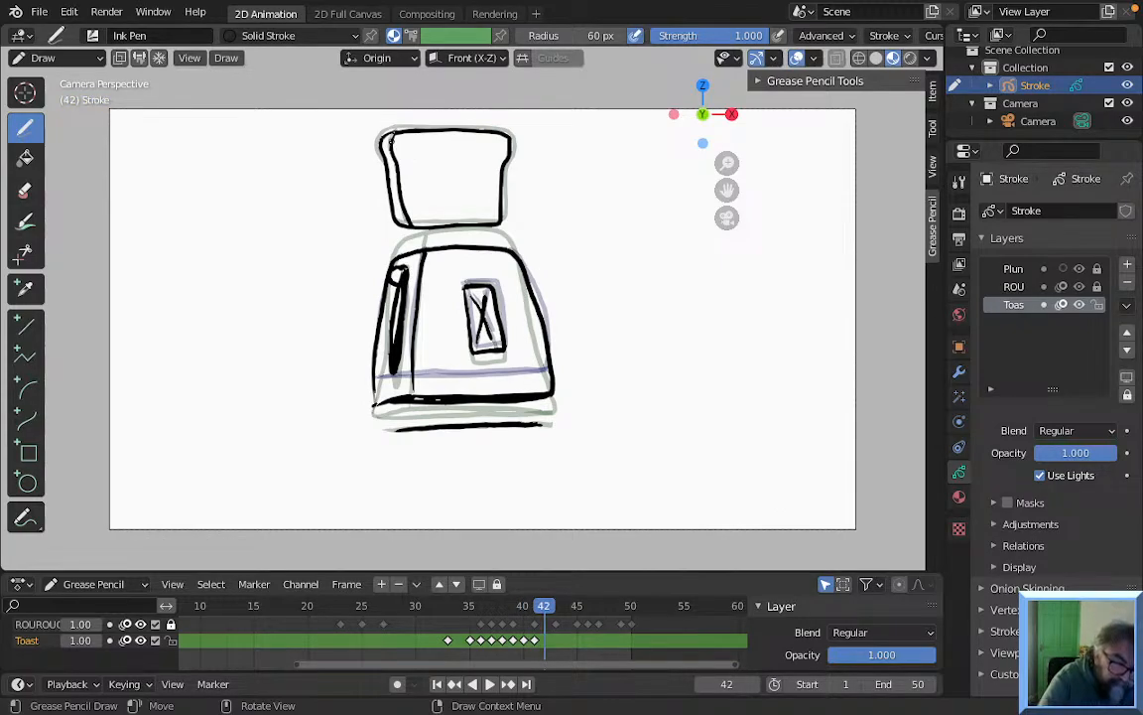
{"action": "left_click_drag", "start_coordinate": [383, 145], "coordinate": [392, 132]}
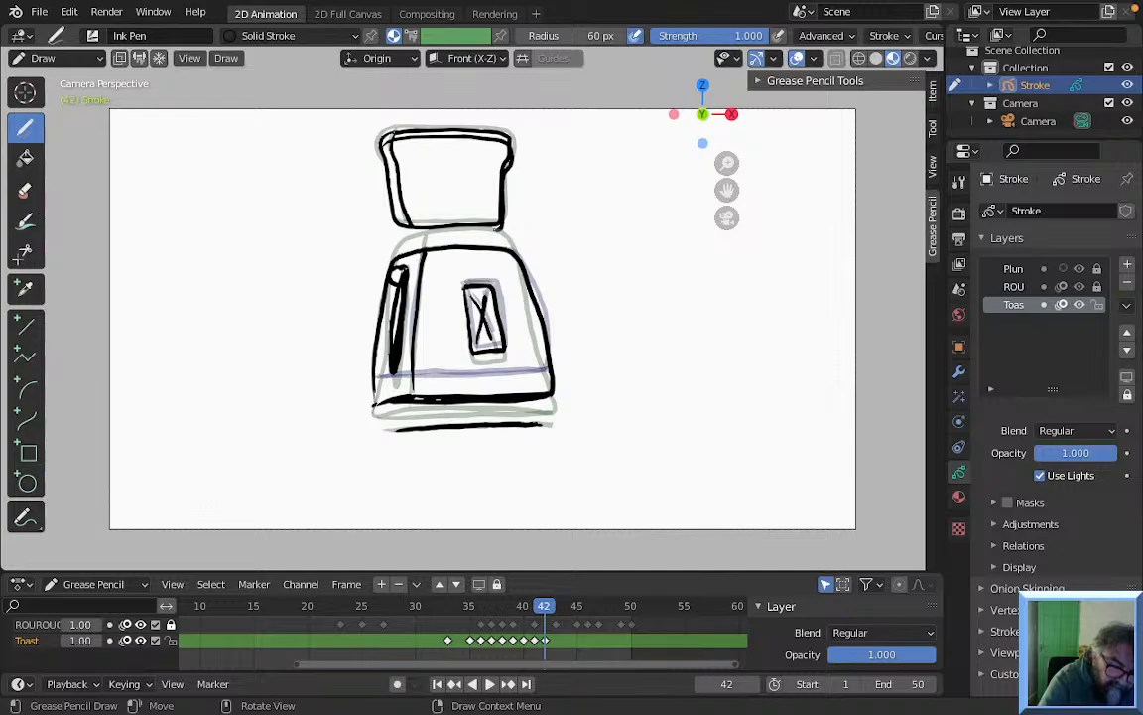
{"action": "left_click_drag", "start_coordinate": [463, 232], "coordinate": [405, 234]}
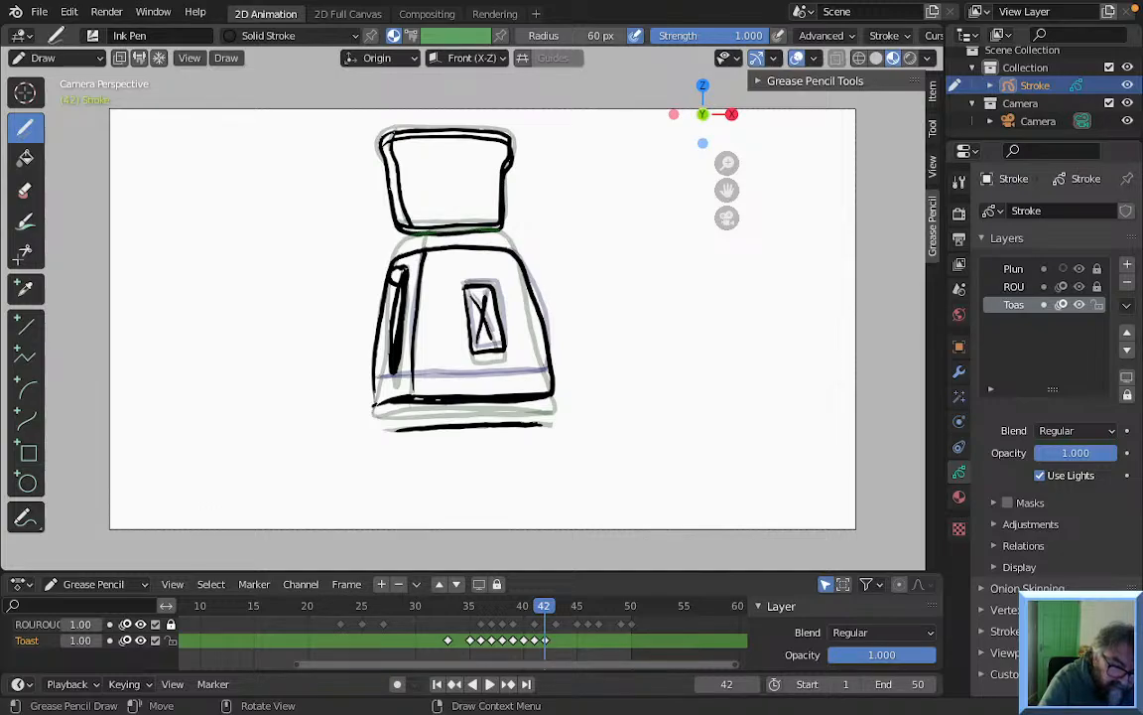
{"action": "key", "text": "ctrl+z"}
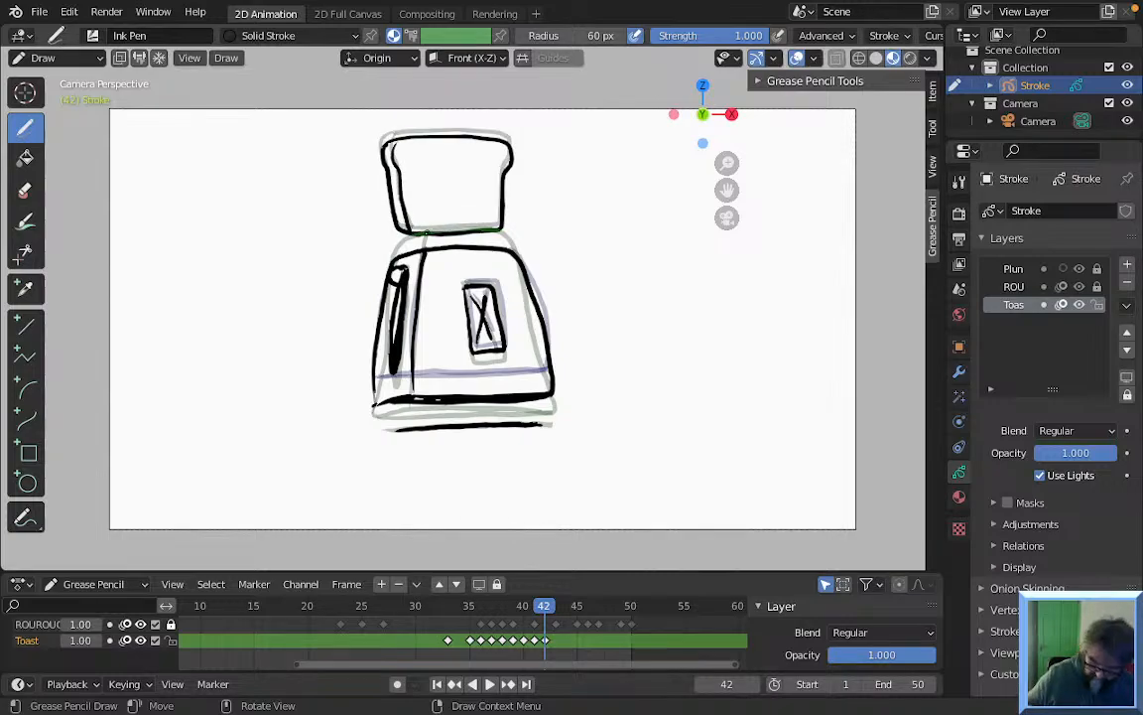
Flip through frames 38 to 44 to check how the toast starts falling back relative to the toaster
{"action": "key", "text": "Right"}
{"action": "key", "text": "Left"}
{"action": "key", "text": "Left"}
{"action": "key", "text": "Left"}
{"action": "key", "text": "Left"}
{"action": "key", "text": "Left"}
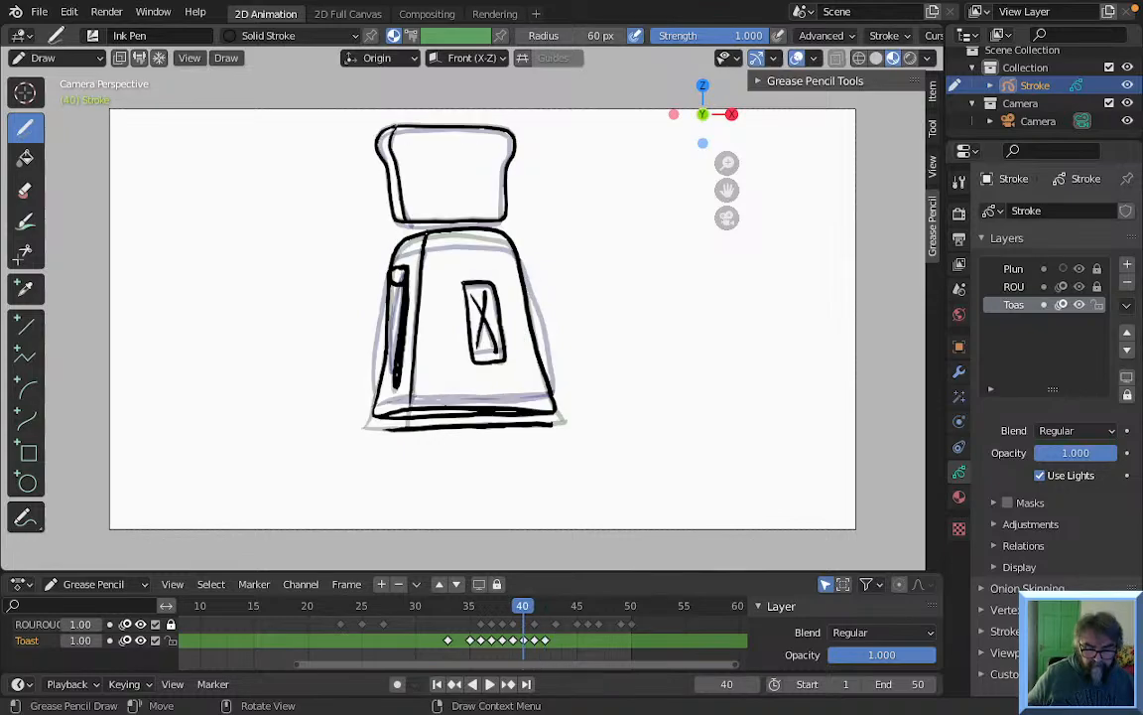
{"action": "key", "text": "Right"}
{"action": "key", "text": "Right"}
{"action": "key", "text": "Right"}
{"action": "key", "text": "Right"}
{"action": "key", "text": "Right"}
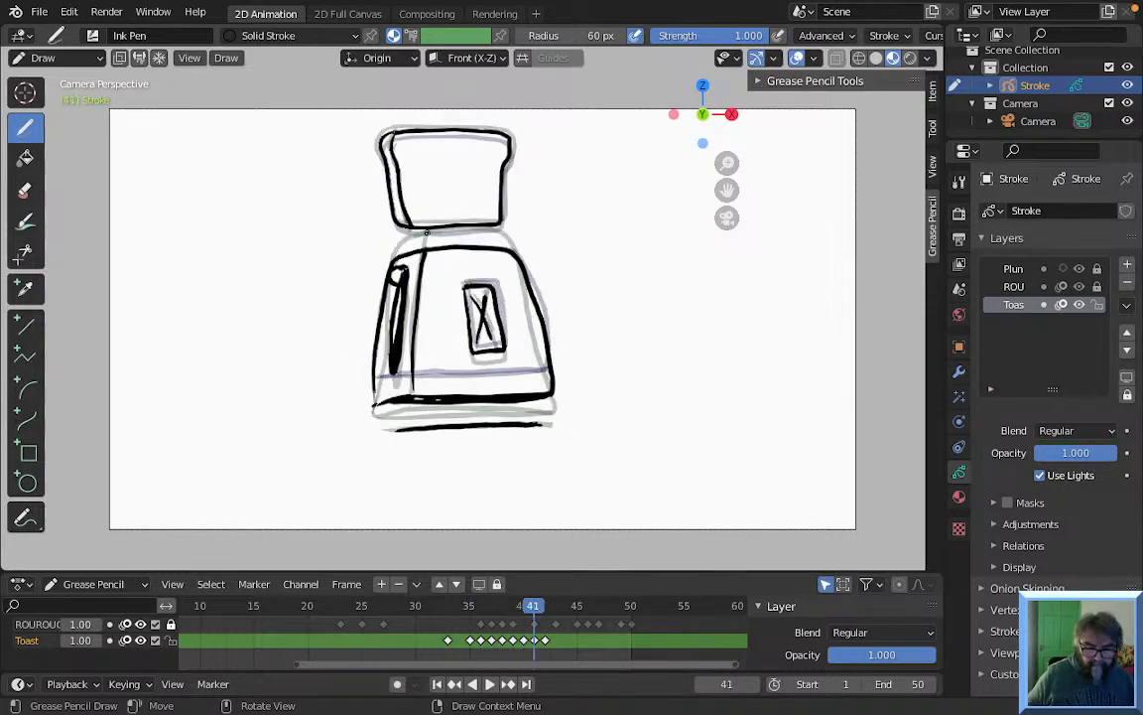
{"action": "key", "text": "Right"}
{"action": "key", "text": "Left"}
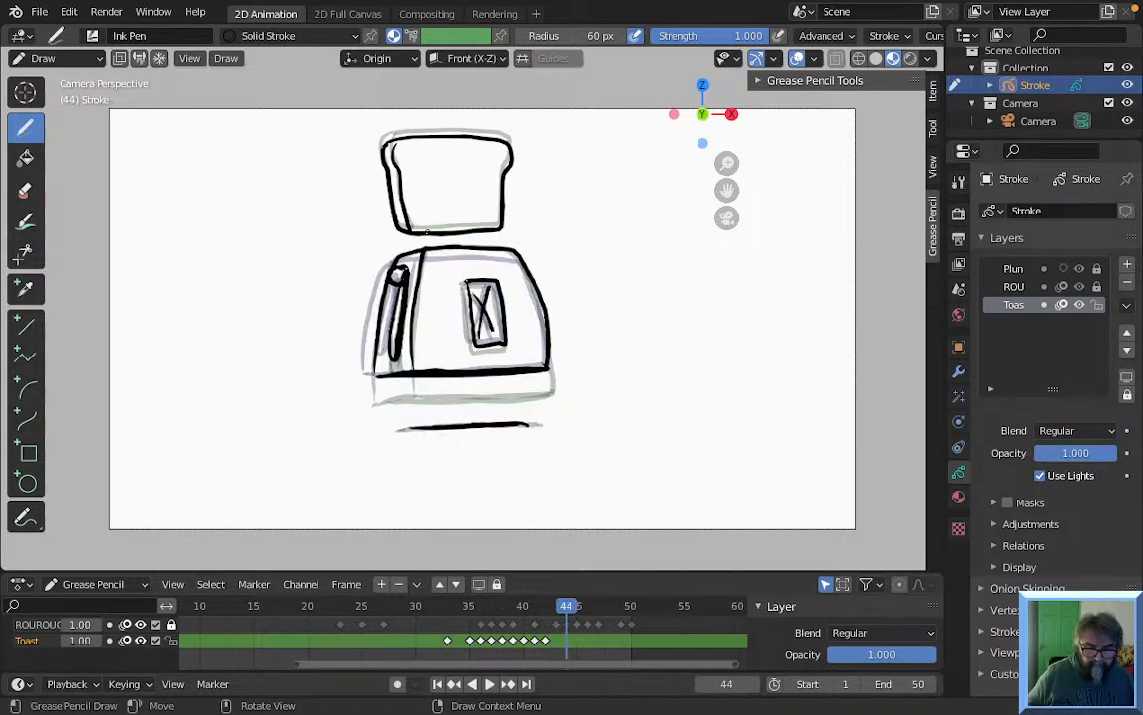
{"action": "key", "text": "Left"}
{"action": "key", "text": "Left"}
{"action": "key", "text": "Left"}
{"action": "key", "text": "Left"}
{"action": "key", "text": "Left"}
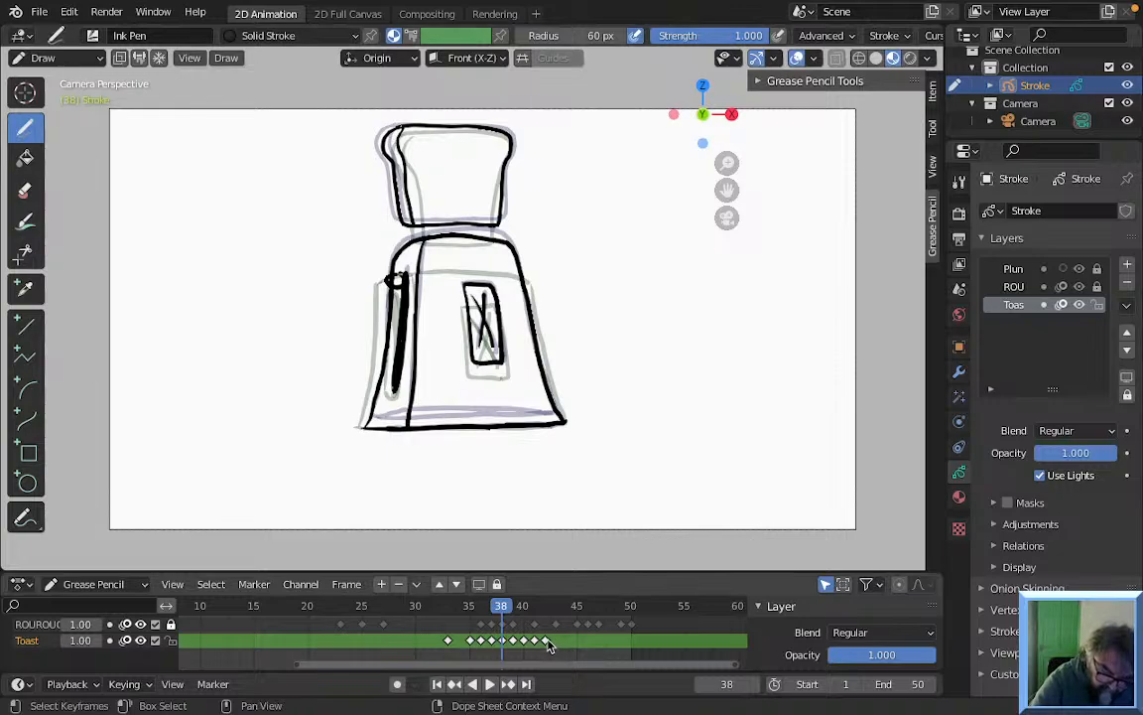
Space the last three Toast keyframes out to frames 41, 43 and 45, and flip back to frame 36 to review the timing
{"action": "mouse_move", "coordinate": [544, 640]}
{"action": "left_mouse_down"}
{"action": "mouse_move", "coordinate": [566, 645]}
{"action": "mouse_move", "coordinate": [536, 643]}
{"action": "left_mouse_up"}
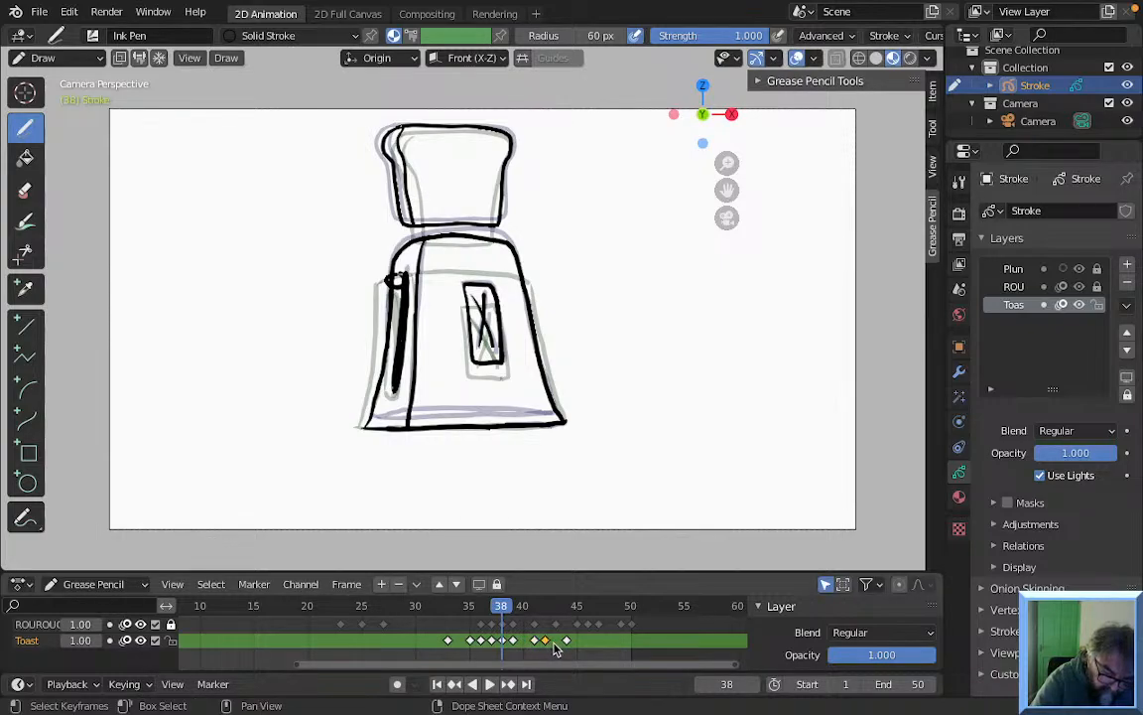
{"action": "left_click_drag", "start_coordinate": [546, 641], "coordinate": [579, 641]}
{"action": "key", "text": "Left"}
{"action": "key", "text": "Left"}
{"action": "key", "text": "Left"}
{"action": "key", "text": "Left"}
{"action": "key", "text": "Left"}
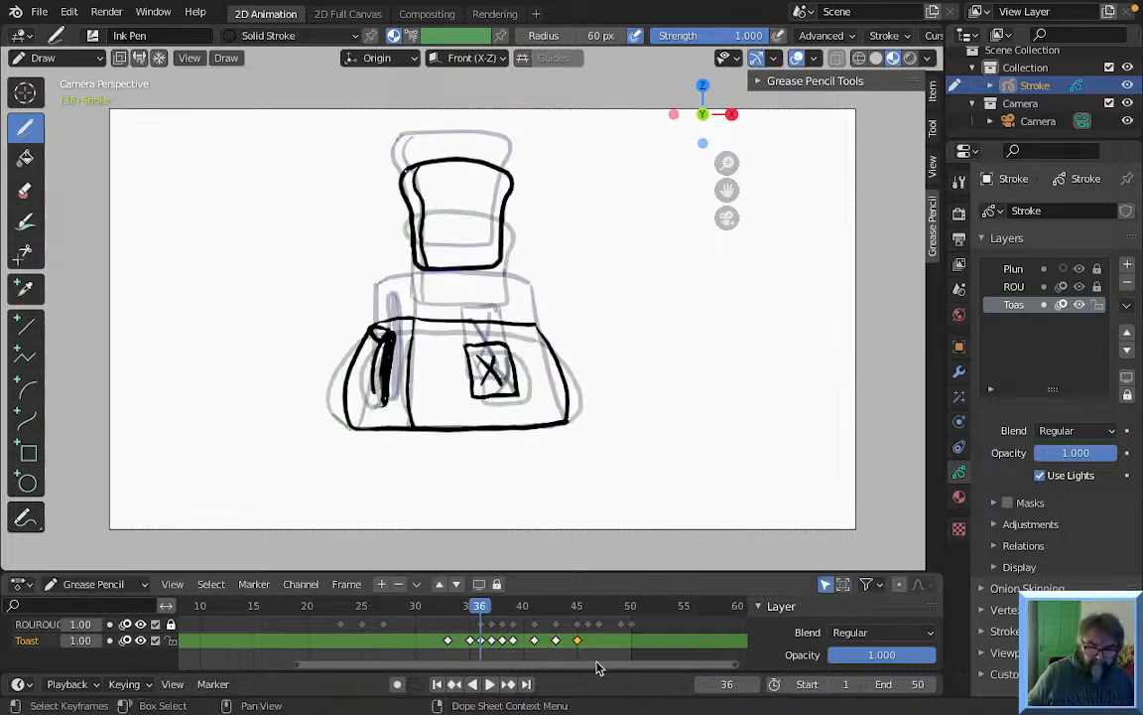
Flip back and forth through frames 36 to 46 to check how the toast's fall relates to the landing toaster
{"action": "key", "text": "Right"}
{"action": "key", "text": "Right"}
{"action": "key", "text": "Right"}
{"action": "key", "text": "Right"}
{"action": "key", "text": "Right"}
{"action": "key", "text": "Right"}
{"action": "key", "text": "Right"}
{"action": "key", "text": "Right"}
{"action": "key", "text": "Right"}
{"action": "key", "text": "Right"}
{"action": "key", "text": "Right"}
{"action": "key", "text": "Right"}
{"action": "key", "text": "Right"}
{"action": "key", "text": "Right"}
{"action": "key", "text": "Right"}
{"action": "key", "text": "Right"}
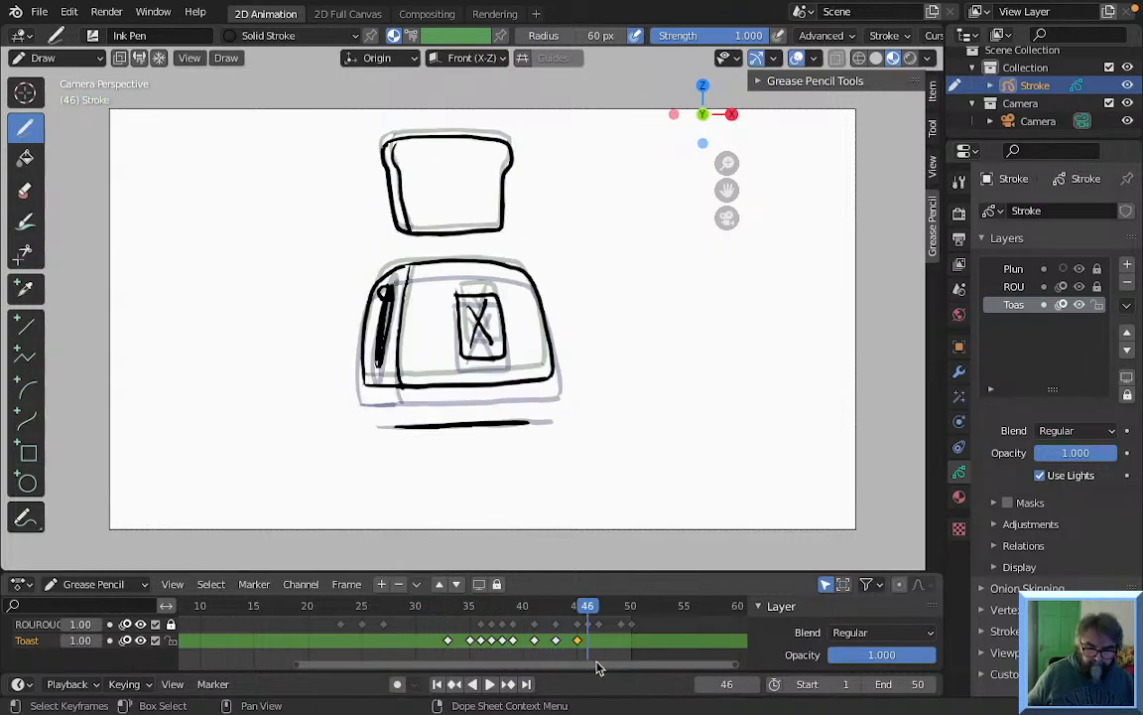
{"action": "key", "text": "Left"}
{"action": "key", "text": "Left"}
{"action": "key", "text": "Left"}
{"action": "key", "text": "Left"}
{"action": "key", "text": "Left"}
{"action": "key", "text": "Left"}
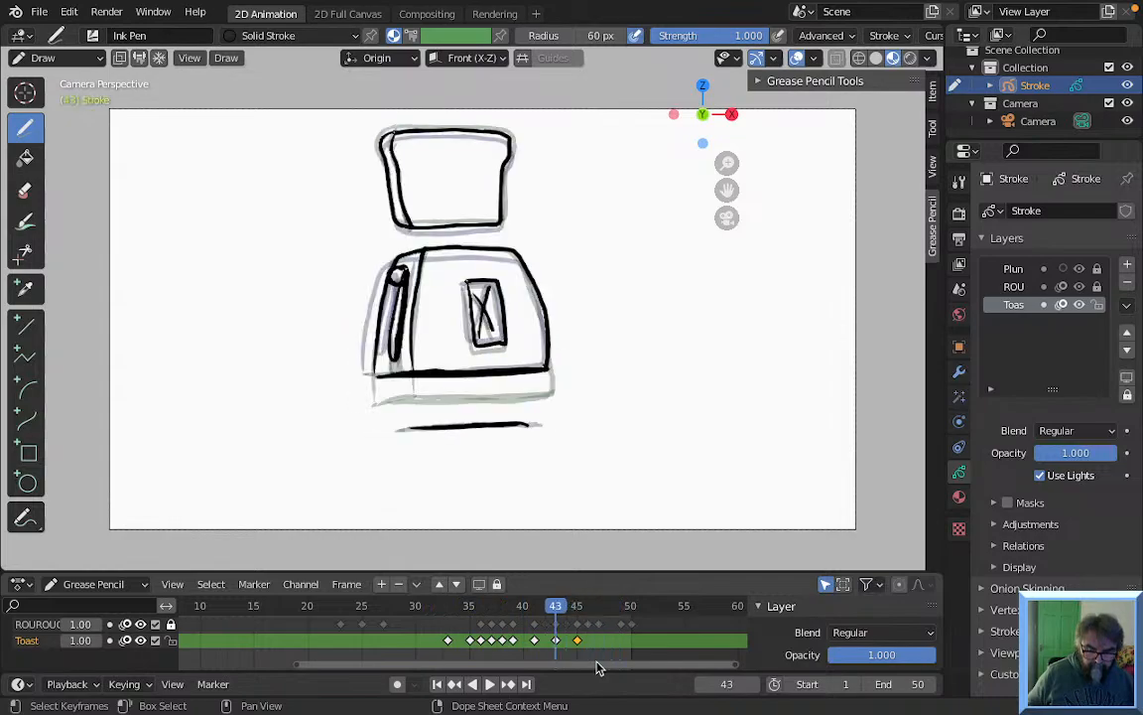
{"action": "key", "text": "Right"}
{"action": "key", "text": "Right"}
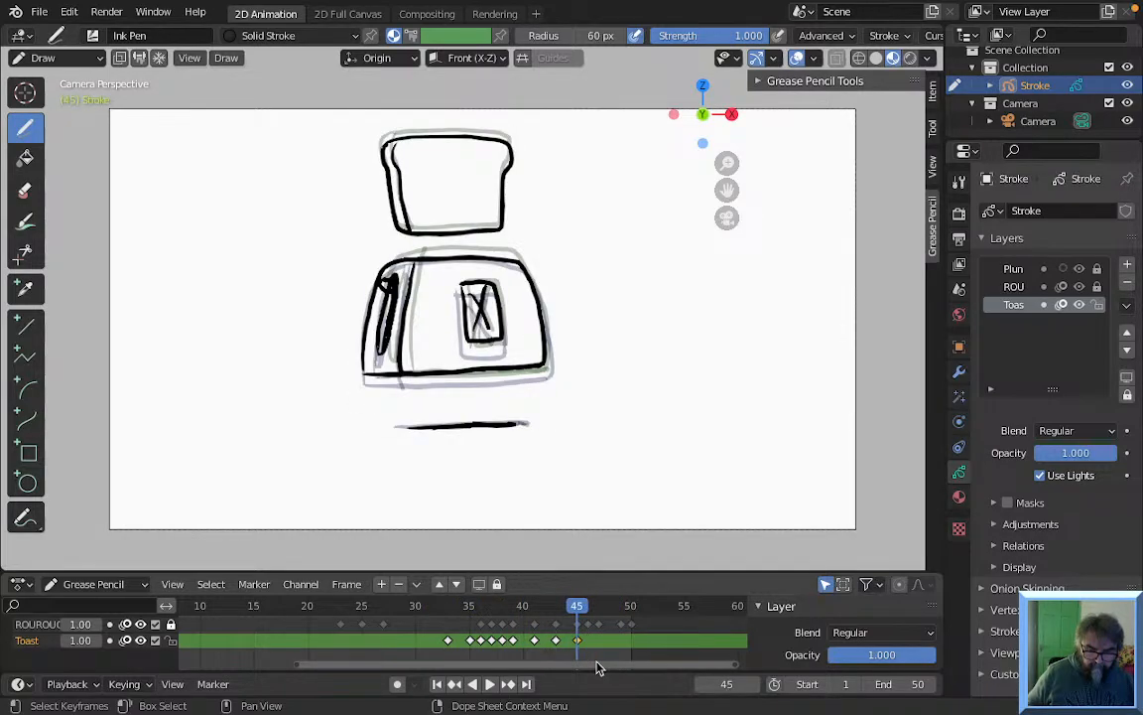
Draw the slice of toast with its side thickness at frame 47, lower than at frame 45 and just above the toaster
{"action": "key", "text": "Right"}
{"action": "key", "text": "Right"}
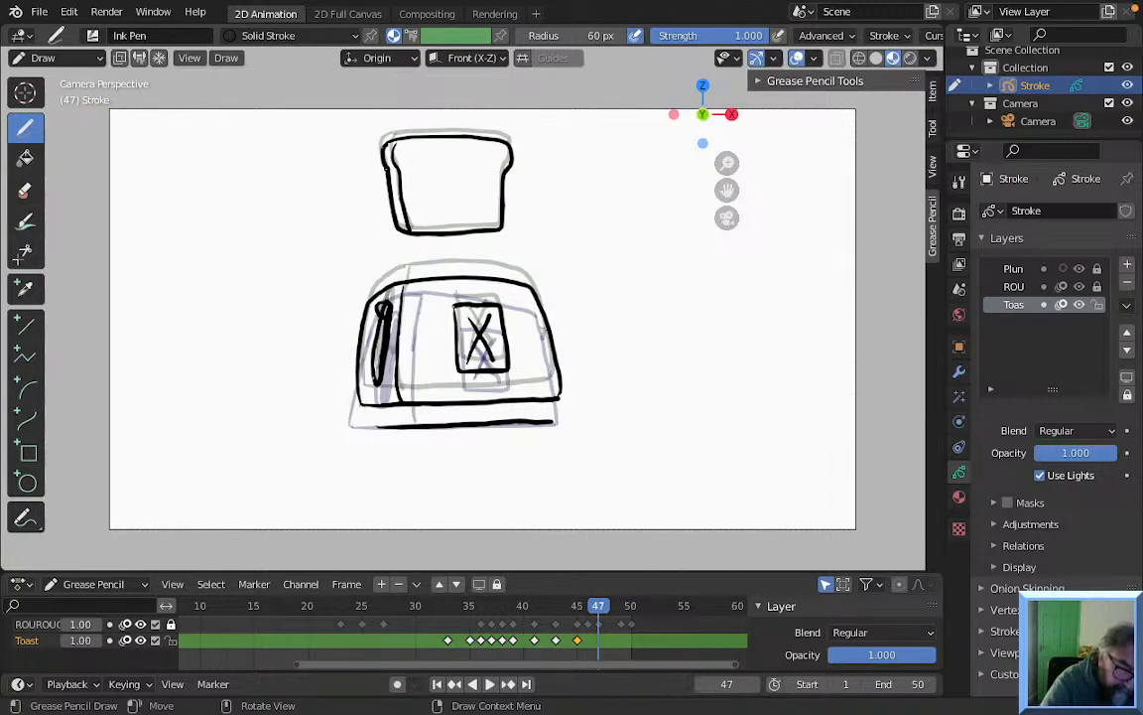
{"action": "left_click_drag", "start_coordinate": [387, 167], "coordinate": [501, 173]}
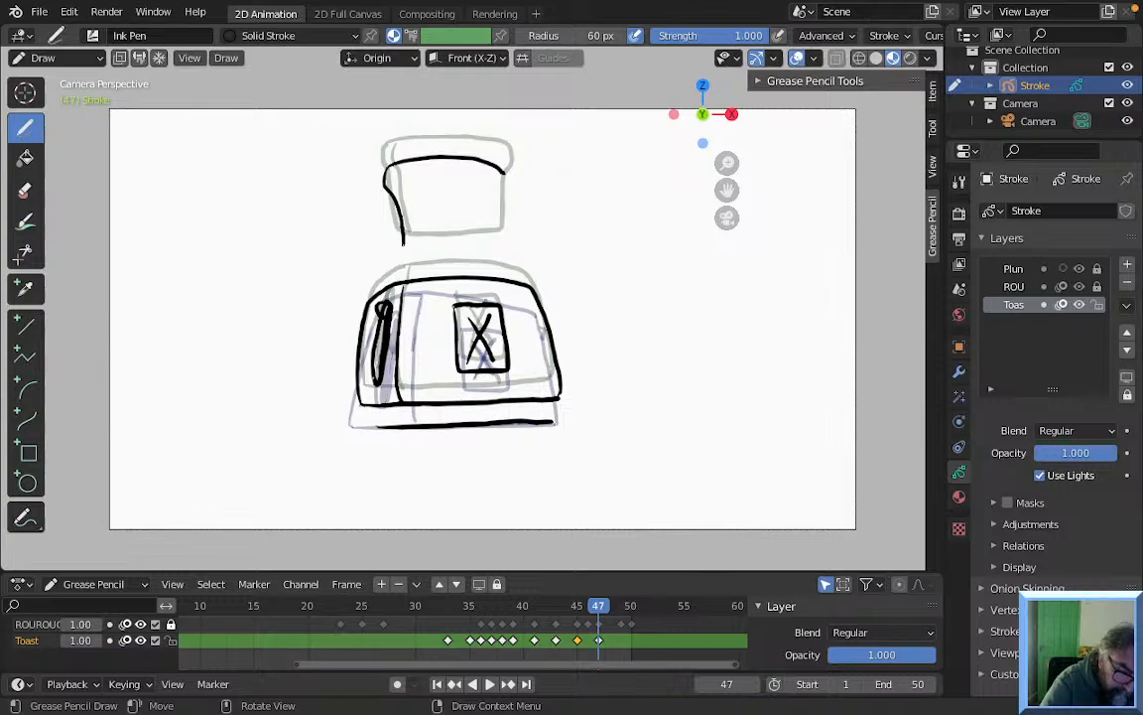
{"action": "left_click_drag", "start_coordinate": [422, 260], "coordinate": [487, 258]}
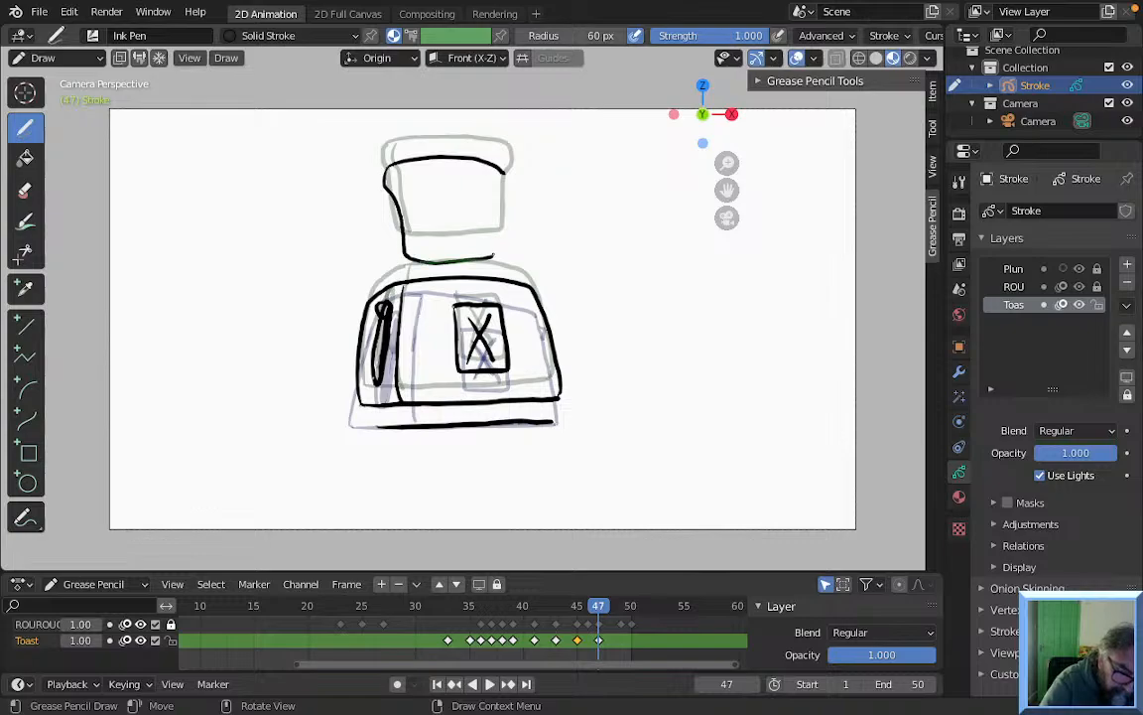
{"action": "left_click_drag", "start_coordinate": [490, 199], "coordinate": [493, 256]}
{"action": "left_click_drag", "start_coordinate": [397, 161], "coordinate": [403, 235]}
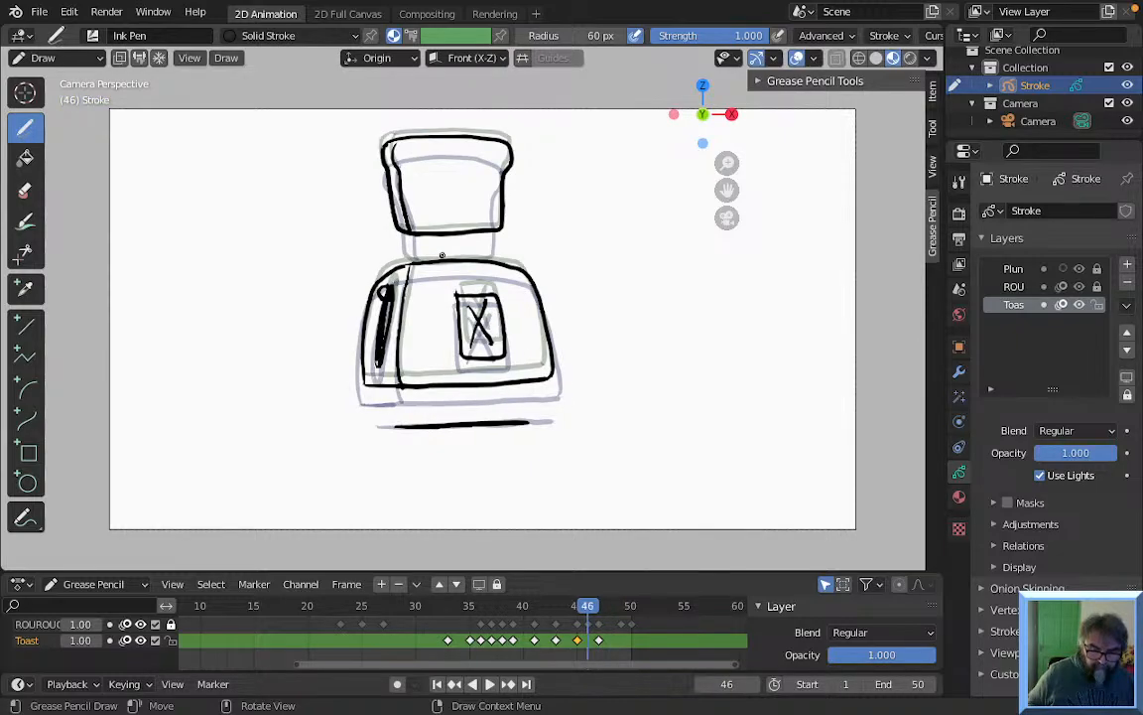
Draw the slice of toast with its side thickness at frame 48, lower again, with its base overlapping the toaster's top edge
{"action": "key", "text": "Right"}
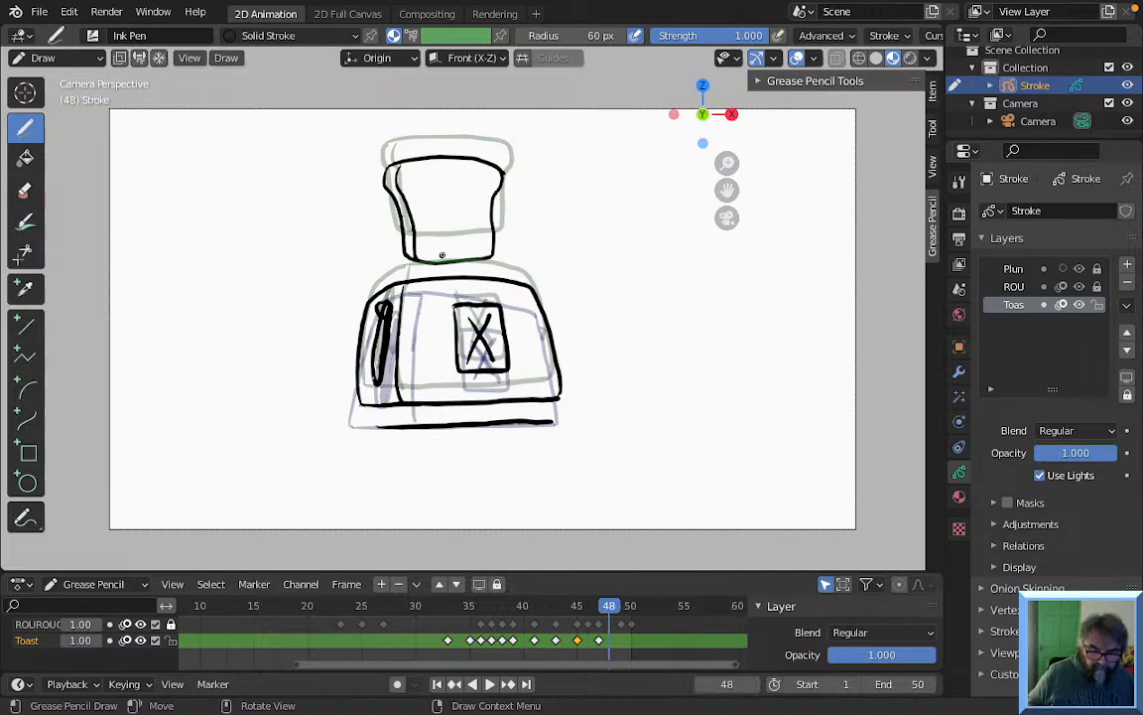
{"action": "key", "text": "Right"}
{"action": "key", "text": "Left"}
{"action": "key", "text": "Left"}
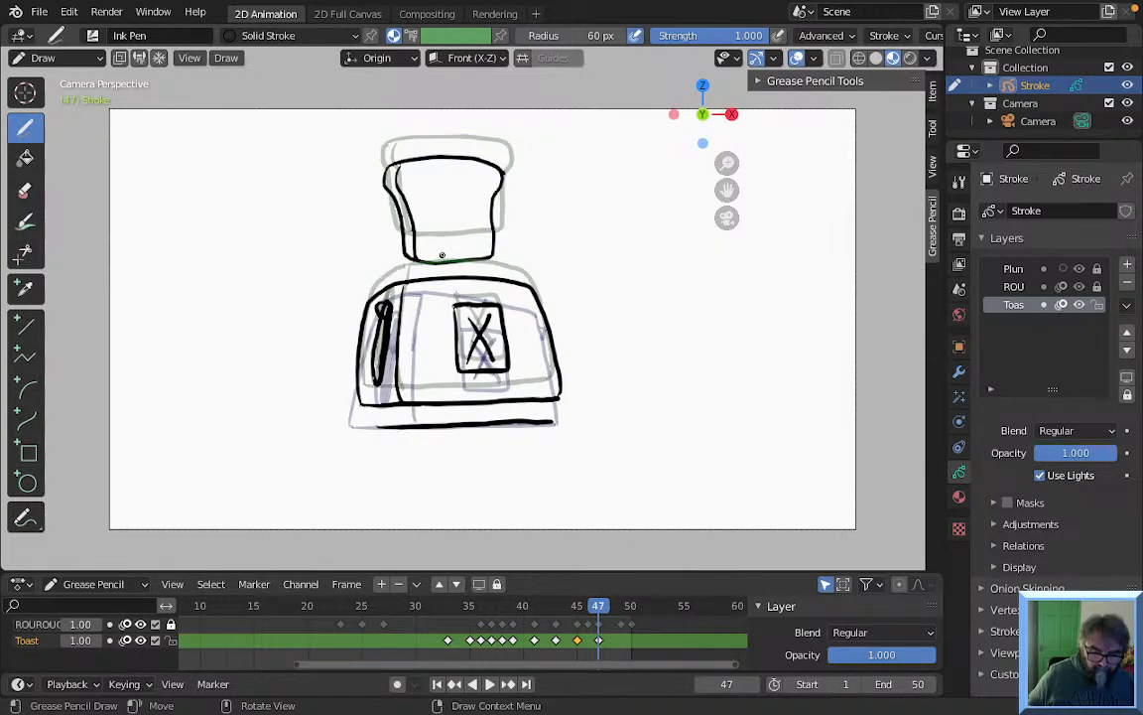
{"action": "key", "text": "Right"}
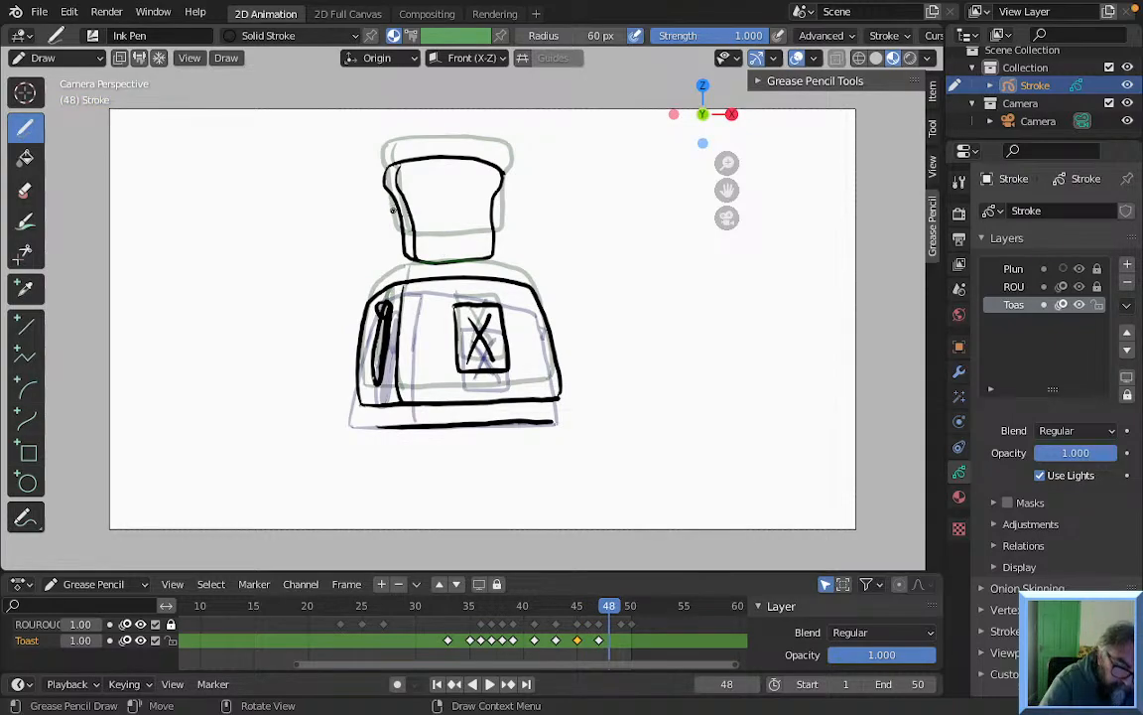
{"action": "mouse_move", "coordinate": [392, 211]}
{"action": "left_mouse_down"}
{"action": "mouse_move", "coordinate": [396, 196]}
{"action": "mouse_move", "coordinate": [499, 211]}
{"action": "left_mouse_up"}
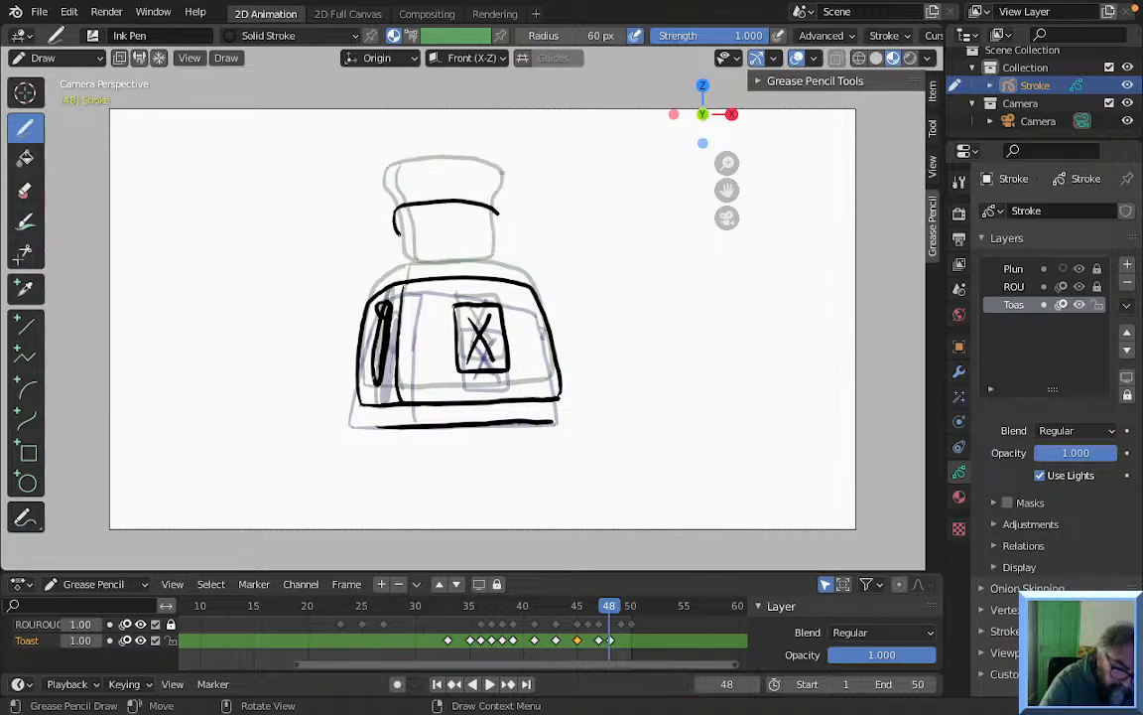
{"action": "left_click_drag", "start_coordinate": [396, 235], "coordinate": [410, 261]}
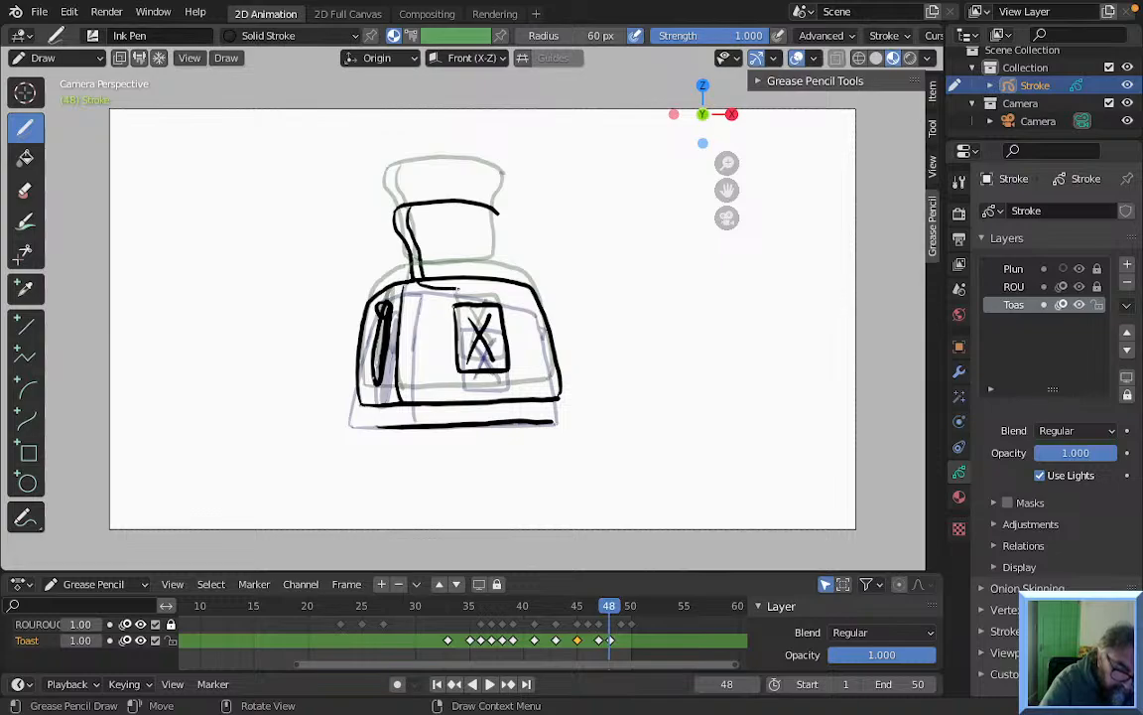
{"action": "left_click_drag", "start_coordinate": [458, 288], "coordinate": [493, 287]}
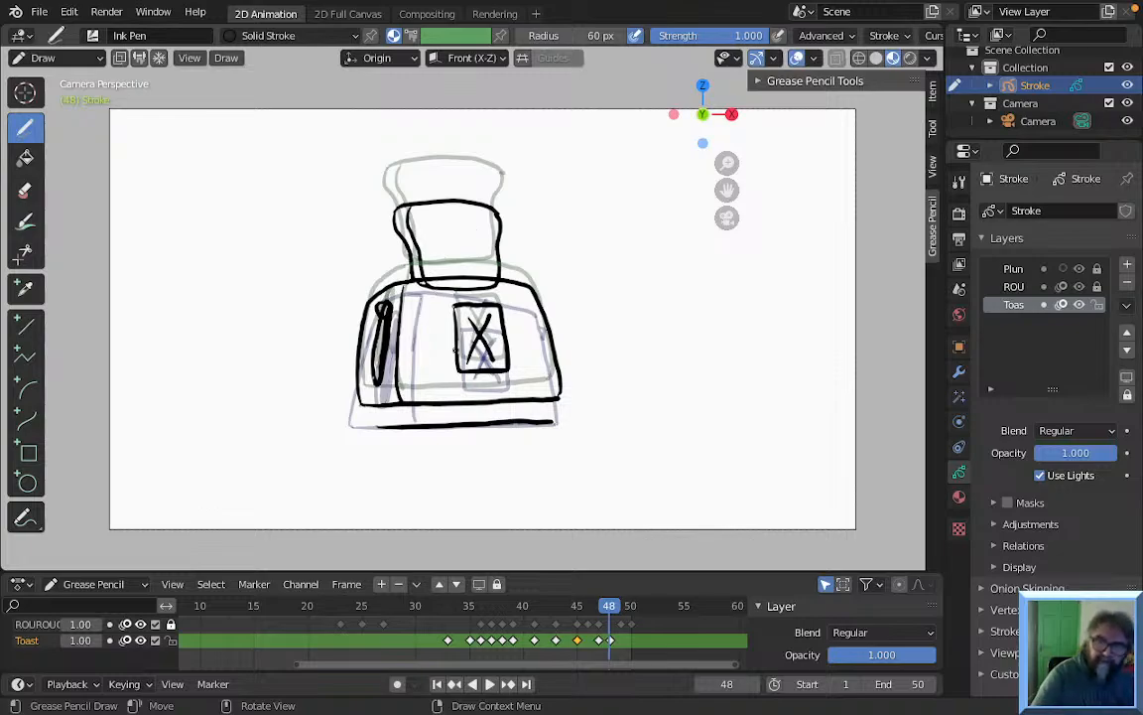
Flip through frames 46 to 49 to check the spacing of the toast as it drops into the toaster
{"action": "key", "text": "Left"}
{"action": "key", "text": "Left"}
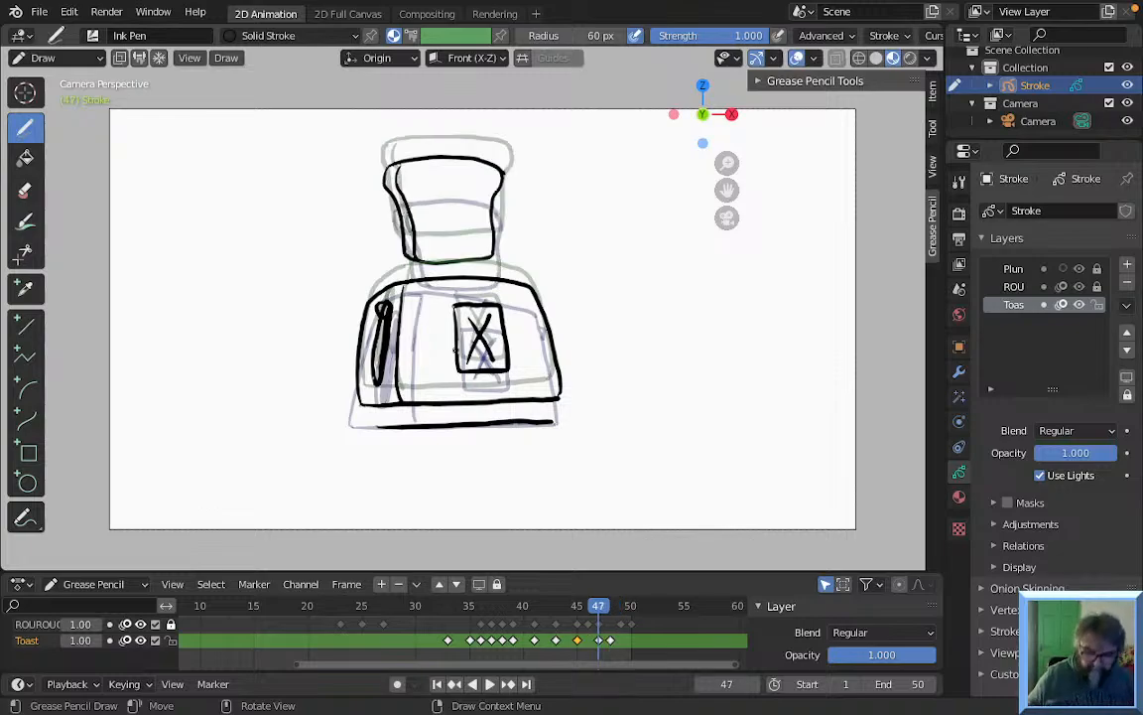
{"action": "key", "text": "Right"}
{"action": "key", "text": "Right"}
{"action": "key", "text": "Right"}
{"action": "key", "text": "Left"}
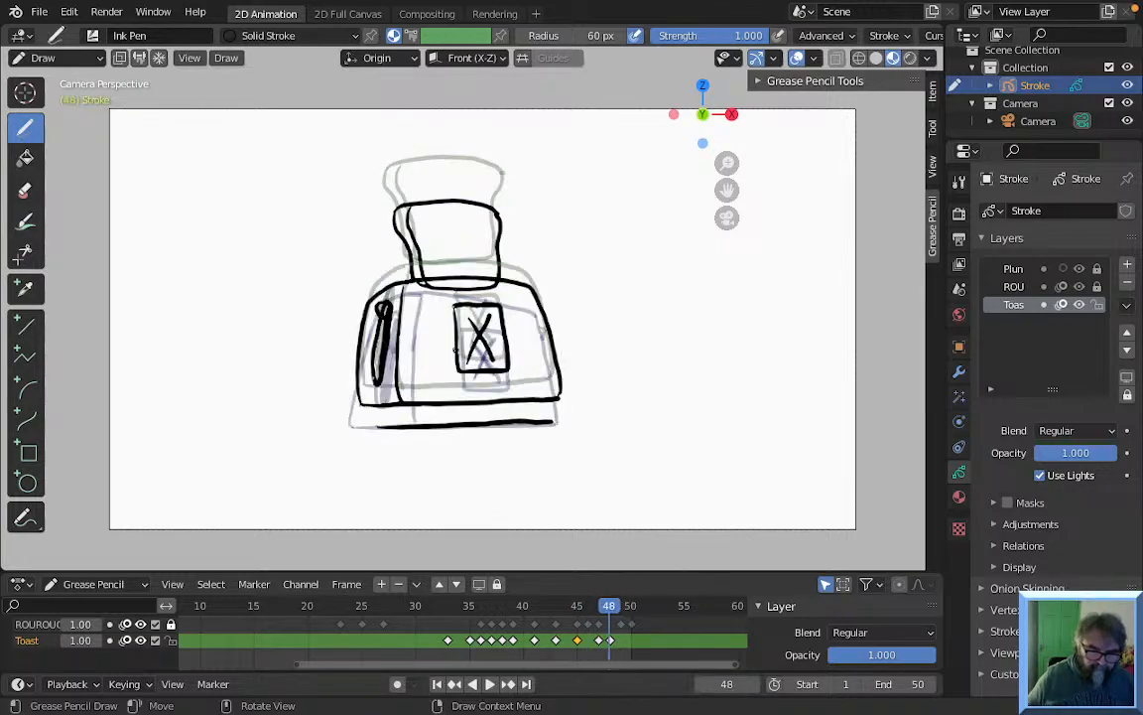
{"action": "key", "text": "Right"}
{"action": "key", "text": "Left"}
{"action": "key", "text": "Left"}
{"action": "key", "text": "Left"}
{"action": "key", "text": "Right"}
{"action": "key", "text": "Right"}
{"action": "key", "text": "Left"}
{"action": "key", "text": "Right"}
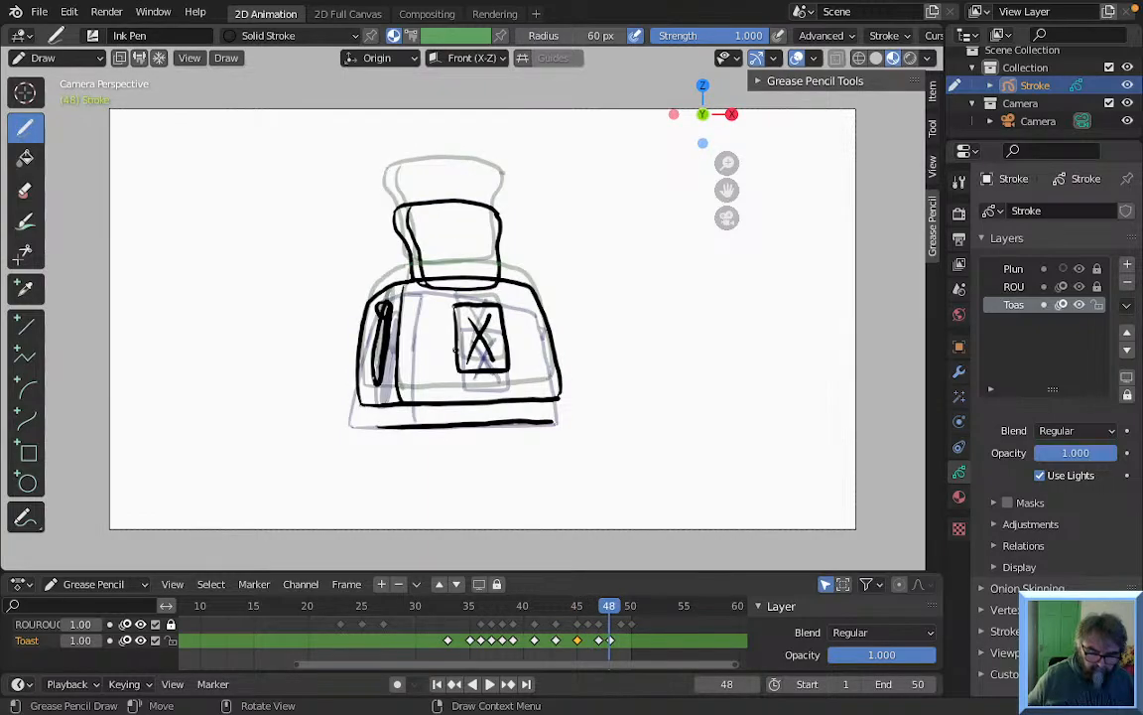
Draw the slice of toast at frame 49 sunk about halfway into the toaster, and flip through frames 47 to 50 to check it
{"action": "key", "text": "Right"}
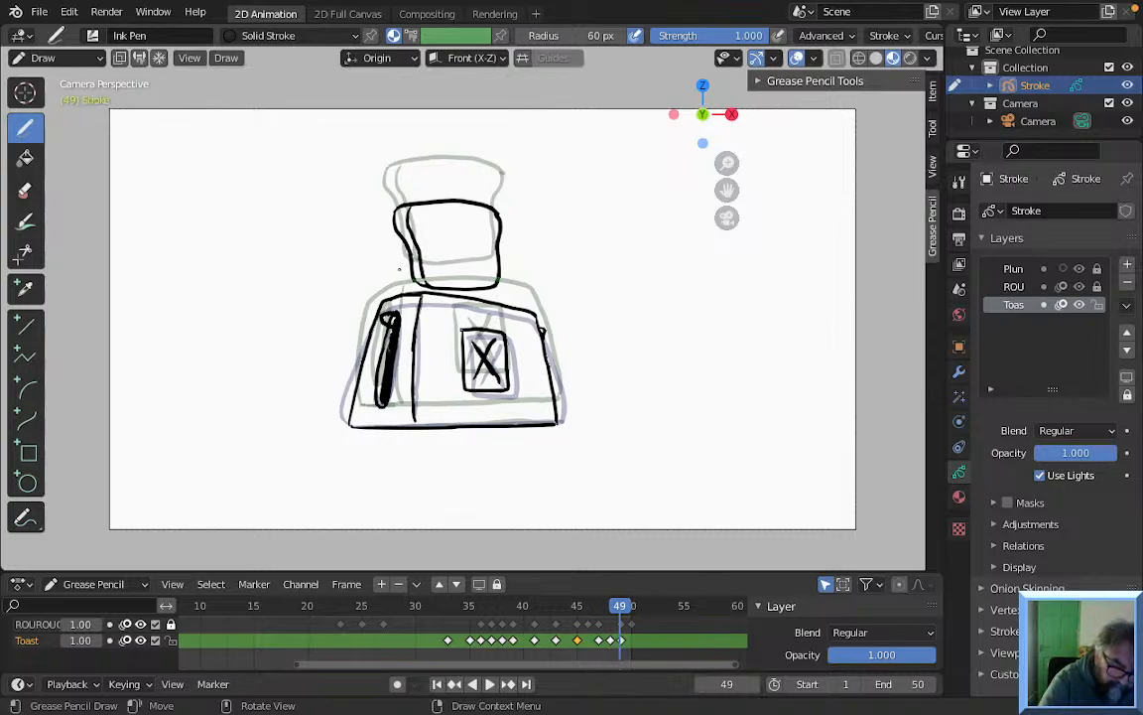
{"action": "key", "text": "ctrl+z"}
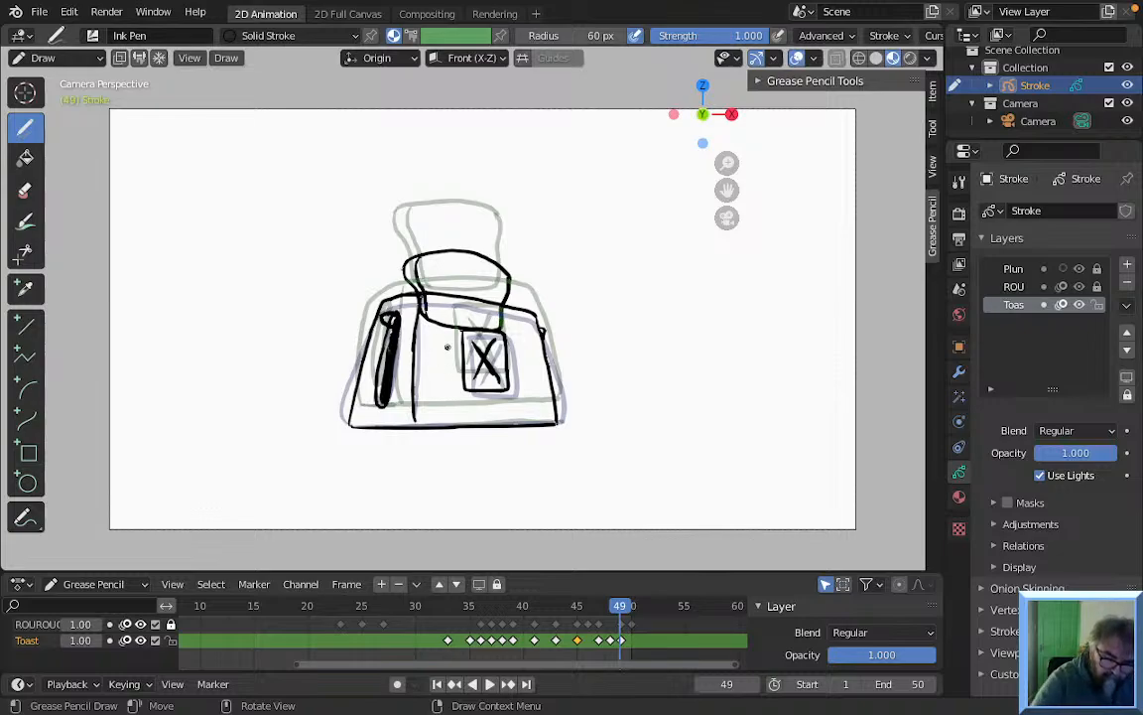
{"action": "key", "text": "Right"}
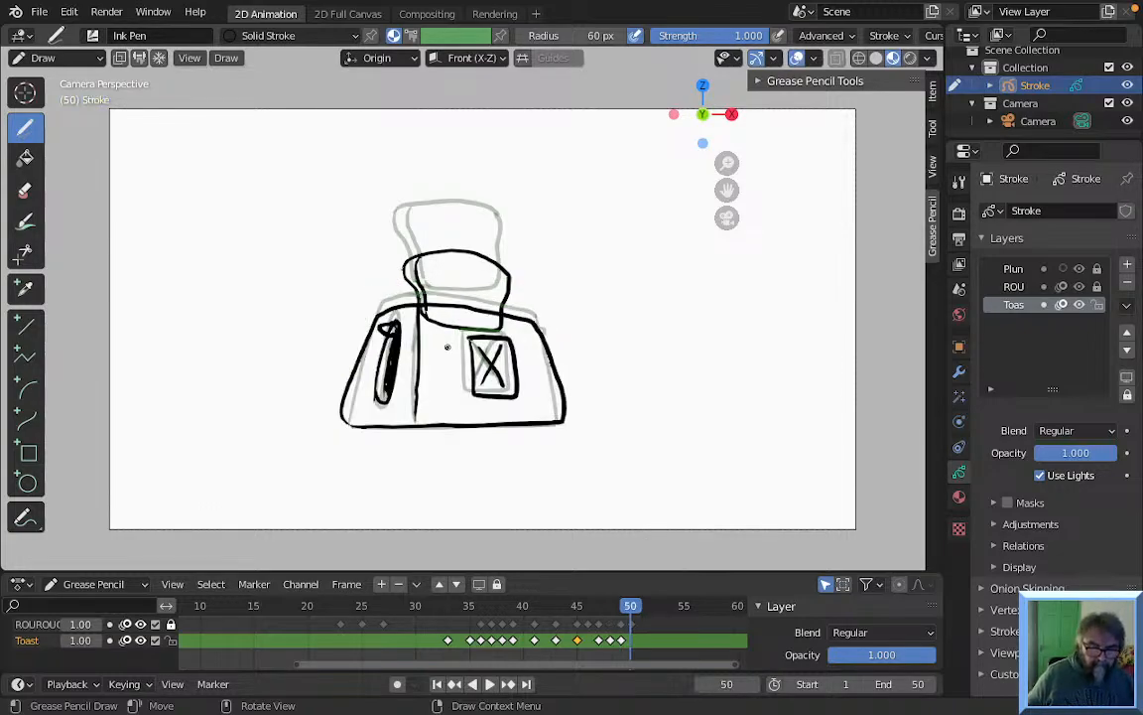
{"action": "key", "text": "Left"}
{"action": "key", "text": "Left"}
{"action": "key", "text": "Left"}
{"action": "key", "text": "Right"}
{"action": "key", "text": "Right"}
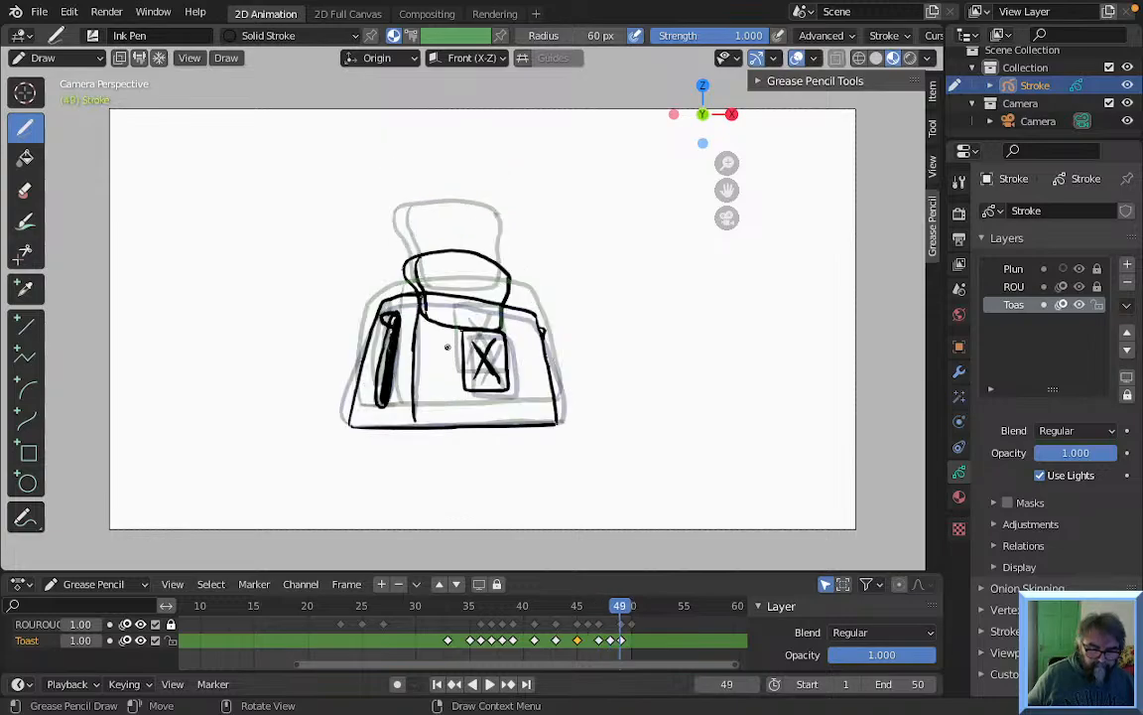
Draw only the thin top of the toast at frame 50, poking just above the toaster's top edge
{"action": "key", "text": "Right"}
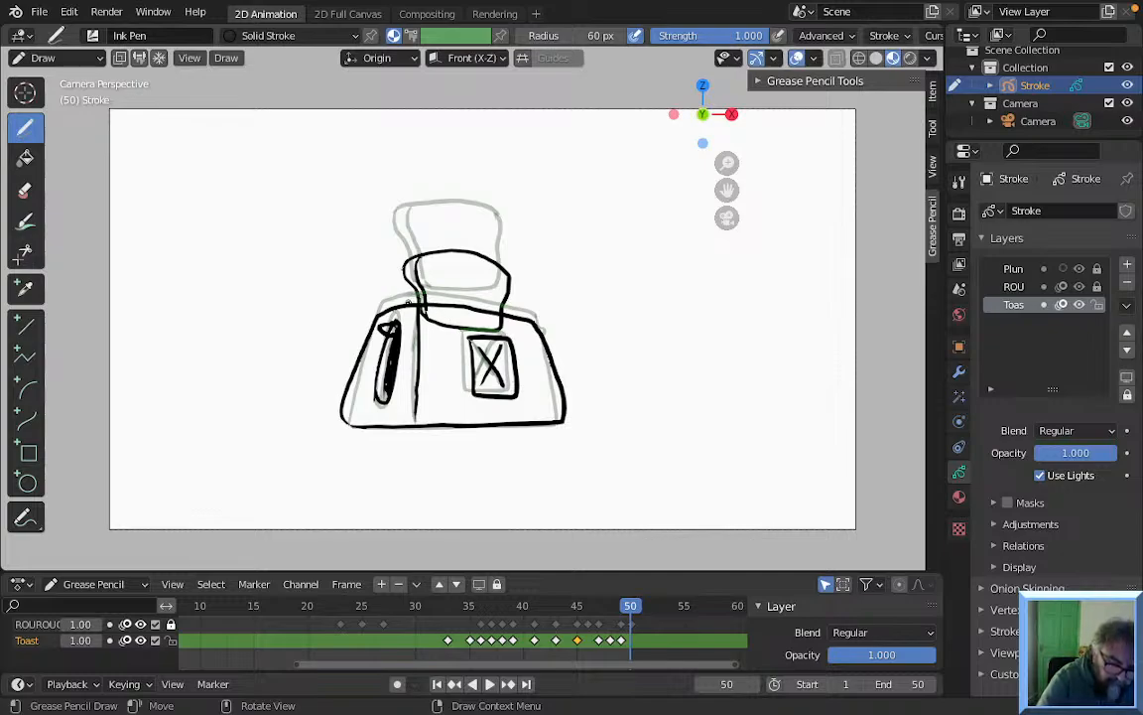
{"action": "left_click_drag", "start_coordinate": [407, 304], "coordinate": [407, 306]}
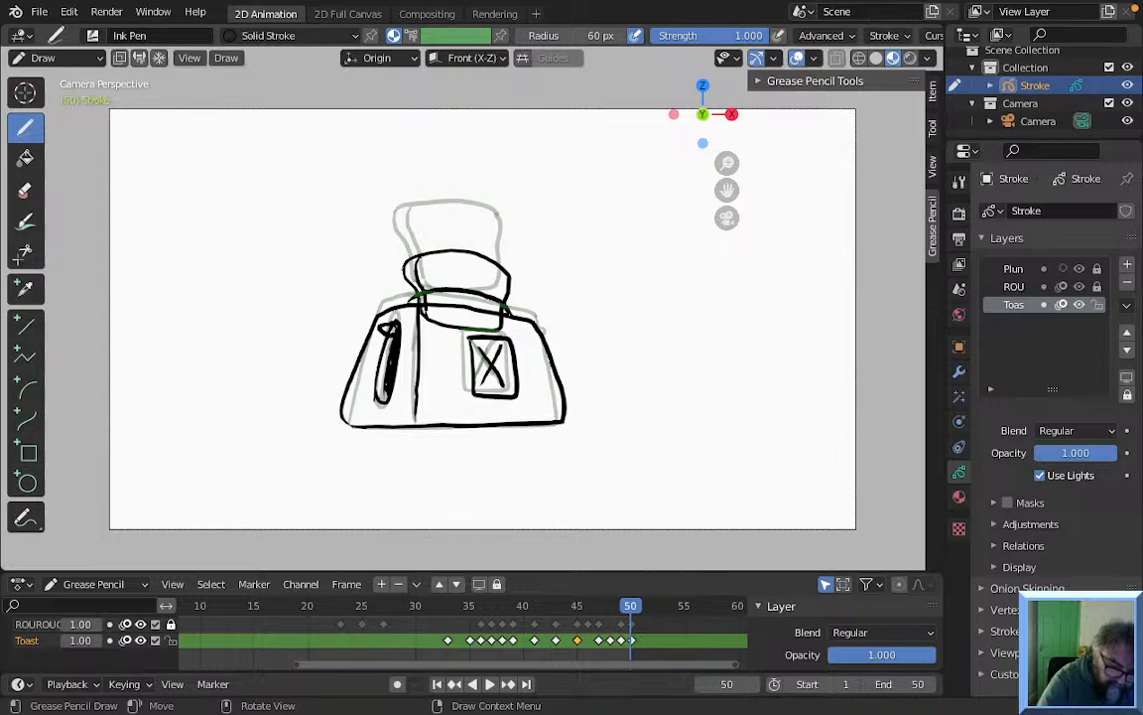
{"action": "left_click_drag", "start_coordinate": [508, 312], "coordinate": [510, 316]}
{"action": "left_click_drag", "start_coordinate": [409, 305], "coordinate": [508, 318]}
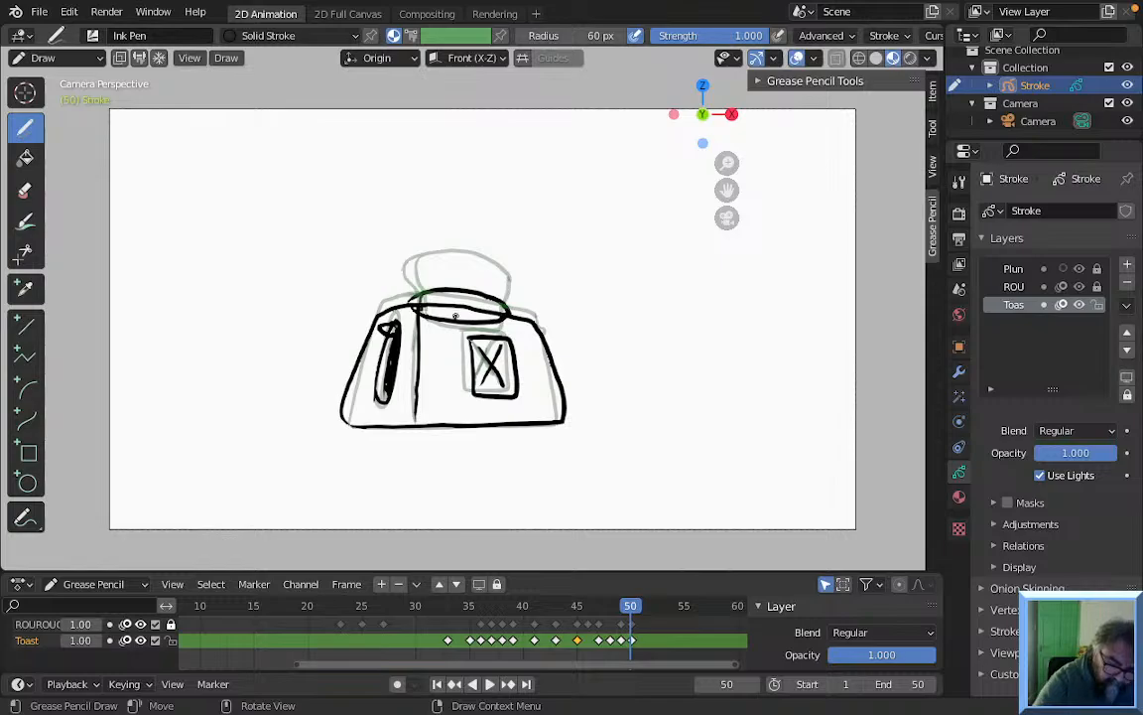
Flip through frames 48 to 50 and play the animation to check the toast's landing
{"action": "key", "text": "Left"}
{"action": "key", "text": "Left"}
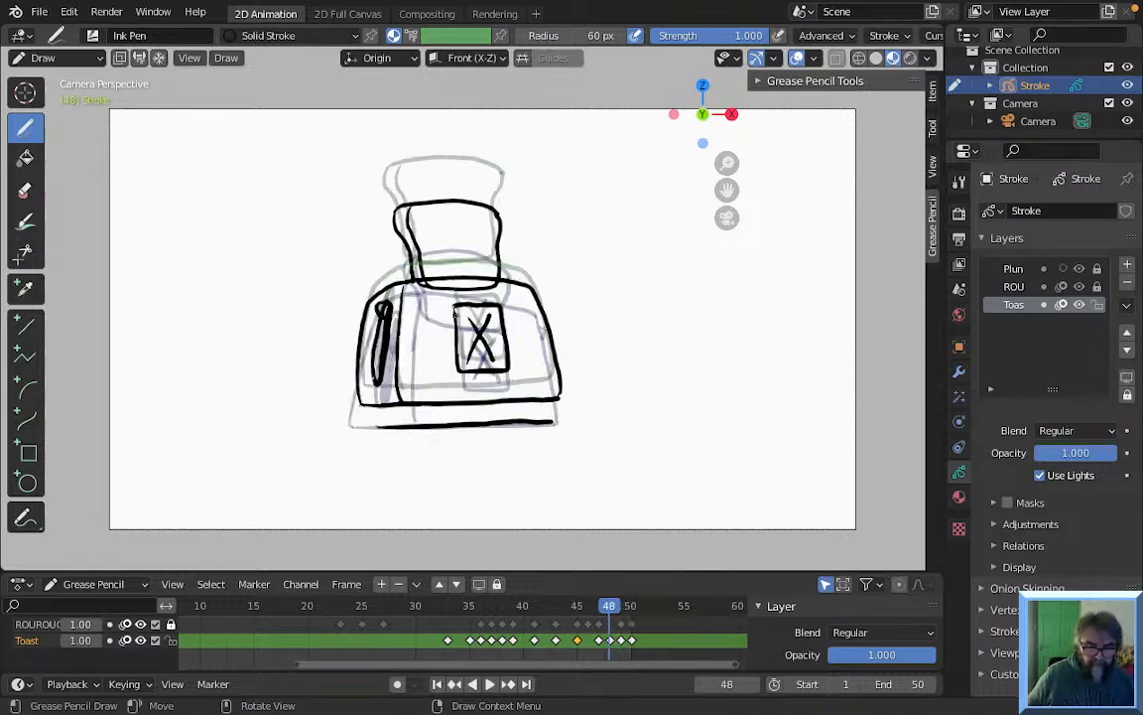
{"action": "key", "text": "Right"}
{"action": "key", "text": "Right"}
{"action": "key", "text": "space"}
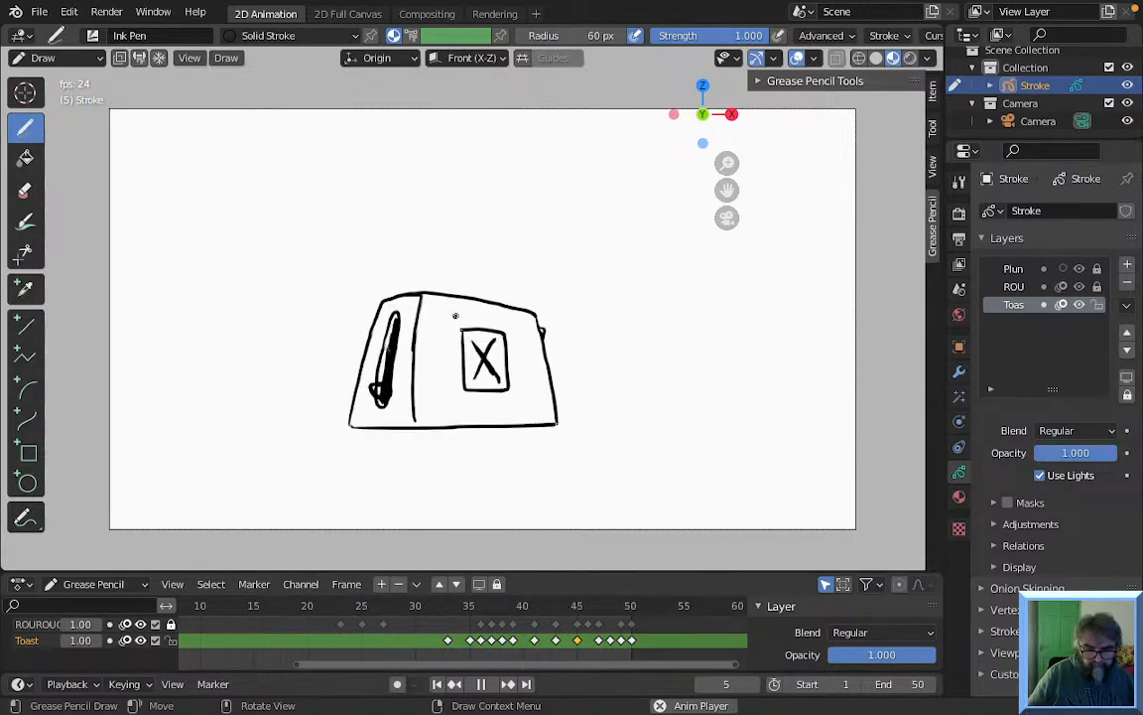
{"action": "key", "text": "Escape"}
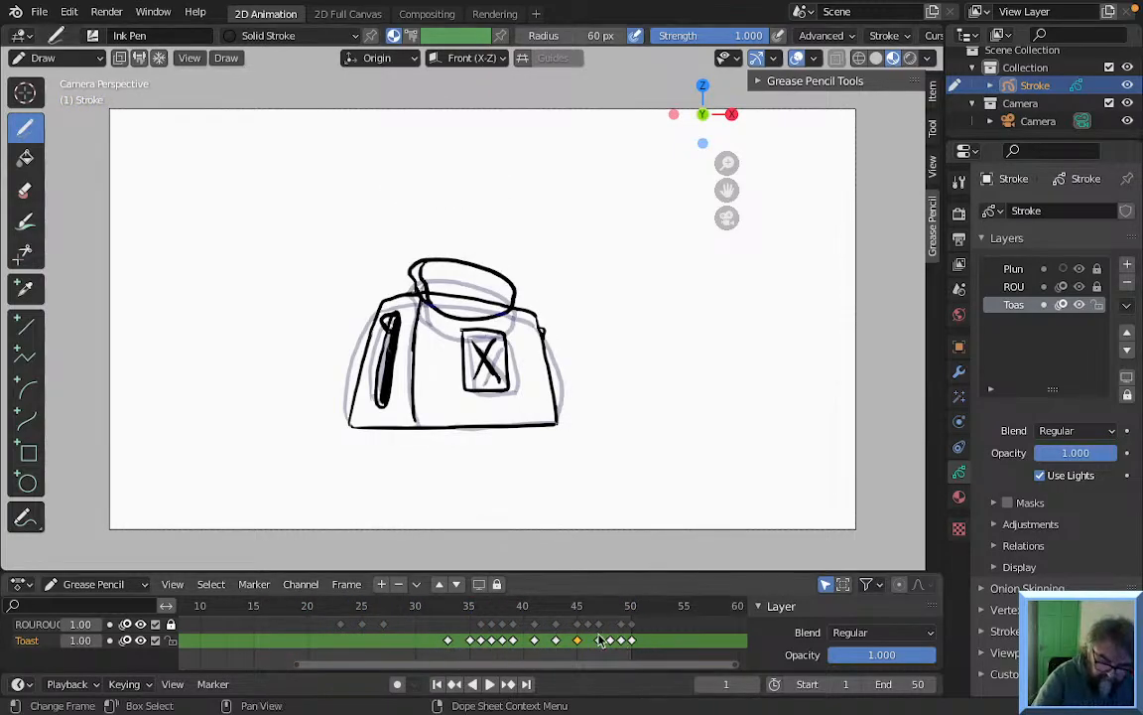
Go to frame 0 at the start of the Toast layer's keyframes
{"action": "left_click_drag", "start_coordinate": [474, 665], "coordinate": [323, 671]}
{"action": "left_click", "coordinate": [282, 607]}
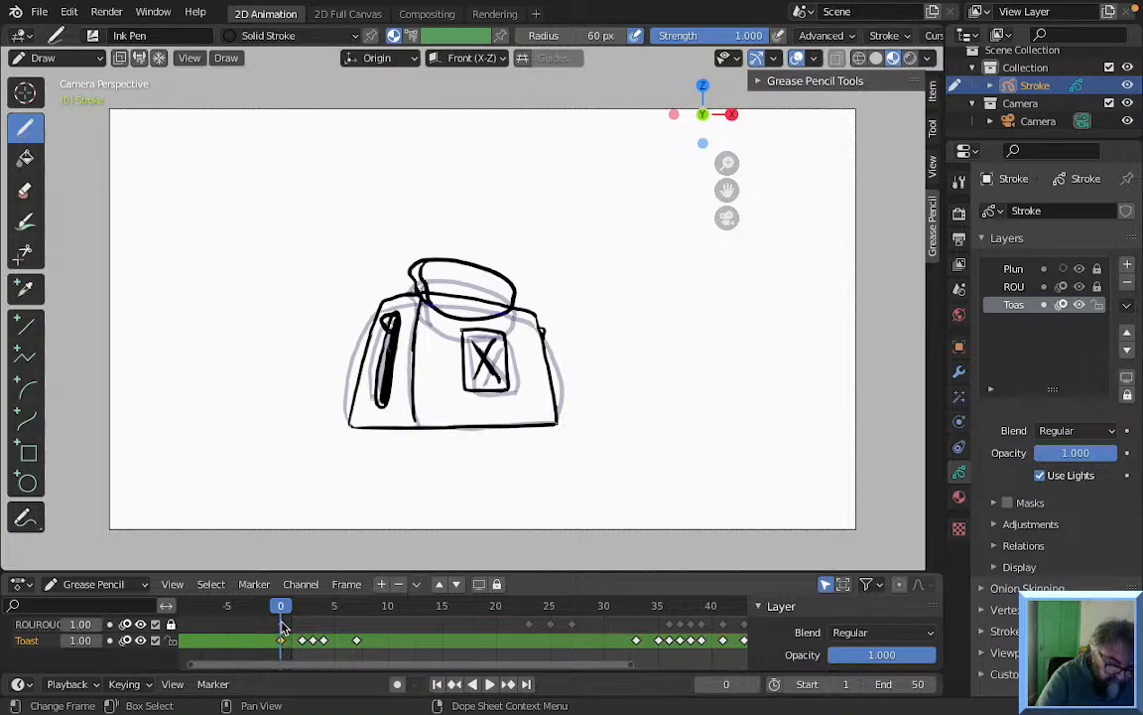
{"action": "right_click", "coordinate": [282, 629]}
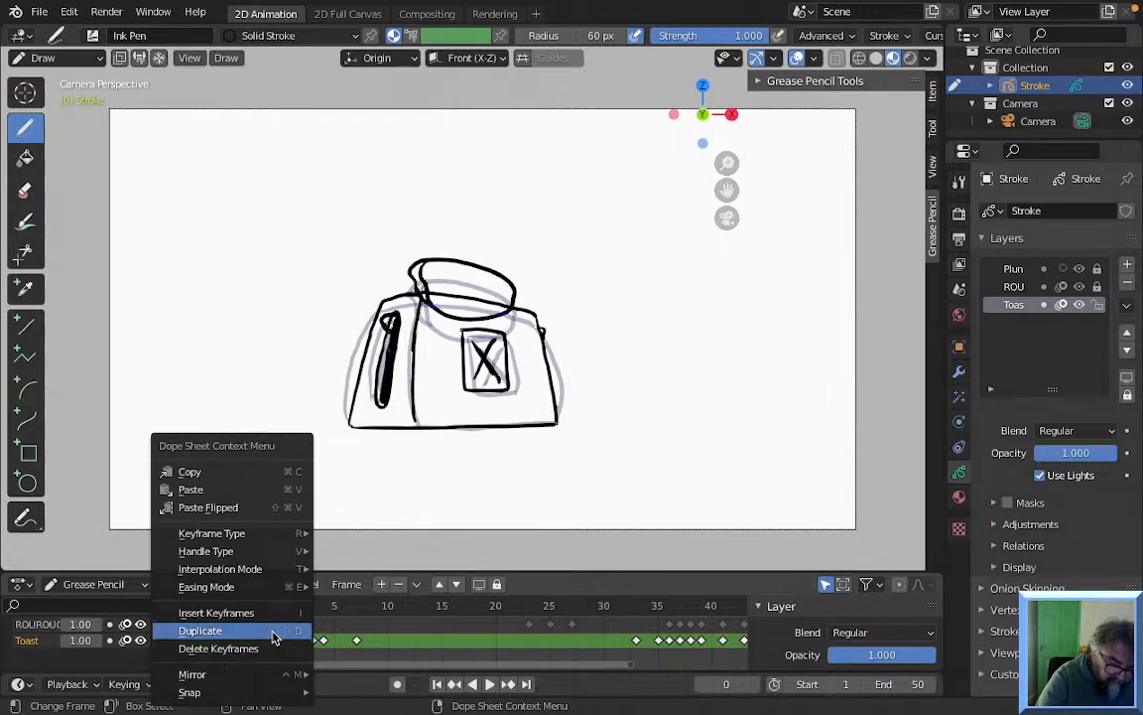
{"action": "left_click", "coordinate": [273, 632]}
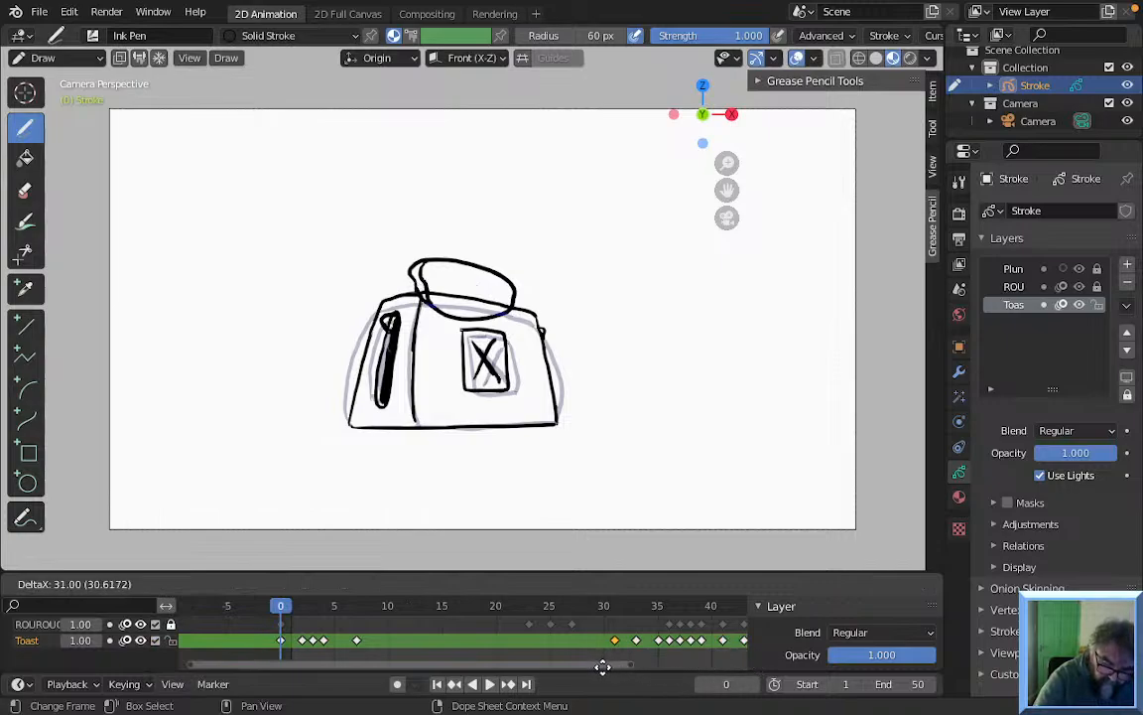
{"action": "right_click", "coordinate": [476, 661]}
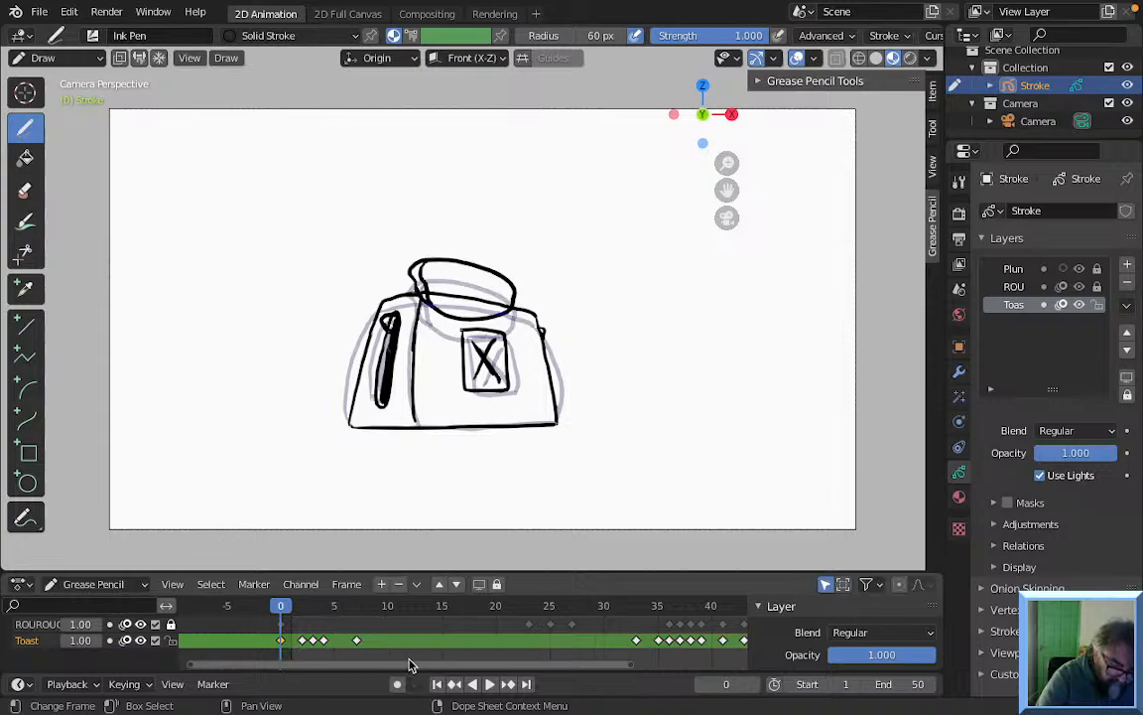
Duplicate the Toast layer's frame 0 keyframe onto frame 50, and scrub through the last frames to check the landing
{"action": "left_click_drag", "start_coordinate": [630, 666], "coordinate": [747, 682]}
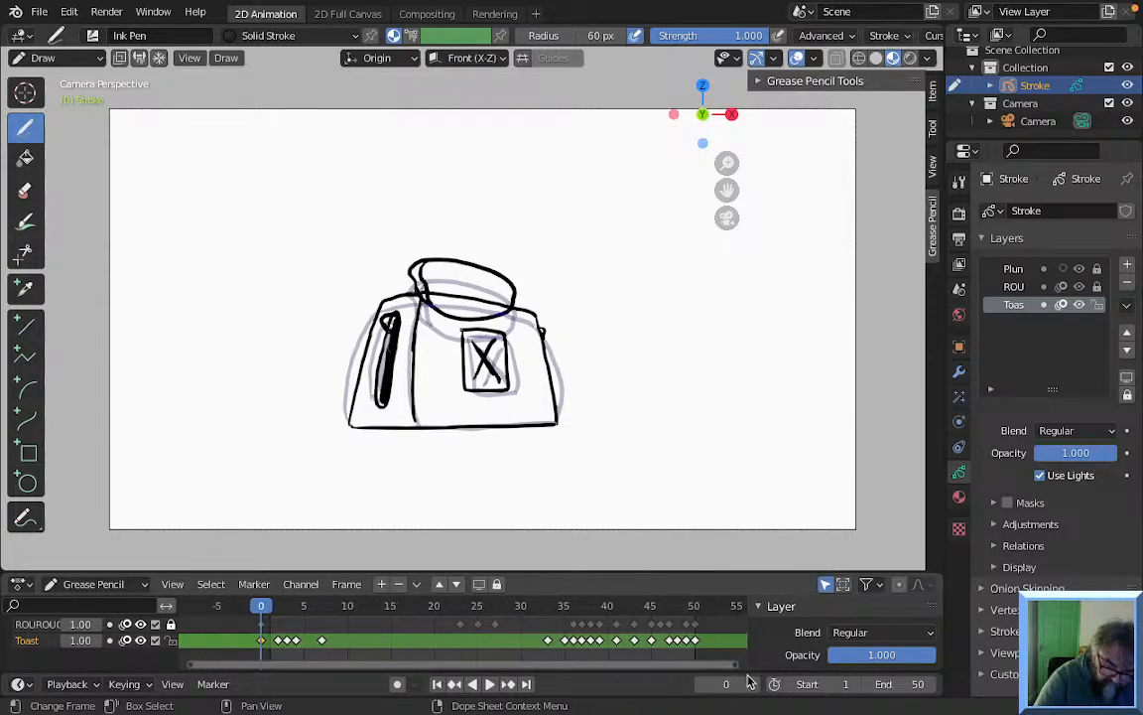
{"action": "right_click", "coordinate": [260, 641]}
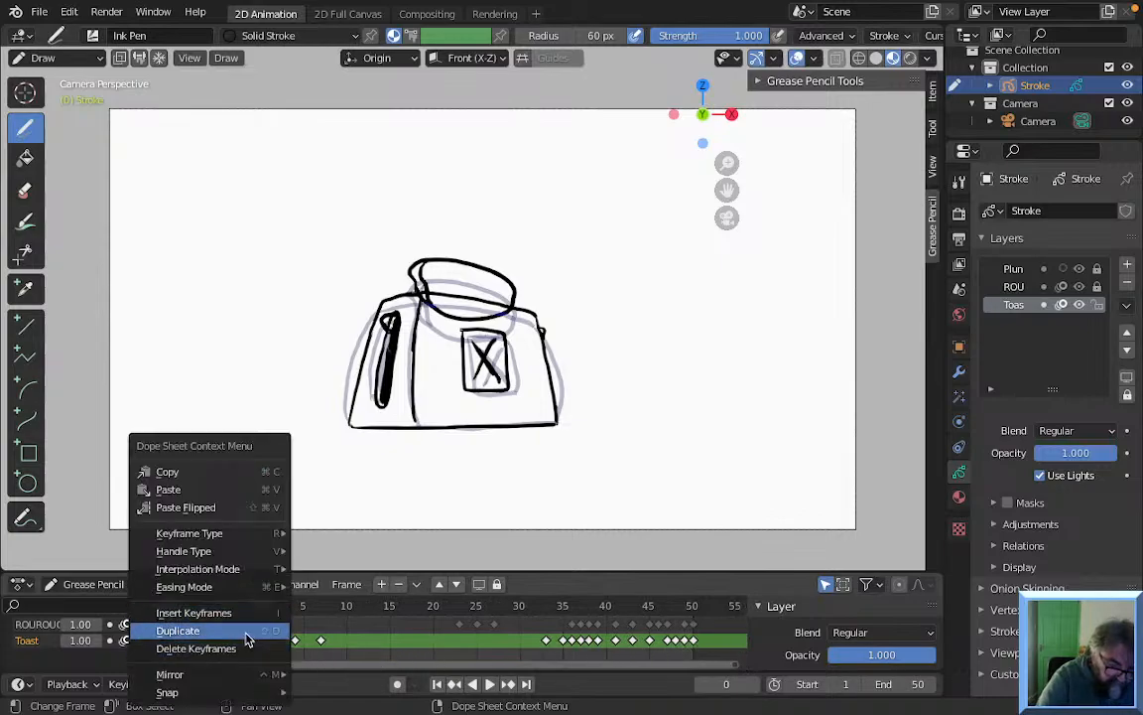
{"action": "left_click", "coordinate": [247, 640]}
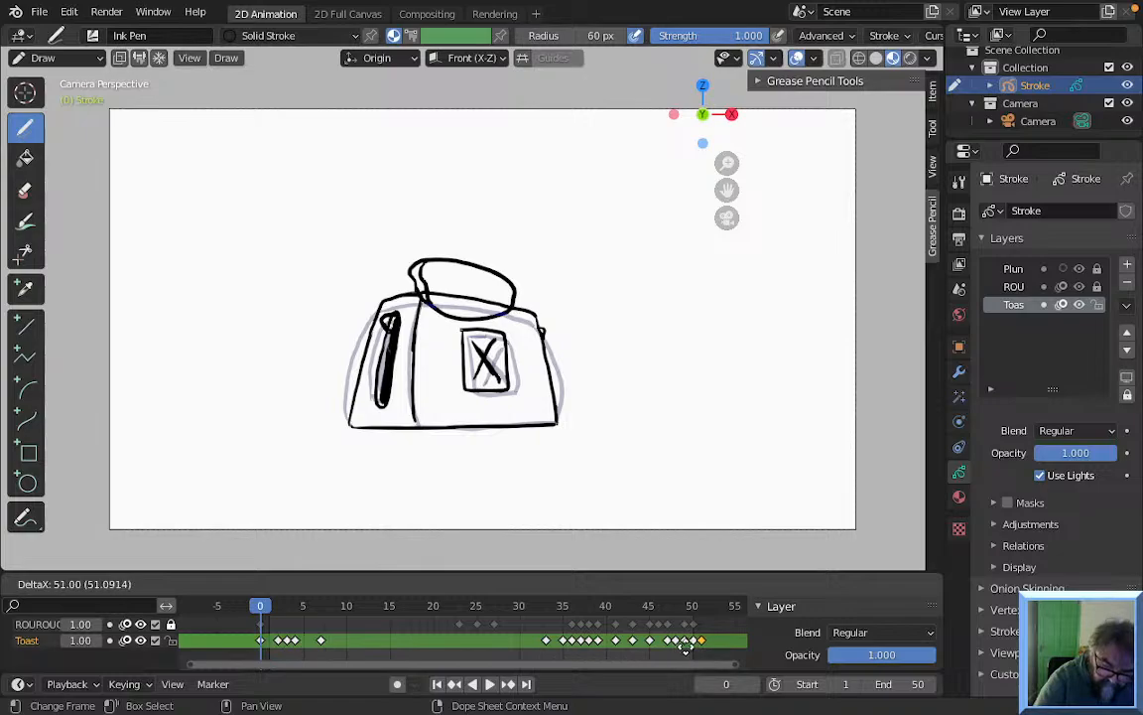
{"action": "left_click", "coordinate": [682, 654]}
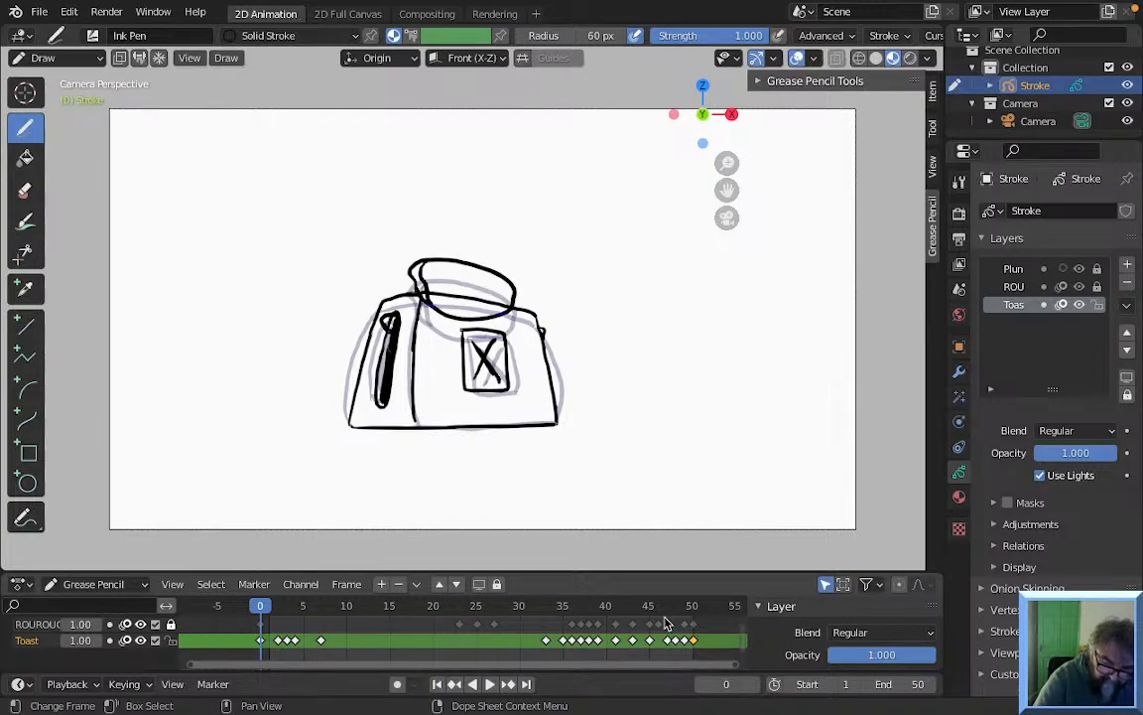
{"action": "mouse_move", "coordinate": [650, 609]}
{"action": "left_mouse_down"}
{"action": "mouse_move", "coordinate": [695, 614]}
{"action": "mouse_move", "coordinate": [677, 623]}
{"action": "left_mouse_up"}
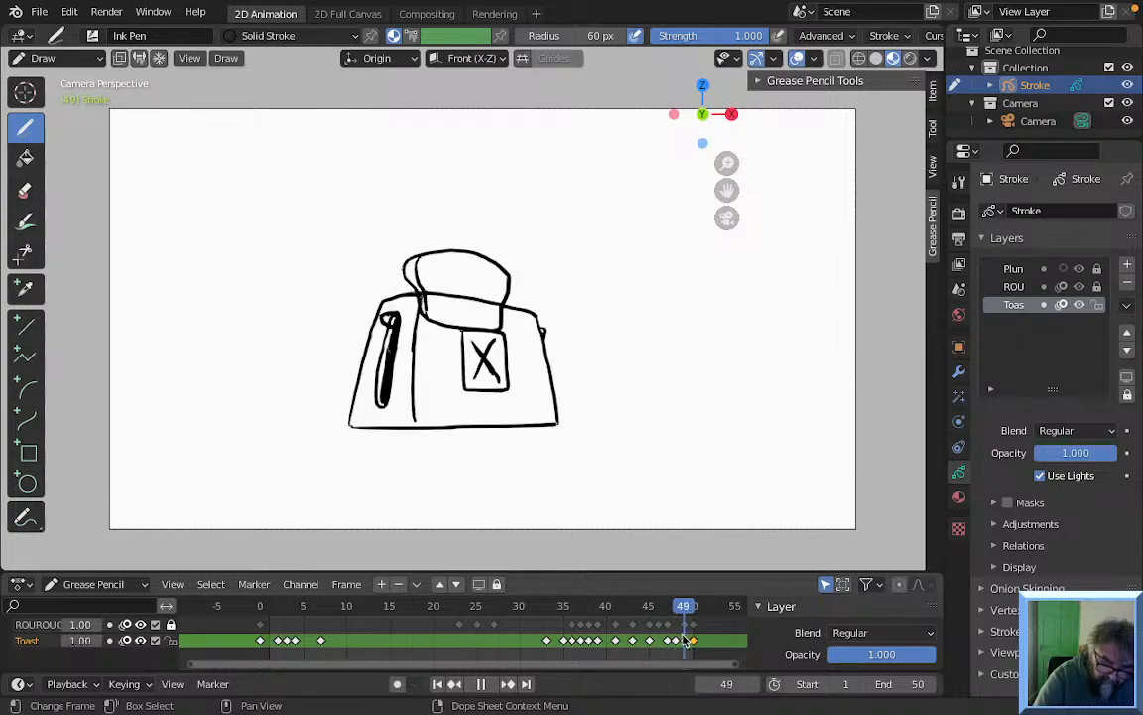
At frame 49, move the toast drawing straight down so it sits deeper in the toaster, and return to Draw mode
{"action": "key", "text": "space"}
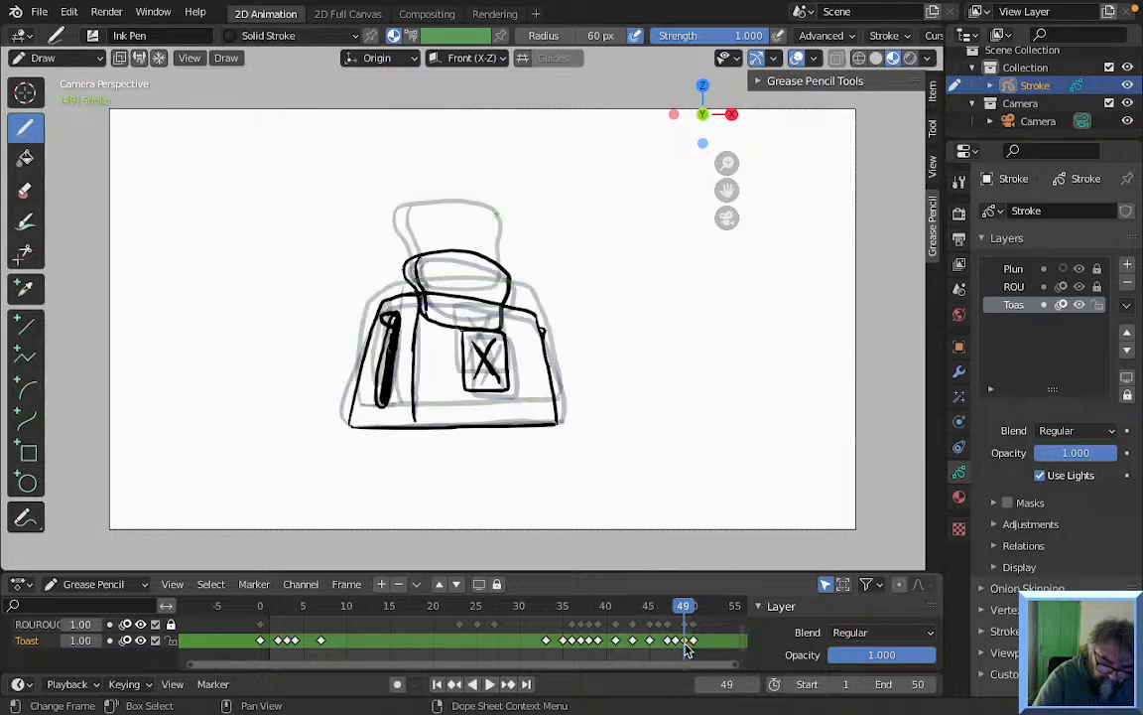
{"action": "left_click", "coordinate": [44, 58]}
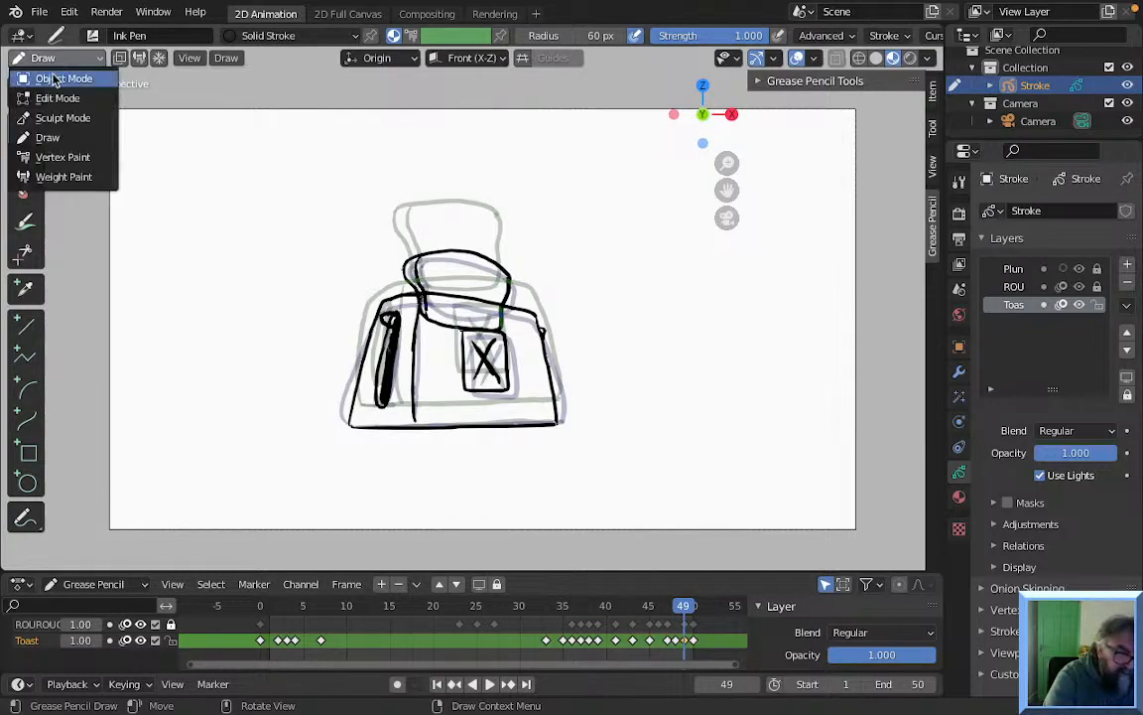
{"action": "left_click", "coordinate": [56, 99]}
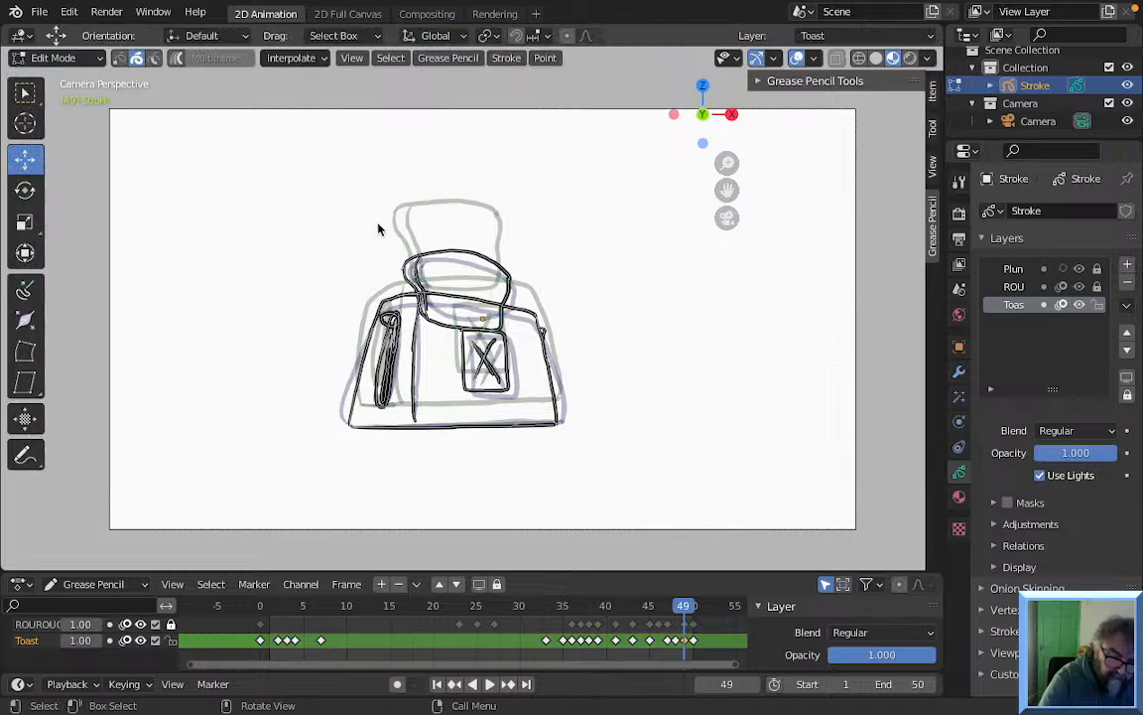
{"action": "left_click_drag", "start_coordinate": [378, 224], "coordinate": [560, 353]}
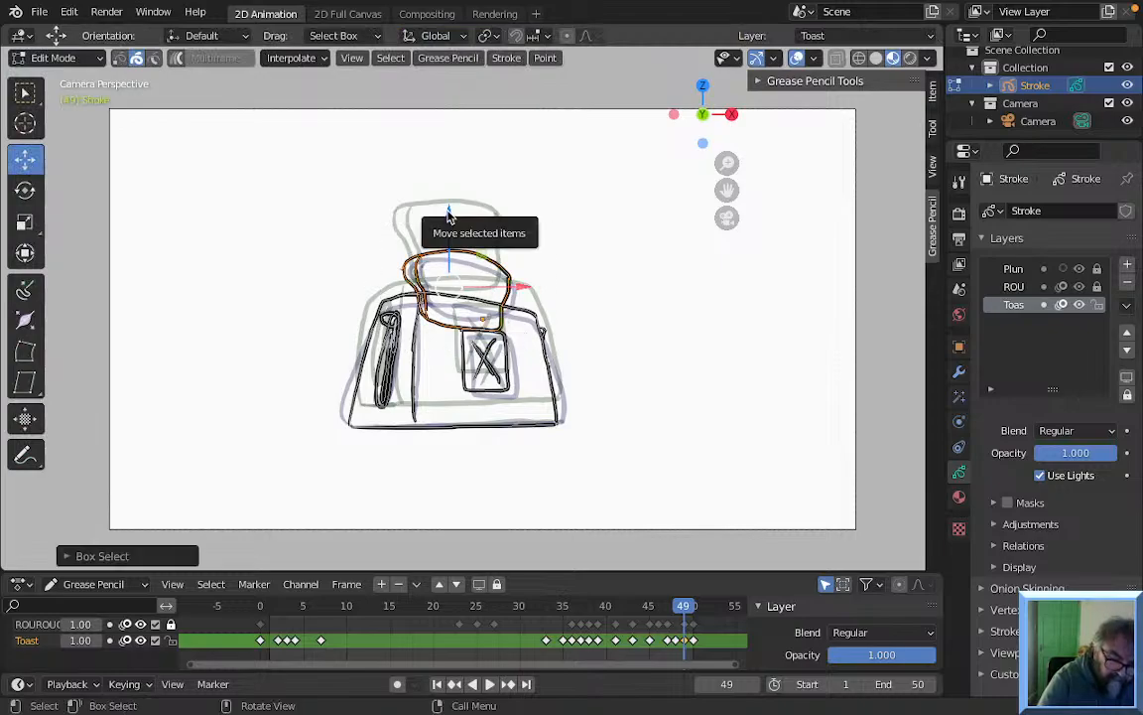
{"action": "left_click_drag", "start_coordinate": [449, 218], "coordinate": [450, 246]}
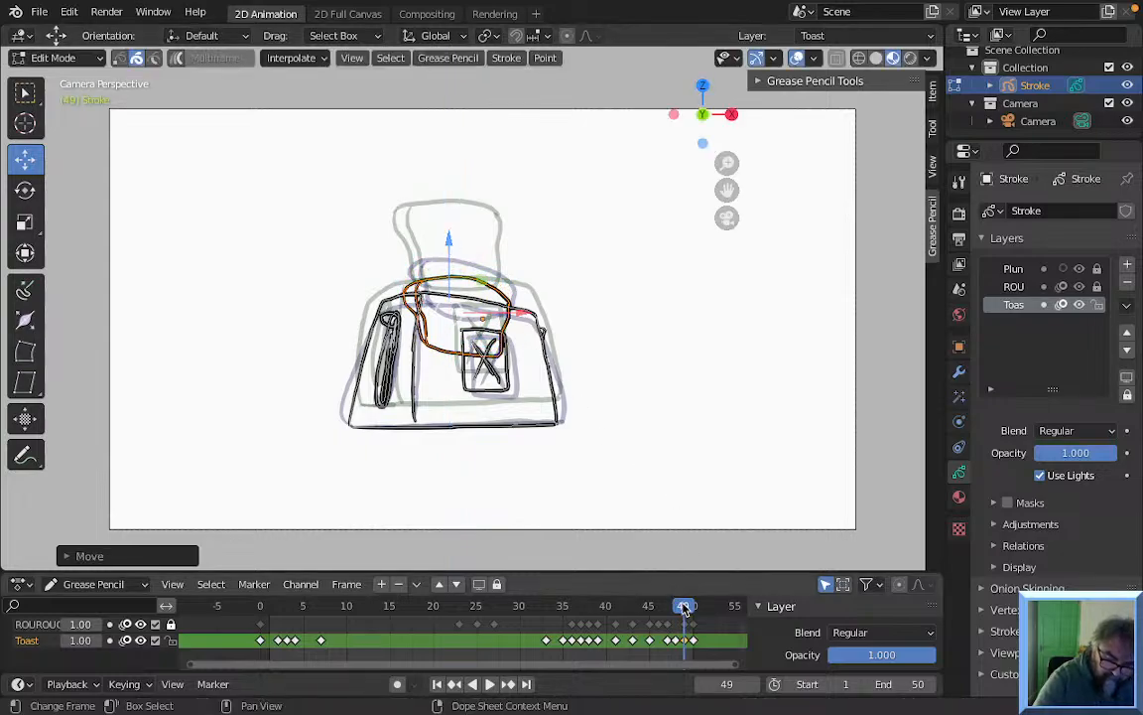
{"action": "left_click", "coordinate": [57, 60]}
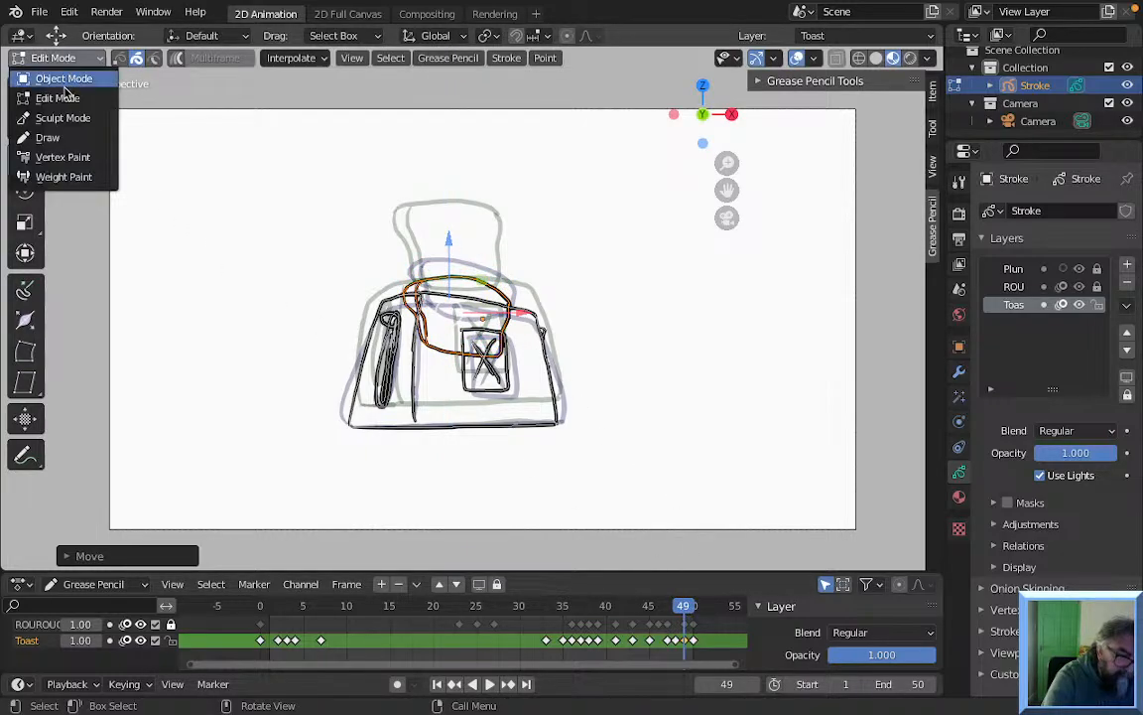
{"action": "left_click", "coordinate": [62, 138]}
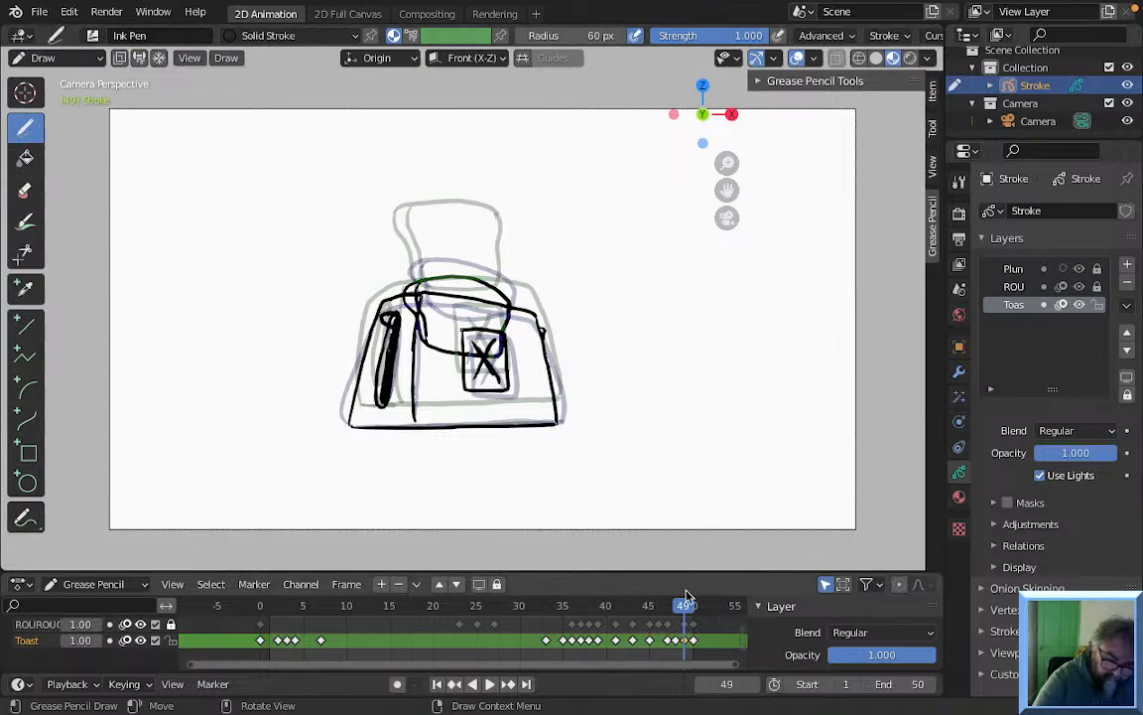
Play the animation to check the adjusted toast landing, stop playback and save the file
{"action": "key", "text": "space"}
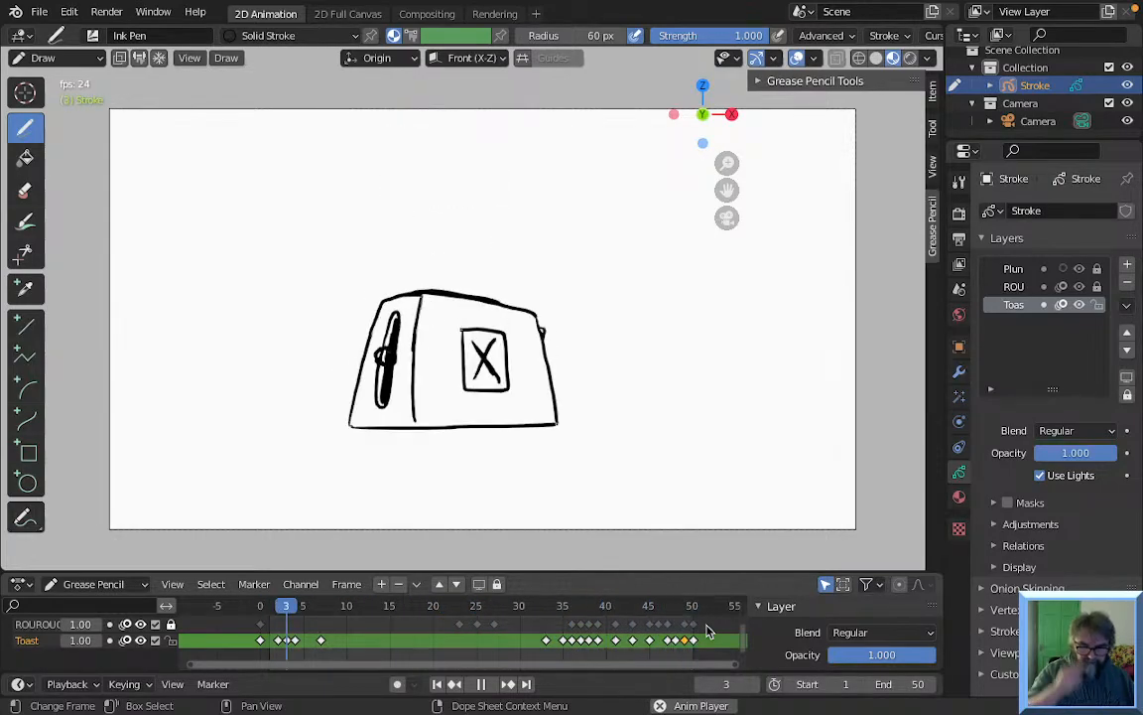
{"action": "key", "text": "space"}
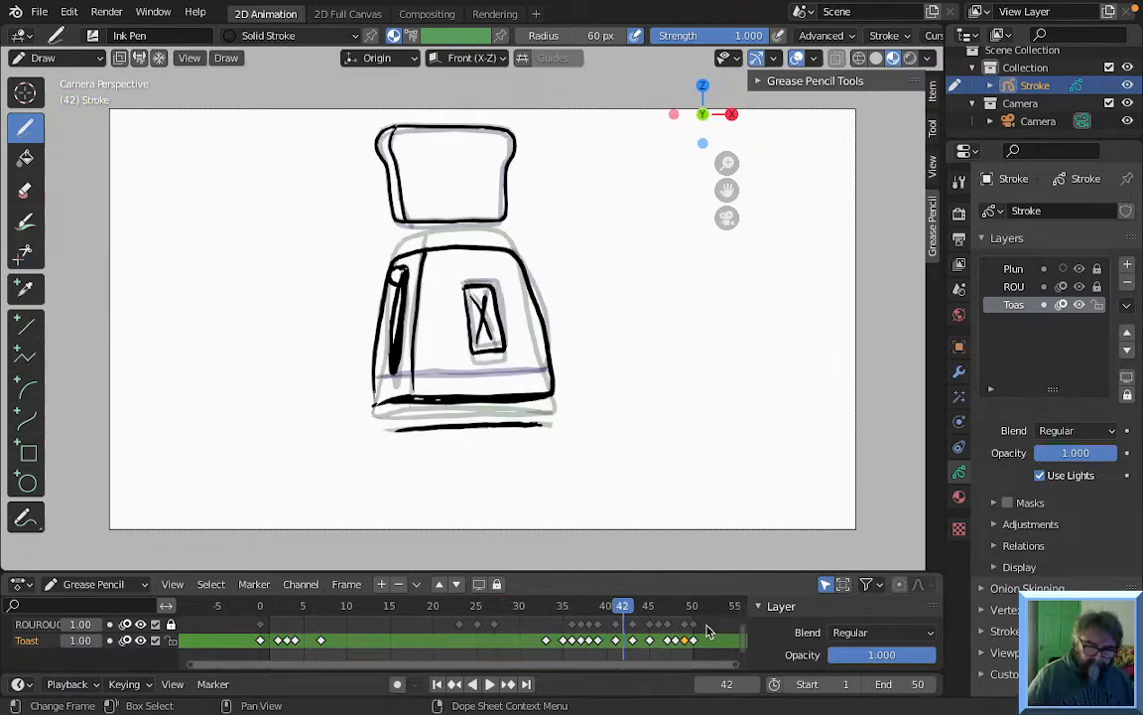
{"action": "key", "text": "ctrl+s"}
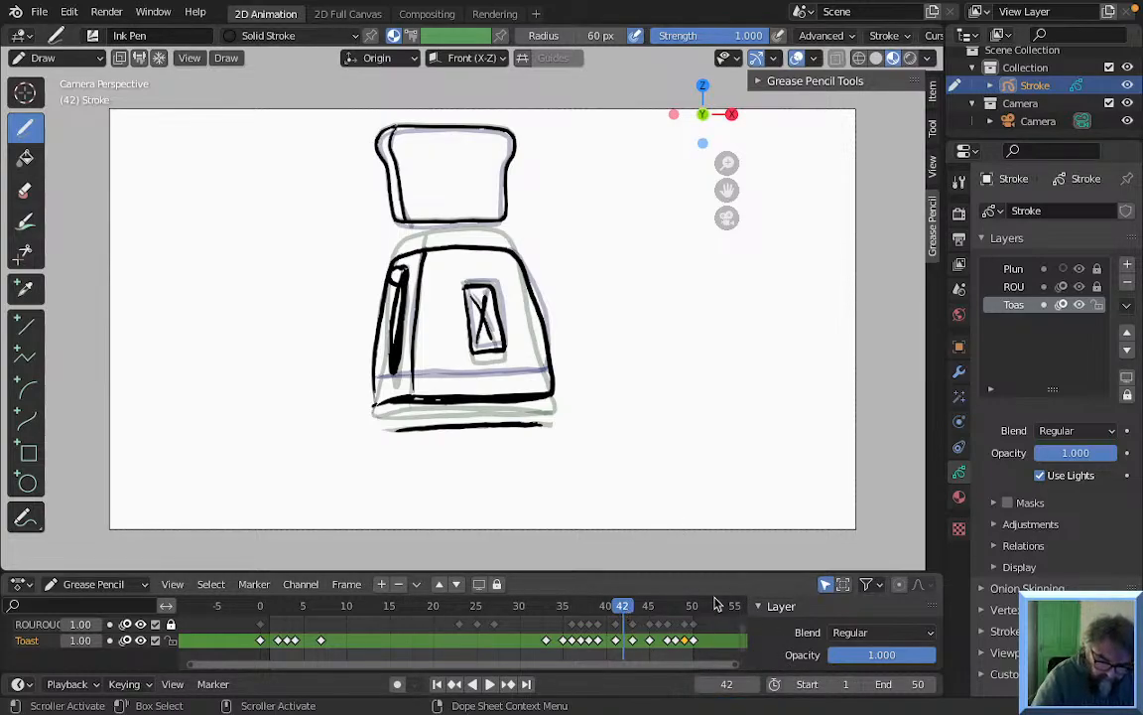
Rename the rough toaster layer as Toaster
{"action": "left_click", "coordinate": [1017, 288]}
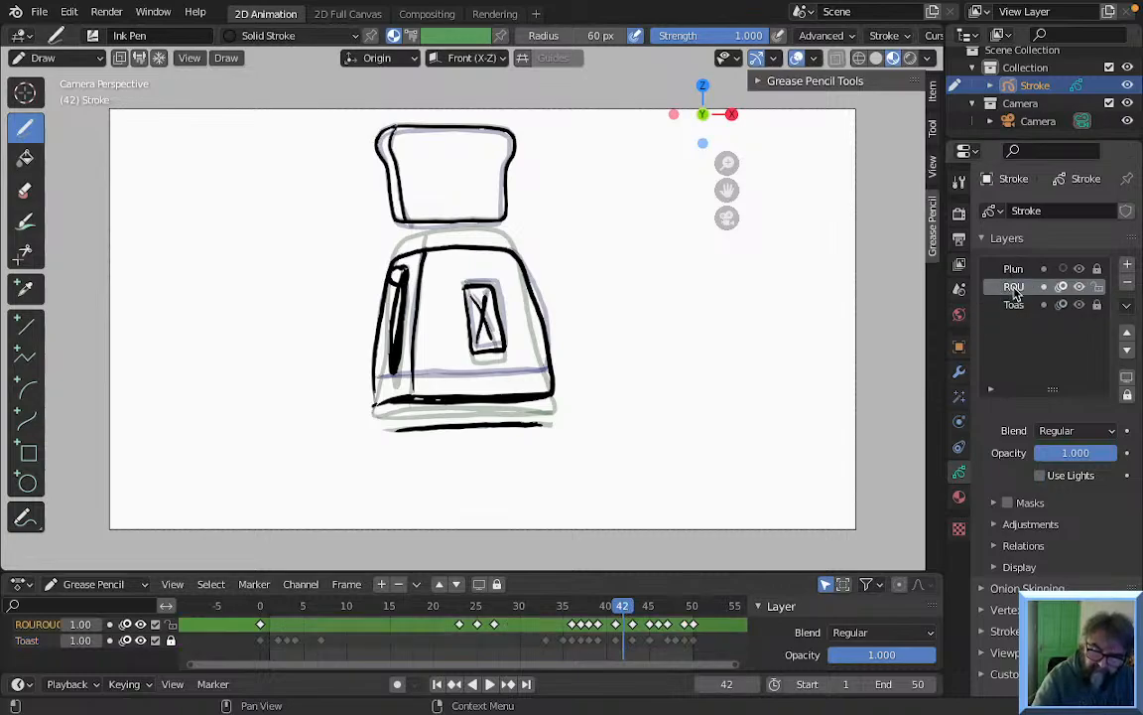
{"action": "double_click", "coordinate": [1014, 286]}
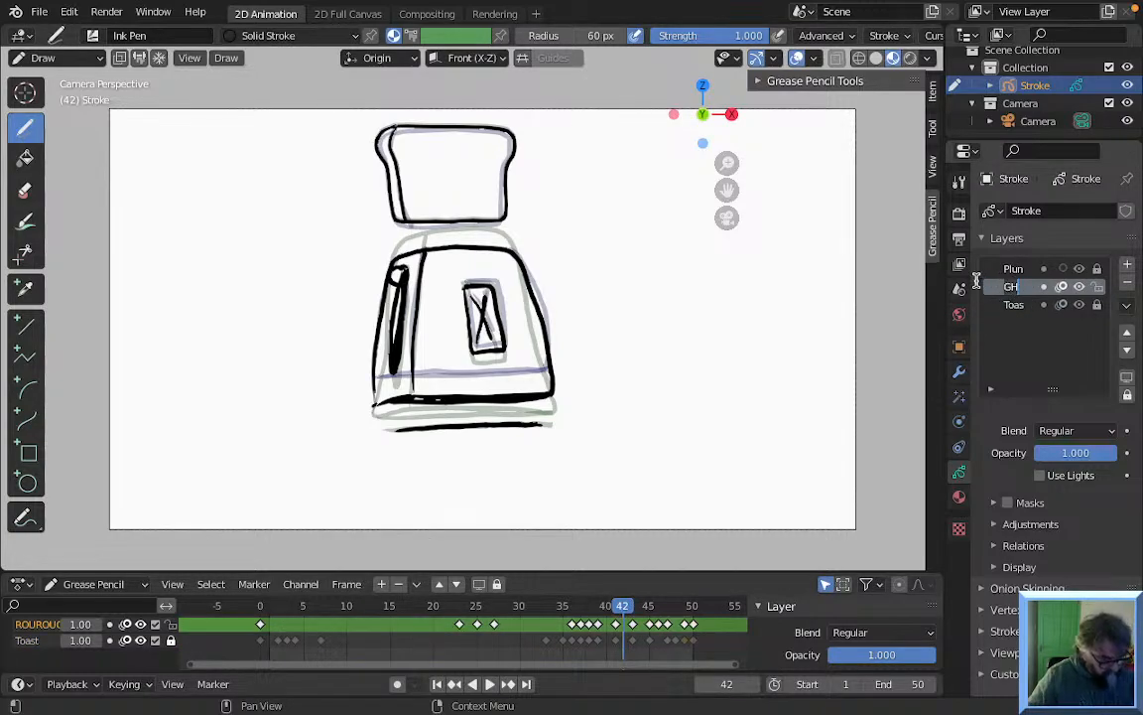
{"action": "type", "text": "Toa"}
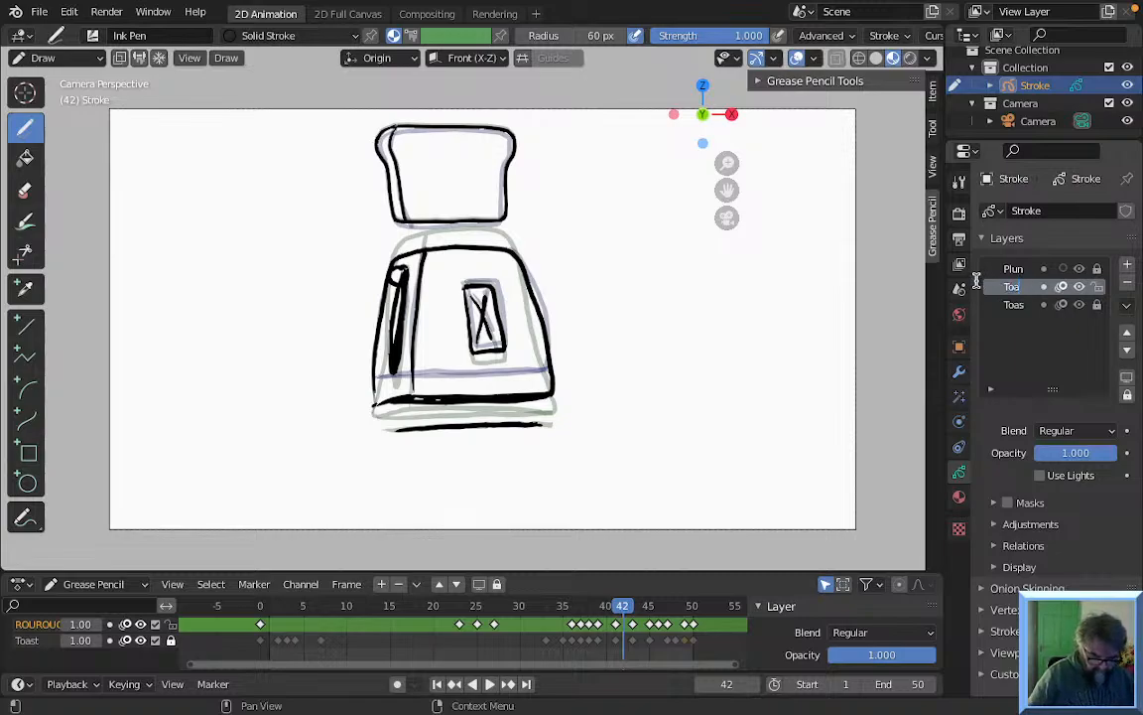
{"action": "key", "text": "Return"}
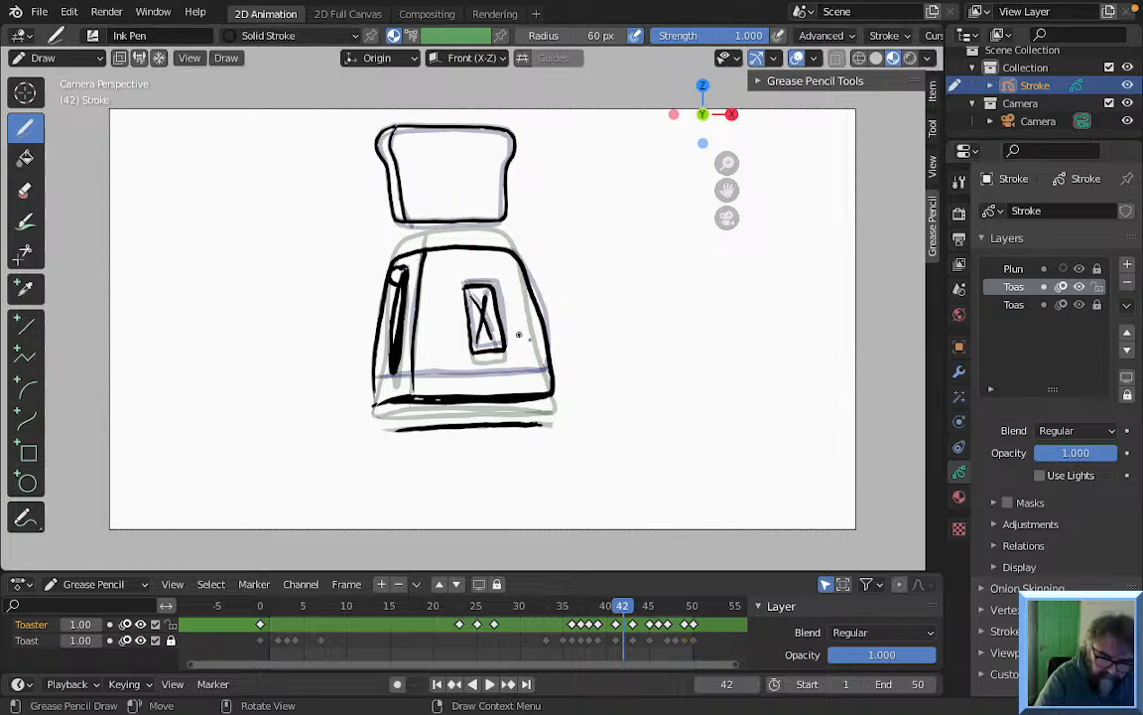
Go to frame 0 and hide the Plunger and Toast layers so only the toaster drawing shows
{"action": "left_click", "coordinate": [261, 599]}
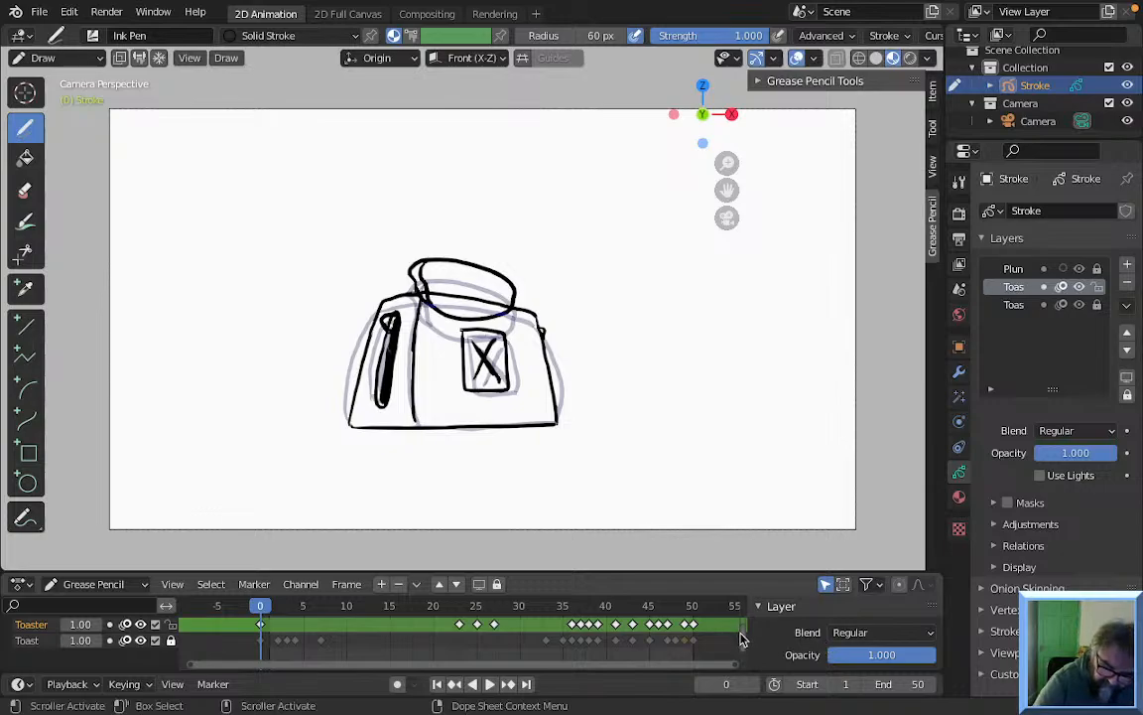
{"action": "scroll", "coordinate": [743, 645], "scroll_direction": "up", "scroll_amount": 2}
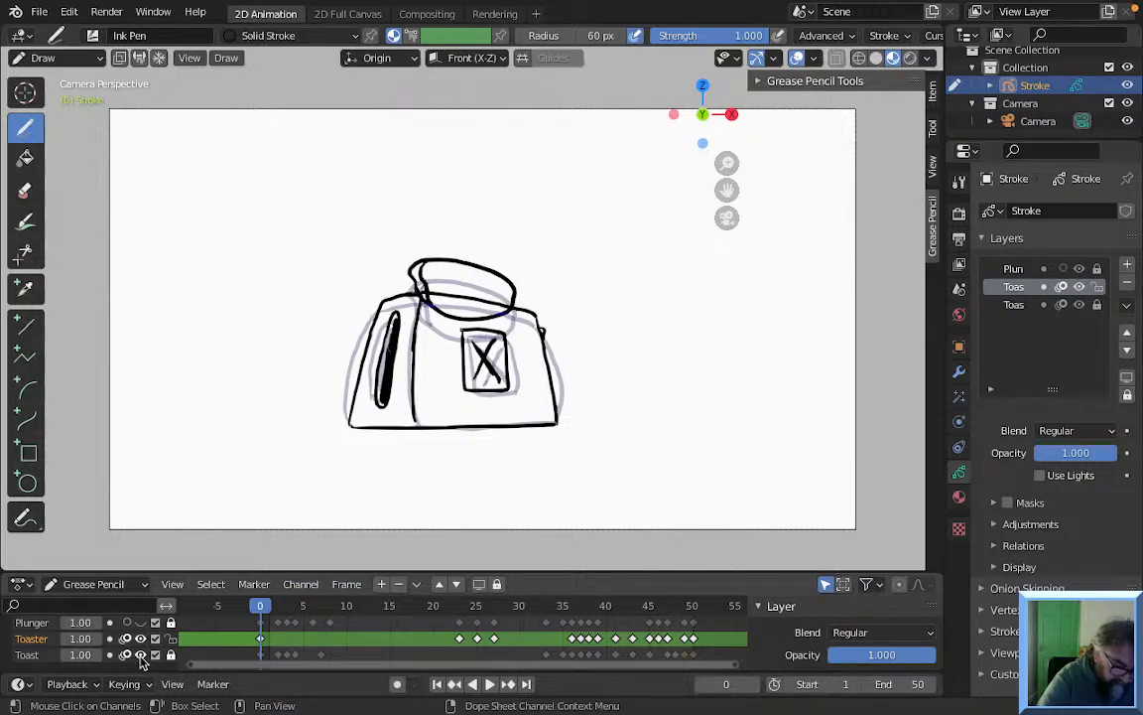
{"action": "left_click", "coordinate": [140, 655]}
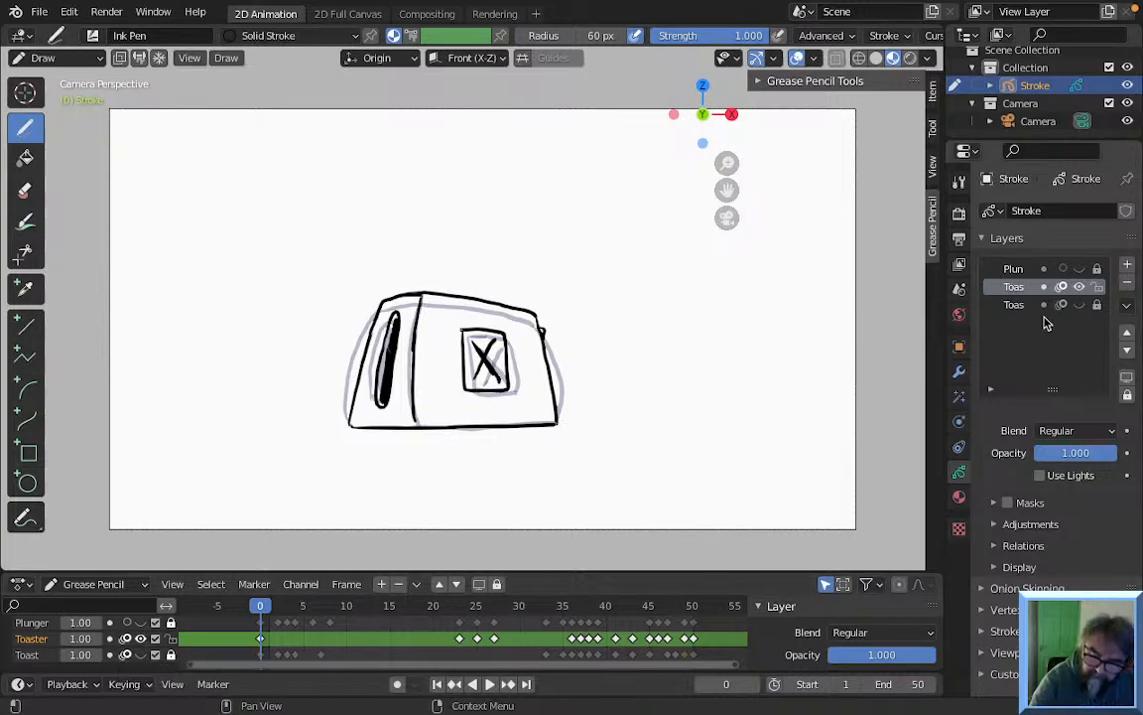
Add a layer for the toaster's colour directly below the Toaster layer, name it accordingly and enable its onion skinning
{"action": "left_click", "coordinate": [1128, 266]}
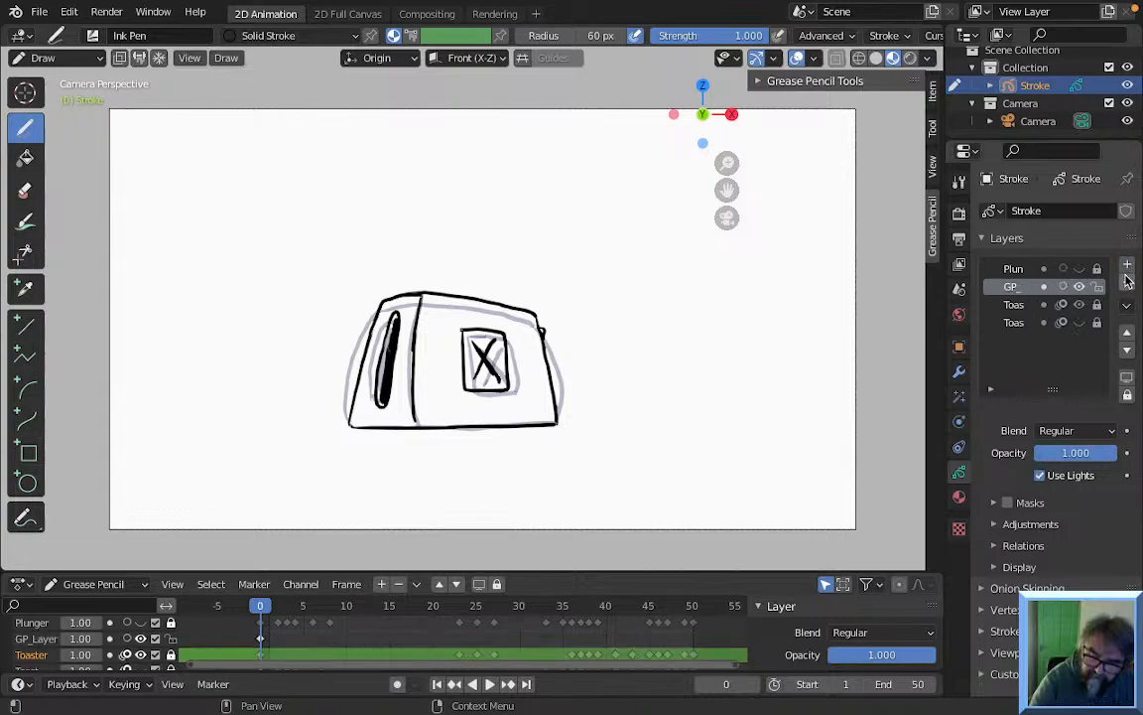
{"action": "left_click", "coordinate": [1127, 351]}
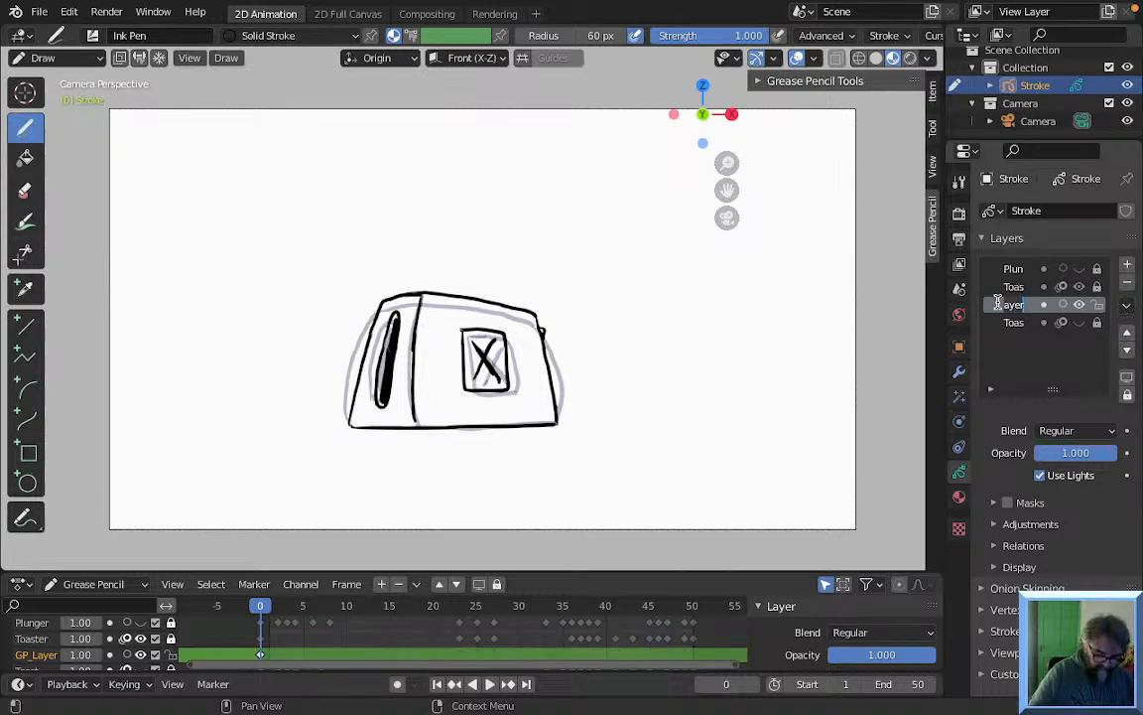
{"action": "type", "text": "T"}
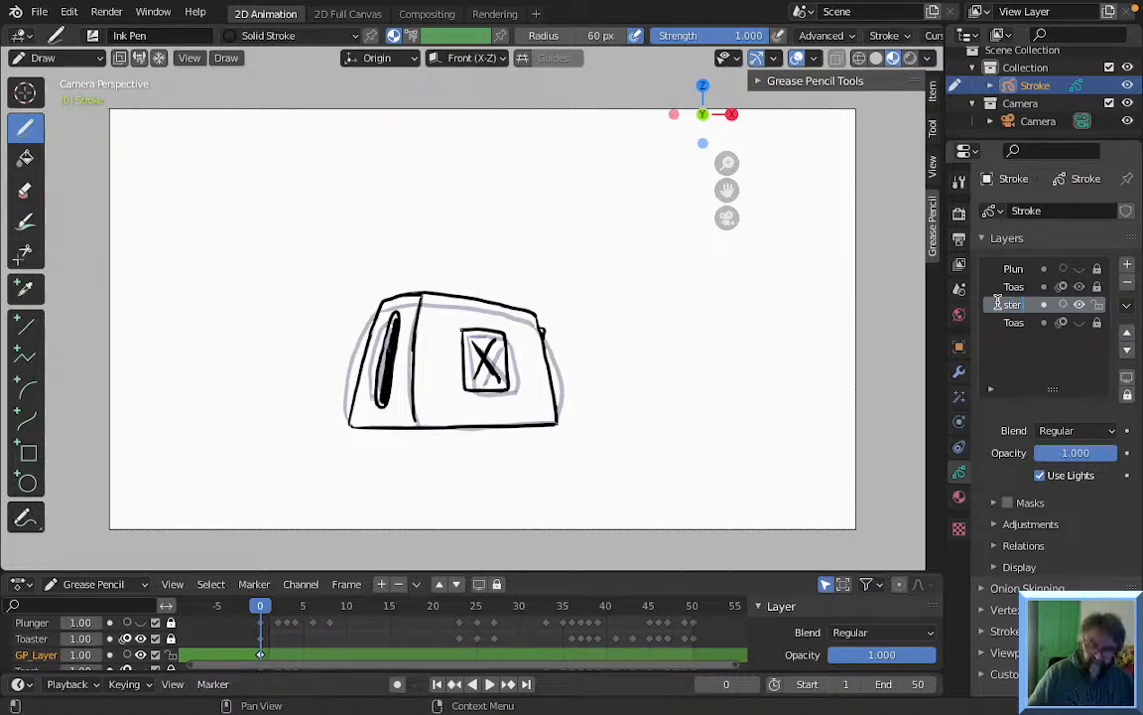
{"action": "key", "text": "Return"}
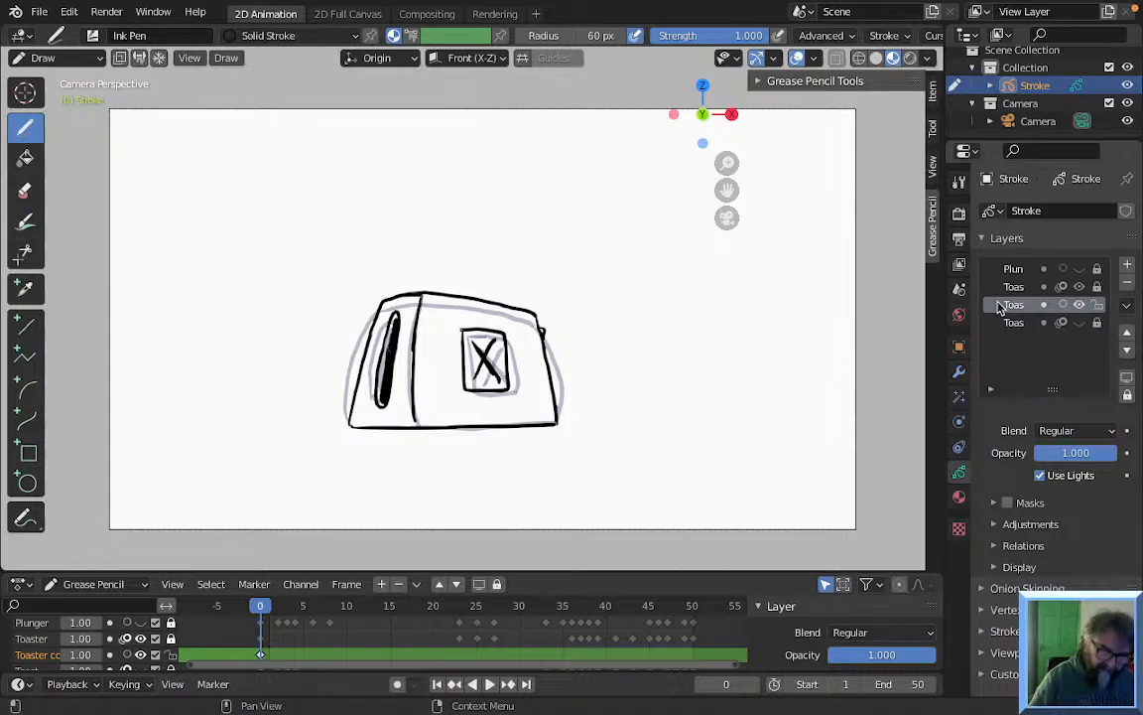
{"action": "left_click", "coordinate": [1063, 304]}
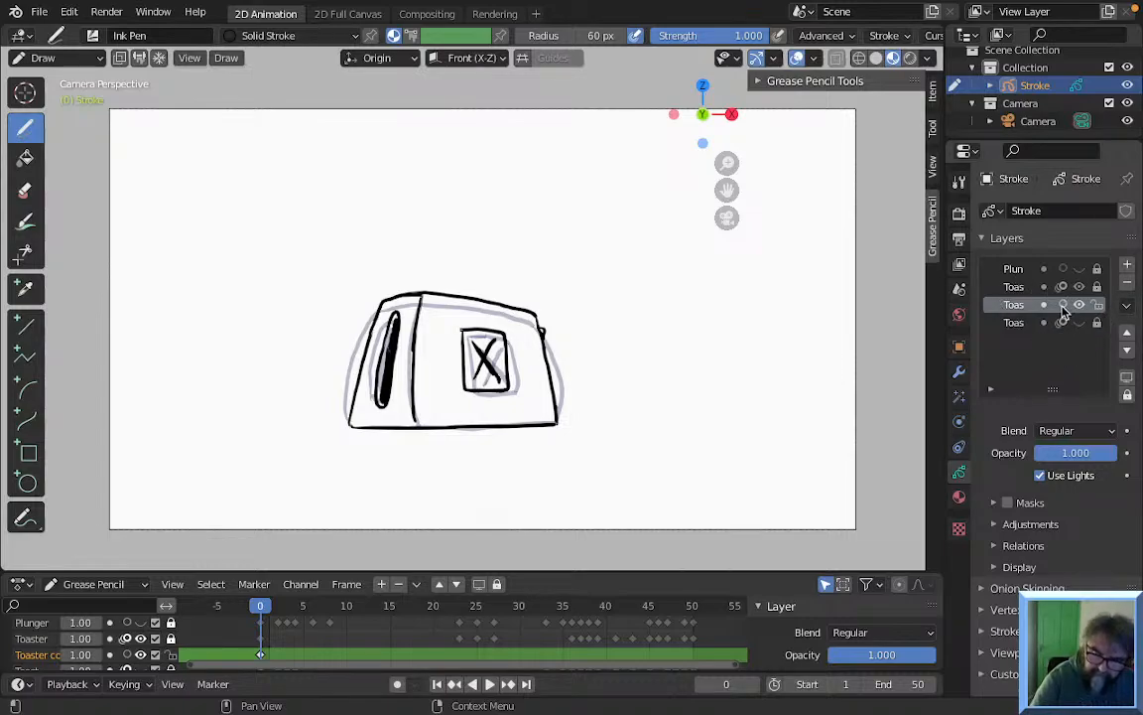
{"action": "left_click", "coordinate": [1064, 304]}
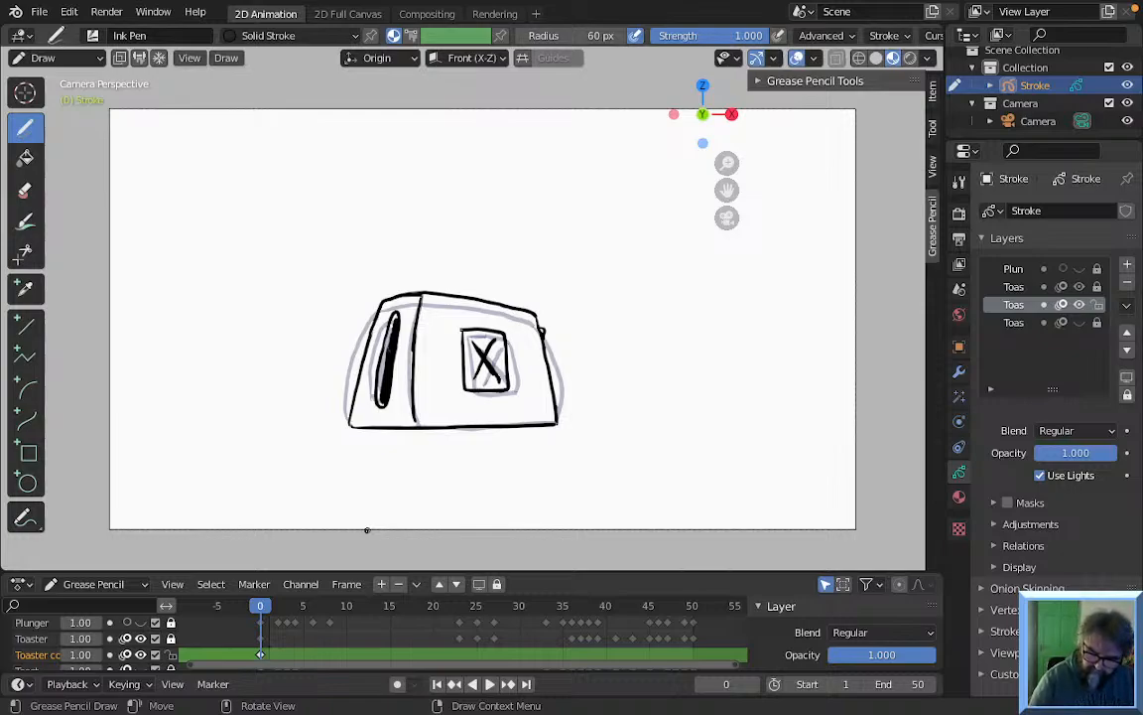
Add a new material to the Grease Pencil object and name it Body
{"action": "left_click", "coordinate": [959, 499]}
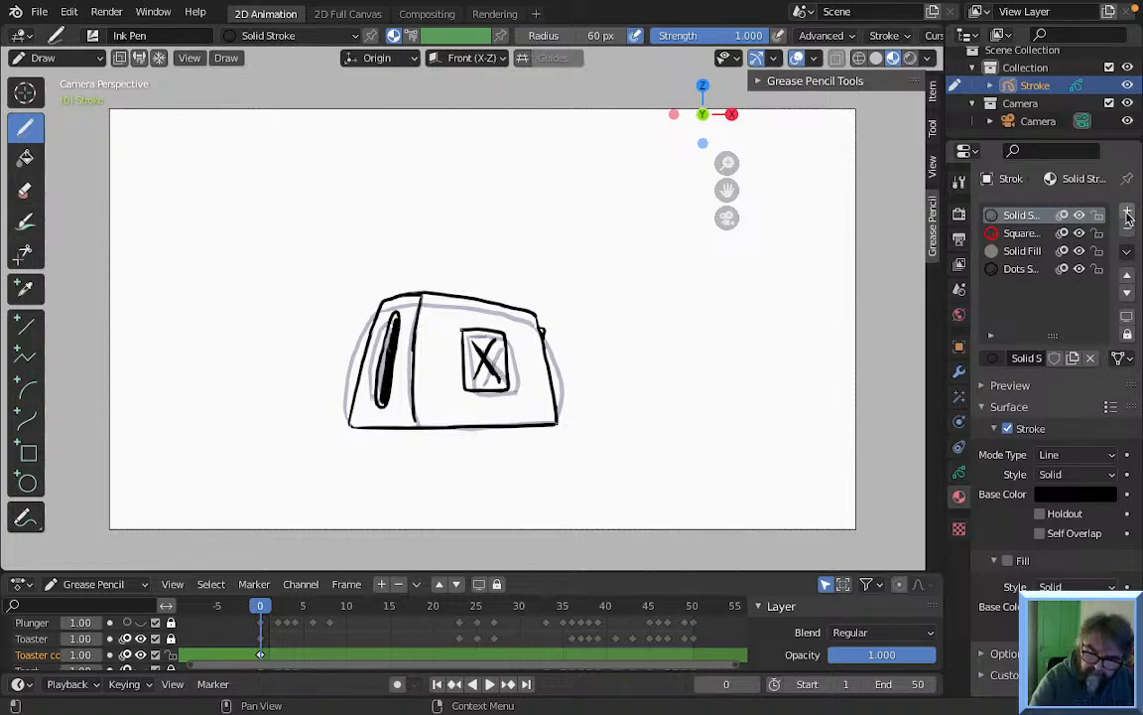
{"action": "left_click", "coordinate": [1128, 212]}
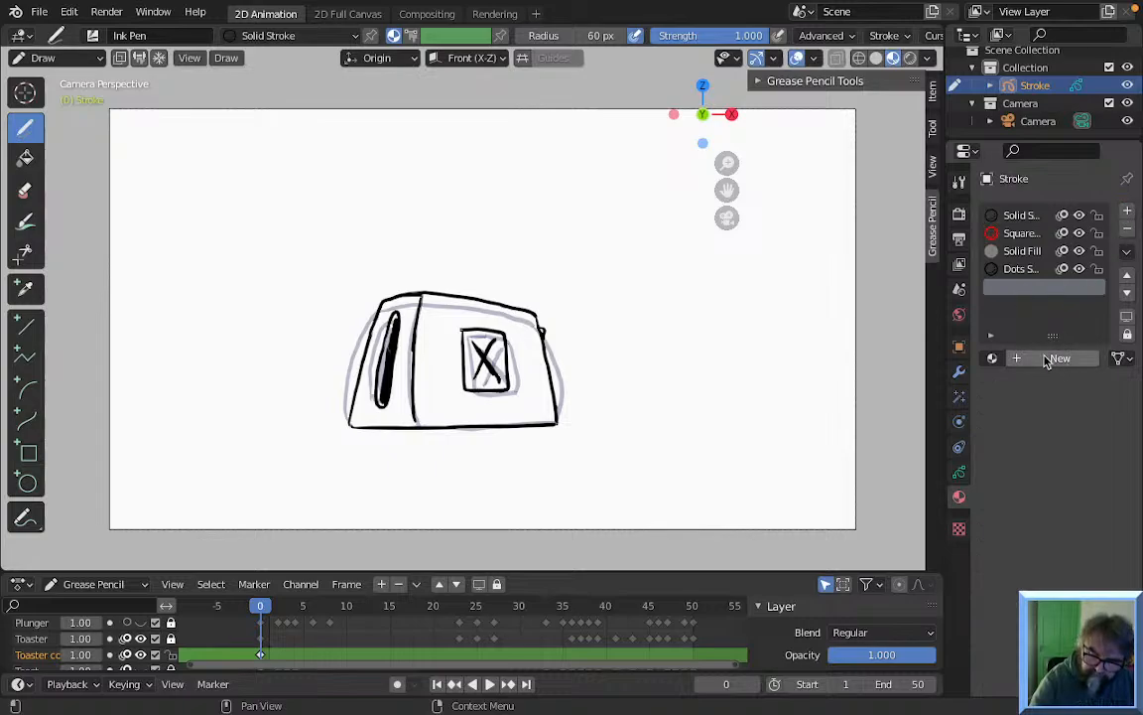
{"action": "left_click", "coordinate": [1056, 360]}
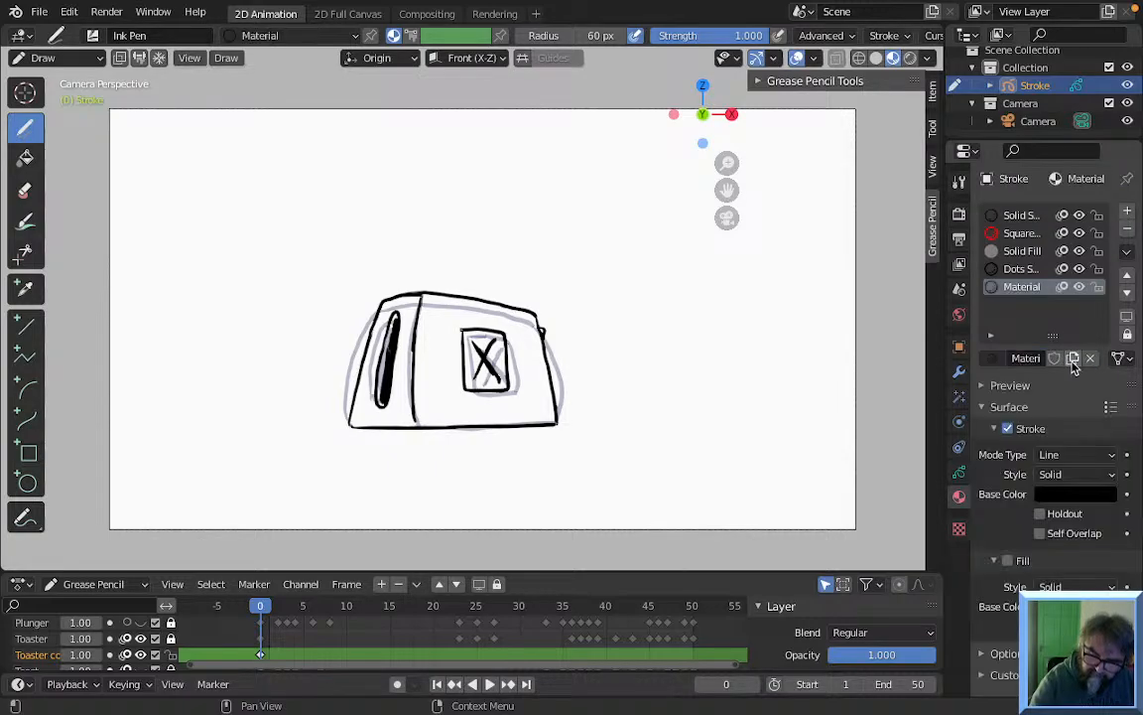
{"action": "double_click", "coordinate": [1022, 287]}
{"action": "key", "text": "BackSpace"}
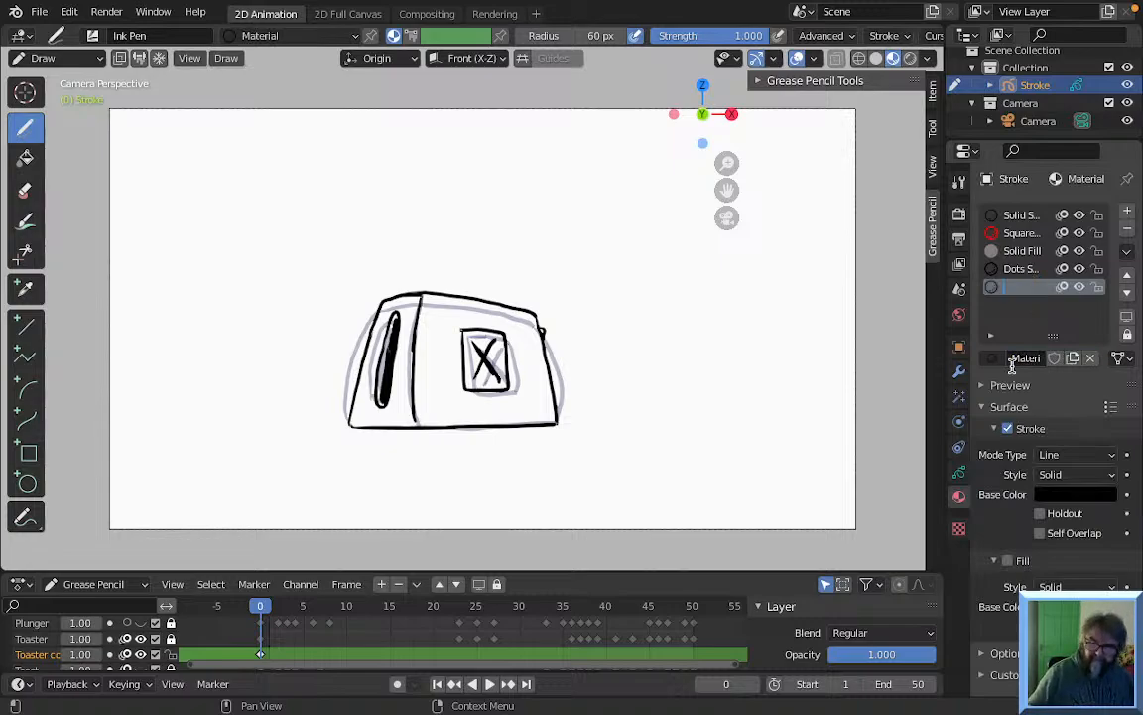
{"action": "type", "text": "T"}
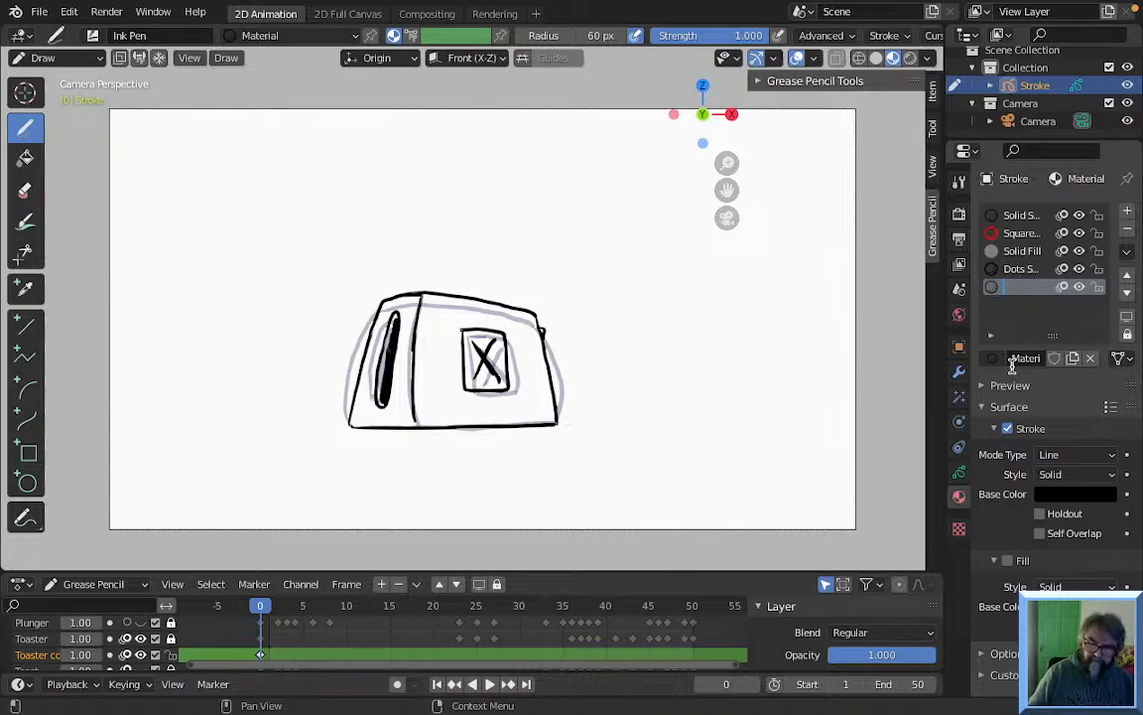
{"action": "type", "text": "Body"}
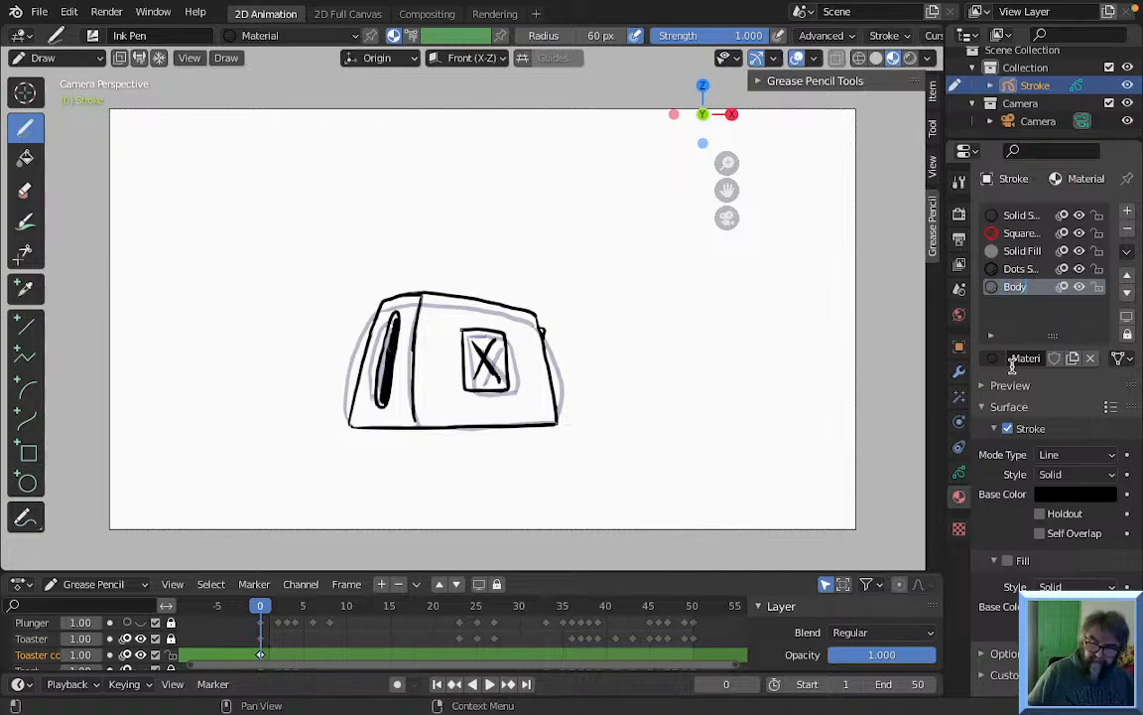
{"action": "key", "text": "Return"}
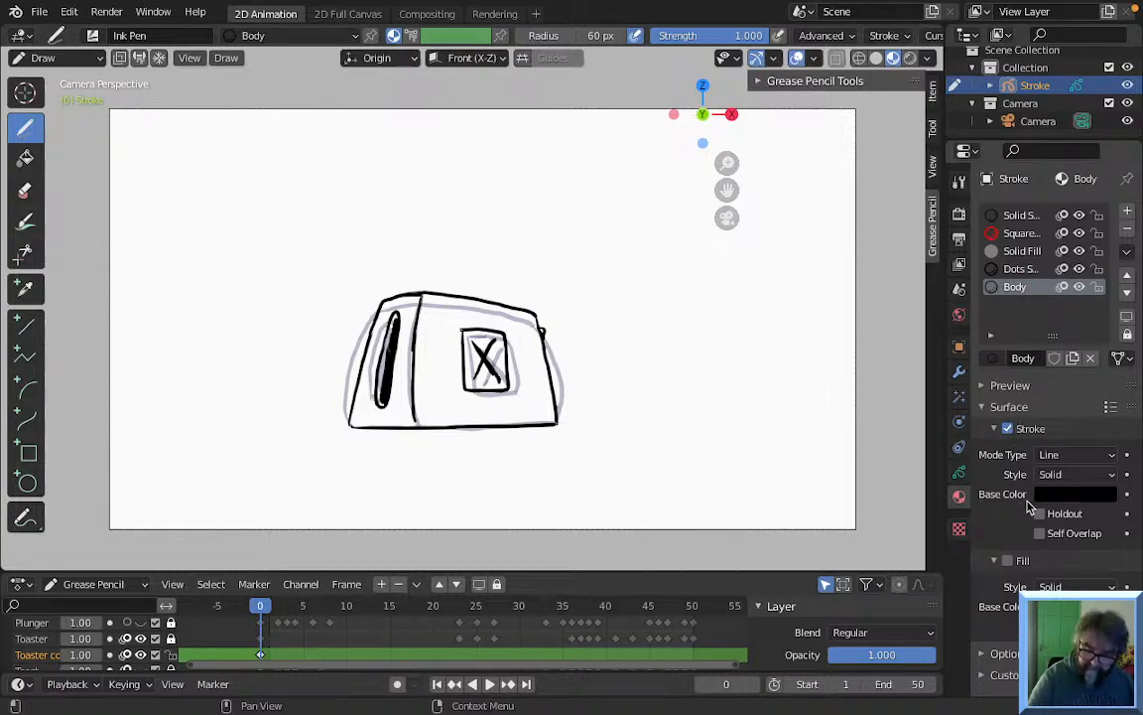
Turn off the Body material's stroke, enable its fill and set the fill colour to red with H 0.981, S 1.000, V 1.000
{"action": "left_click", "coordinate": [1007, 428]}
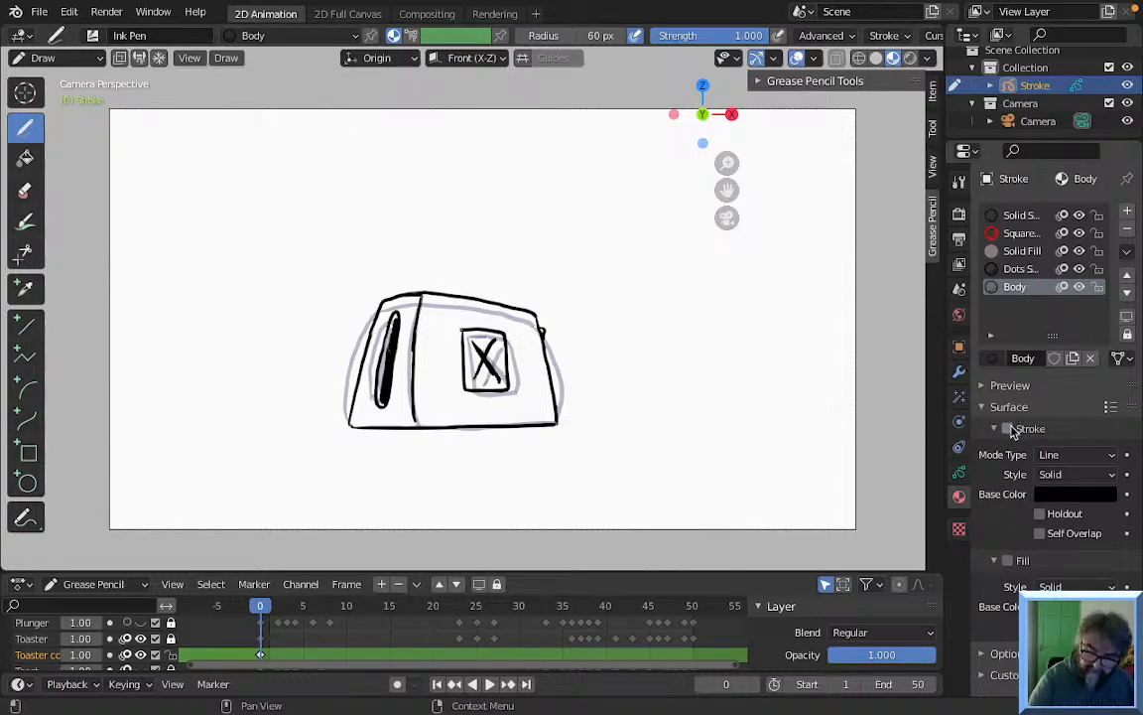
{"action": "left_click", "coordinate": [1008, 560]}
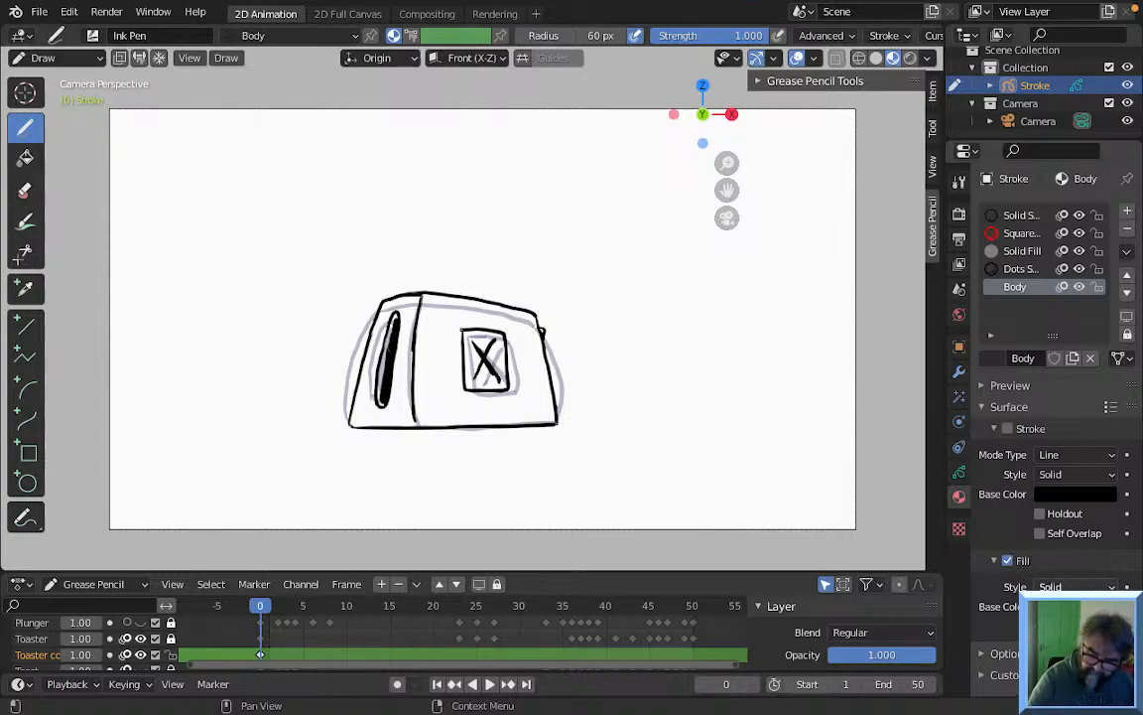
{"action": "left_click", "coordinate": [1075, 607]}
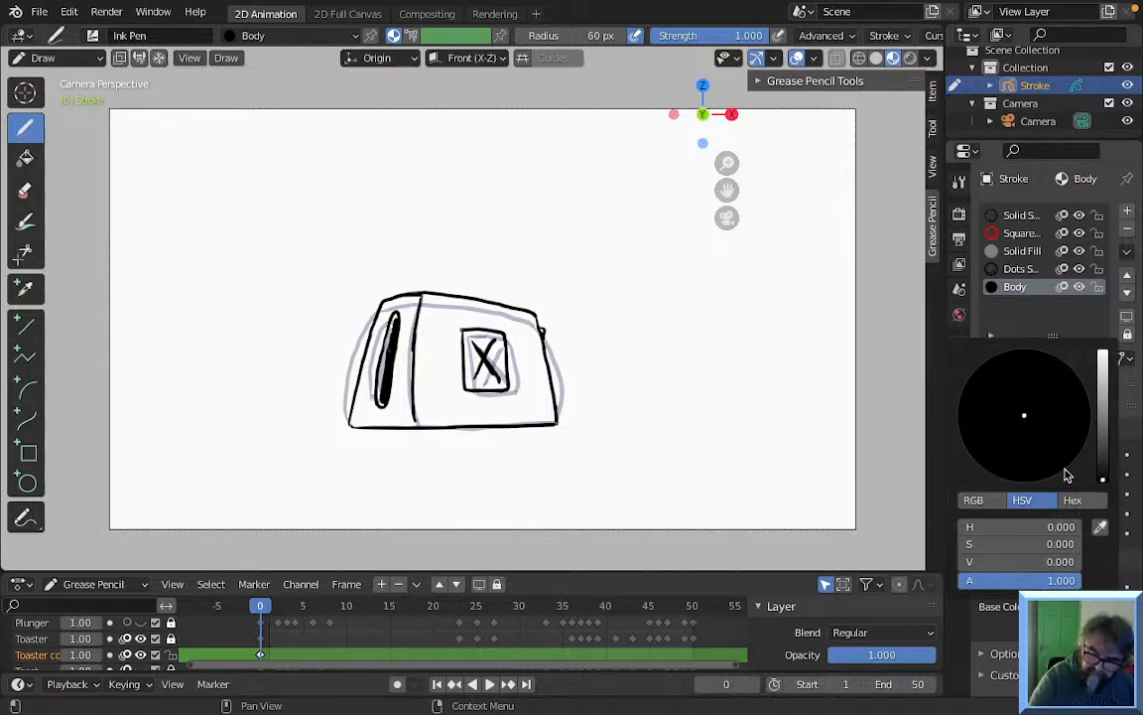
{"action": "left_click_drag", "start_coordinate": [1108, 470], "coordinate": [1112, 354]}
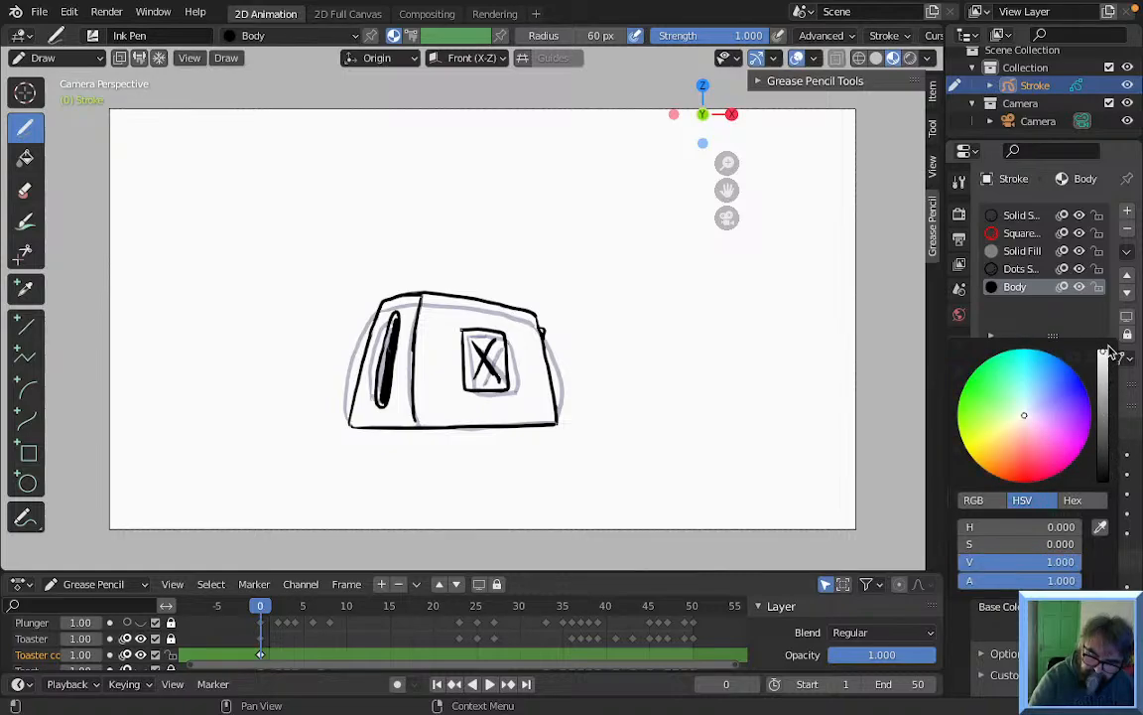
{"action": "left_click", "coordinate": [1032, 480]}
{"action": "left_click_drag", "start_coordinate": [1030, 478], "coordinate": [1032, 483]}
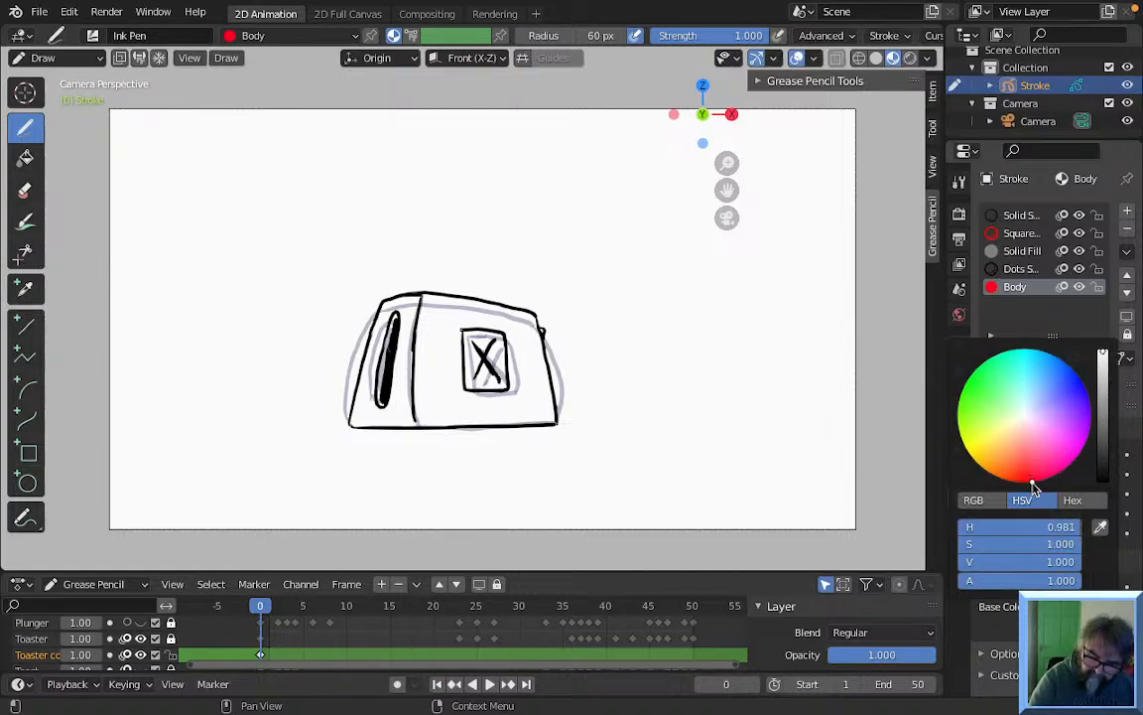
Darken the Body material's red fill slightly, and add a new material named Side
{"action": "left_click_drag", "start_coordinate": [1109, 385], "coordinate": [1110, 394]}
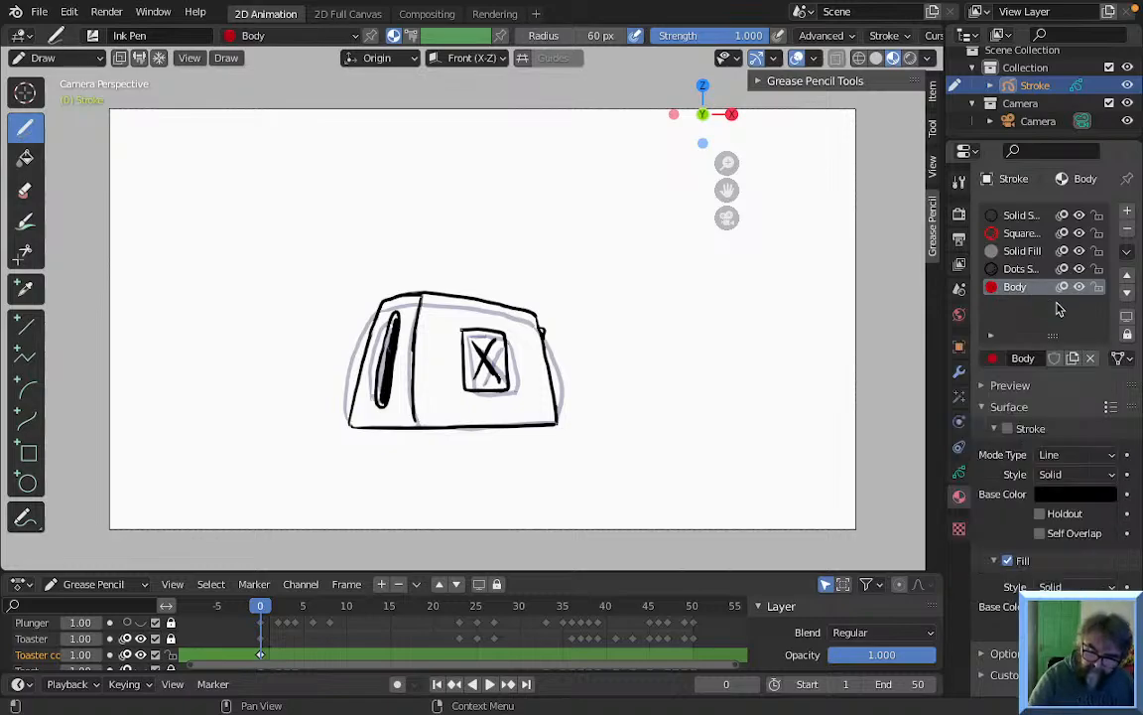
{"action": "left_click", "coordinate": [1128, 214]}
{"action": "left_click", "coordinate": [1058, 360]}
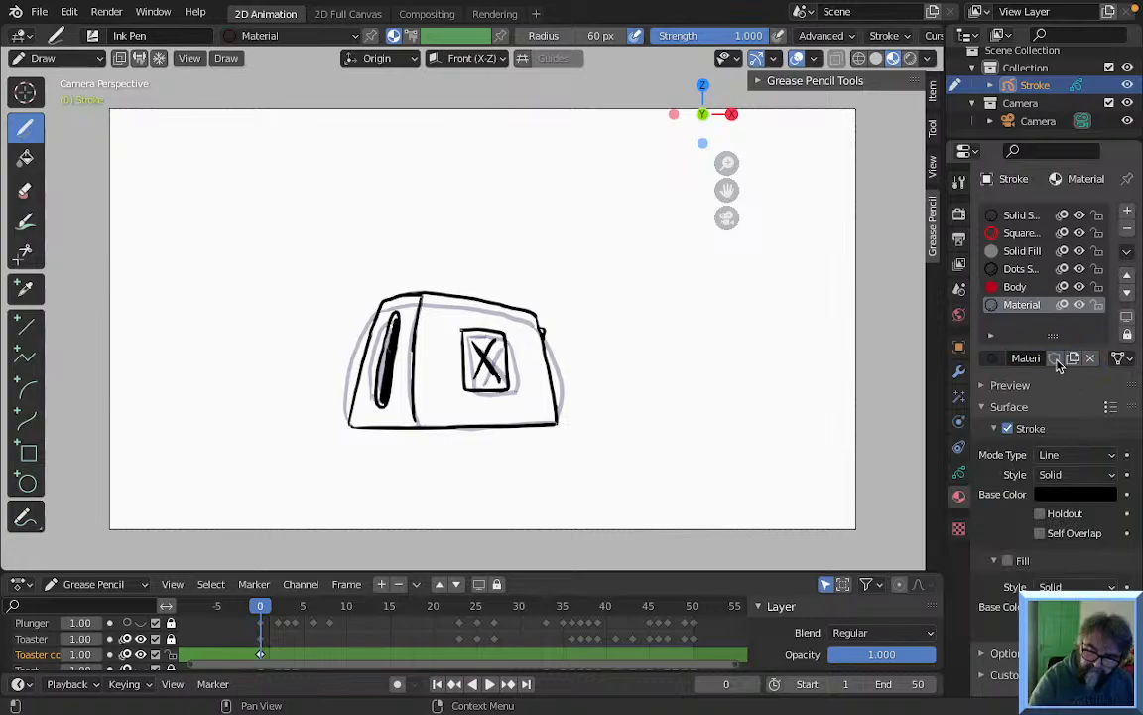
{"action": "double_click", "coordinate": [1022, 305]}
{"action": "type", "text": "Side"}
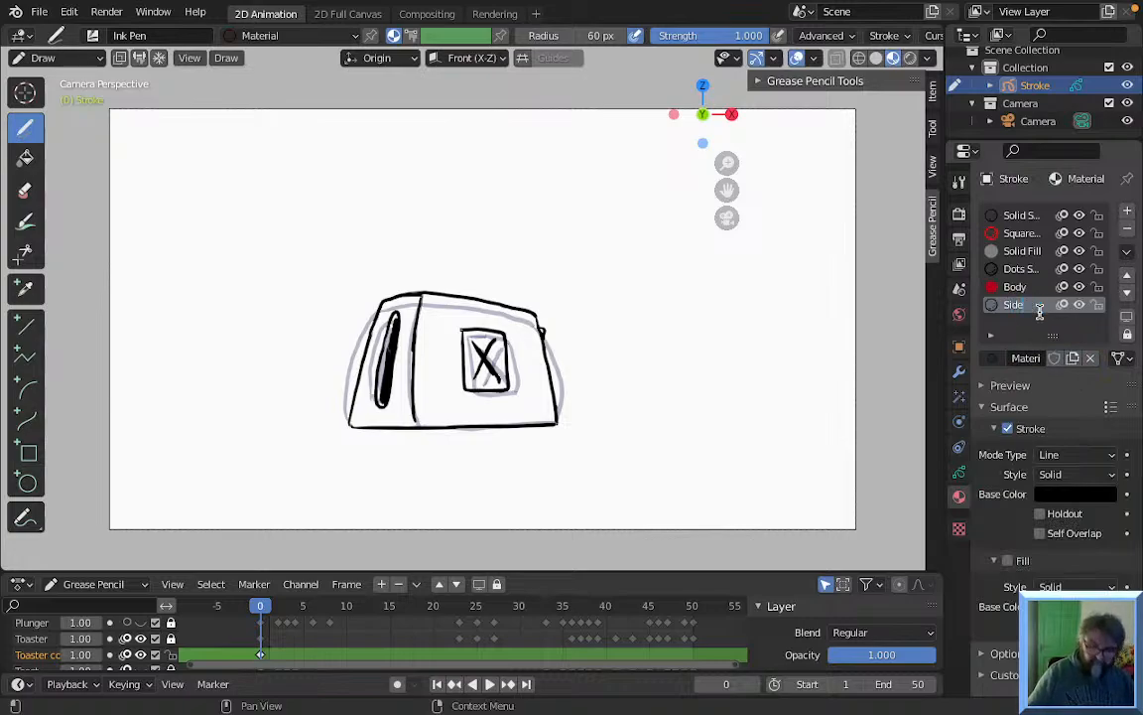
{"action": "key", "text": "Return"}
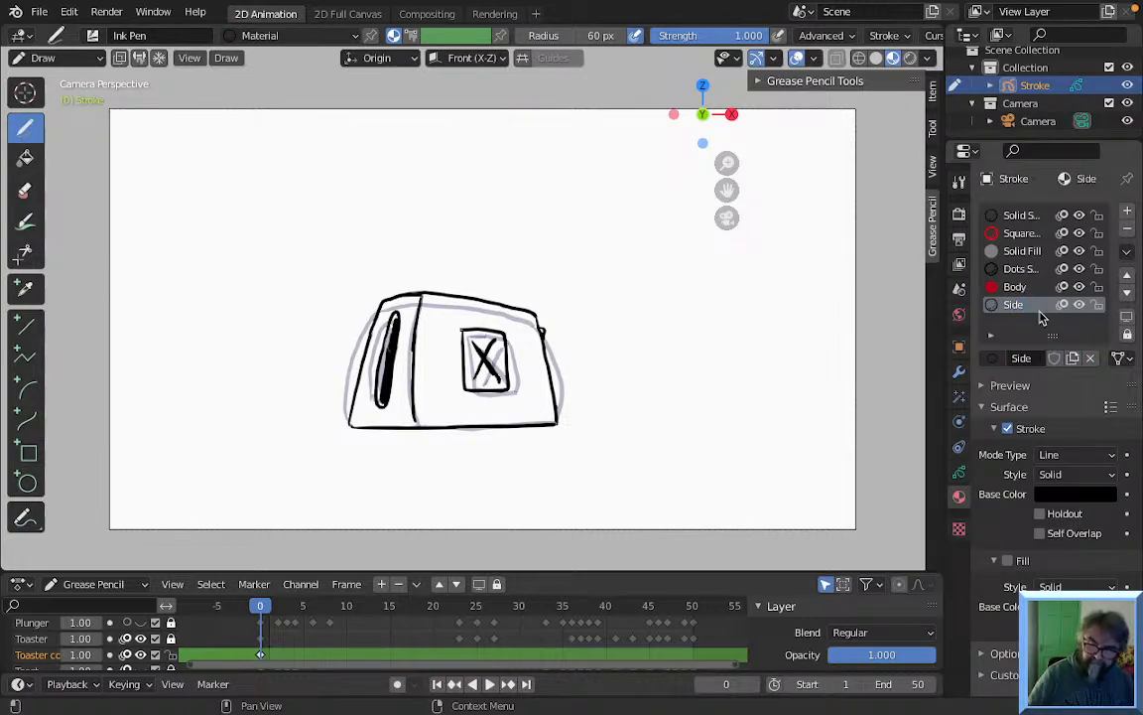
Turn off the Side material's stroke, enable its fill and set the fill colour to a warm mid-grey with H 0.114 and S 0.142
{"action": "left_click", "coordinate": [1007, 428]}
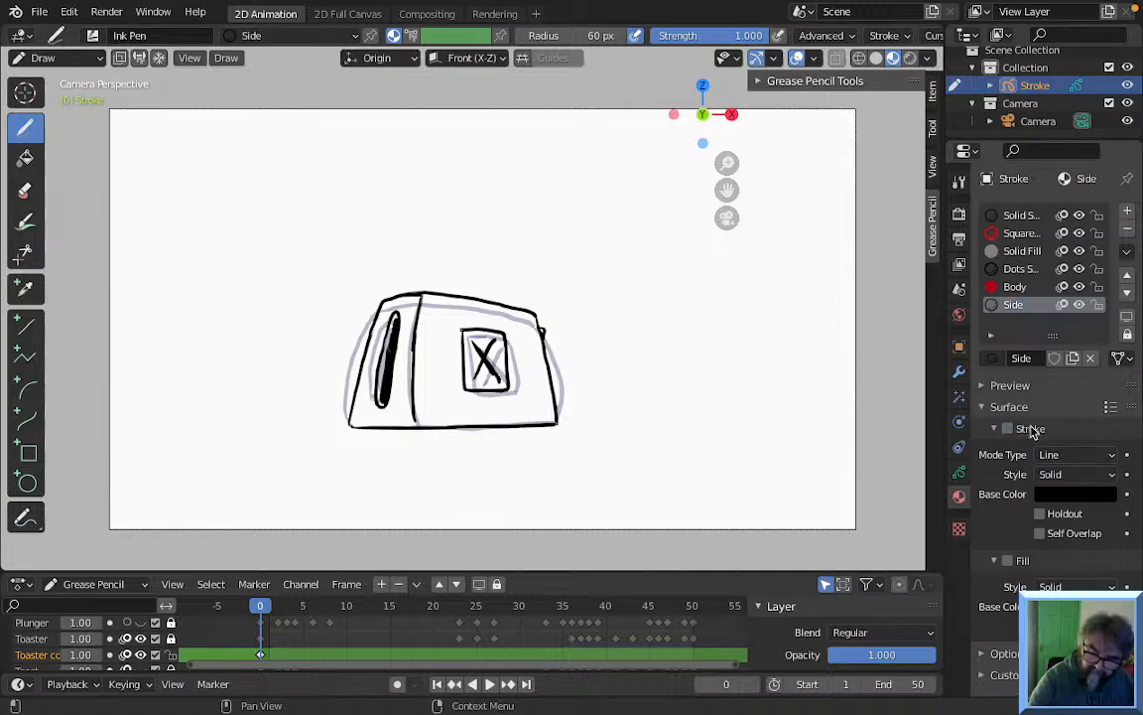
{"action": "left_click", "coordinate": [1008, 562]}
{"action": "left_click", "coordinate": [1072, 606]}
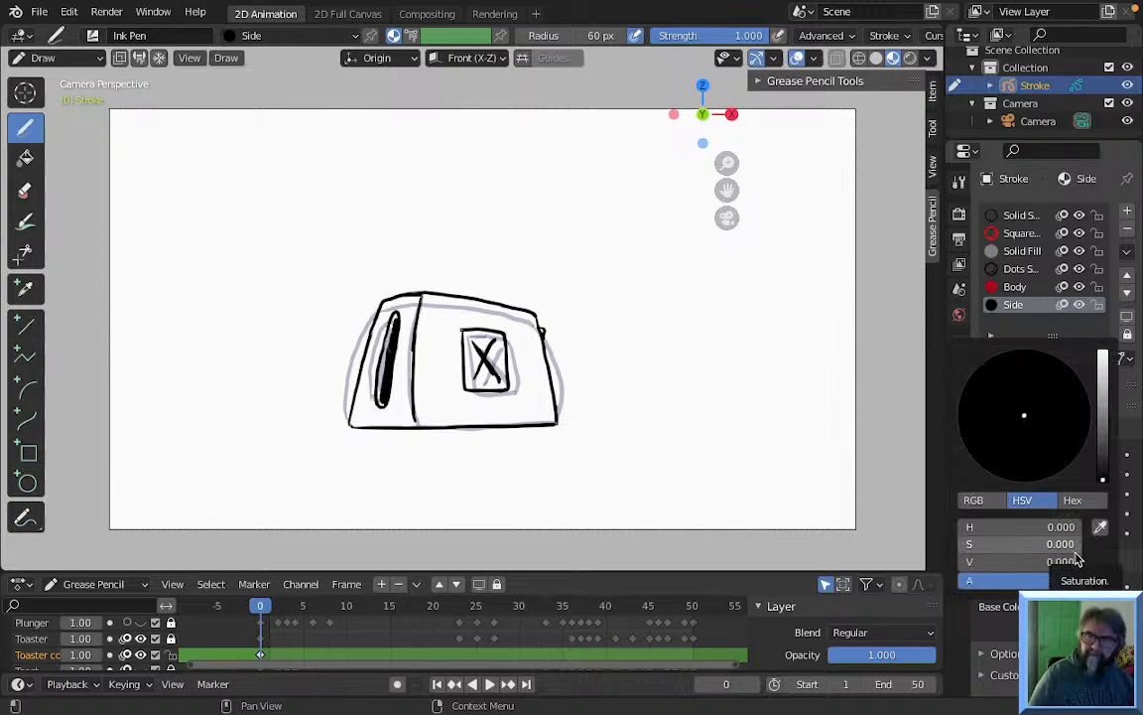
{"action": "left_click_drag", "start_coordinate": [1103, 466], "coordinate": [1104, 439]}
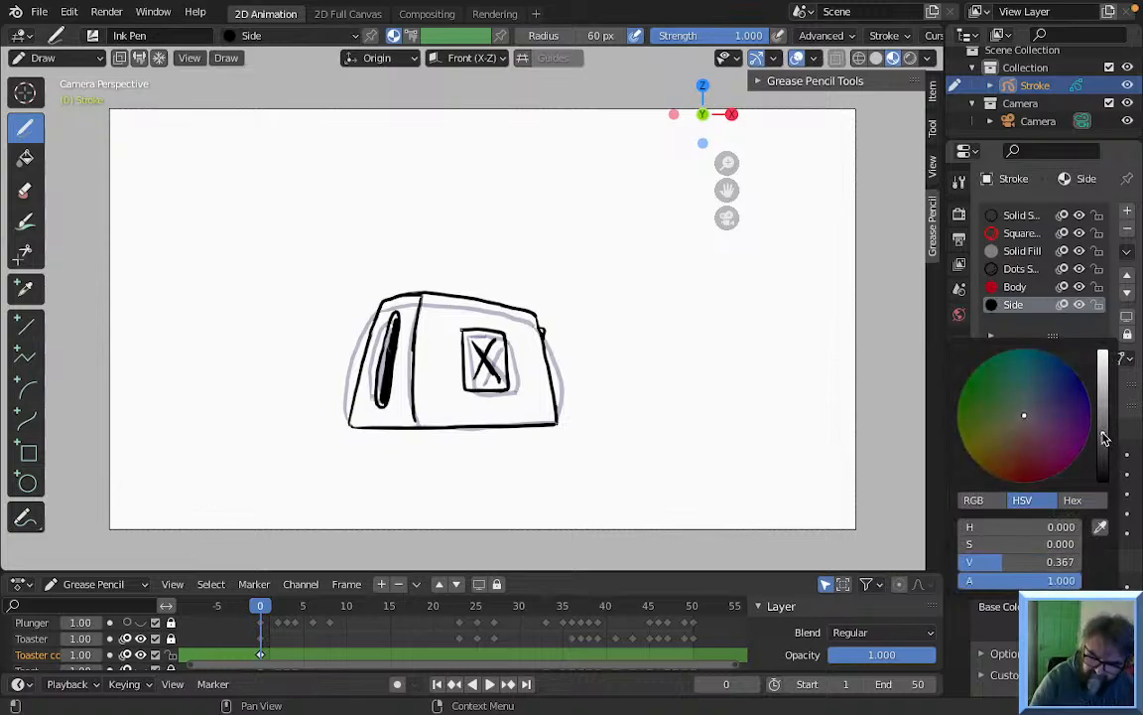
{"action": "left_click", "coordinate": [1028, 419]}
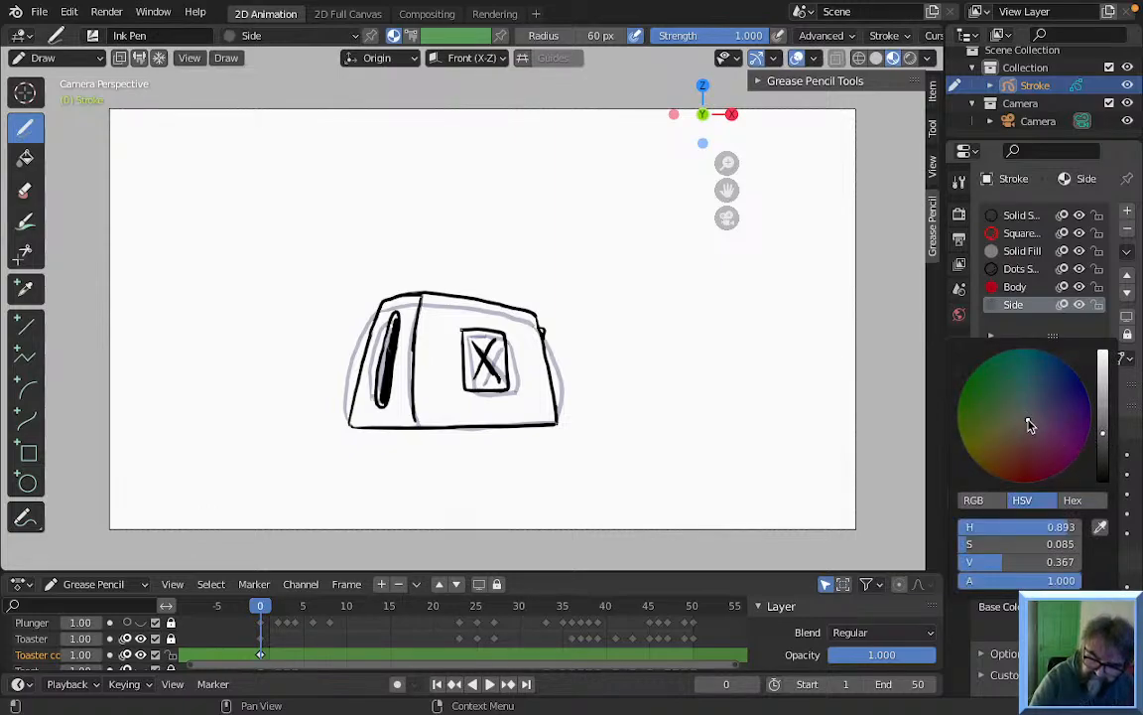
{"action": "left_click_drag", "start_coordinate": [1028, 419], "coordinate": [1020, 422]}
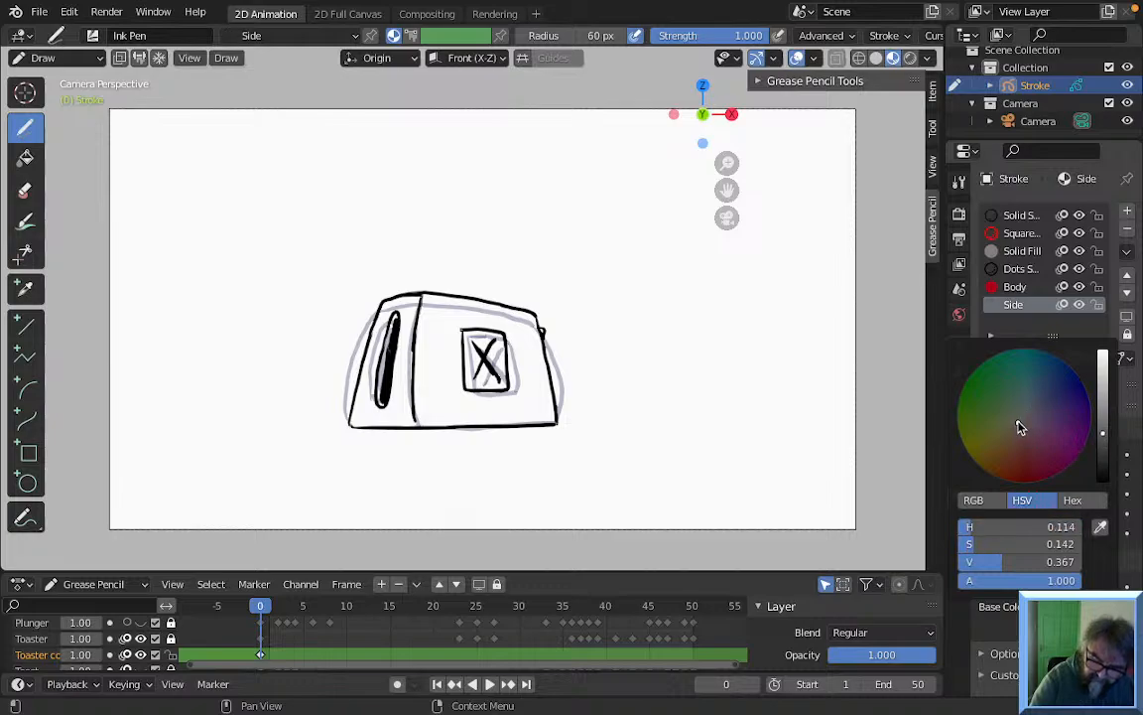
{"action": "left_click_drag", "start_coordinate": [1109, 434], "coordinate": [1104, 408]}
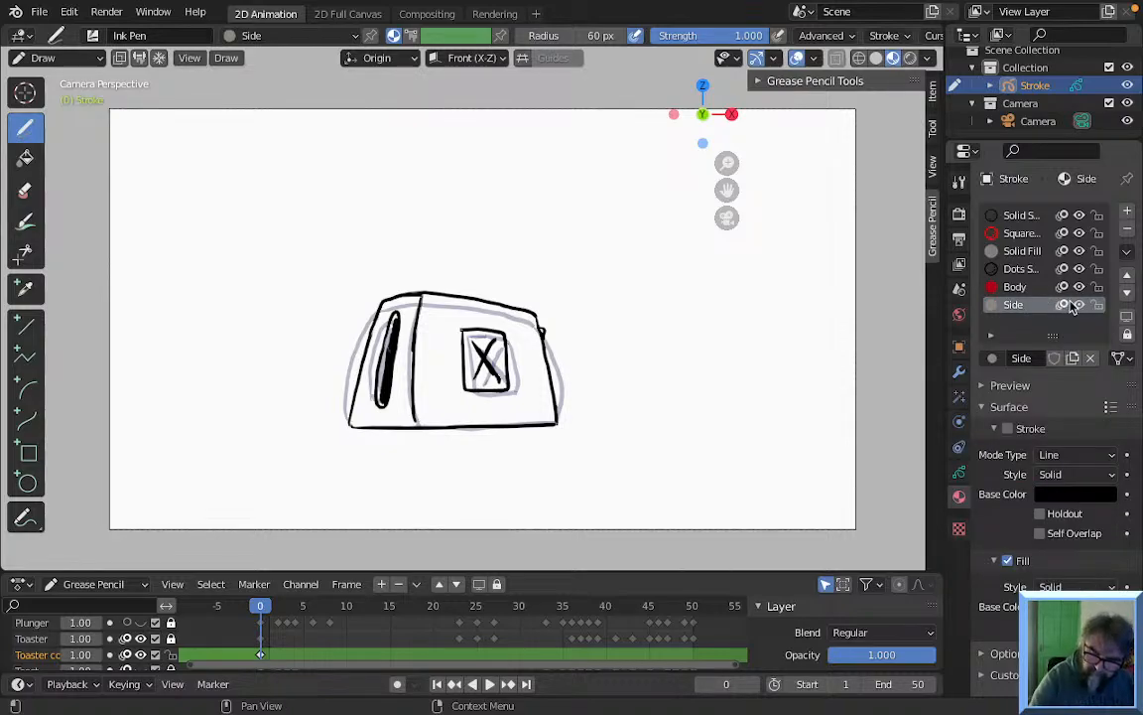
Add another material to the Grease Pencil object and name it Plunger
{"action": "left_click", "coordinate": [1128, 216]}
{"action": "left_click", "coordinate": [1032, 358]}
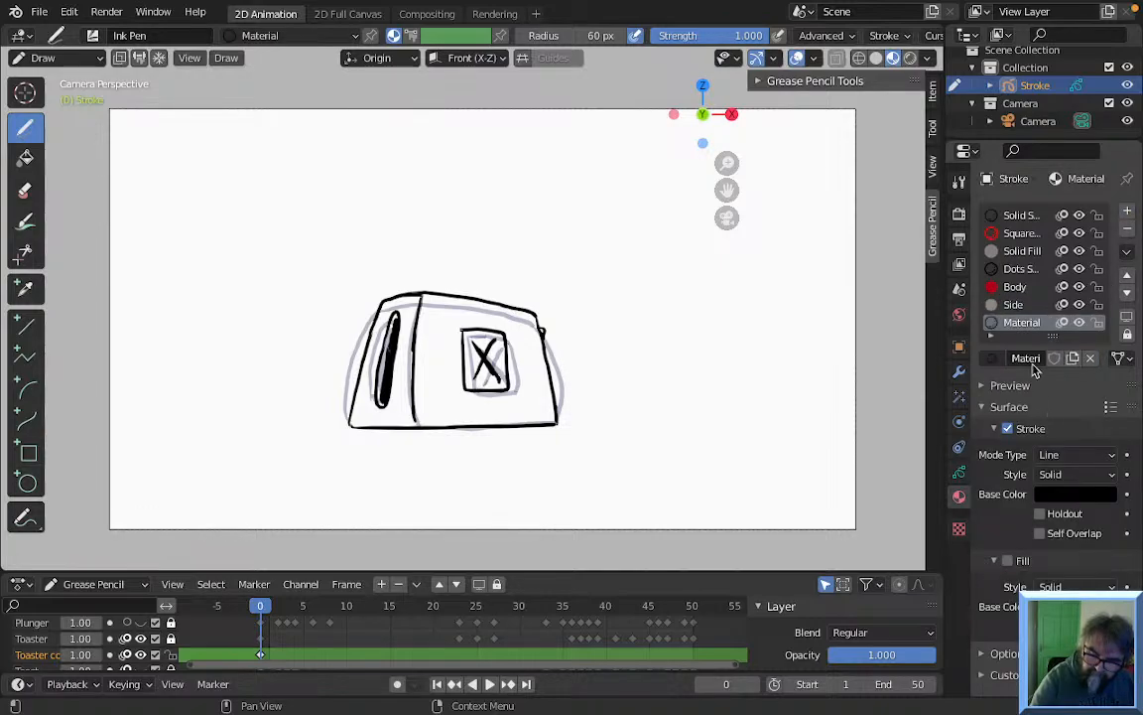
{"action": "double_click", "coordinate": [1032, 322]}
{"action": "type", "text": "Pl"}
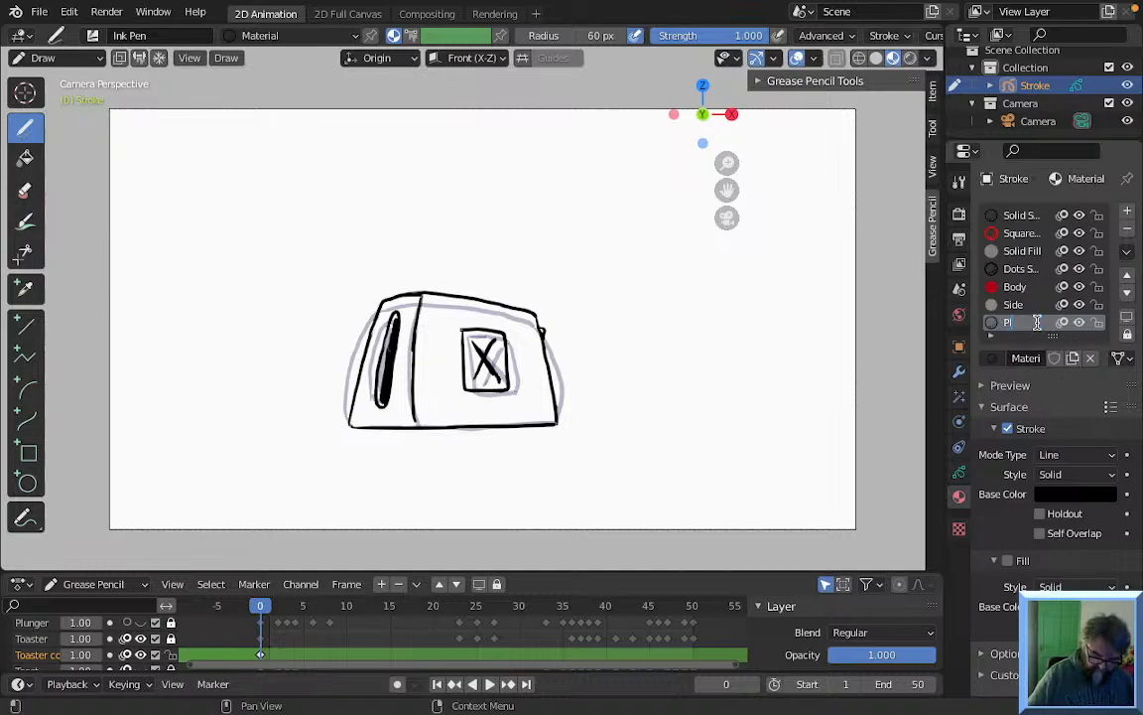
{"action": "type", "text": "unger"}
{"action": "key", "text": "Return"}
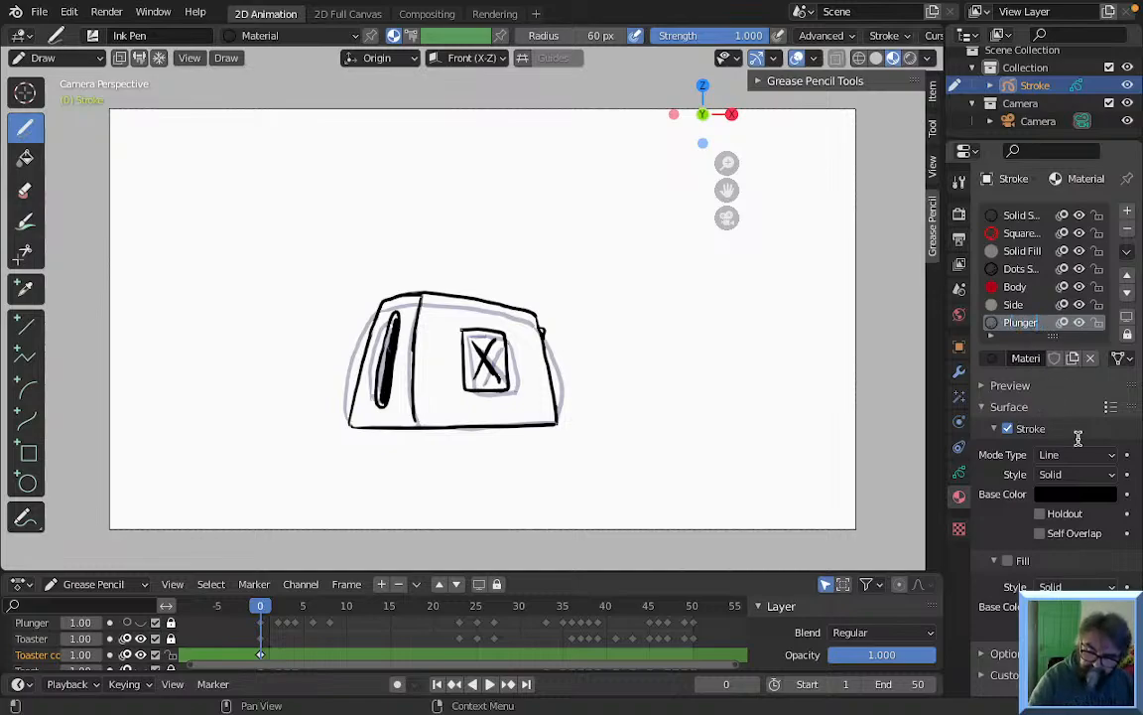
Turn off the Plunger material's stroke, enable its fill and set the fill colour to a very dark grey
{"action": "left_click", "coordinate": [1008, 428]}
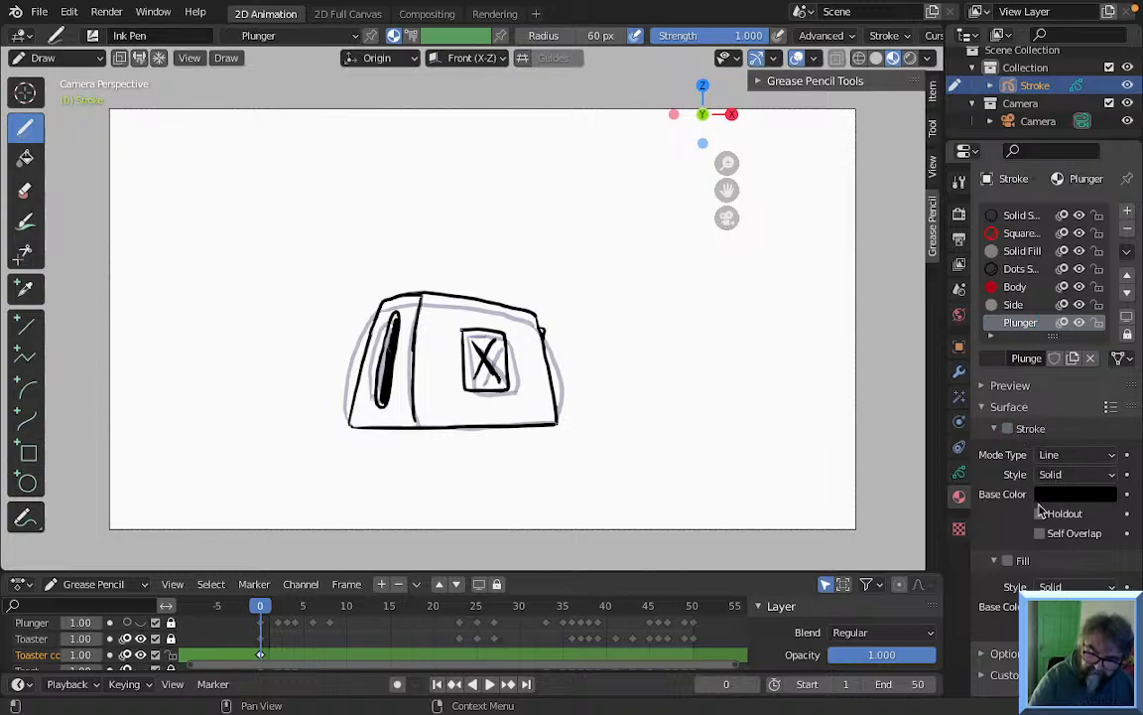
{"action": "left_click", "coordinate": [1091, 493]}
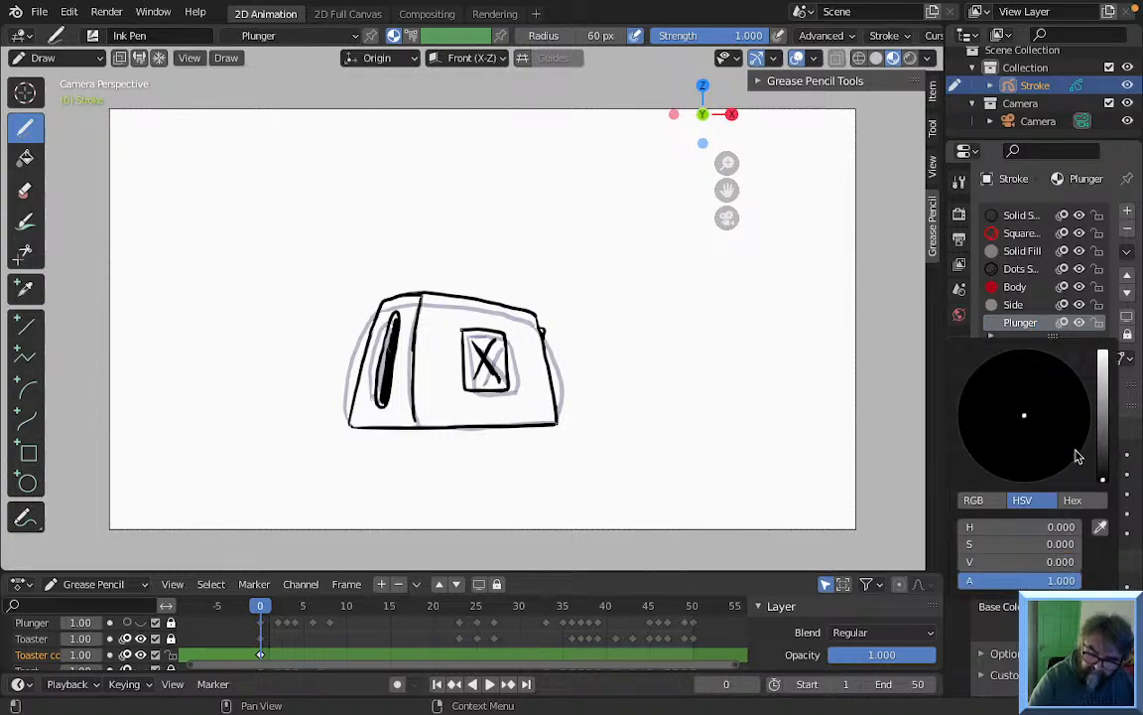
{"action": "mouse_move", "coordinate": [1027, 419]}
{"action": "left_mouse_down"}
{"action": "mouse_move", "coordinate": [1039, 421]}
{"action": "mouse_move", "coordinate": [1022, 420]}
{"action": "left_mouse_up"}
{"action": "left_click_drag", "start_coordinate": [1110, 464], "coordinate": [1109, 462]}
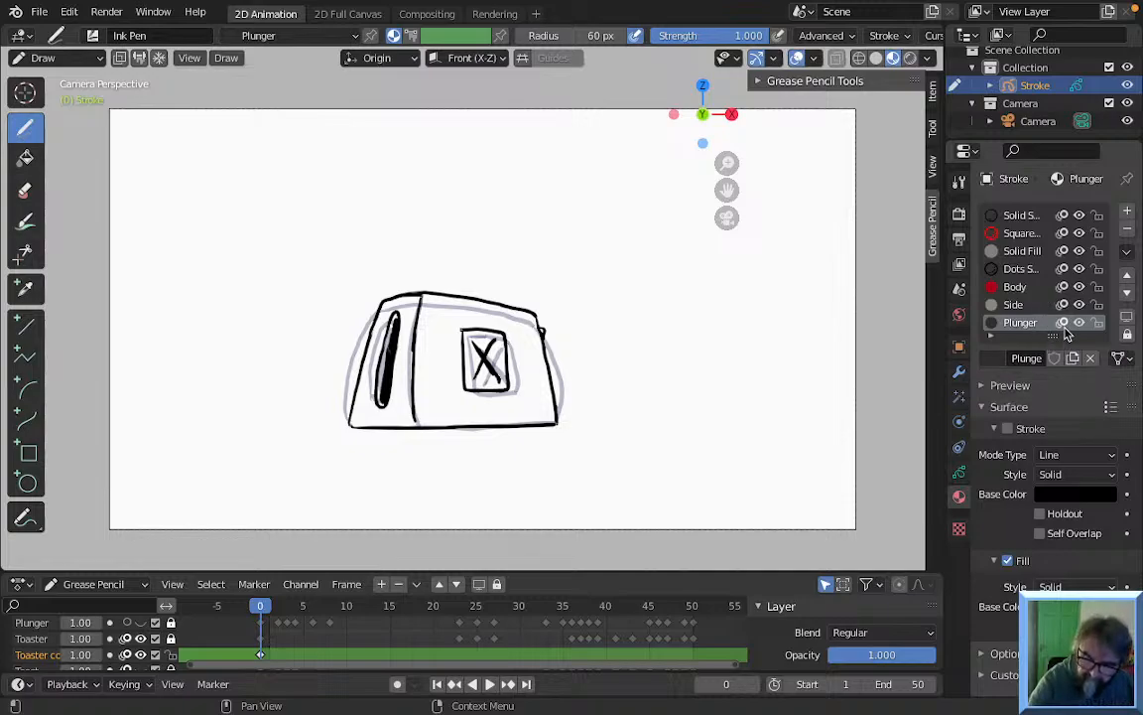
Add a fill-only material without stroke and set its fill colour to pale yellow with H 0.167, S 0.400, V 1.000
{"action": "left_click", "coordinate": [1129, 212]}
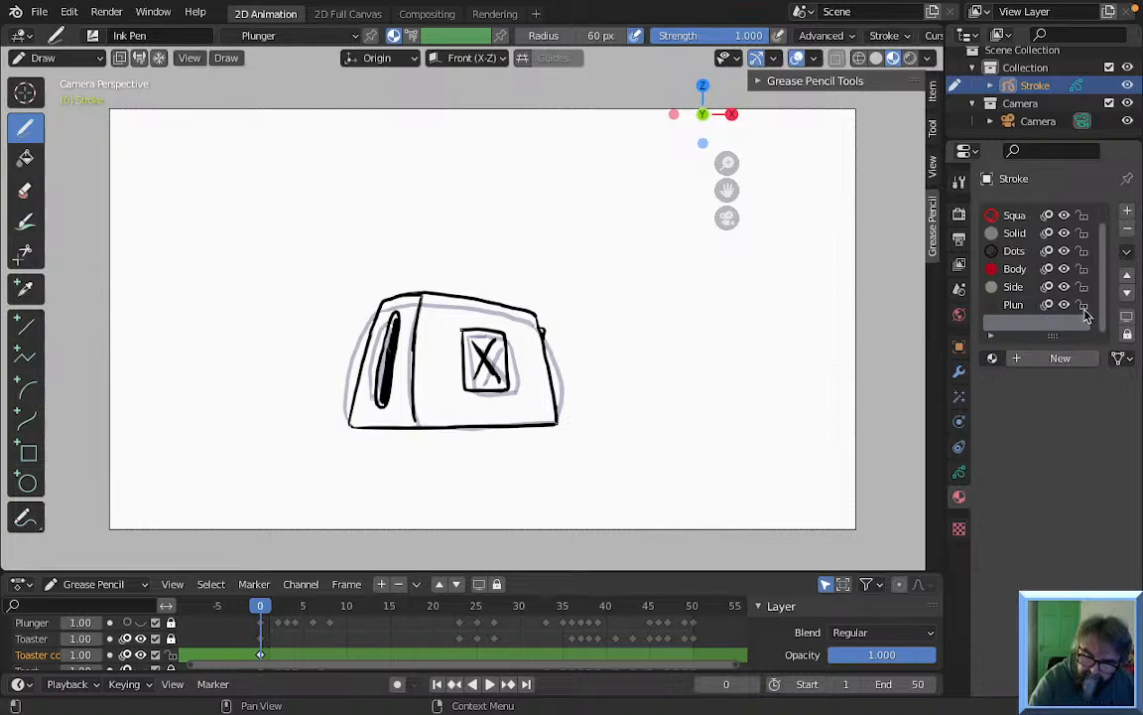
{"action": "left_click", "coordinate": [1062, 357]}
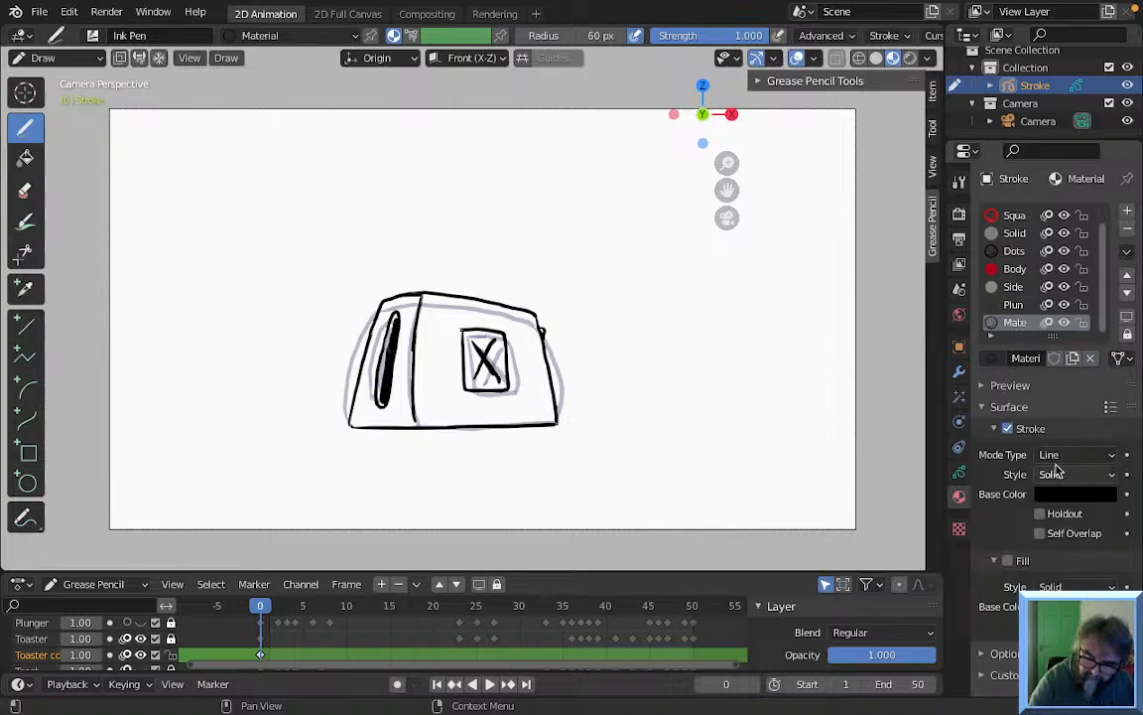
{"action": "left_click", "coordinate": [1007, 427]}
{"action": "left_click", "coordinate": [1019, 561]}
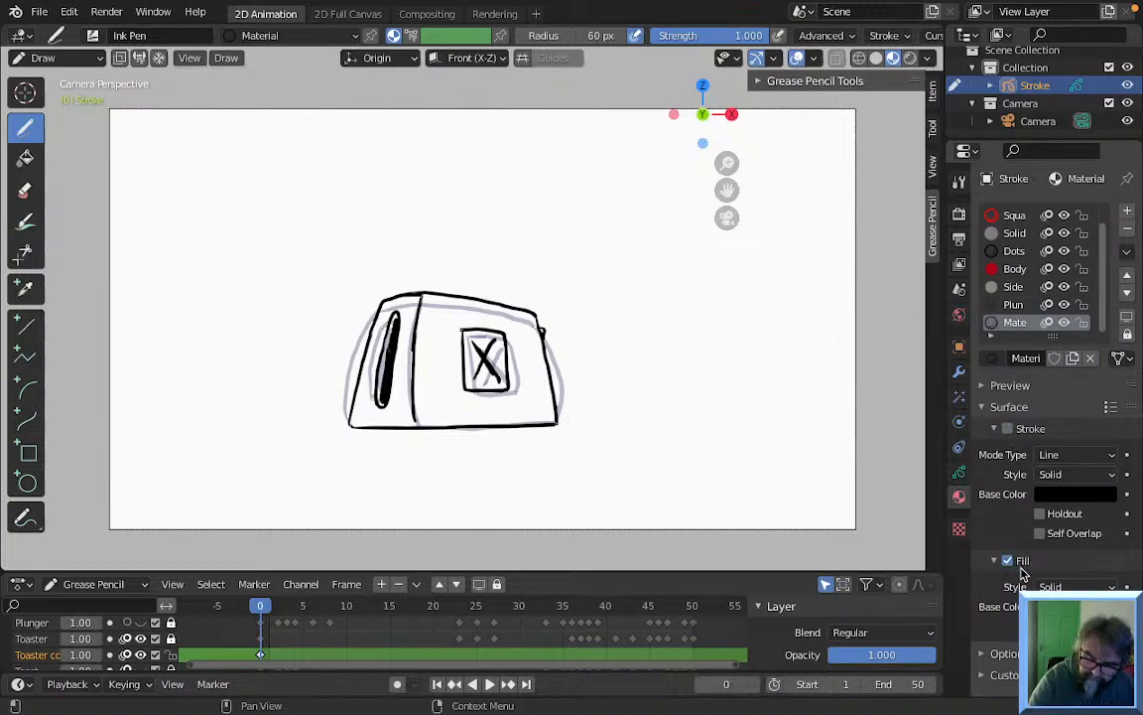
{"action": "left_click", "coordinate": [1067, 606]}
{"action": "left_click_drag", "start_coordinate": [1102, 445], "coordinate": [1112, 340]}
{"action": "left_click", "coordinate": [1004, 432]}
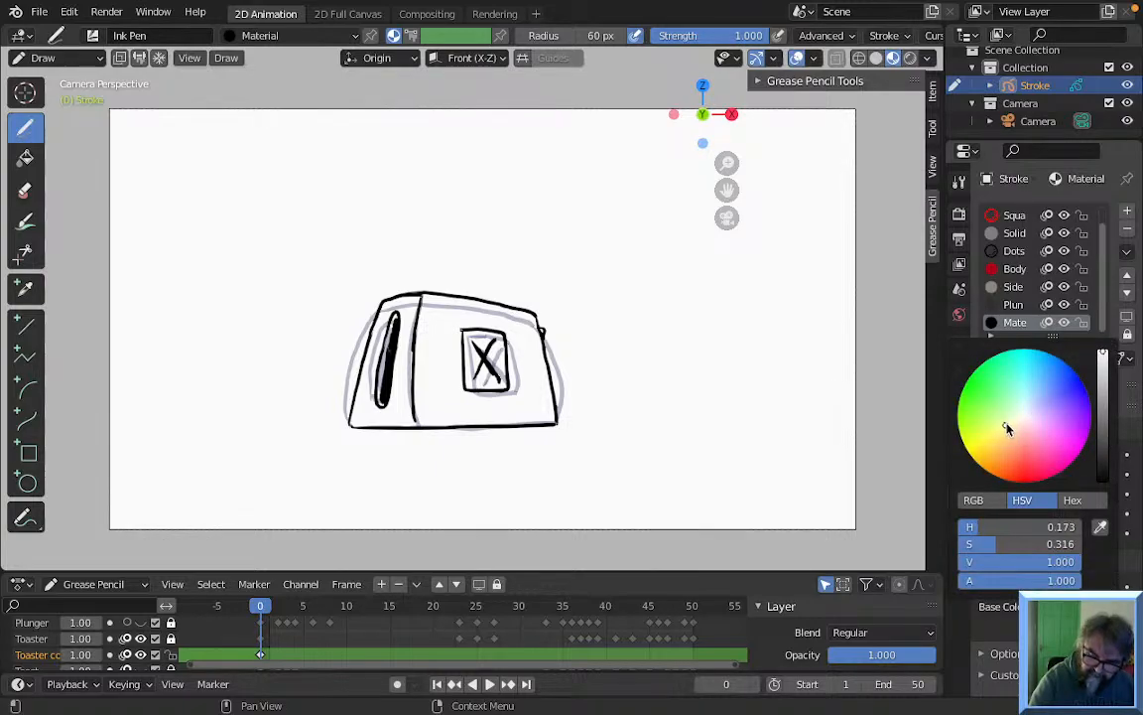
{"action": "left_click_drag", "start_coordinate": [1004, 432], "coordinate": [1001, 426]}
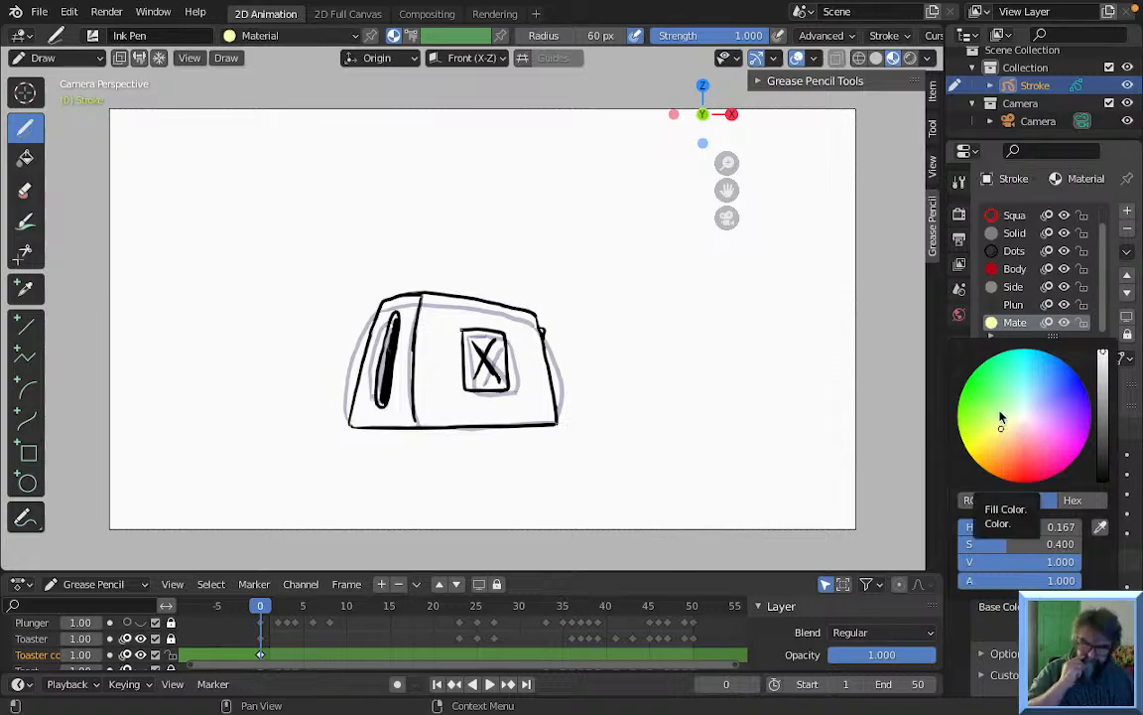
Rename the pale yellow material as Monitor
{"action": "double_click", "coordinate": [1016, 324]}
{"action": "type", "text": "Front"}
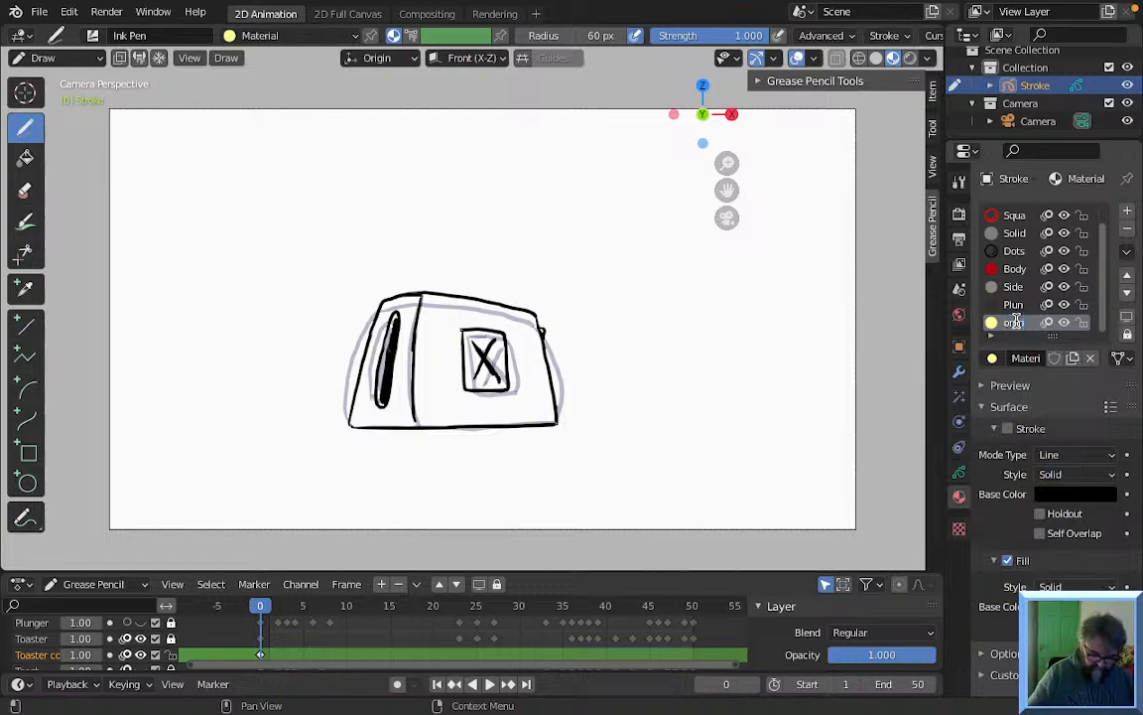
{"action": "key", "text": "Return"}
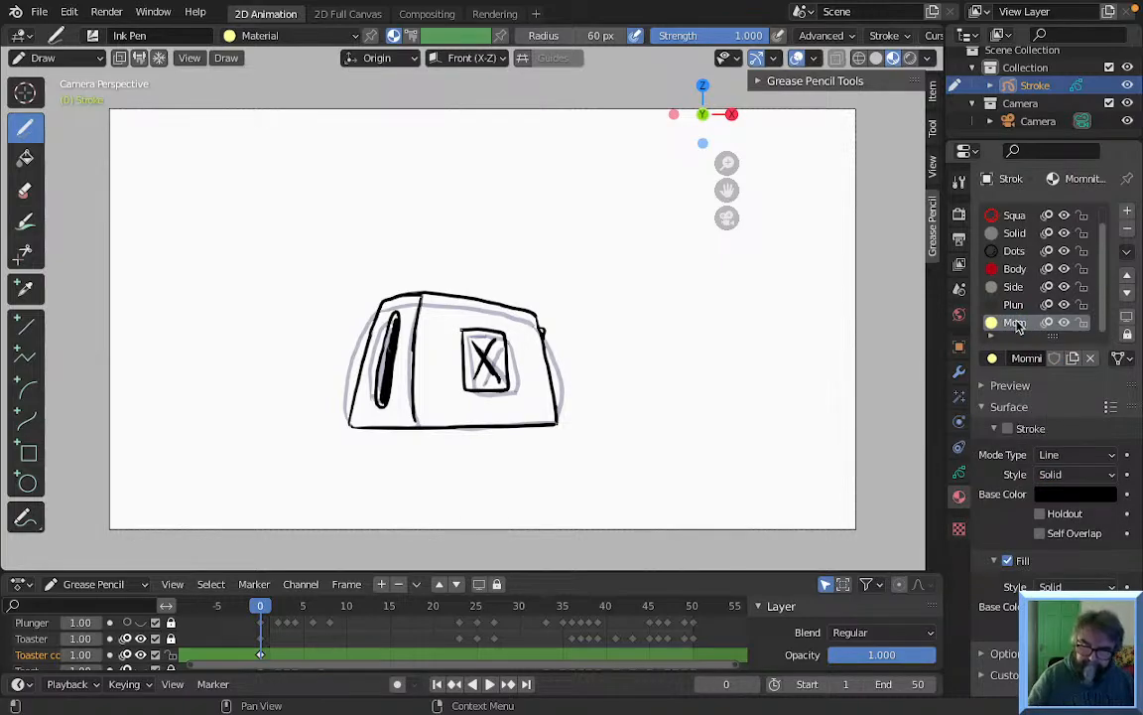
{"action": "double_click", "coordinate": [1015, 323]}
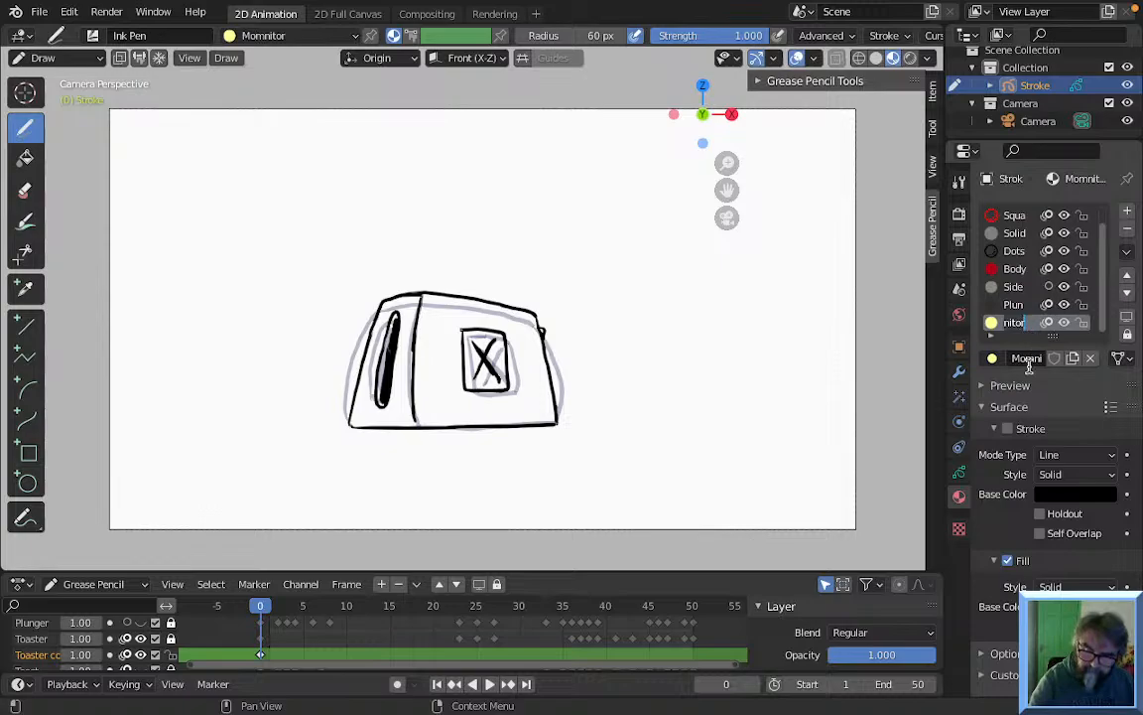
{"action": "type", "text": "M"}
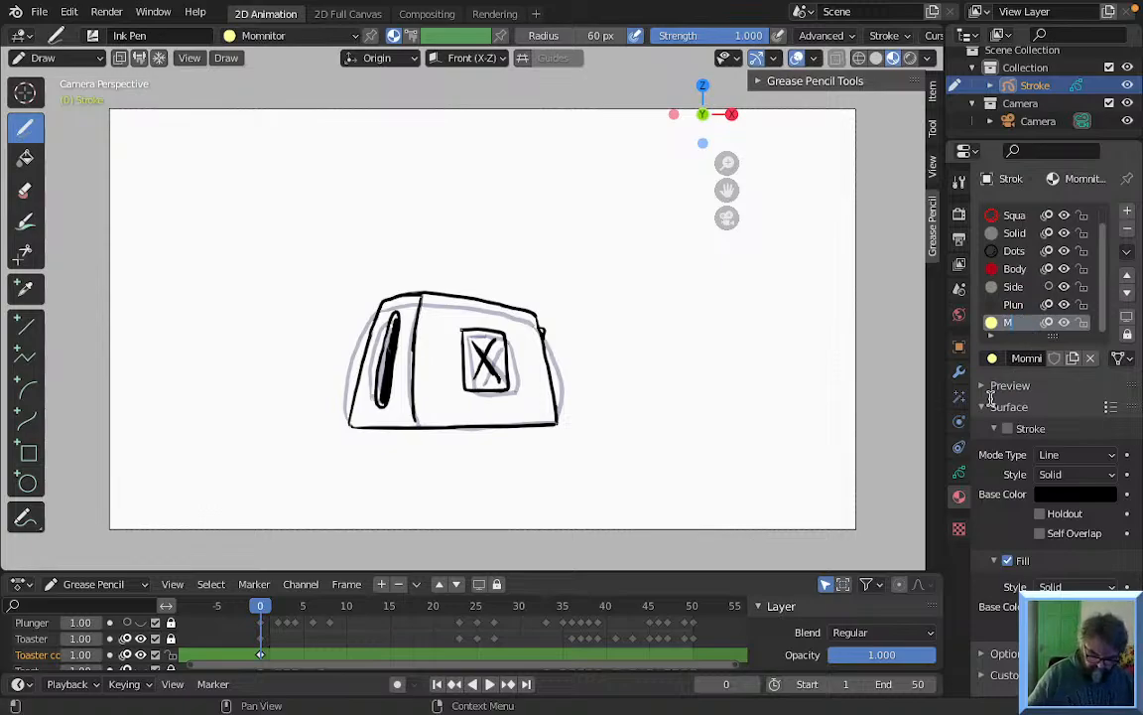
{"action": "type", "text": "onitor"}
{"action": "key", "text": "Return"}
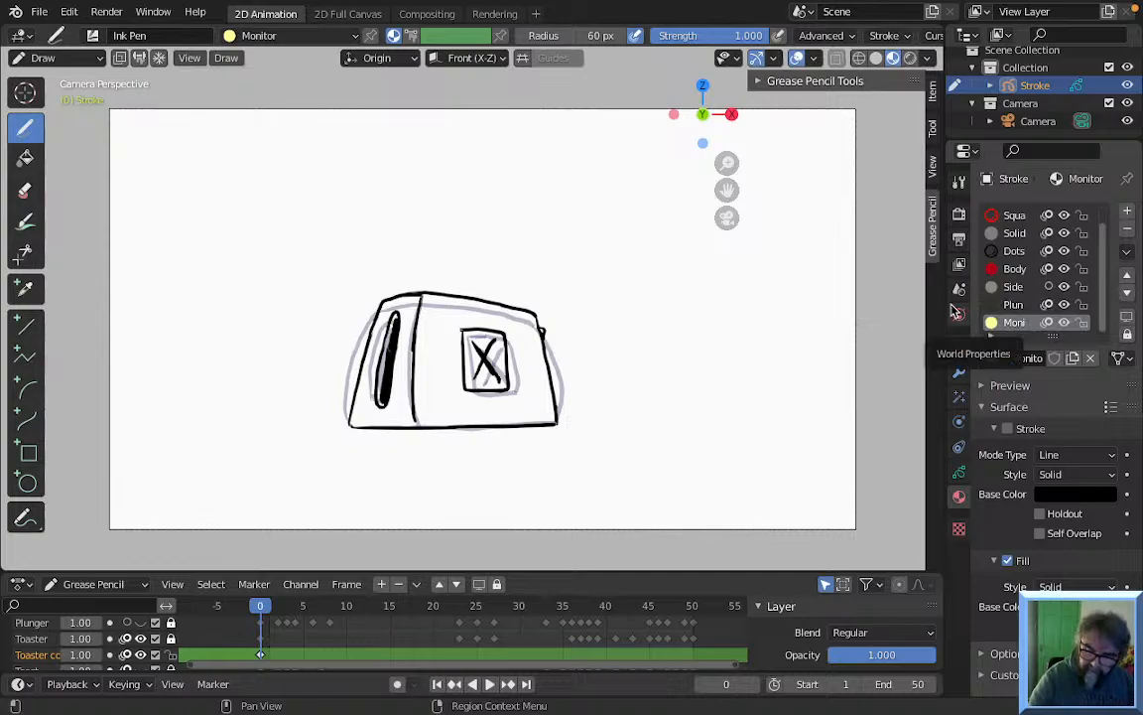
Add a new material with its stroke off and fill enabled, and name it Toast
{"action": "left_click", "coordinate": [1127, 212]}
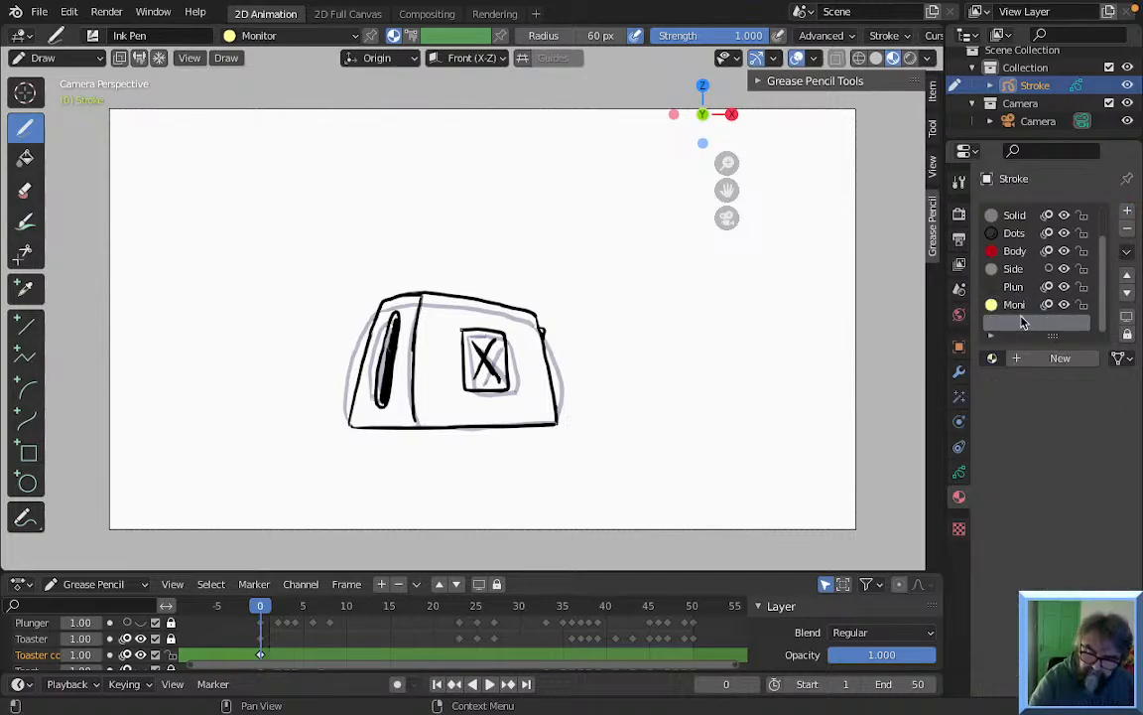
{"action": "left_click", "coordinate": [1060, 356]}
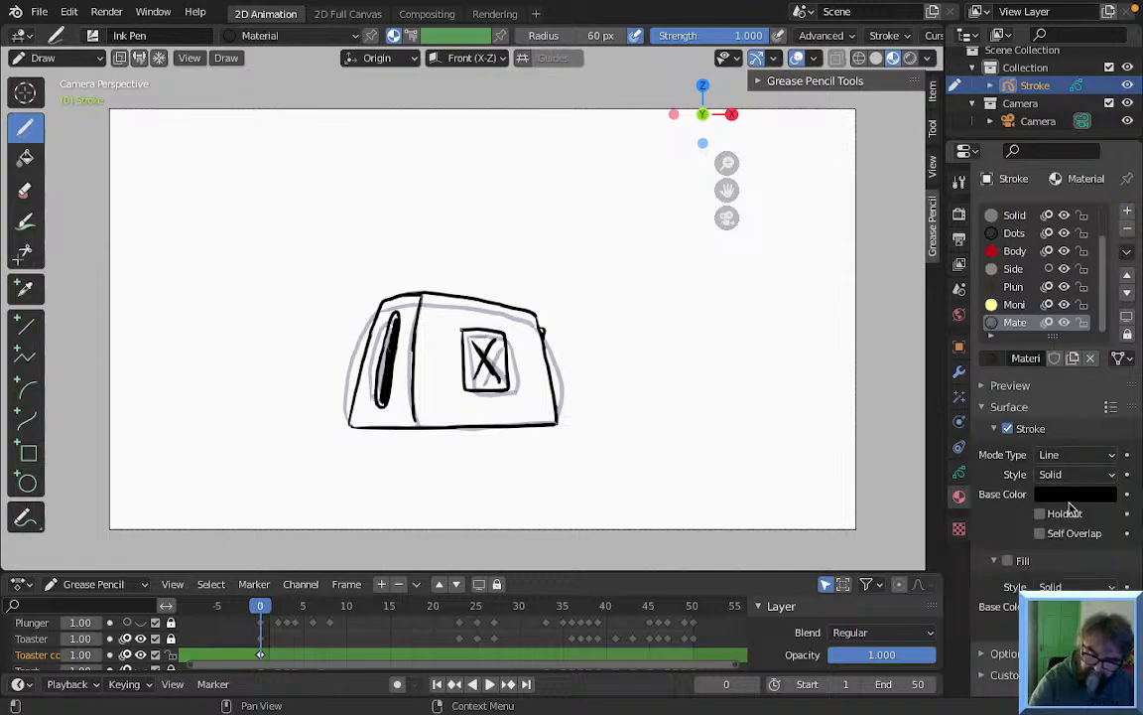
{"action": "left_click", "coordinate": [1008, 428]}
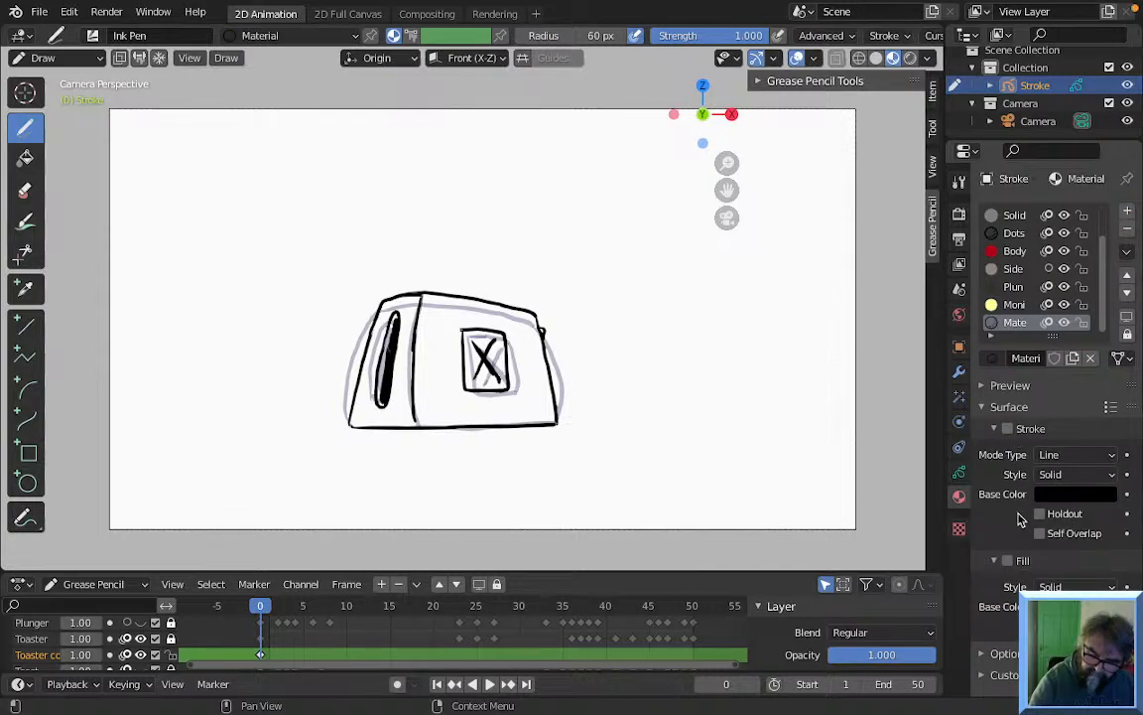
{"action": "left_click", "coordinate": [1009, 561]}
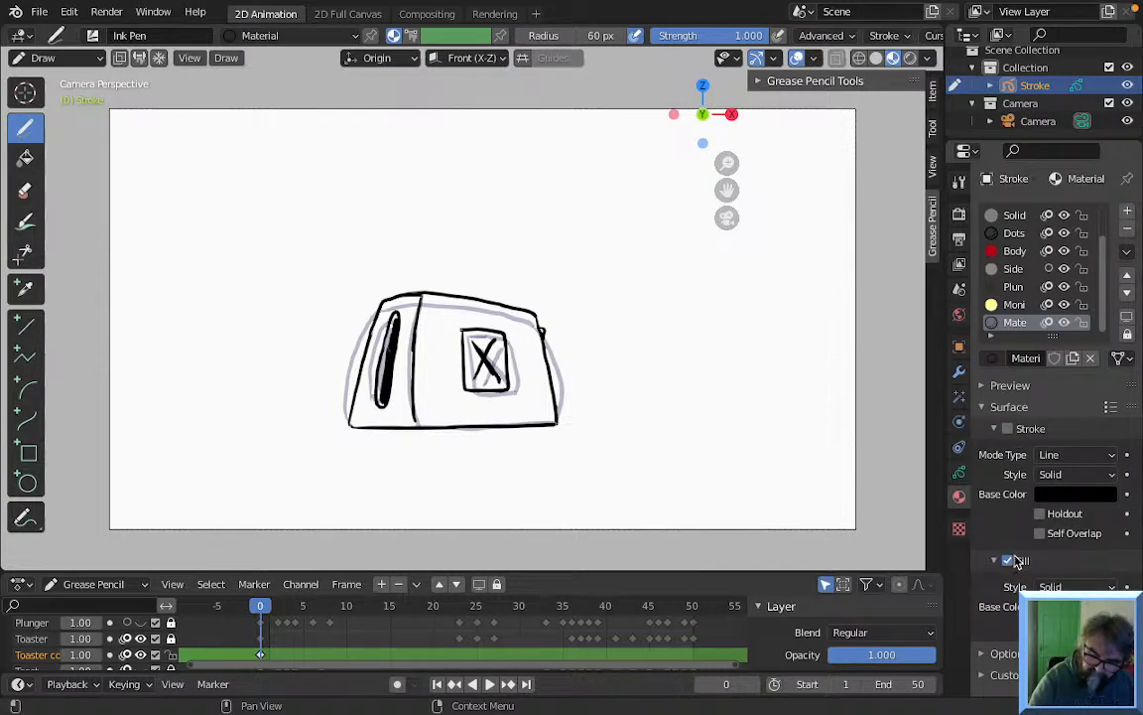
{"action": "double_click", "coordinate": [1018, 325]}
{"action": "type", "text": "Toast"}
{"action": "key", "text": "Return"}
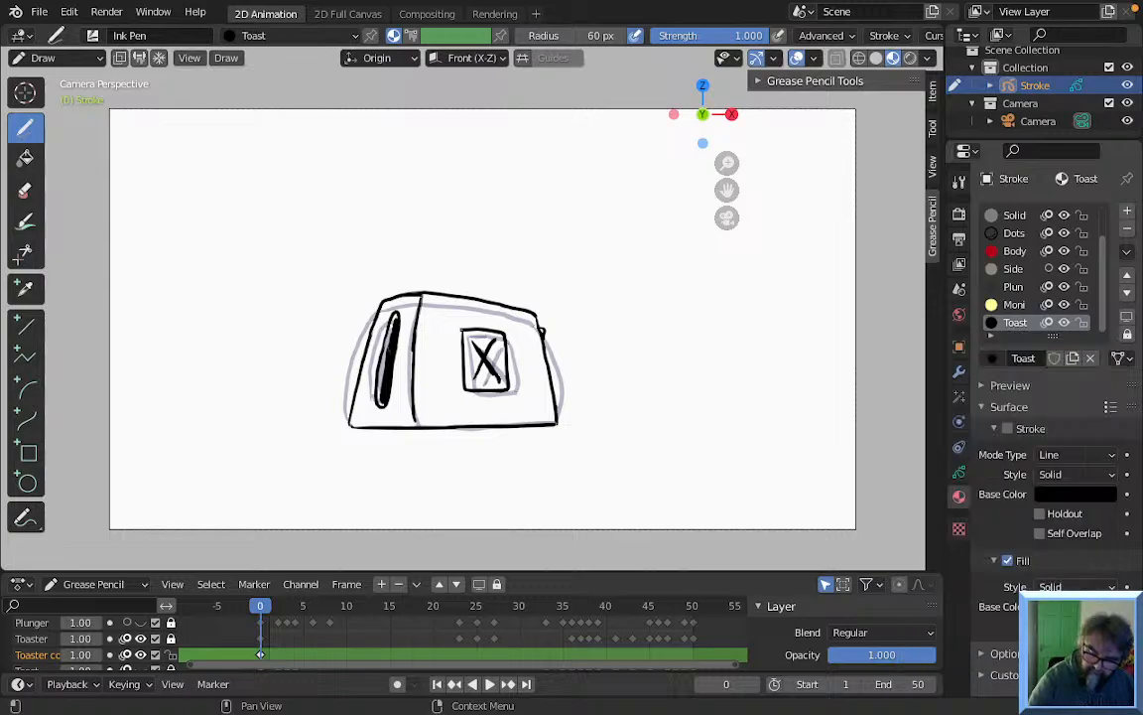
Set the Toast material's fill colour to a golden brown
{"action": "left_click", "coordinate": [1077, 494]}
{"action": "left_click_drag", "start_coordinate": [1104, 466], "coordinate": [1106, 353]}
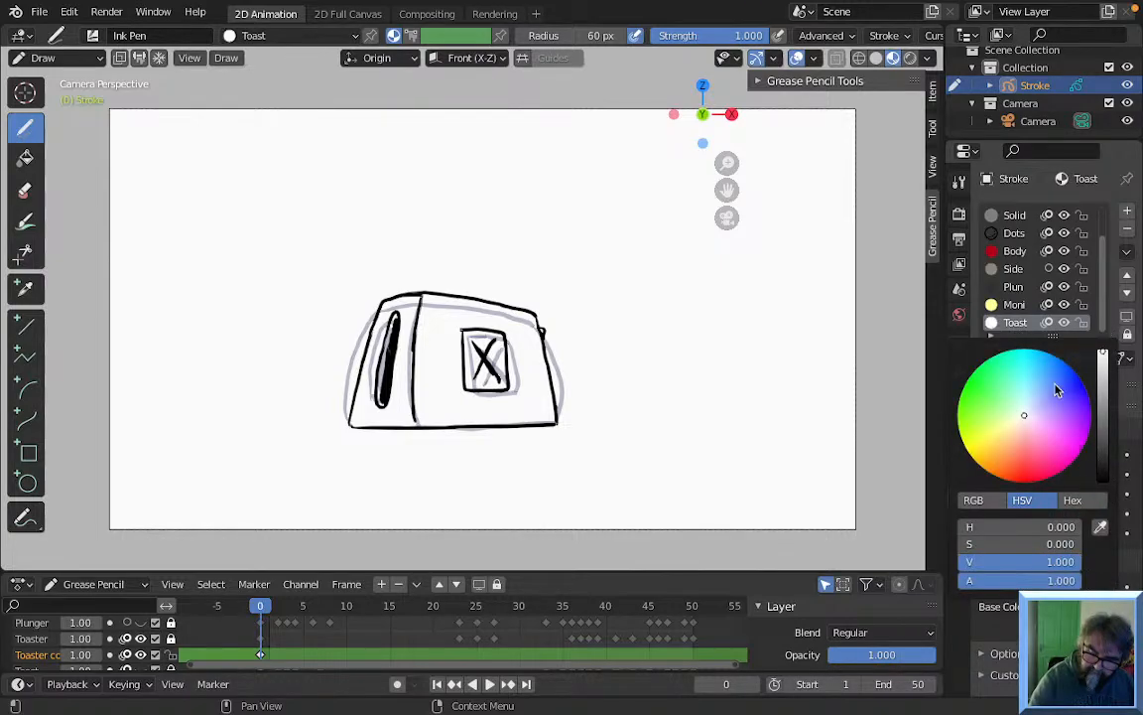
{"action": "mouse_move", "coordinate": [1032, 422]}
{"action": "left_mouse_down"}
{"action": "mouse_move", "coordinate": [993, 469]}
{"action": "mouse_move", "coordinate": [1027, 454]}
{"action": "mouse_move", "coordinate": [1018, 441]}
{"action": "left_mouse_up"}
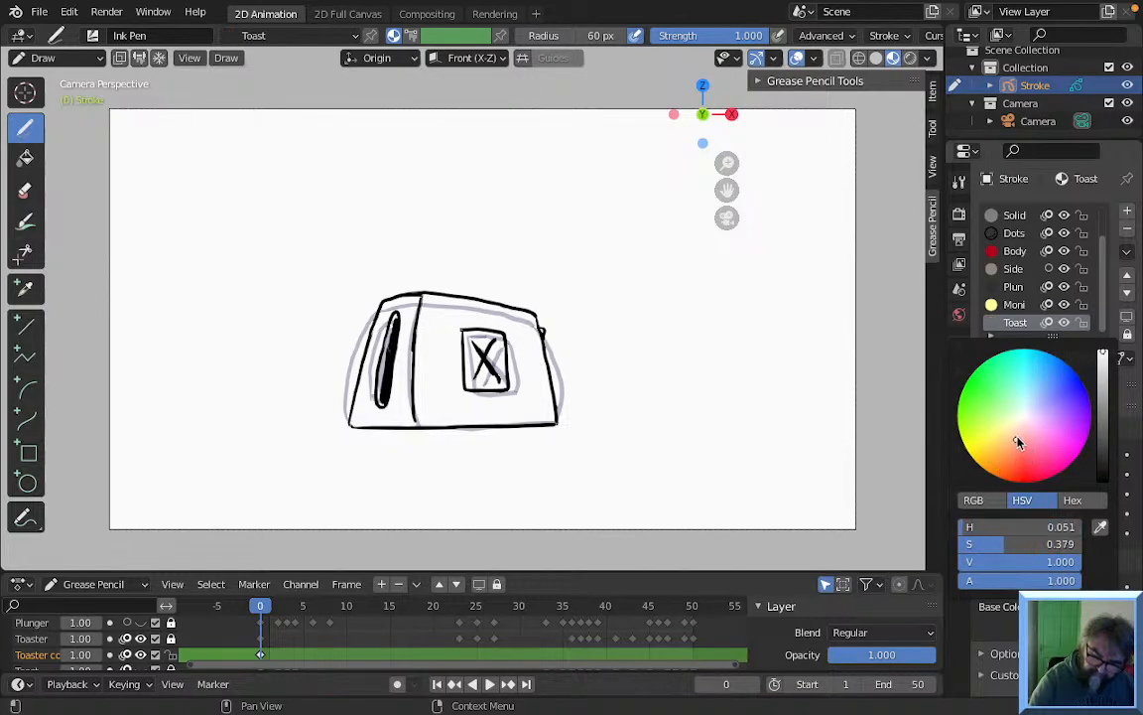
{"action": "left_click_drag", "start_coordinate": [1108, 414], "coordinate": [1107, 400]}
{"action": "left_click_drag", "start_coordinate": [1016, 438], "coordinate": [998, 468]}
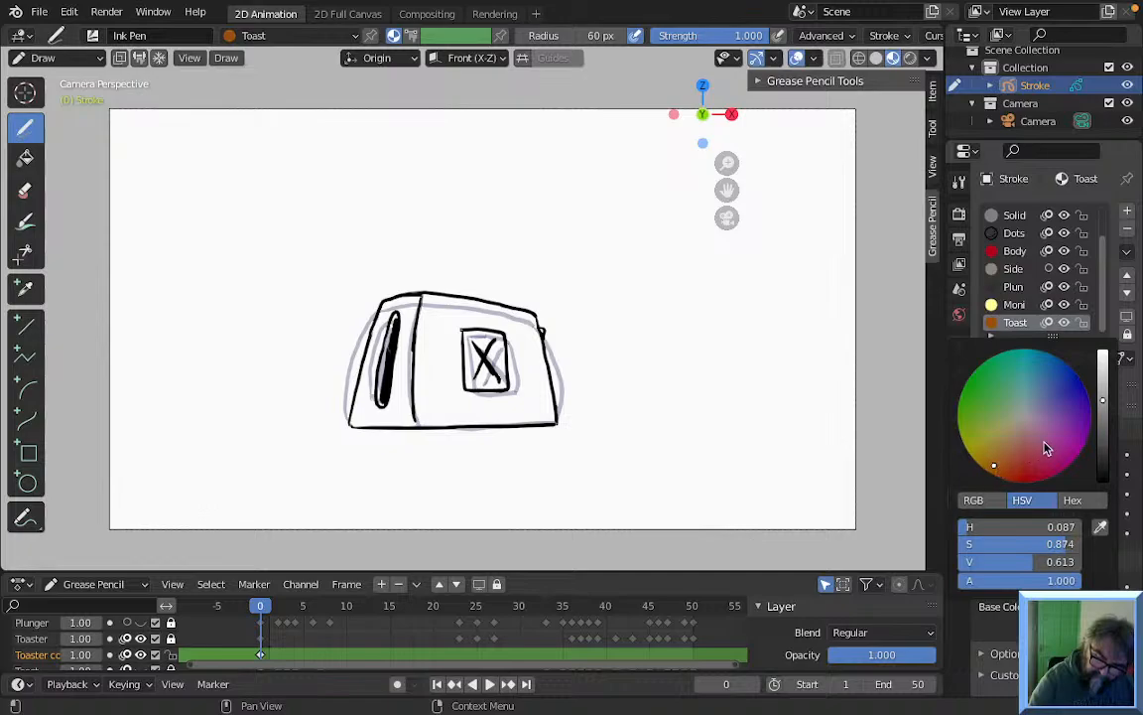
{"action": "mouse_move", "coordinate": [1106, 407]}
{"action": "left_mouse_down"}
{"action": "mouse_move", "coordinate": [1110, 427]}
{"action": "mouse_move", "coordinate": [1105, 386]}
{"action": "left_mouse_up"}
{"action": "left_click_drag", "start_coordinate": [995, 463], "coordinate": [994, 454]}
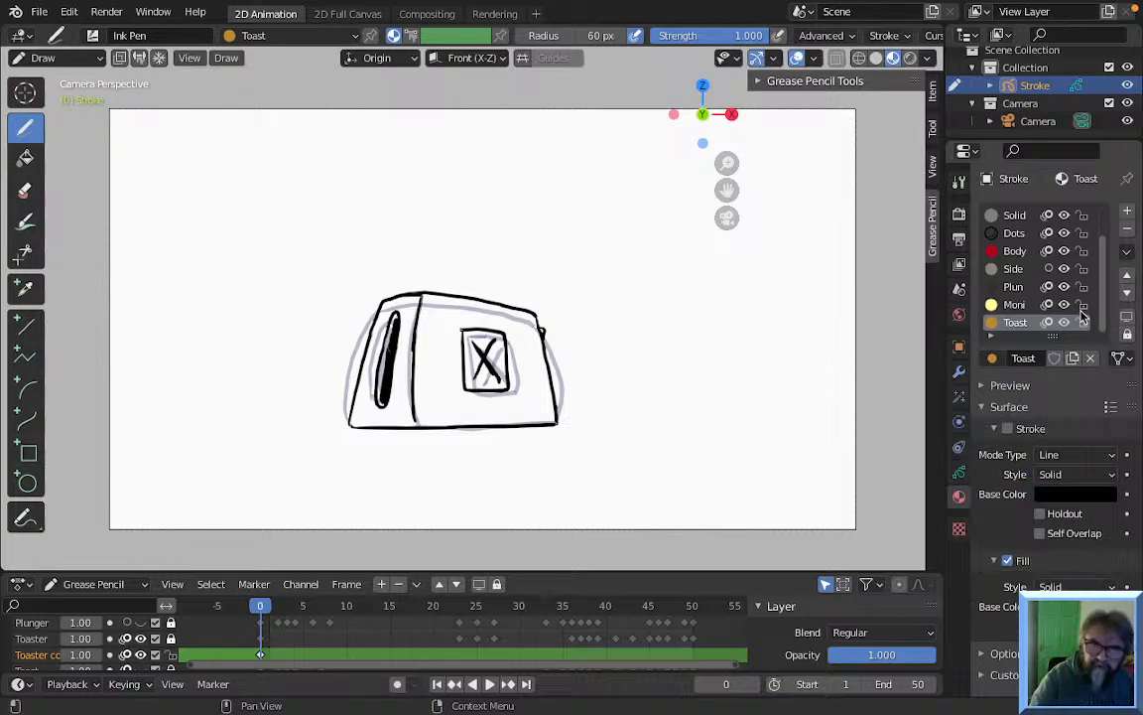
Add a new material to the Stroke object and name it Crust
{"action": "left_click", "coordinate": [1126, 211]}
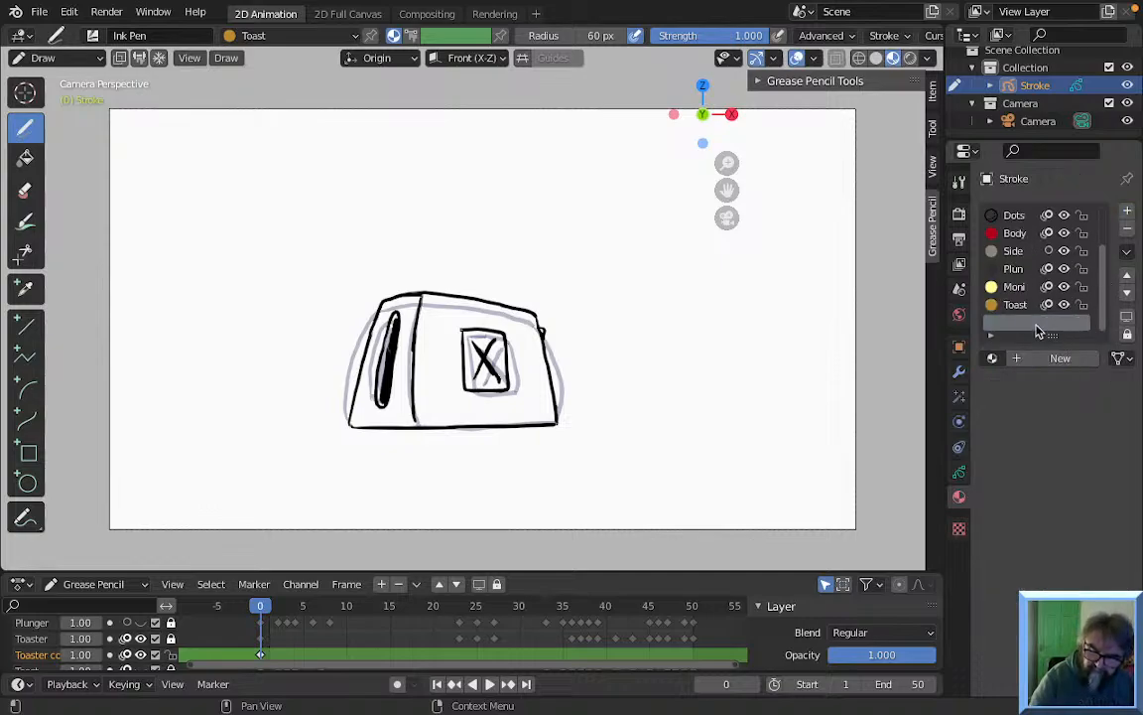
{"action": "left_click", "coordinate": [1042, 358]}
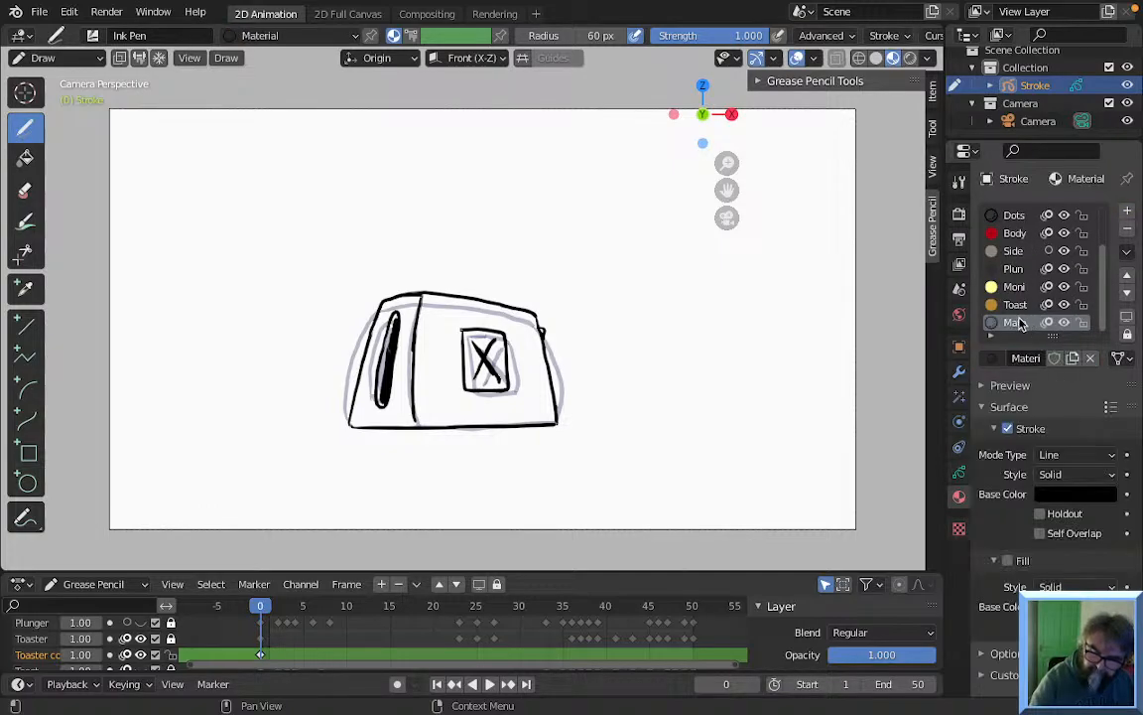
{"action": "double_click", "coordinate": [1019, 322]}
{"action": "type", "text": "Crust"}
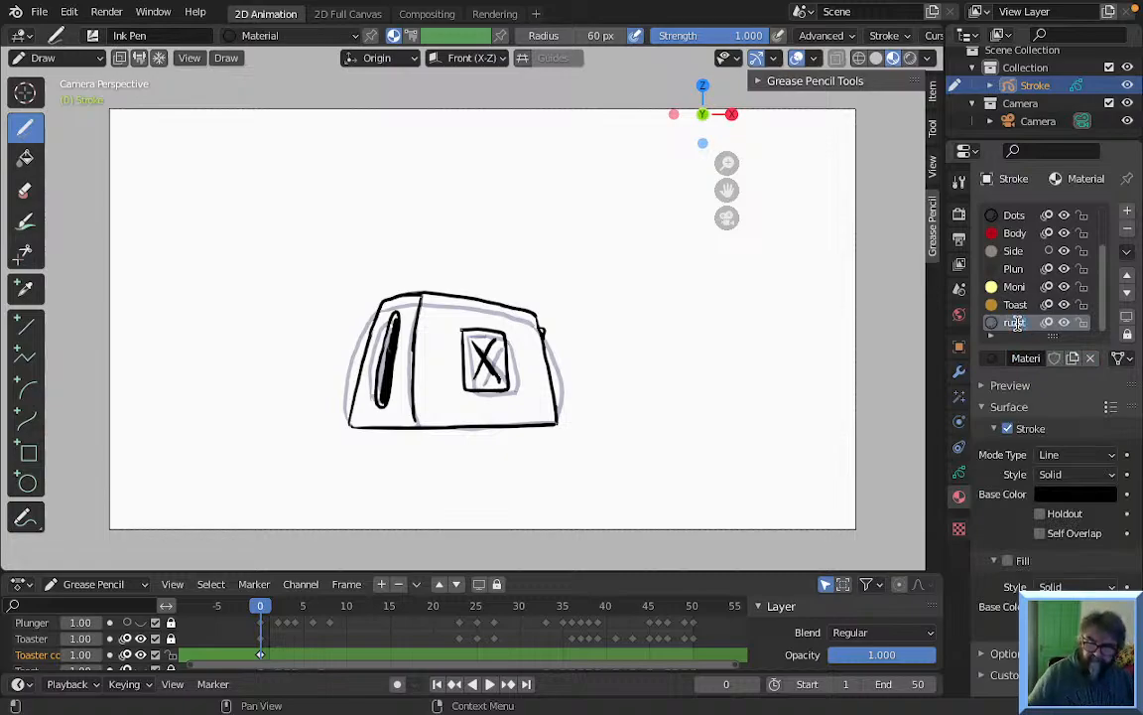
{"action": "key", "text": "BackSpace"}
{"action": "type", "text": "Crust"}
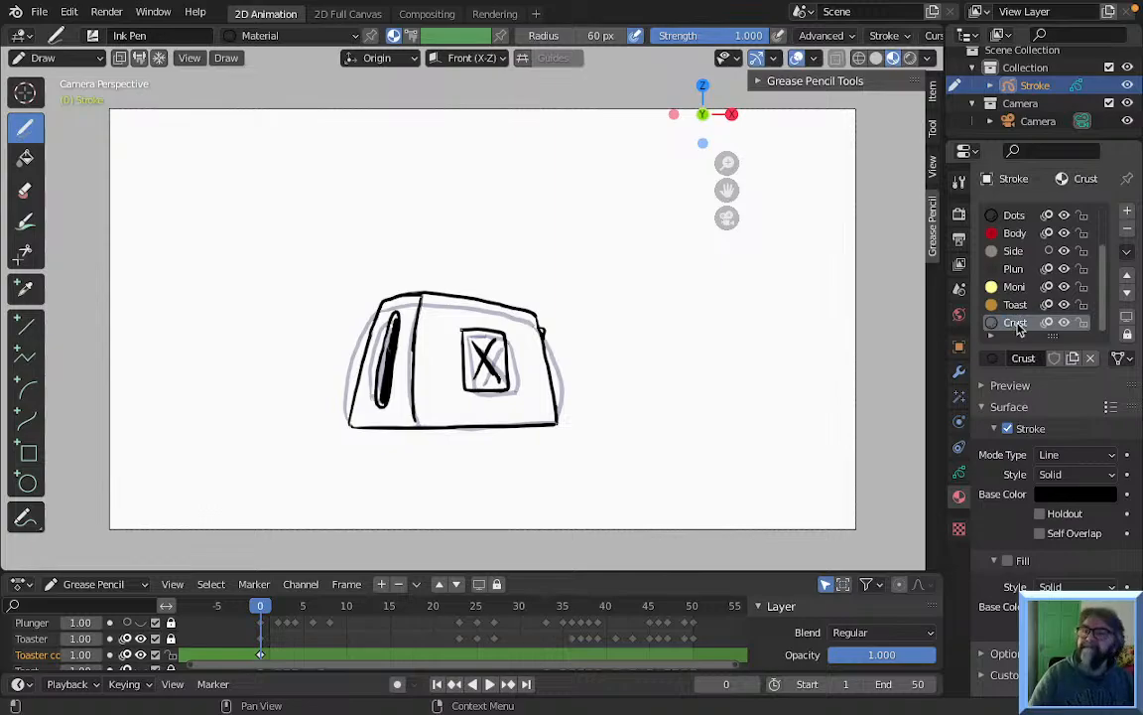
{"action": "key", "text": "Return"}
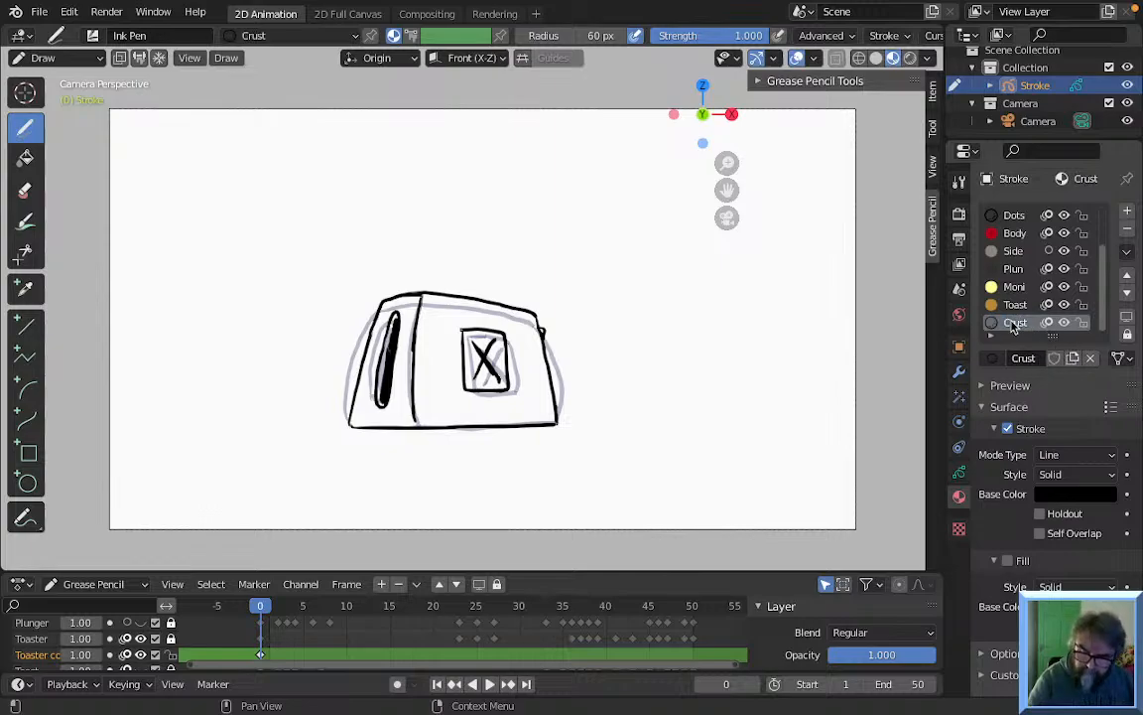
{"action": "left_click", "coordinate": [1077, 493]}
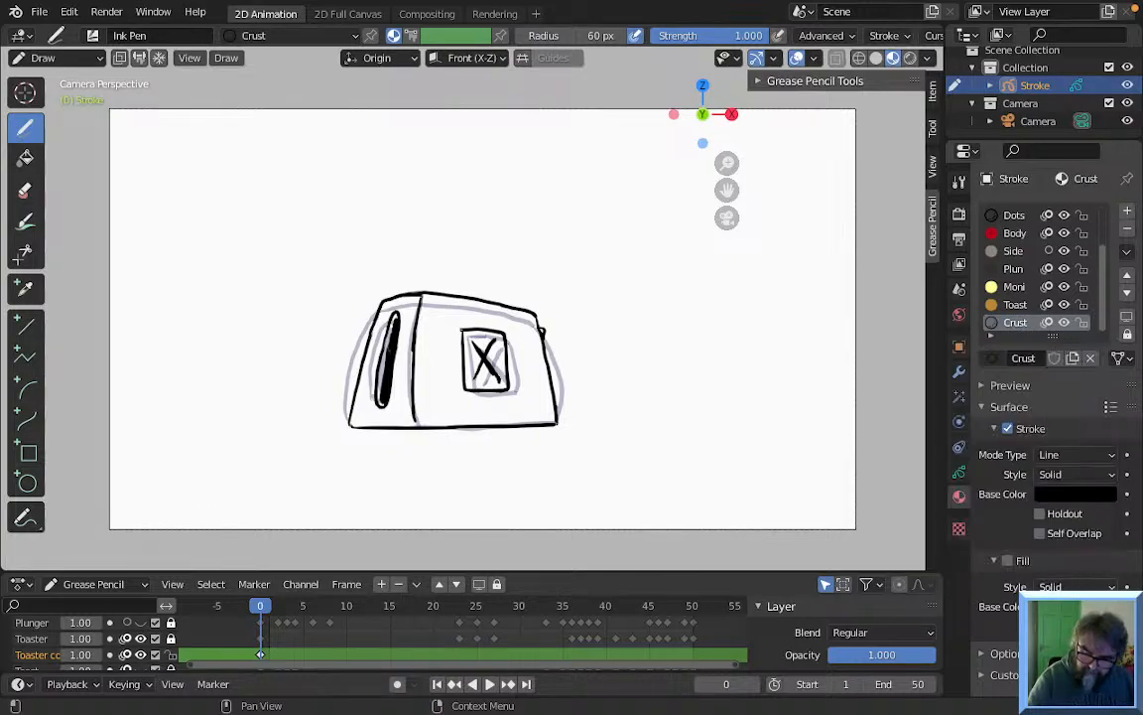
{"action": "left_click", "coordinate": [1077, 493]}
{"action": "left_click", "coordinate": [1105, 444]}
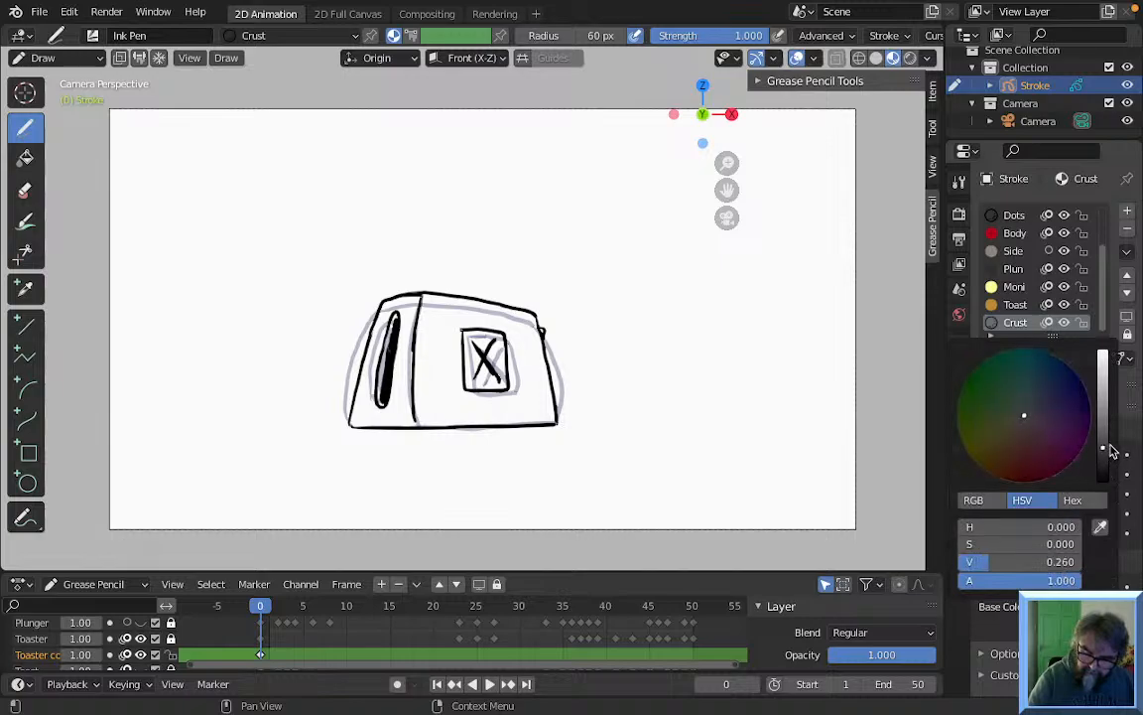
{"action": "left_click", "coordinate": [1012, 473]}
{"action": "left_click", "coordinate": [1009, 471]}
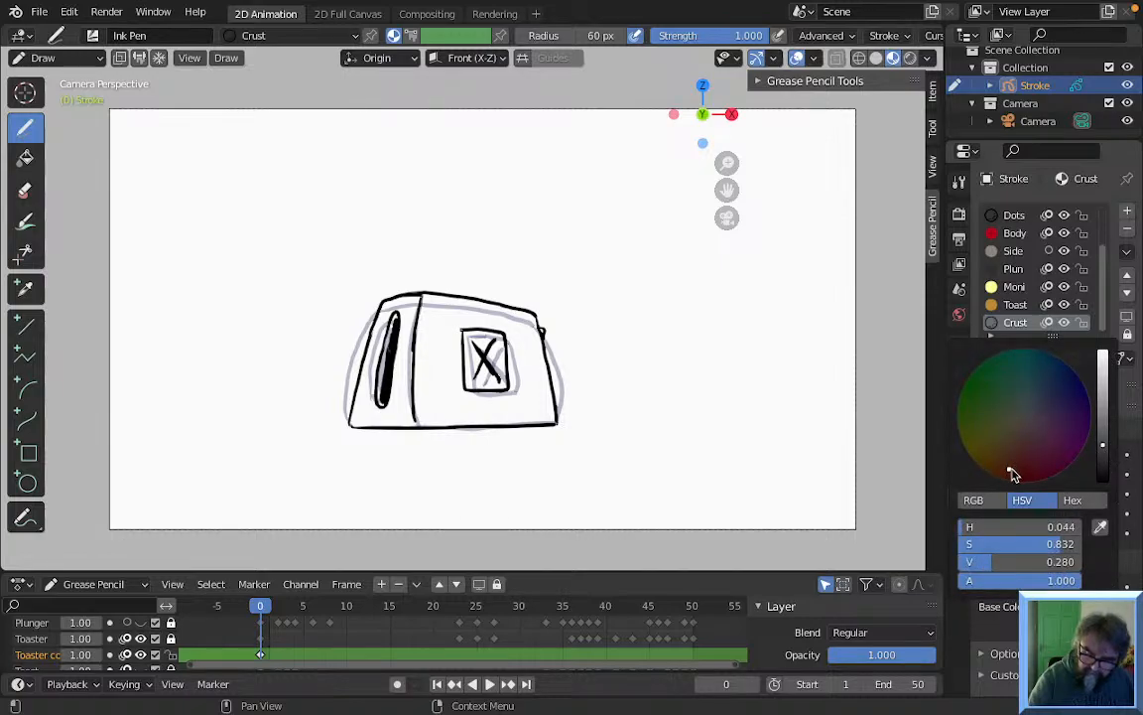
{"action": "left_click", "coordinate": [1105, 452]}
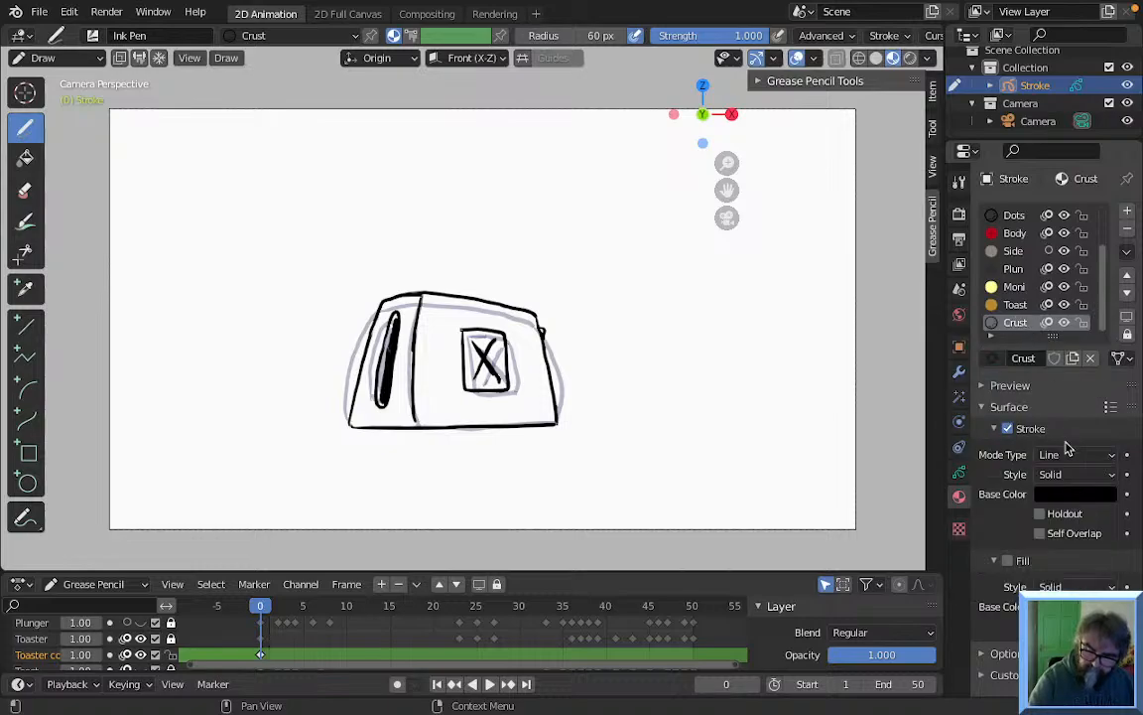
Turn off the Crust material's stroke and enable its fill with a dark reddish-brown colour
{"action": "left_click", "coordinate": [1072, 408]}
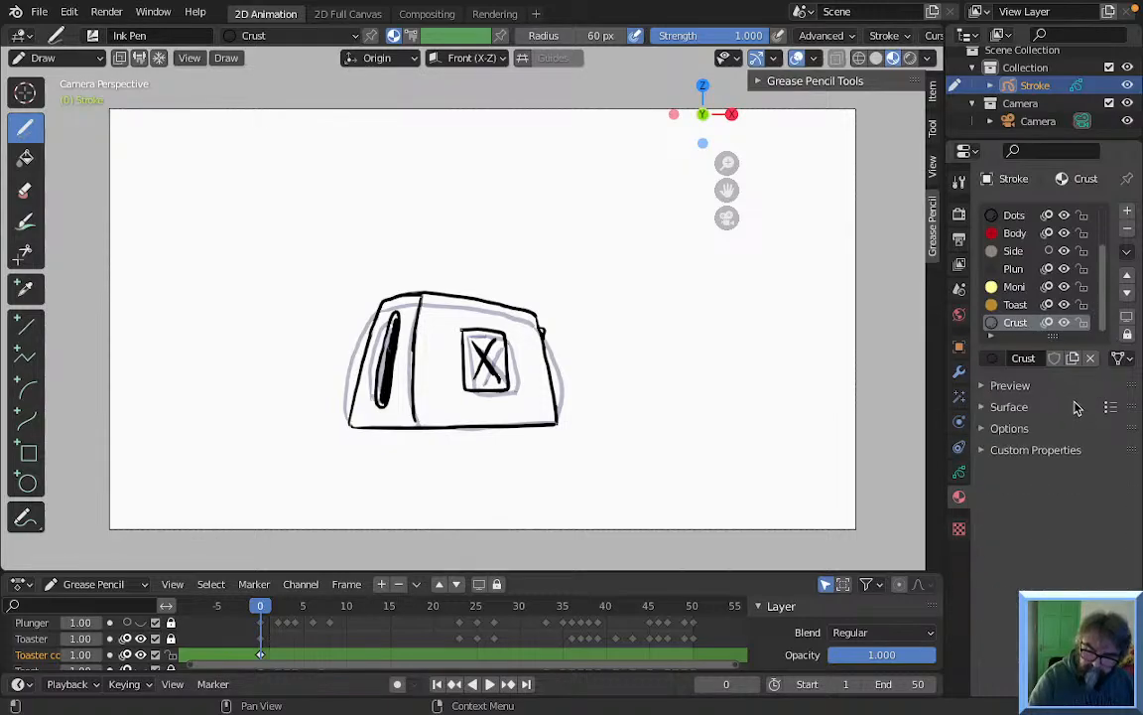
{"action": "left_click", "coordinate": [985, 406]}
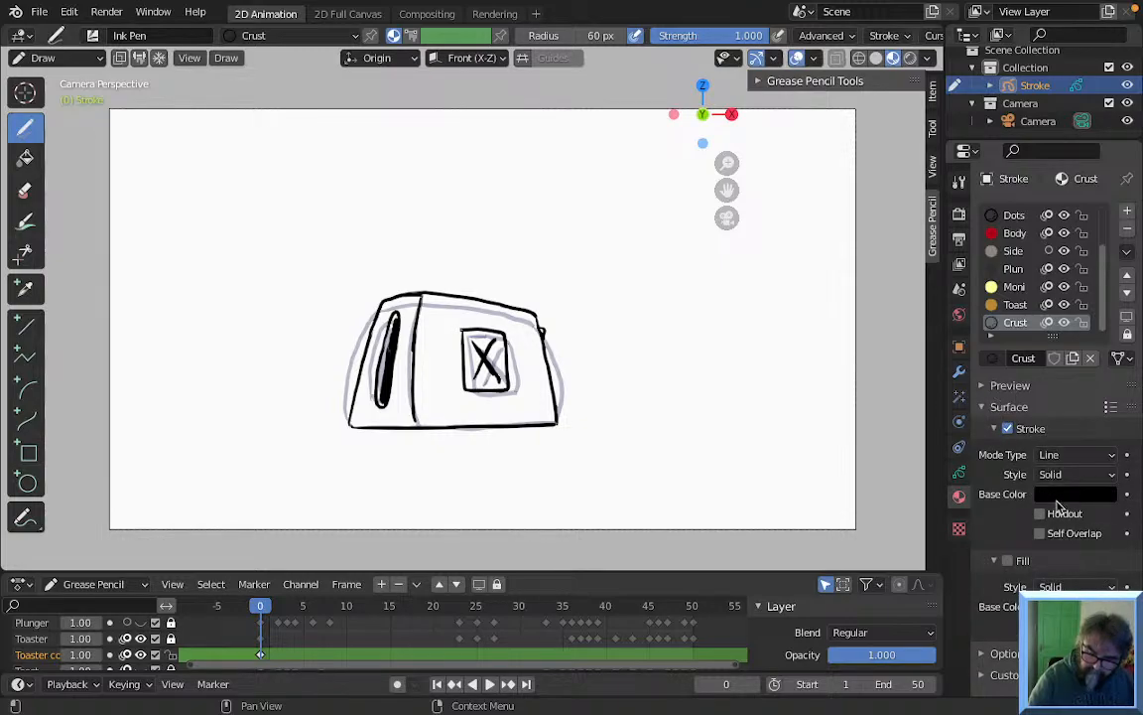
{"action": "left_click", "coordinate": [1007, 428]}
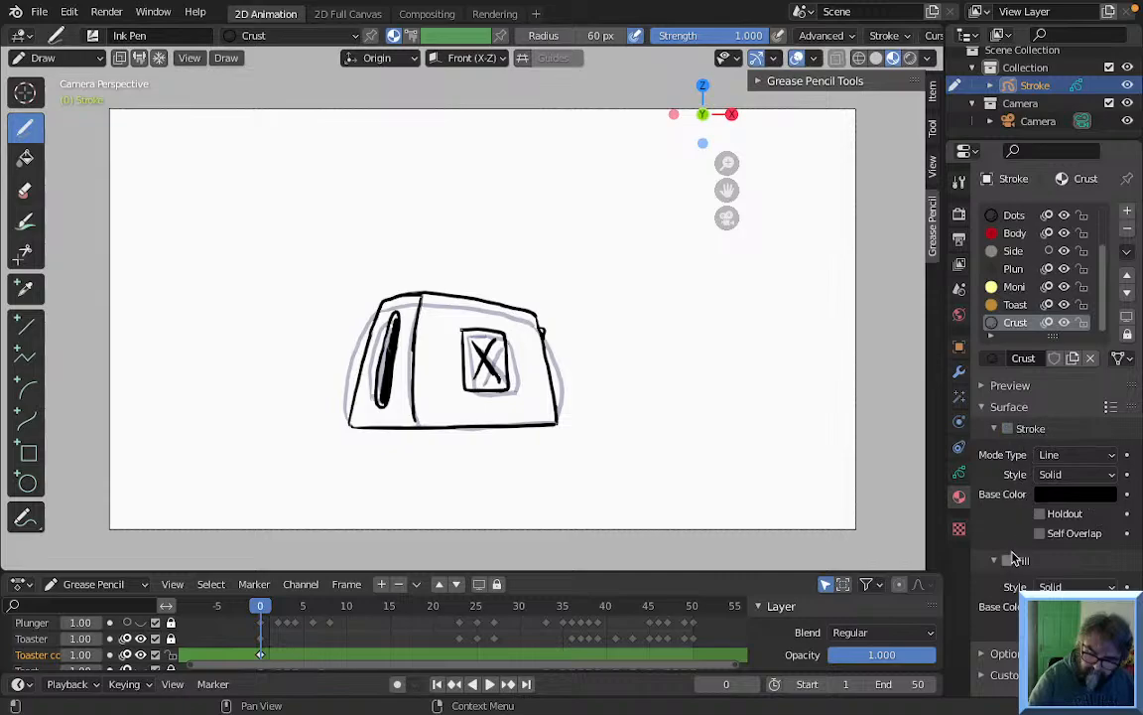
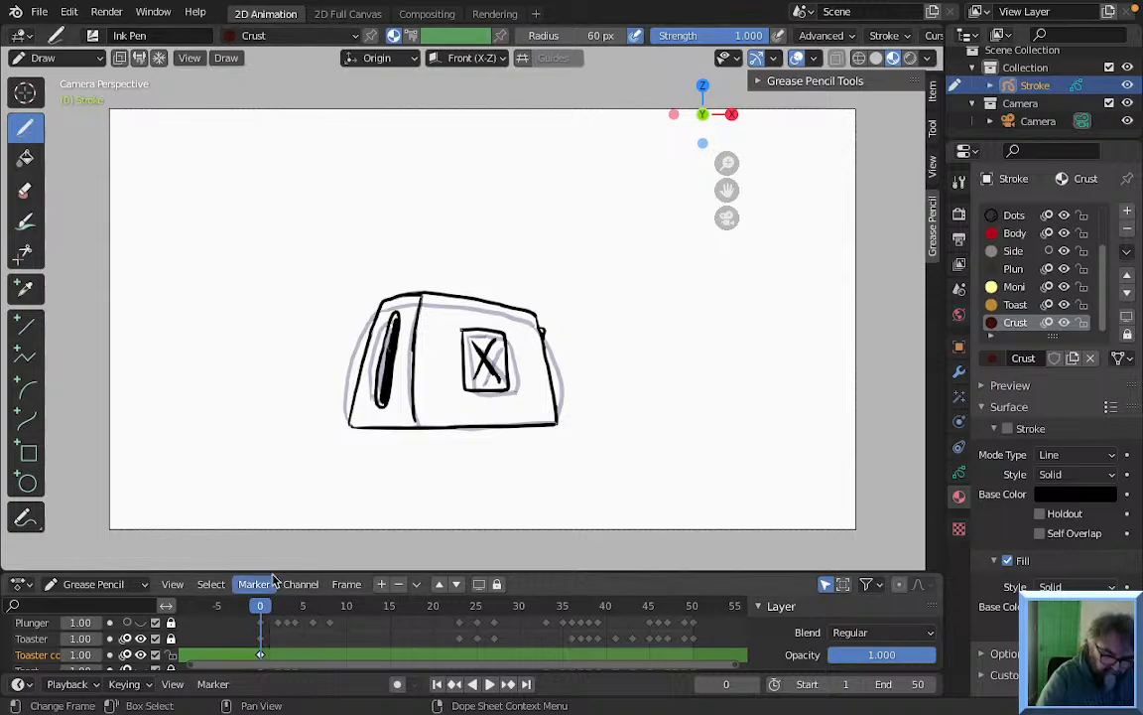
Activate the Fill tool with the Body material, try filling the toaster's broad side at frame 0, and undo the fill
{"action": "left_click", "coordinate": [26, 157]}
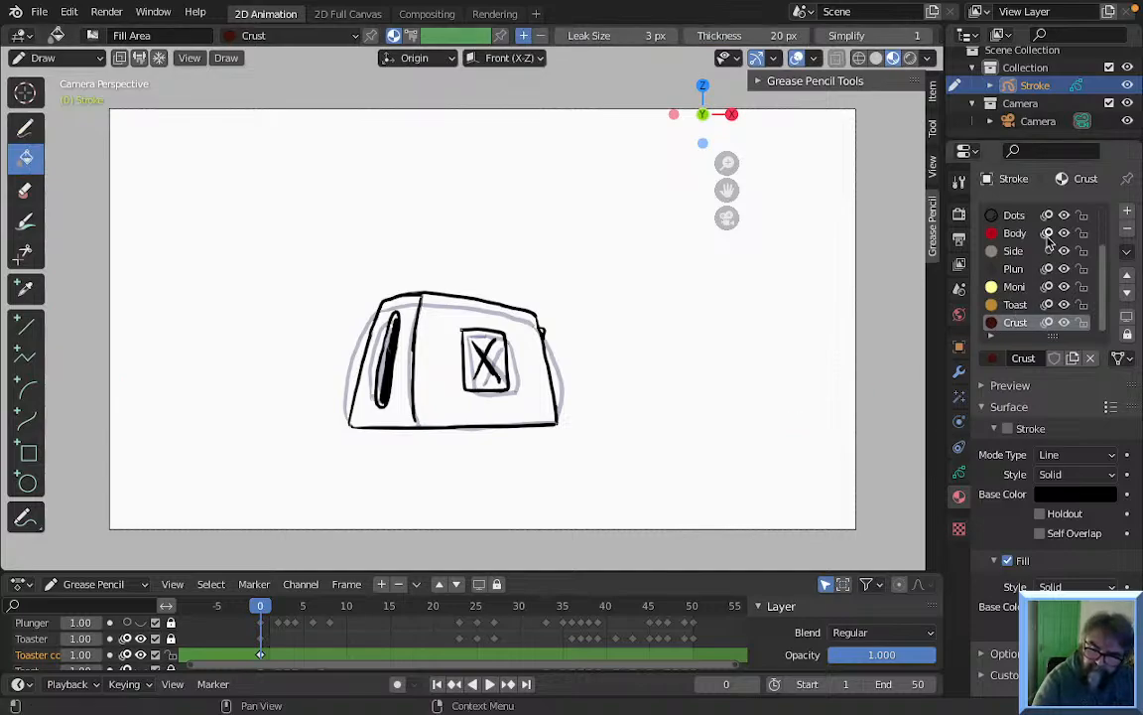
{"action": "left_click", "coordinate": [1014, 233]}
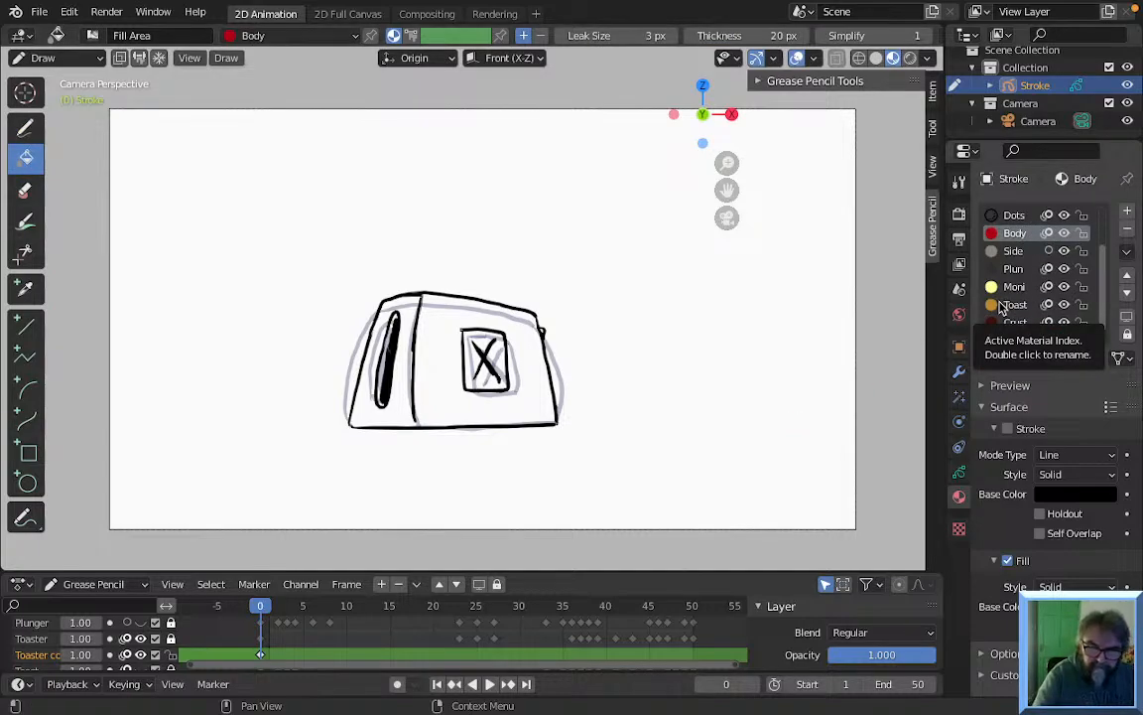
{"action": "left_click", "coordinate": [442, 385]}
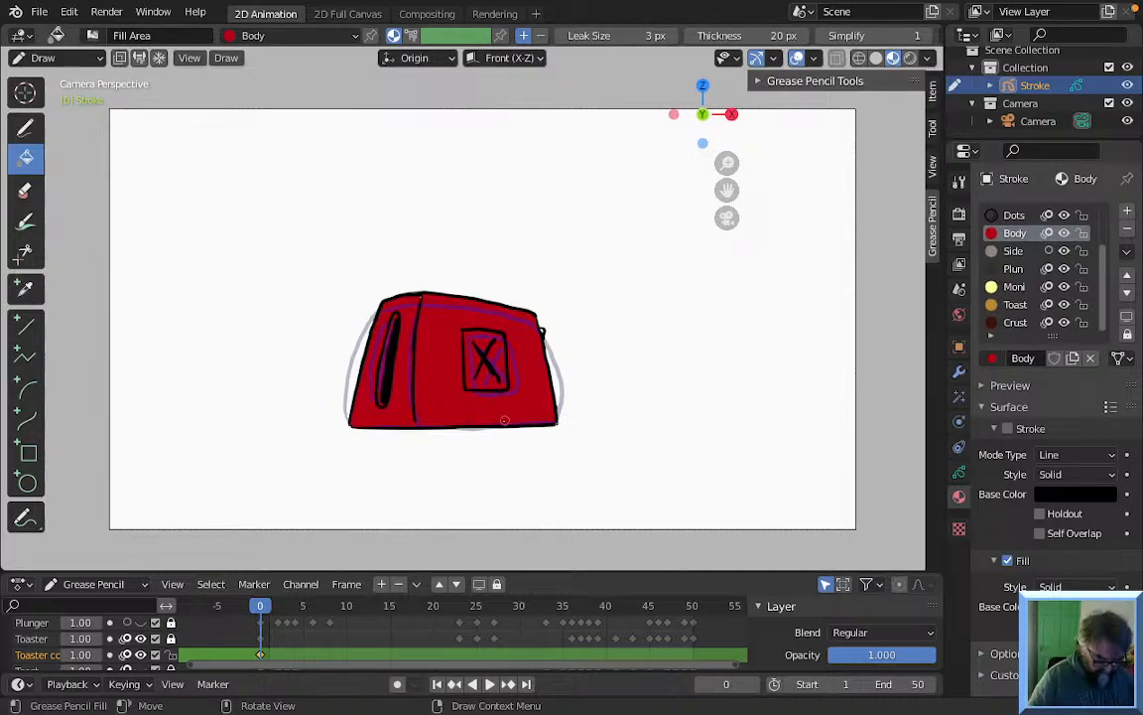
{"action": "key", "text": "ctrl+z"}
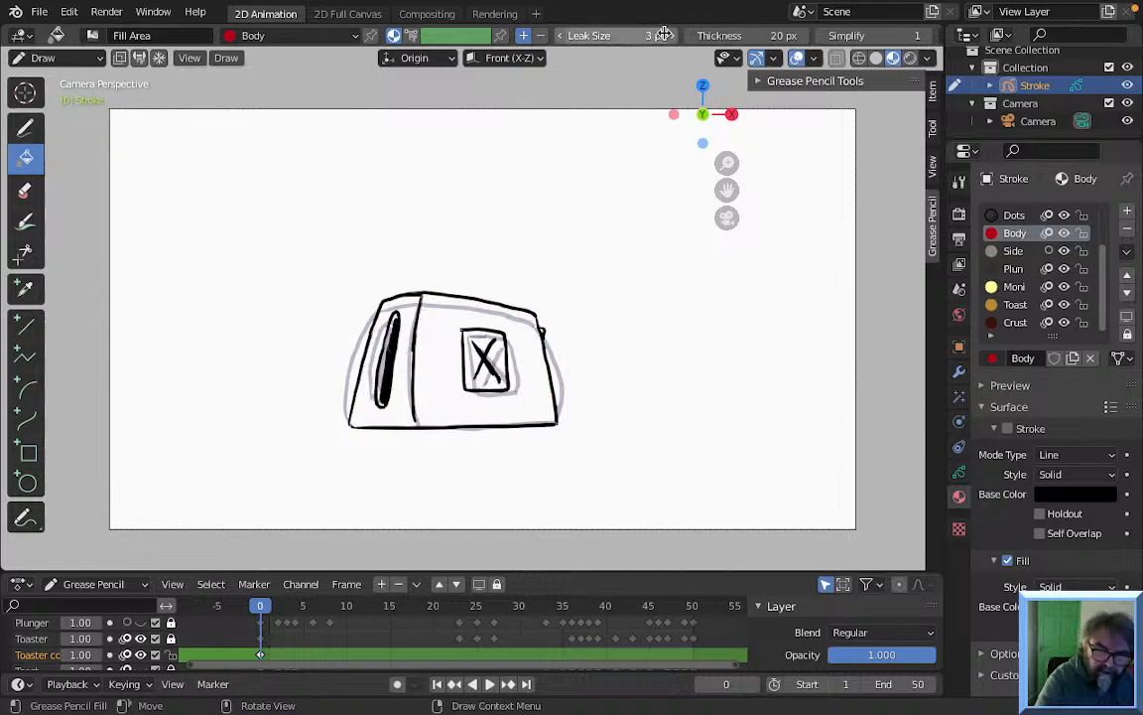
Try filling the toaster's broad side with a Leak Size of 2 px and of 1 px, undoing each fill
{"action": "left_click", "coordinate": [560, 36]}
{"action": "left_click", "coordinate": [561, 37]}
{"action": "left_click", "coordinate": [439, 398]}
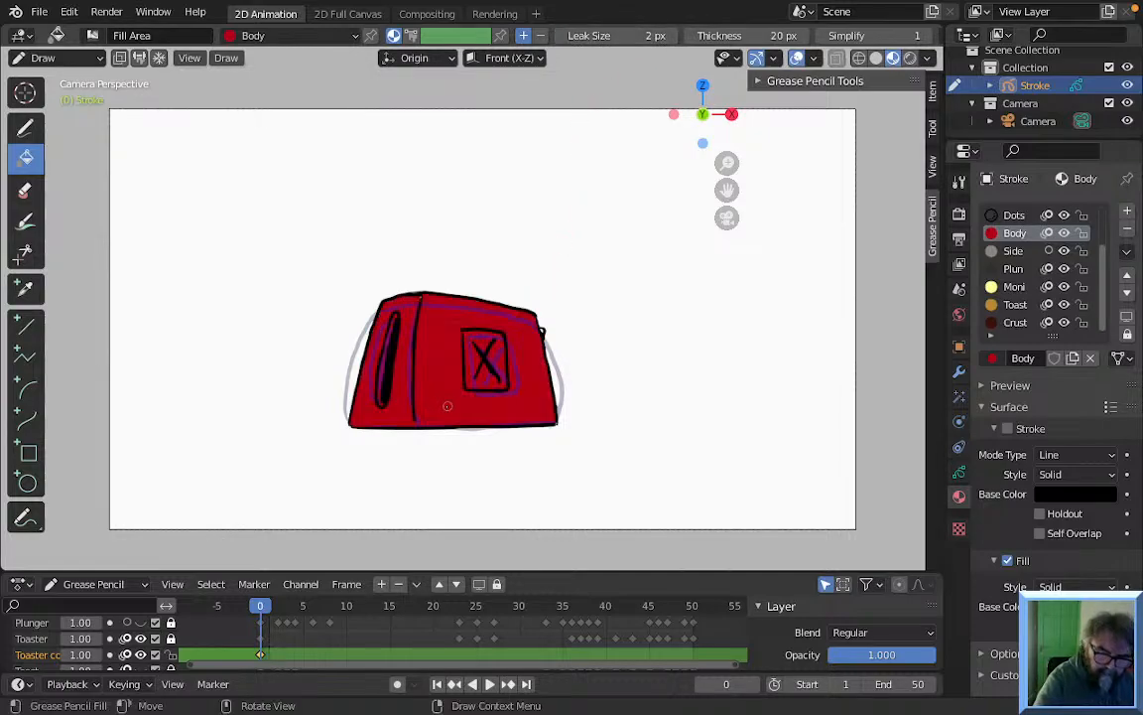
{"action": "key", "text": "ctrl+z"}
{"action": "left_click", "coordinate": [508, 36]}
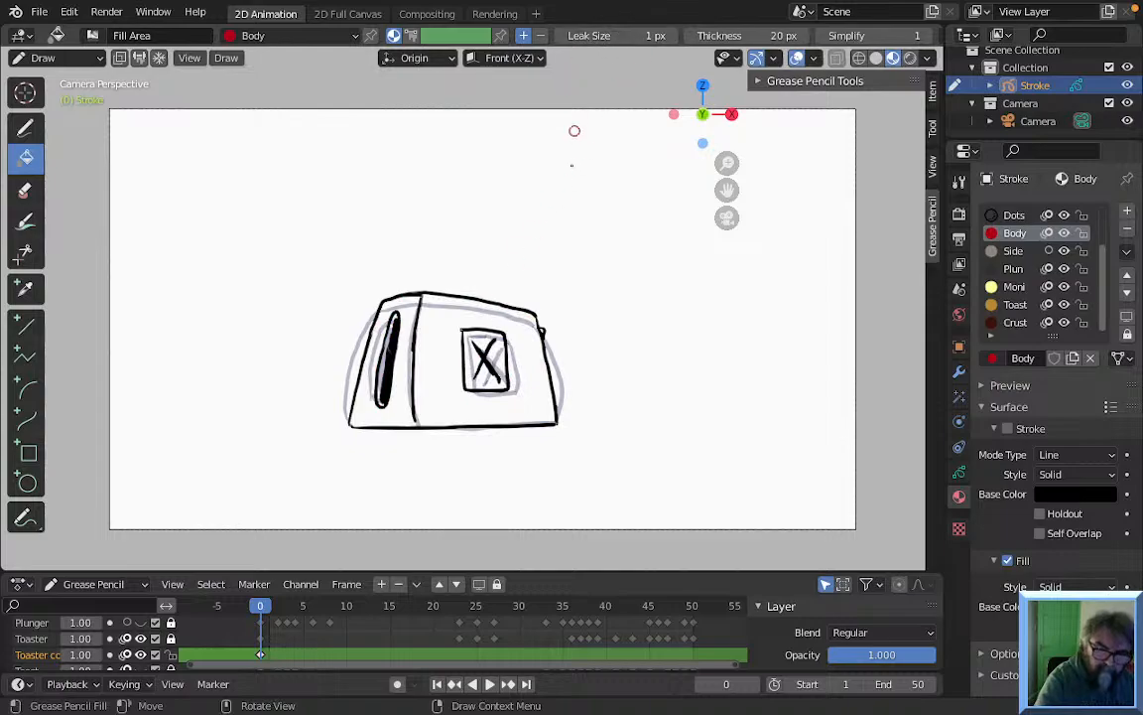
{"action": "left_click", "coordinate": [463, 397]}
{"action": "key", "text": "ctrl+z"}
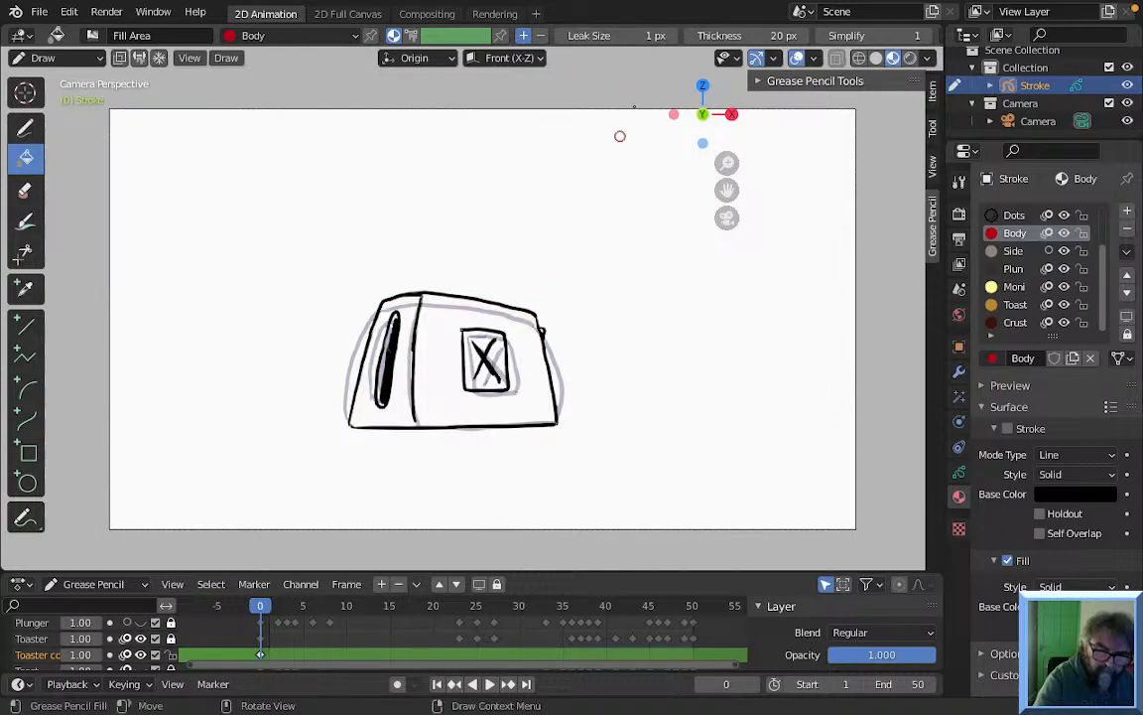
Raise the Leak Size to 4 px, try the Body fill on the toaster's broad side again, and undo it
{"action": "left_click", "coordinate": [671, 36]}
{"action": "left_click", "coordinate": [671, 35]}
{"action": "left_click", "coordinate": [438, 374]}
{"action": "key", "text": "ctrl+z"}
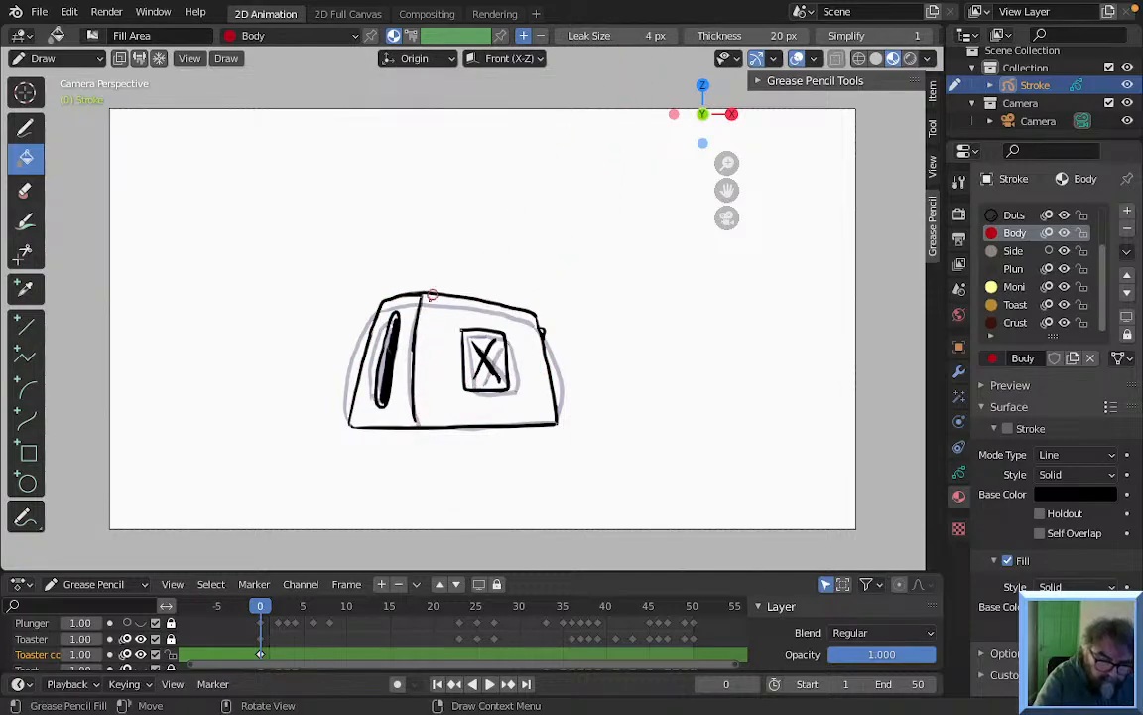
Set the Leak Size to 2 px and show the Fill tool's detailed brush settings
{"action": "left_click", "coordinate": [561, 37]}
{"action": "left_click", "coordinate": [560, 37]}
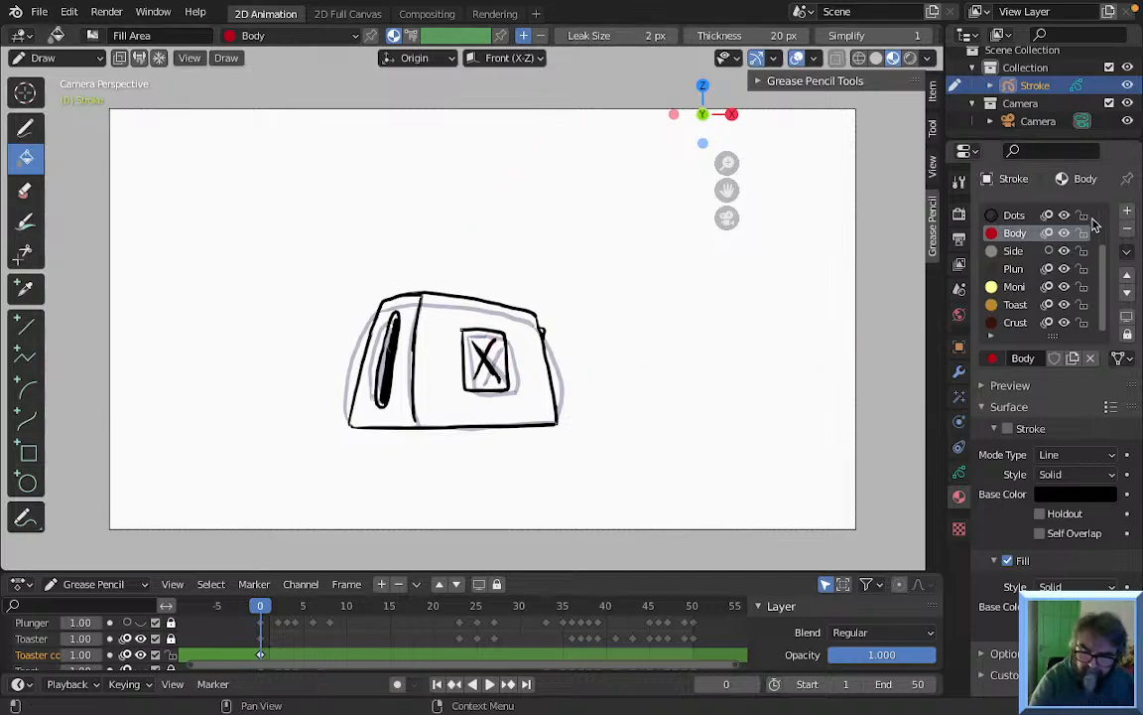
{"action": "left_click", "coordinate": [933, 131]}
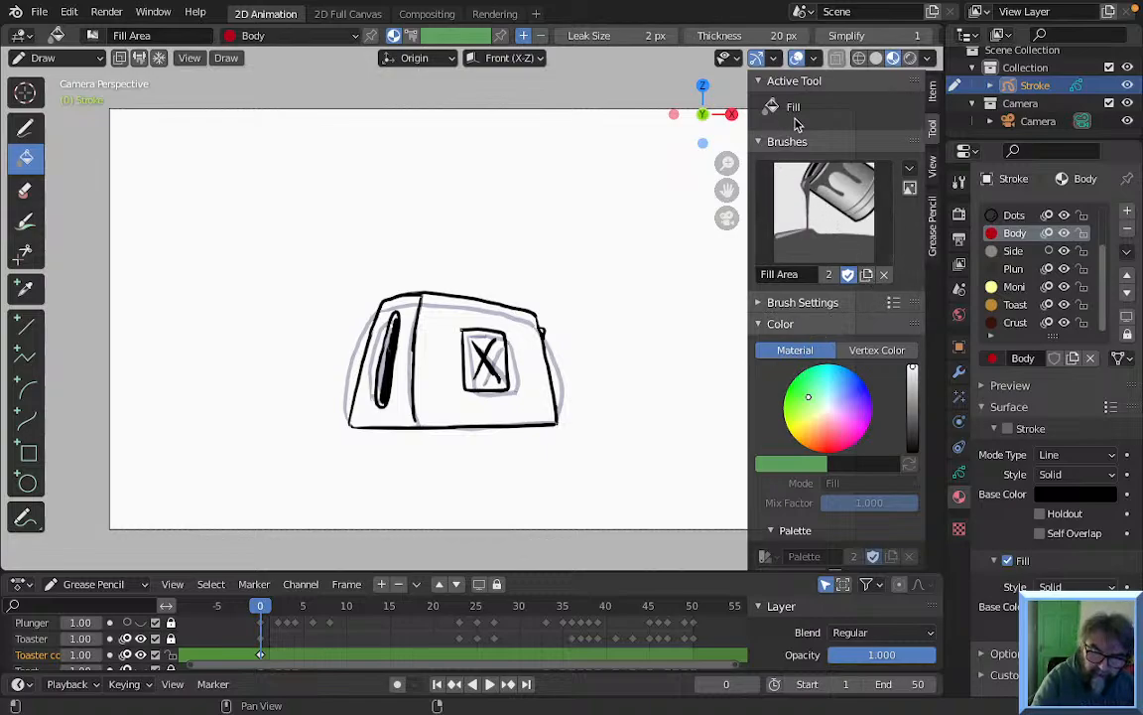
{"action": "left_click", "coordinate": [779, 302]}
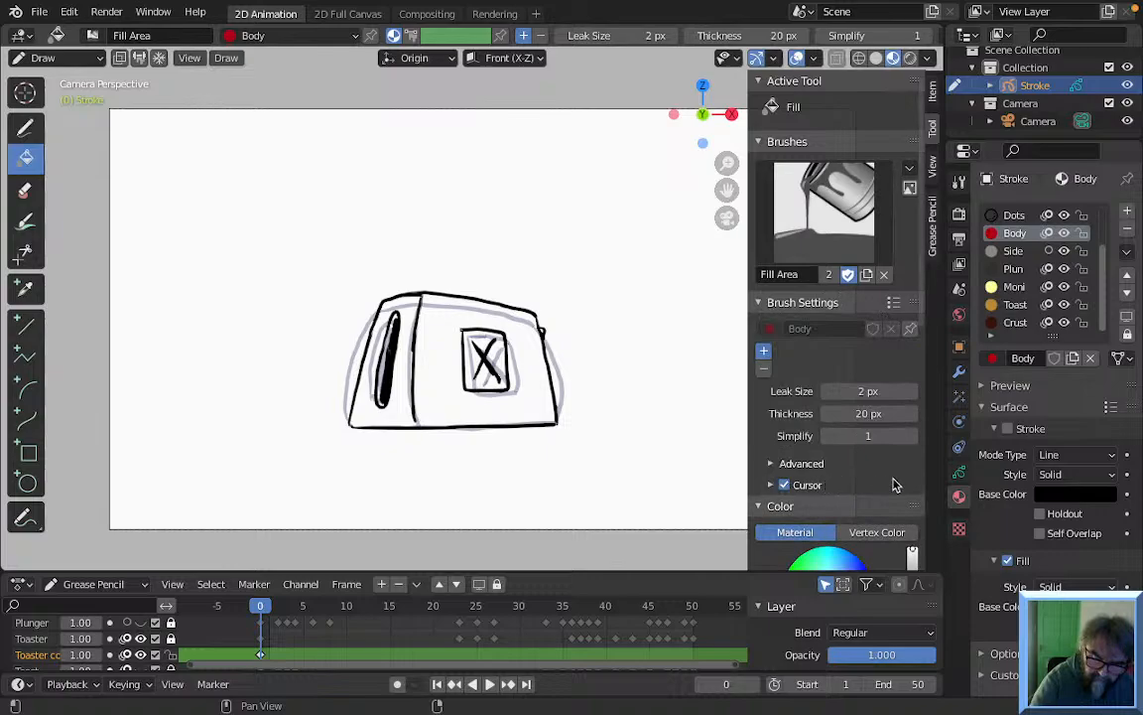
Examine the Fill tool's brush and color settings, the object's transform values, and the Body material's surface and fill settings
{"action": "left_click", "coordinate": [799, 302]}
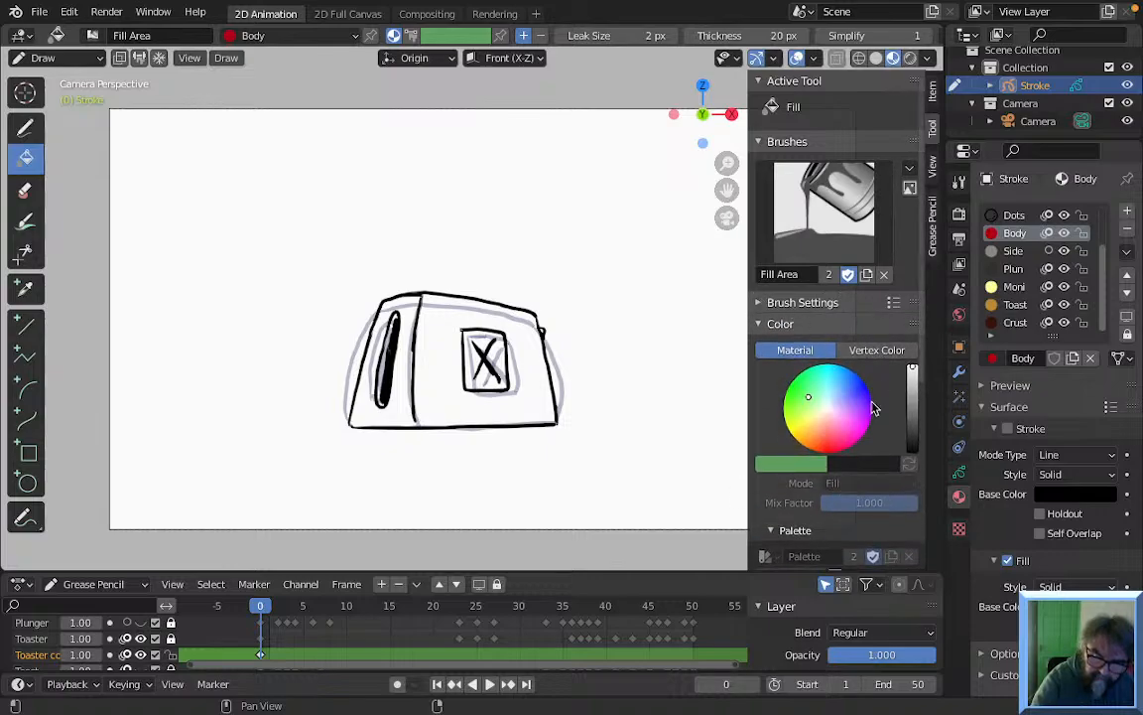
{"action": "mouse_move", "coordinate": [920, 370]}
{"action": "left_mouse_down"}
{"action": "mouse_move", "coordinate": [921, 568]}
{"action": "mouse_move", "coordinate": [917, 248]}
{"action": "left_mouse_up"}
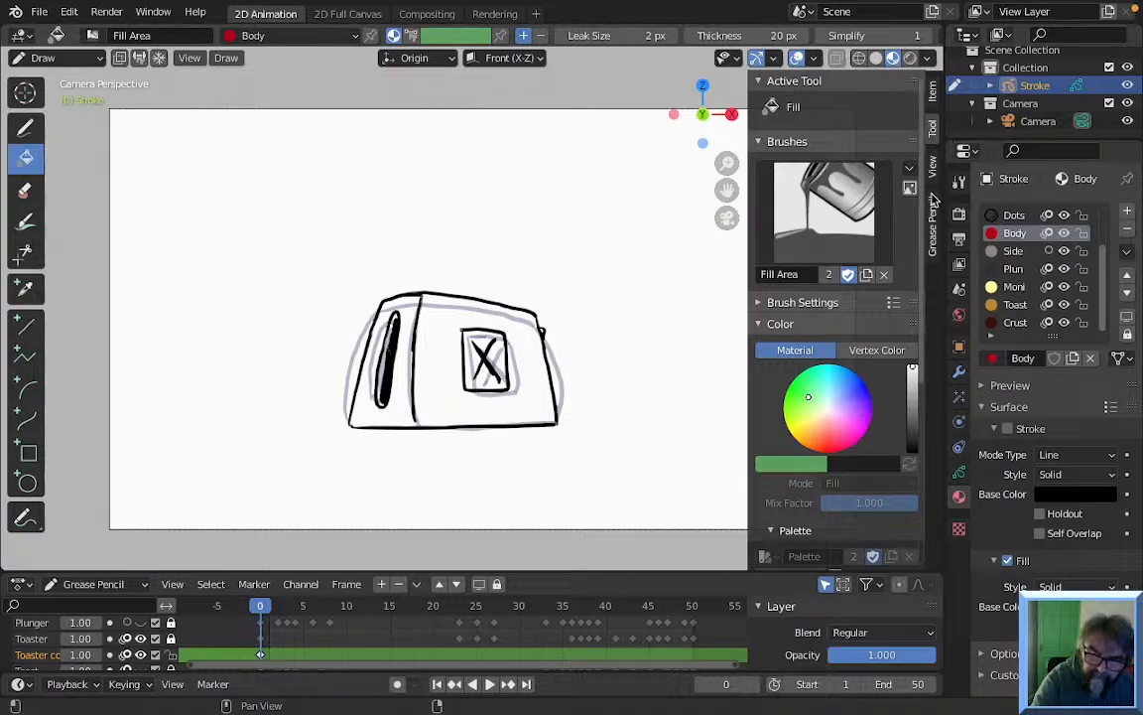
{"action": "left_click", "coordinate": [932, 94]}
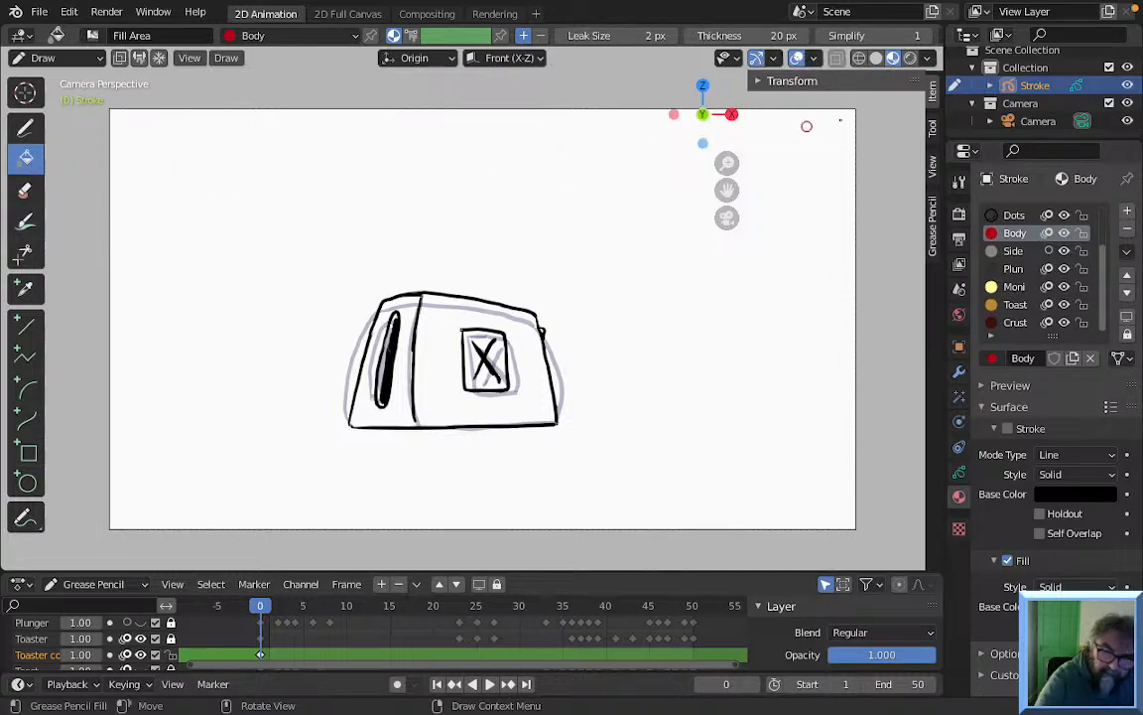
{"action": "left_click", "coordinate": [756, 81]}
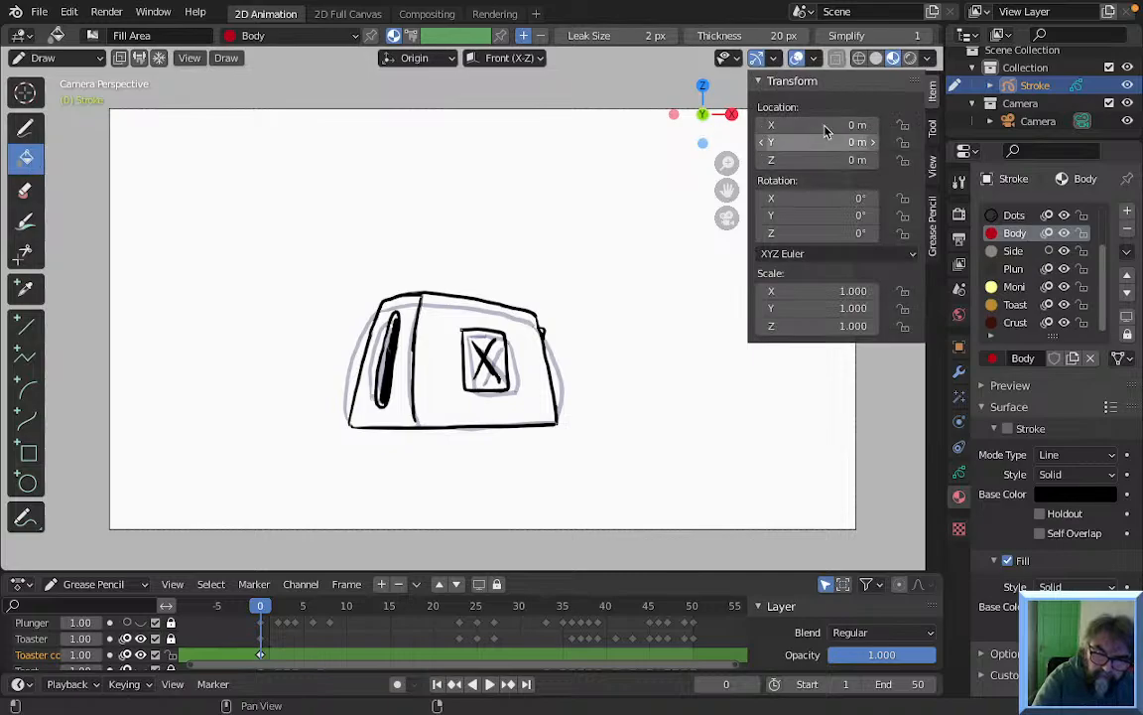
{"action": "left_click", "coordinate": [760, 82]}
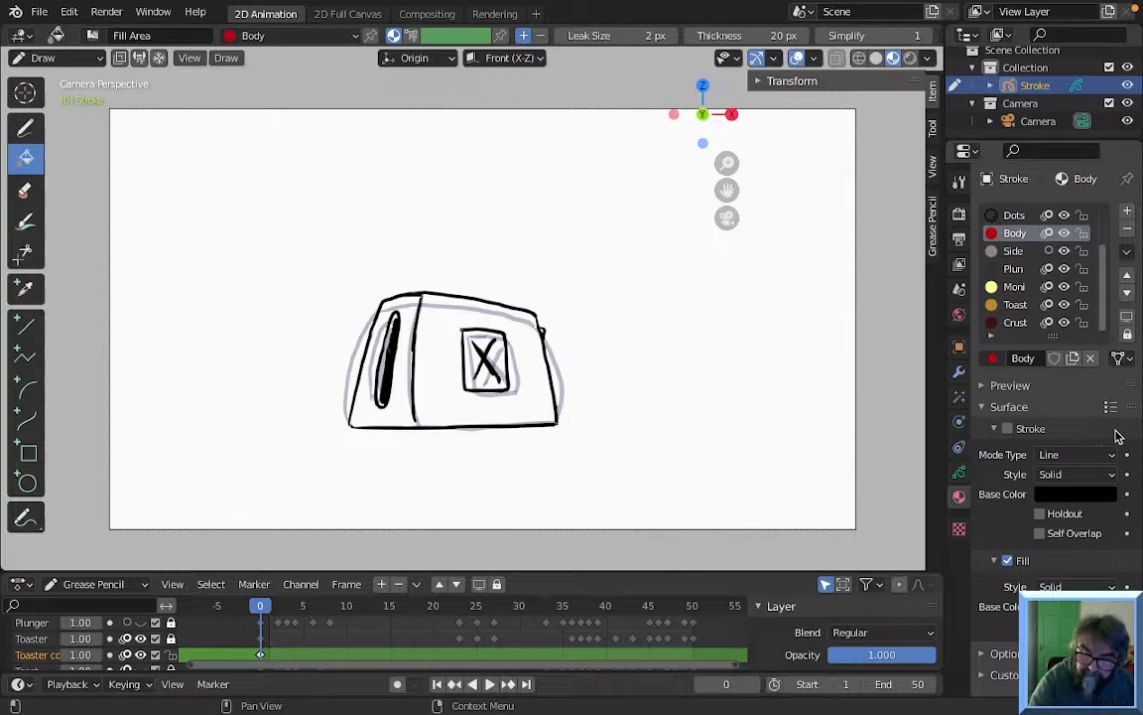
{"action": "left_click", "coordinate": [984, 656]}
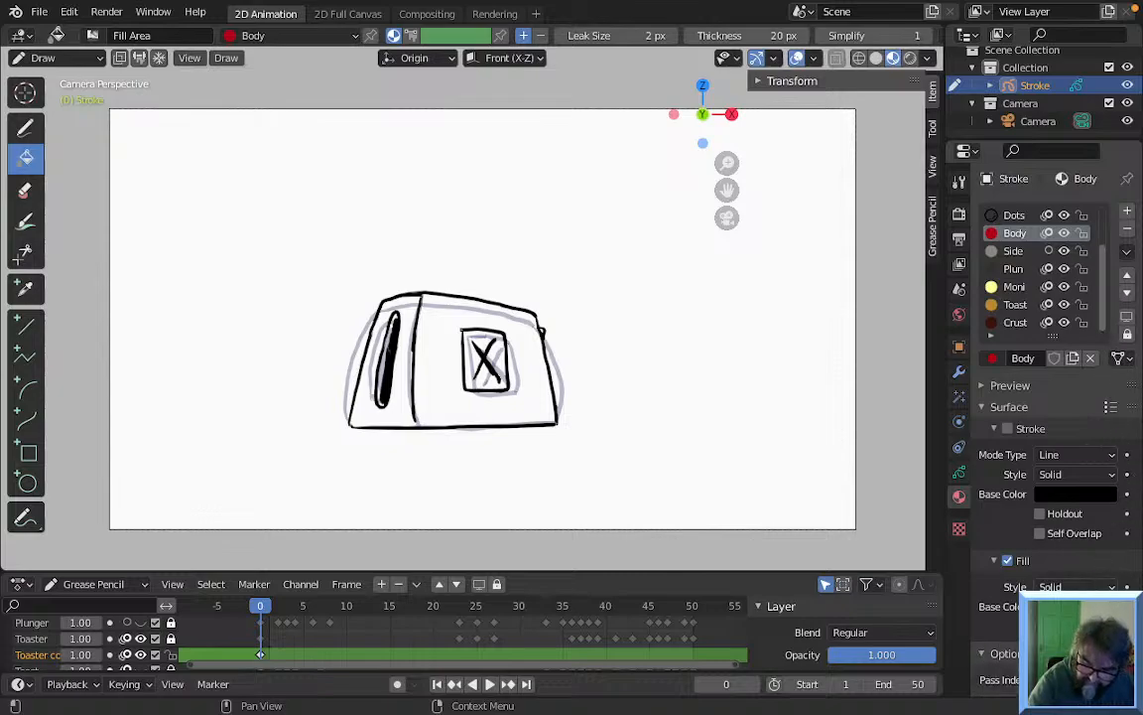
{"action": "scroll", "coordinate": [1012, 678], "scroll_direction": "down", "scroll_amount": 1}
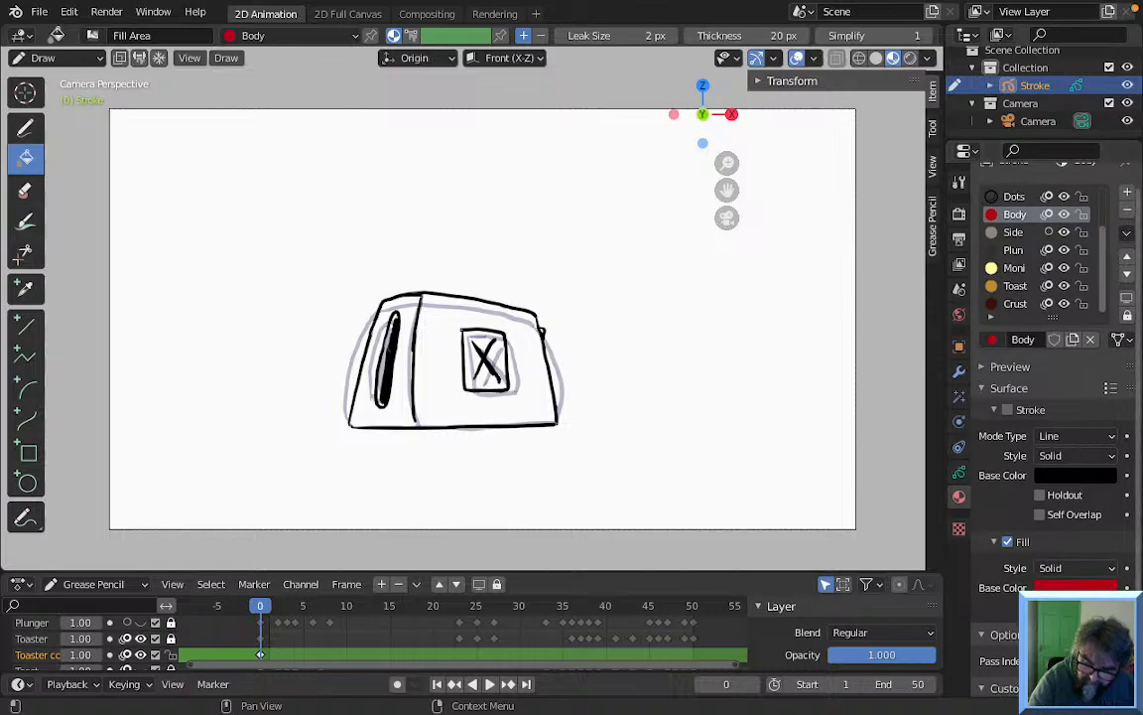
{"action": "scroll", "coordinate": [983, 685], "scroll_direction": "down", "scroll_amount": 1}
{"action": "scroll", "coordinate": [1052, 447], "scroll_direction": "down", "scroll_amount": 2}
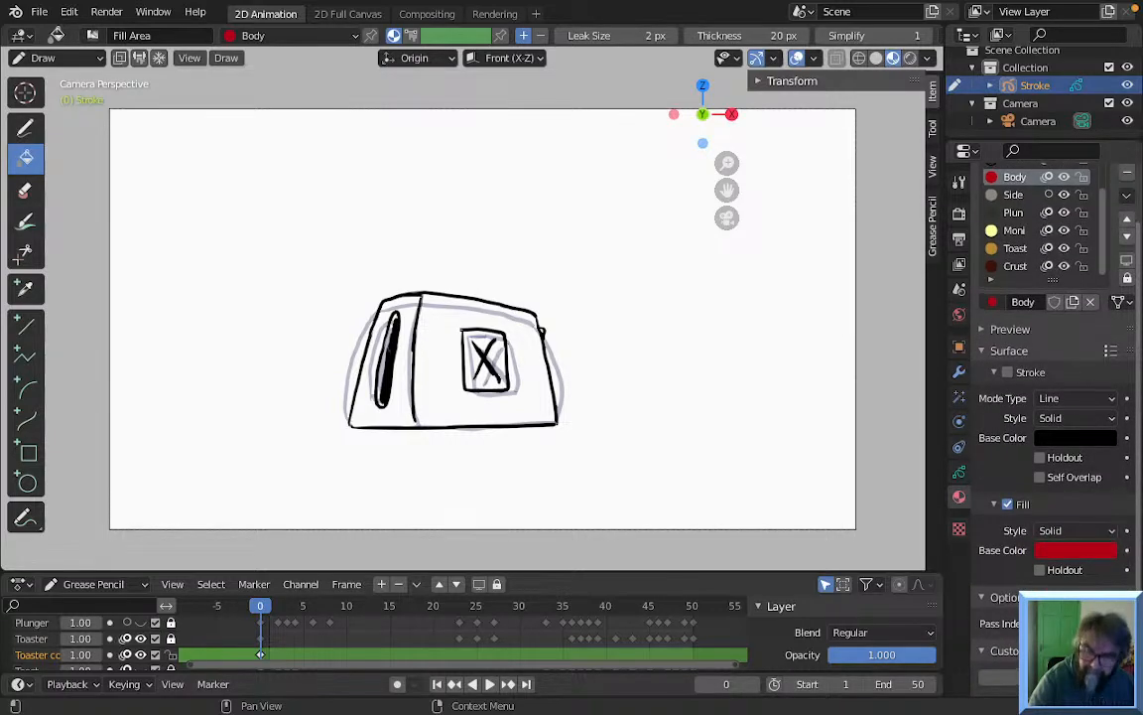
{"action": "scroll", "coordinate": [1052, 447], "scroll_direction": "up", "scroll_amount": 2}
{"action": "scroll", "coordinate": [1001, 397], "scroll_direction": "up", "scroll_amount": 1}
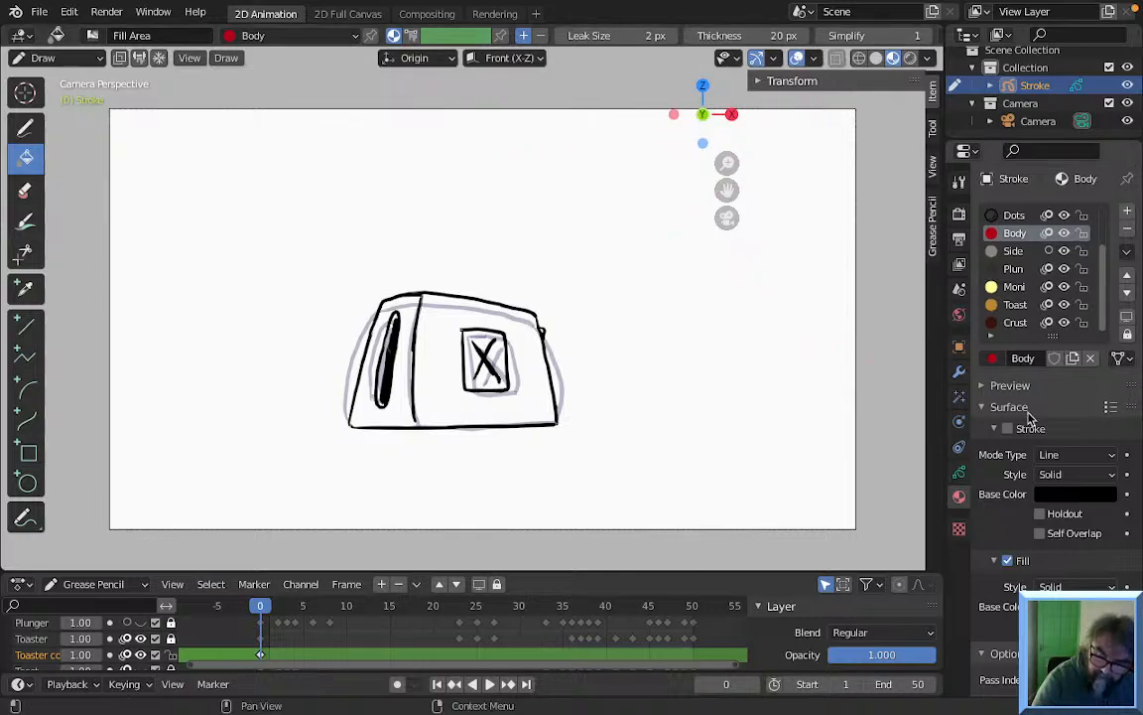
{"action": "left_click", "coordinate": [30, 130]}
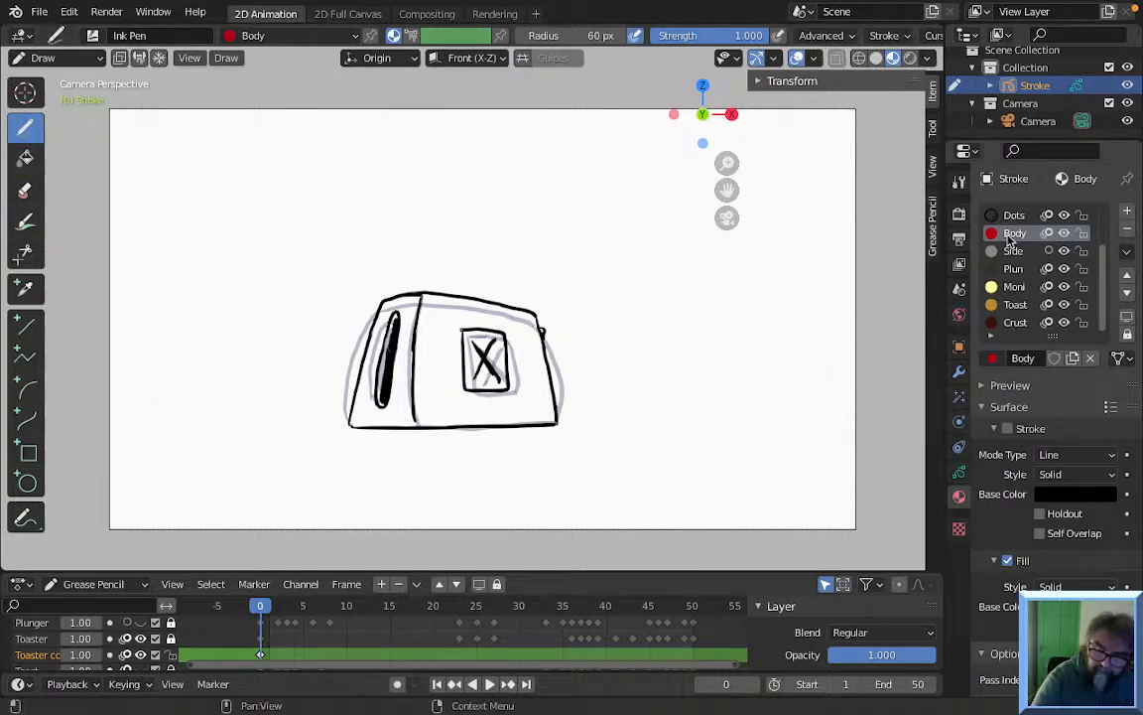
{"action": "mouse_move", "coordinate": [653, 360]}
{"action": "left_mouse_down"}
{"action": "mouse_move", "coordinate": [667, 375]}
{"action": "mouse_move", "coordinate": [668, 478]}
{"action": "left_mouse_up"}
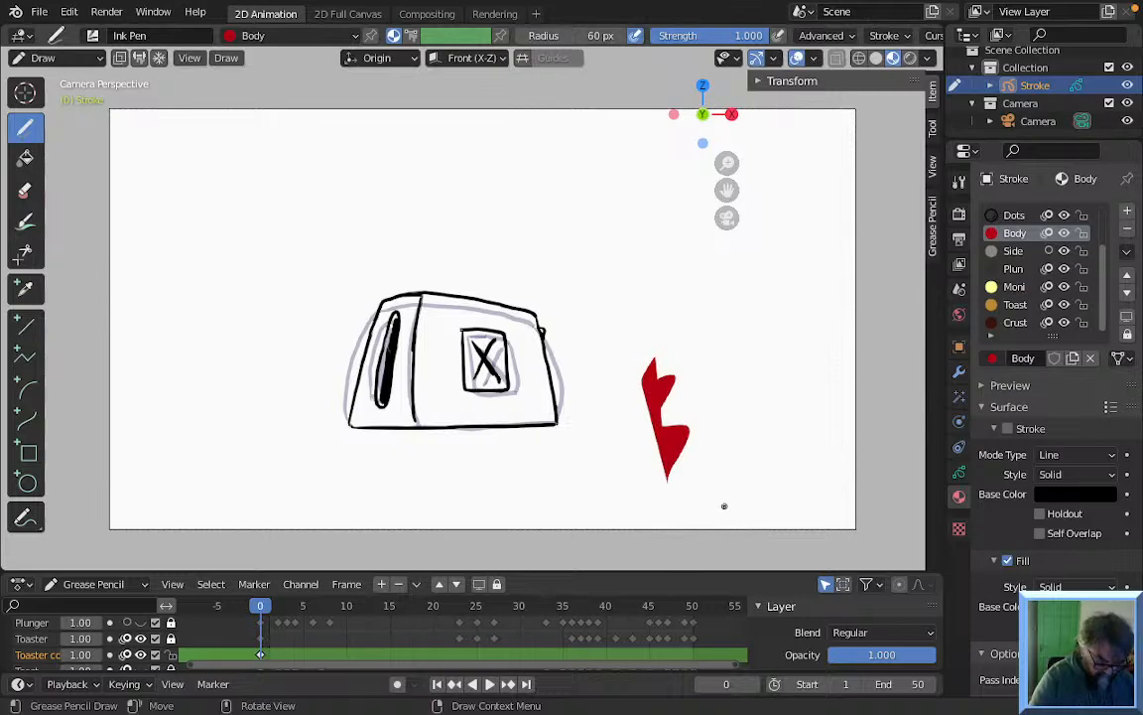
{"action": "key", "text": "ctrl+z"}
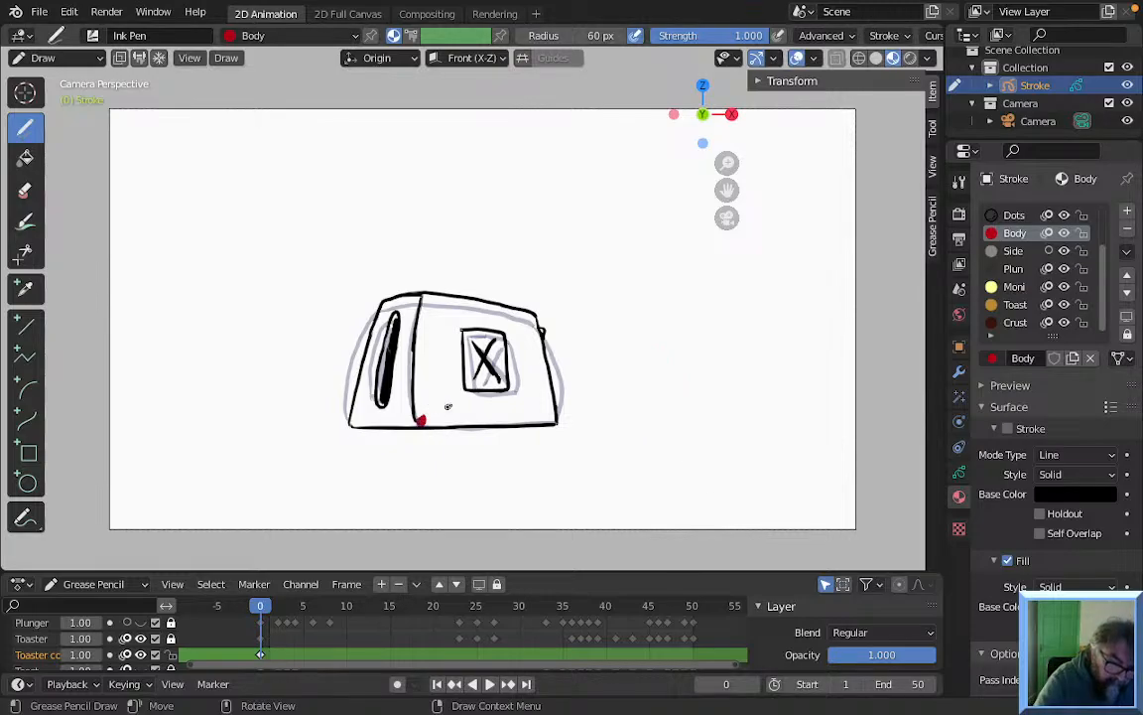
Fill the toaster's large panel, the one with the X, with the red Body material on frames 0 and 23
{"action": "left_click", "coordinate": [26, 157]}
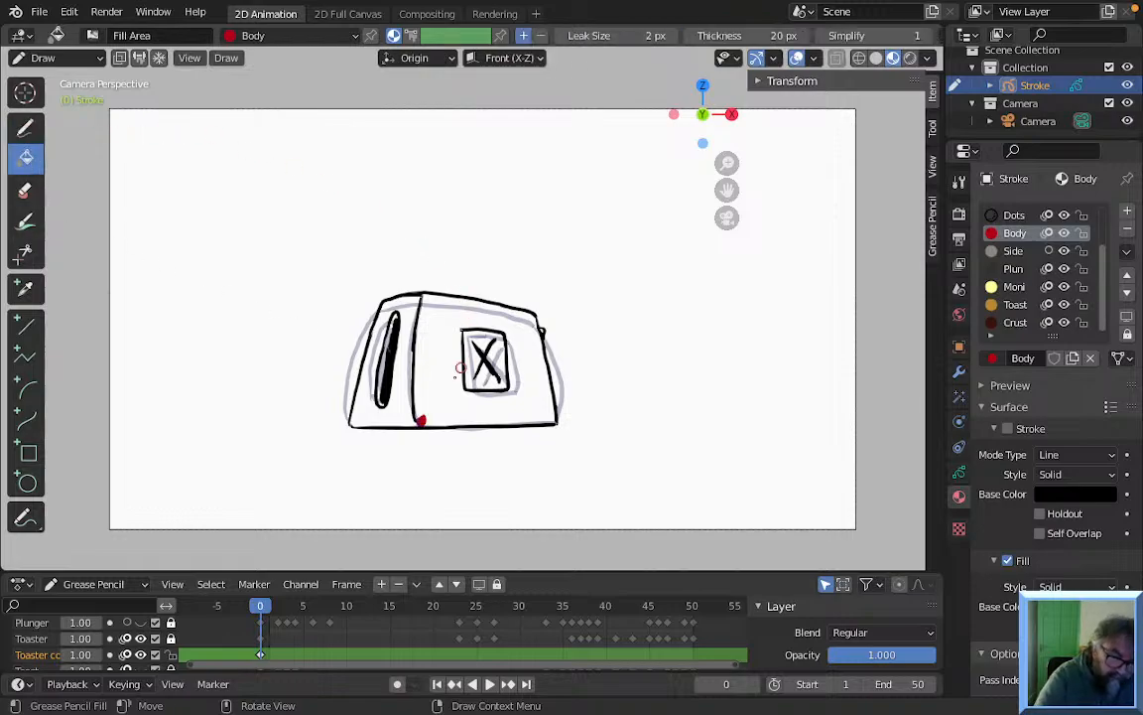
{"action": "left_click", "coordinate": [467, 394]}
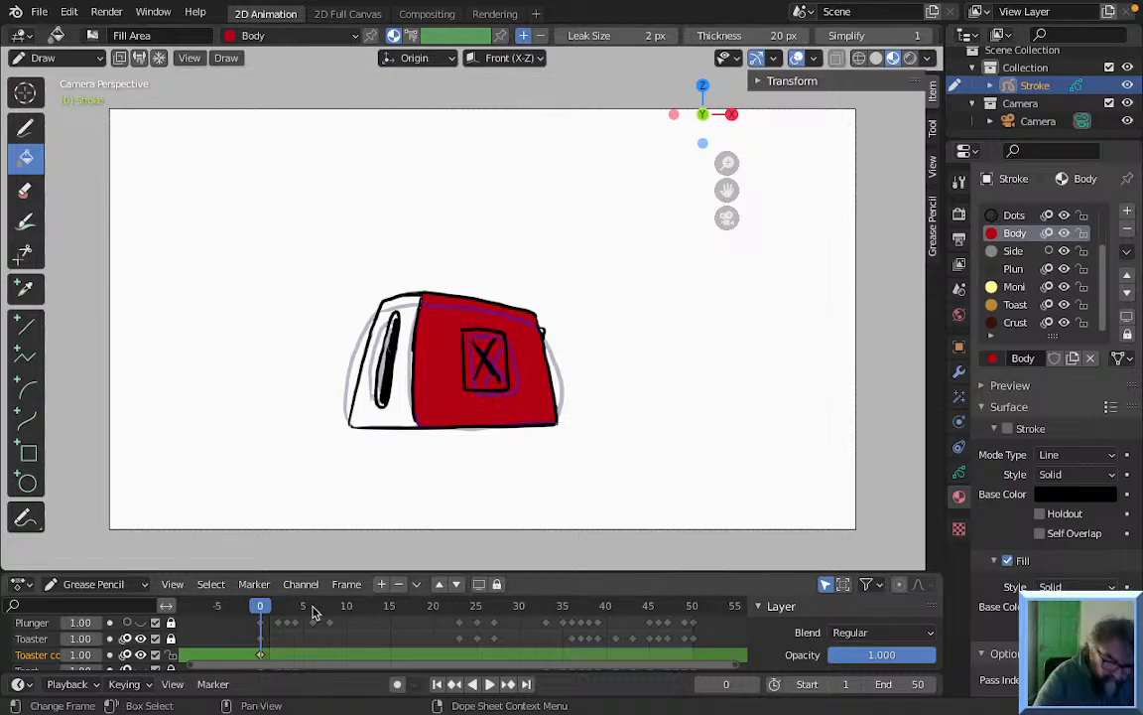
{"action": "key", "text": "space"}
{"action": "mouse_move", "coordinate": [278, 615]}
{"action": "left_mouse_down"}
{"action": "mouse_move", "coordinate": [486, 610]}
{"action": "mouse_move", "coordinate": [446, 617]}
{"action": "mouse_move", "coordinate": [462, 618]}
{"action": "left_mouse_up"}
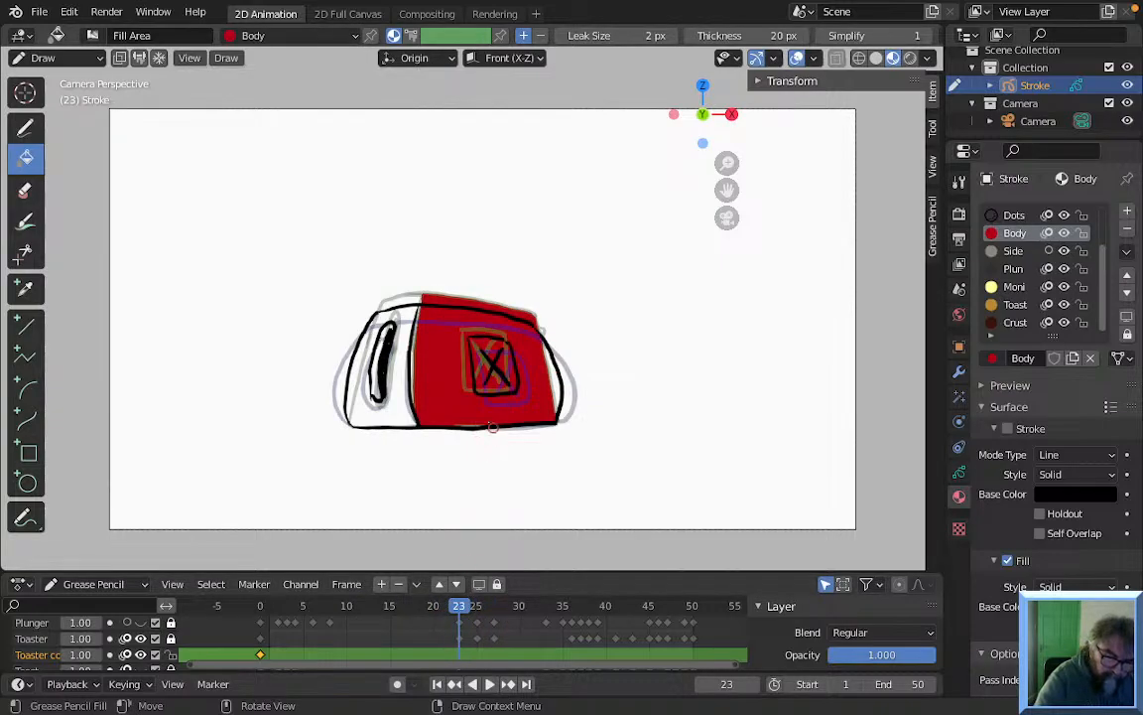
{"action": "left_click", "coordinate": [435, 382]}
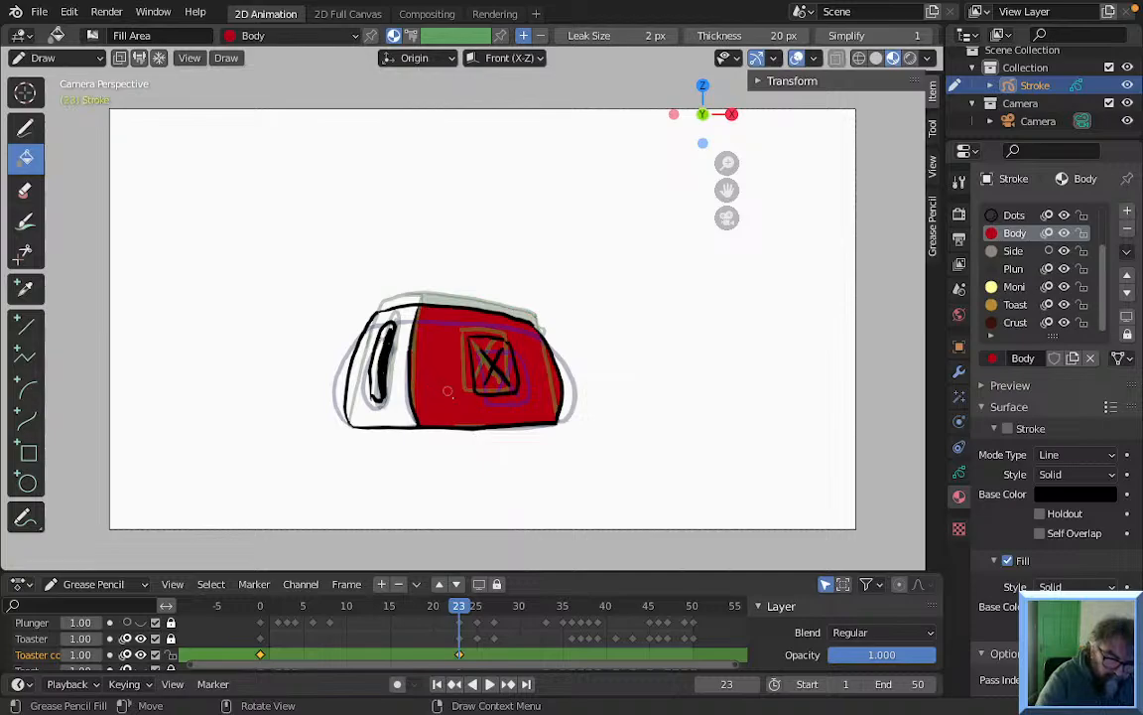
Fill the toaster body with the red Body material on frames 25, 27 and 33
{"action": "left_click", "coordinate": [480, 611]}
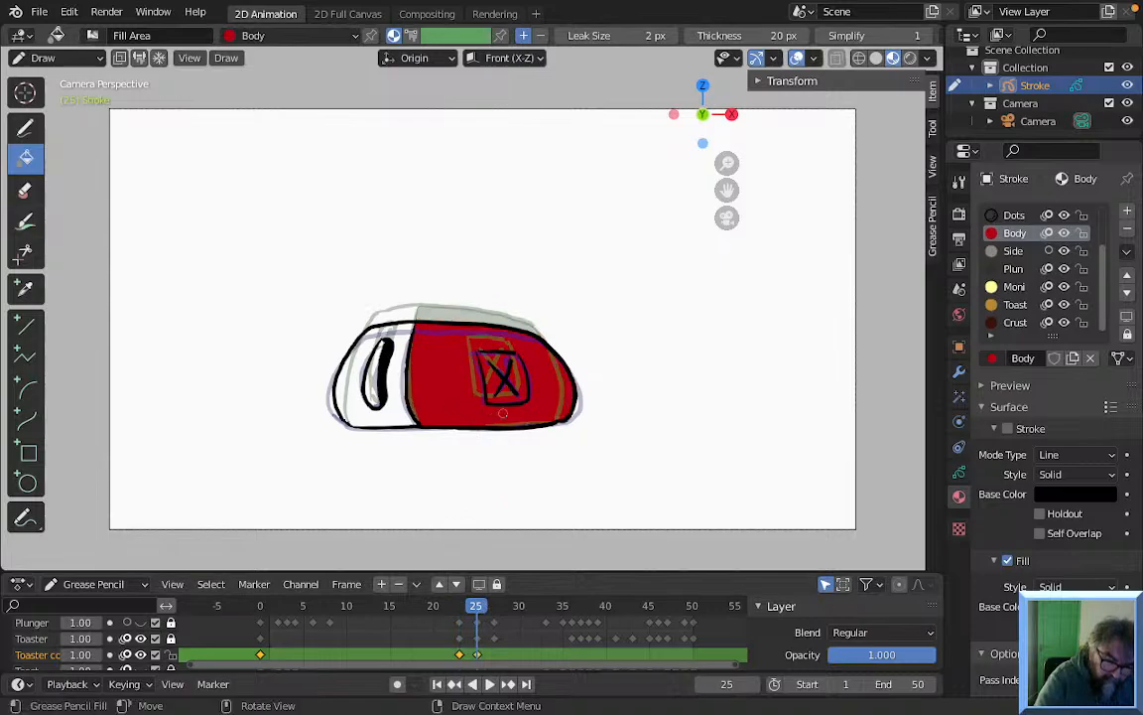
{"action": "left_click", "coordinate": [497, 610]}
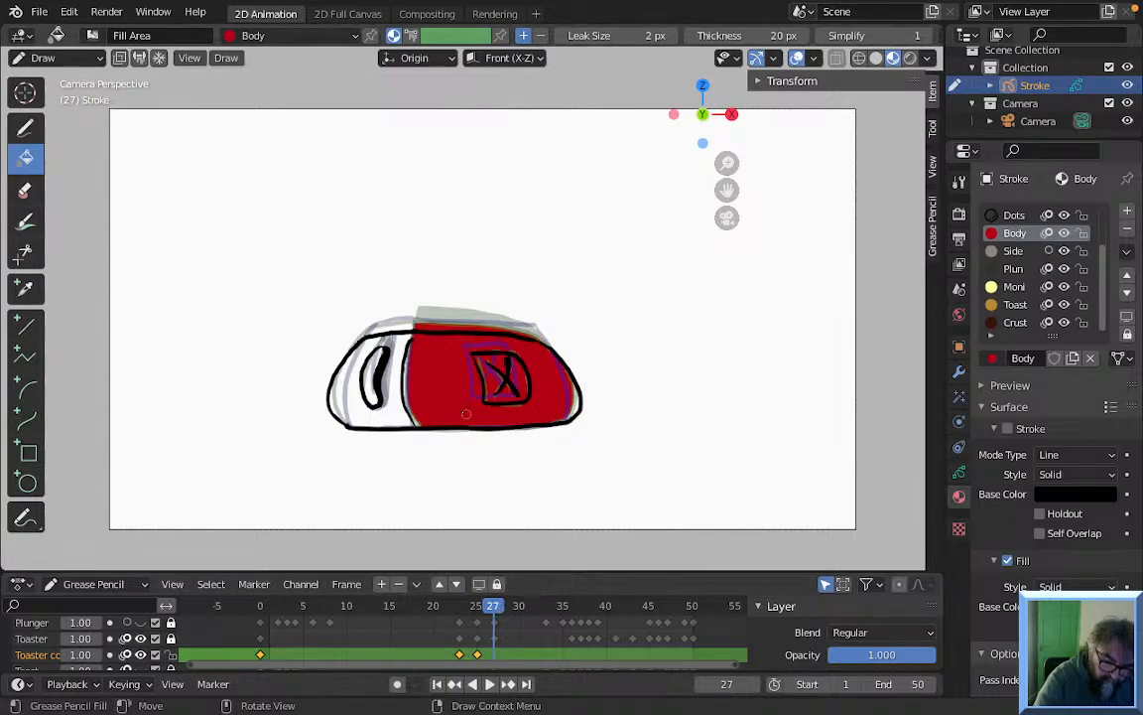
{"action": "left_click", "coordinate": [395, 369]}
{"action": "left_click", "coordinate": [546, 612]}
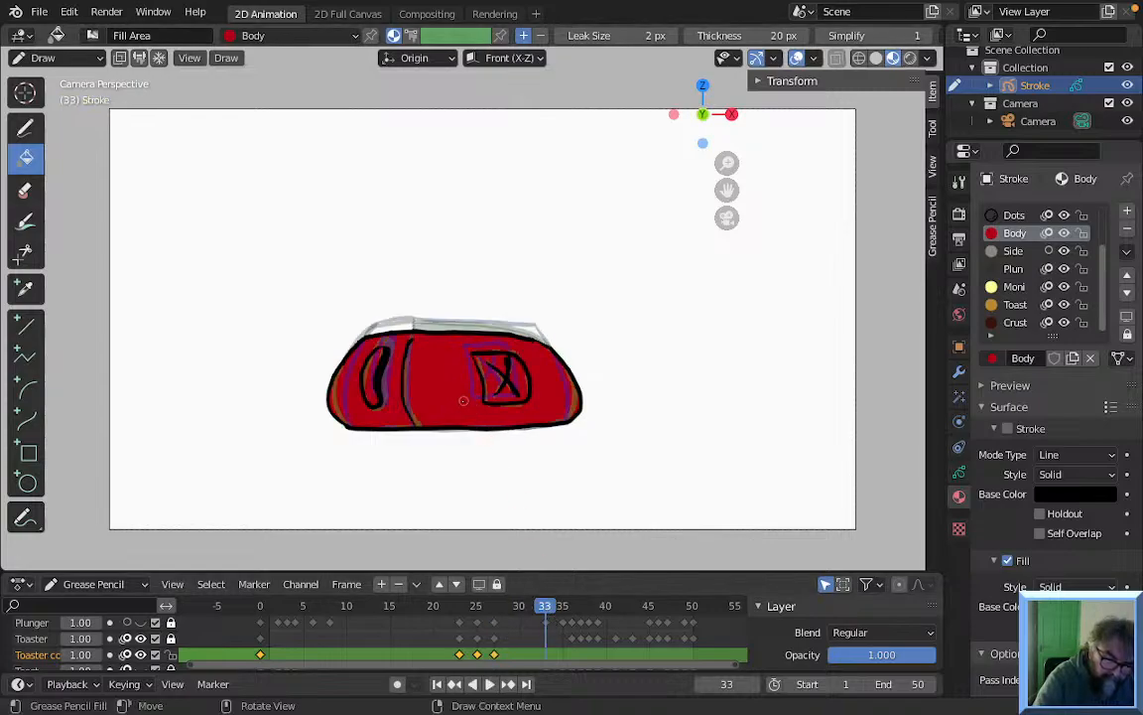
{"action": "left_click", "coordinate": [473, 402]}
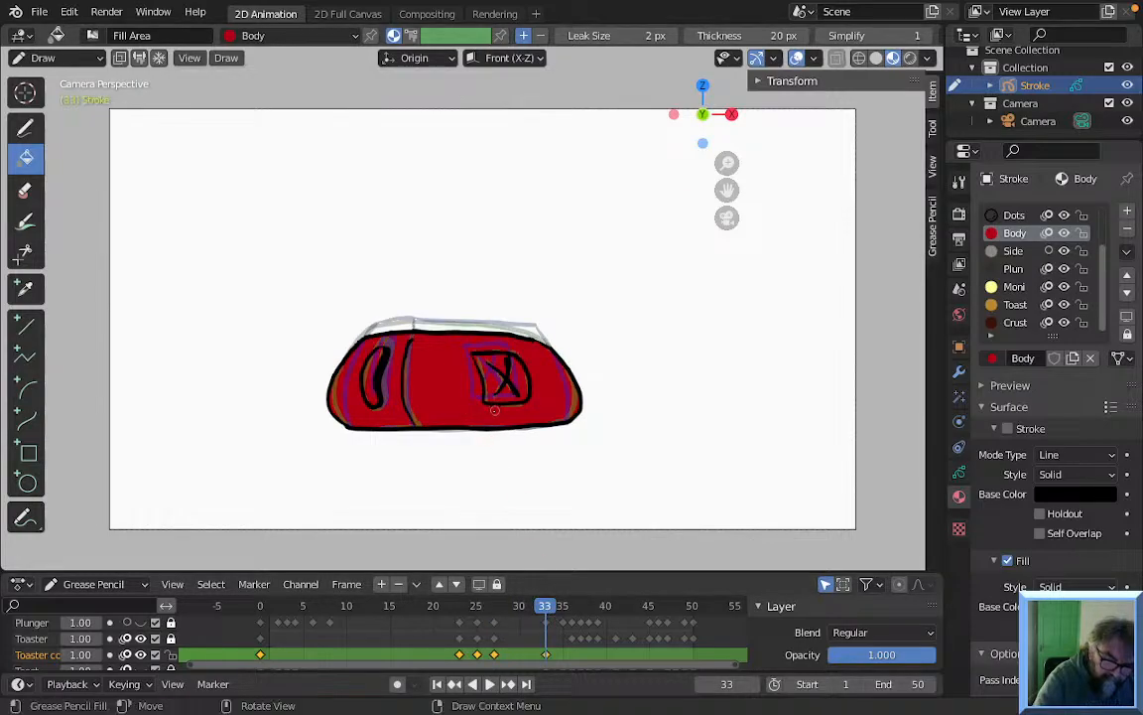
Fill the toaster's large X panel with the Body material on frames 36 and 37
{"action": "left_click", "coordinate": [563, 607]}
{"action": "left_click_drag", "start_coordinate": [562, 612], "coordinate": [572, 612]}
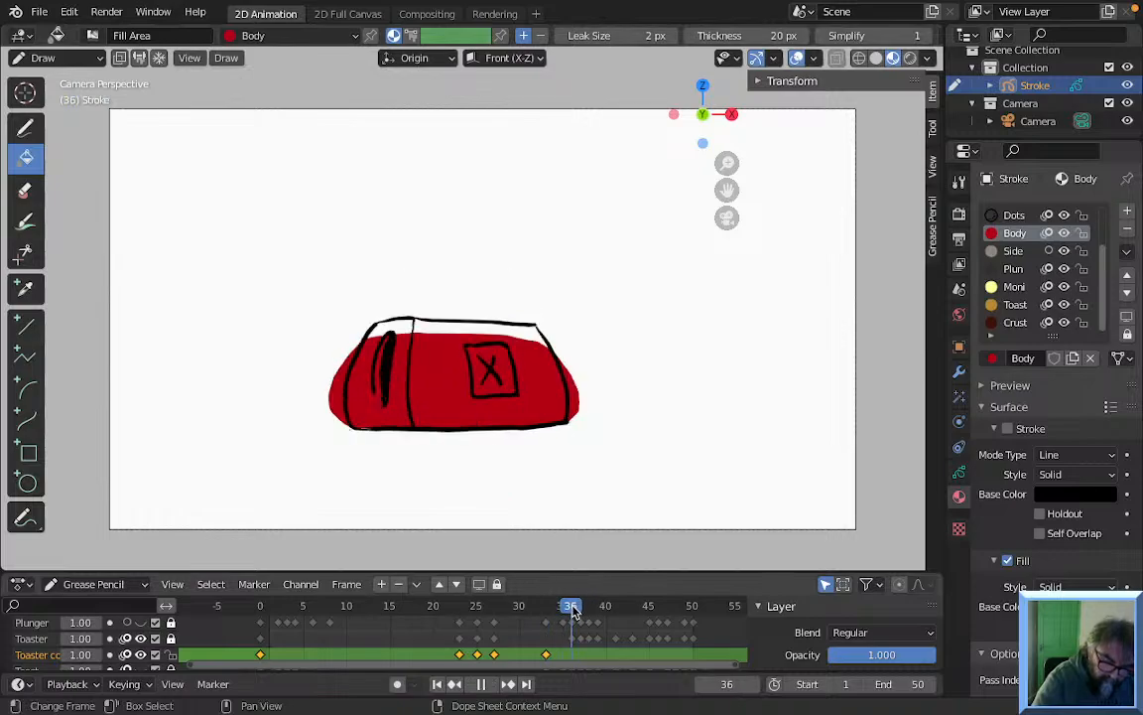
{"action": "left_click", "coordinate": [455, 410]}
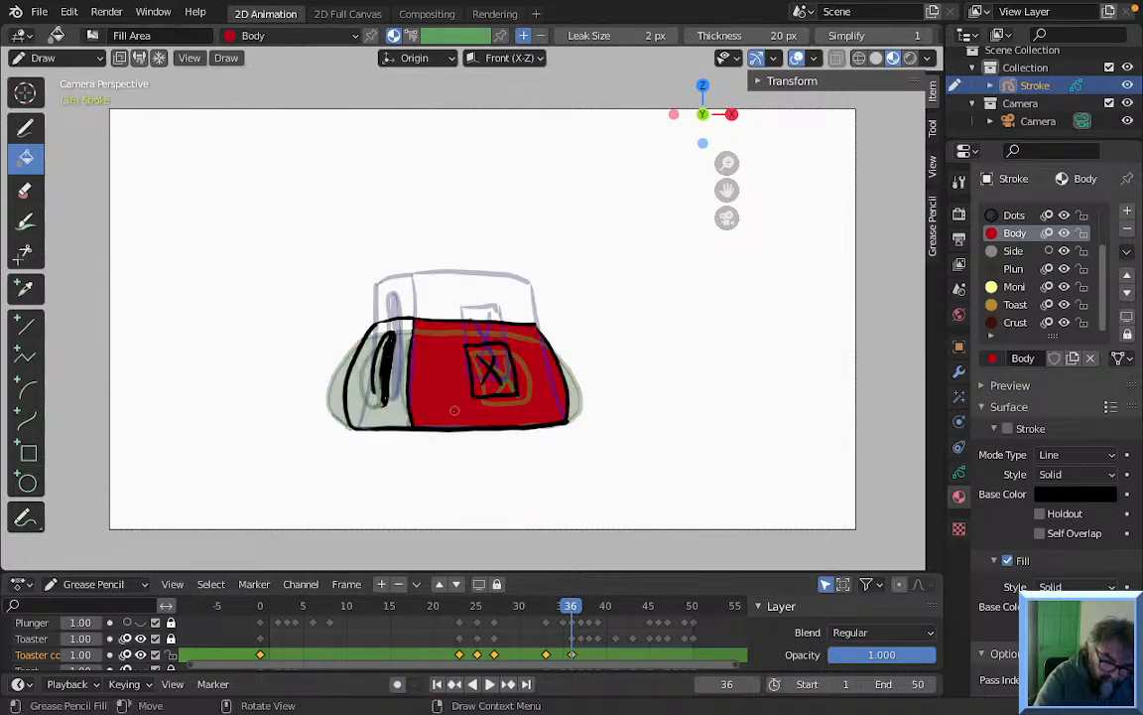
{"action": "left_click", "coordinate": [579, 612]}
{"action": "left_click", "coordinate": [467, 416]}
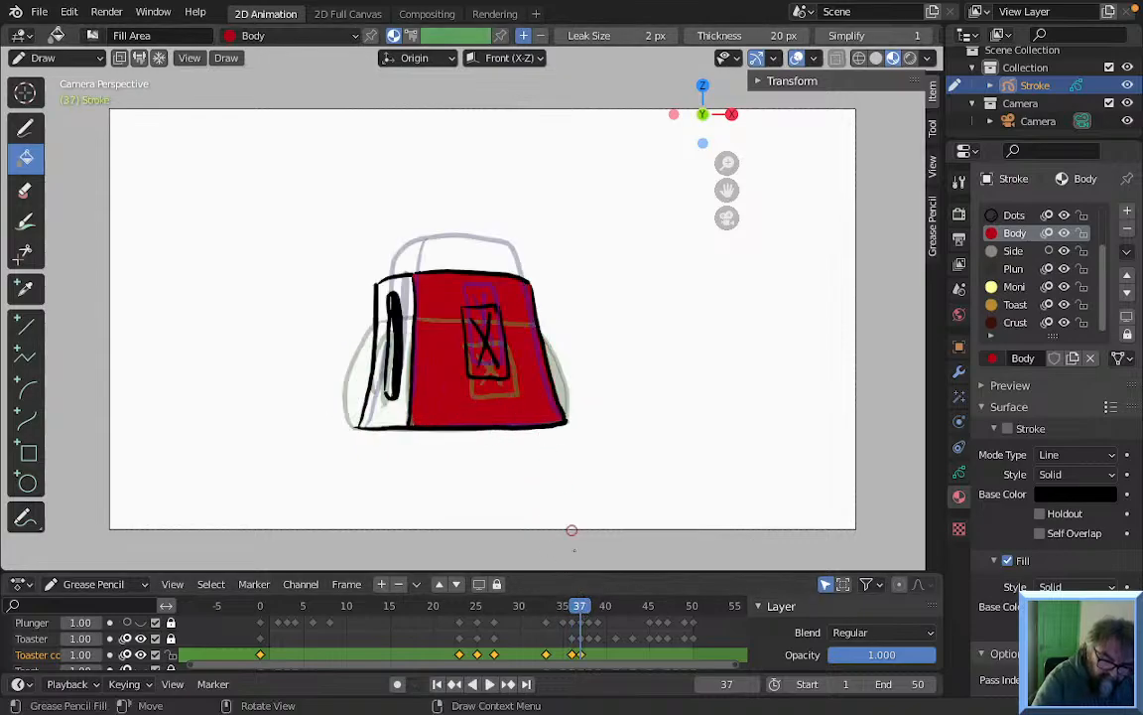
Fill the stretched toaster's large X panel with the Body material on frames 38, 39 and 41
{"action": "left_click", "coordinate": [589, 609]}
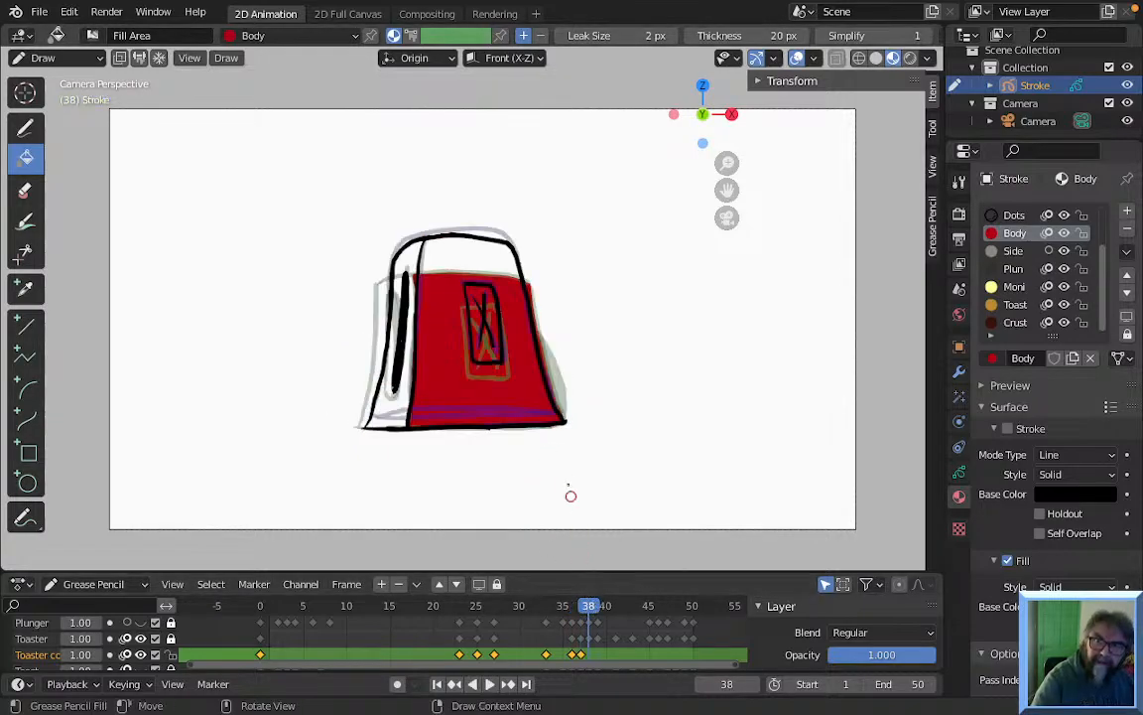
{"action": "left_click", "coordinate": [476, 393]}
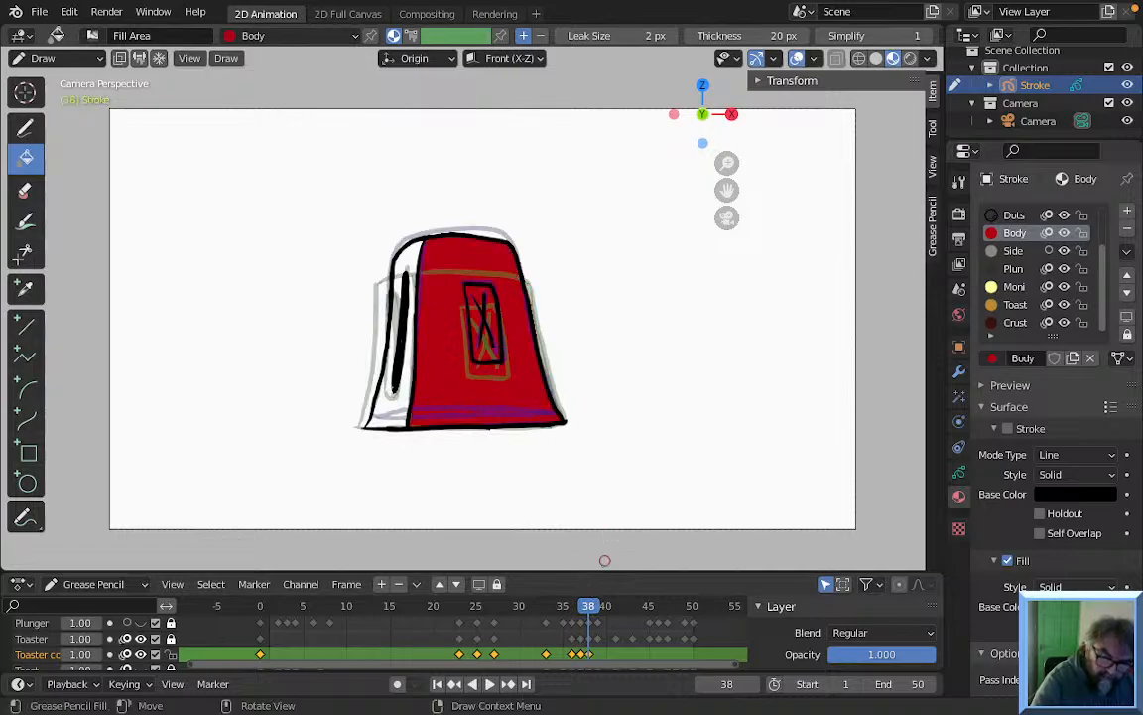
{"action": "left_click", "coordinate": [598, 609]}
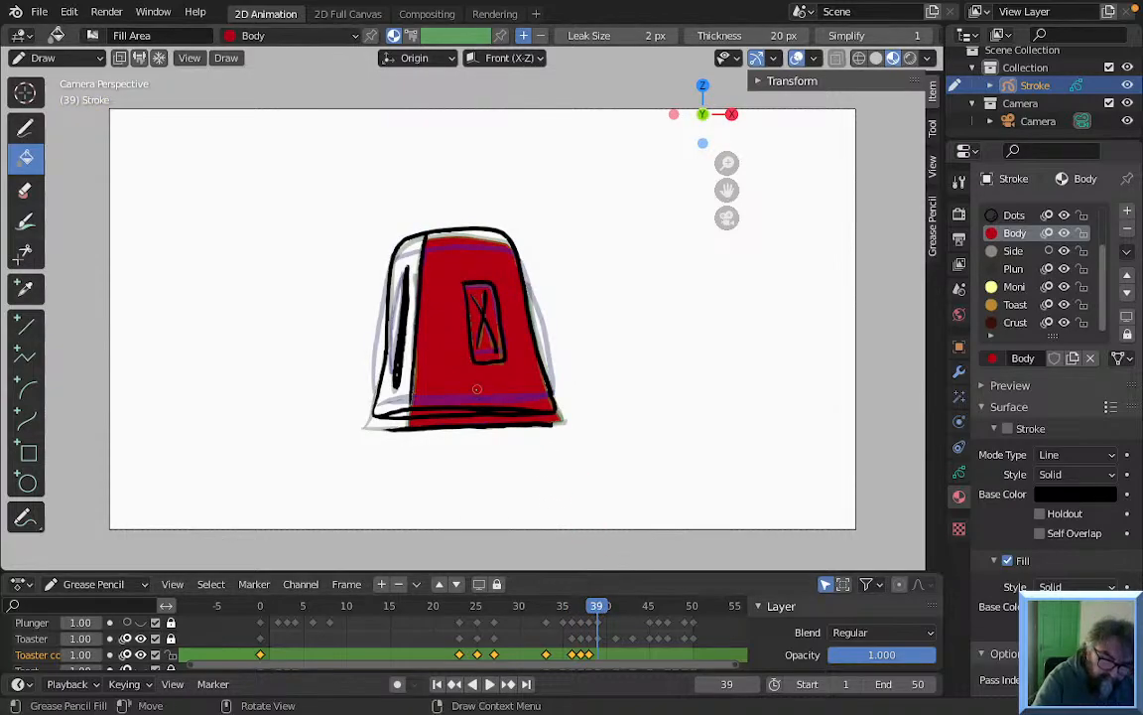
{"action": "left_click", "coordinate": [484, 387]}
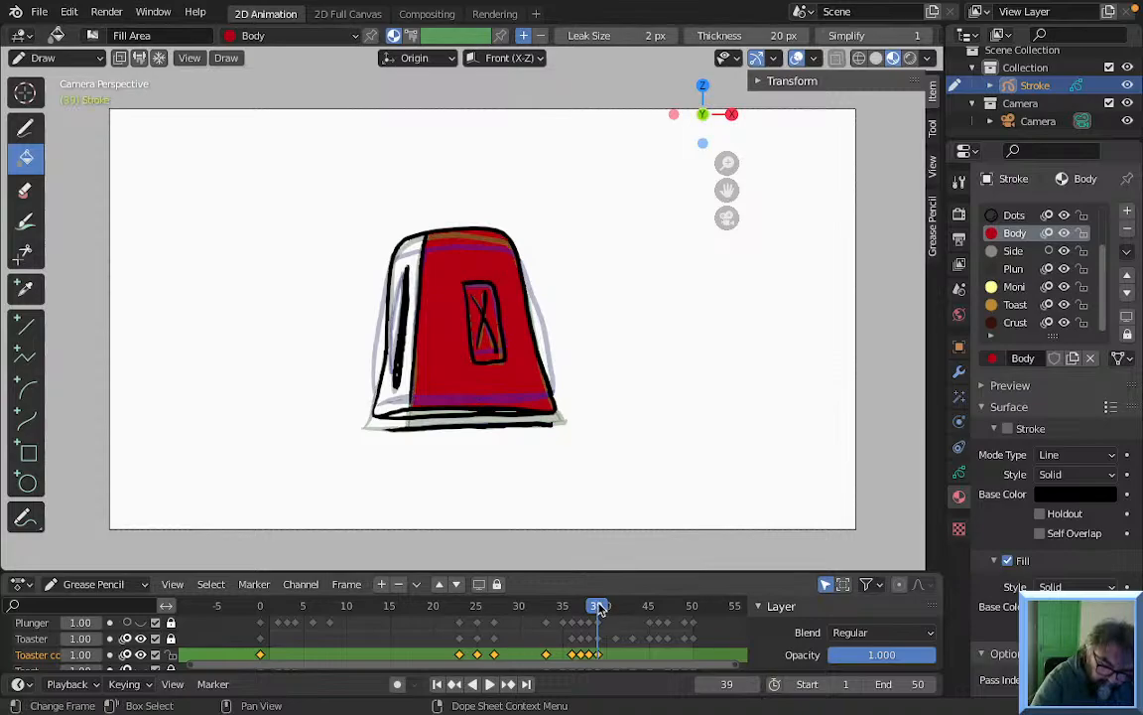
{"action": "key", "text": "space"}
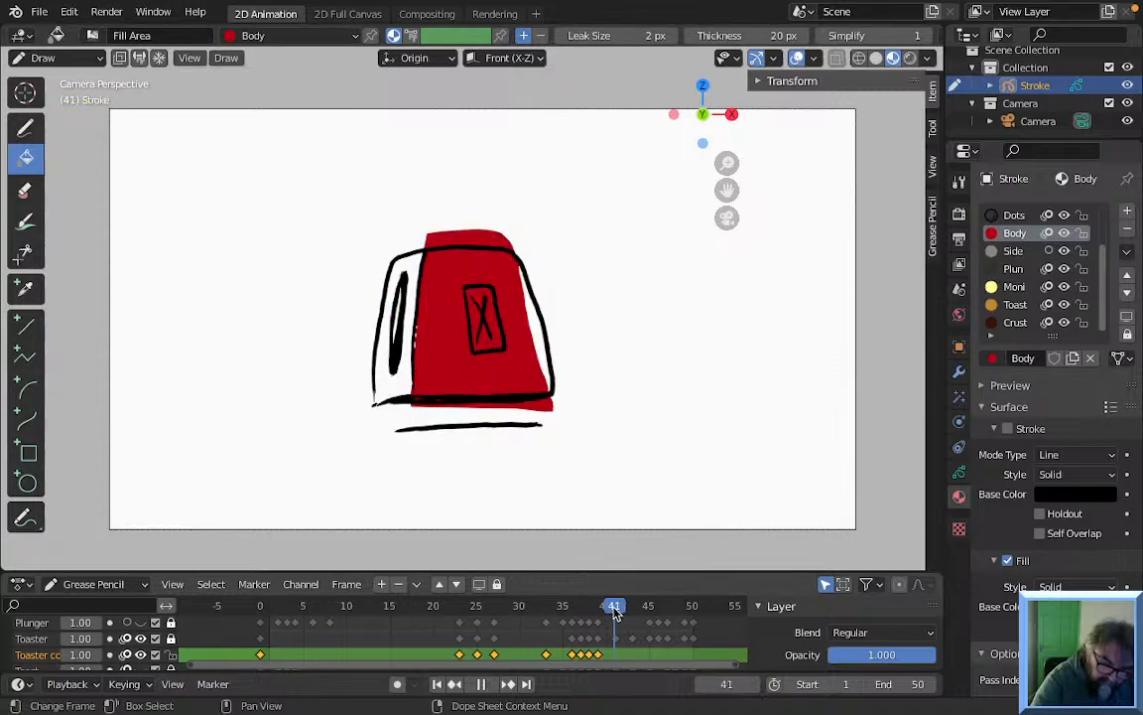
{"action": "key", "text": "space"}
{"action": "left_click", "coordinate": [505, 380]}
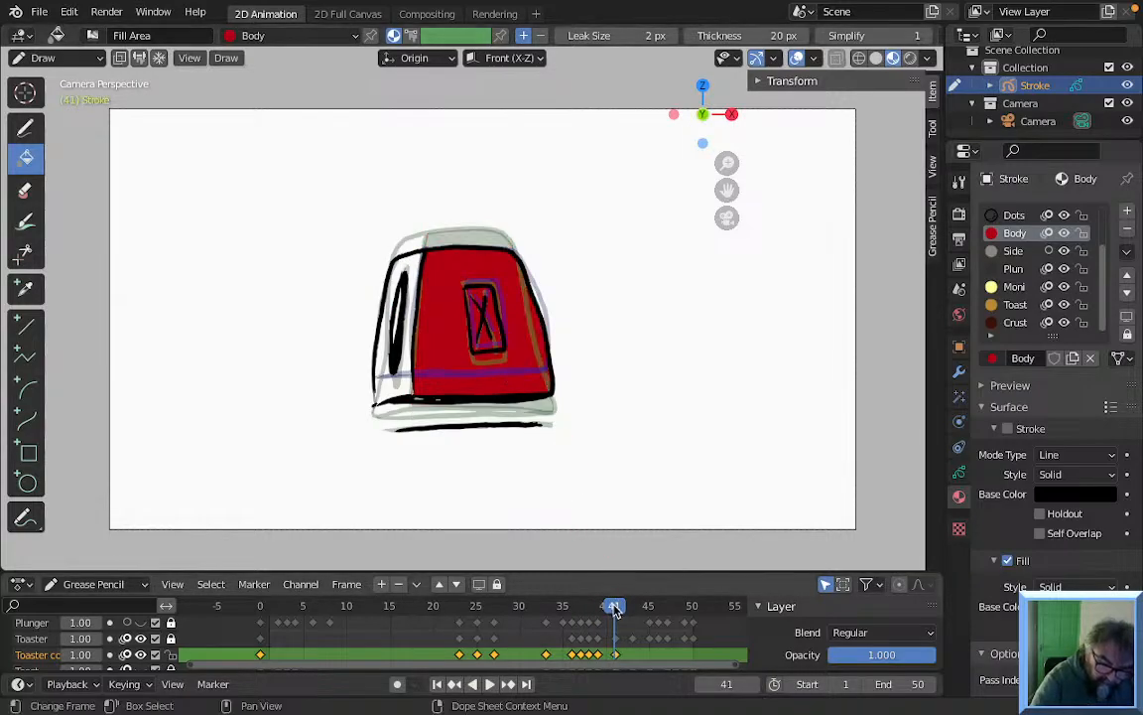
Fill the airborne toaster's large X panel with the Body material on frames 43 and 45
{"action": "key", "text": "space"}
{"action": "key", "text": "space"}
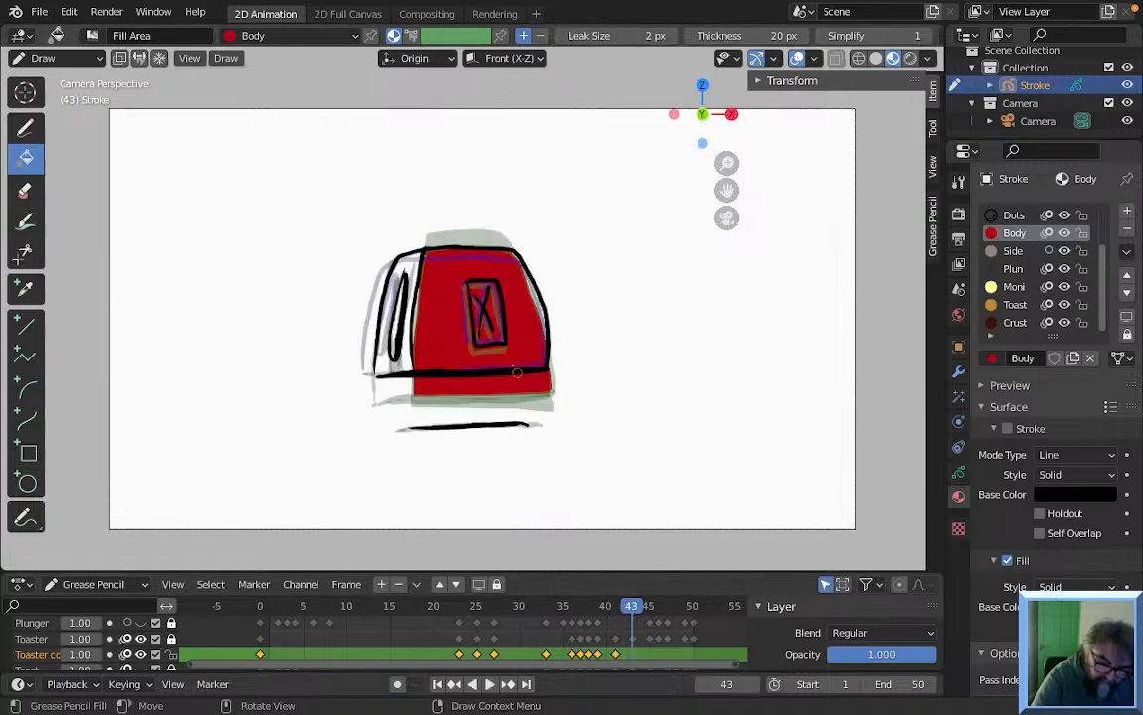
{"action": "left_click_drag", "start_coordinate": [636, 604], "coordinate": [649, 609]}
{"action": "key", "text": "space"}
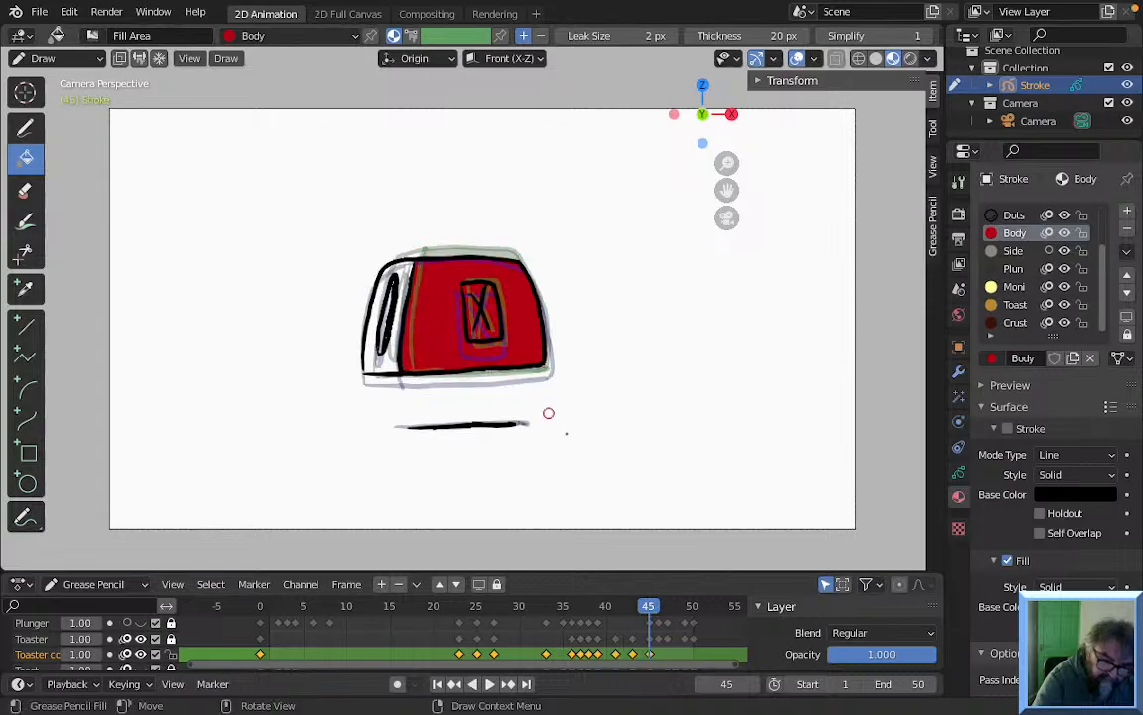
Fill the toaster's large X panel with the Body material on frames 46, 47, 49 and 50
{"action": "key", "text": "space"}
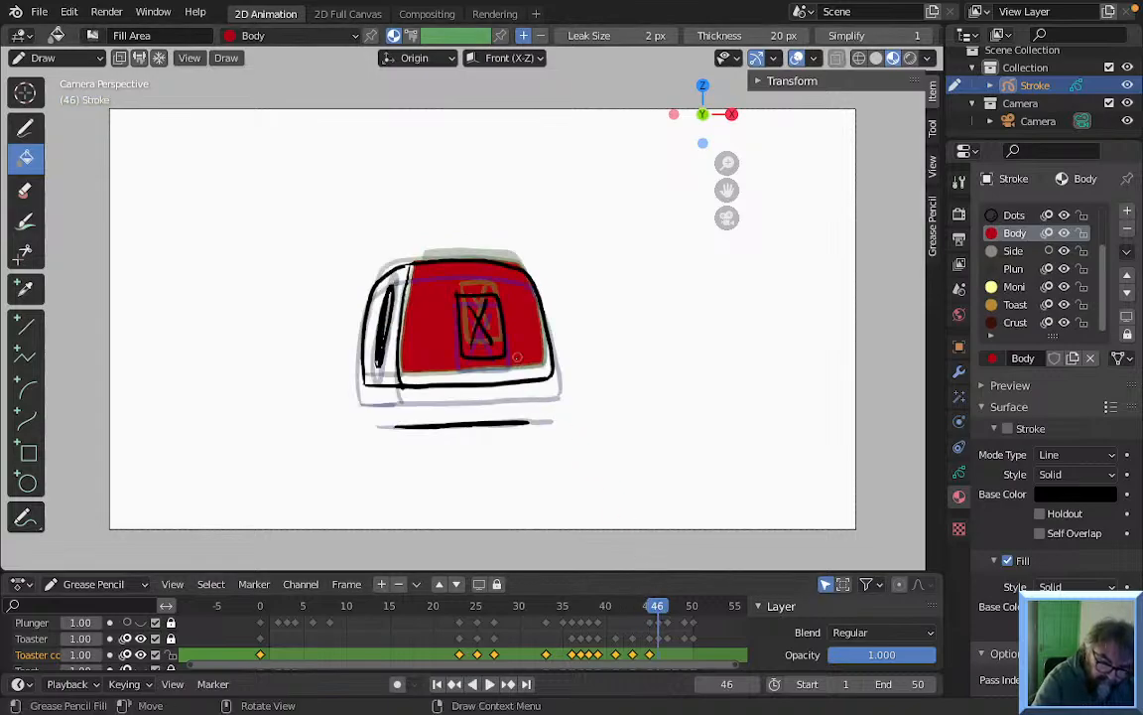
{"action": "left_click_drag", "start_coordinate": [656, 607], "coordinate": [664, 607]}
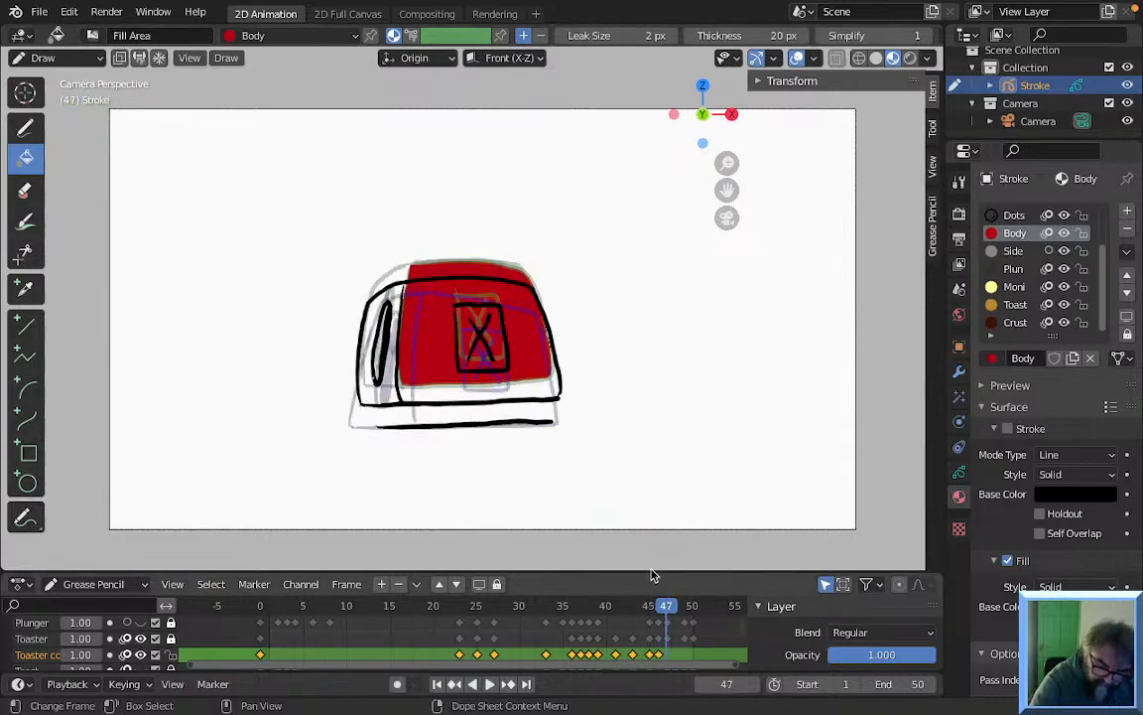
{"action": "key", "text": "space"}
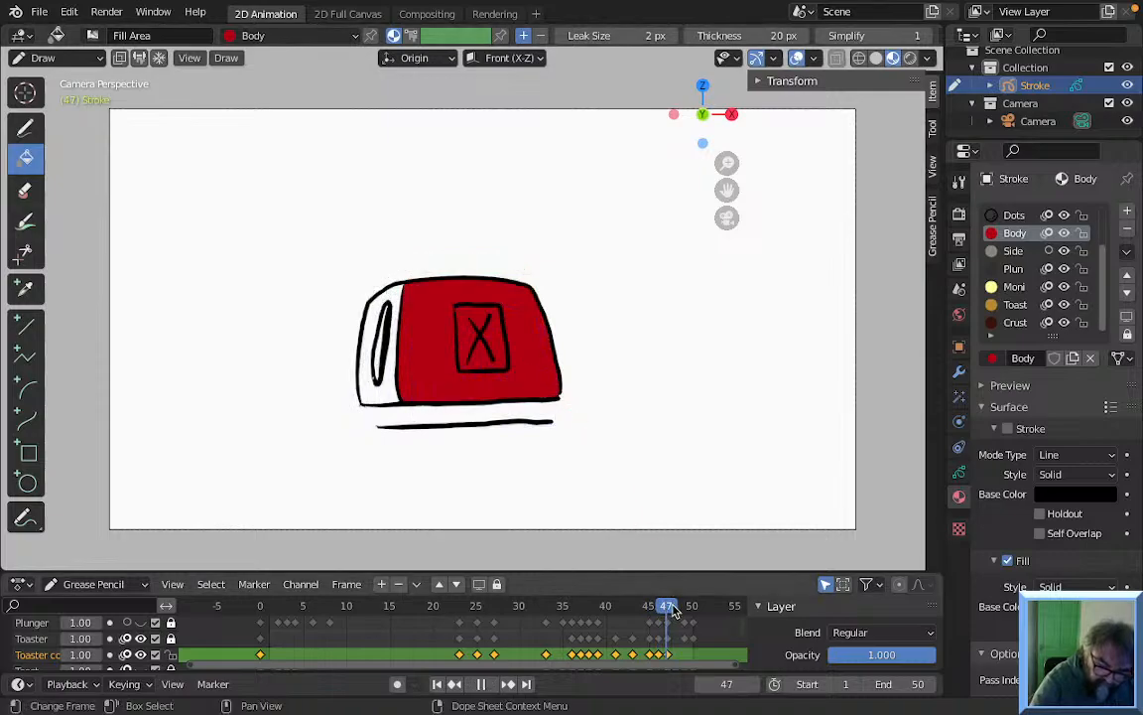
{"action": "key", "text": "space"}
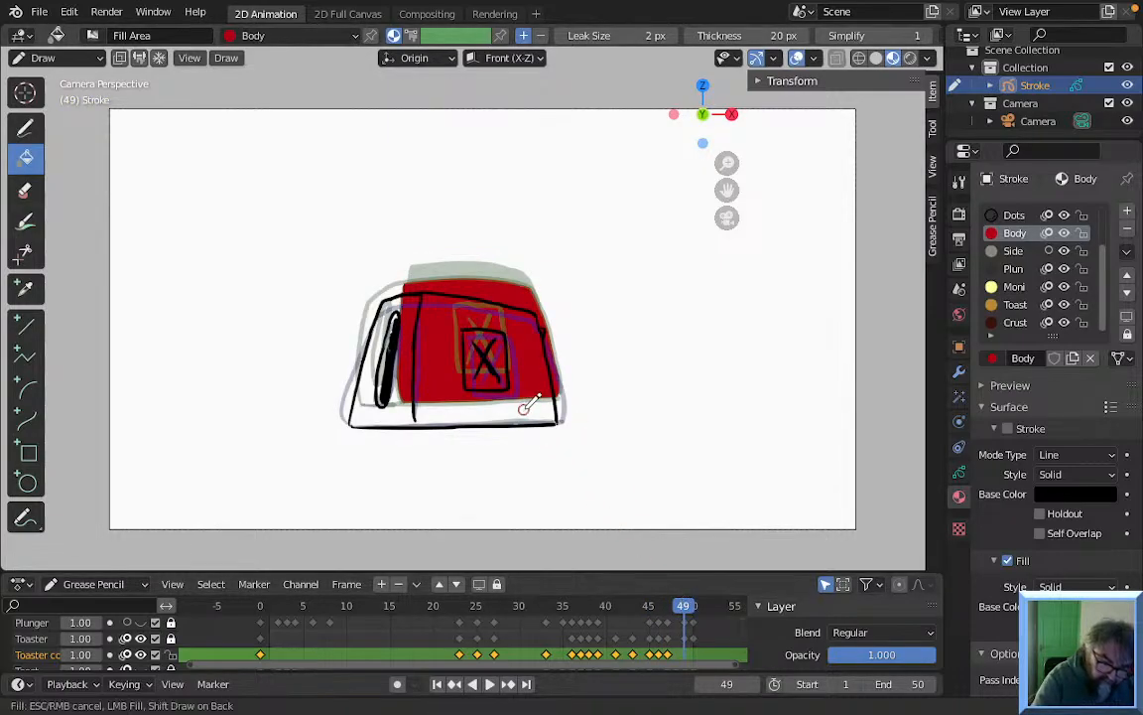
{"action": "left_click_drag", "start_coordinate": [684, 608], "coordinate": [692, 607]}
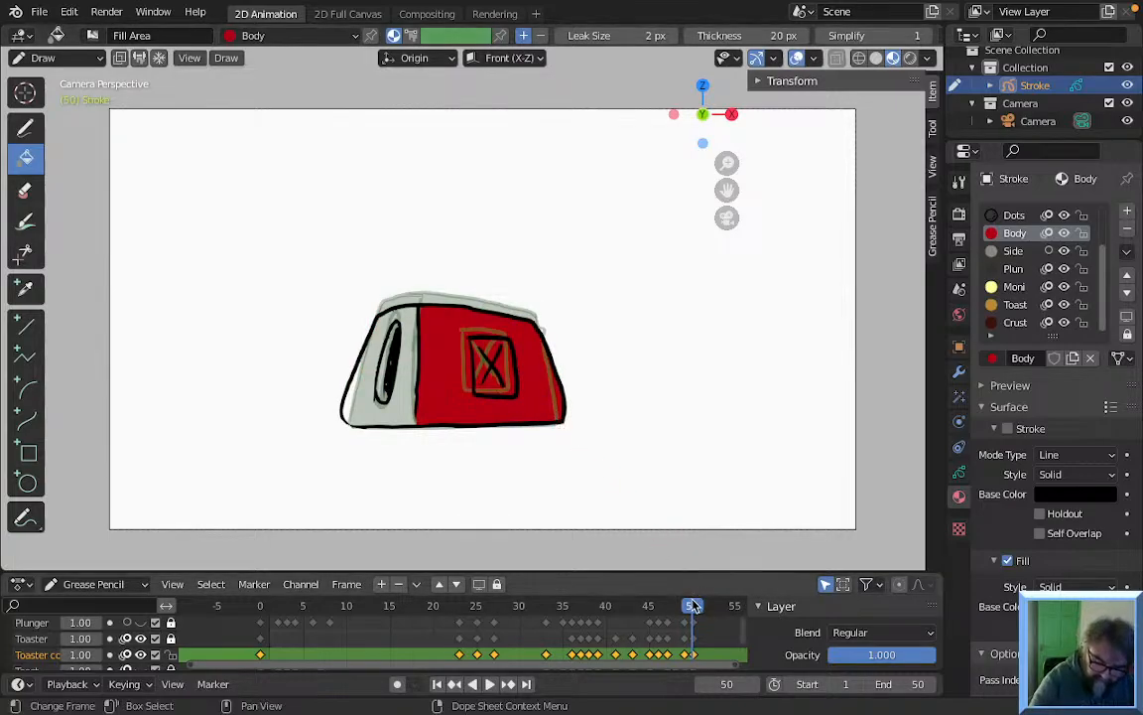
Fill the toaster's slotted side with the gray Side material on frames 0, 23 and 25, and go to frame 27
{"action": "left_click_drag", "start_coordinate": [684, 606], "coordinate": [260, 609]}
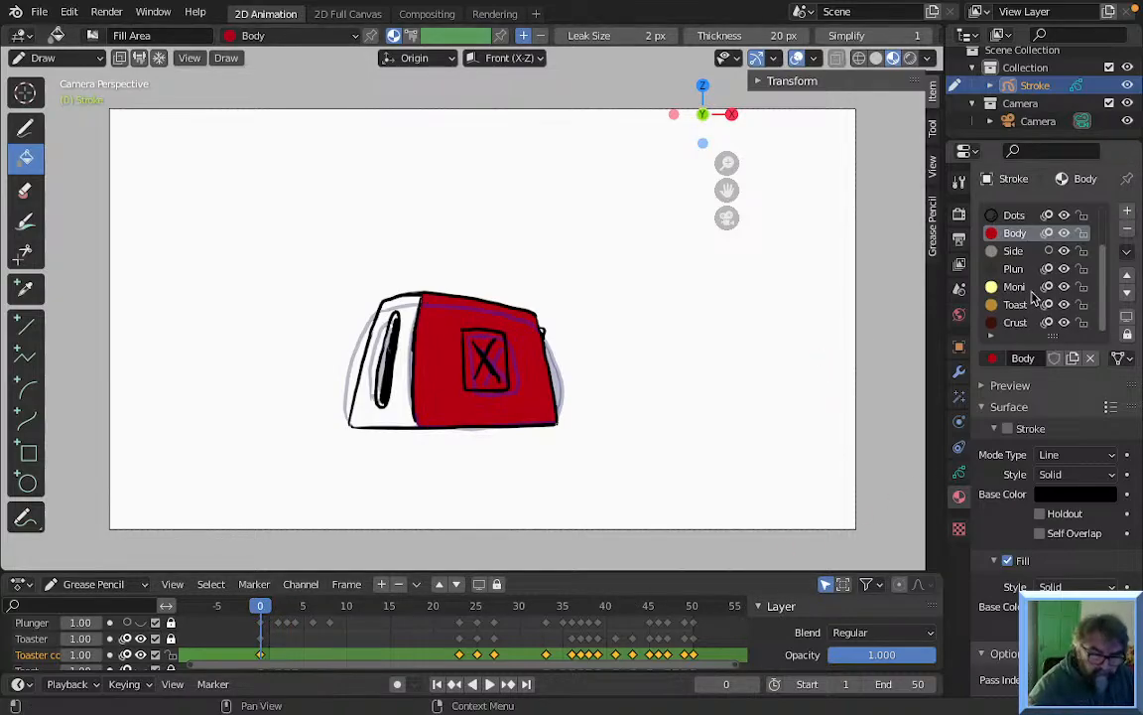
{"action": "left_click", "coordinate": [1023, 253]}
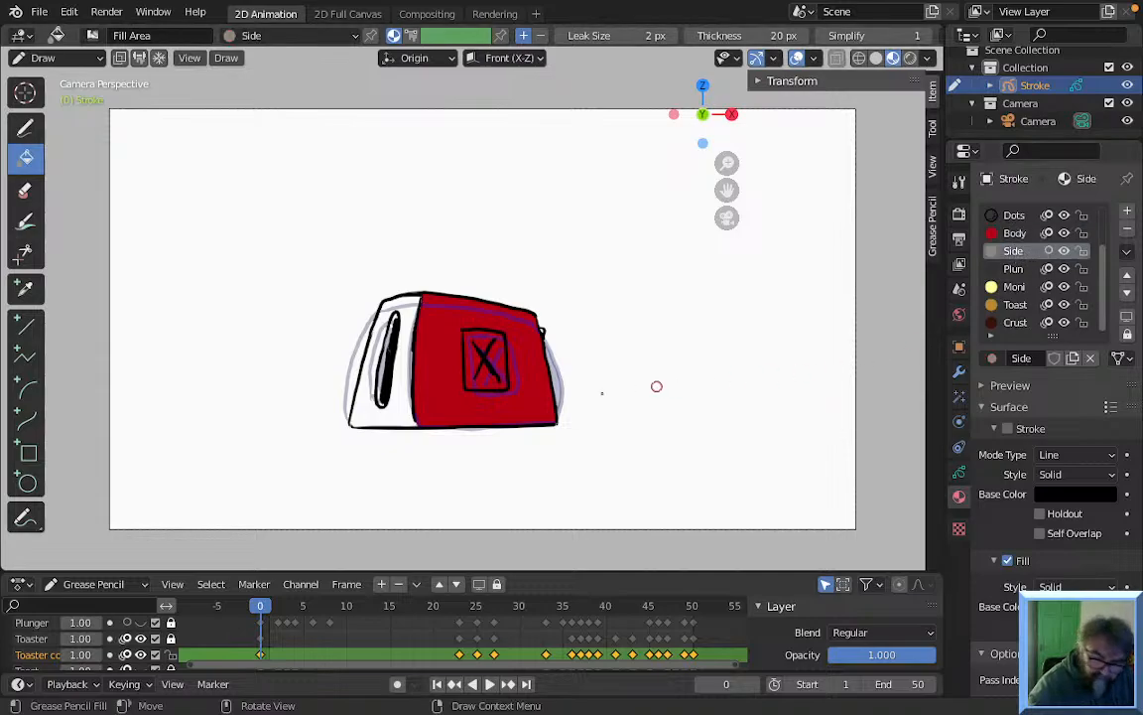
{"action": "left_click", "coordinate": [399, 411]}
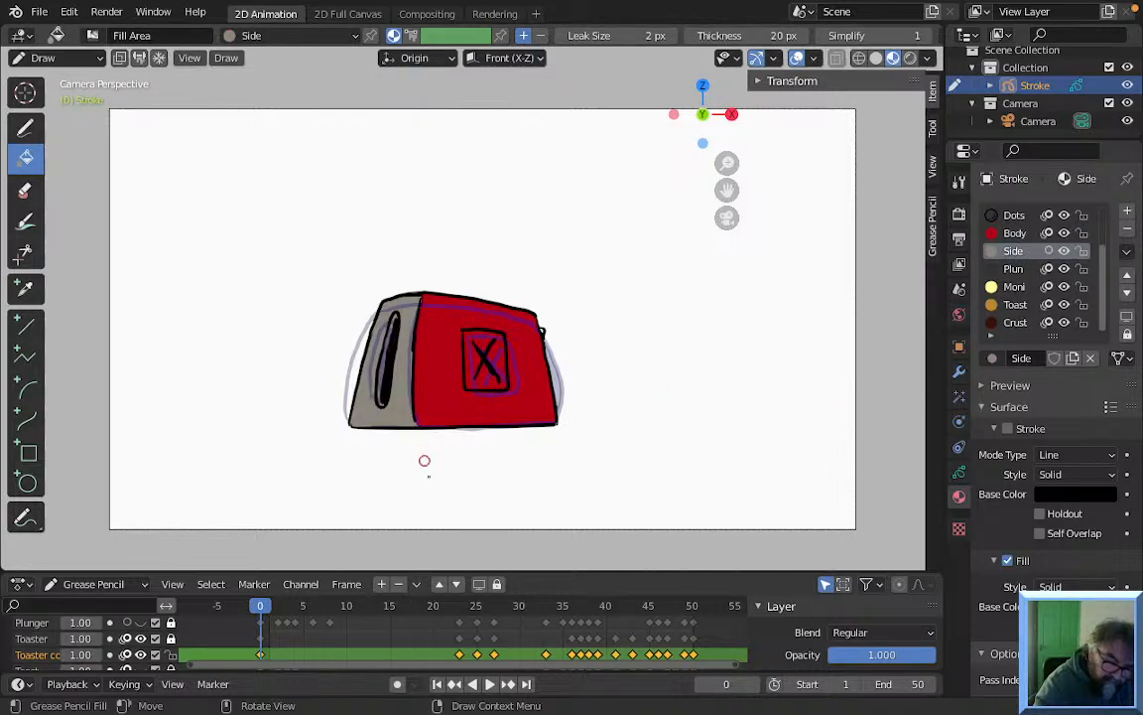
{"action": "left_click", "coordinate": [462, 607]}
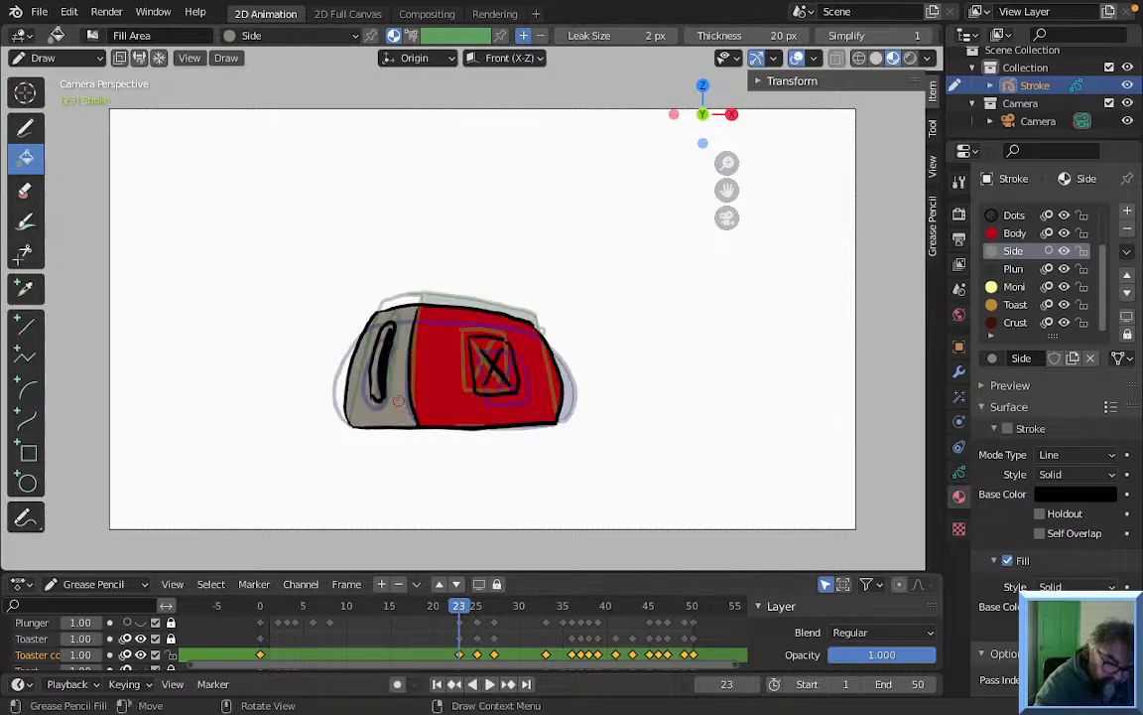
{"action": "left_click", "coordinate": [478, 607]}
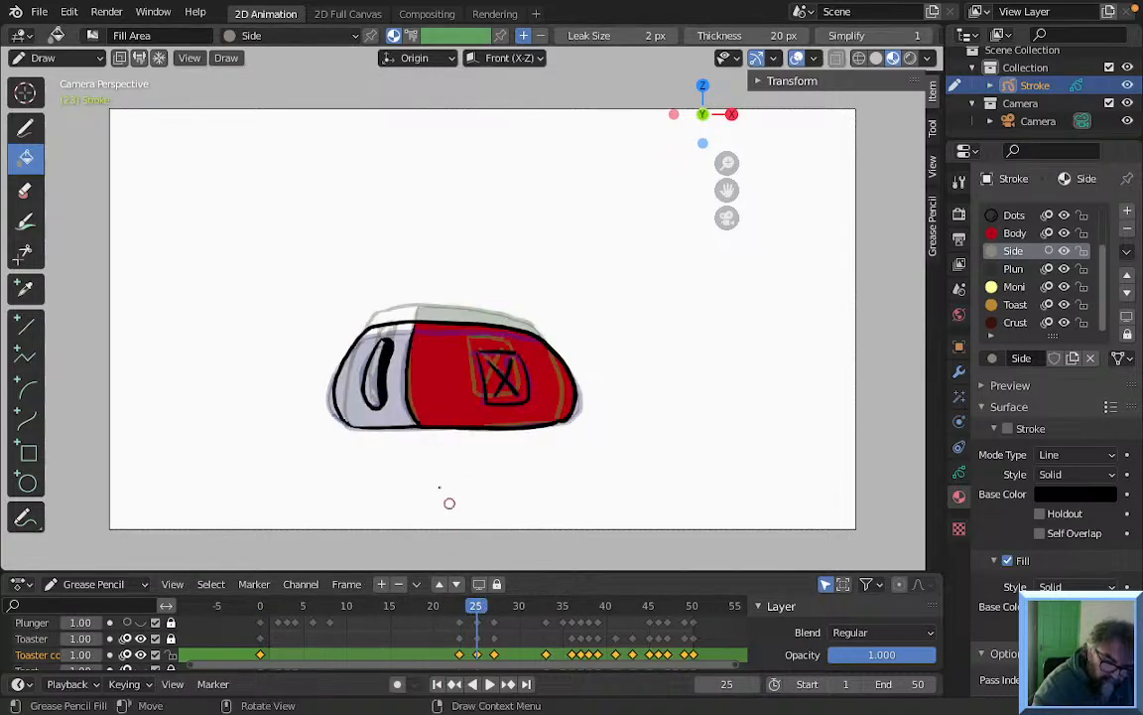
{"action": "left_click", "coordinate": [395, 417]}
{"action": "left_click", "coordinate": [395, 417]}
{"action": "left_click", "coordinate": [494, 608]}
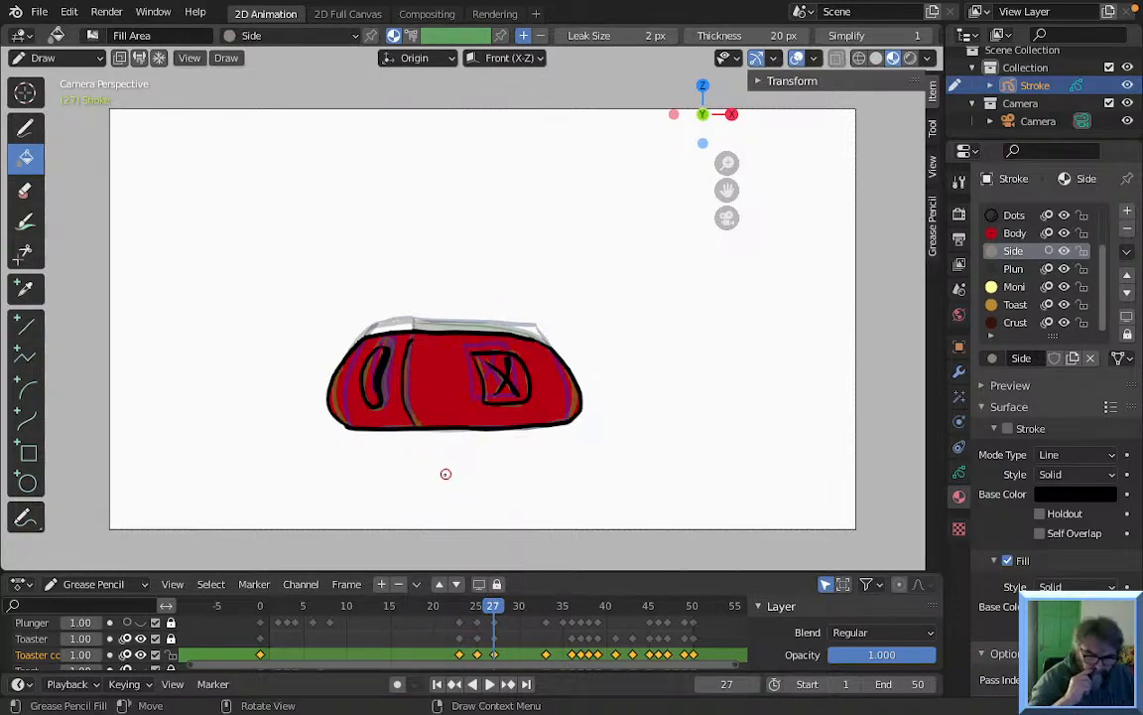
{"action": "left_click", "coordinate": [519, 413]}
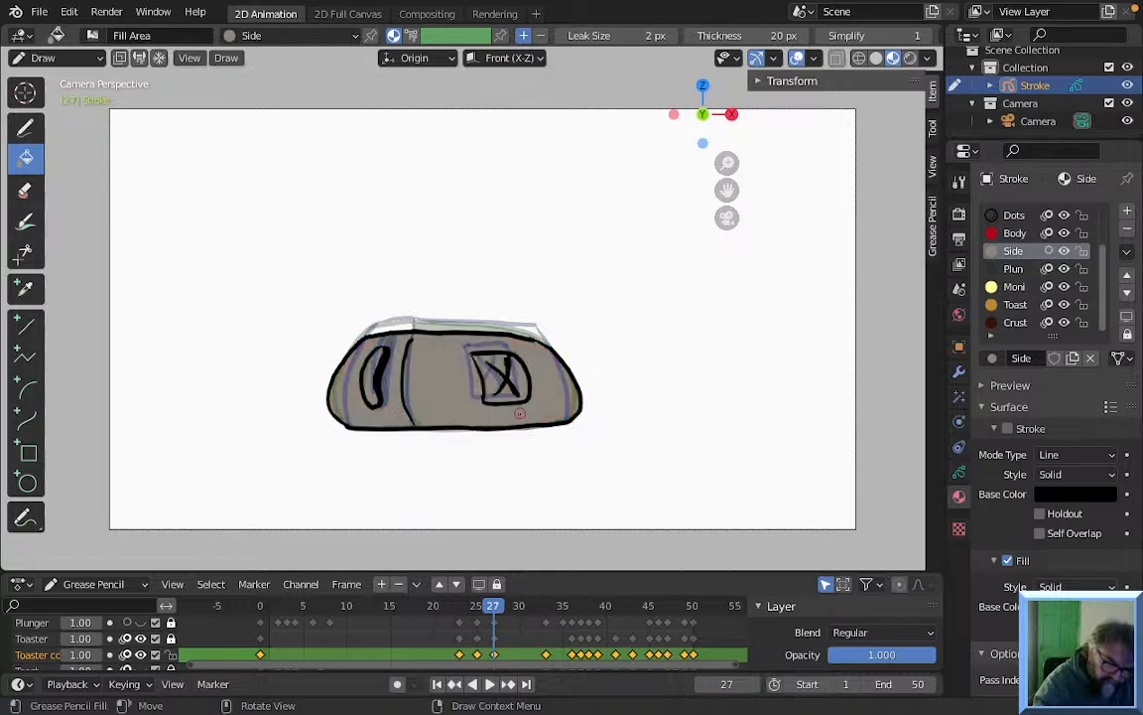
{"action": "key", "text": "ctrl+z"}
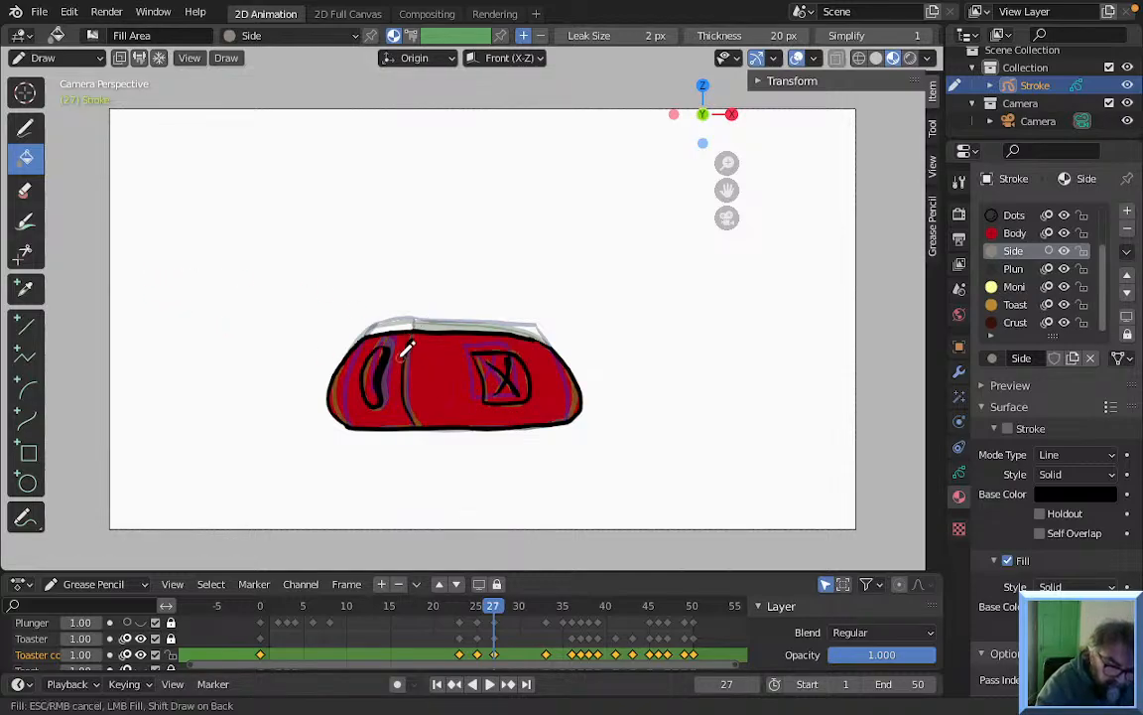
{"action": "left_click", "coordinate": [422, 319]}
{"action": "key", "text": "ctrl+z"}
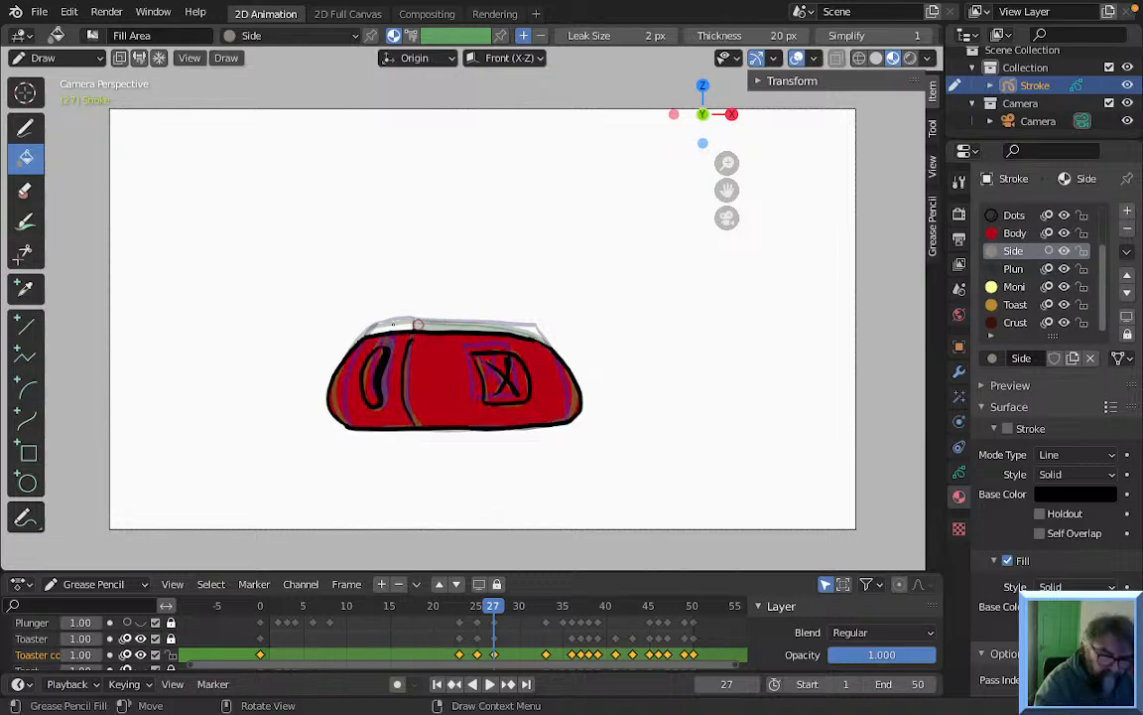
{"action": "left_click", "coordinate": [436, 251]}
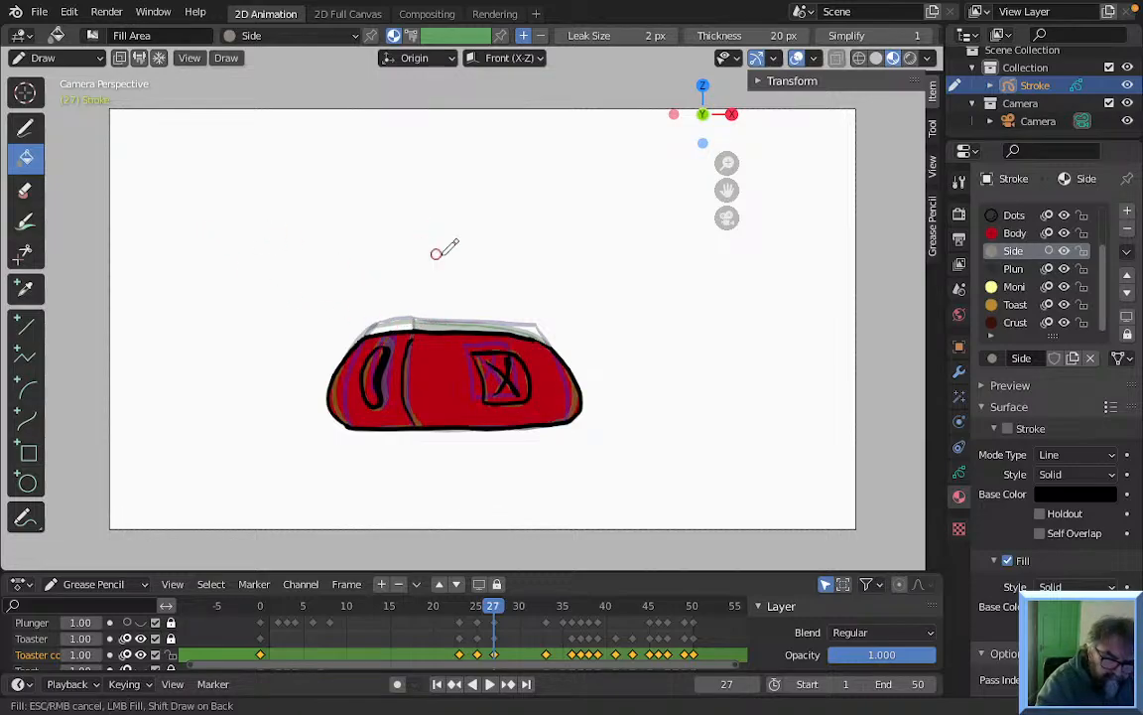
{"action": "left_click", "coordinate": [466, 299]}
{"action": "key", "text": "ctrl+z"}
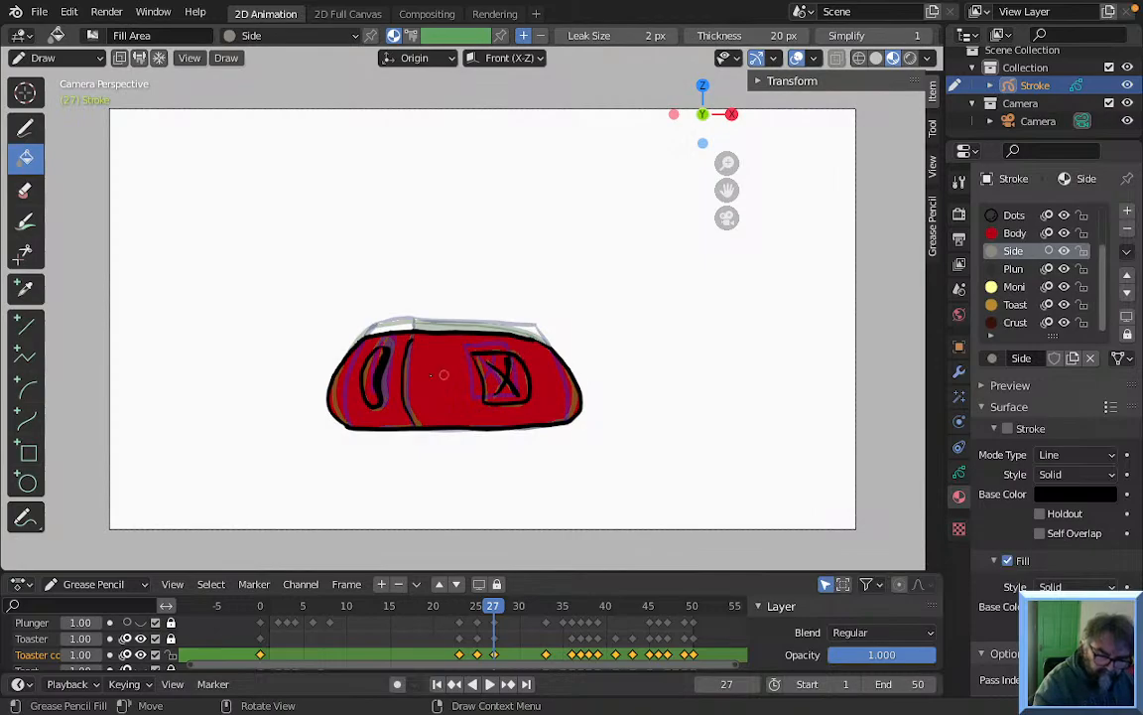
Close the gap above the divider line on frame 27 with an Ink Pen stroke in the Side material and fill the slotted side
{"action": "left_click", "coordinate": [25, 127]}
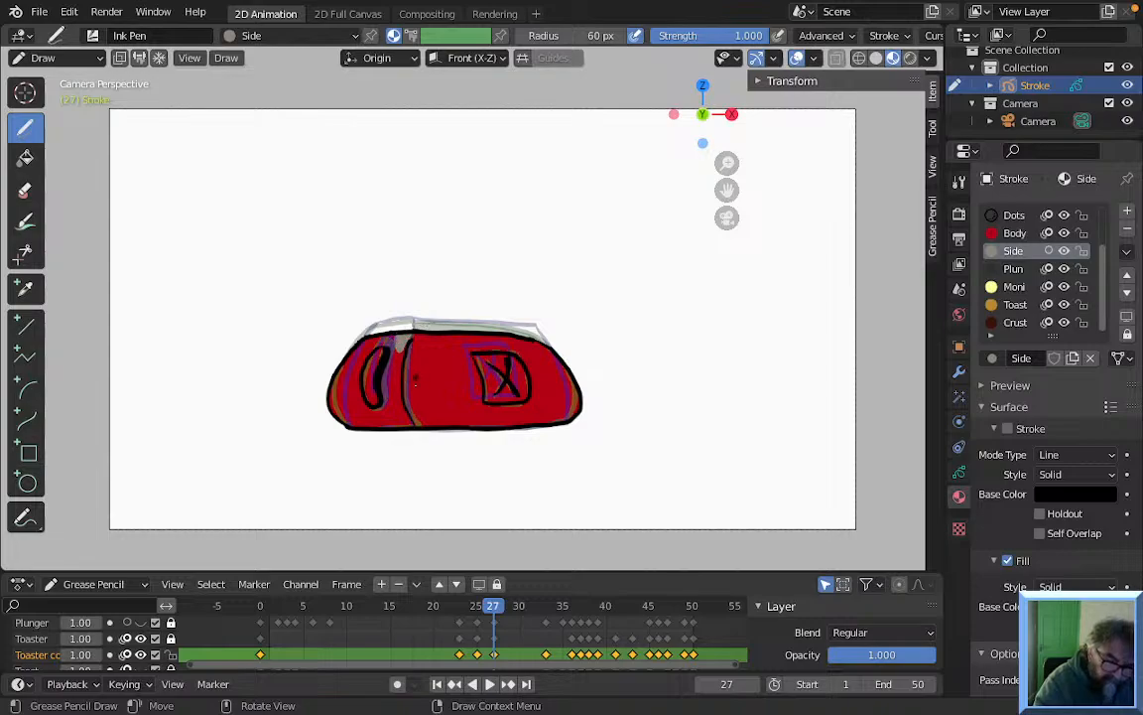
{"action": "left_click", "coordinate": [25, 157]}
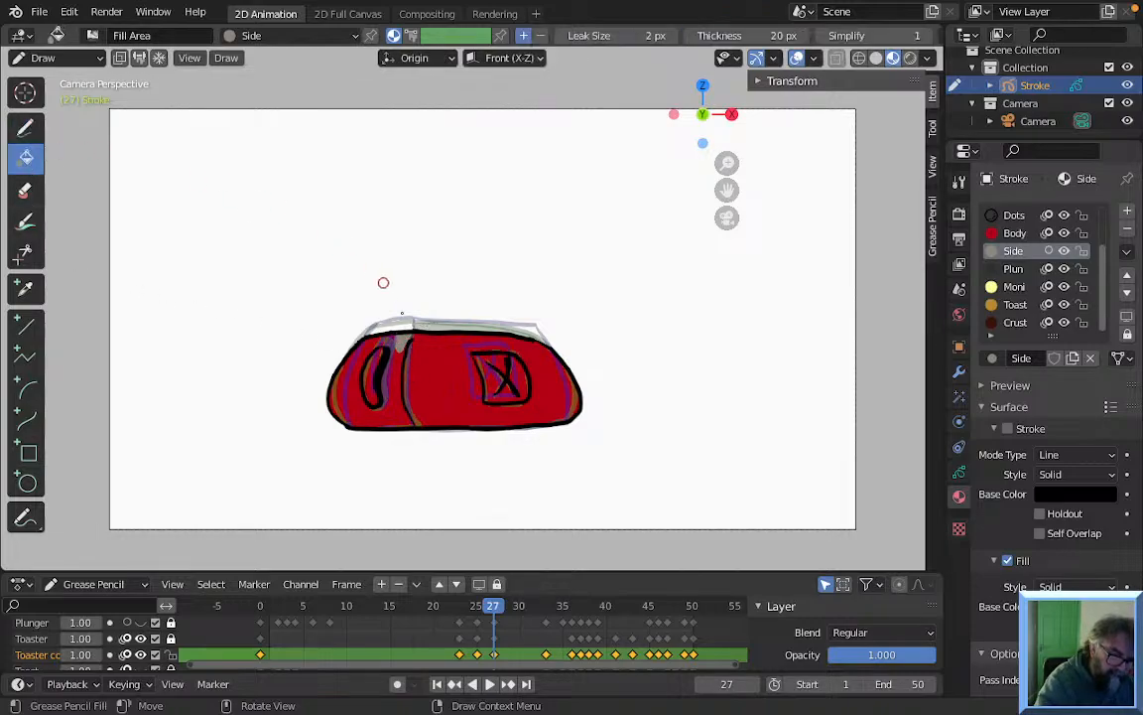
{"action": "left_click", "coordinate": [397, 408]}
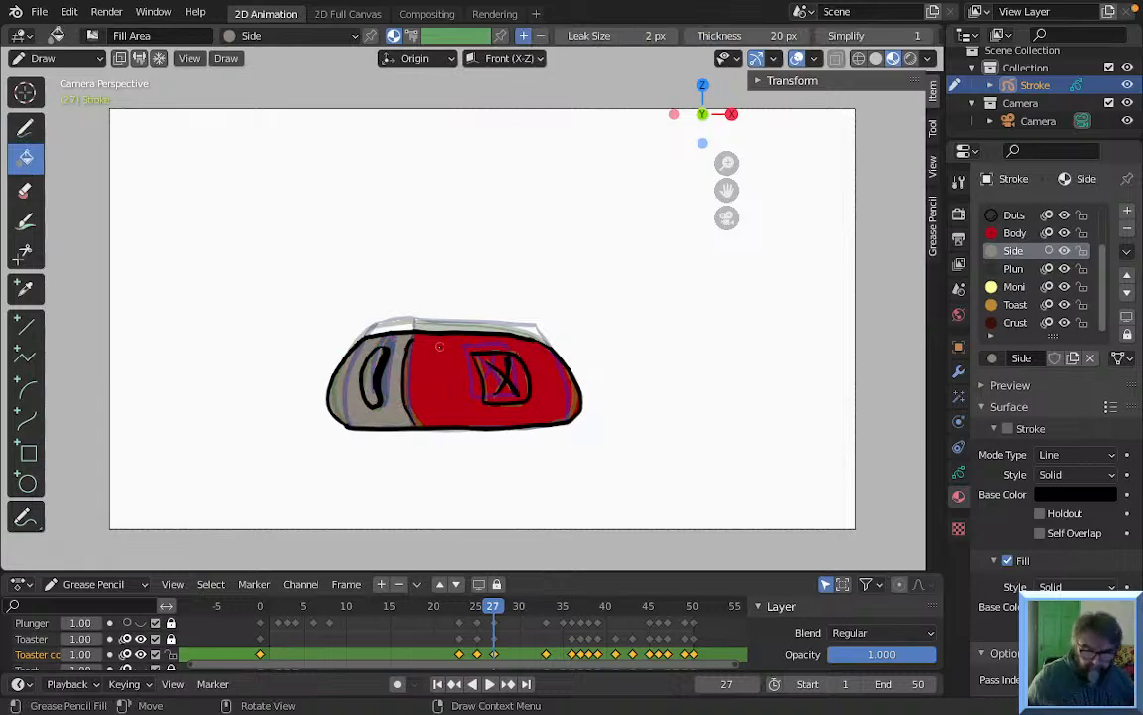
On frame 33, bridge the gap above the divider with an Ink Pen stroke in Side material and fill the toaster's slotted side
{"action": "key", "text": "Right"}
{"action": "key", "text": "Right"}
{"action": "key", "text": "Right"}
{"action": "key", "text": "Right"}
{"action": "key", "text": "Right"}
{"action": "key", "text": "Right"}
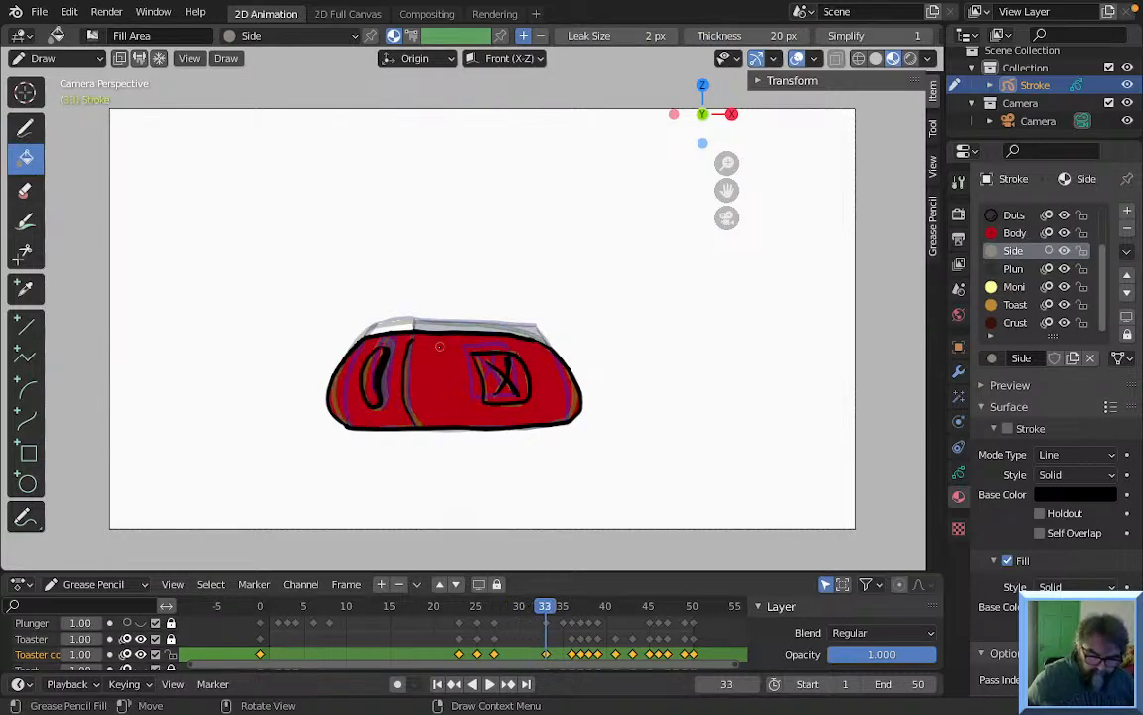
{"action": "key", "text": "Left"}
{"action": "key", "text": "Right"}
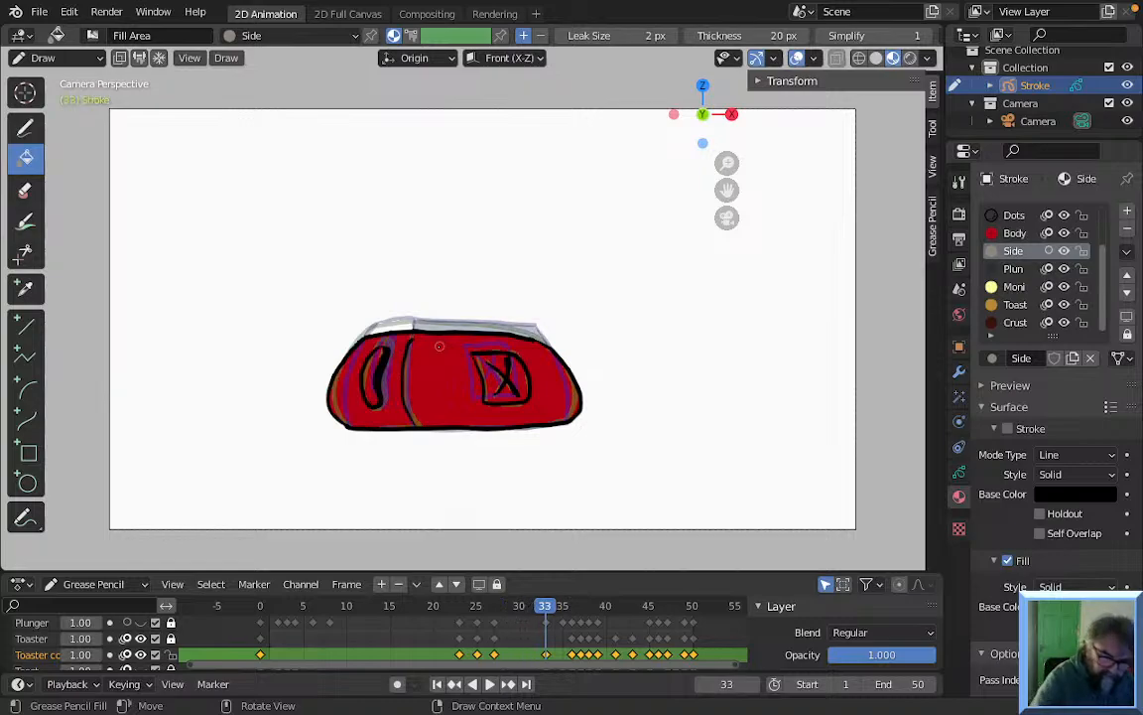
{"action": "left_click", "coordinate": [27, 131]}
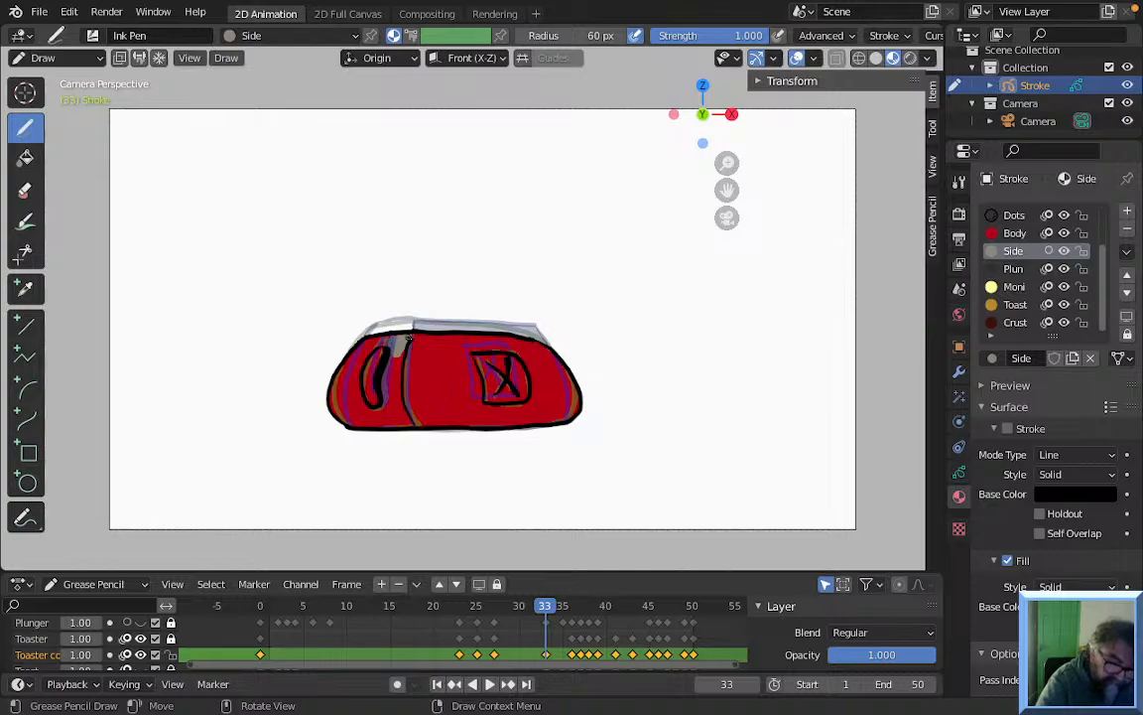
{"action": "left_click", "coordinate": [25, 156]}
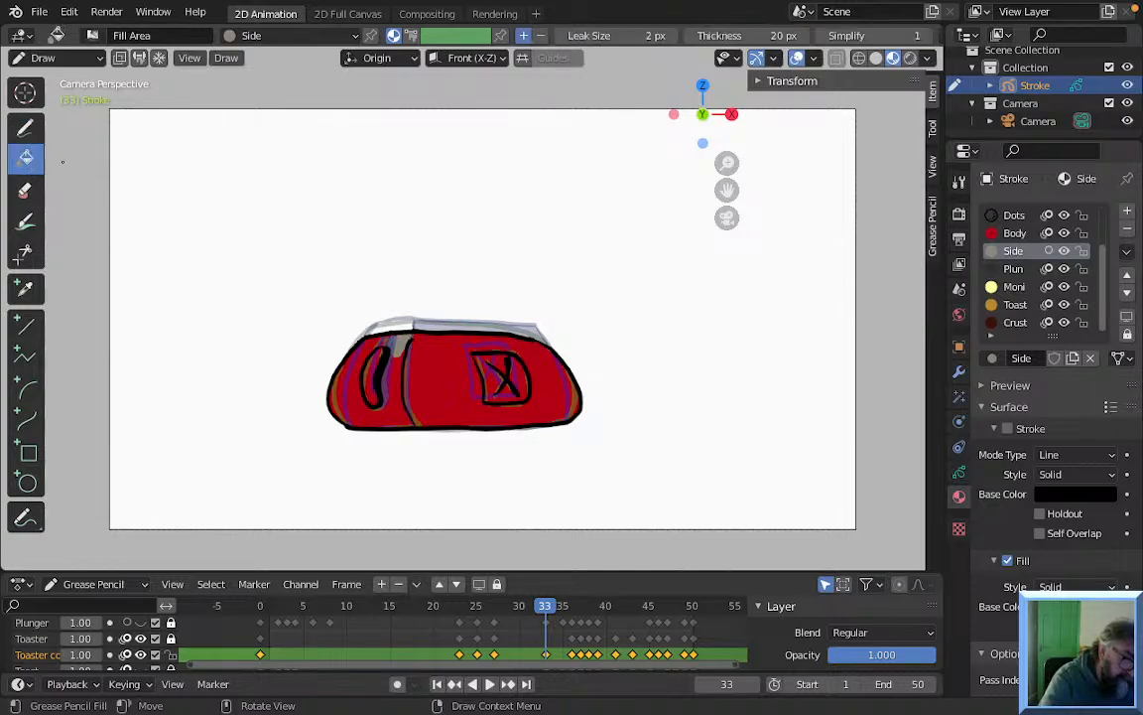
{"action": "left_click", "coordinate": [396, 414]}
{"action": "left_click", "coordinate": [375, 391]}
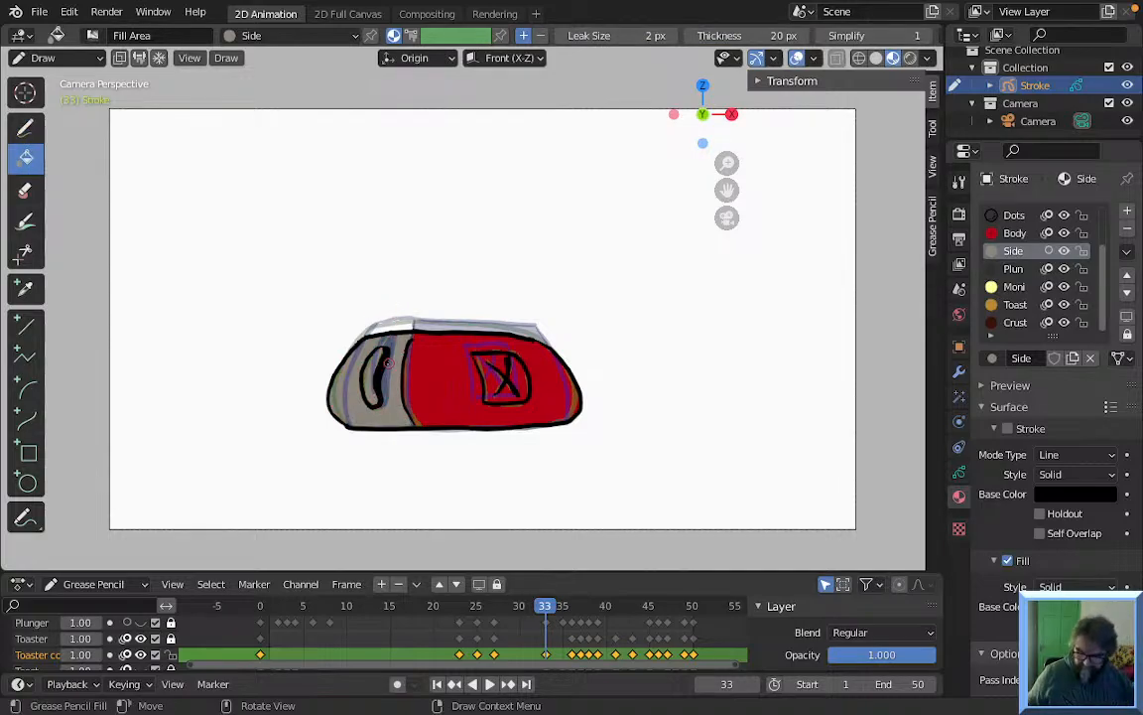
Fill the toaster's slotted side with the Side material on frames 36, 37 and 38
{"action": "key", "text": "Right"}
{"action": "key", "text": "Right"}
{"action": "key", "text": "Right"}
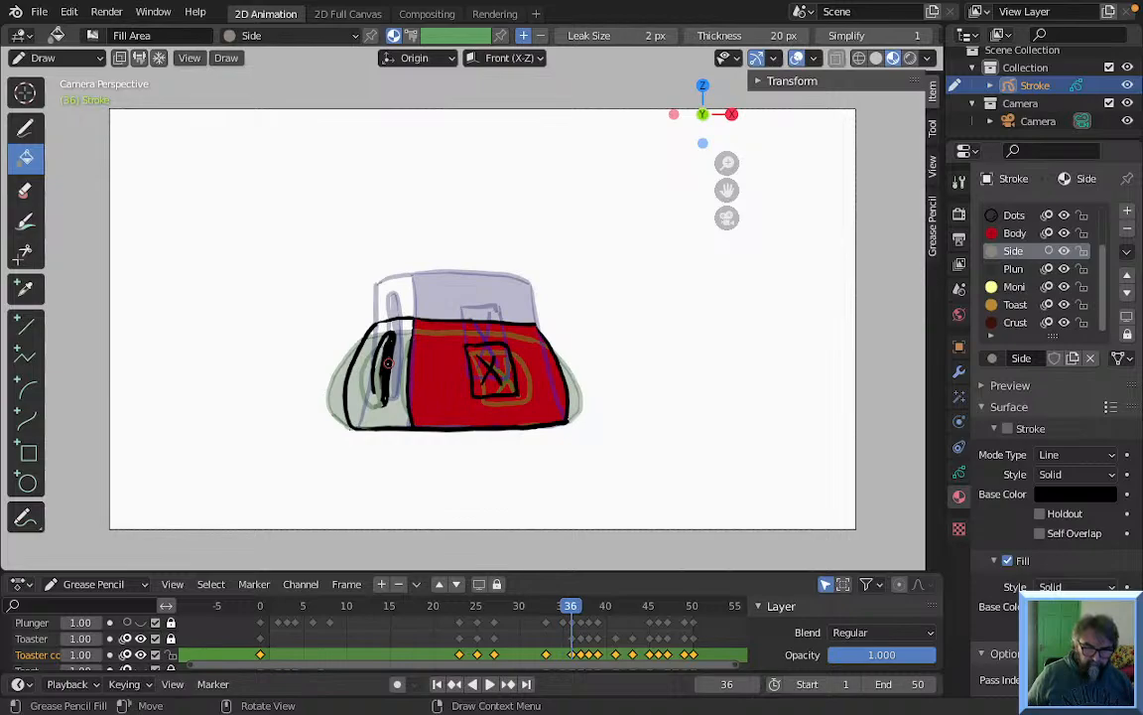
{"action": "left_click", "coordinate": [400, 413]}
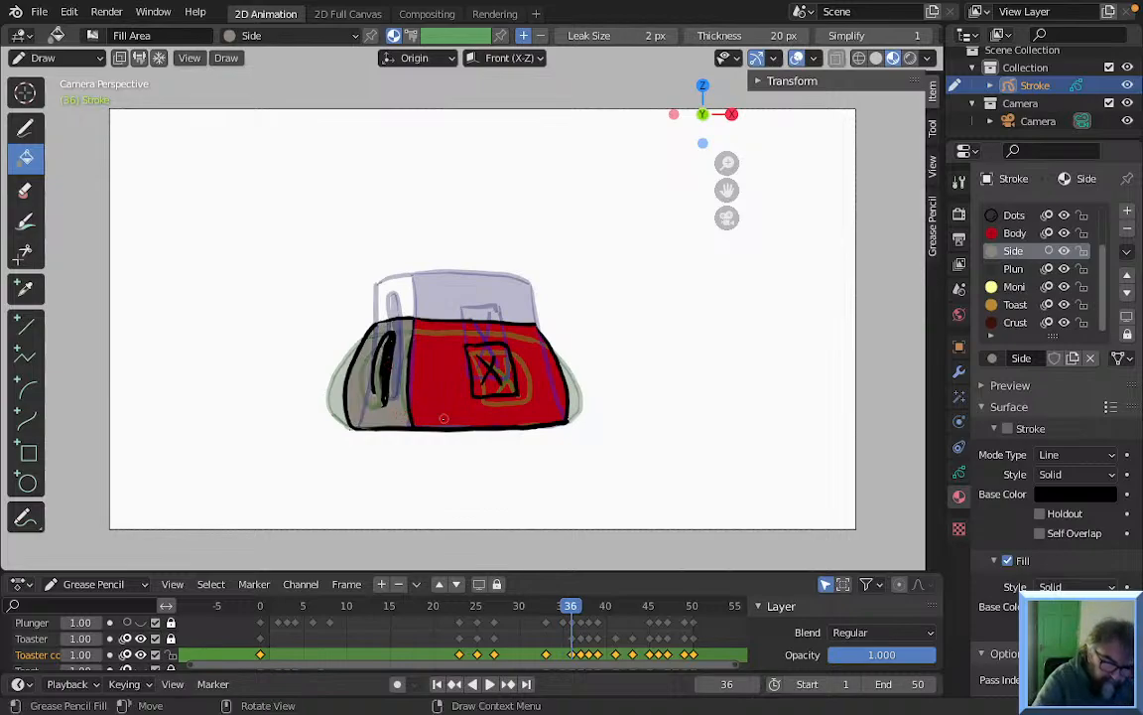
{"action": "key", "text": "Right"}
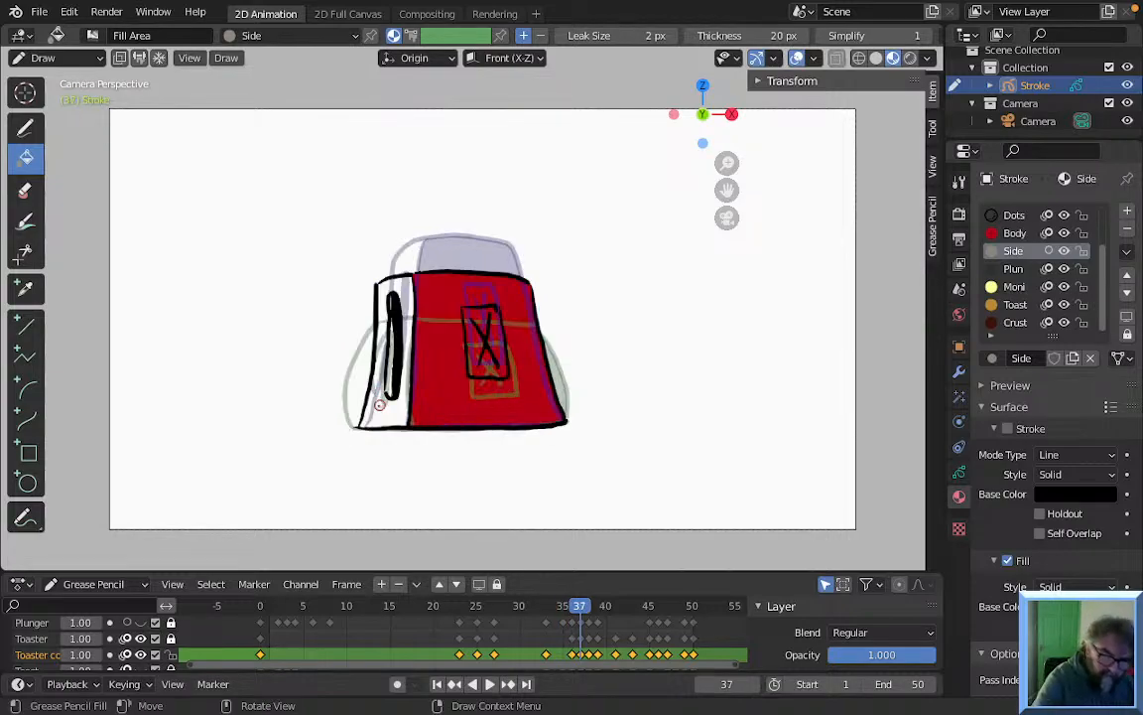
{"action": "left_click", "coordinate": [390, 389]}
{"action": "key", "text": "Right"}
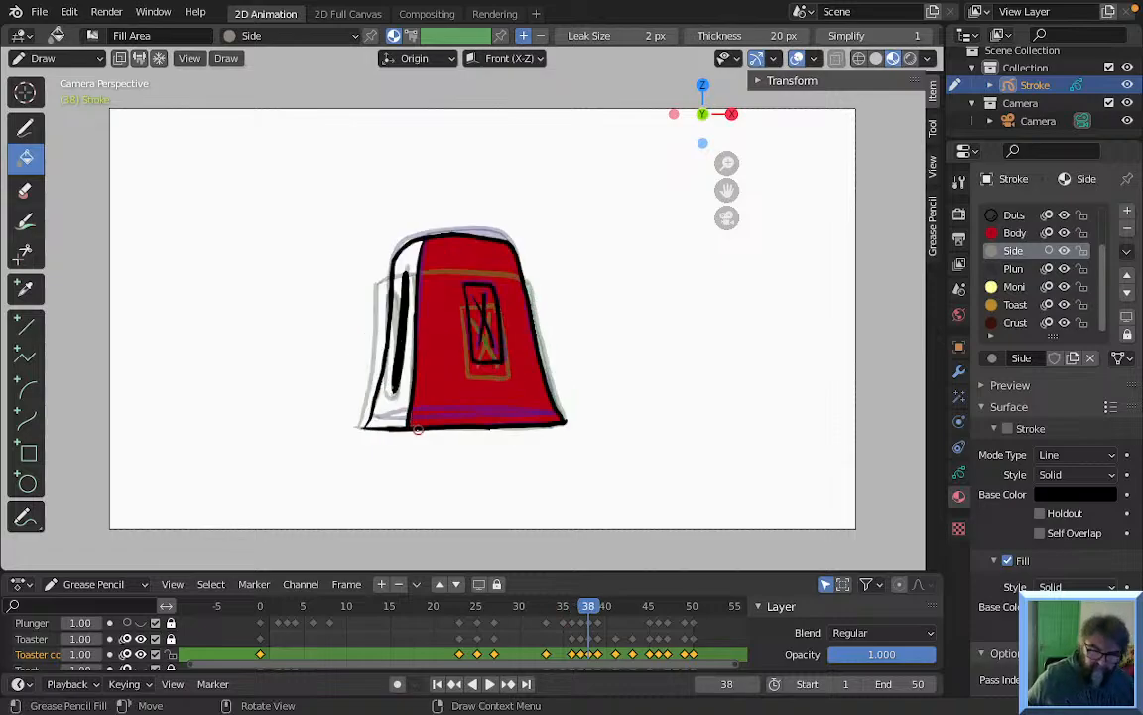
{"action": "left_click", "coordinate": [397, 395]}
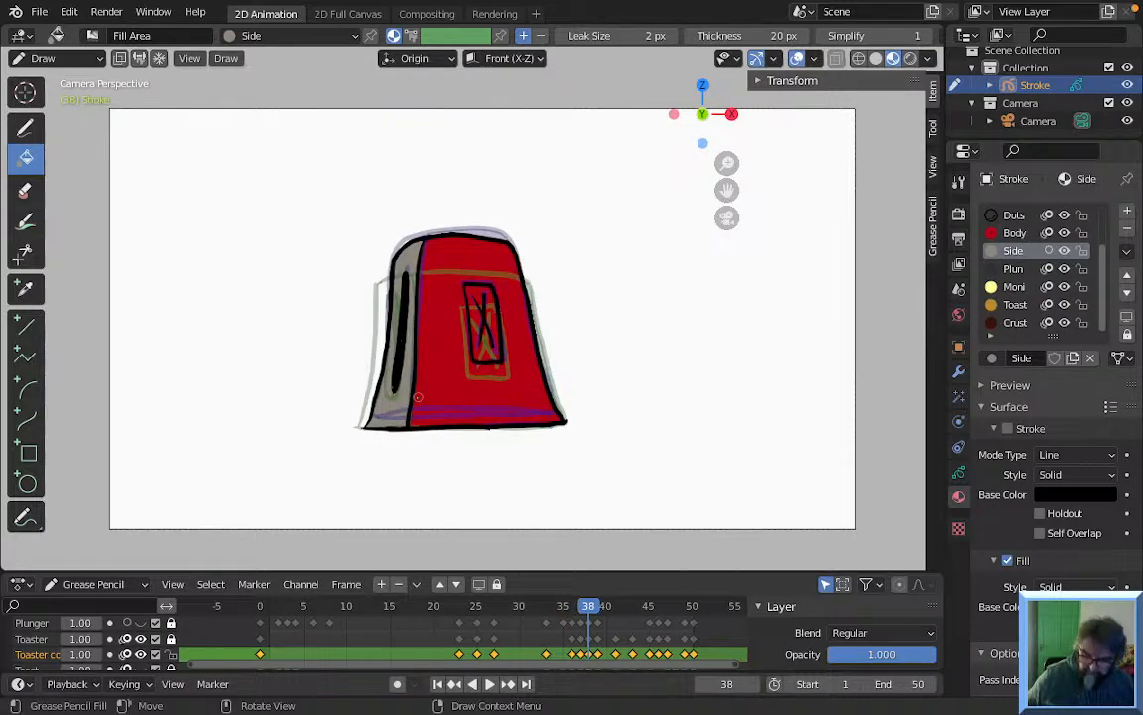
Fill the stretched toaster's slotted side with the Side material on frames 39 and 41
{"action": "key", "text": "Right"}
{"action": "left_click", "coordinate": [413, 396]}
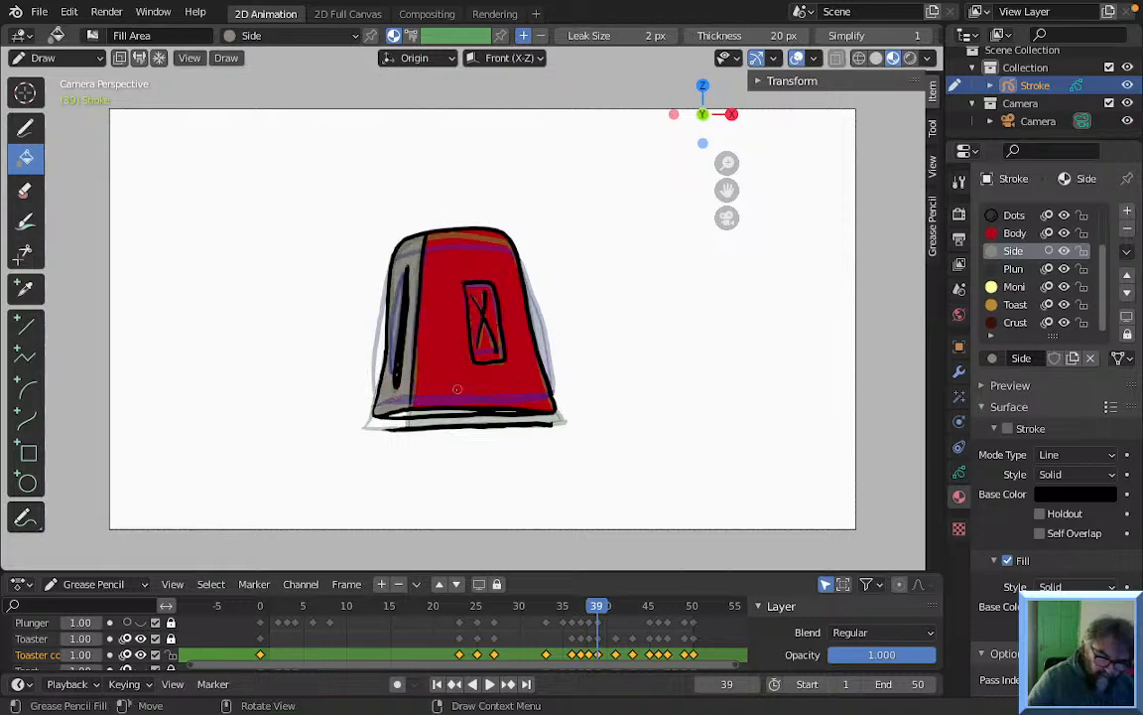
{"action": "key", "text": "Right"}
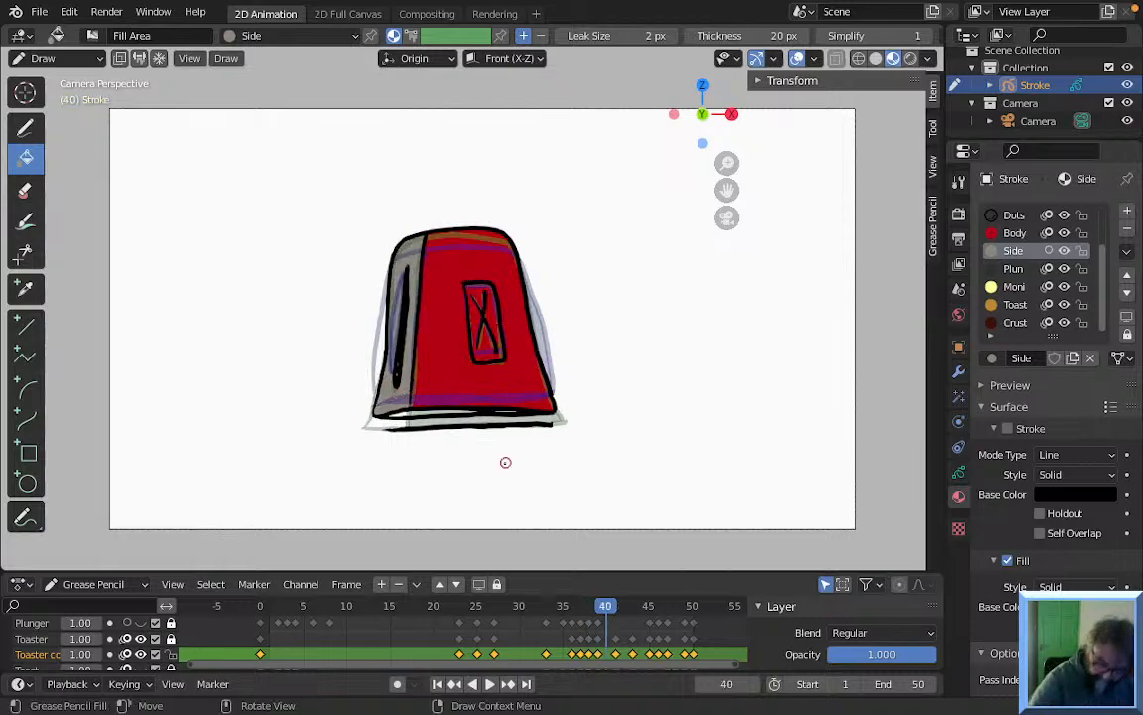
{"action": "key", "text": "Right"}
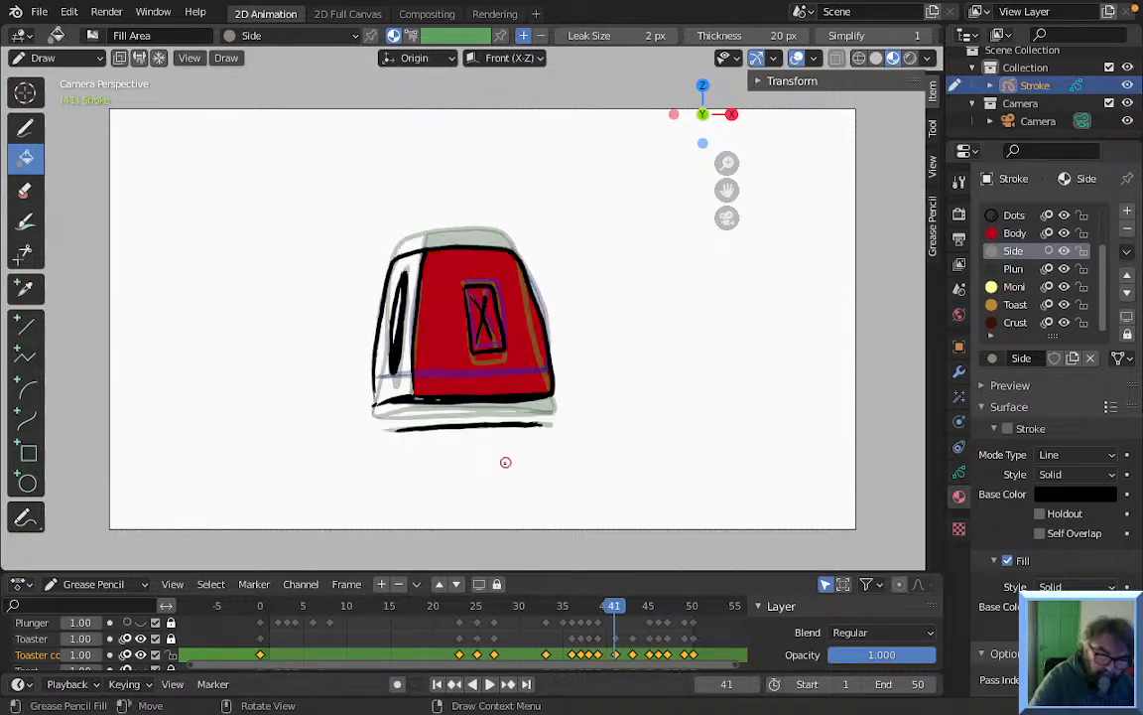
{"action": "left_click", "coordinate": [392, 385]}
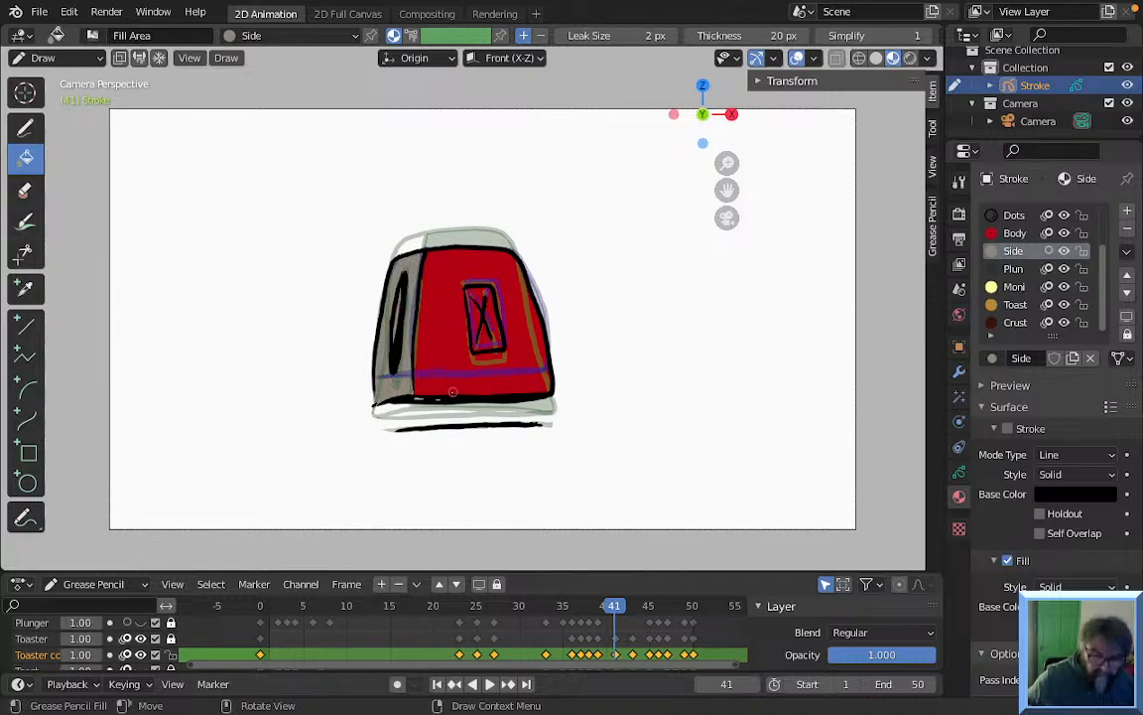
Fill the toaster's slotted side with the Side material on frames 43 and 45
{"action": "key", "text": "Right"}
{"action": "key", "text": "Right"}
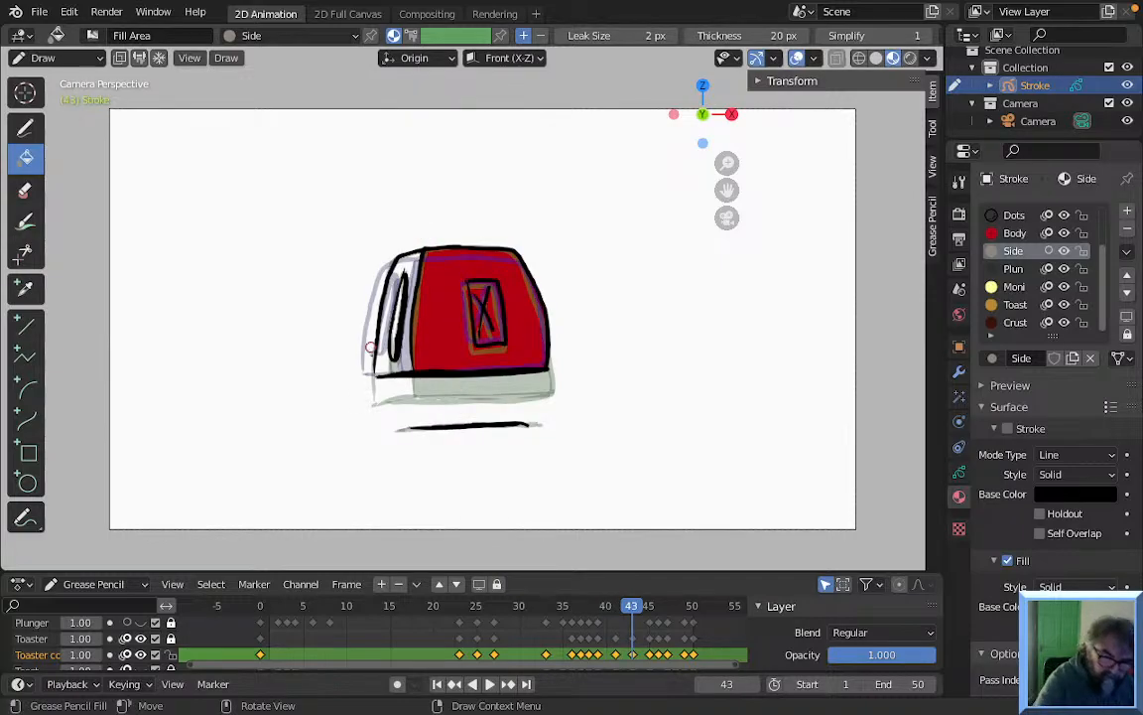
{"action": "left_click", "coordinate": [402, 361]}
{"action": "key", "text": "Right"}
{"action": "key", "text": "Right"}
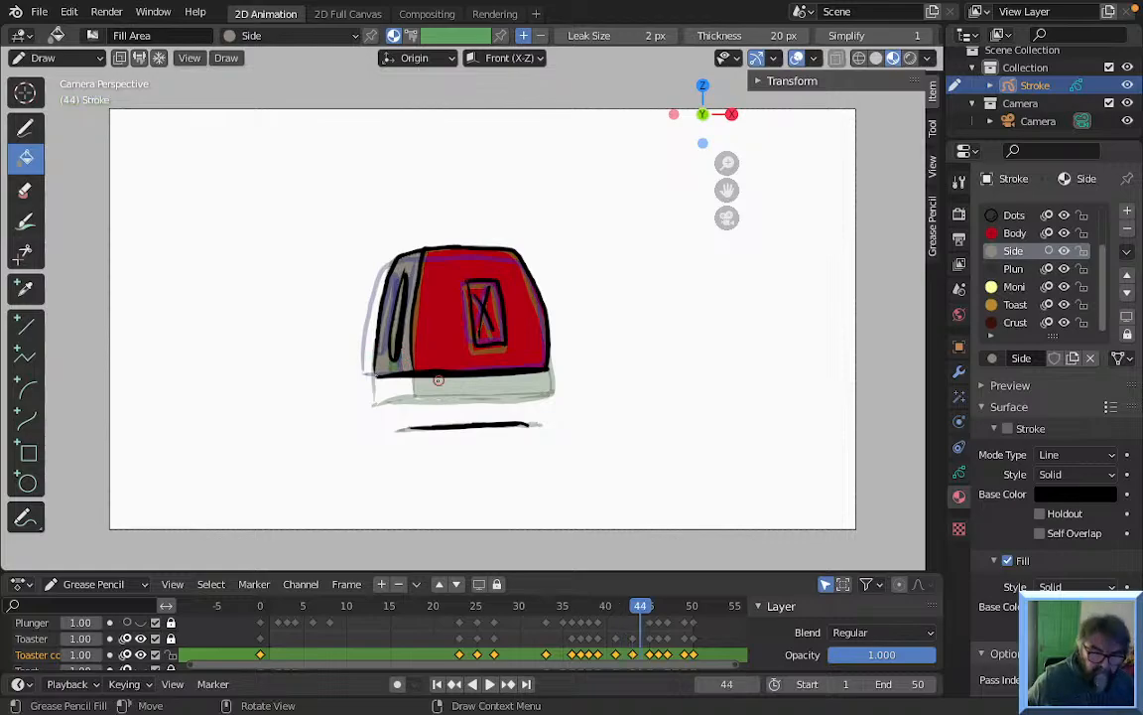
{"action": "left_click", "coordinate": [380, 320]}
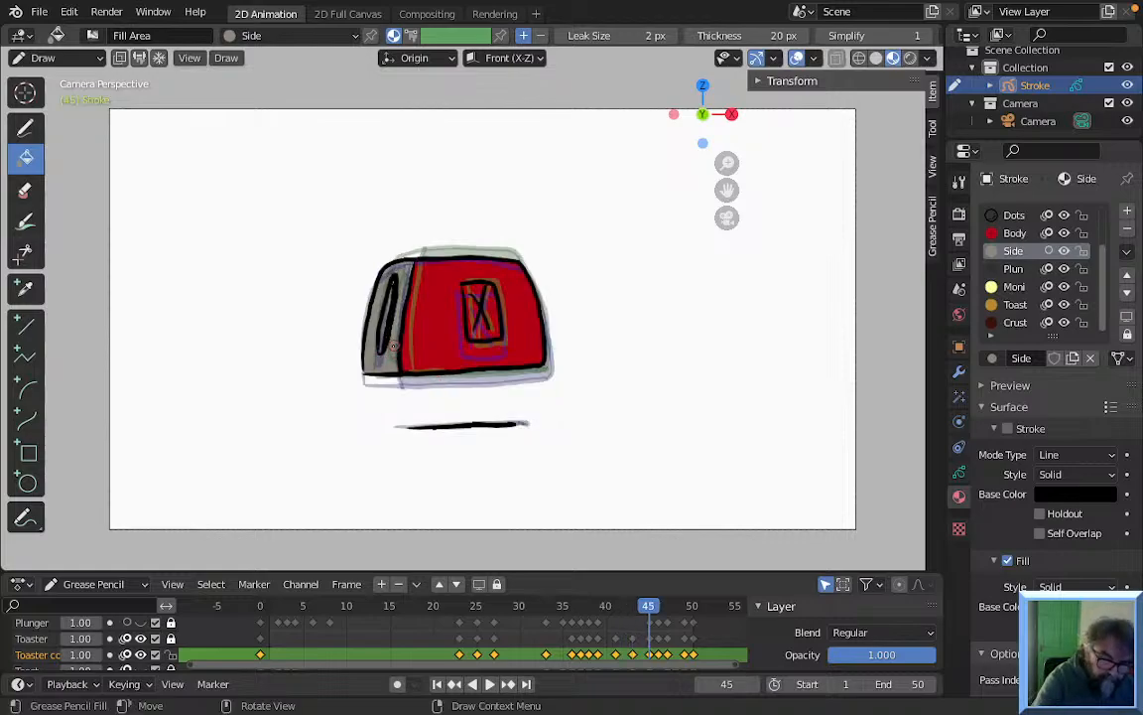
Fill the toaster's slotted side with the Side material on frames 46 and 47
{"action": "key", "text": "Right"}
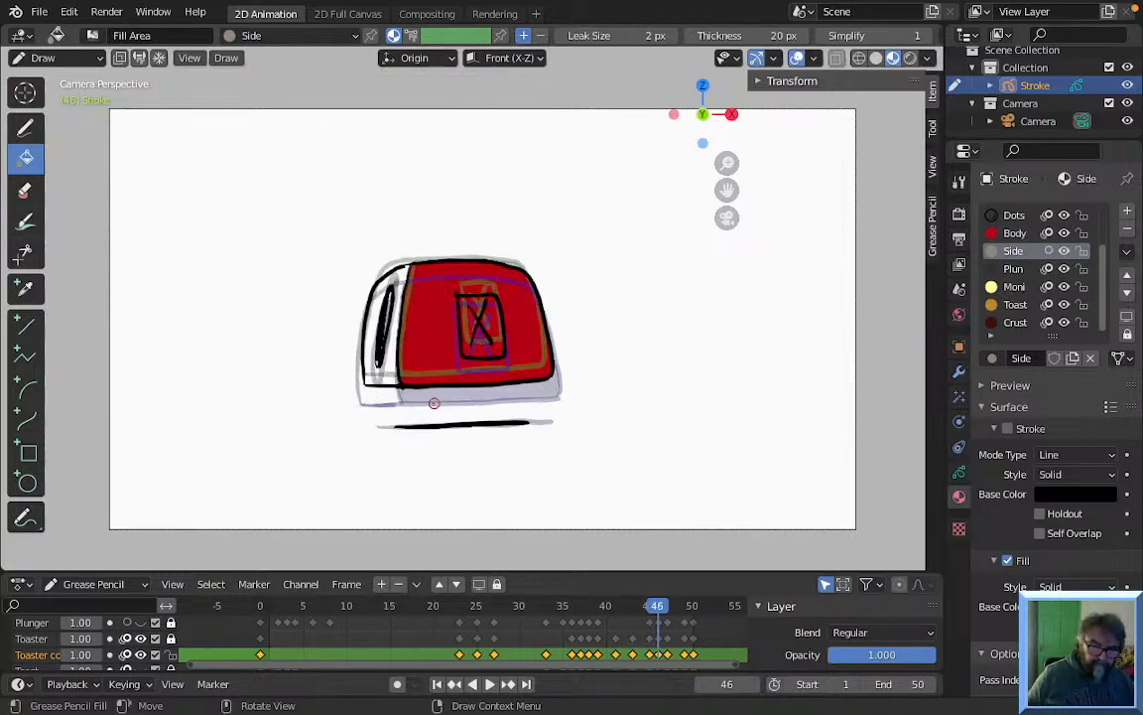
{"action": "left_click", "coordinate": [399, 369]}
{"action": "key", "text": "Right"}
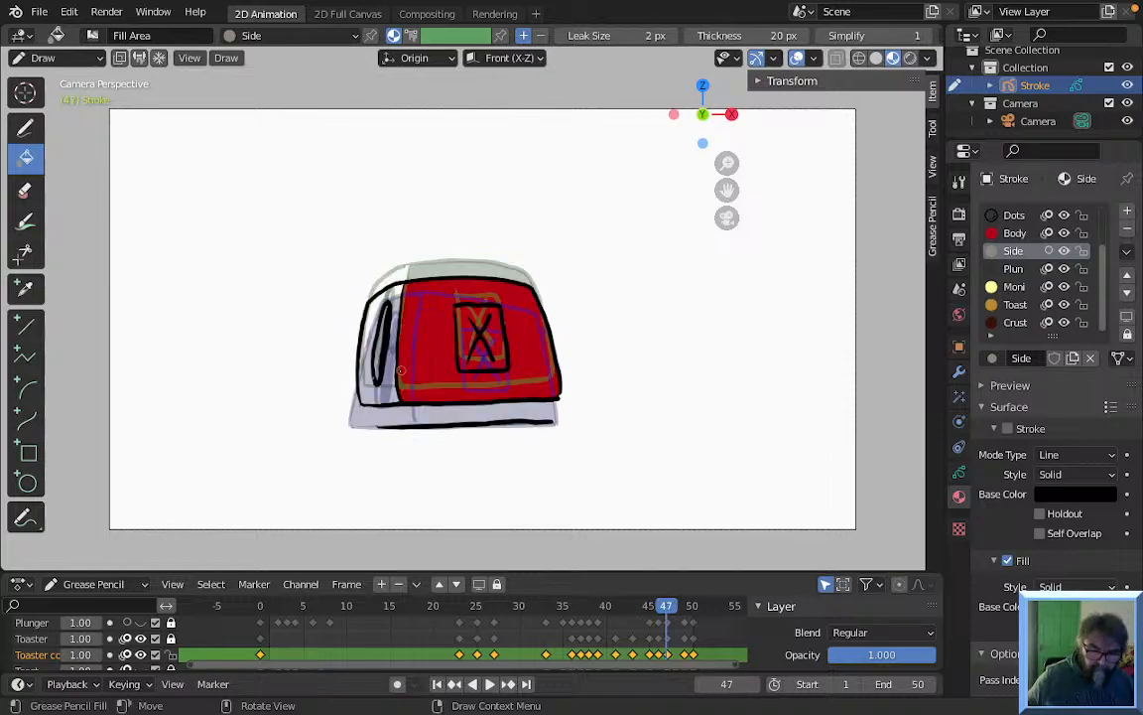
{"action": "left_click", "coordinate": [386, 304]}
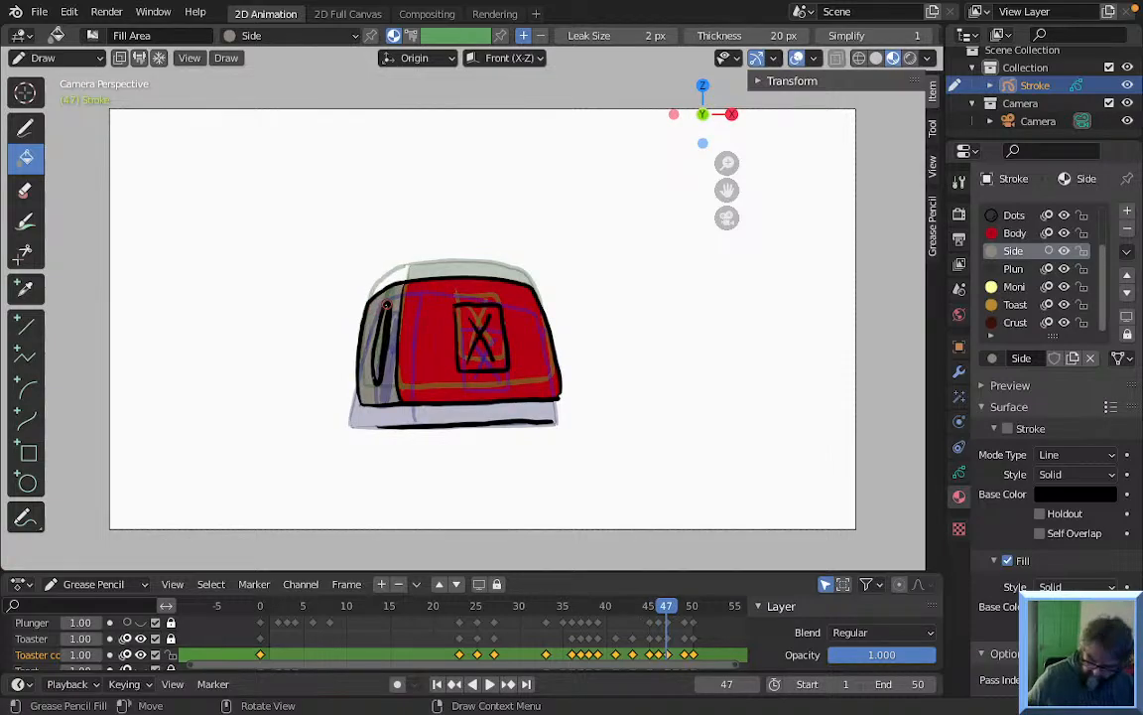
On frame 49, close the gap at the divider's lower end with an Ink Pen stroke in Side material and fill the slotted side
{"action": "key", "text": "Right"}
{"action": "key", "text": "Right"}
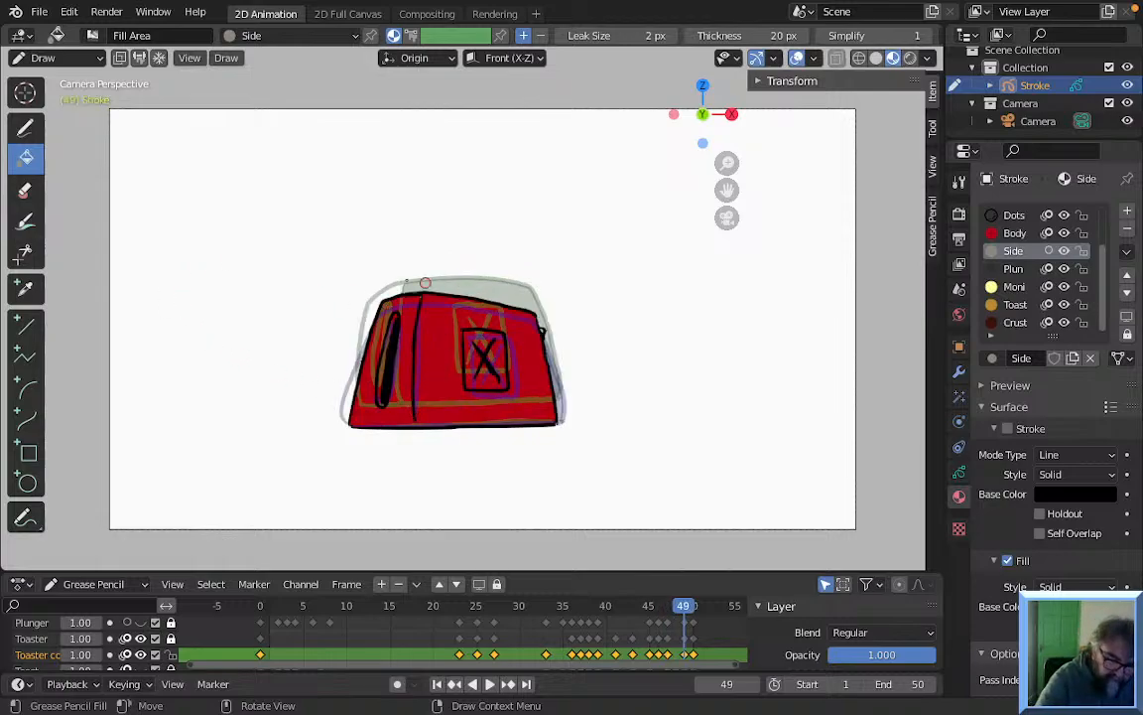
{"action": "left_click", "coordinate": [26, 127]}
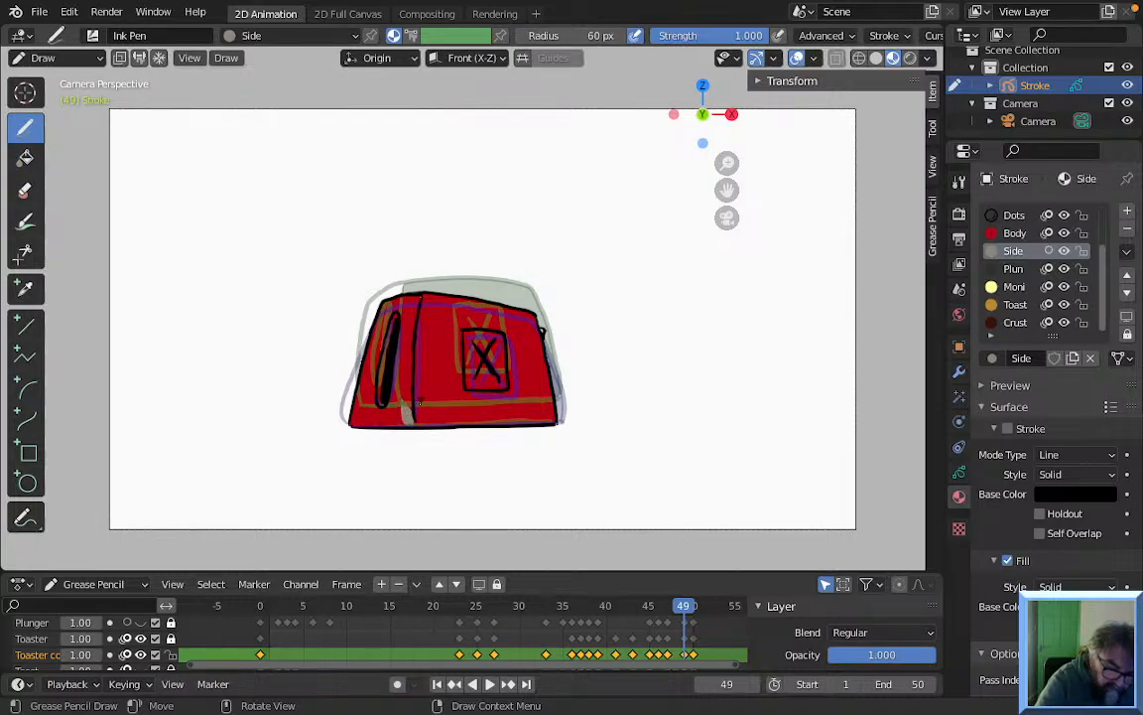
{"action": "left_click", "coordinate": [26, 157]}
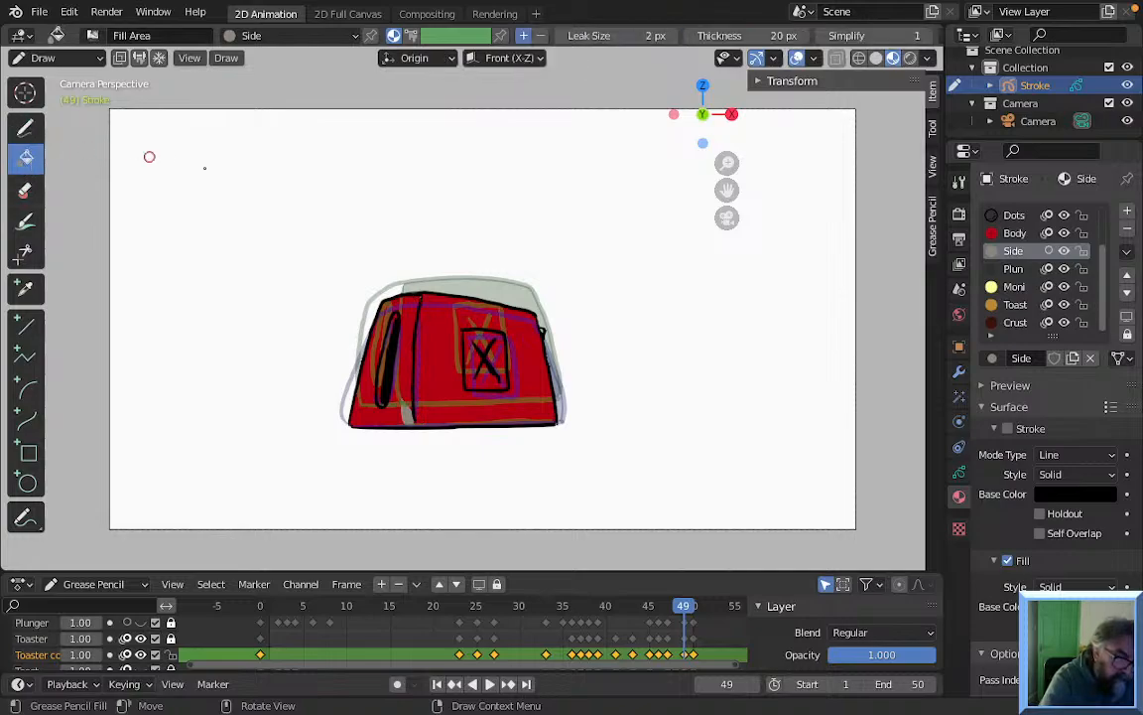
{"action": "left_click", "coordinate": [406, 404]}
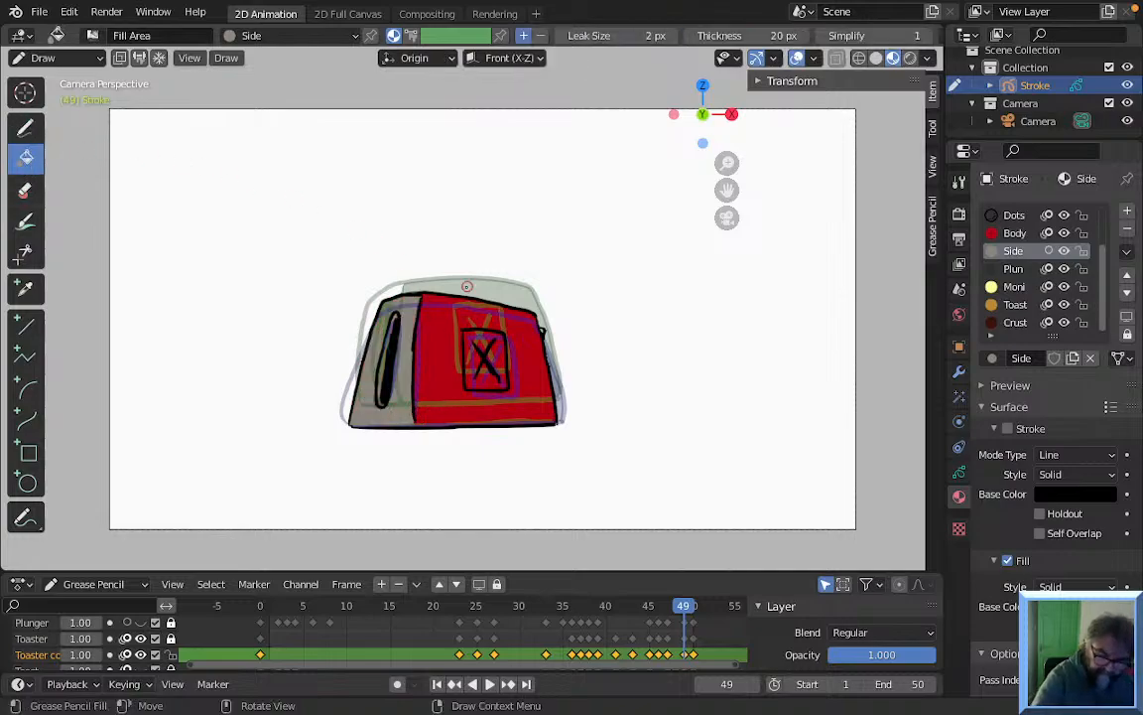
Fill the toaster's slotted side with the Side material on frame 50 and play back the animation to check it
{"action": "key", "text": "Right"}
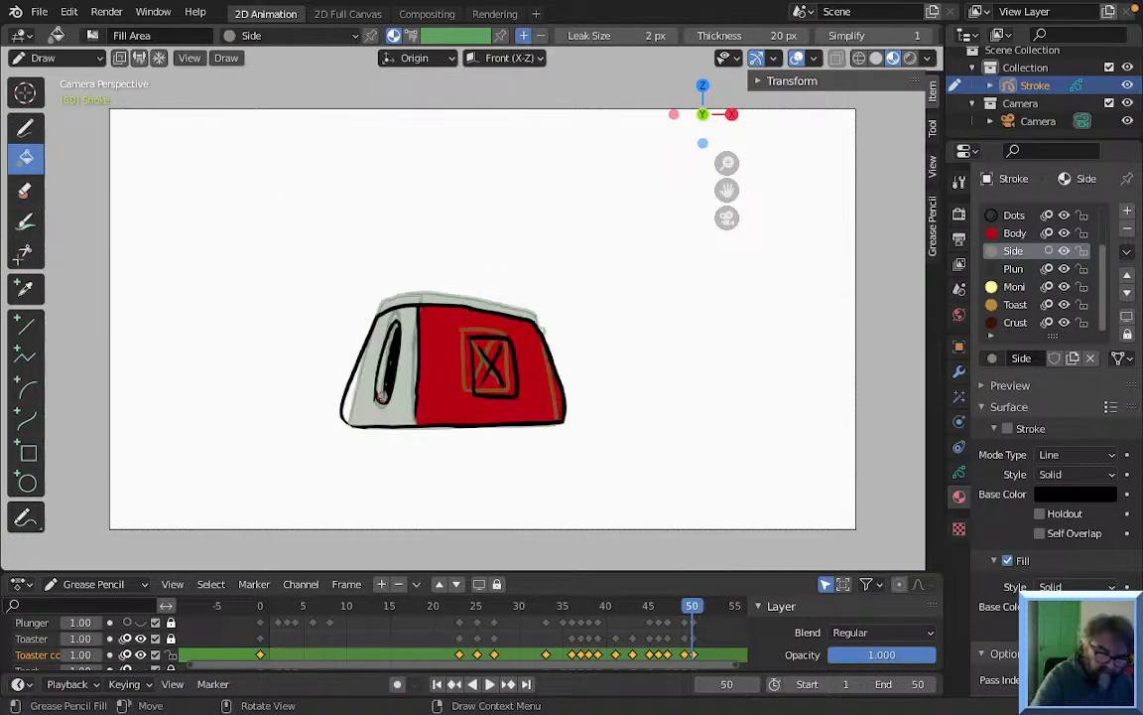
{"action": "left_click", "coordinate": [405, 402]}
{"action": "key", "text": "Right"}
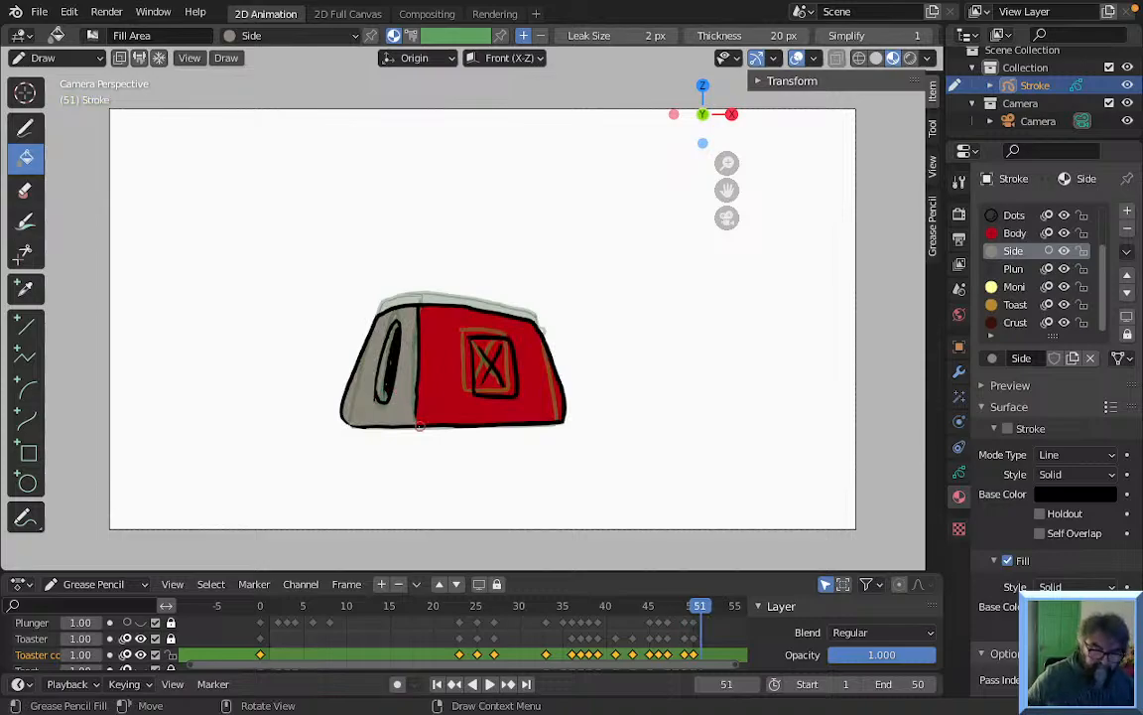
{"action": "key", "text": "Right"}
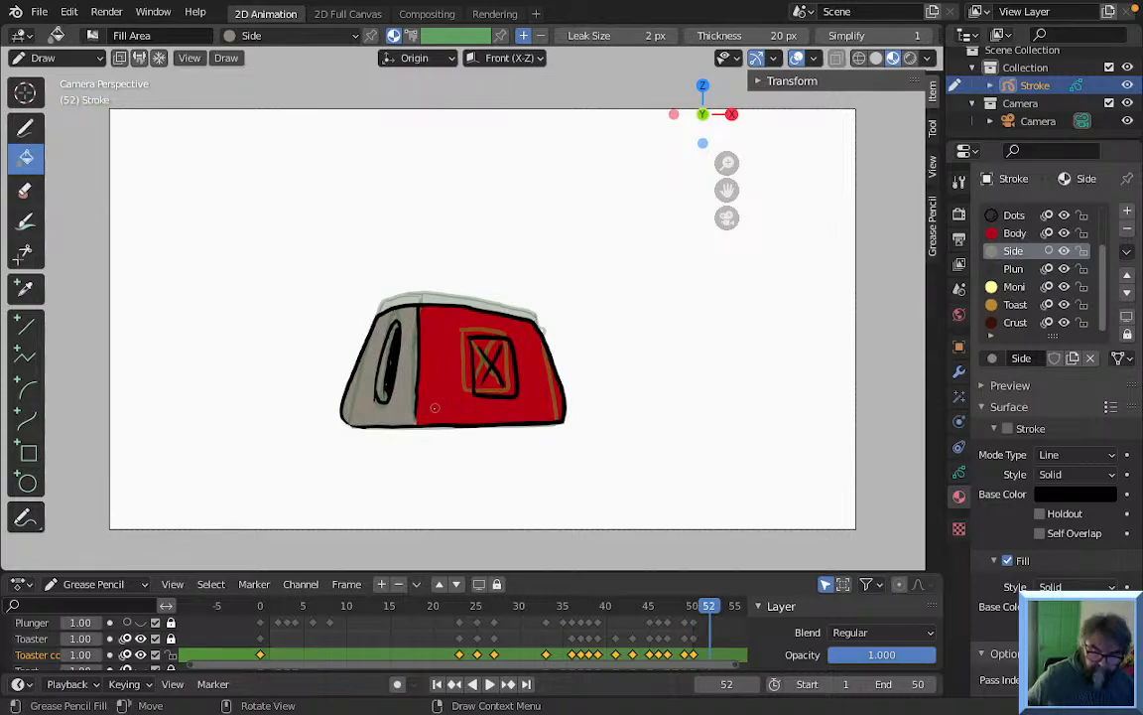
{"action": "key", "text": "Left"}
{"action": "key", "text": "Left"}
{"action": "key", "text": "space"}
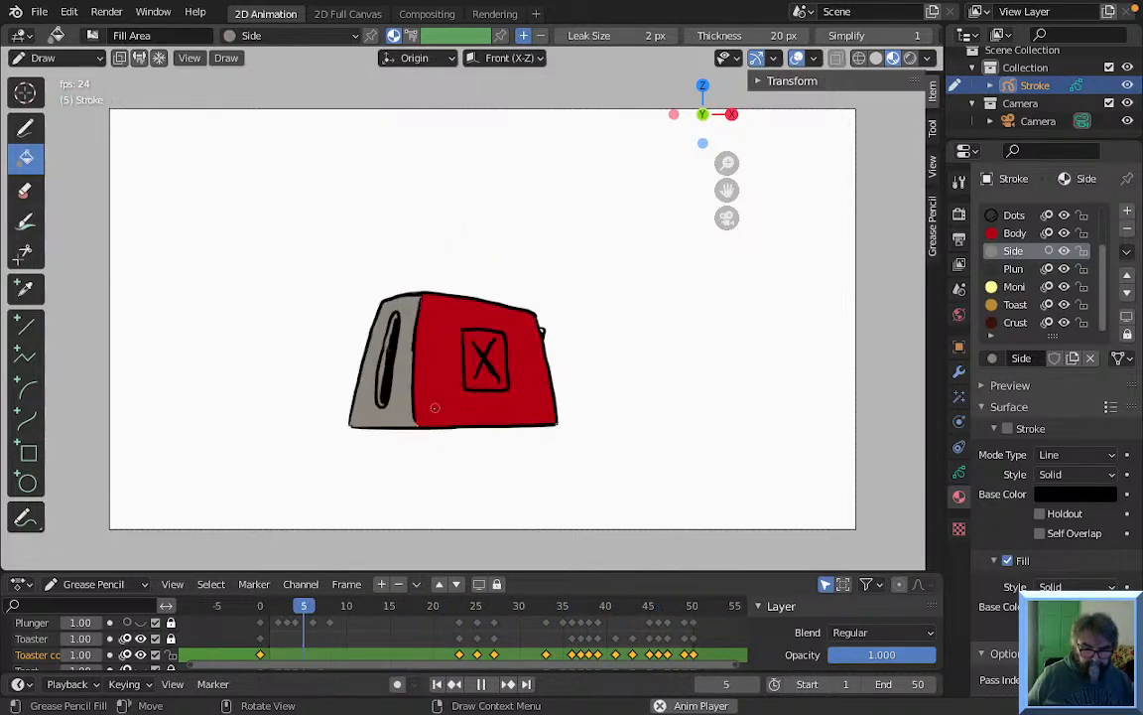
{"action": "key", "text": "space"}
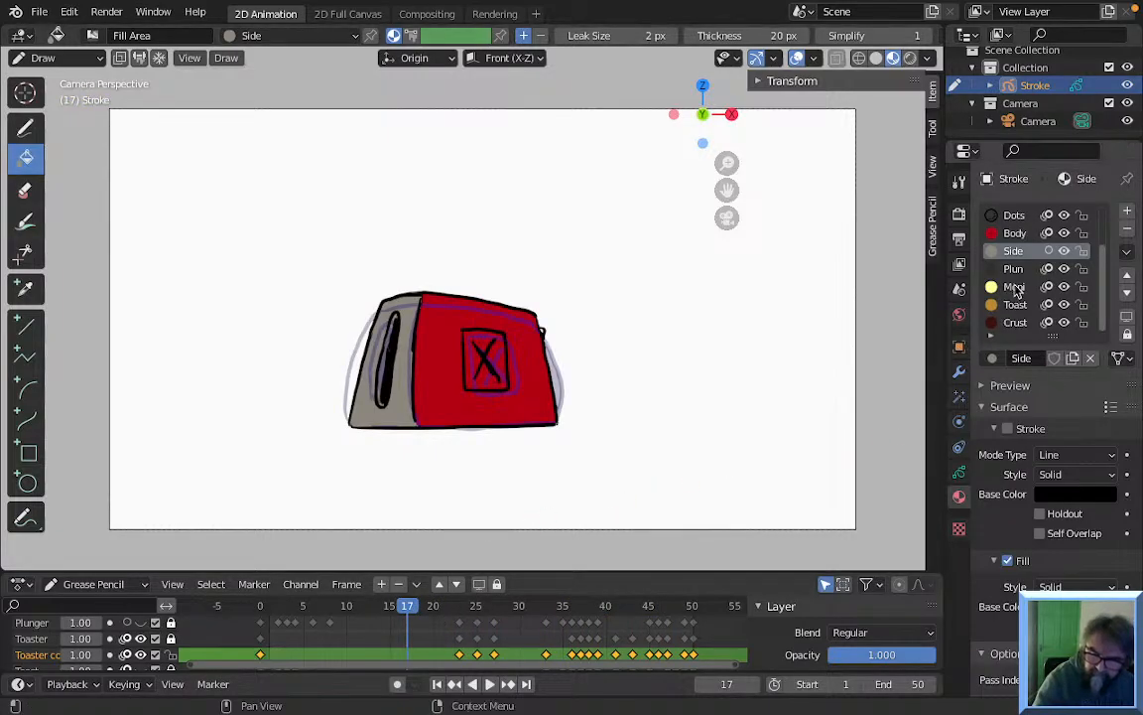
On frame 0, fill the square panel around the X on the toaster's front with the Monitor material
{"action": "left_click", "coordinate": [260, 605]}
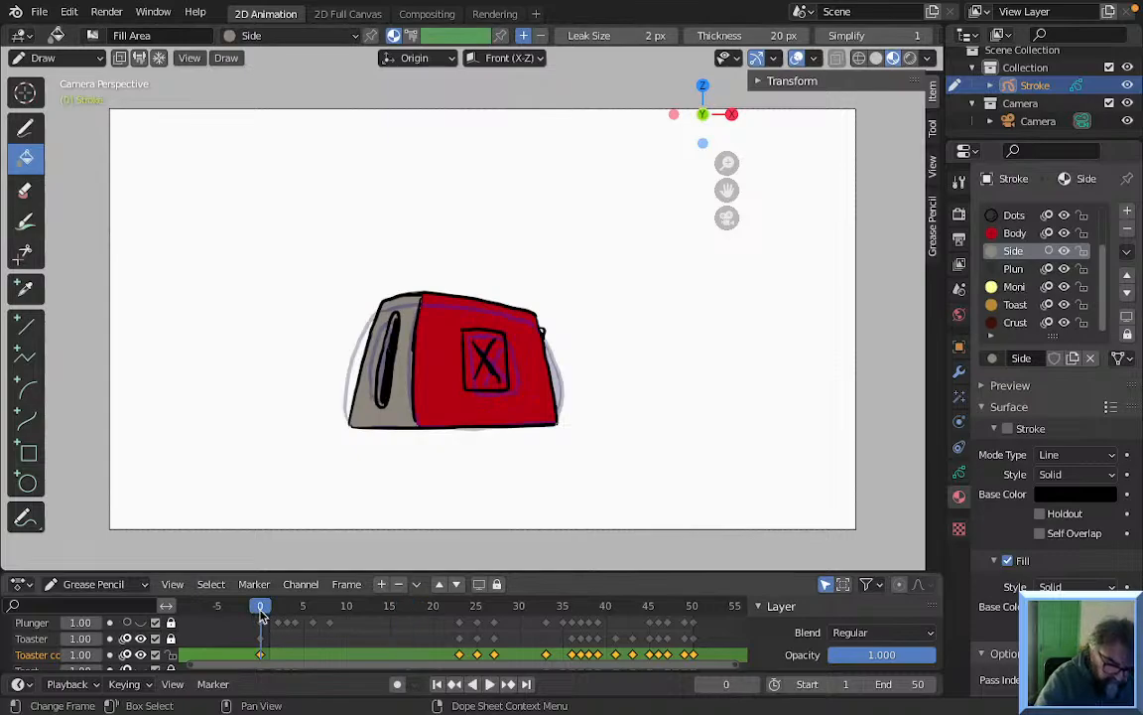
{"action": "left_click", "coordinate": [1017, 288]}
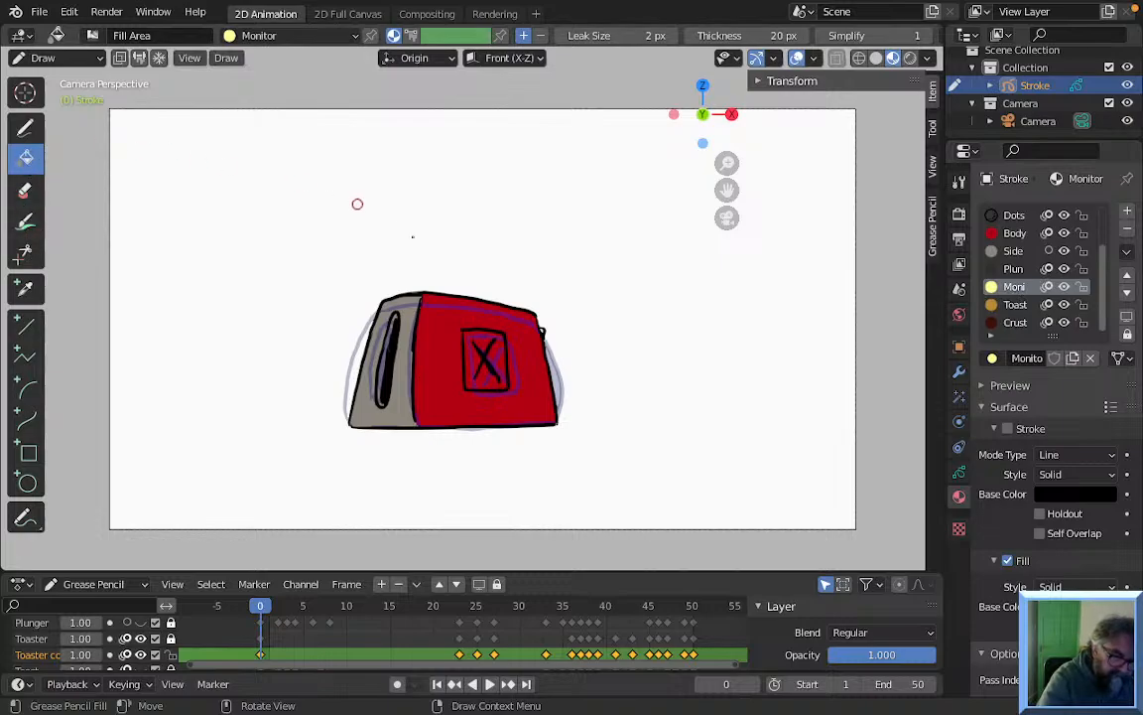
{"action": "left_click", "coordinate": [493, 374]}
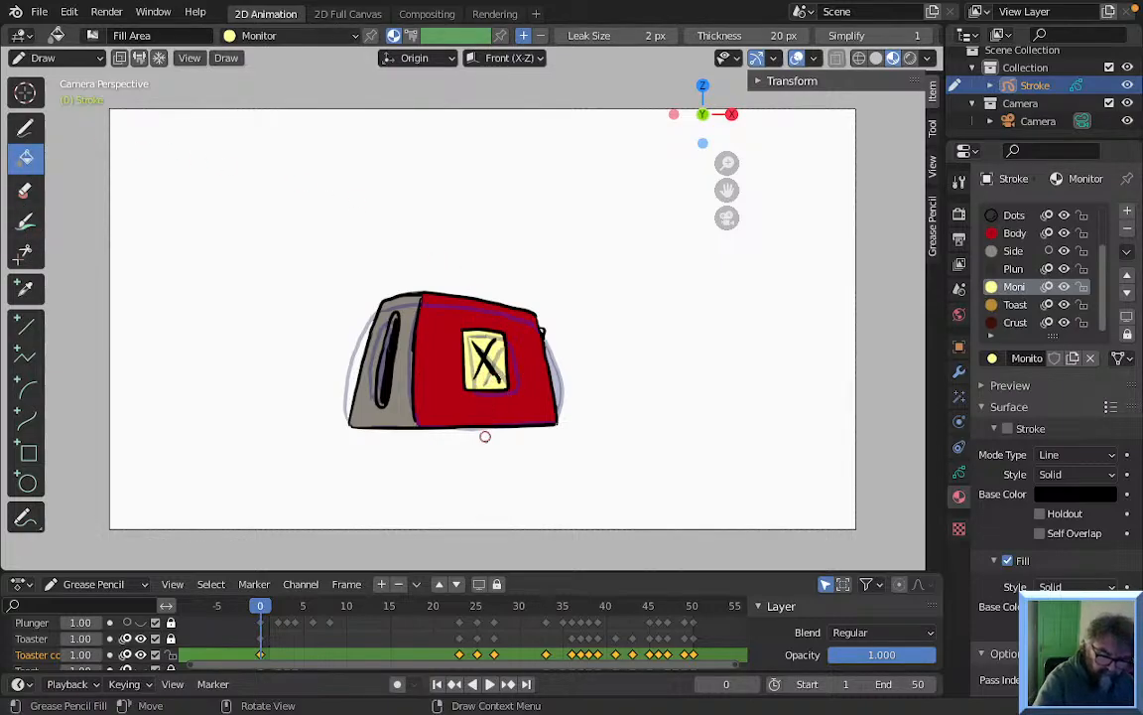
Fill the square X panel on the toaster's front with the Monitor material on frame 23
{"action": "key", "text": "Right"}
{"action": "key", "text": "Right"}
{"action": "key", "text": "Right"}
{"action": "key", "text": "Right"}
{"action": "key", "text": "Right"}
{"action": "key", "text": "Right"}
{"action": "key", "text": "Right"}
{"action": "key", "text": "Right"}
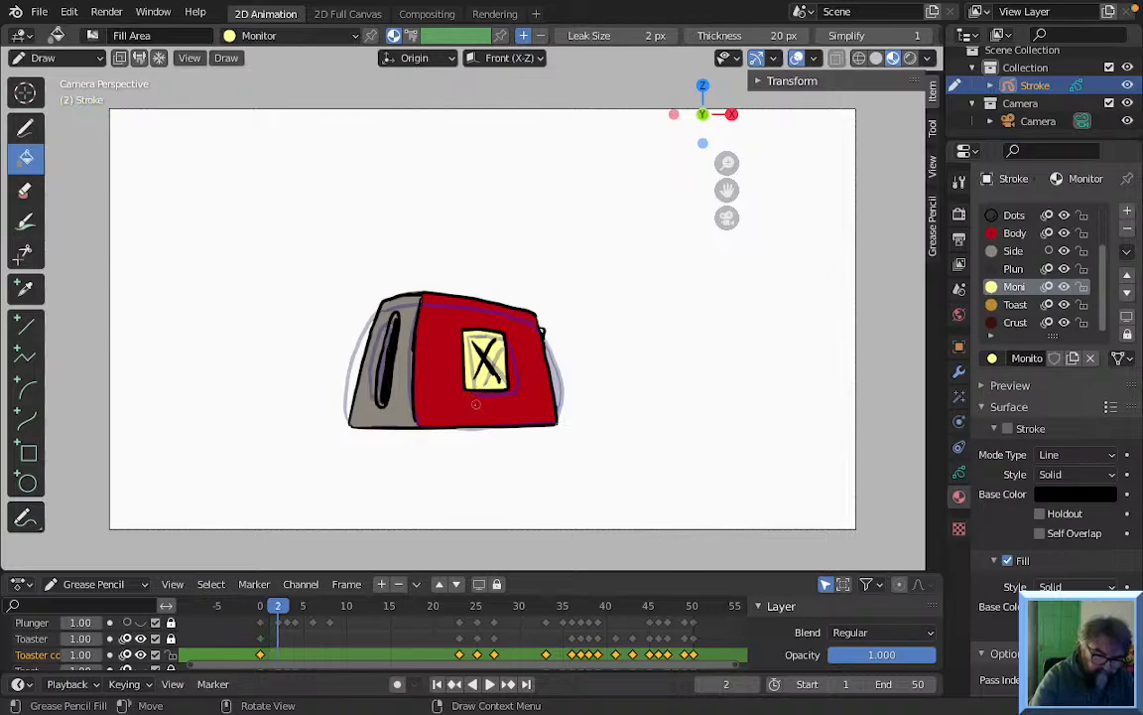
{"action": "key", "text": "Right"}
{"action": "key", "text": "Right"}
{"action": "key", "text": "Right"}
{"action": "key", "text": "Right"}
{"action": "key", "text": "Right"}
{"action": "key", "text": "Right"}
{"action": "key", "text": "Right"}
{"action": "key", "text": "Right"}
{"action": "key", "text": "Right"}
{"action": "key", "text": "Right"}
{"action": "key", "text": "Right"}
{"action": "key", "text": "Right"}
{"action": "key", "text": "Right"}
{"action": "key", "text": "Right"}
{"action": "key", "text": "Right"}
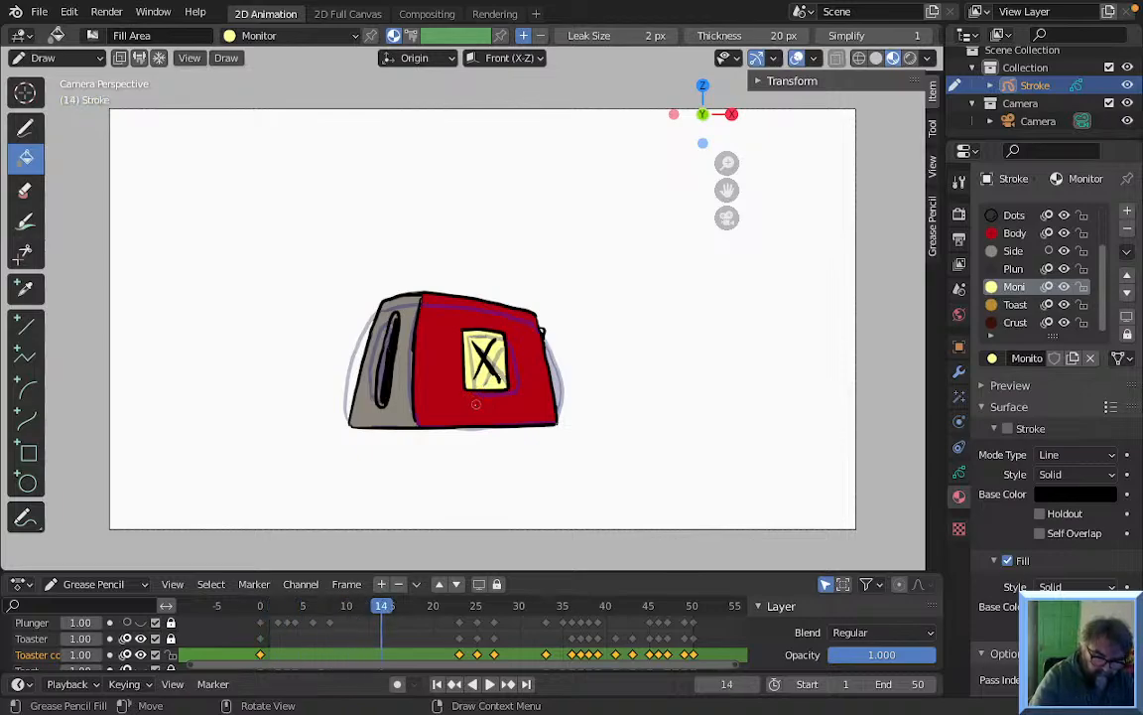
{"action": "left_click", "coordinate": [497, 377]}
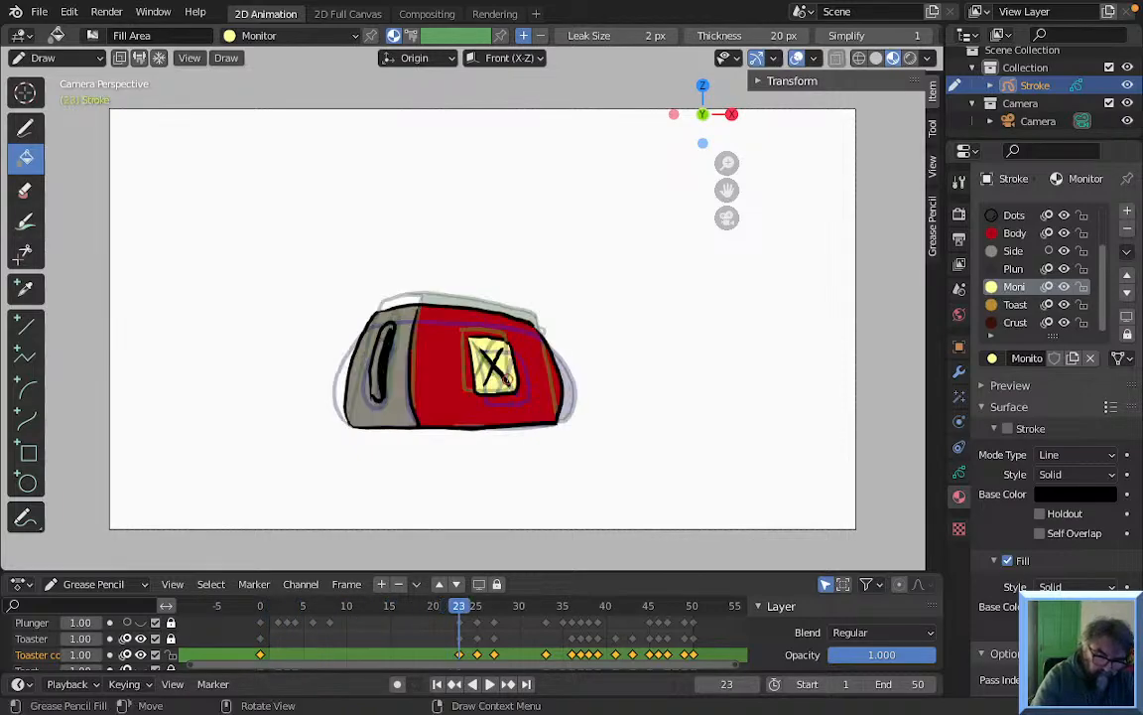
Fill the X panel of the squashed toaster with the Monitor material on frames 25 and 27
{"action": "key", "text": "Right"}
{"action": "key", "text": "Right"}
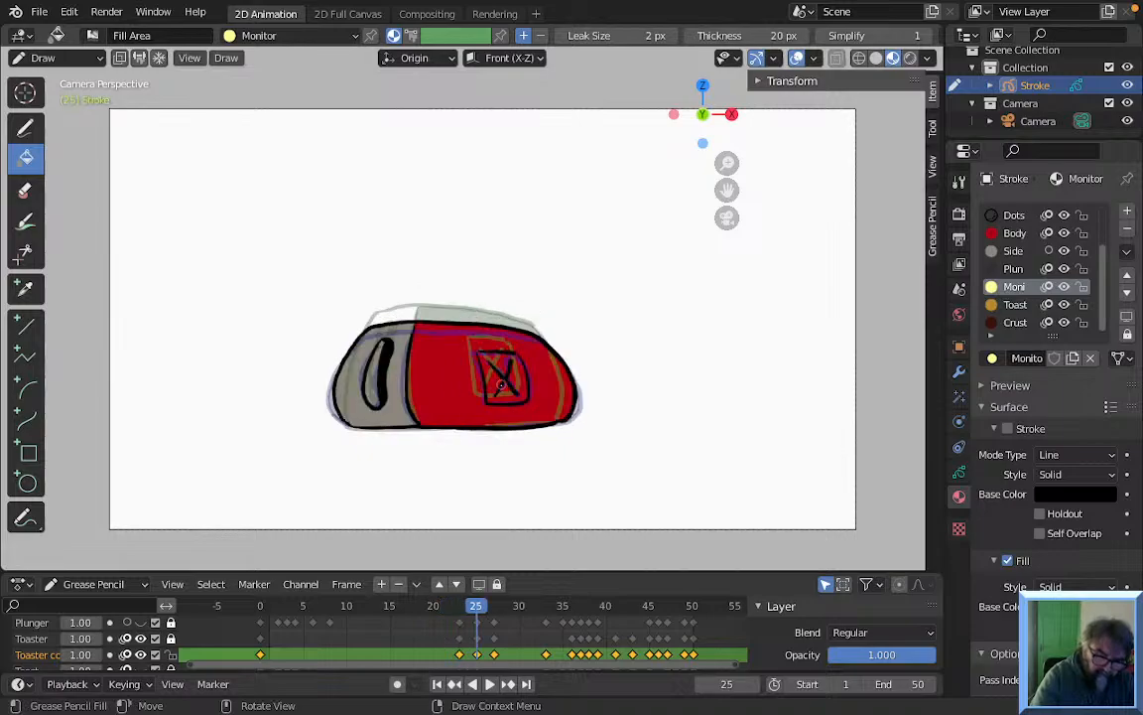
{"action": "left_click", "coordinate": [508, 390]}
{"action": "key", "text": "Right"}
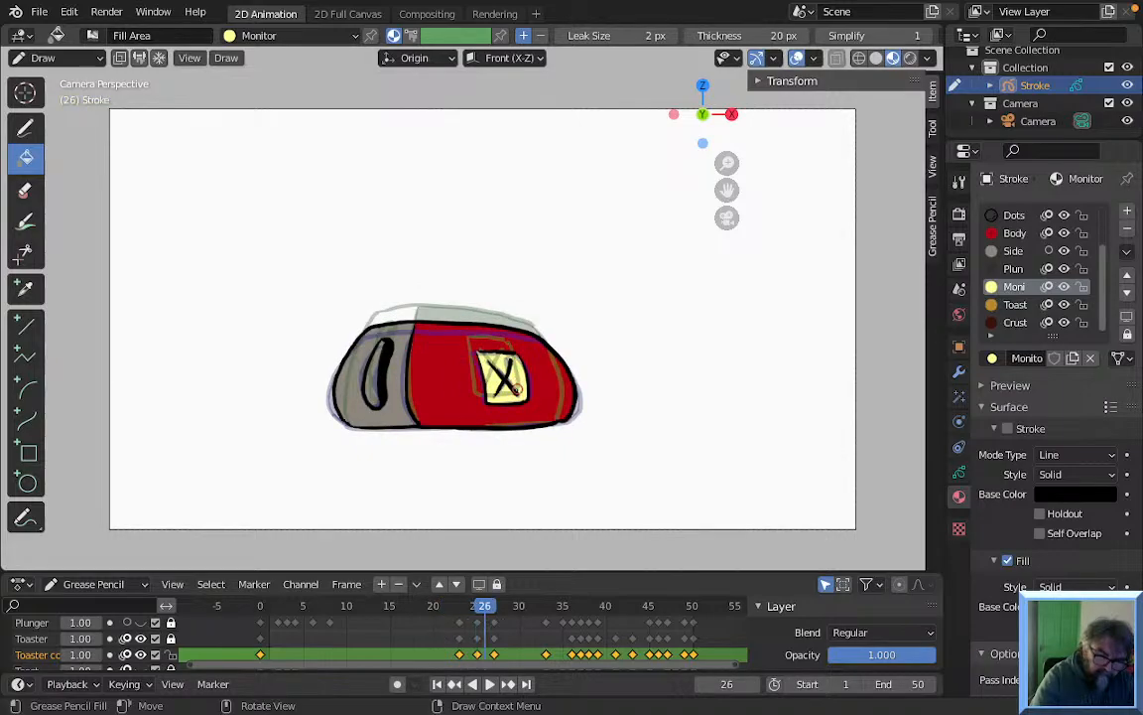
{"action": "key", "text": "Right"}
{"action": "left_click", "coordinate": [496, 381]}
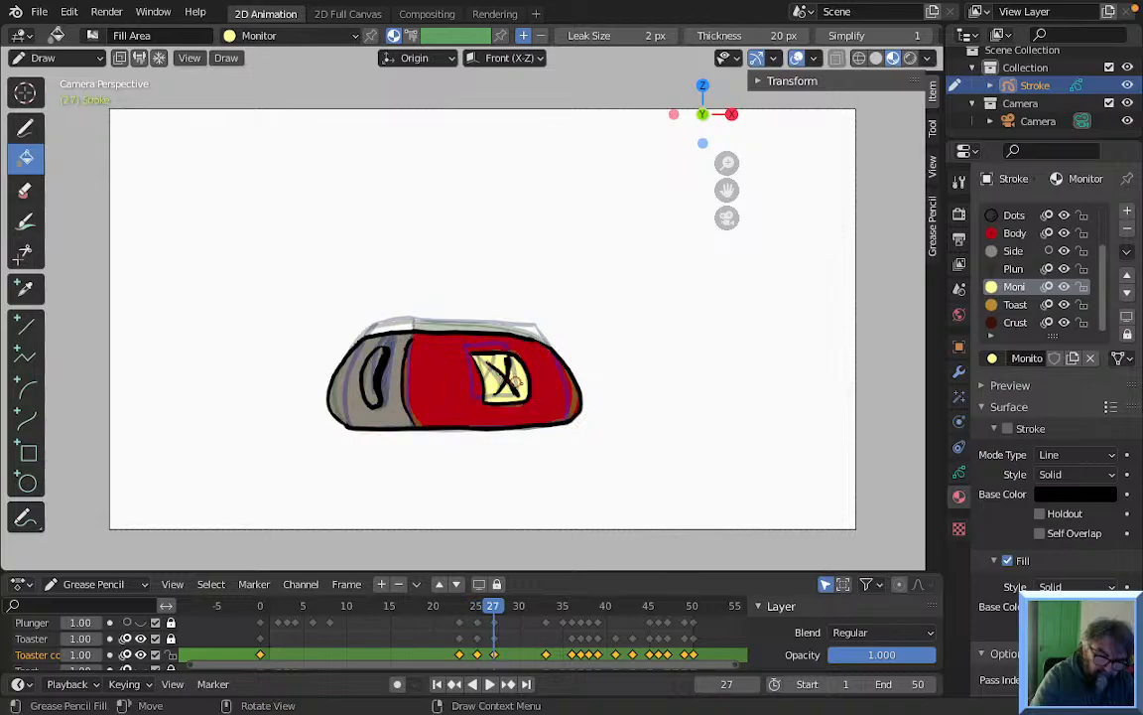
Fill the squashed toaster's X panel with the Monitor material on frame 33
{"action": "key", "text": "Right"}
{"action": "key", "text": "Right"}
{"action": "key", "text": "Right"}
{"action": "key", "text": "Right"}
{"action": "key", "text": "Right"}
{"action": "key", "text": "Right"}
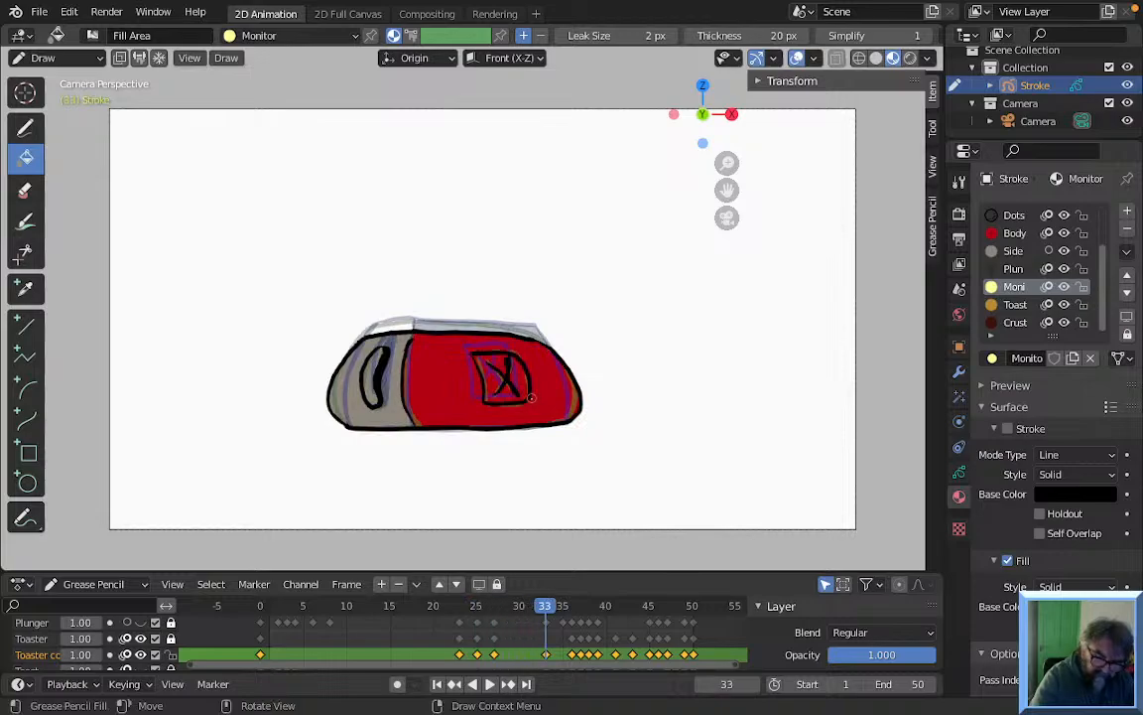
{"action": "left_click", "coordinate": [499, 367]}
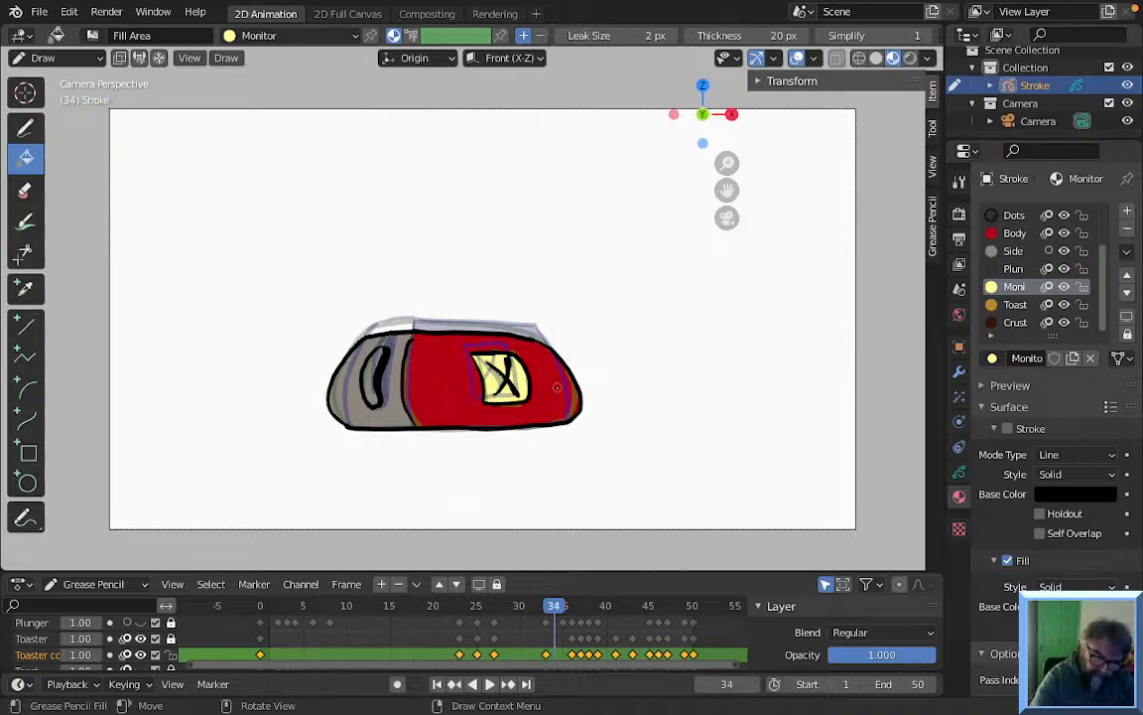
Fill the toaster's X panel with the Monitor material on frames 36 and 37
{"action": "key", "text": "Right"}
{"action": "key", "text": "Right"}
{"action": "key", "text": "Right"}
{"action": "key", "text": "Left"}
{"action": "key", "text": "Right"}
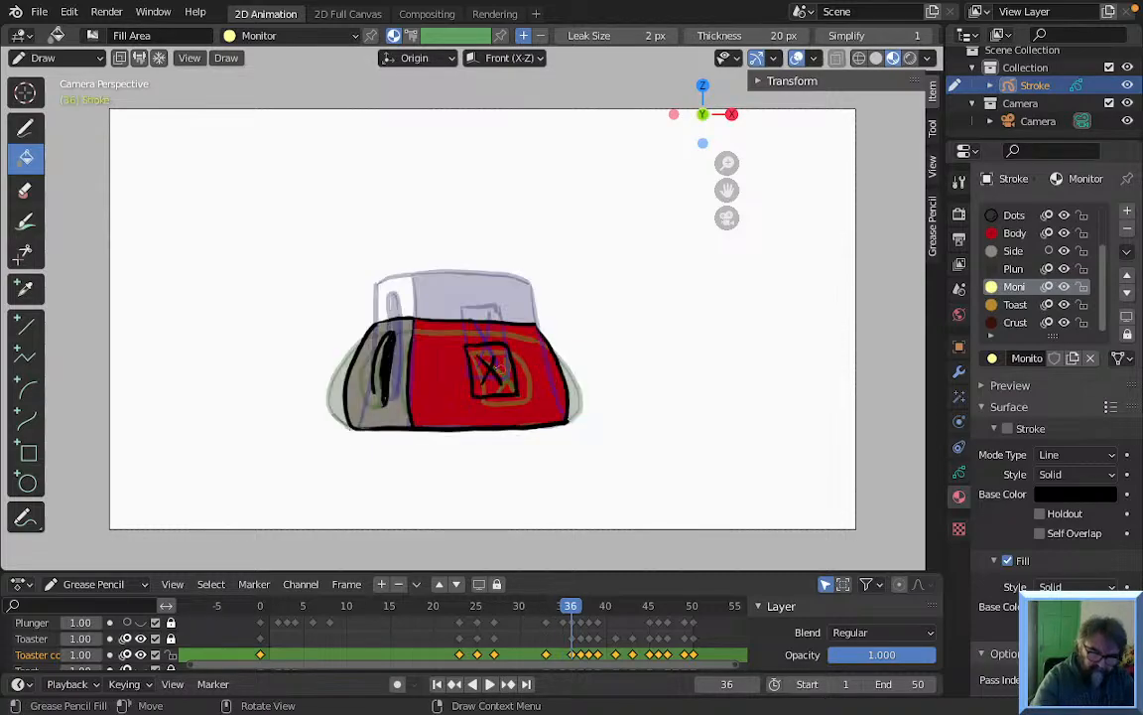
{"action": "left_click", "coordinate": [487, 350]}
{"action": "key", "text": "Right"}
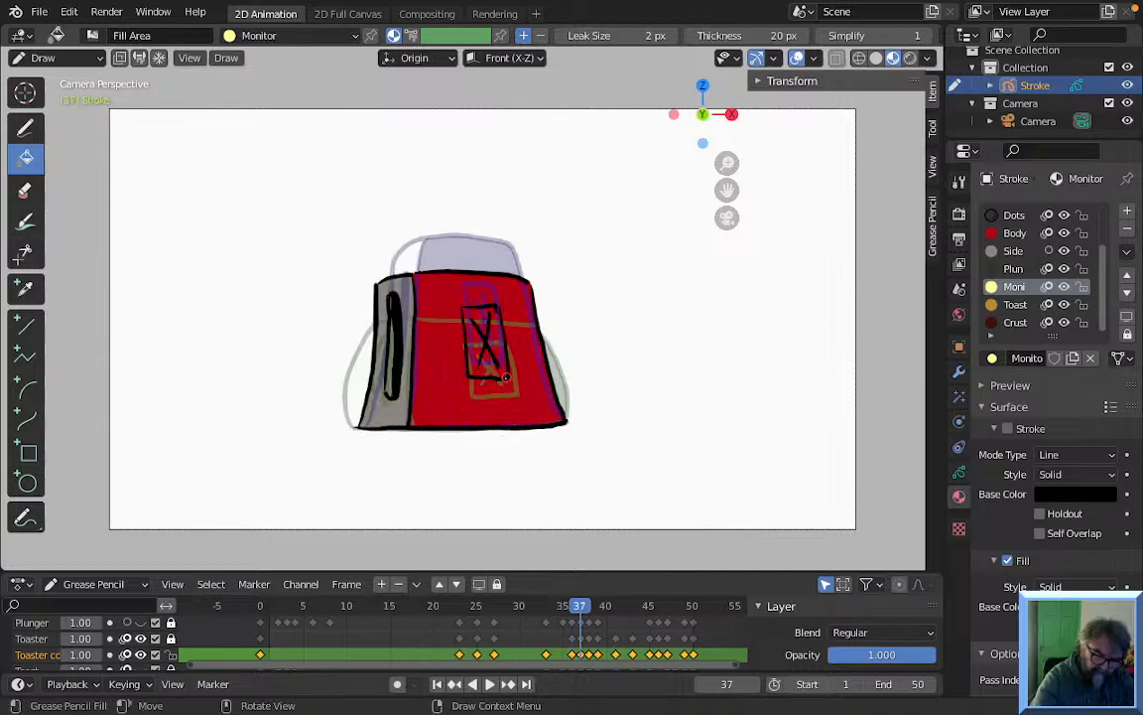
{"action": "left_click", "coordinate": [485, 353]}
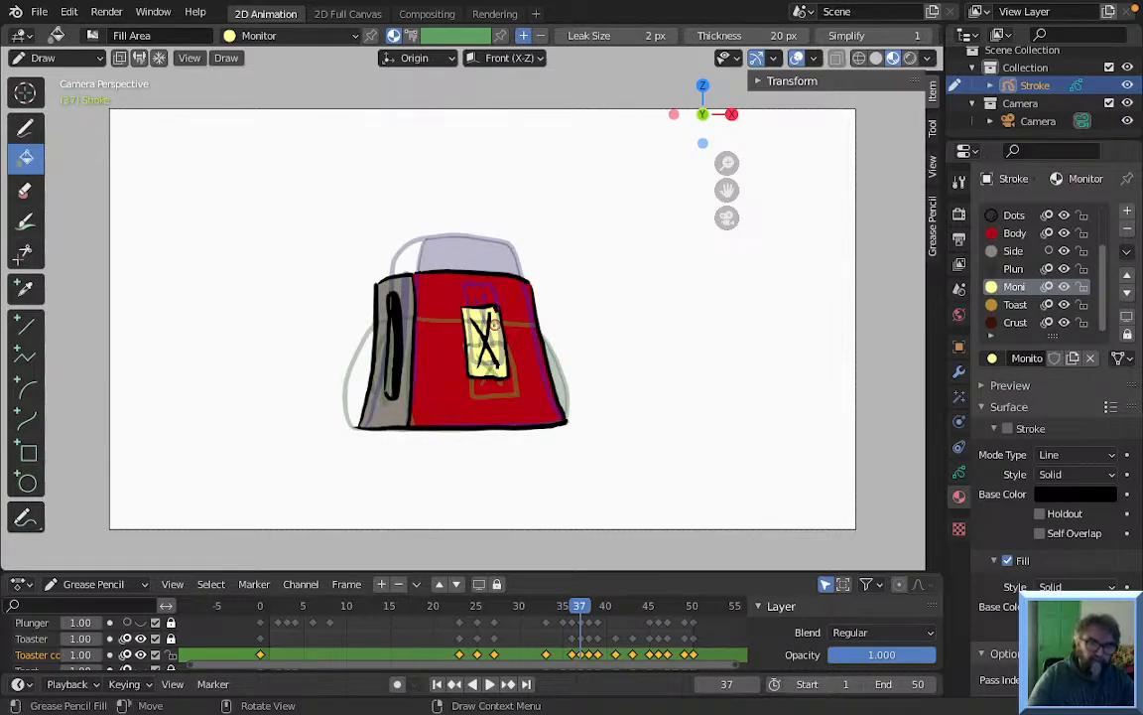
Fill the stretched toaster's X panel with the Monitor material on frames 38 and 39
{"action": "key", "text": "Right"}
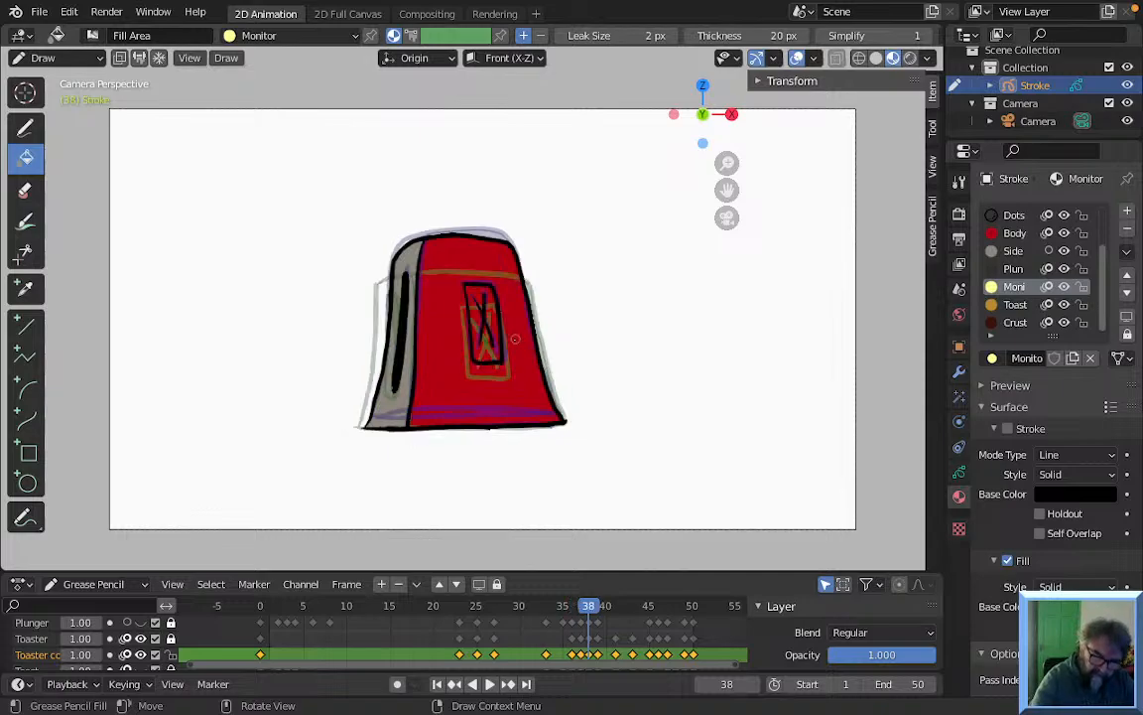
{"action": "left_click", "coordinate": [478, 323]}
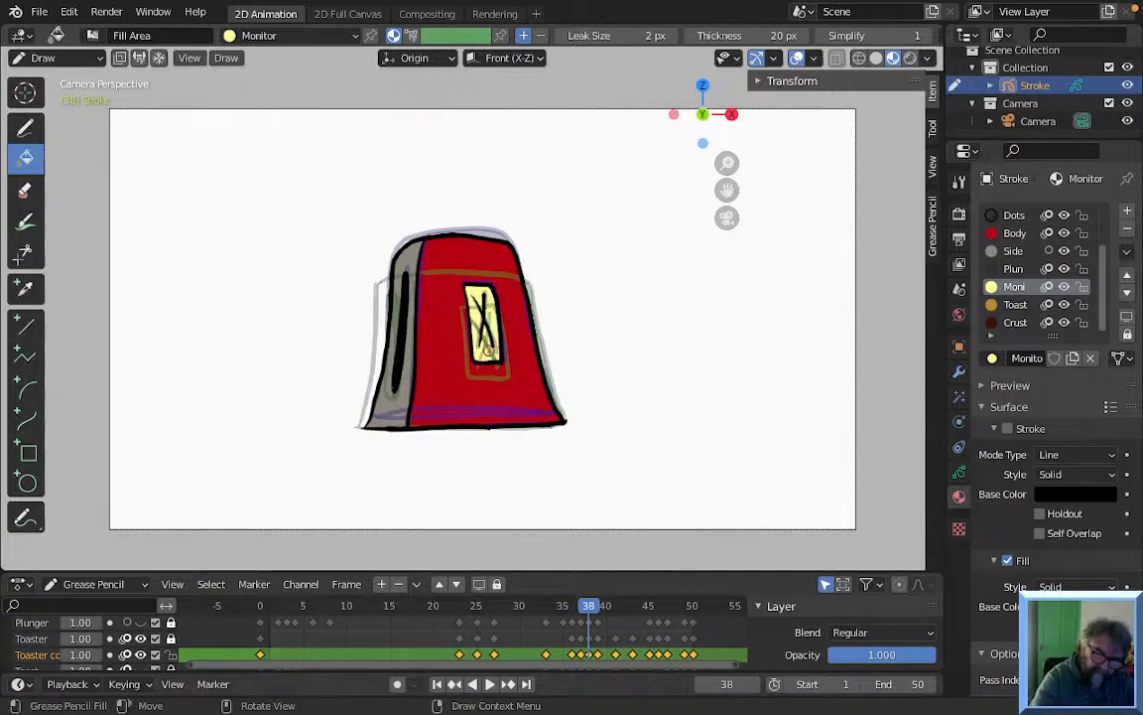
{"action": "key", "text": "Right"}
{"action": "left_click", "coordinate": [490, 348]}
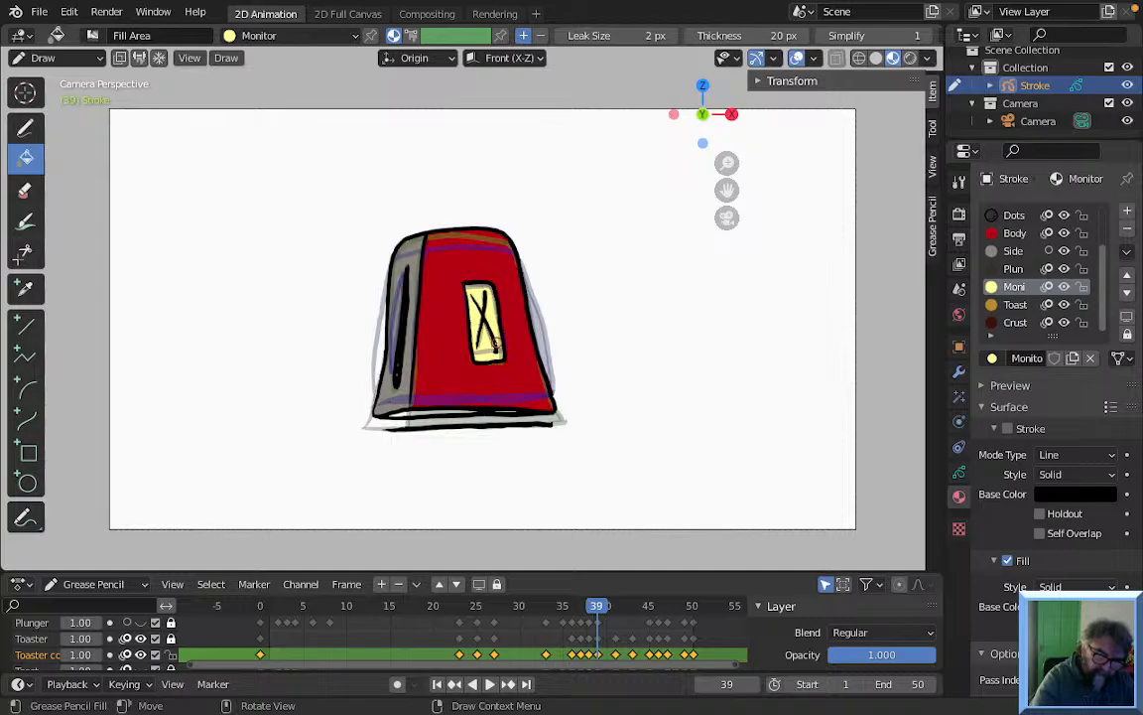
Fill the jumping toaster's X panel with the Monitor material on frames 41 and 43
{"action": "key", "text": "Right"}
{"action": "key", "text": "Right"}
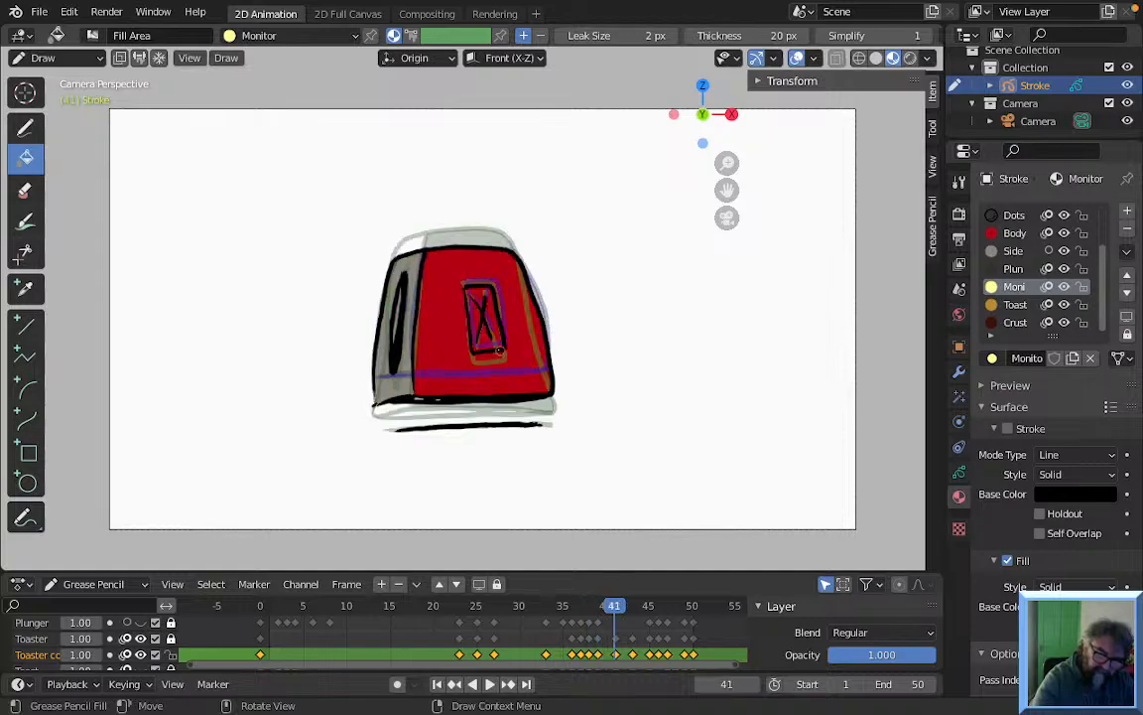
{"action": "left_click", "coordinate": [487, 341]}
{"action": "key", "text": "Right"}
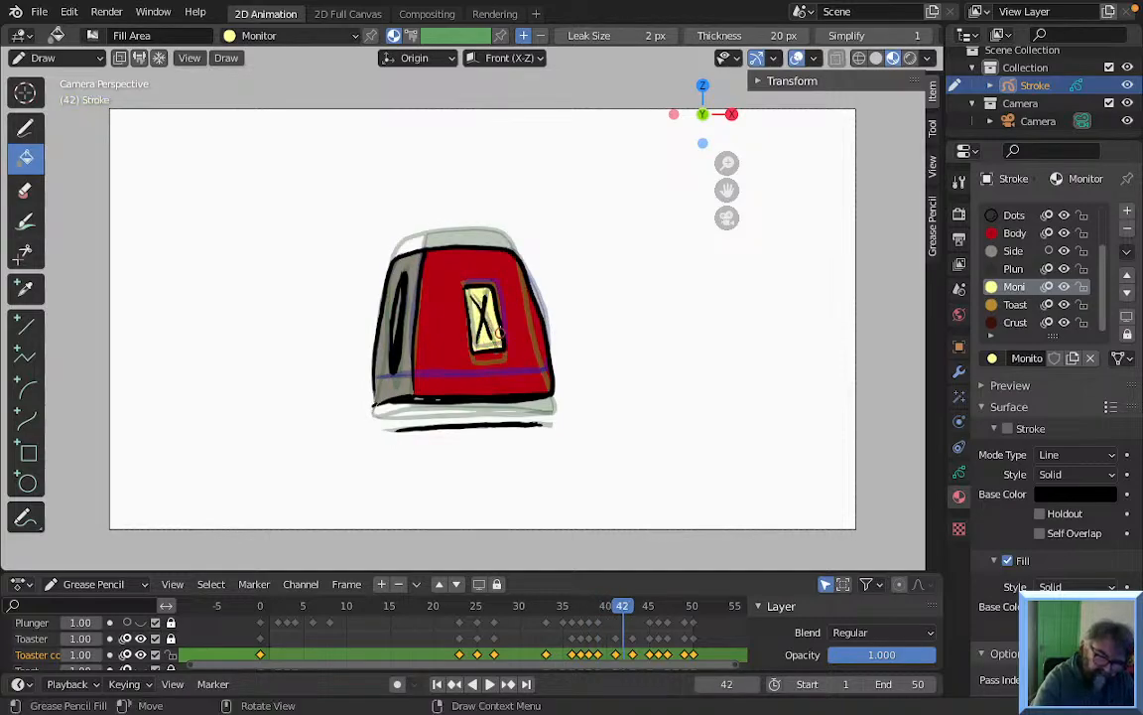
{"action": "key", "text": "Right"}
{"action": "left_click", "coordinate": [501, 324]}
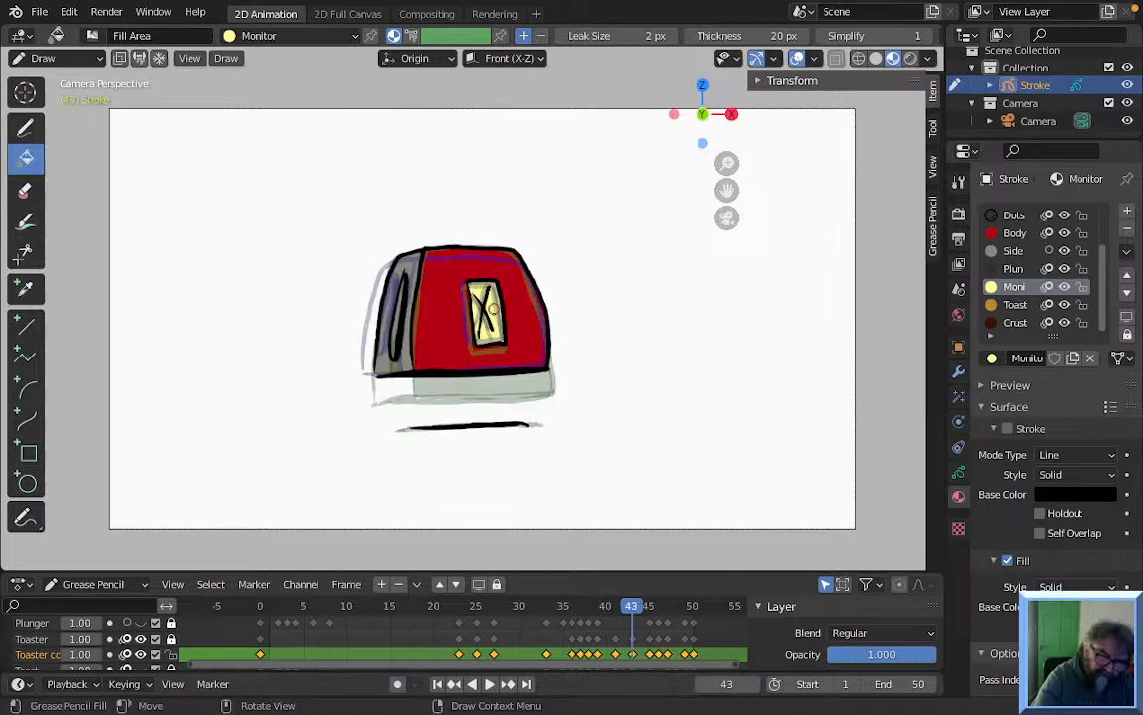
Fill the toaster's X panel with the Monitor material on frames 45, 46 and 47
{"action": "key", "text": "Right"}
{"action": "key", "text": "Right"}
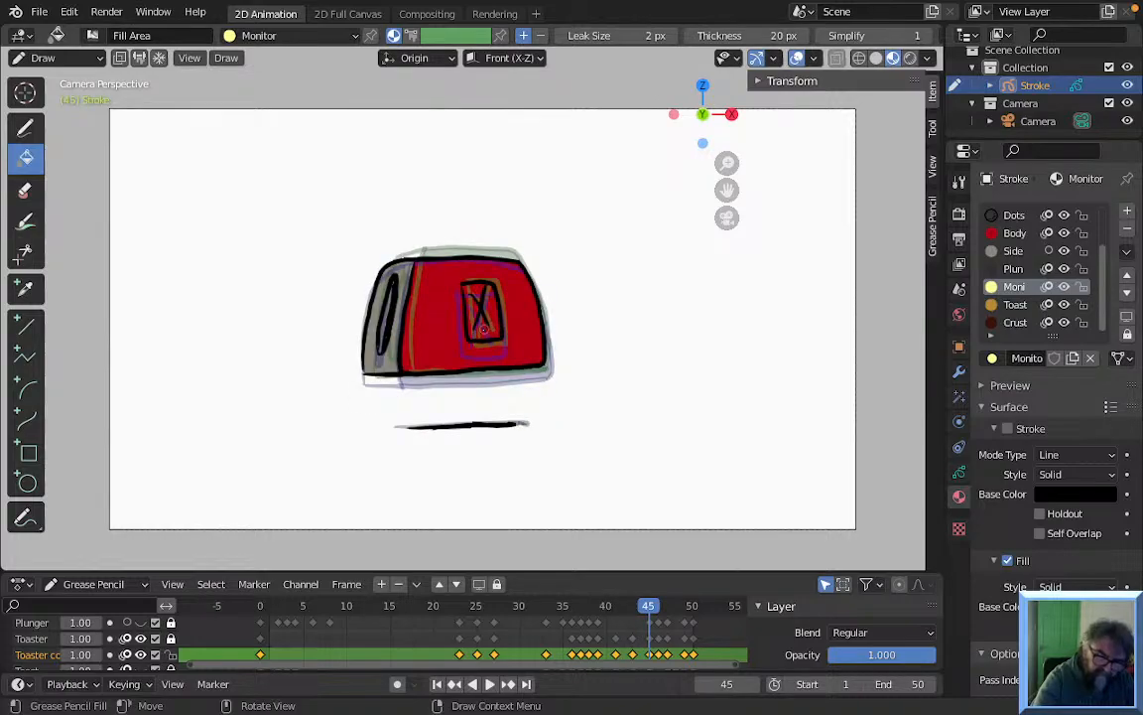
{"action": "left_click", "coordinate": [483, 329]}
{"action": "key", "text": "Right"}
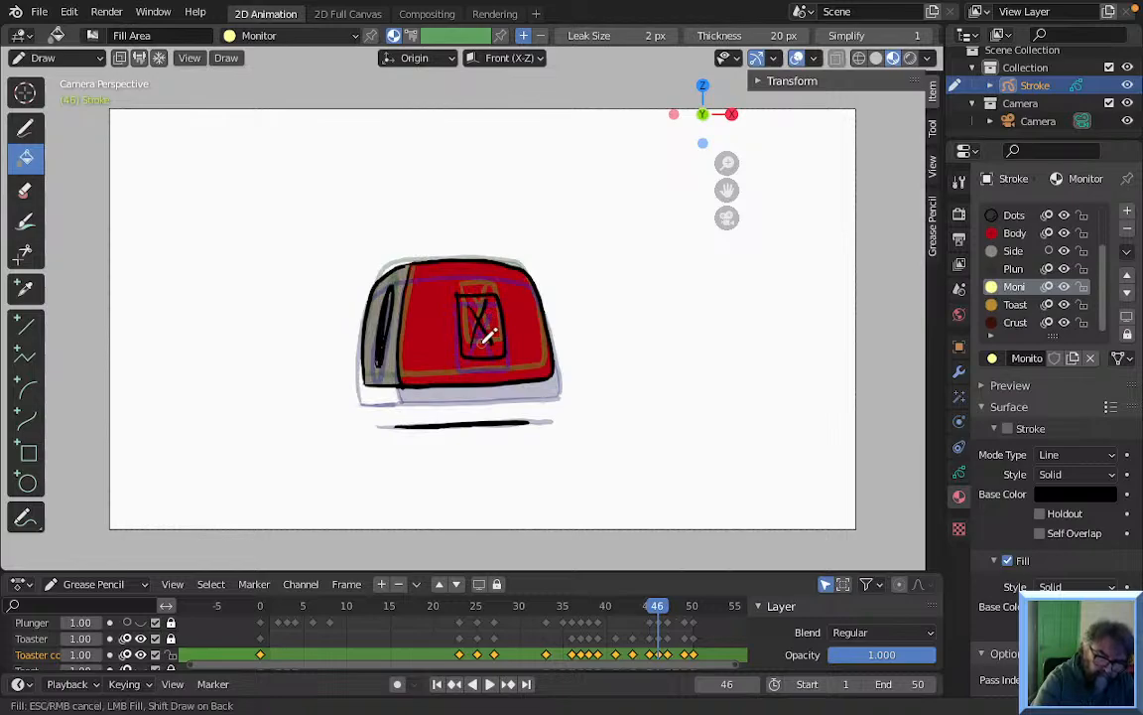
{"action": "left_click", "coordinate": [481, 327]}
{"action": "key", "text": "Right"}
{"action": "left_click", "coordinate": [483, 333]}
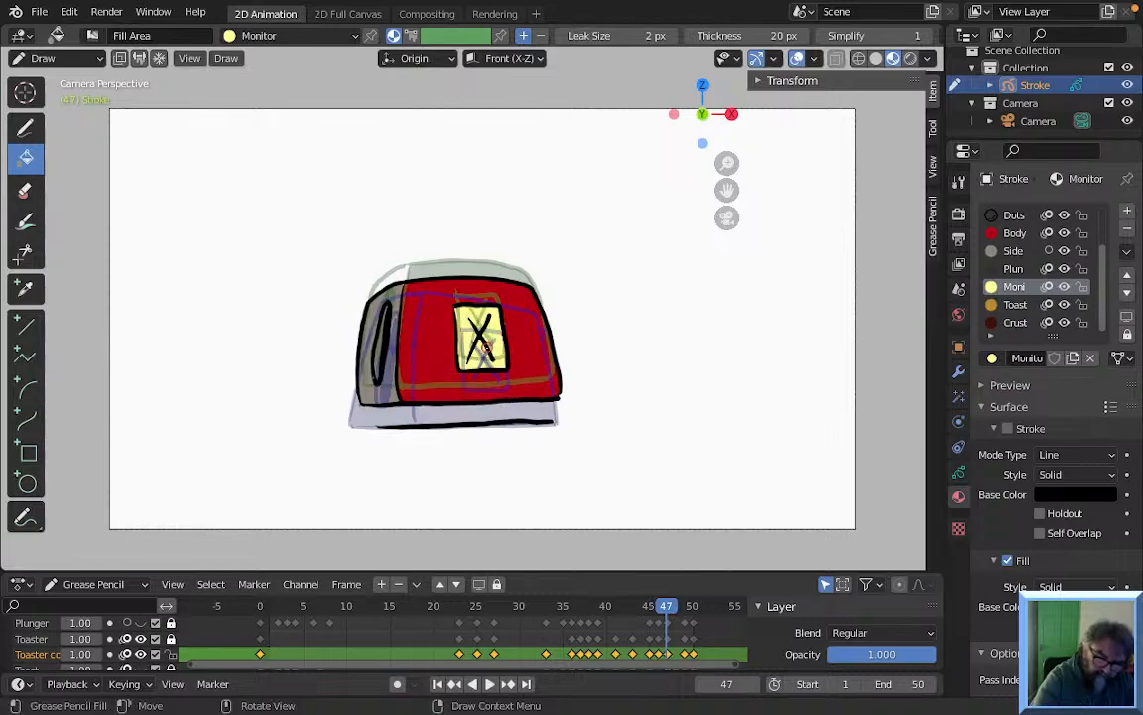
Fill the landed toaster's X panel with the Monitor material on frames 49 and 50
{"action": "key", "text": "Right"}
{"action": "key", "text": "Right"}
{"action": "key", "text": "Left"}
{"action": "key", "text": "Right"}
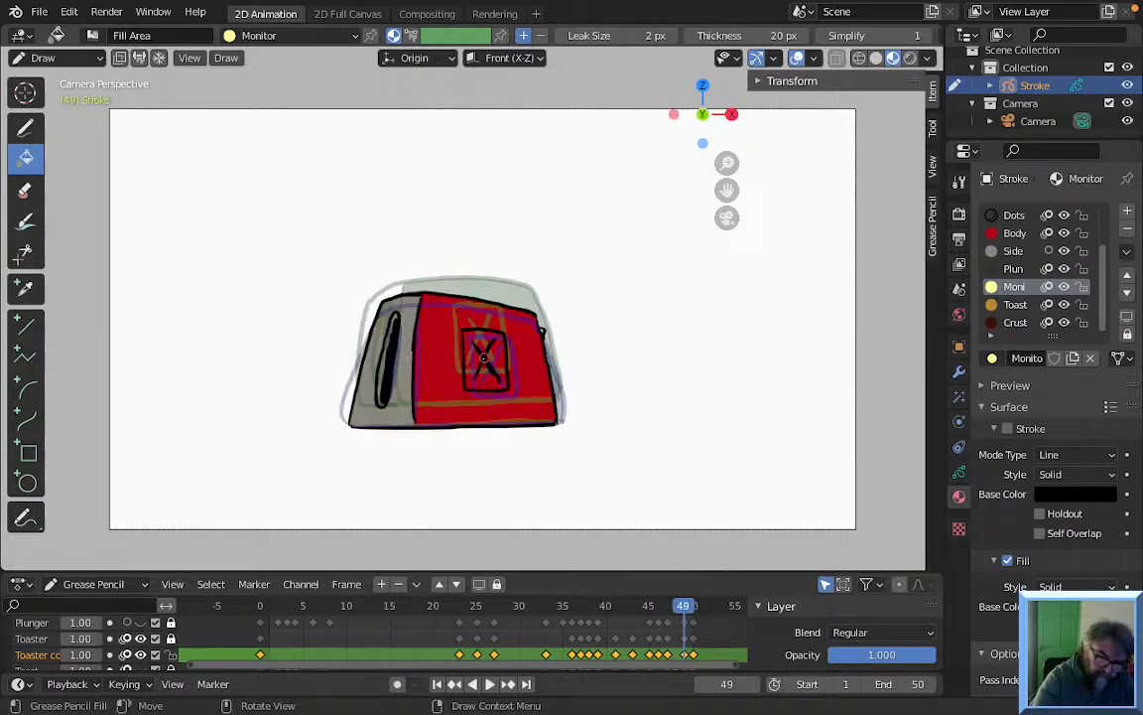
{"action": "left_click", "coordinate": [484, 374]}
{"action": "key", "text": "Right"}
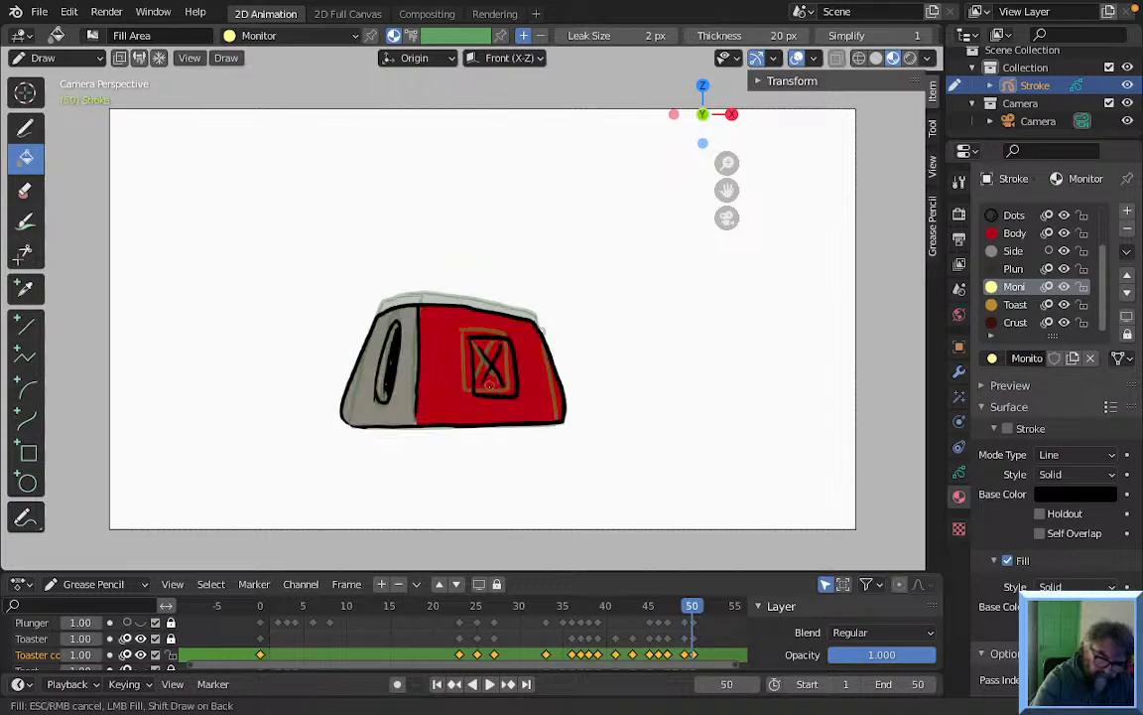
{"action": "left_click", "coordinate": [496, 383]}
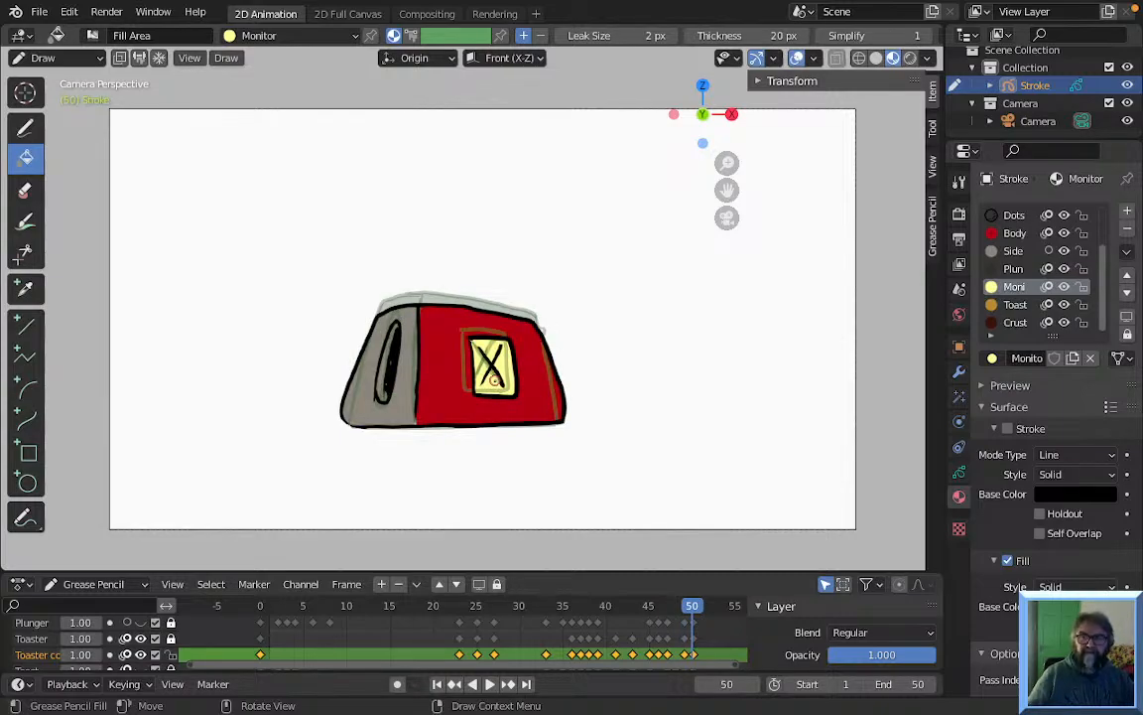
Play the animation and step back through the jump frames to check the toaster's coloring
{"action": "key", "text": "space"}
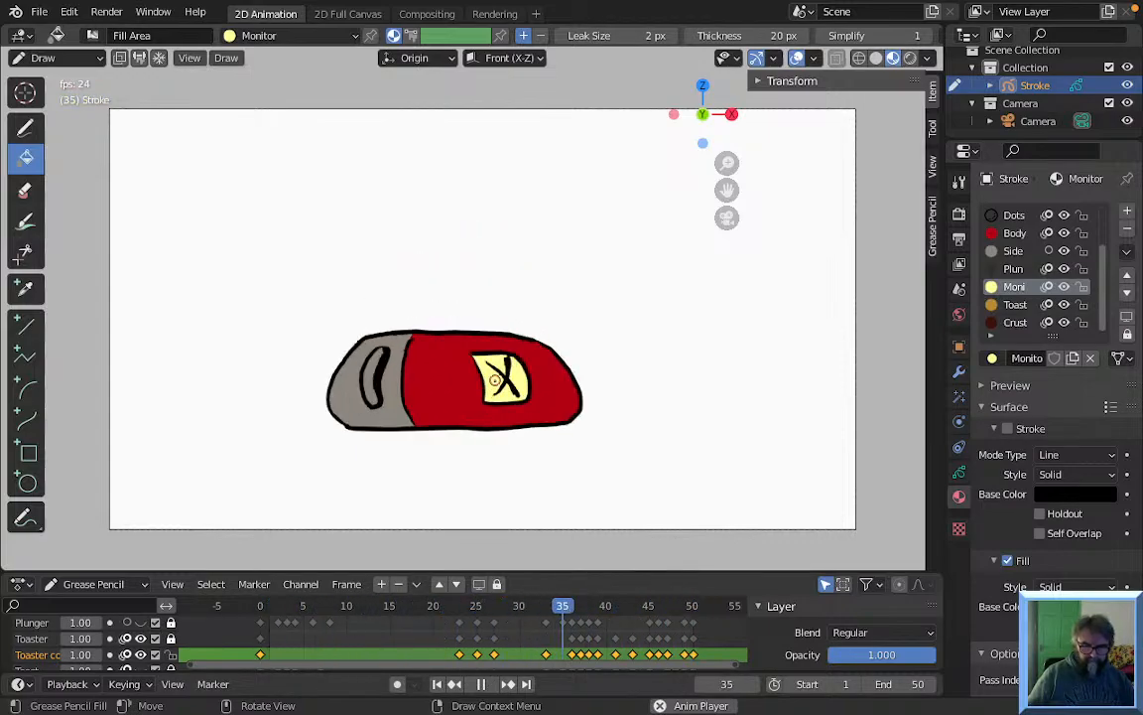
{"action": "key", "text": "space"}
{"action": "key", "text": "Left"}
{"action": "key", "text": "Left"}
{"action": "key", "text": "Left"}
{"action": "key", "text": "Left"}
{"action": "key", "text": "Left"}
{"action": "key", "text": "Left"}
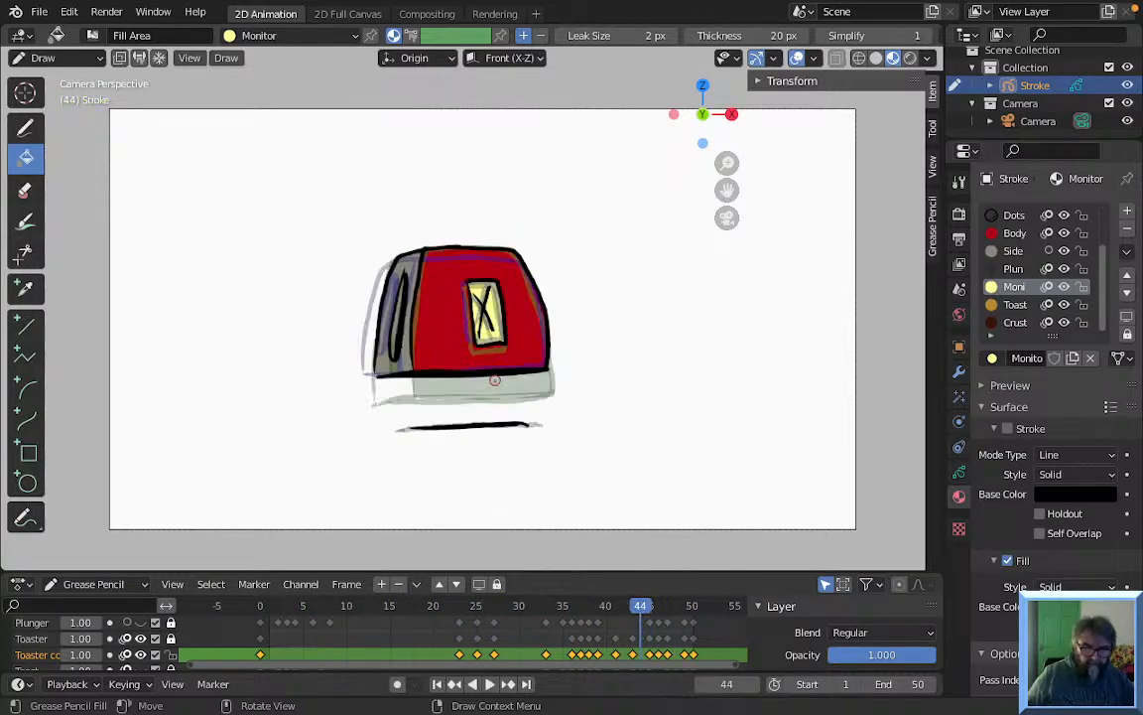
{"action": "key", "text": "Left"}
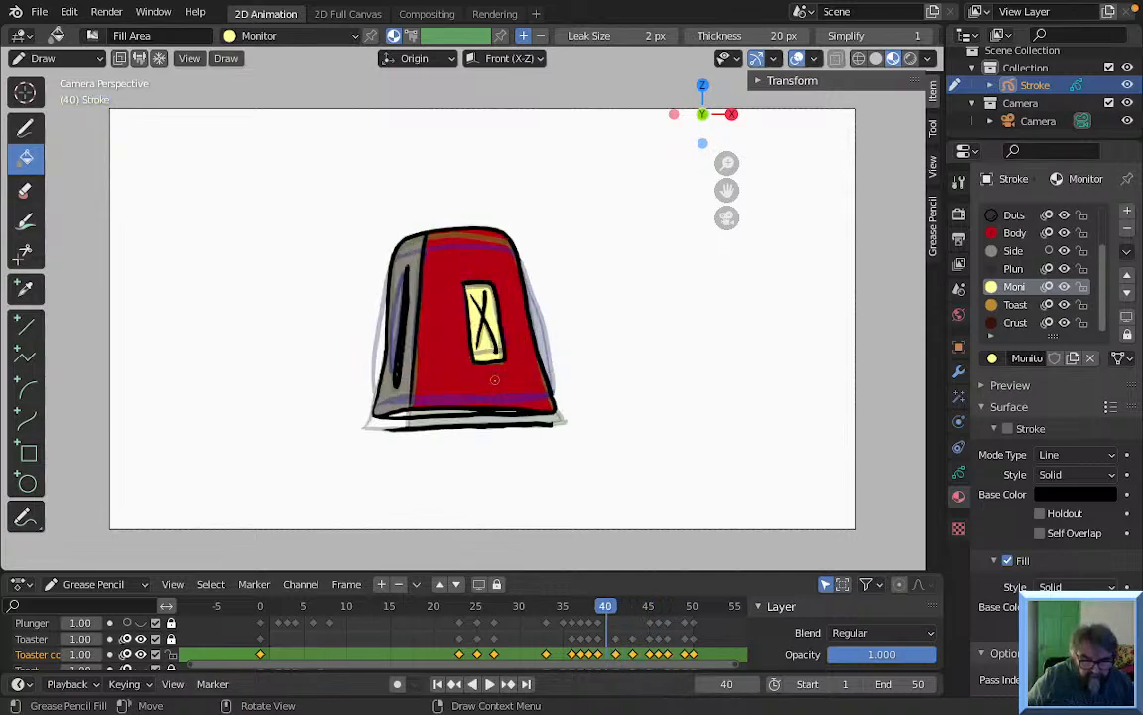
Fill the gap along the stretched toaster's underside with the Plunger material on frame 39
{"action": "key", "text": "Left"}
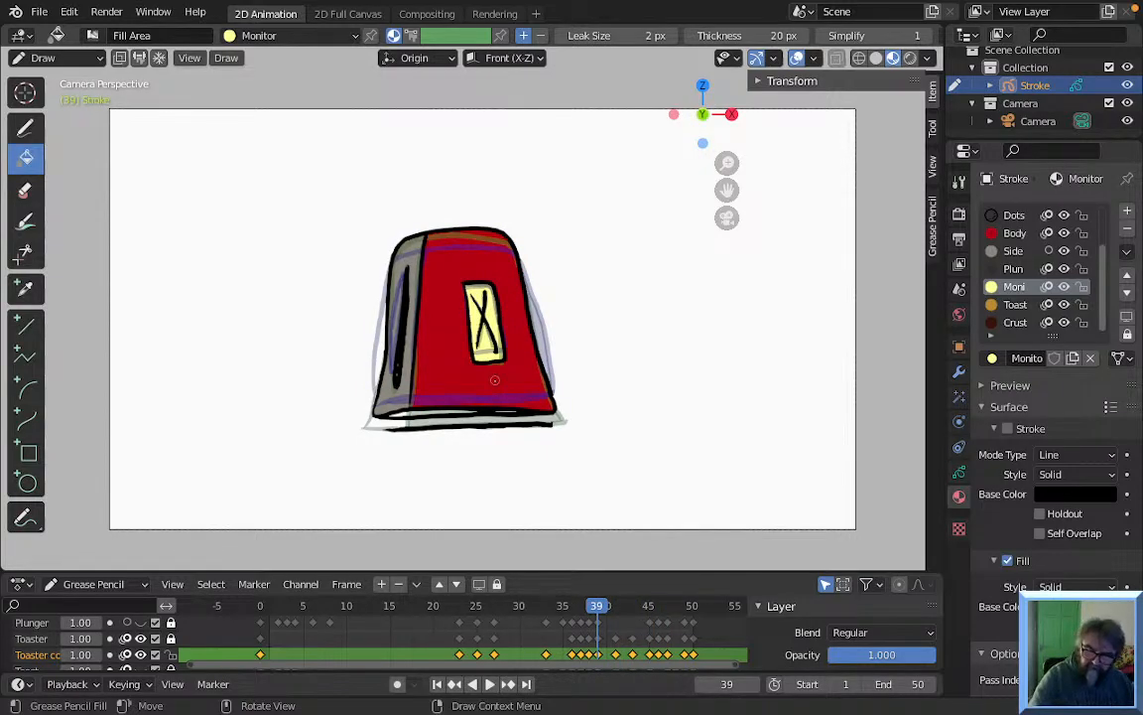
{"action": "left_click", "coordinate": [1016, 269]}
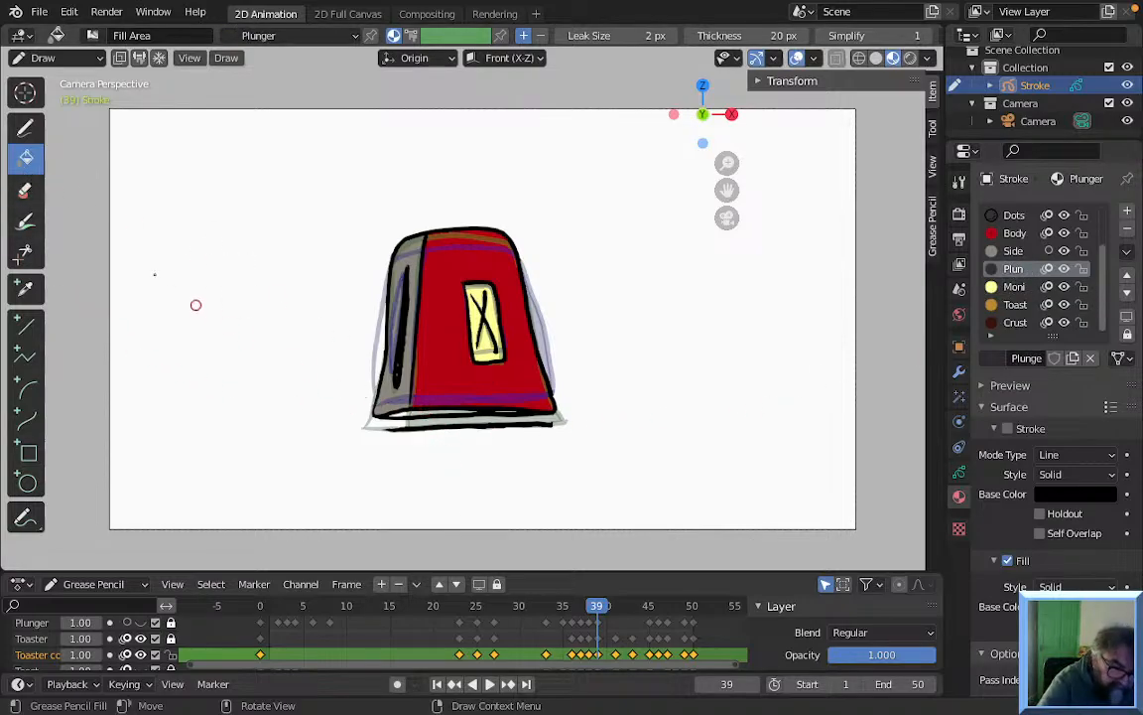
{"action": "left_click", "coordinate": [430, 410]}
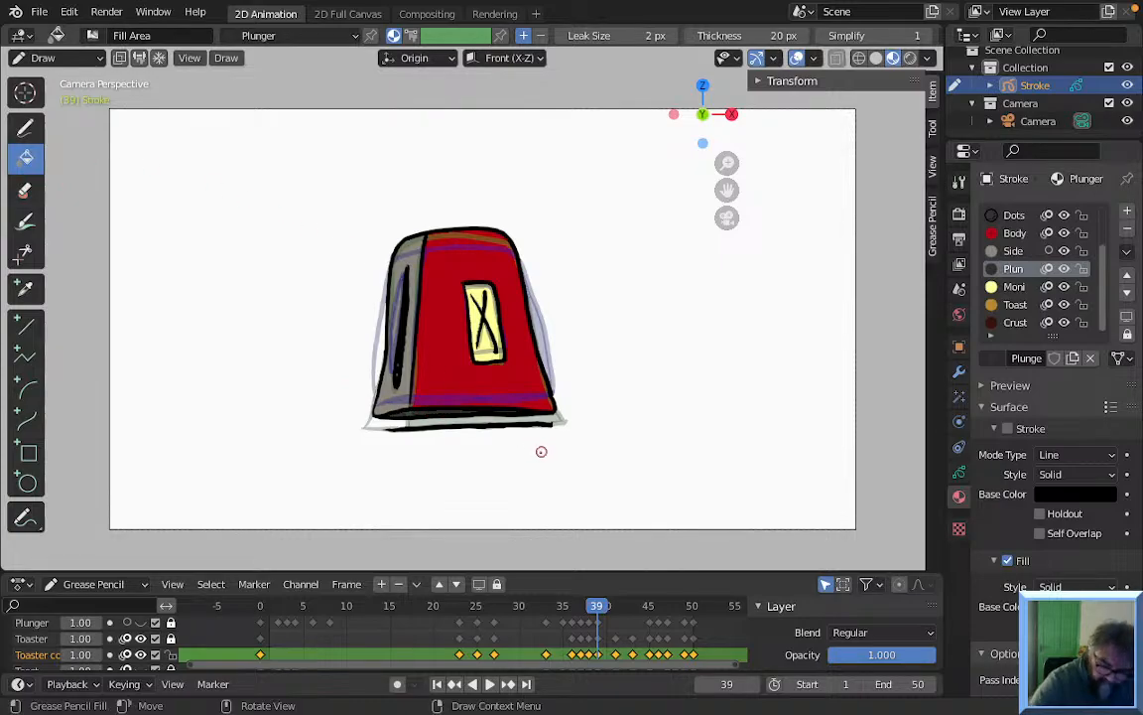
Check the toaster's underside on frame 41 against the previous frame and play the colored animation
{"action": "key", "text": "Up"}
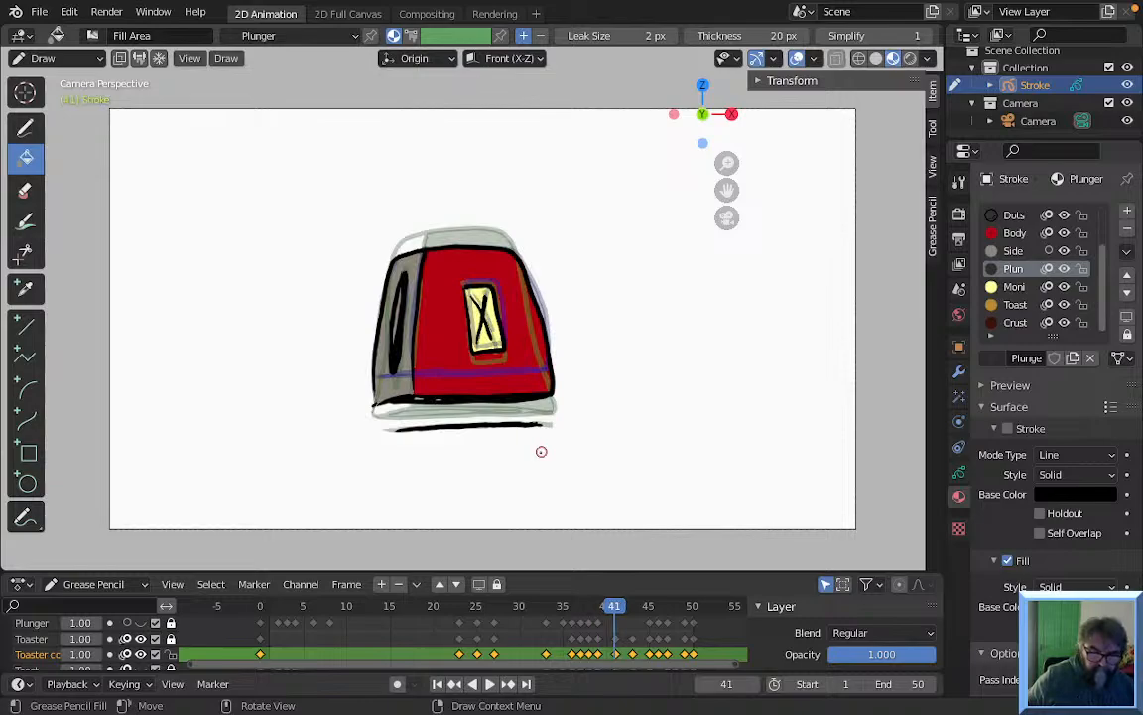
{"action": "key", "text": "Left"}
{"action": "key", "text": "Right"}
{"action": "left_click", "coordinate": [26, 127]}
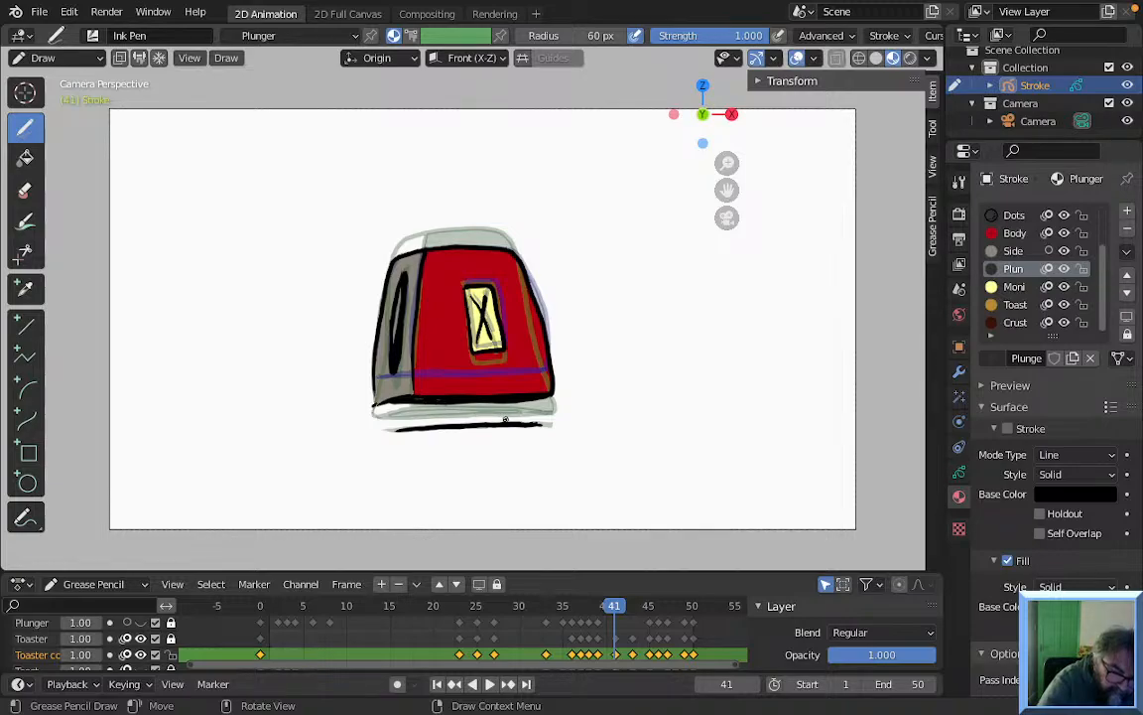
{"action": "key", "text": "space"}
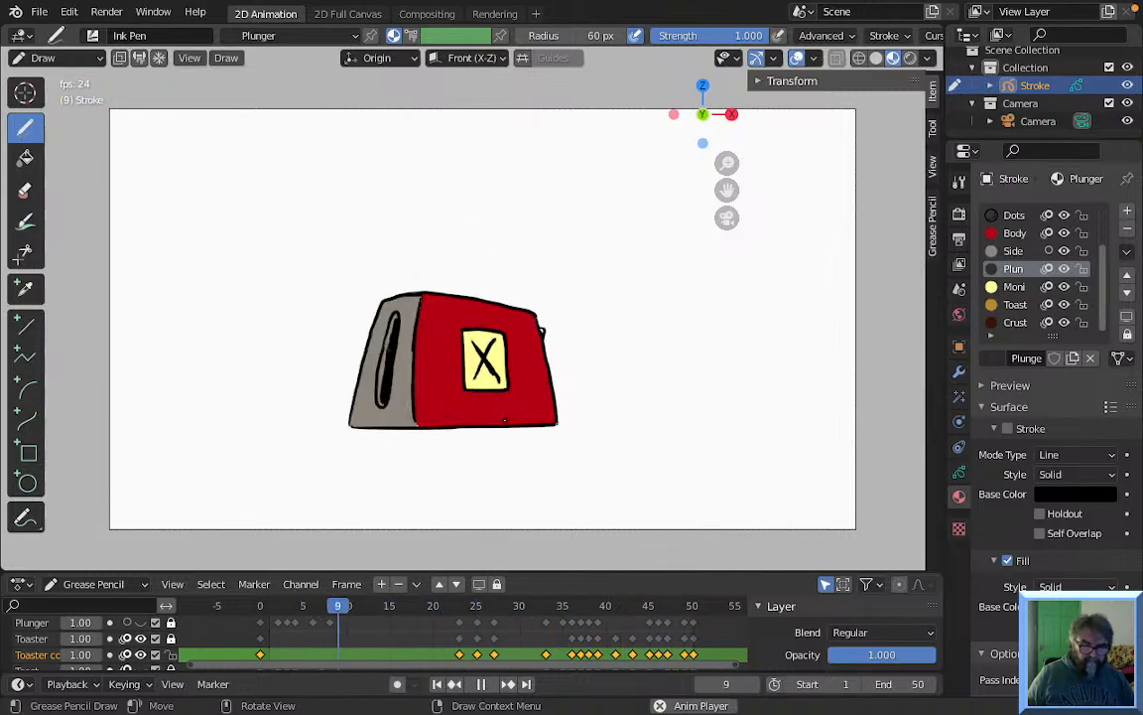
{"action": "key", "text": "space"}
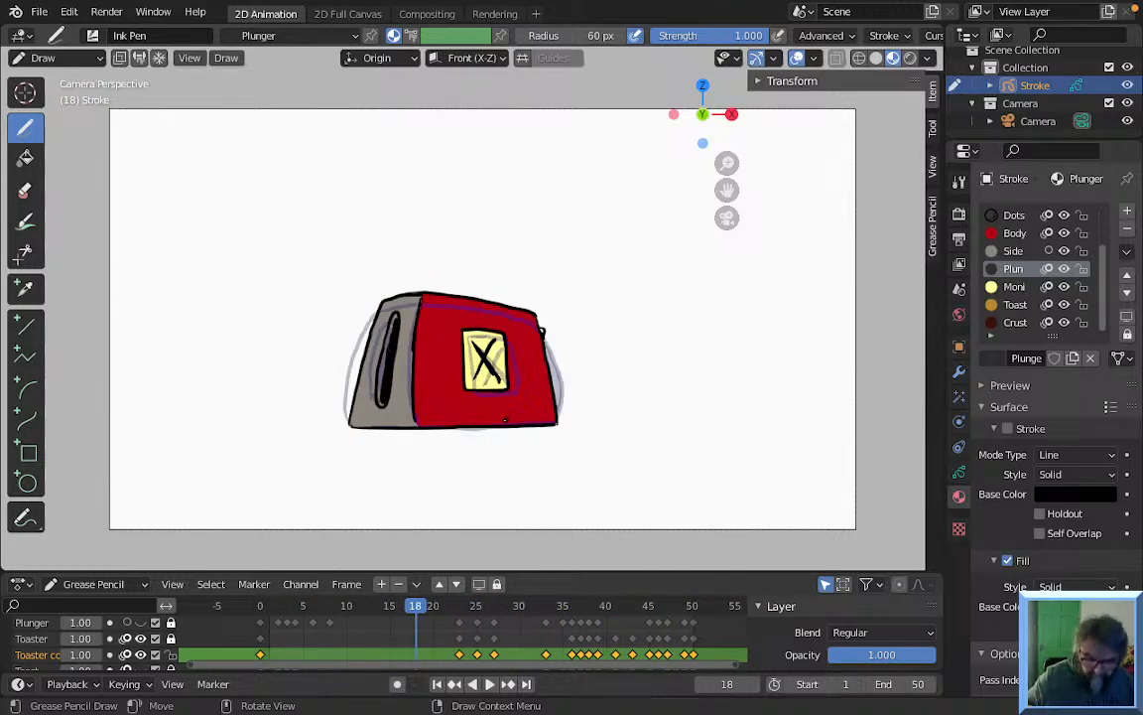
Return to frame 0, show the Plunger layer and hide the toaster line and toaster color layers
{"action": "key", "text": "Up"}
{"action": "key", "text": "Left"}
{"action": "key", "text": "Left"}
{"action": "key", "text": "Left"}
{"action": "key", "text": "Left"}
{"action": "key", "text": "Left"}
{"action": "key", "text": "Left"}
{"action": "key", "text": "Left"}
{"action": "key", "text": "Left"}
{"action": "key", "text": "Left"}
{"action": "key", "text": "Left"}
{"action": "key", "text": "Left"}
{"action": "key", "text": "Left"}
{"action": "key", "text": "Left"}
{"action": "key", "text": "Left"}
{"action": "key", "text": "Left"}
{"action": "key", "text": "Left"}
{"action": "key", "text": "Left"}
{"action": "key", "text": "Left"}
{"action": "key", "text": "Left"}
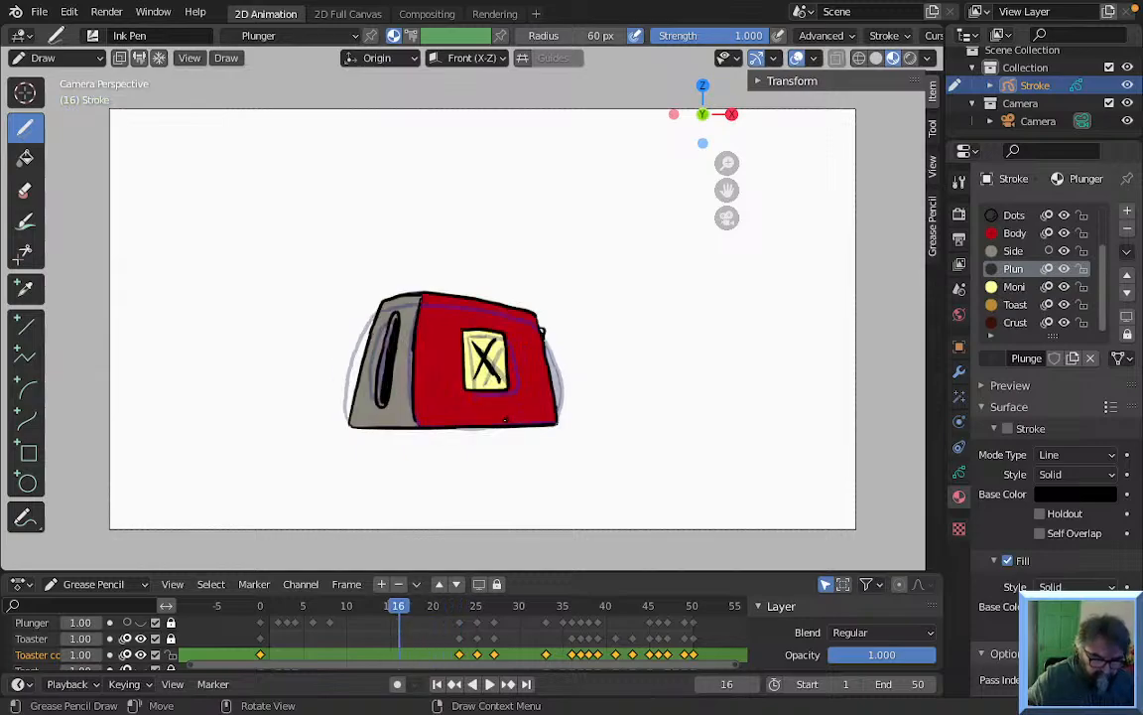
{"action": "key", "text": "Left"}
{"action": "key", "text": "Left"}
{"action": "key", "text": "Left"}
{"action": "key", "text": "Left"}
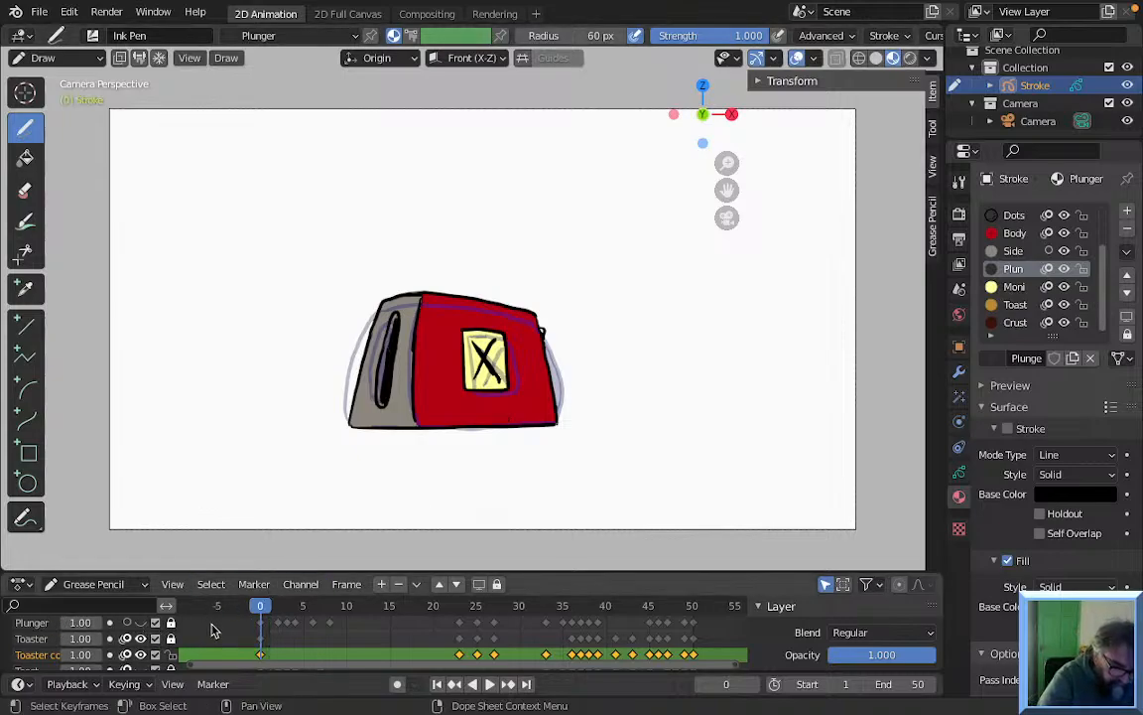
{"action": "left_click", "coordinate": [141, 624]}
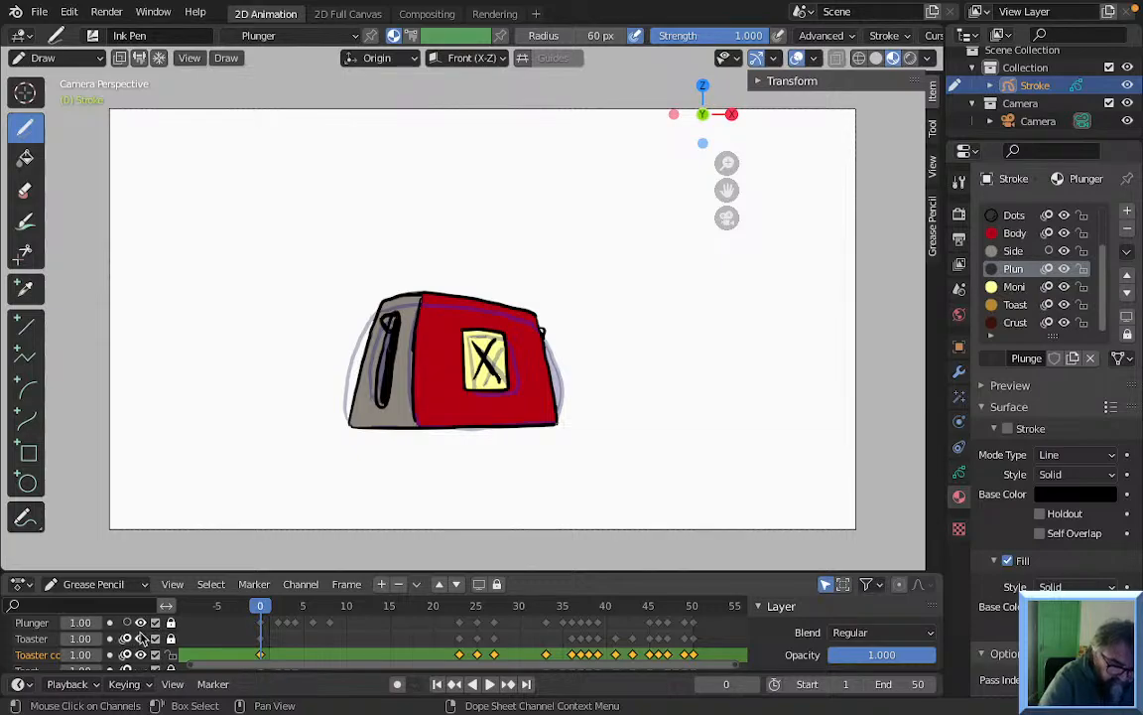
{"action": "left_click", "coordinate": [140, 638]}
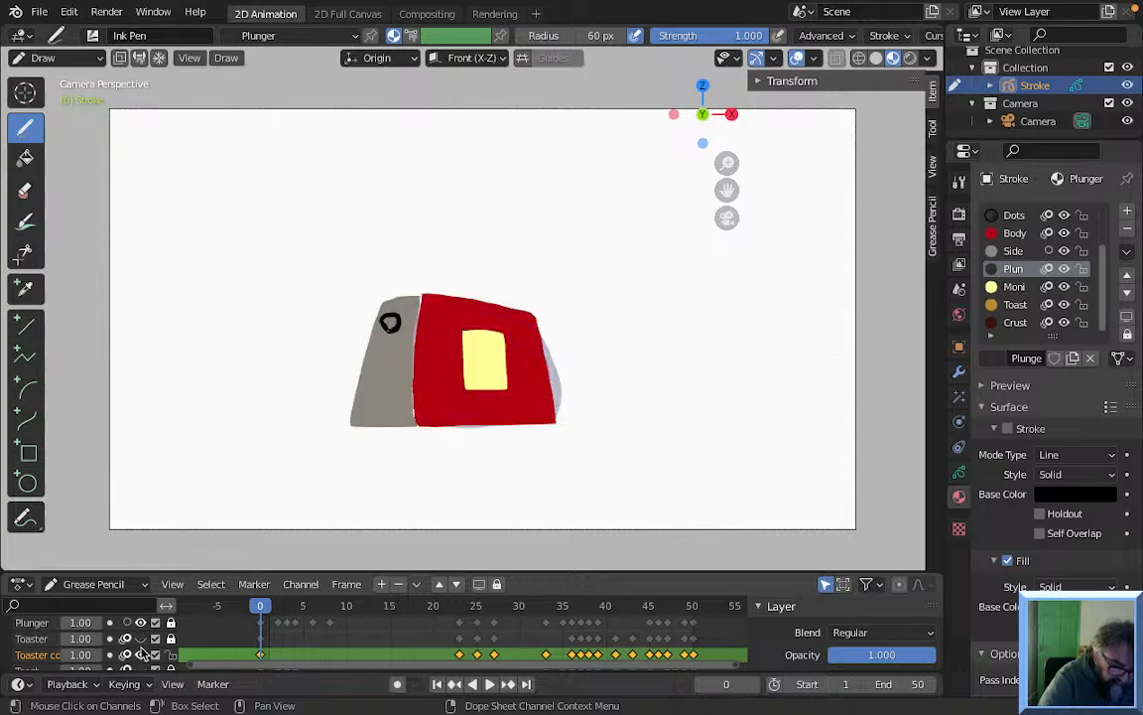
{"action": "left_click", "coordinate": [140, 655]}
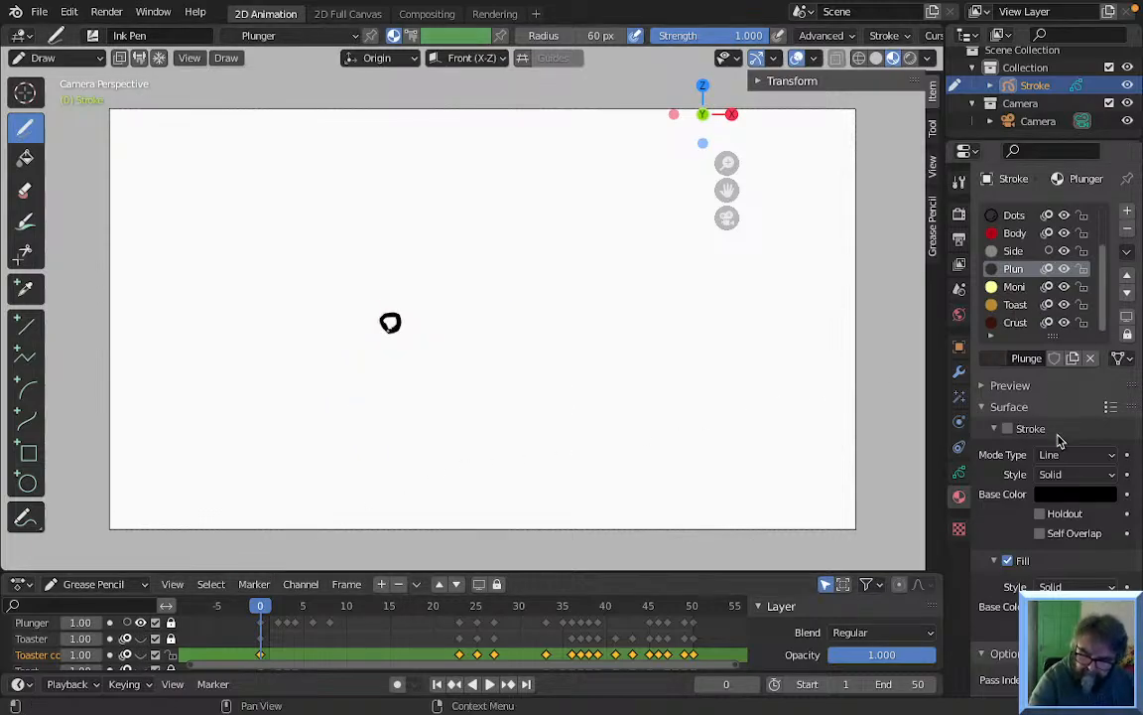
Add a Grease Pencil layer directly below the Plunger layer and name it Plunger colour
{"action": "left_click", "coordinate": [959, 475]}
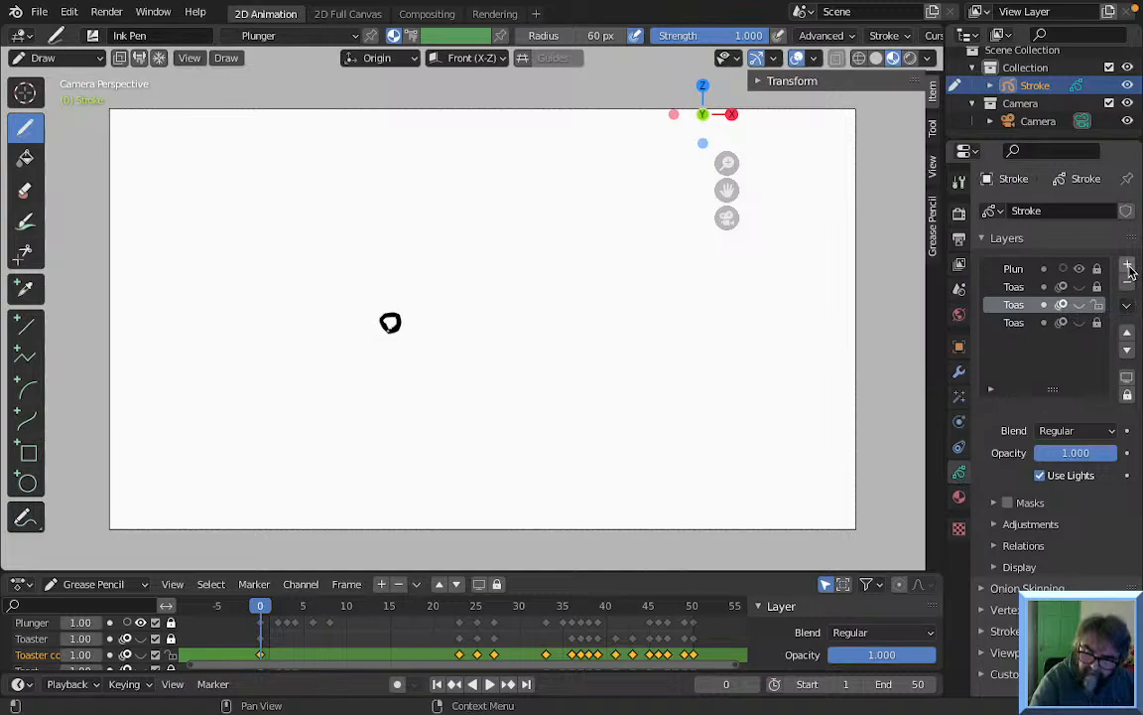
{"action": "left_click", "coordinate": [1015, 289]}
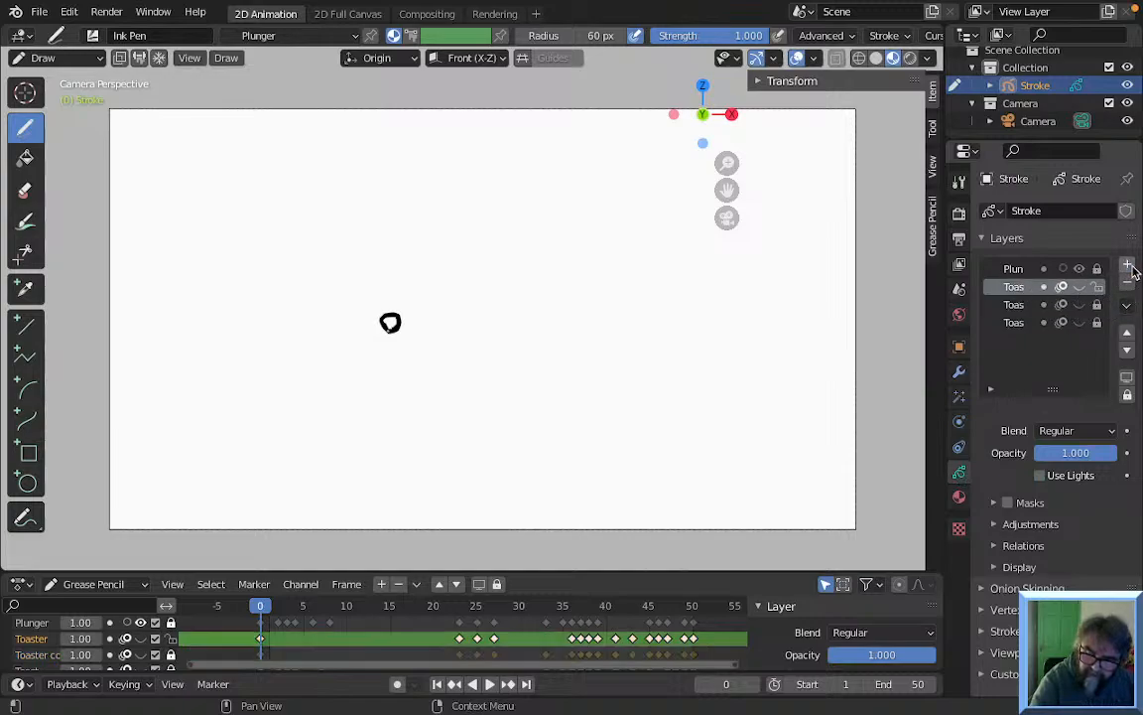
{"action": "left_click", "coordinate": [1128, 266]}
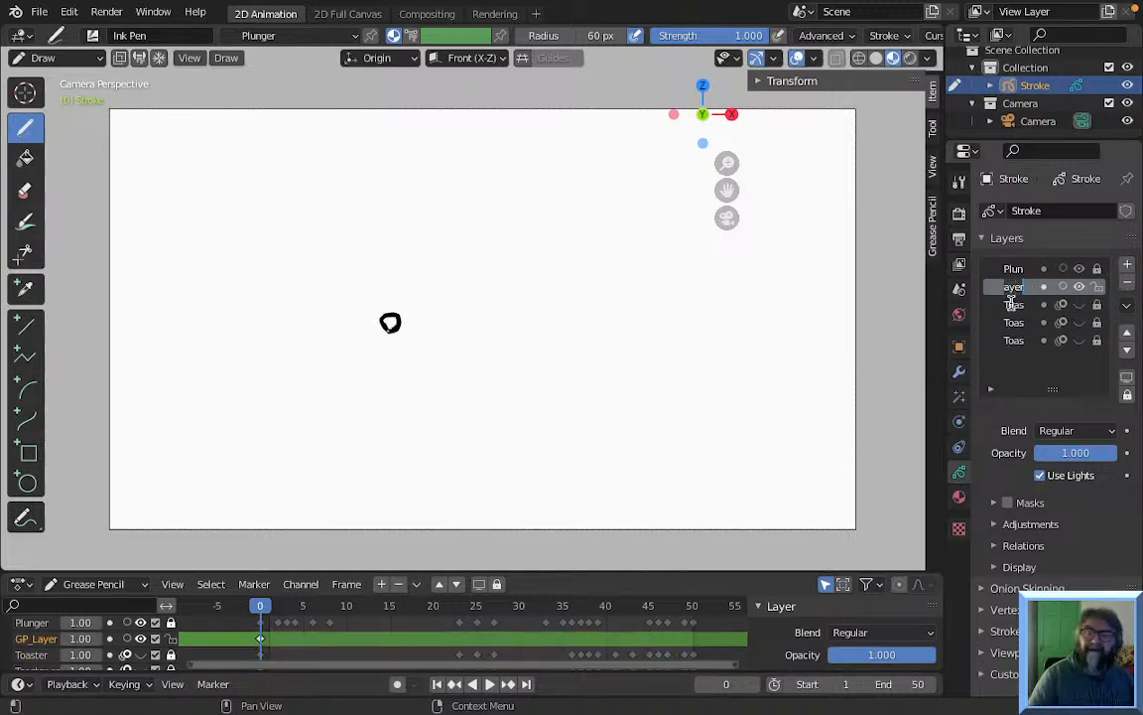
{"action": "type", "text": "Plun"}
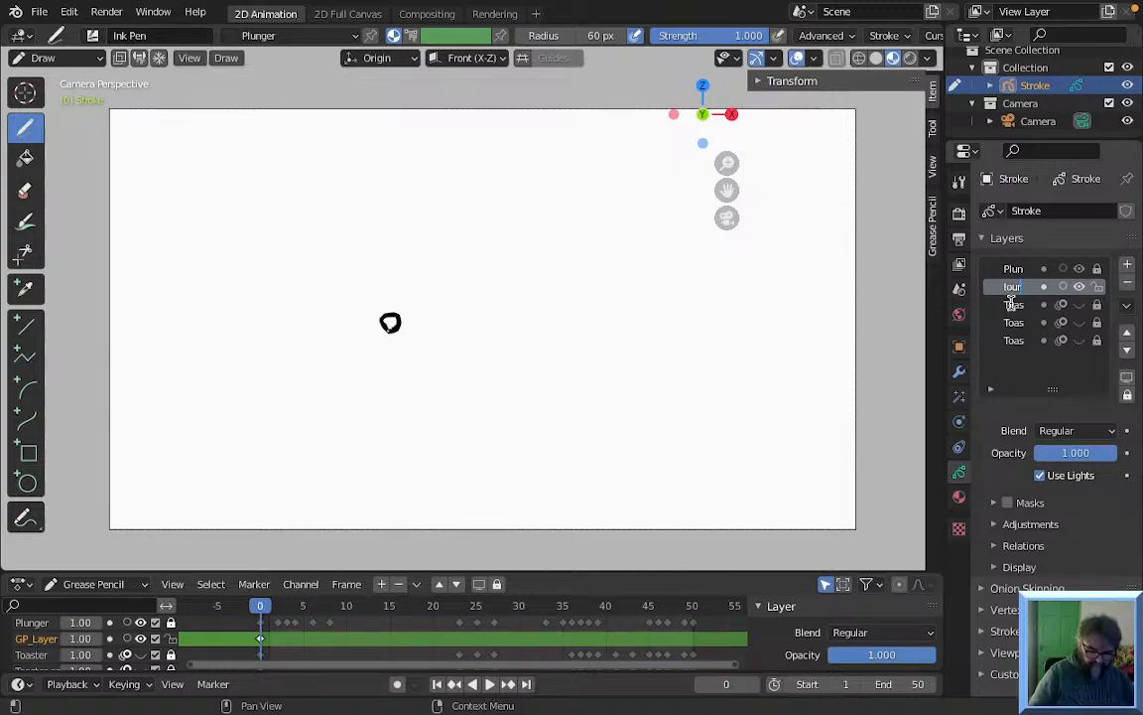
{"action": "key", "text": "Return"}
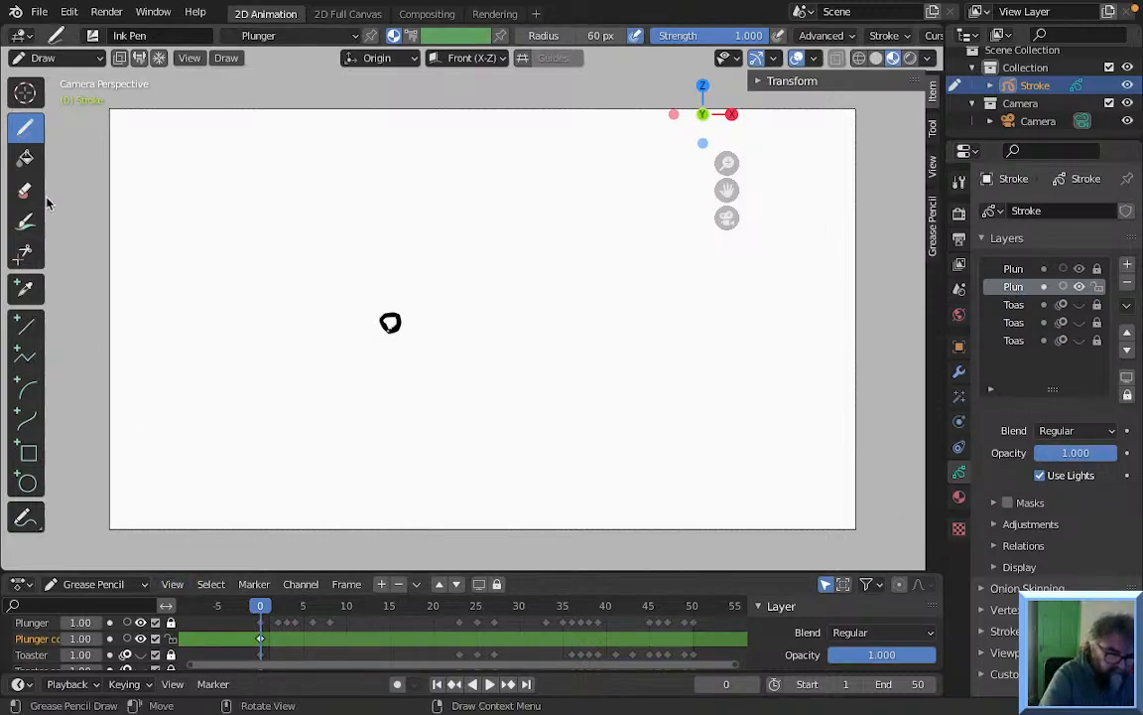
Fill the plunger outline with the Plunger material on frames 0, 2 and 3 of the new layer
{"action": "left_click", "coordinate": [26, 157]}
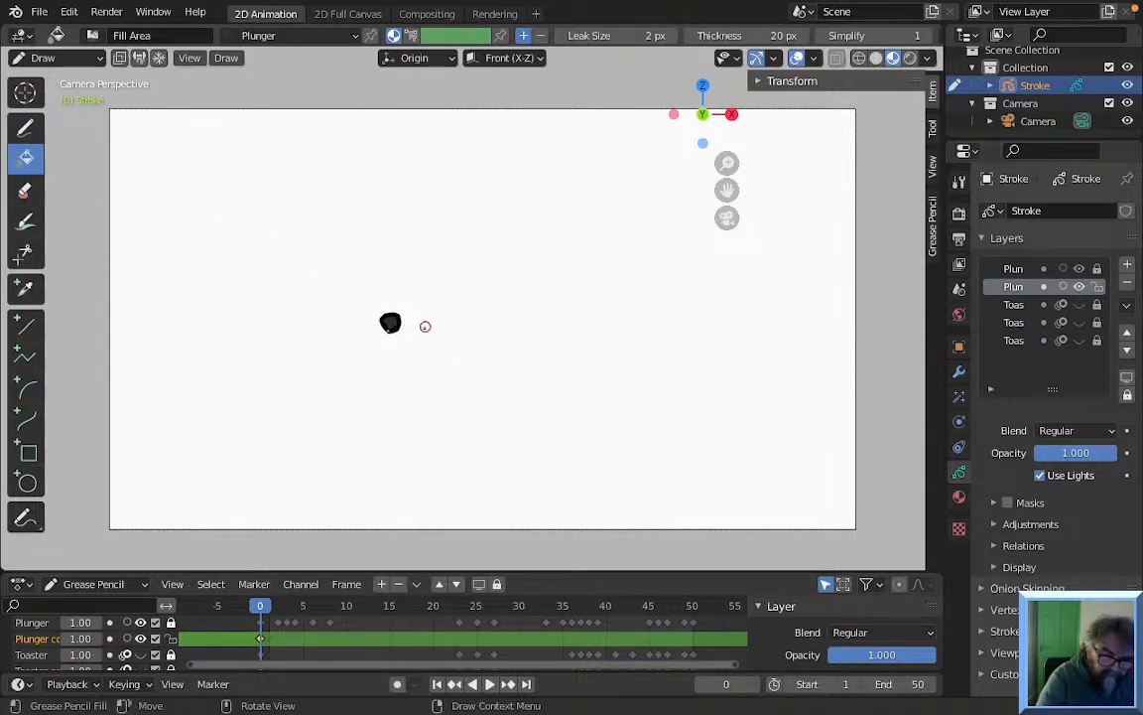
{"action": "key", "text": "Right"}
{"action": "key", "text": "Right"}
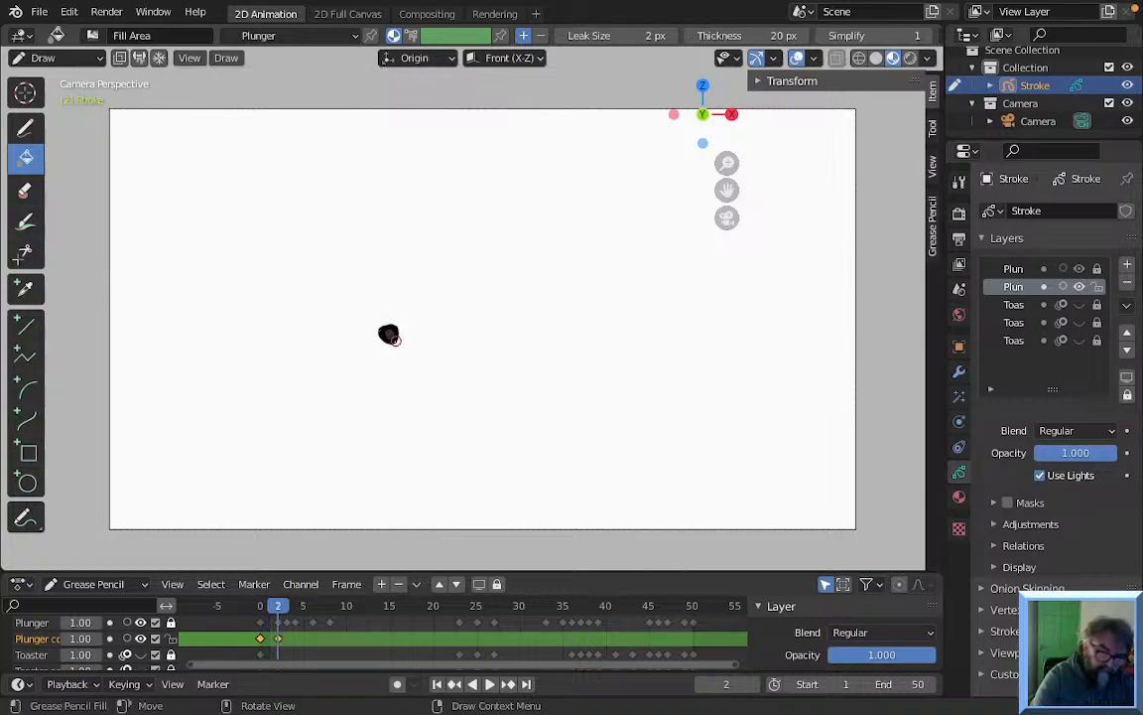
{"action": "key", "text": "Right"}
{"action": "left_click", "coordinate": [397, 358]}
Fill the lowered plunger outline with the Plunger material on frames 4 and 6
{"action": "key", "text": "Right"}
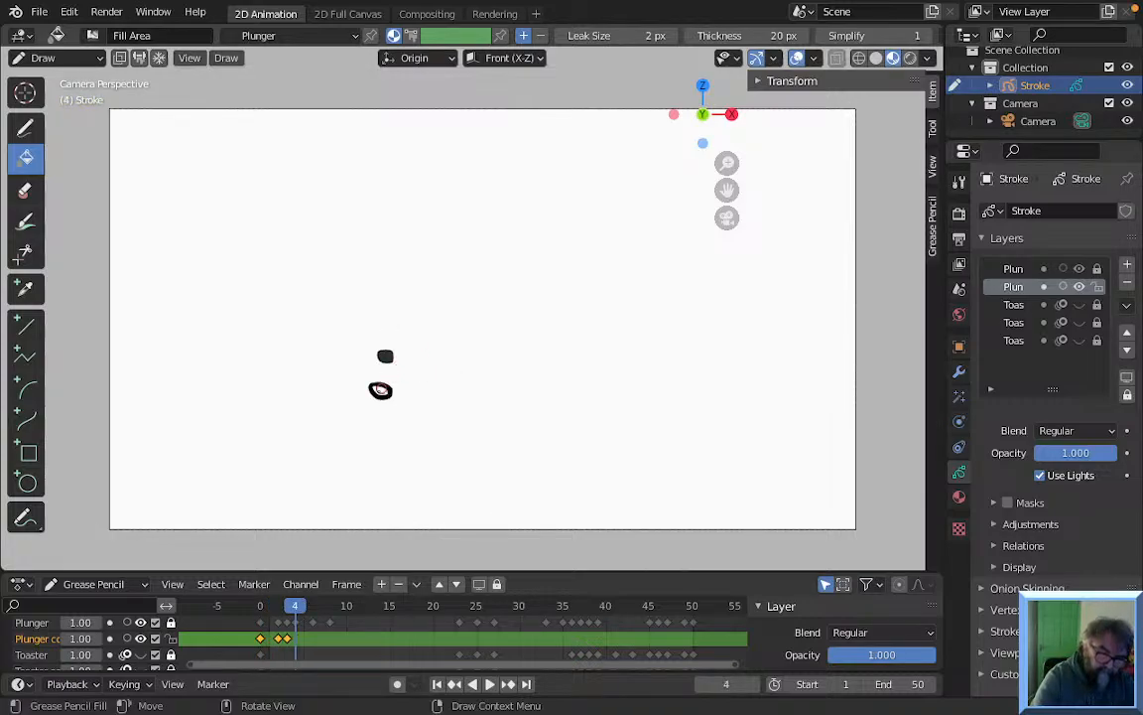
{"action": "left_click", "coordinate": [380, 390]}
{"action": "key", "text": "Right"}
{"action": "key", "text": "Right"}
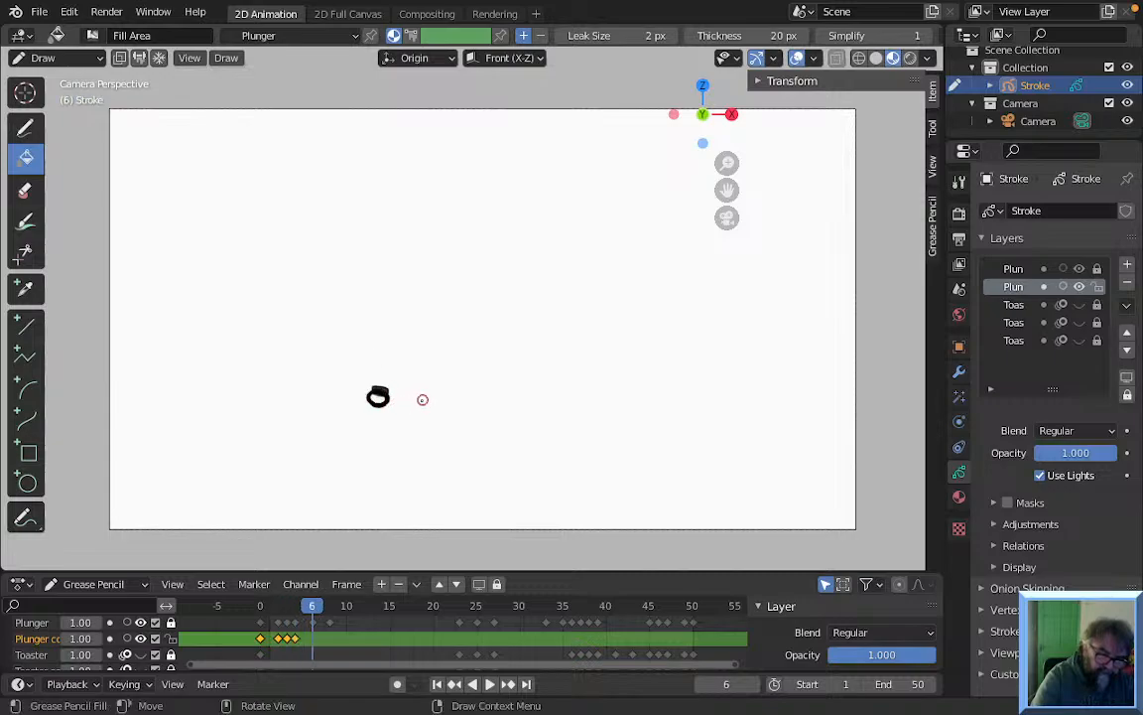
{"action": "left_click", "coordinate": [378, 397]}
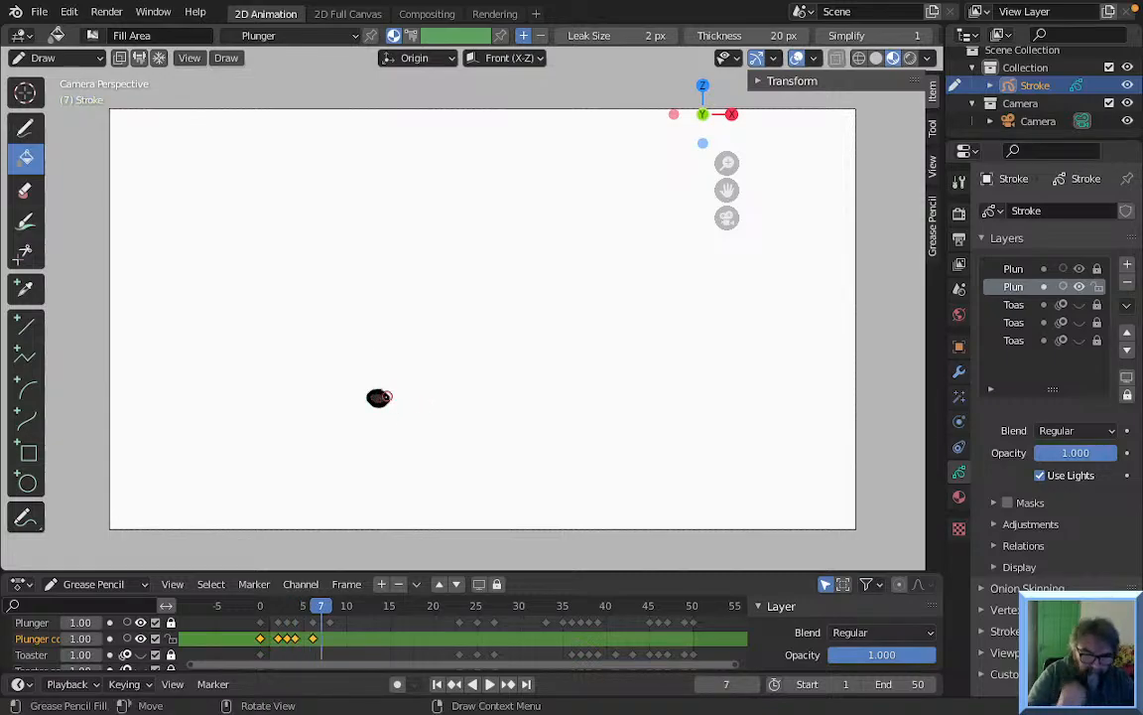
Fill the plunger outline with the Plunger material on frame 8
{"action": "key", "text": "Right"}
{"action": "key", "text": "Right"}
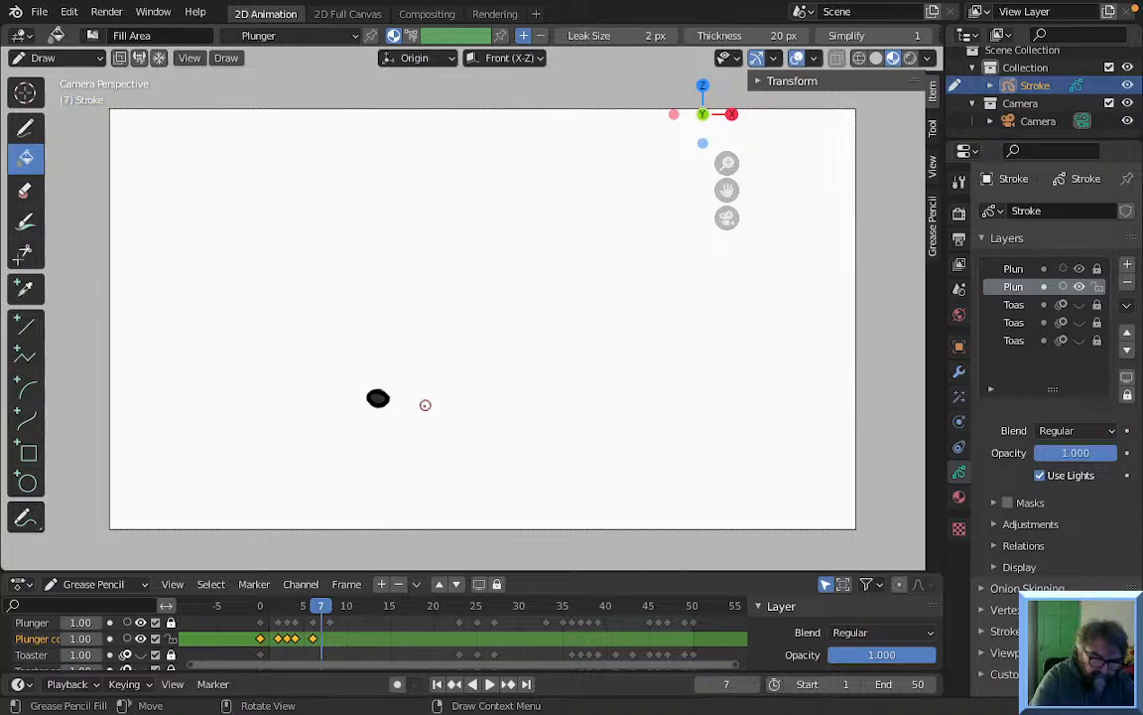
{"action": "key", "text": "Right"}
{"action": "key", "text": "Right"}
{"action": "key", "text": "Left"}
{"action": "key", "text": "Left"}
{"action": "key", "text": "Left"}
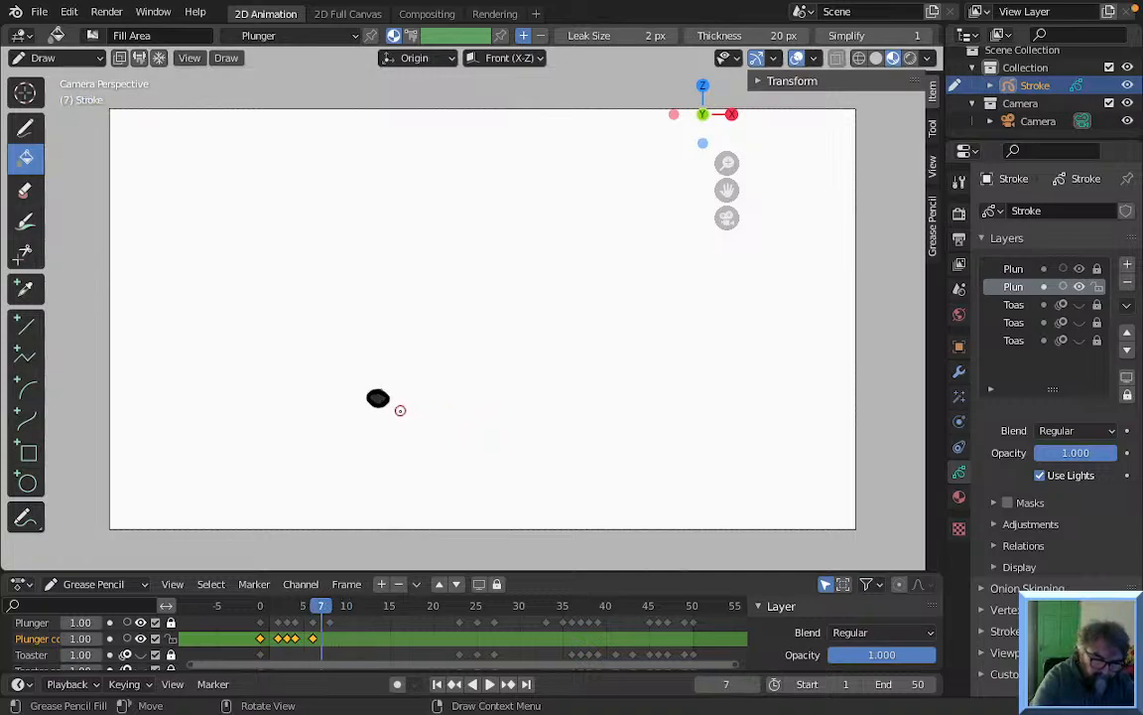
{"action": "key", "text": "Right"}
{"action": "left_click", "coordinate": [379, 396]}
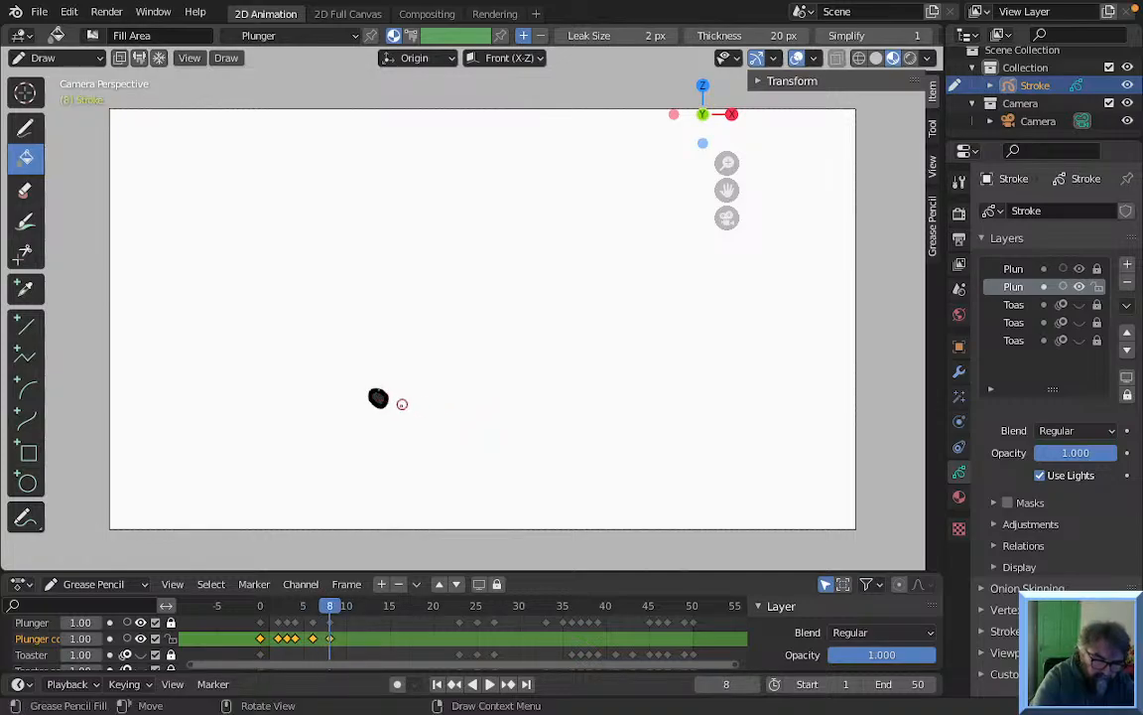
Fill the plunger outline with the Plunger material on frame 23 of the Plunger colour layer
{"action": "key", "text": "Right"}
{"action": "key", "text": "Right"}
{"action": "key", "text": "Right"}
{"action": "key", "text": "Right"}
{"action": "key", "text": "Right"}
{"action": "key", "text": "Right"}
{"action": "key", "text": "Right"}
{"action": "key", "text": "Right"}
{"action": "key", "text": "Right"}
{"action": "key", "text": "Right"}
{"action": "key", "text": "Right"}
{"action": "key", "text": "Right"}
{"action": "key", "text": "Right"}
{"action": "key", "text": "Right"}
{"action": "key", "text": "Right"}
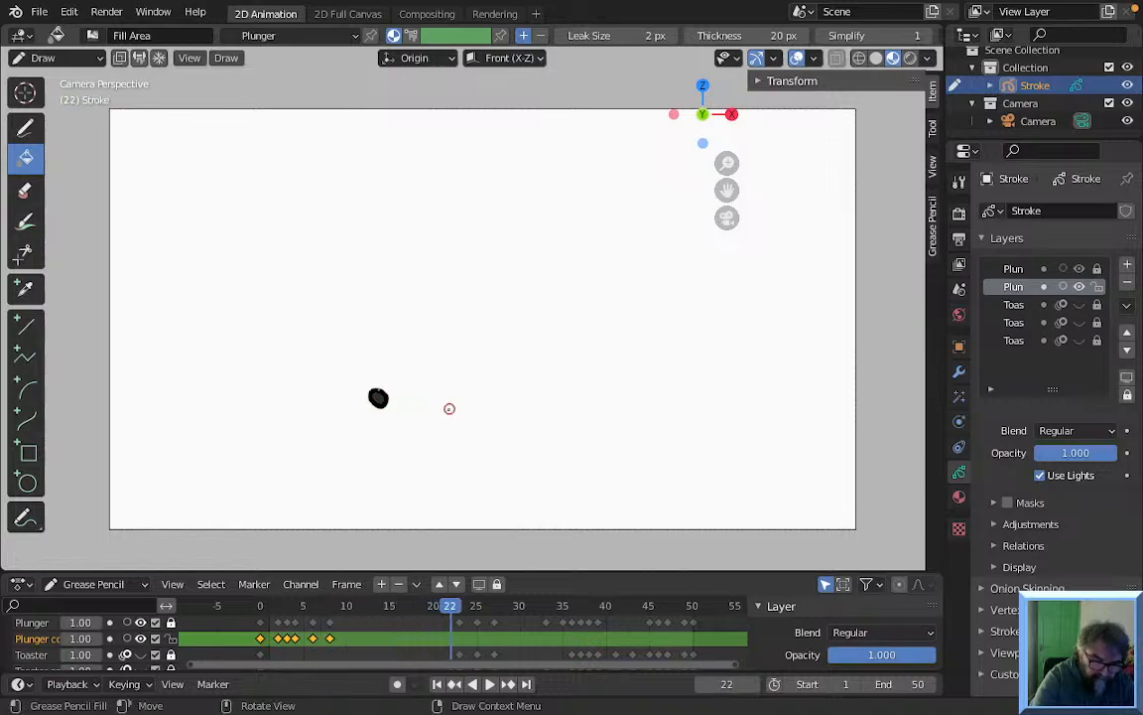
{"action": "left_click", "coordinate": [376, 393]}
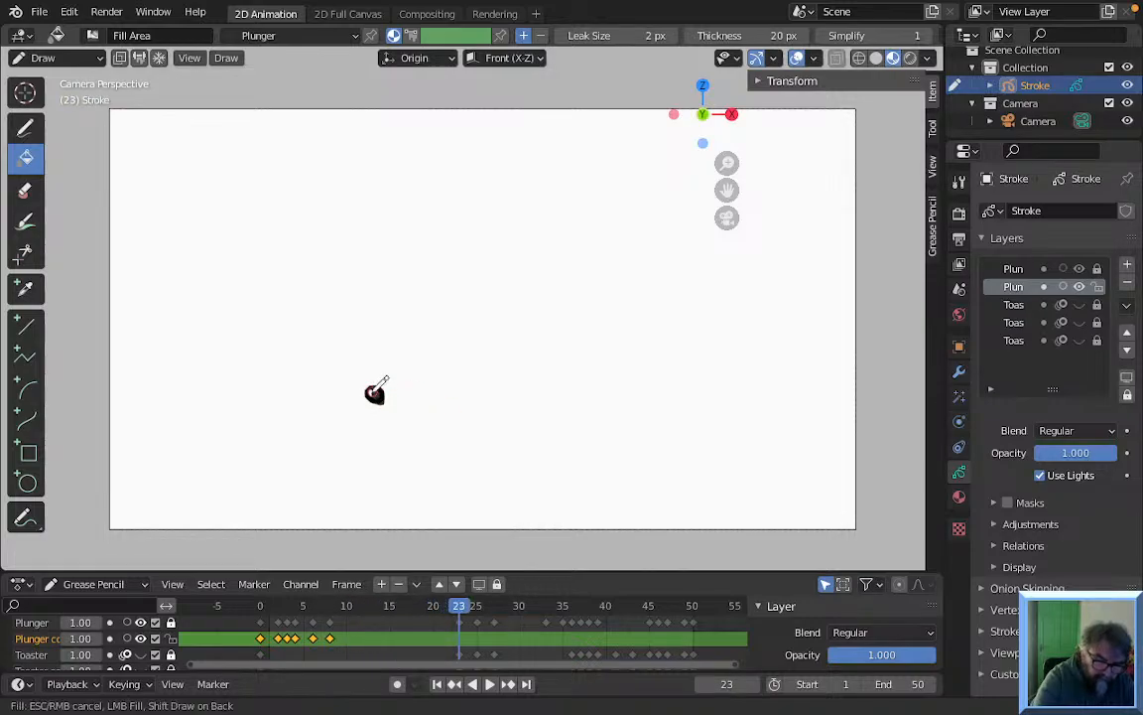
Fill the plunger outline with the Plunger material on frames 25 and 27
{"action": "key", "text": "Right"}
{"action": "key", "text": "Right"}
{"action": "key", "text": "Left"}
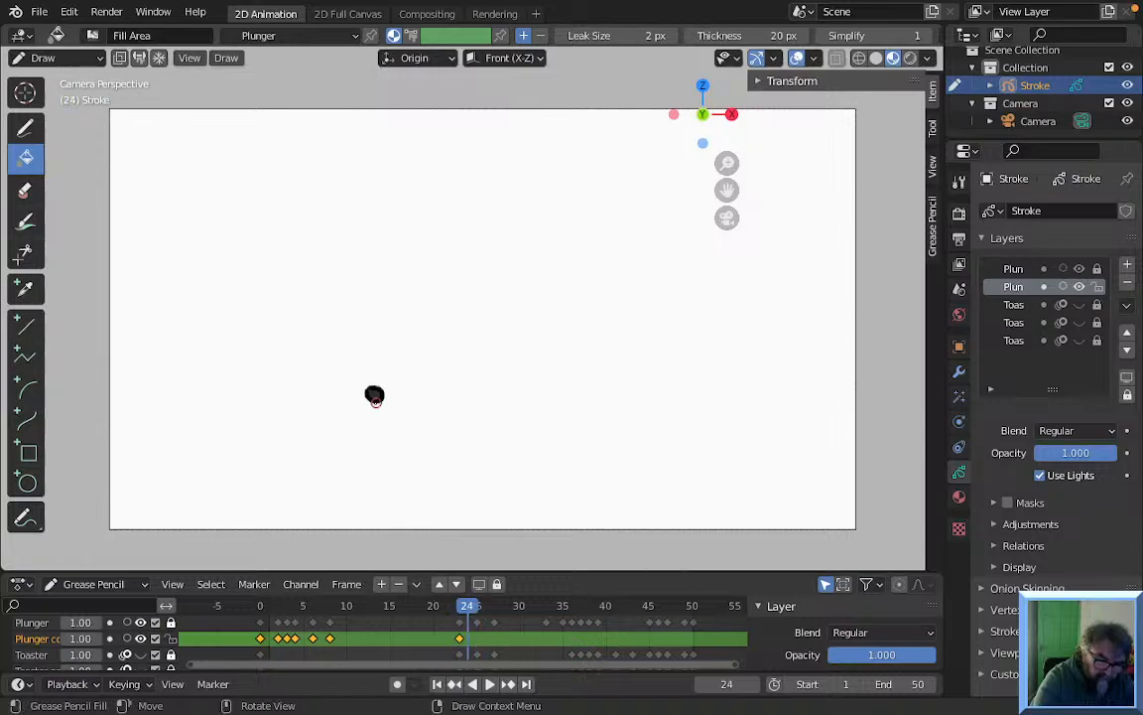
{"action": "key", "text": "Left"}
{"action": "key", "text": "Right"}
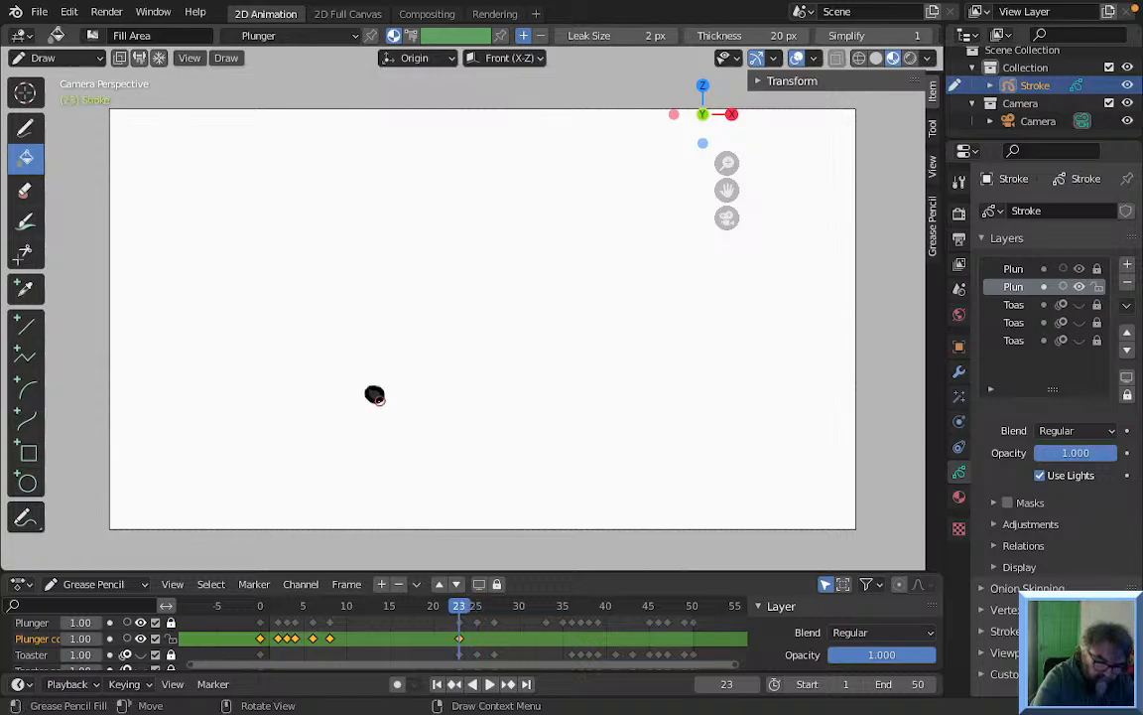
{"action": "key", "text": "Right"}
{"action": "left_click", "coordinate": [383, 388]}
{"action": "left_click", "coordinate": [375, 396]}
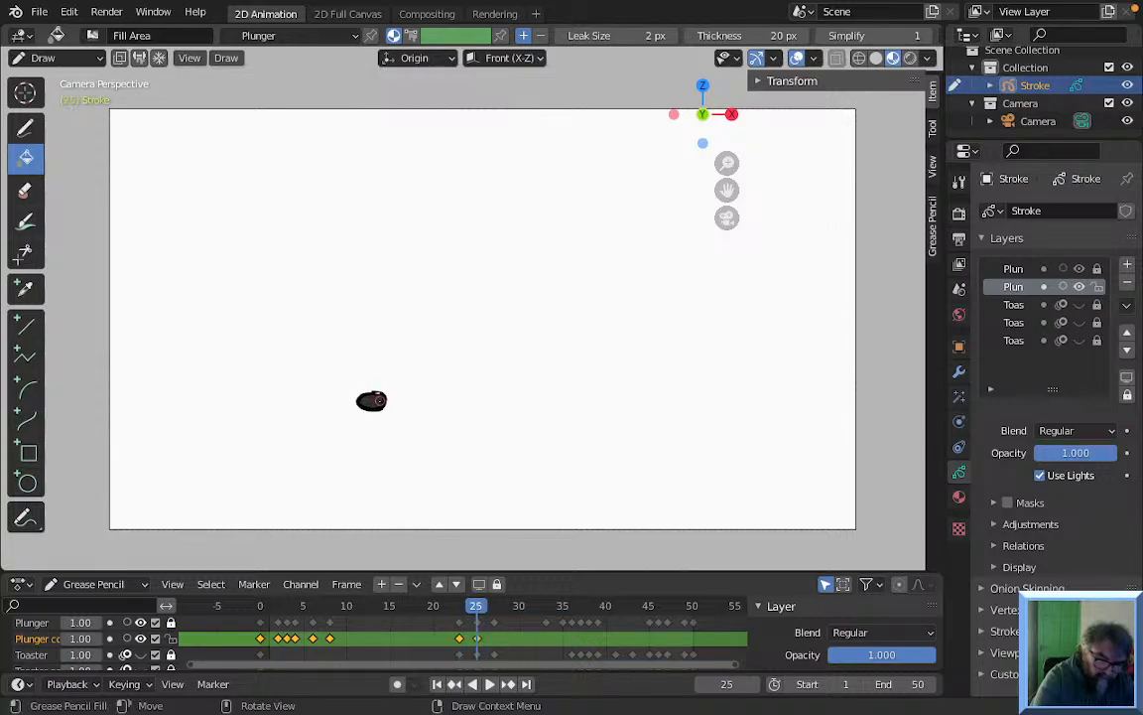
{"action": "key", "text": "Right"}
{"action": "key", "text": "Right"}
{"action": "left_click", "coordinate": [381, 399]}
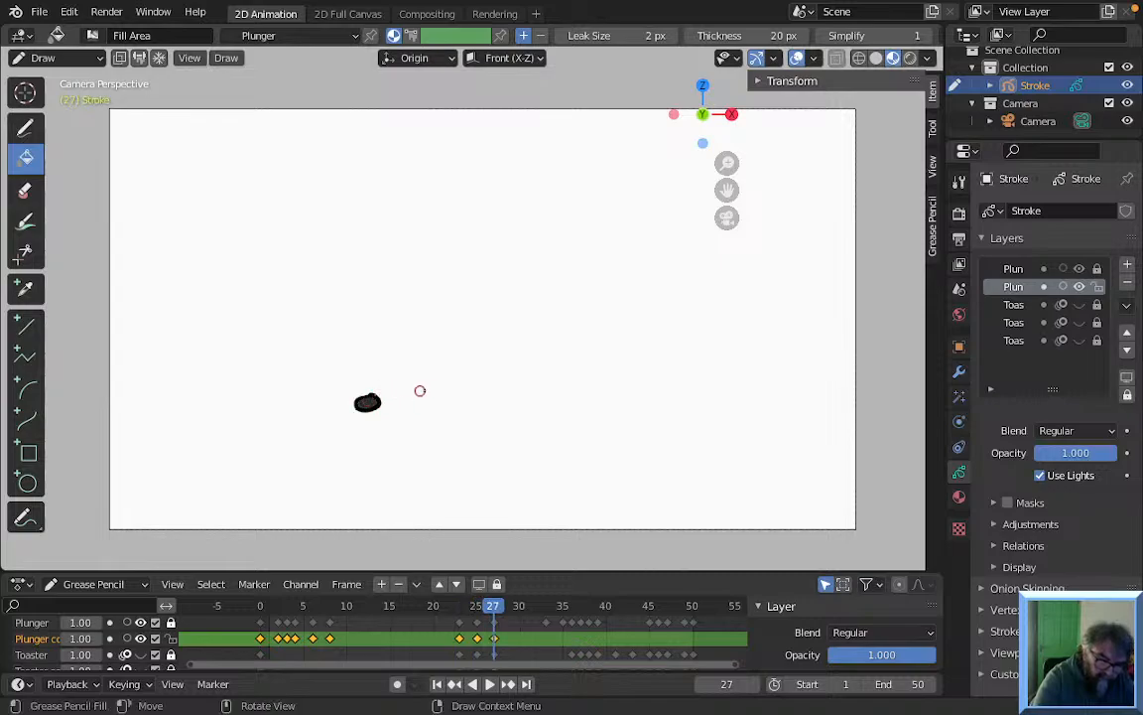
Fill the rising plunger outline with the Plunger material on frames 33 and 35
{"action": "key", "text": "Right"}
{"action": "key", "text": "Right"}
{"action": "key", "text": "Right"}
{"action": "key", "text": "Right"}
{"action": "key", "text": "Right"}
{"action": "key", "text": "Right"}
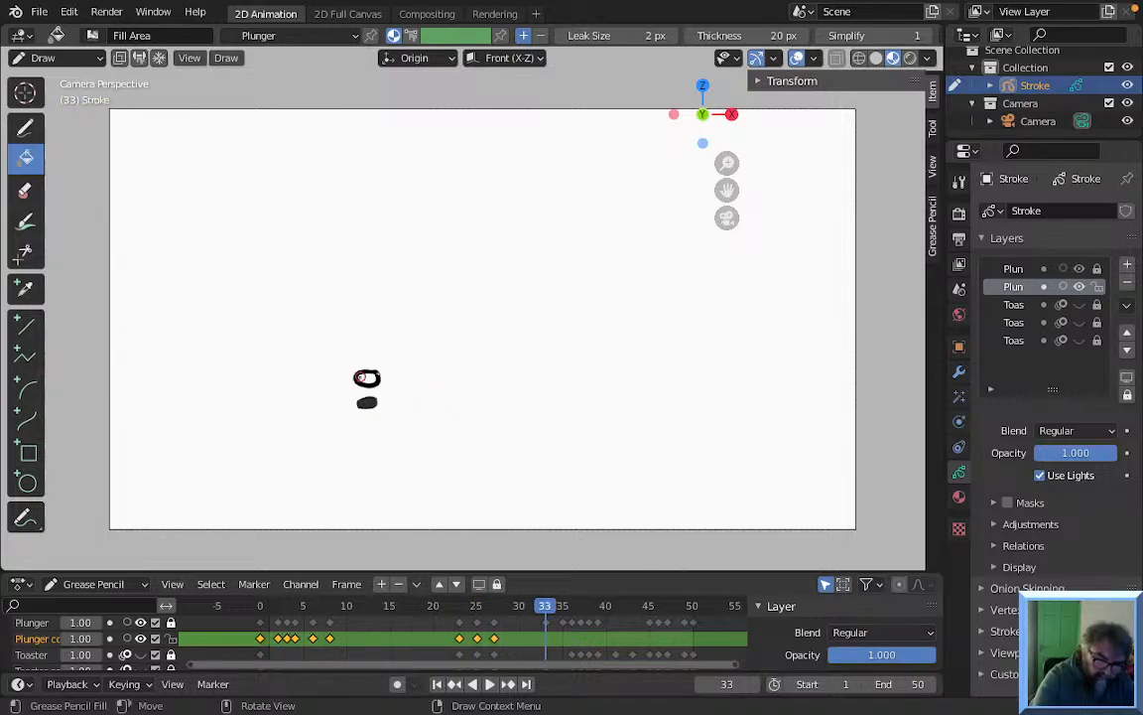
{"action": "left_click", "coordinate": [390, 375]}
{"action": "key", "text": "Right"}
{"action": "key", "text": "Right"}
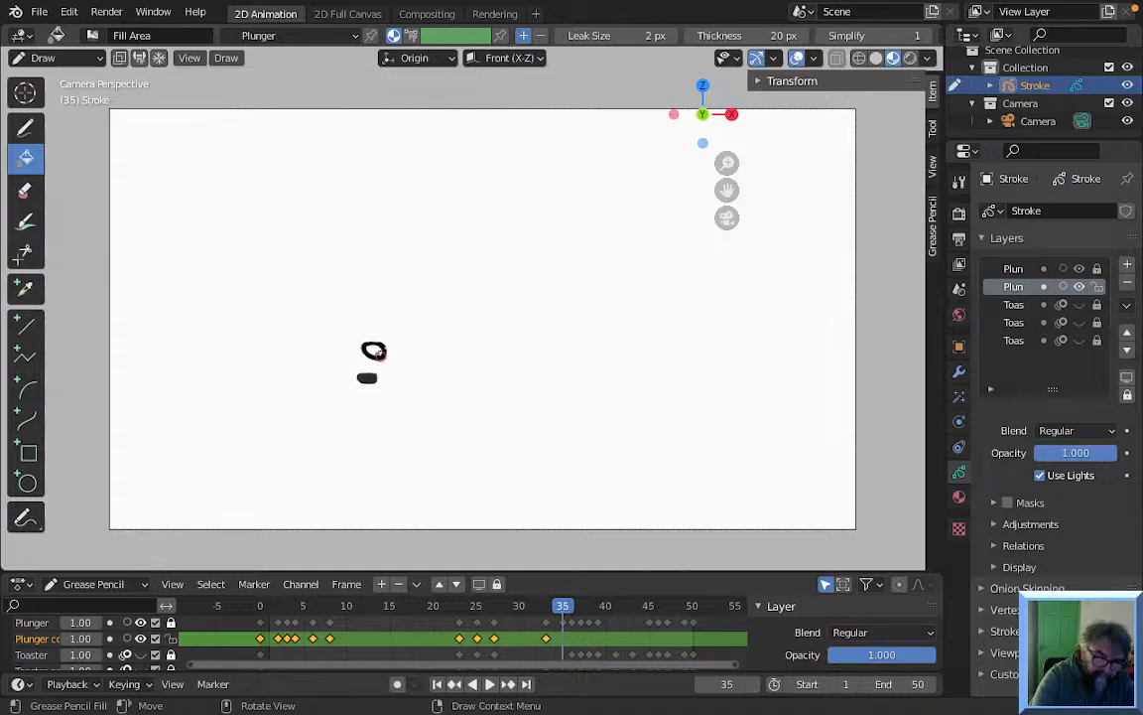
{"action": "left_click", "coordinate": [421, 361]}
Fill the plunger outline with the Plunger material on frames 36 and 37
{"action": "key", "text": "Right"}
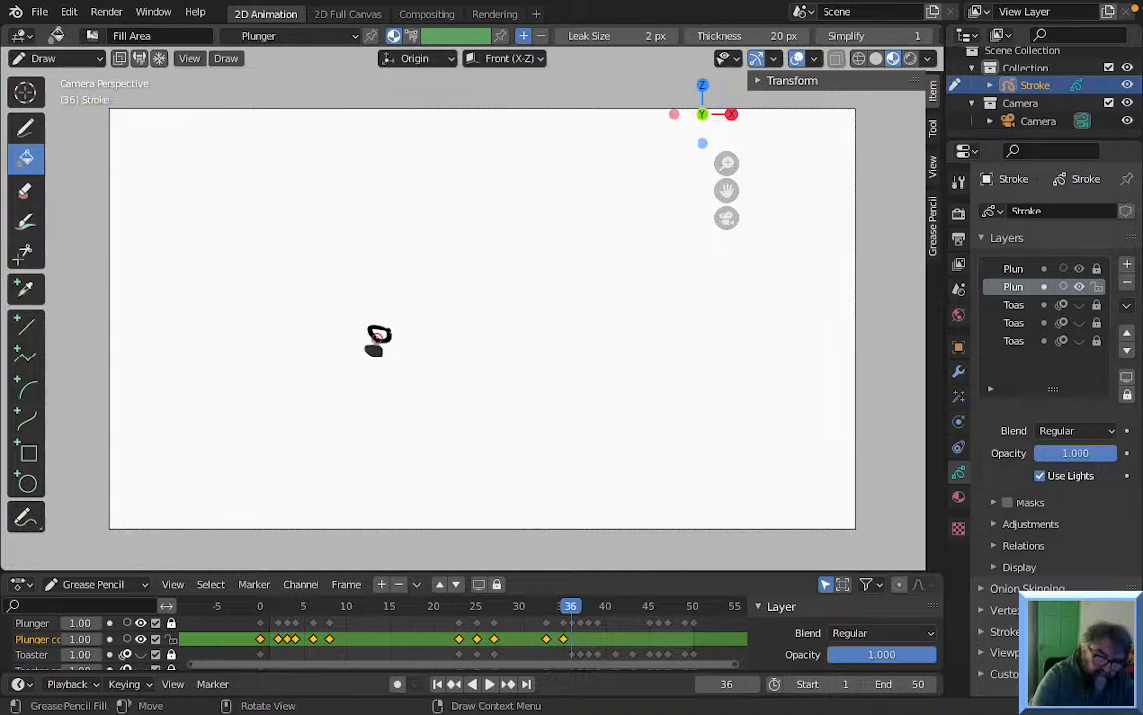
{"action": "left_click", "coordinate": [342, 302]}
{"action": "key", "text": "Right"}
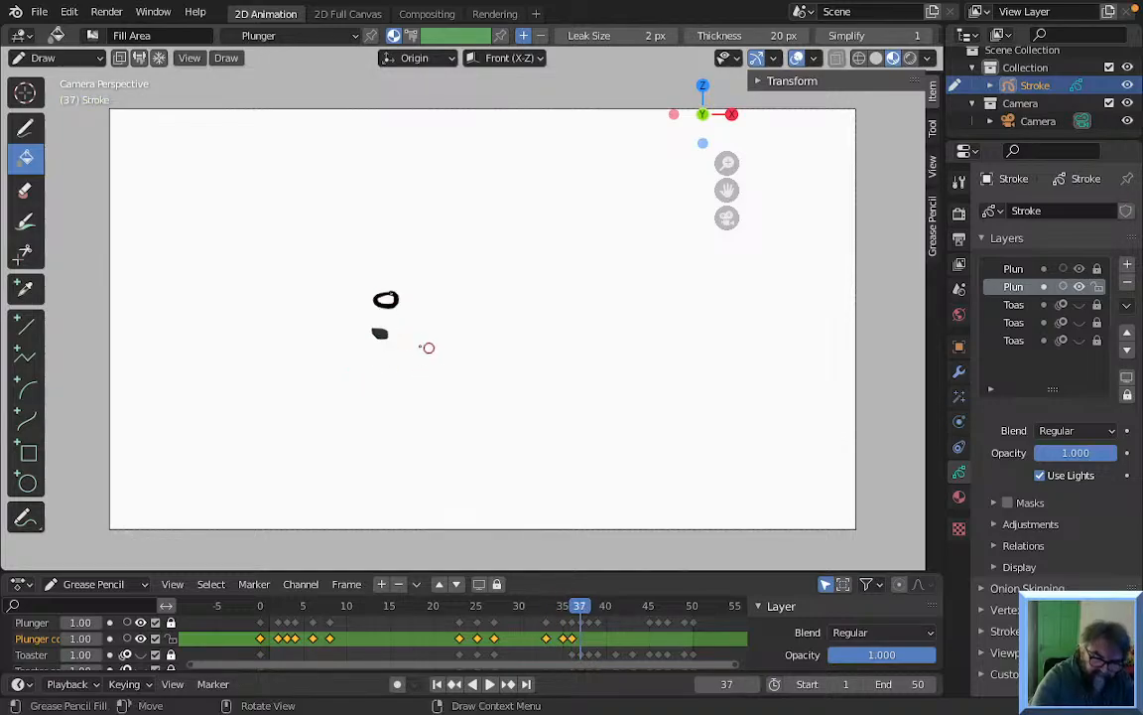
{"action": "left_click", "coordinate": [385, 300]}
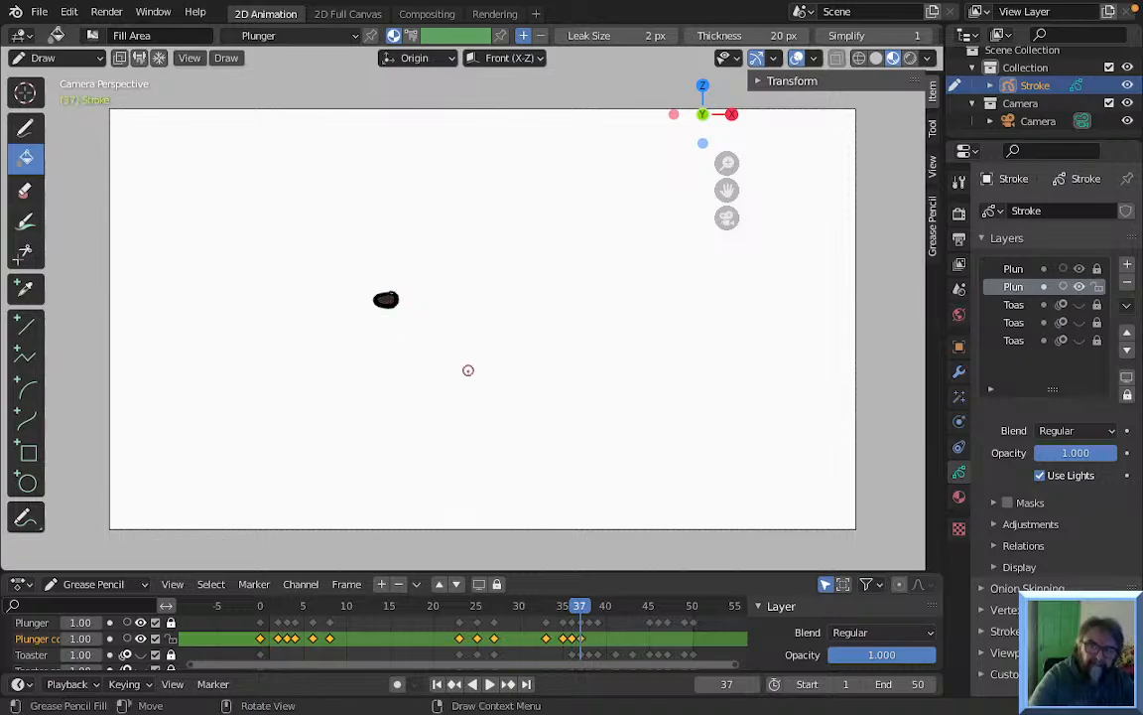
Fill the raised plunger outline with the Plunger material on frames 38 and 39
{"action": "key", "text": "Right"}
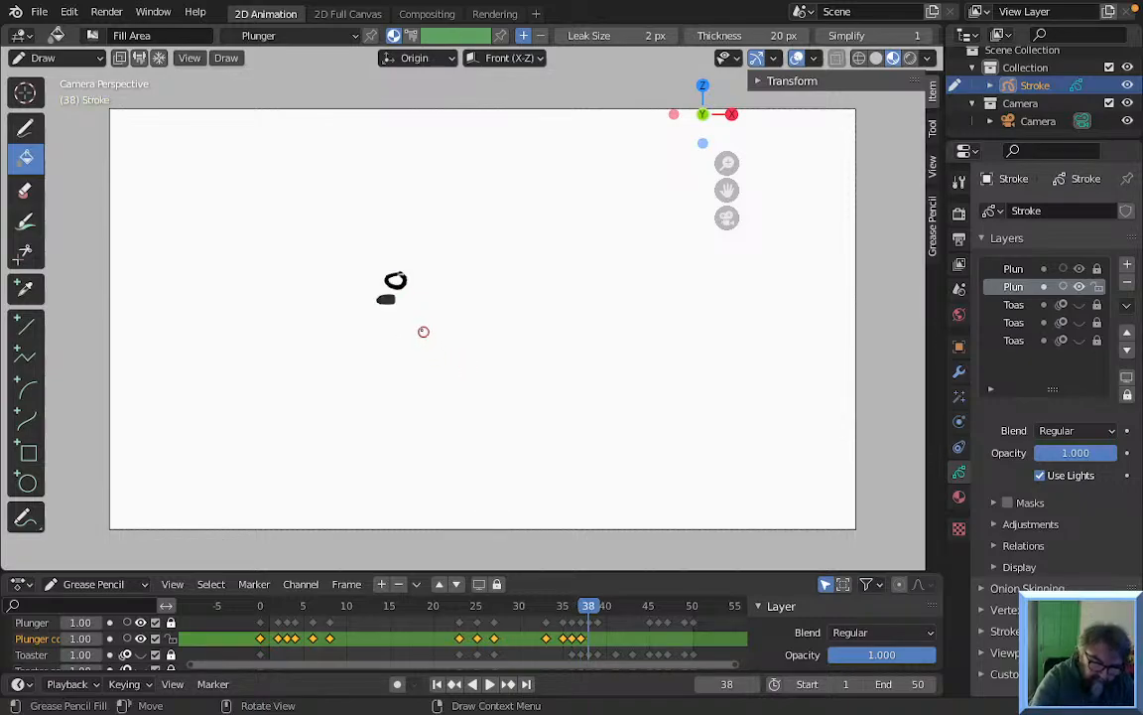
{"action": "key", "text": "Left"}
{"action": "key", "text": "Right"}
{"action": "left_click", "coordinate": [397, 279]}
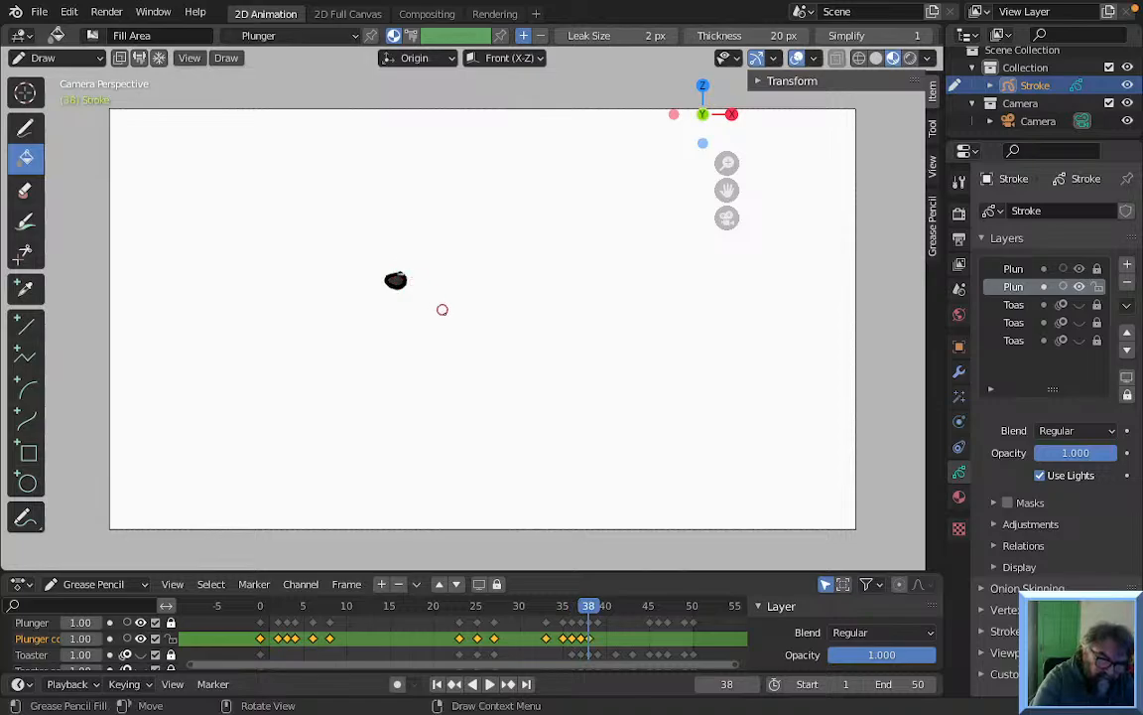
{"action": "key", "text": "Right"}
{"action": "left_click", "coordinate": [397, 275]}
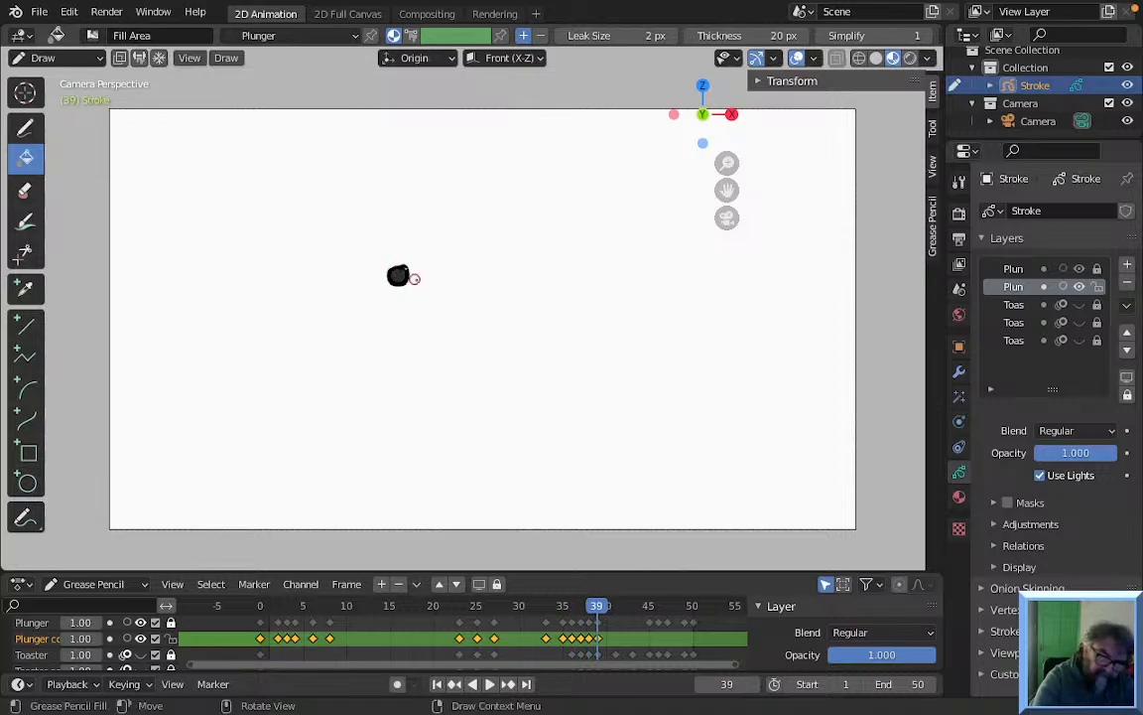
Fill the plunger outline with the Plunger material on frame 45
{"action": "key", "text": "Right"}
{"action": "key", "text": "Right"}
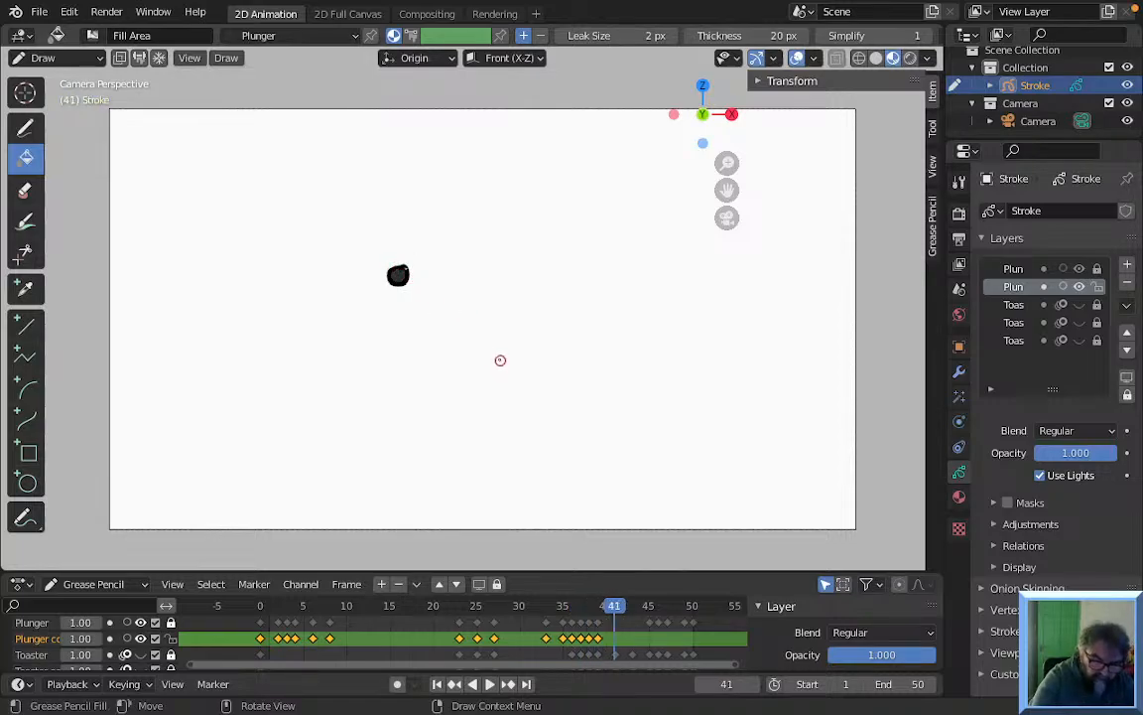
{"action": "key", "text": "Right"}
{"action": "key", "text": "Right"}
{"action": "key", "text": "Right"}
{"action": "key", "text": "Right"}
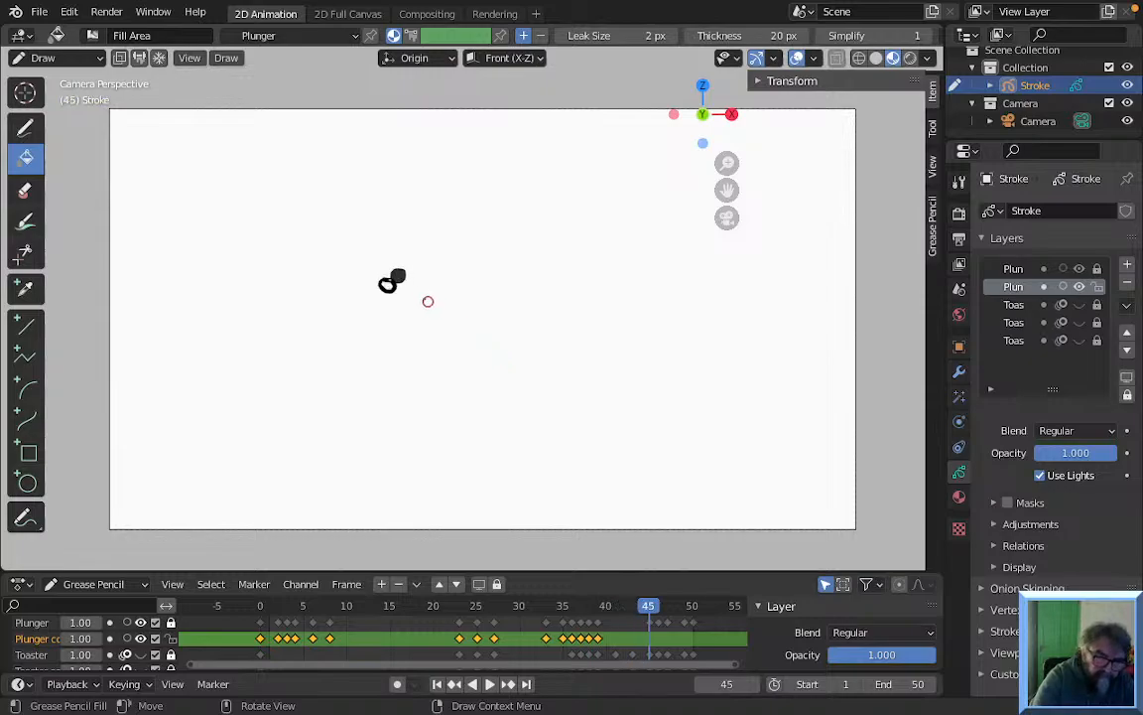
{"action": "key", "text": "Left"}
{"action": "key", "text": "Right"}
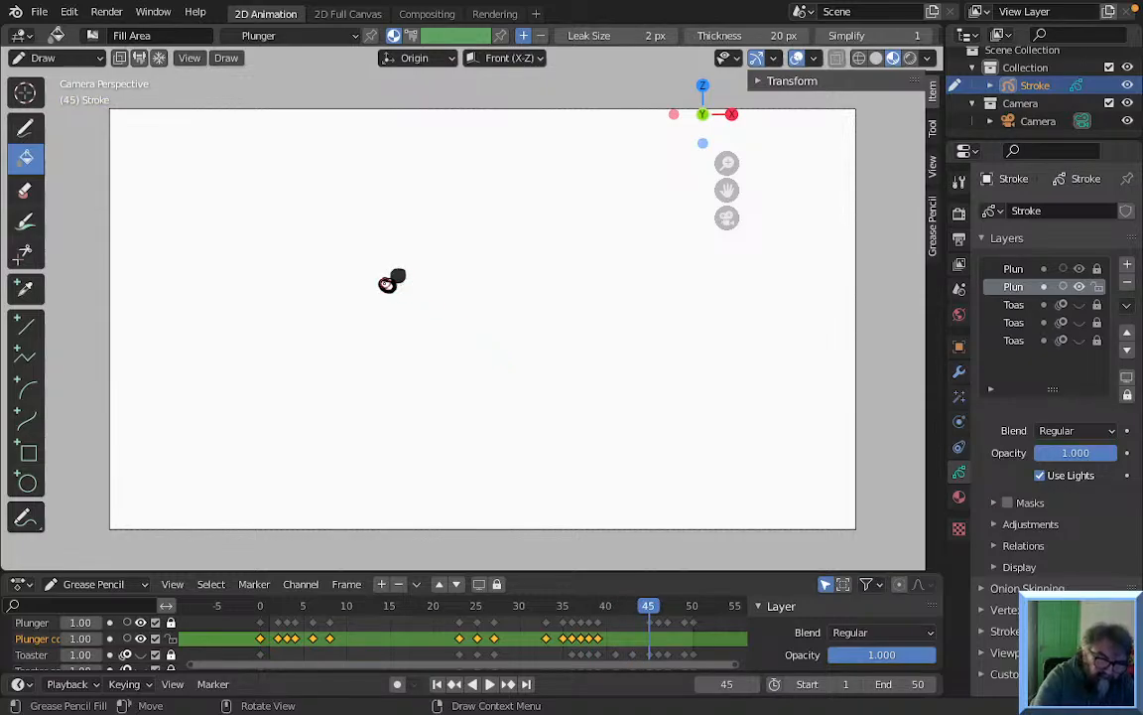
{"action": "left_click", "coordinate": [387, 285]}
Fill the plunger outline with the Plunger material on the remaining drawn frames 46, 47, 49 and 50
{"action": "key", "text": "Right"}
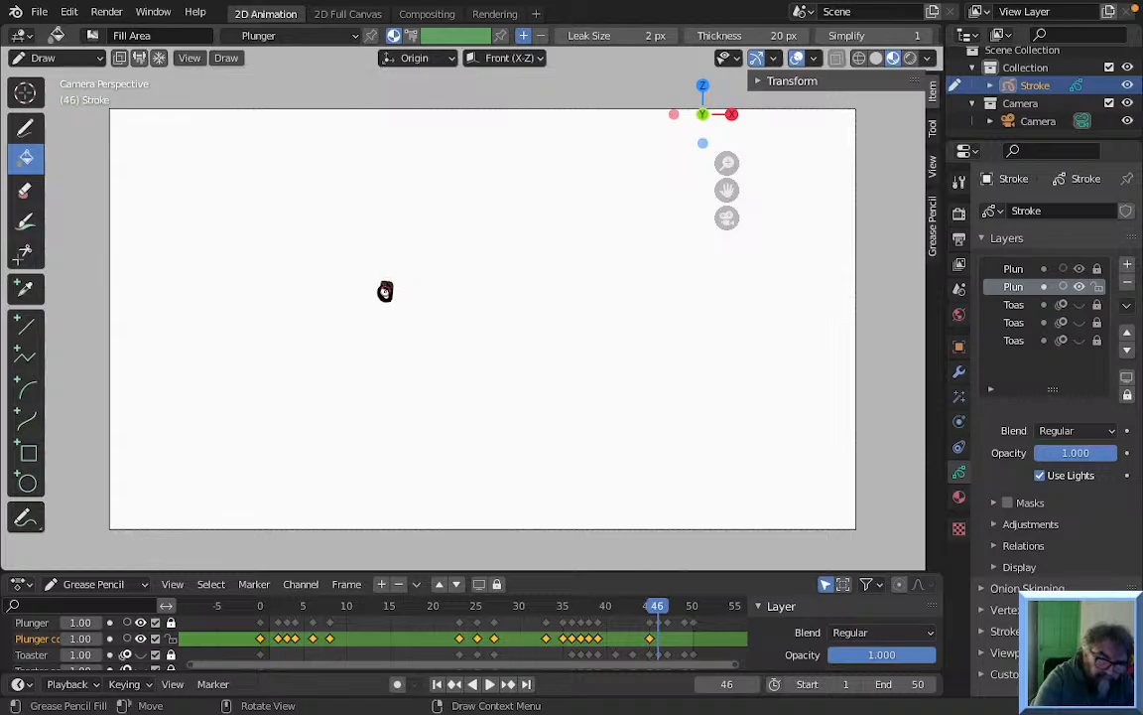
{"action": "key", "text": "Right"}
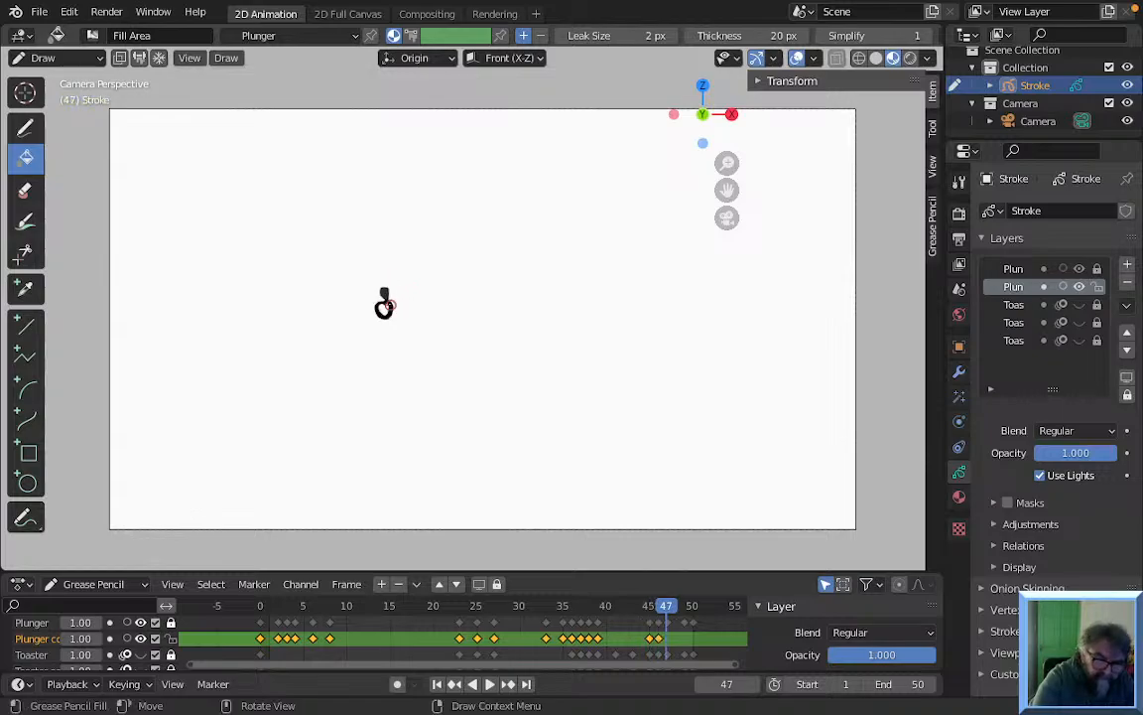
{"action": "key", "text": "Right"}
{"action": "key", "text": "Right"}
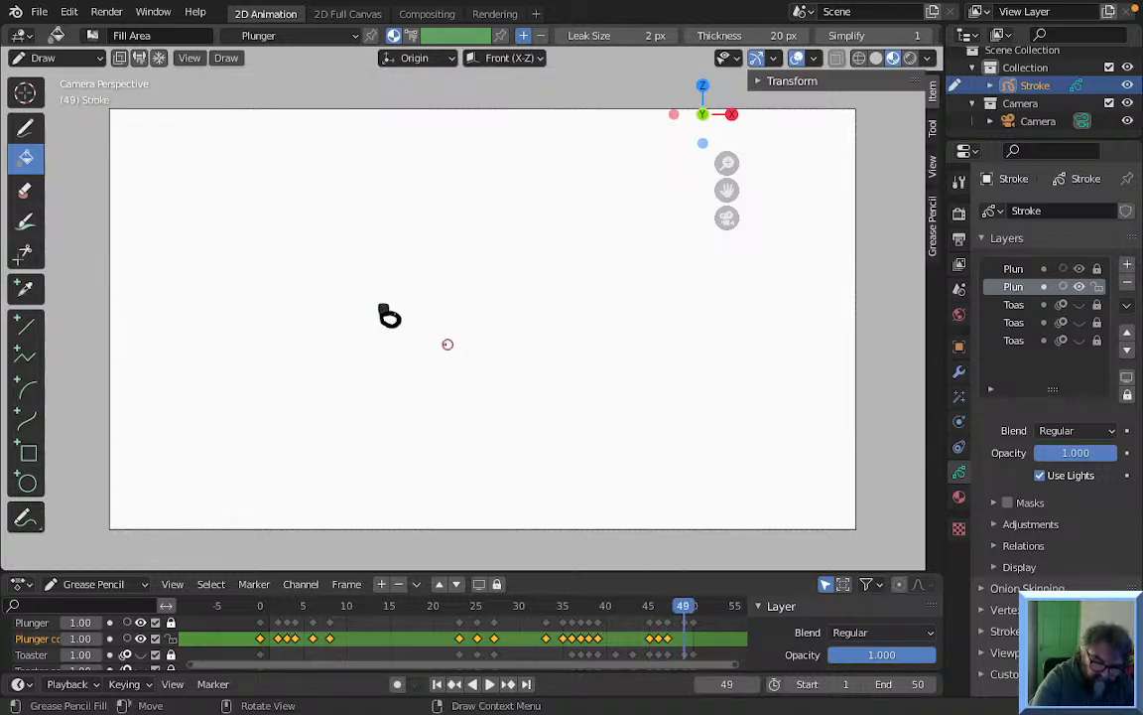
{"action": "key", "text": "Right"}
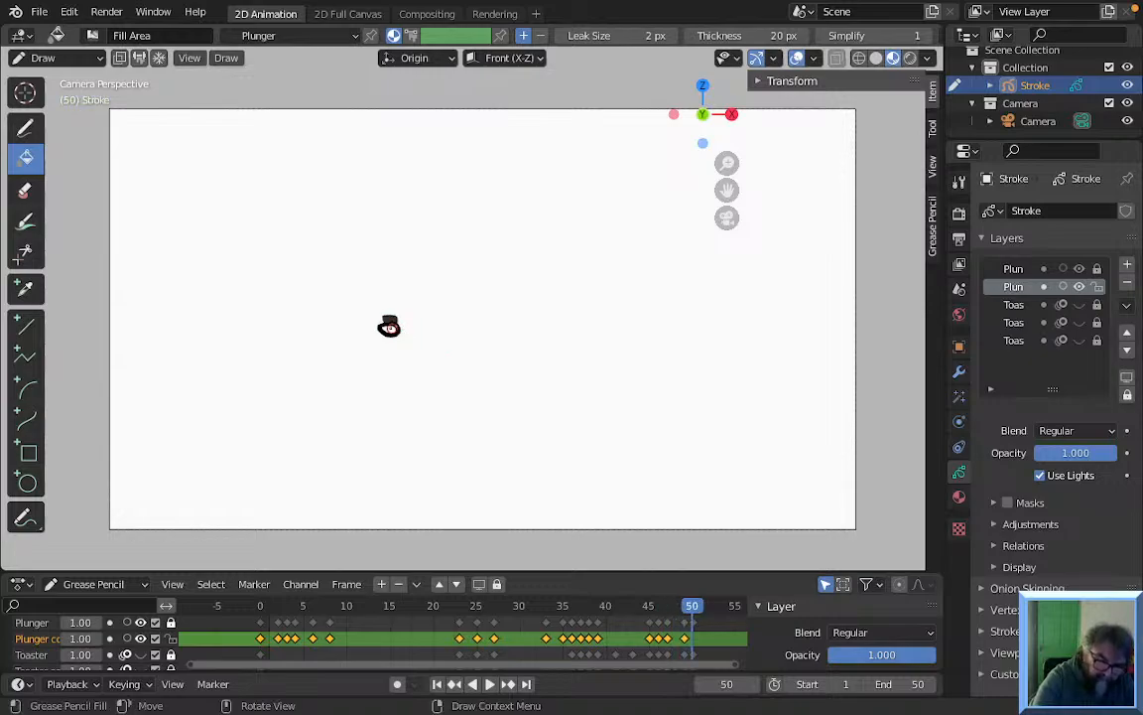
{"action": "left_click", "coordinate": [391, 329]}
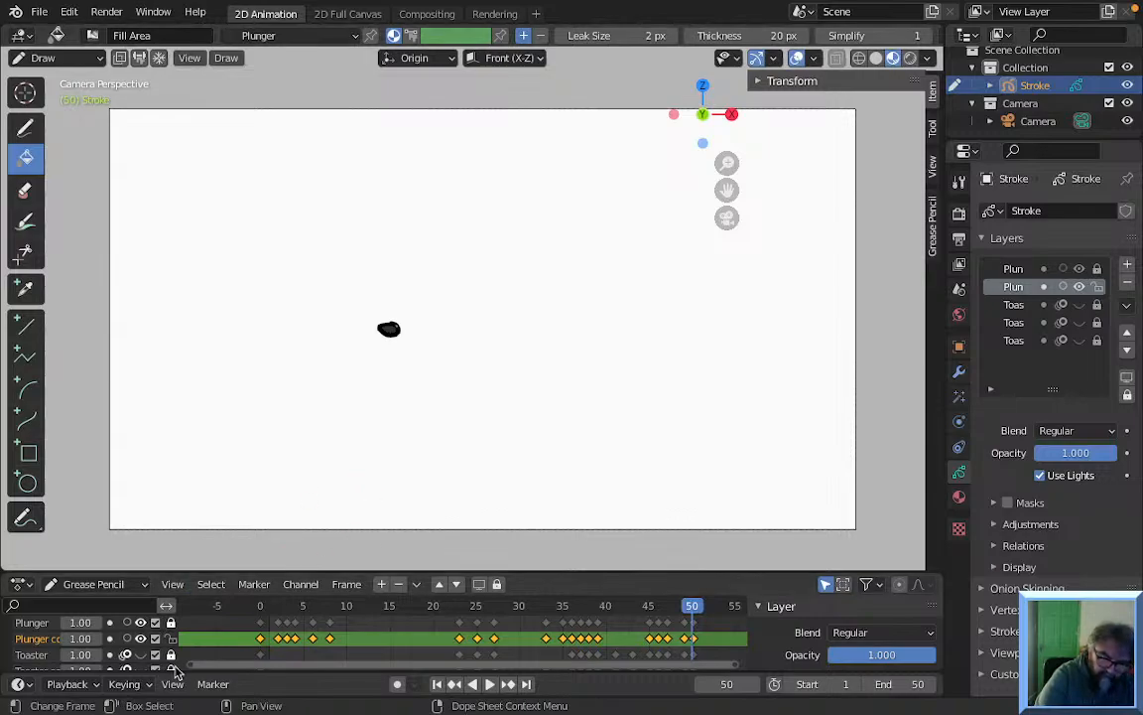
Make the Toaster line layer and the Toaster colour layer visible again
{"action": "left_click", "coordinate": [140, 656]}
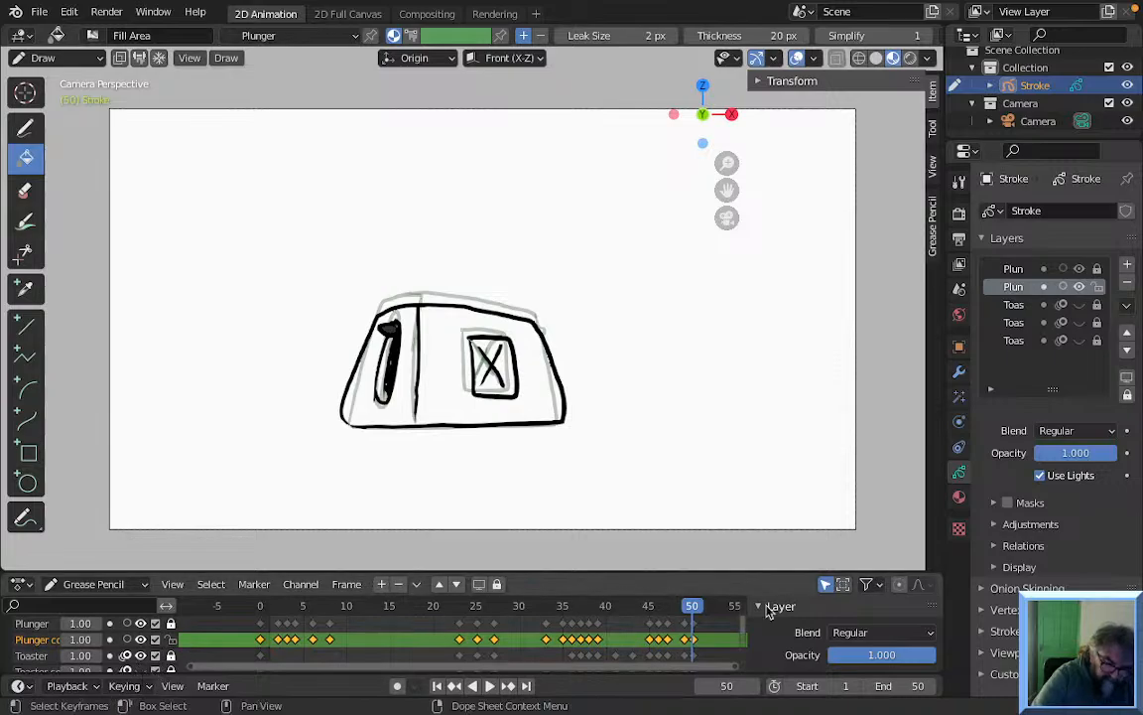
{"action": "scroll", "coordinate": [741, 638], "scroll_direction": "down", "scroll_amount": 1}
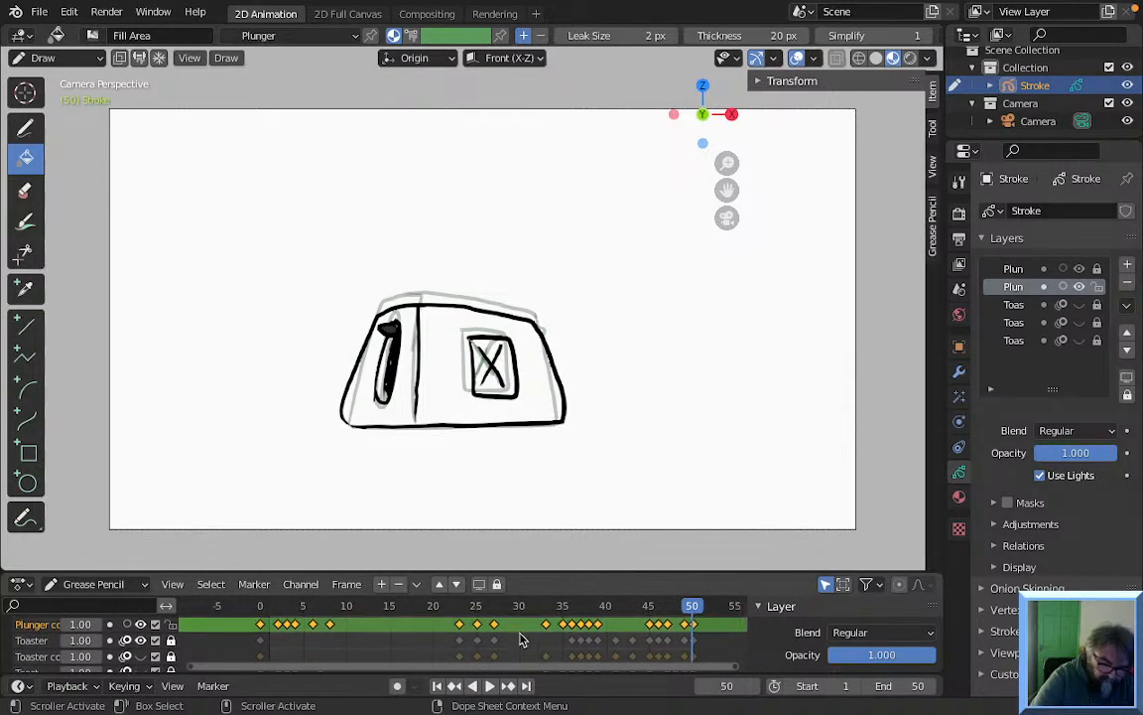
{"action": "left_click", "coordinate": [141, 657]}
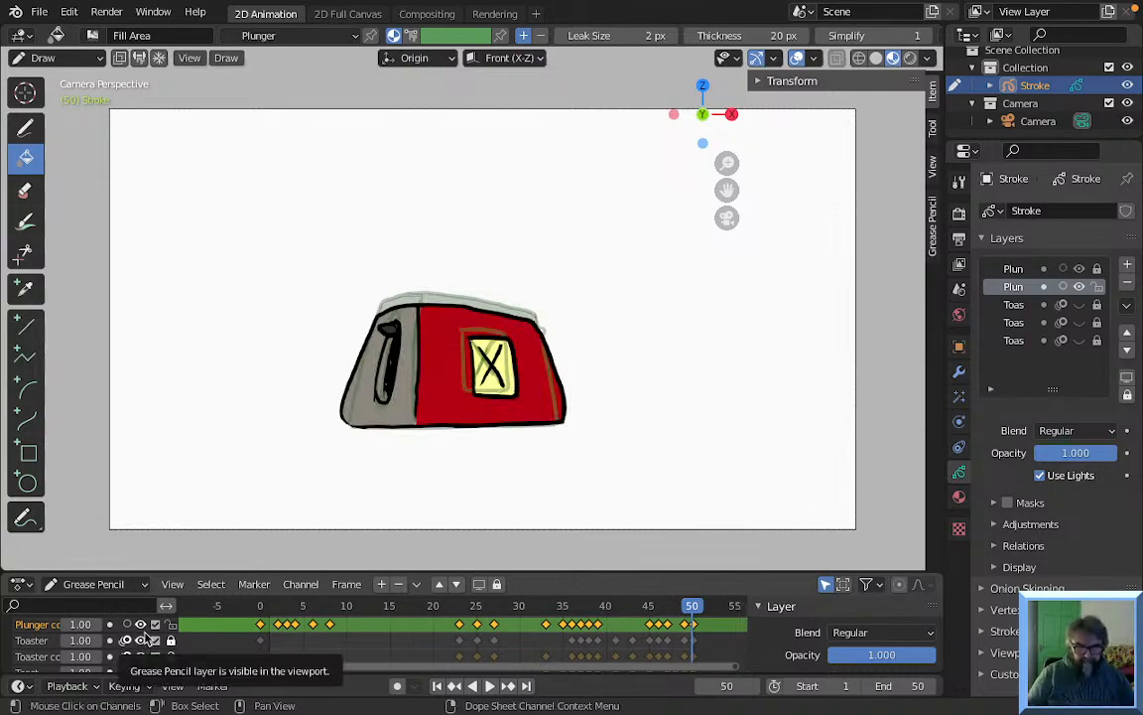
Play back the coloured toaster animation, stop it and return to frame 0
{"action": "key", "text": "space"}
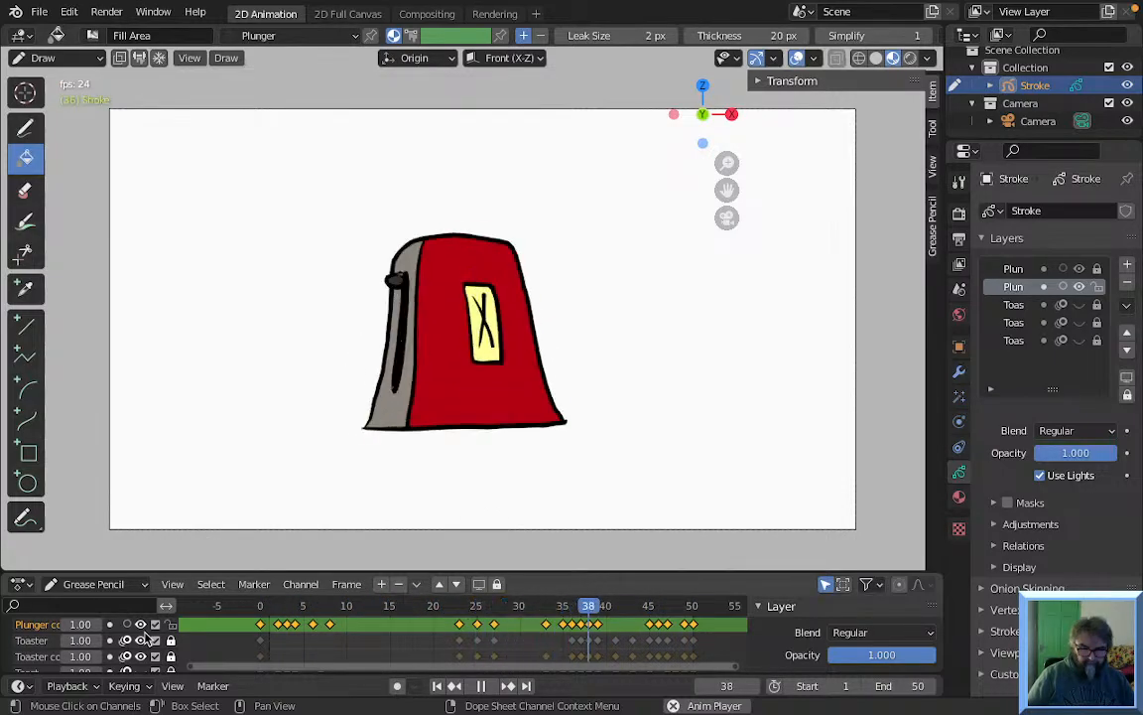
{"action": "key", "text": "space"}
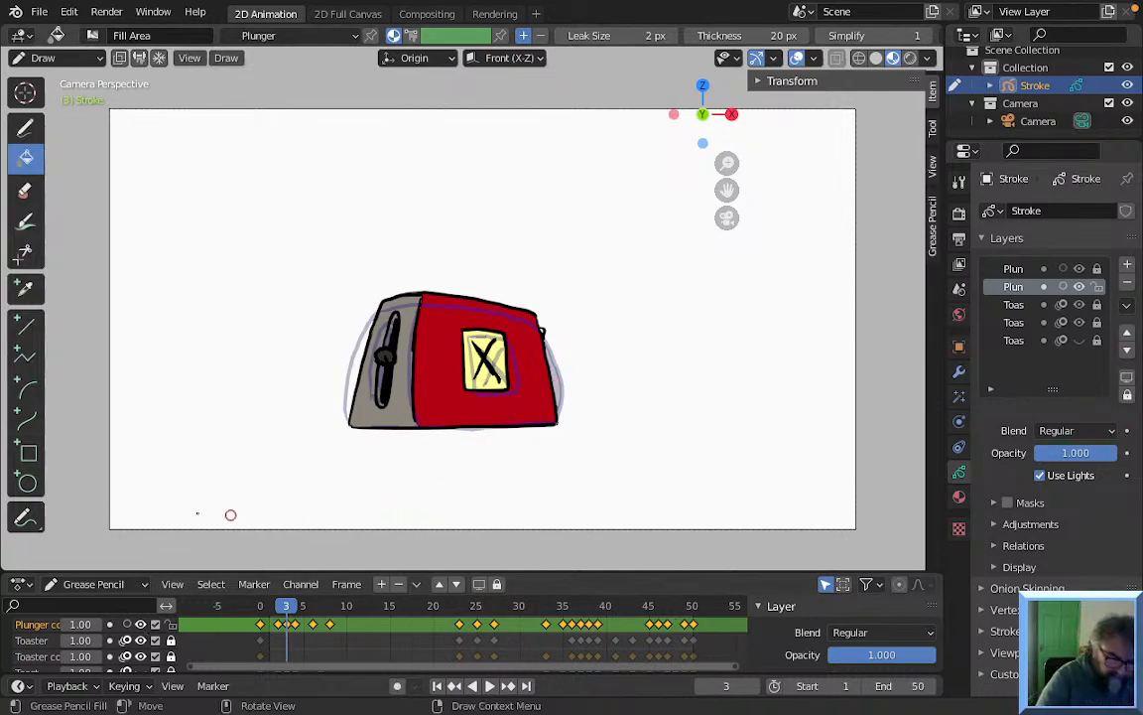
{"action": "left_click", "coordinate": [259, 605]}
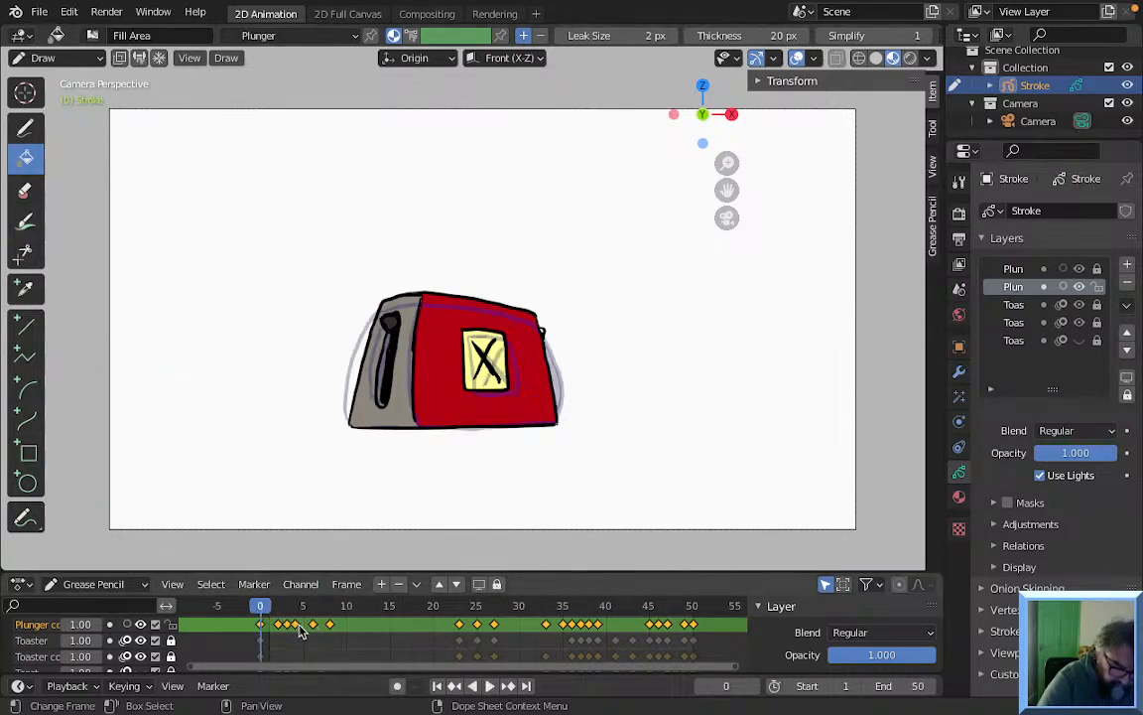
Add a Grease Pencil layer at the very bottom of the layer stack and name it Toast
{"action": "left_click", "coordinate": [1022, 341]}
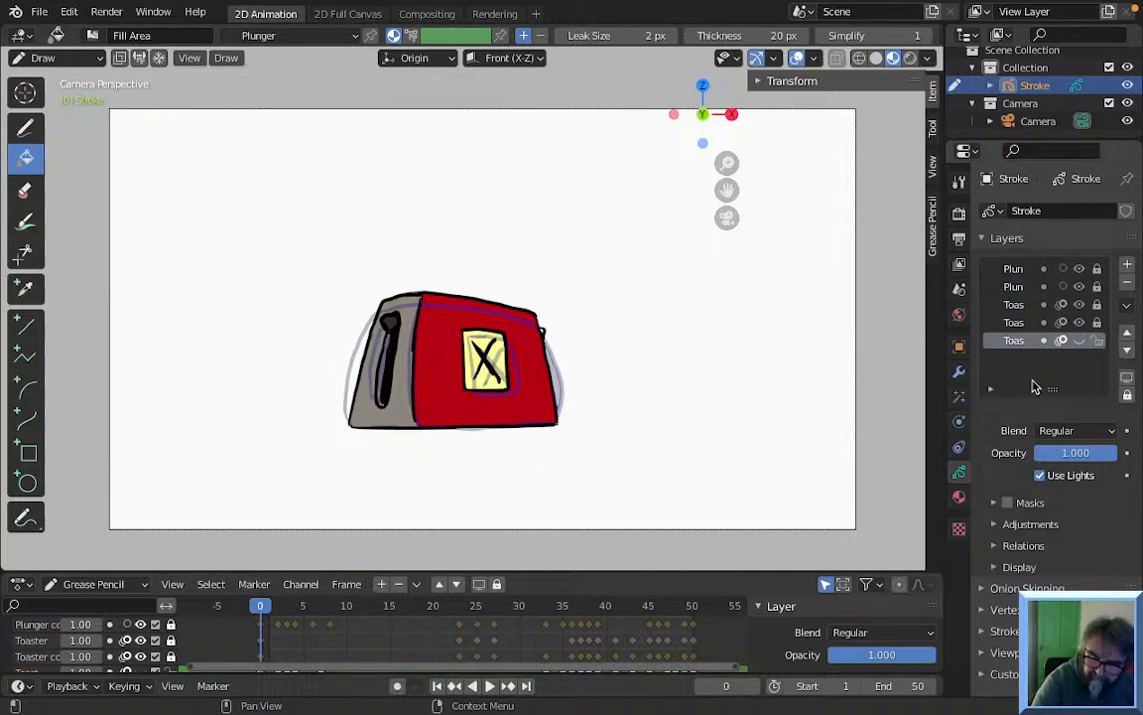
{"action": "left_click", "coordinate": [1127, 265]}
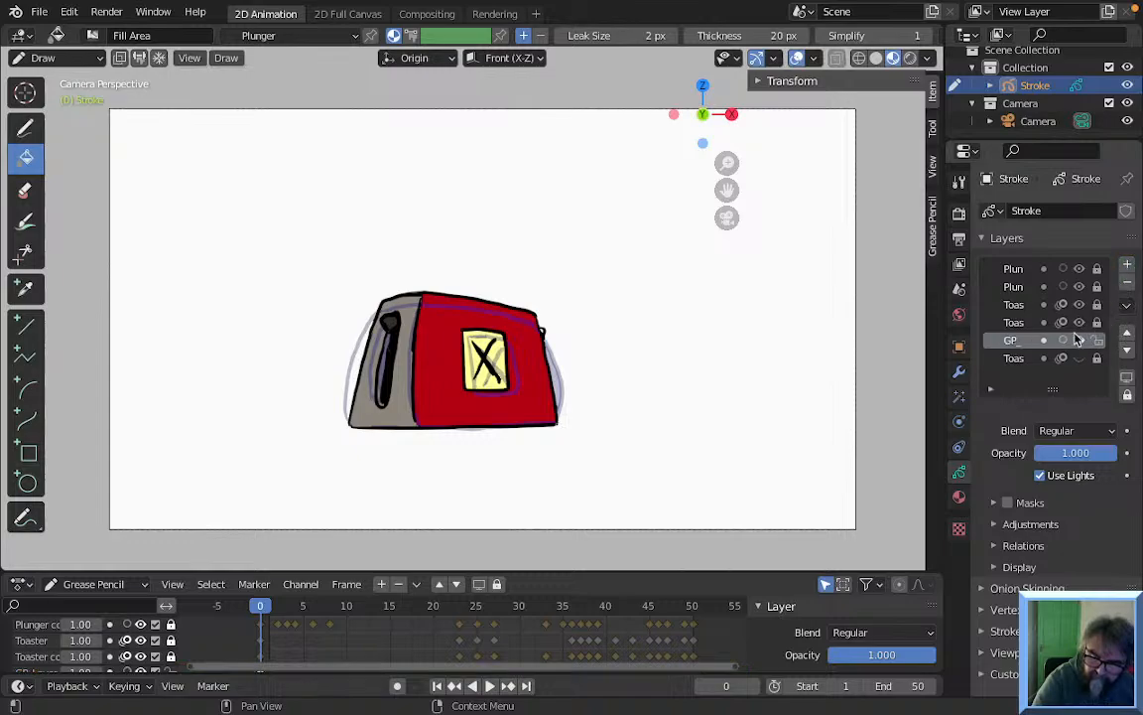
{"action": "left_click", "coordinate": [1126, 350]}
{"action": "double_click", "coordinate": [1012, 360]}
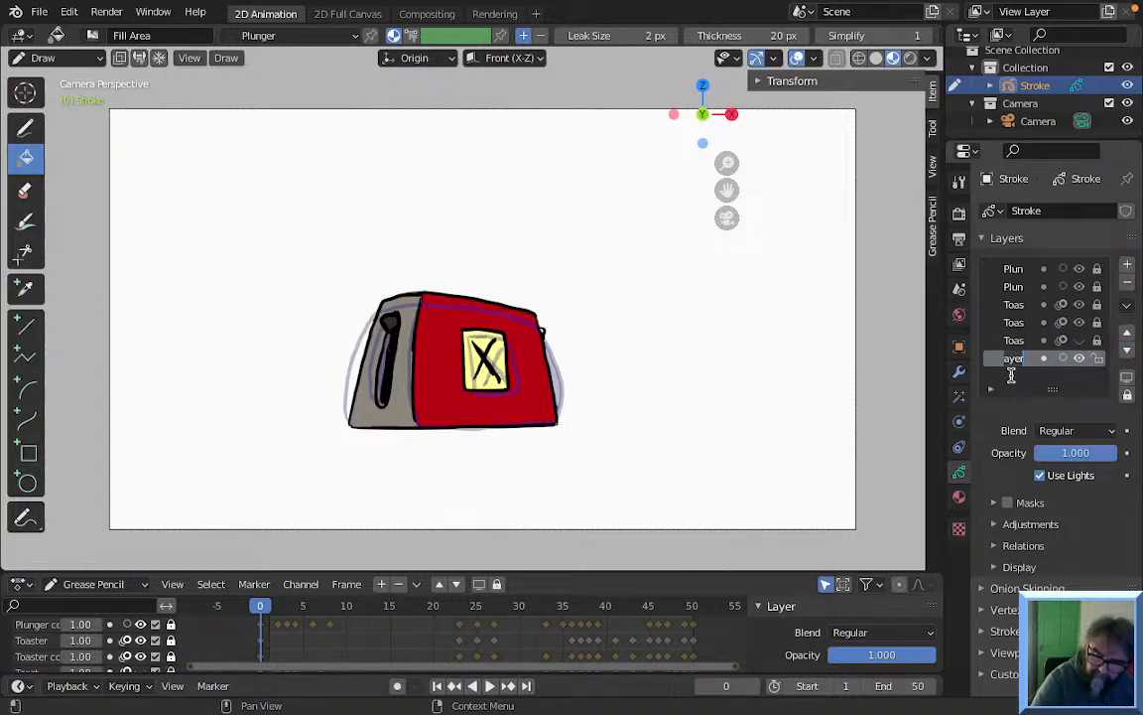
{"action": "type", "text": "Toas"}
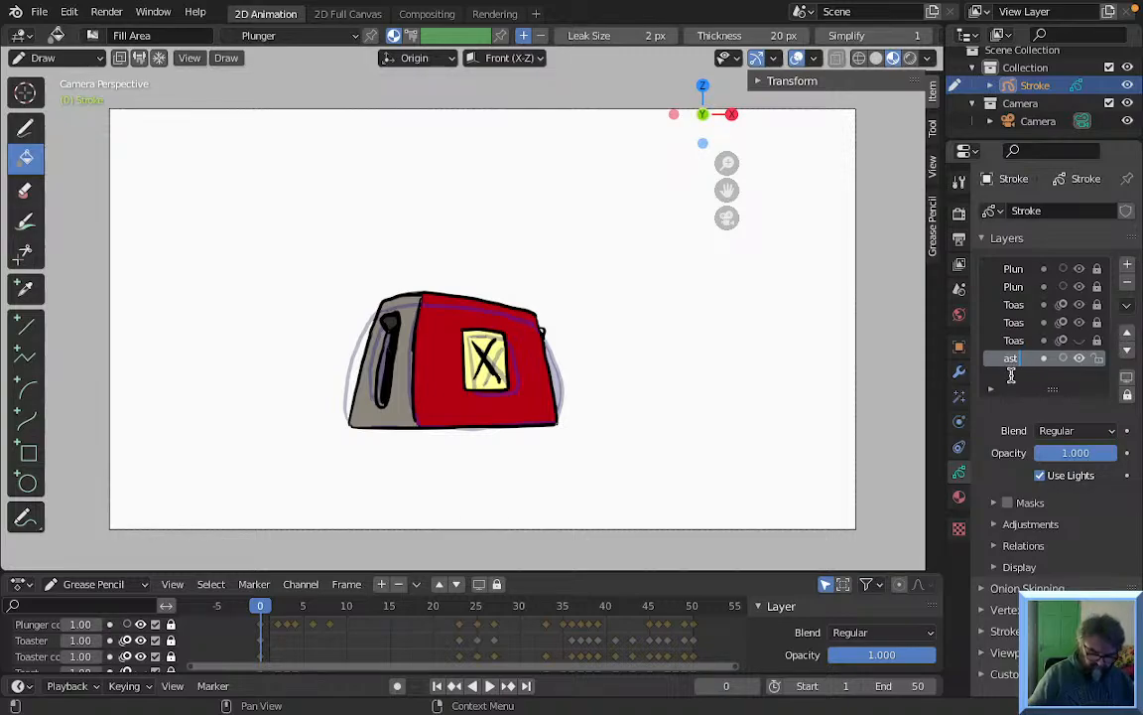
{"action": "key", "text": "Return"}
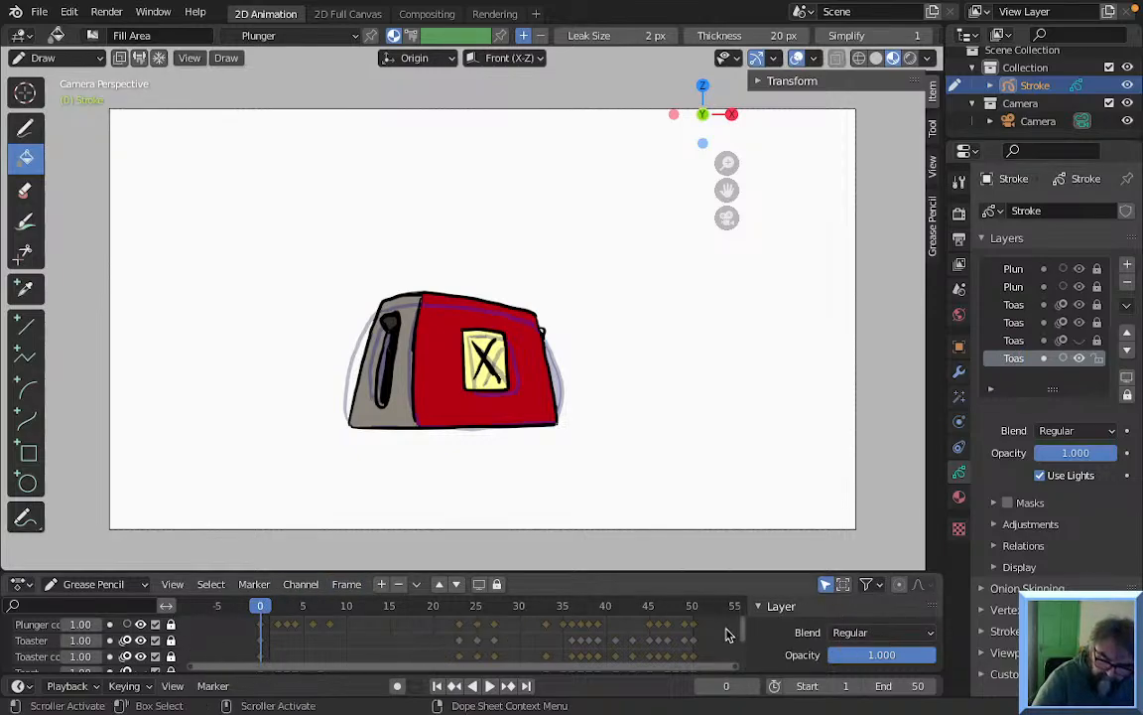
Hide the Plunger and Plunger colour layers
{"action": "scroll", "coordinate": [745, 646], "scroll_direction": "down", "scroll_amount": 1}
{"action": "scroll", "coordinate": [745, 645], "scroll_direction": "up", "scroll_amount": 2}
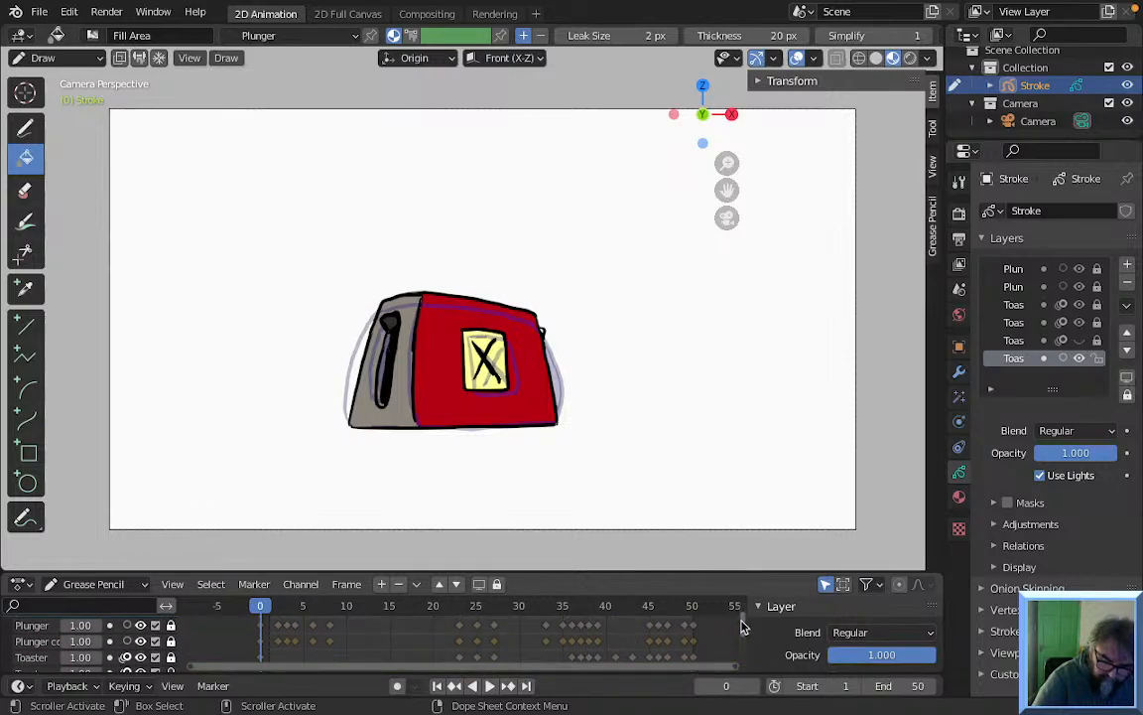
{"action": "scroll", "coordinate": [744, 635], "scroll_direction": "up", "scroll_amount": 2}
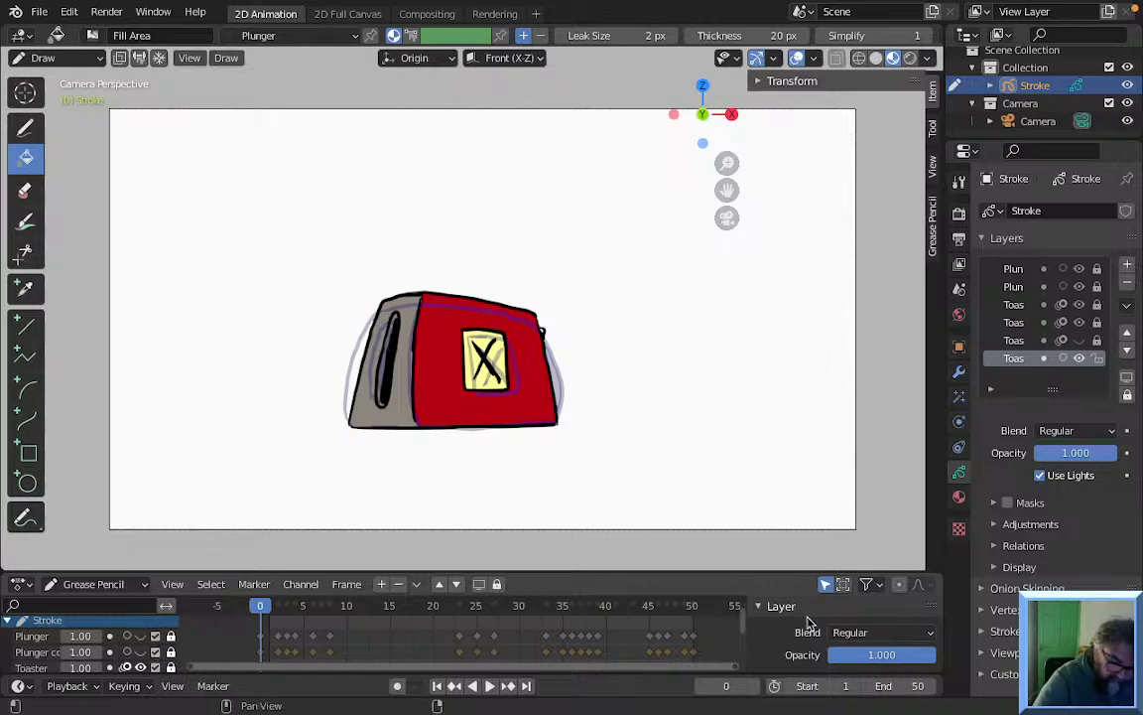
Hide the Toaster line and Toaster colour layers, and make the Toast line layer visible
{"action": "scroll", "coordinate": [744, 635], "scroll_direction": "down", "scroll_amount": 3}
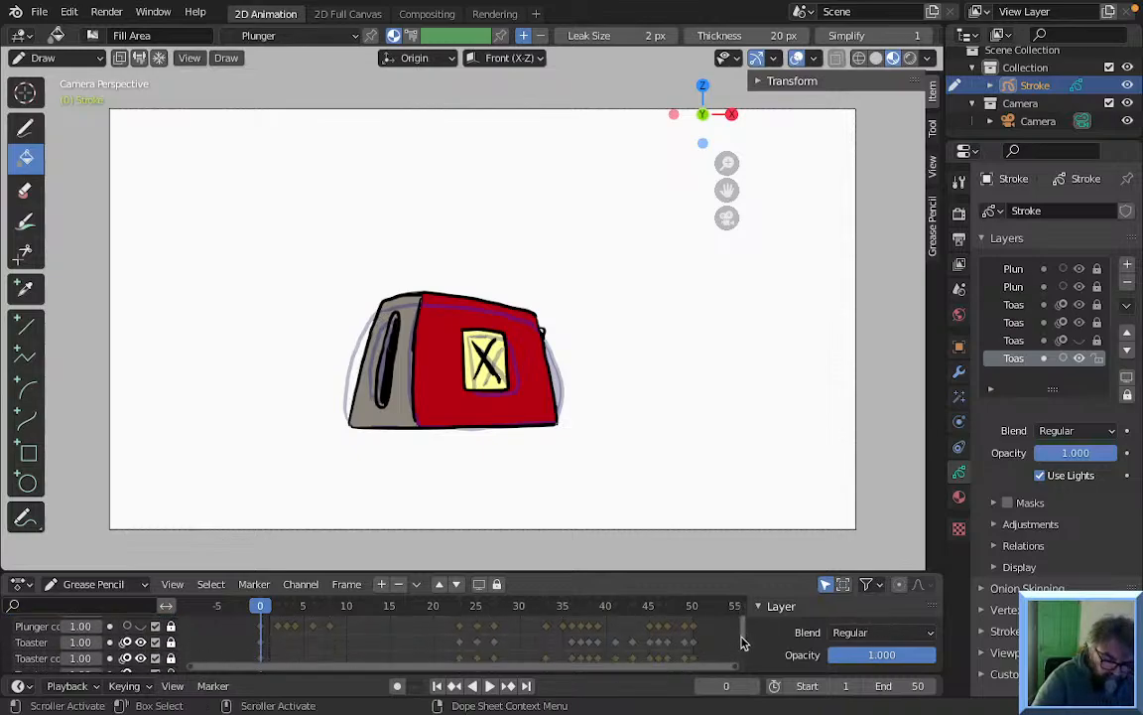
{"action": "left_click", "coordinate": [141, 619]}
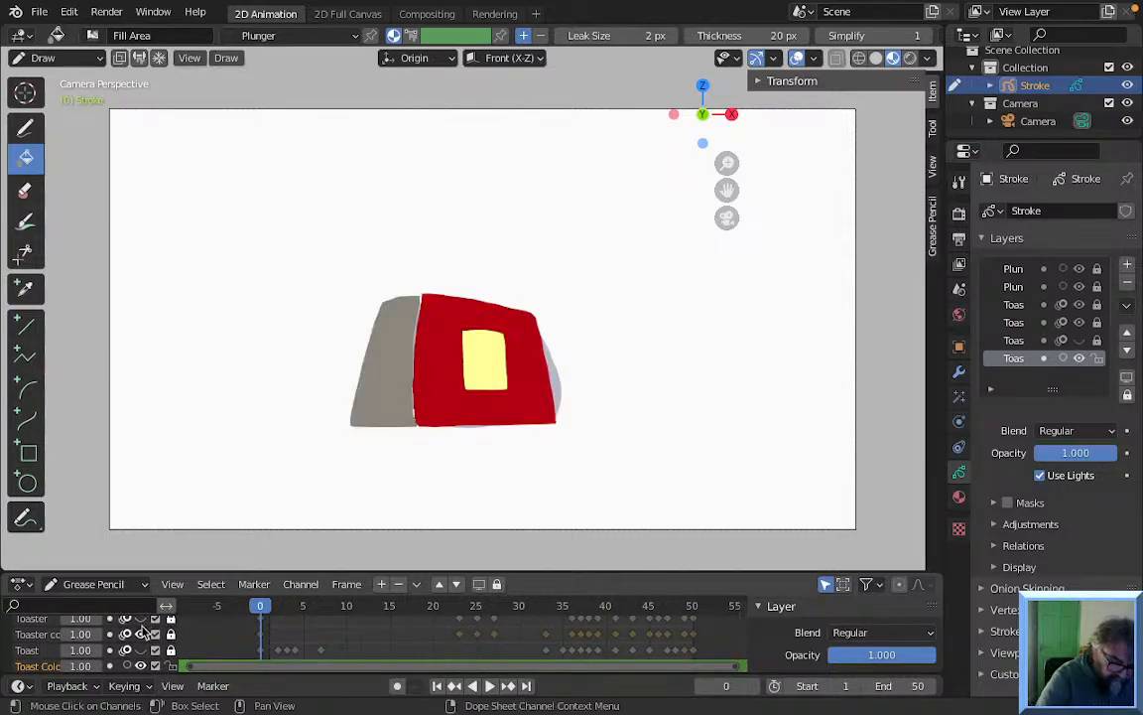
{"action": "left_click", "coordinate": [141, 634]}
{"action": "left_click", "coordinate": [140, 650]}
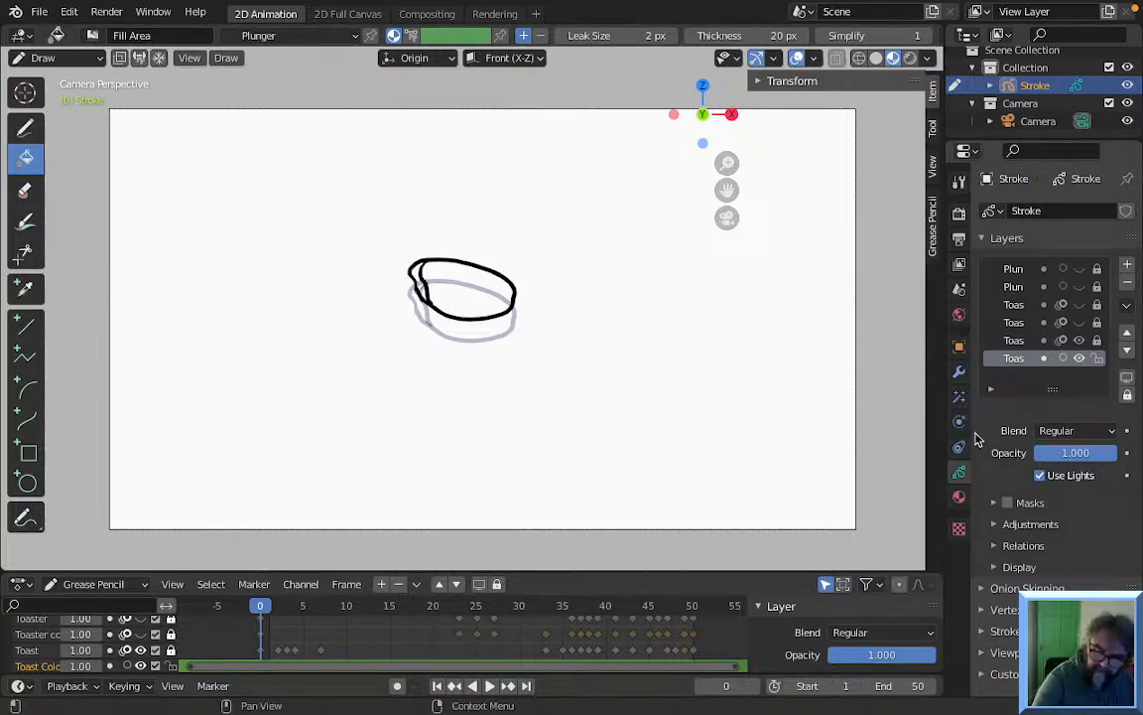
Fill the face of the toast with the Toast material on frames 0 and 2 of the Toast colour layer
{"action": "left_click", "coordinate": [959, 495]}
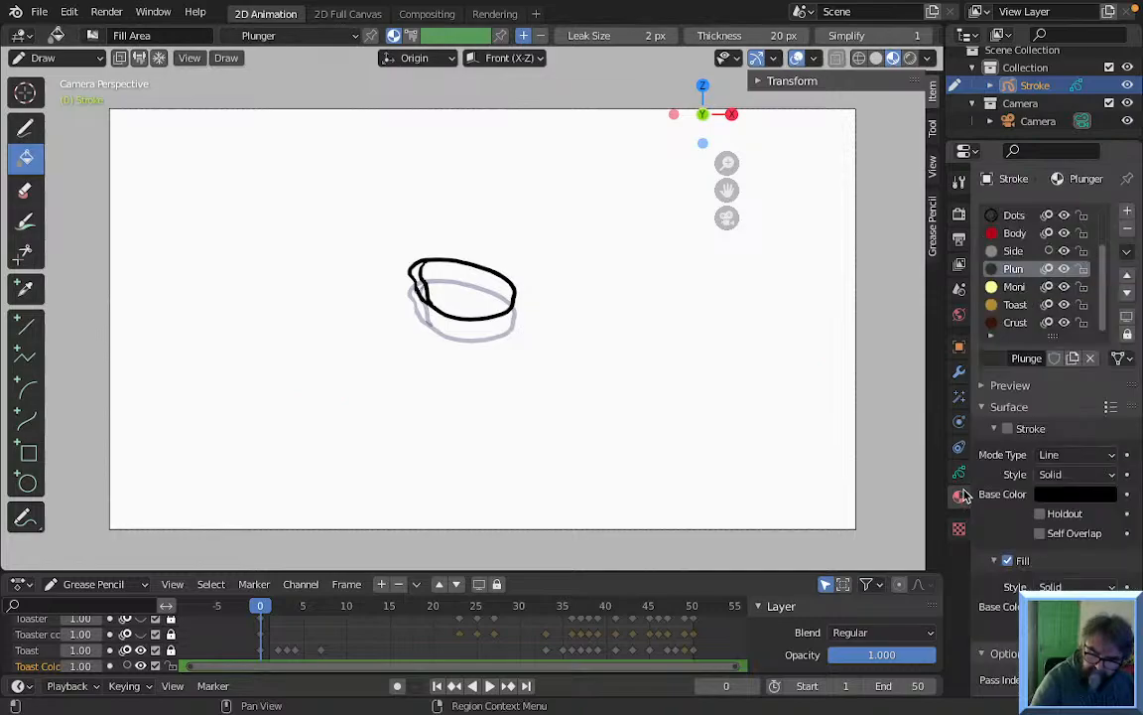
{"action": "left_click", "coordinate": [1017, 305]}
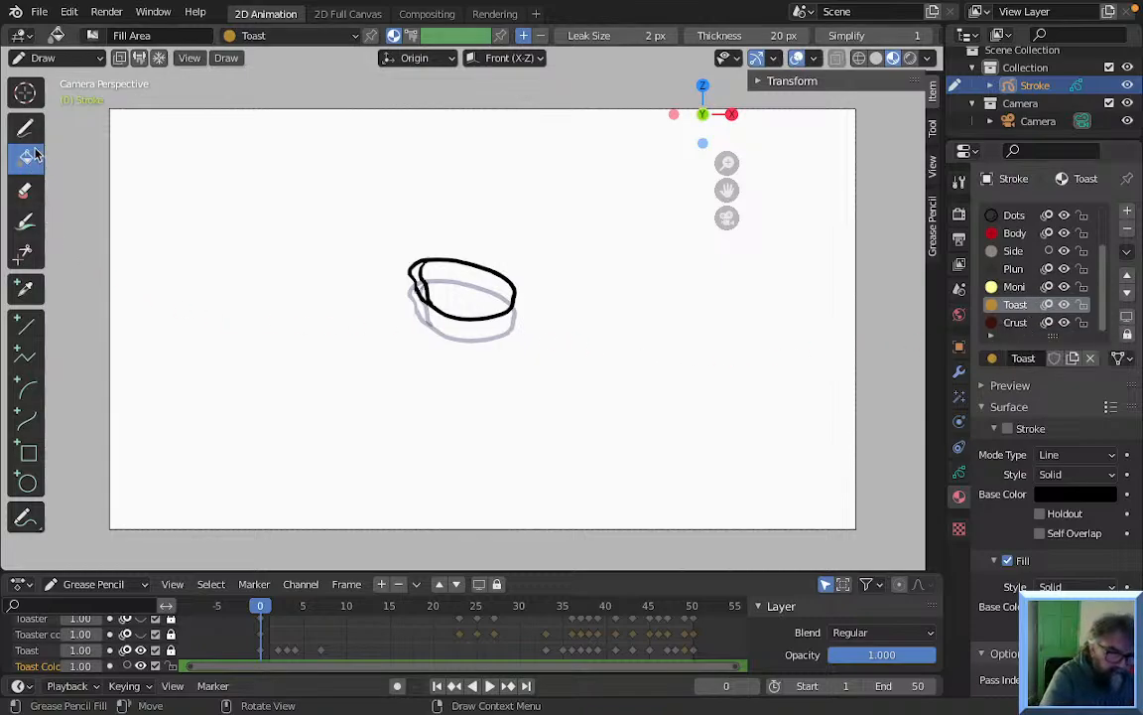
{"action": "left_click", "coordinate": [459, 287]}
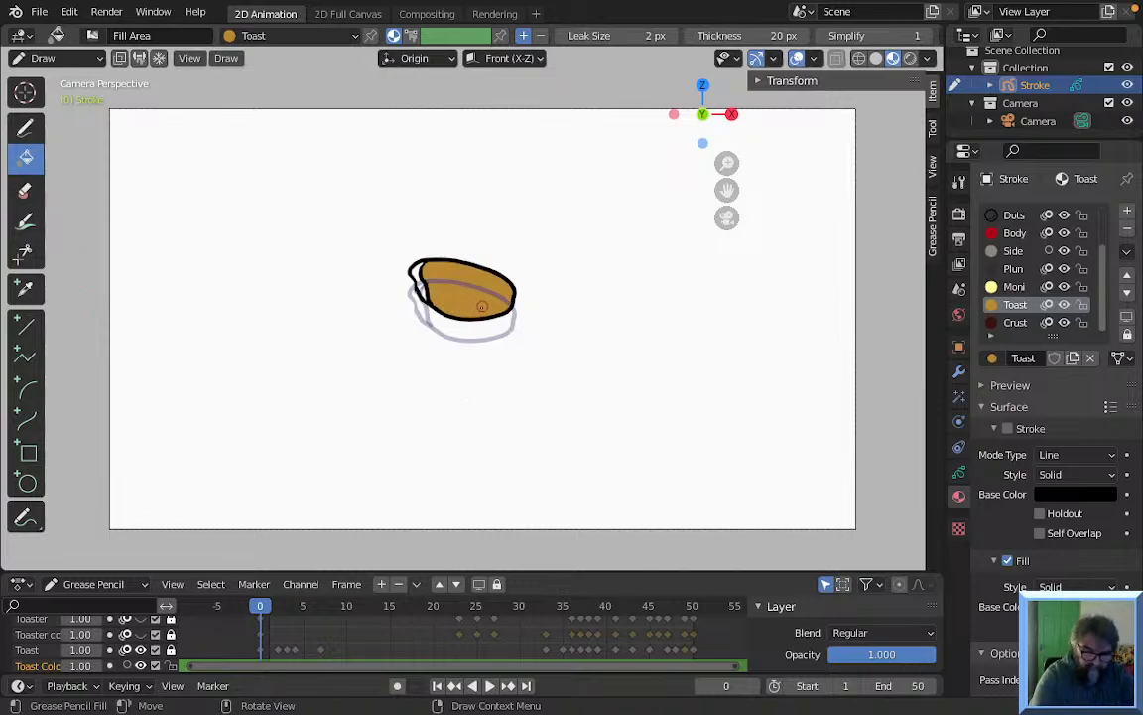
{"action": "key", "text": "Right"}
{"action": "key", "text": "Right"}
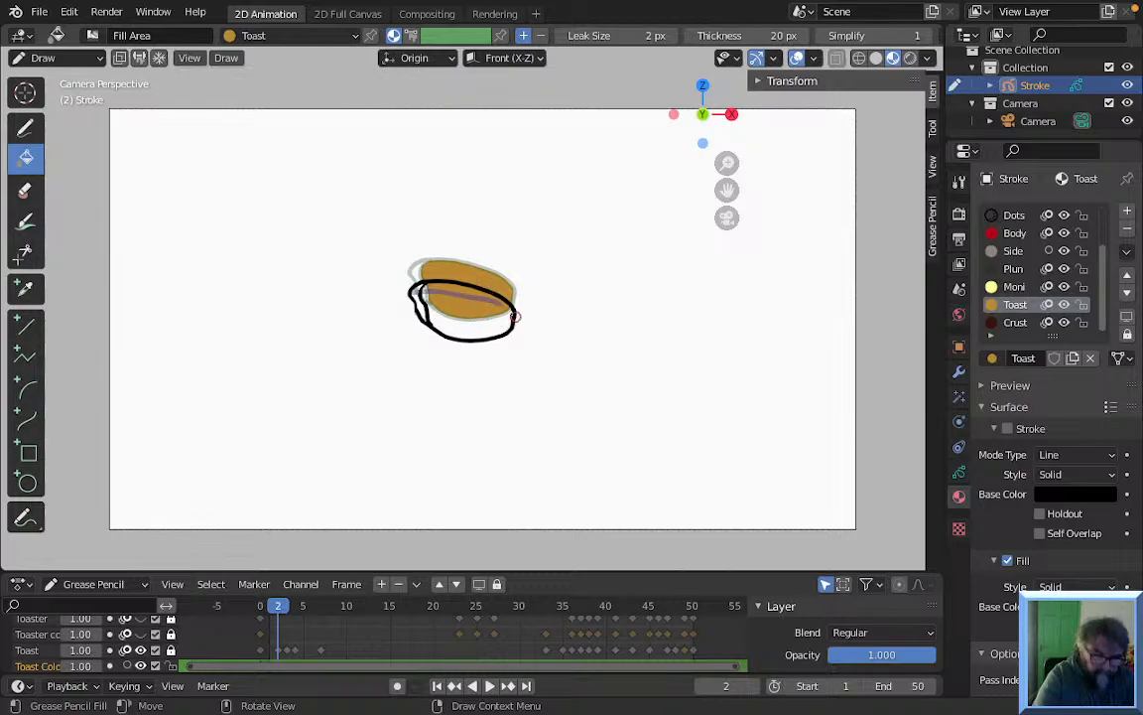
{"action": "key", "text": "Right"}
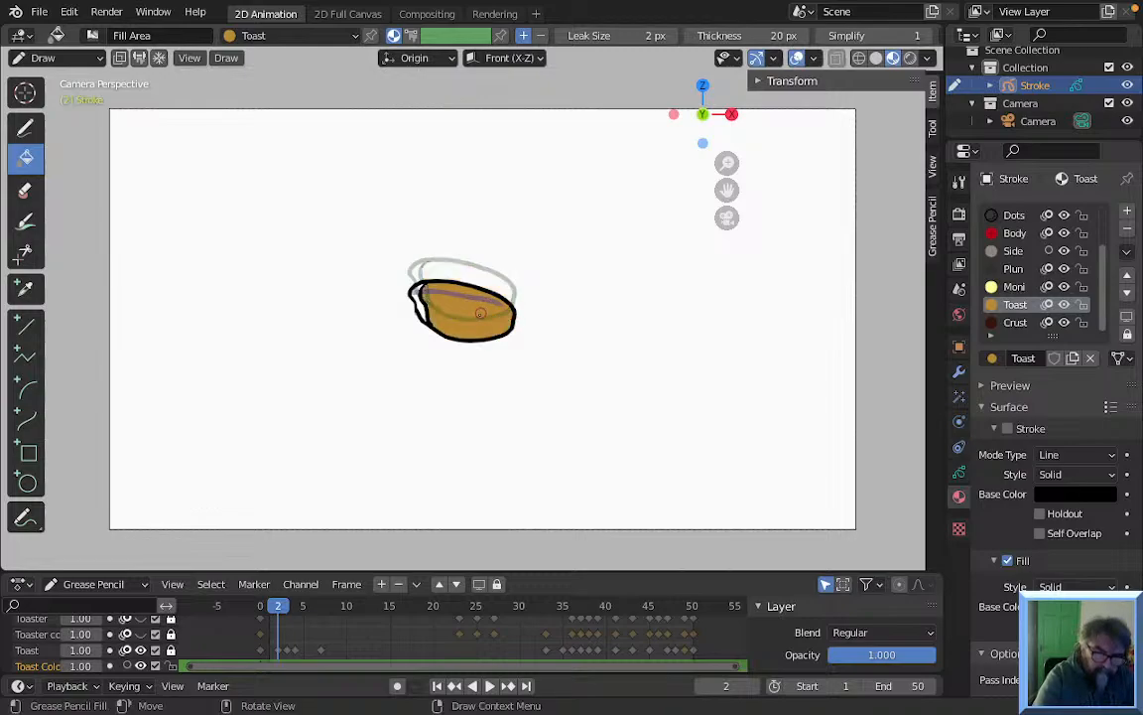
Step back and forth through frames 3 to 9 and examine the toast outlines and the Toast colour layer's keyframes
{"action": "key", "text": "Right"}
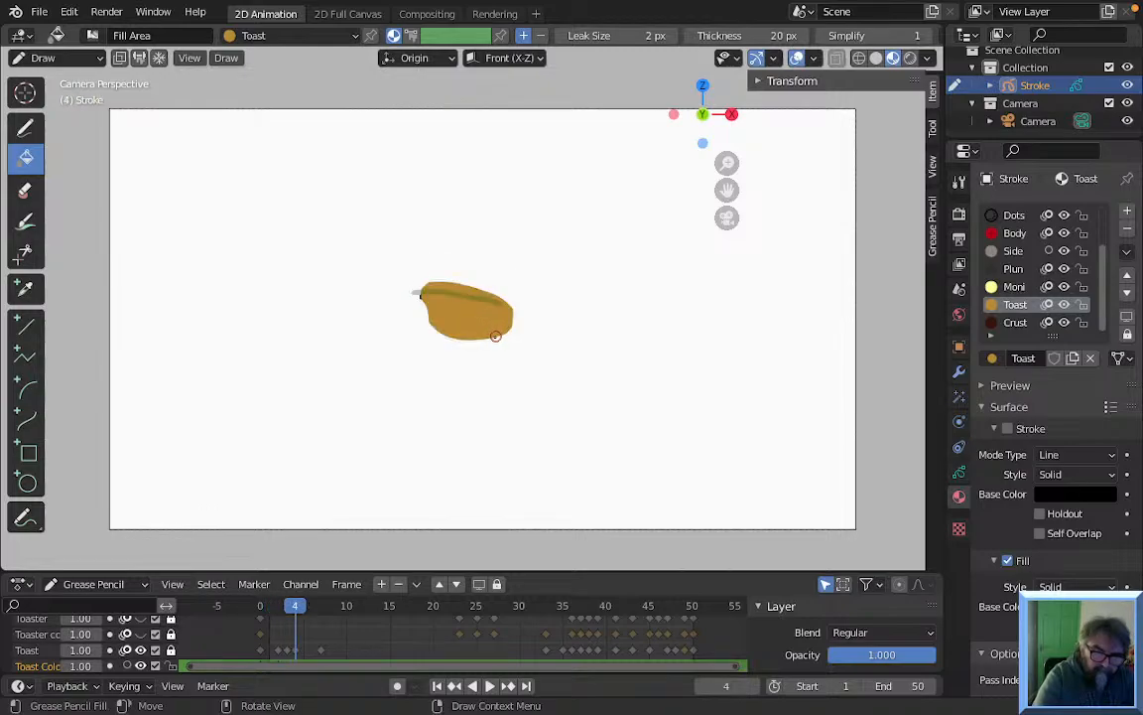
{"action": "key", "text": "Right"}
{"action": "key", "text": "Right"}
{"action": "key", "text": "Right"}
{"action": "key", "text": "Right"}
{"action": "key", "text": "Right"}
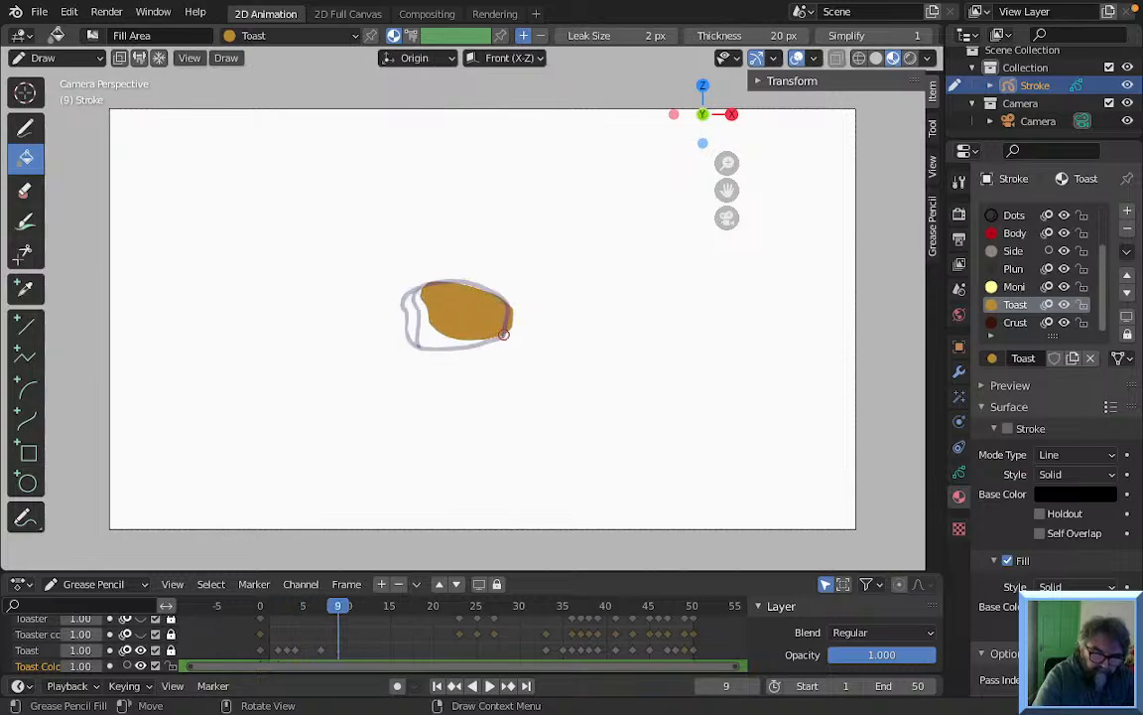
{"action": "key", "text": "Left"}
{"action": "key", "text": "Left"}
{"action": "key", "text": "Left"}
{"action": "key", "text": "Left"}
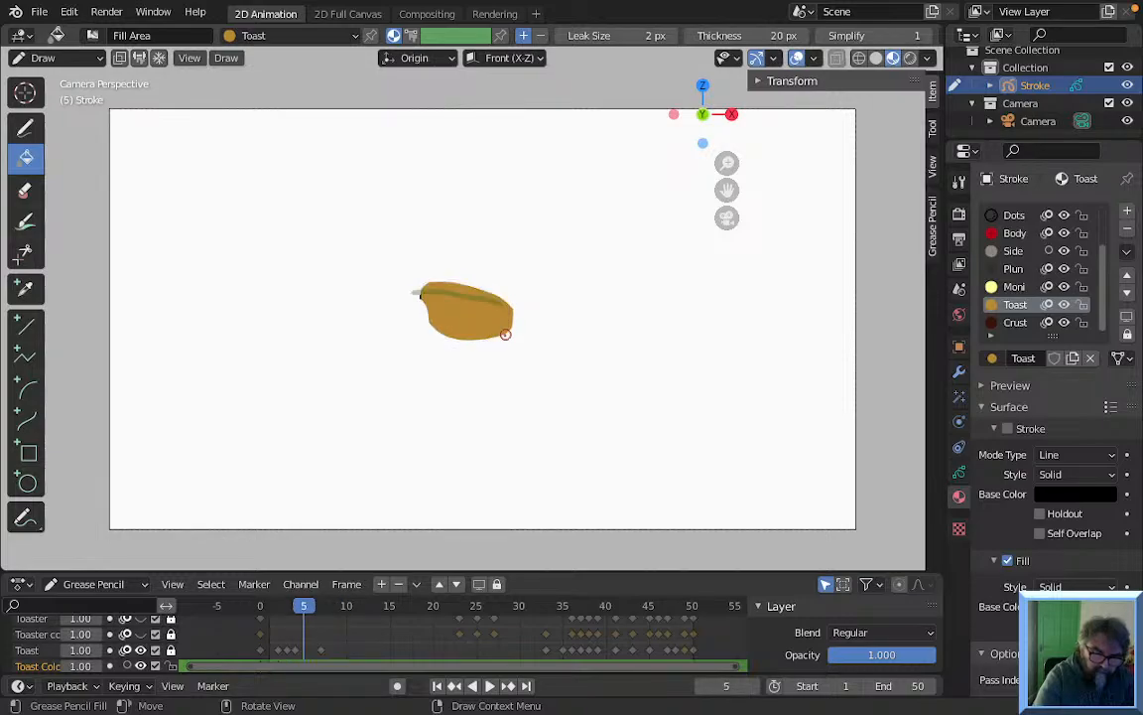
{"action": "key", "text": "Left"}
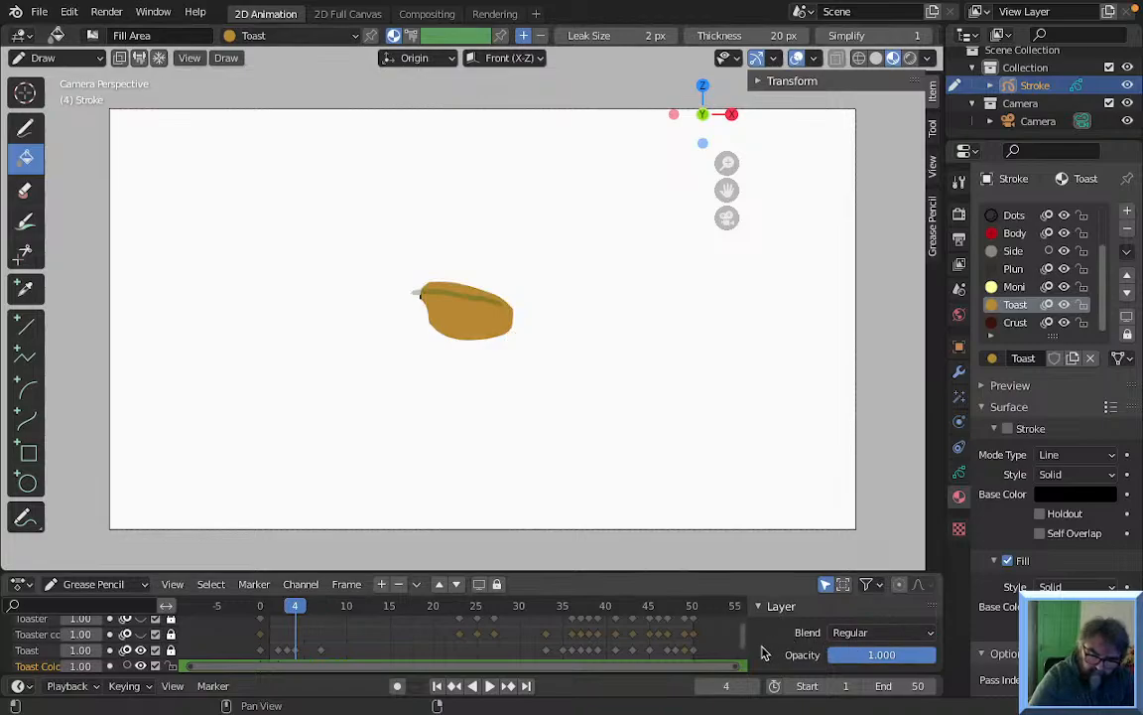
{"action": "mouse_move", "coordinate": [743, 639]}
{"action": "left_mouse_down"}
{"action": "mouse_move", "coordinate": [746, 657]}
{"action": "mouse_move", "coordinate": [744, 643]}
{"action": "left_mouse_up"}
{"action": "key", "text": "Right"}
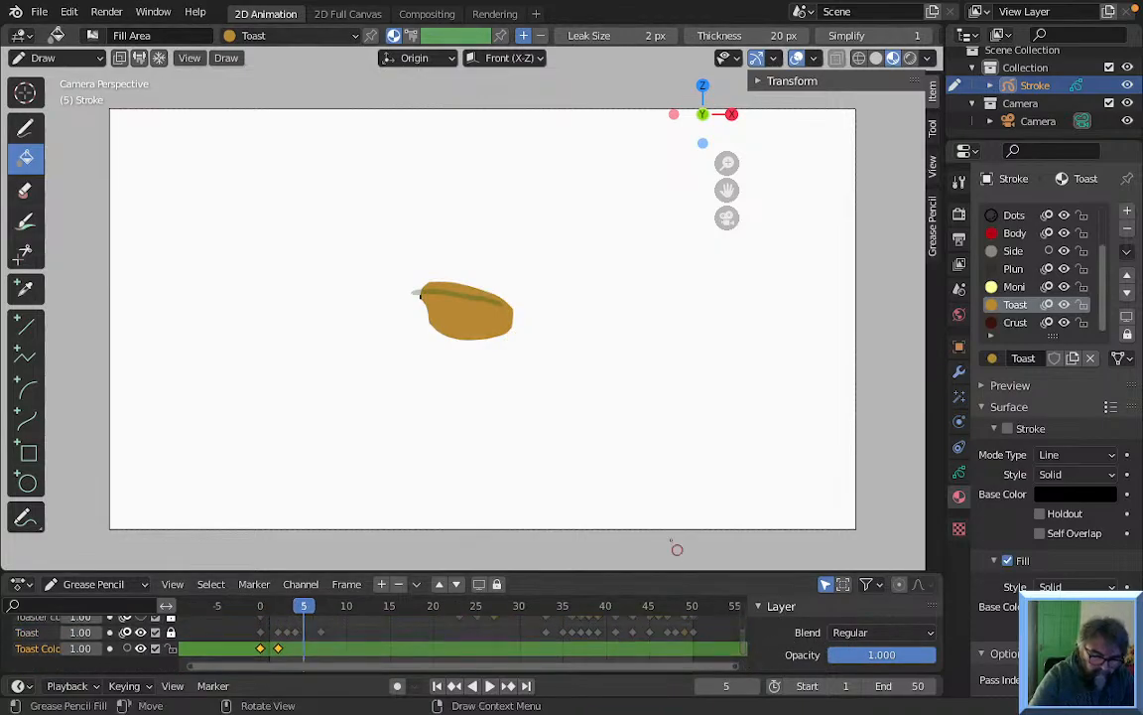
{"action": "key", "text": "Right"}
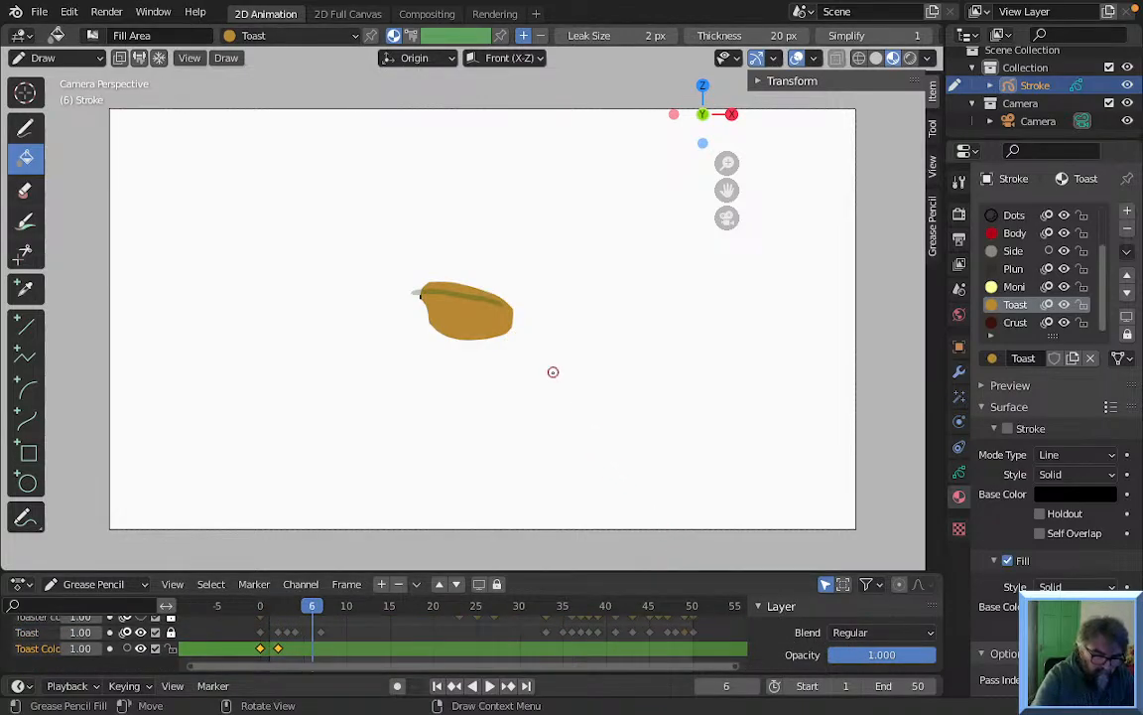
{"action": "key", "text": "Left"}
{"action": "key", "text": "Left"}
{"action": "key", "text": "Left"}
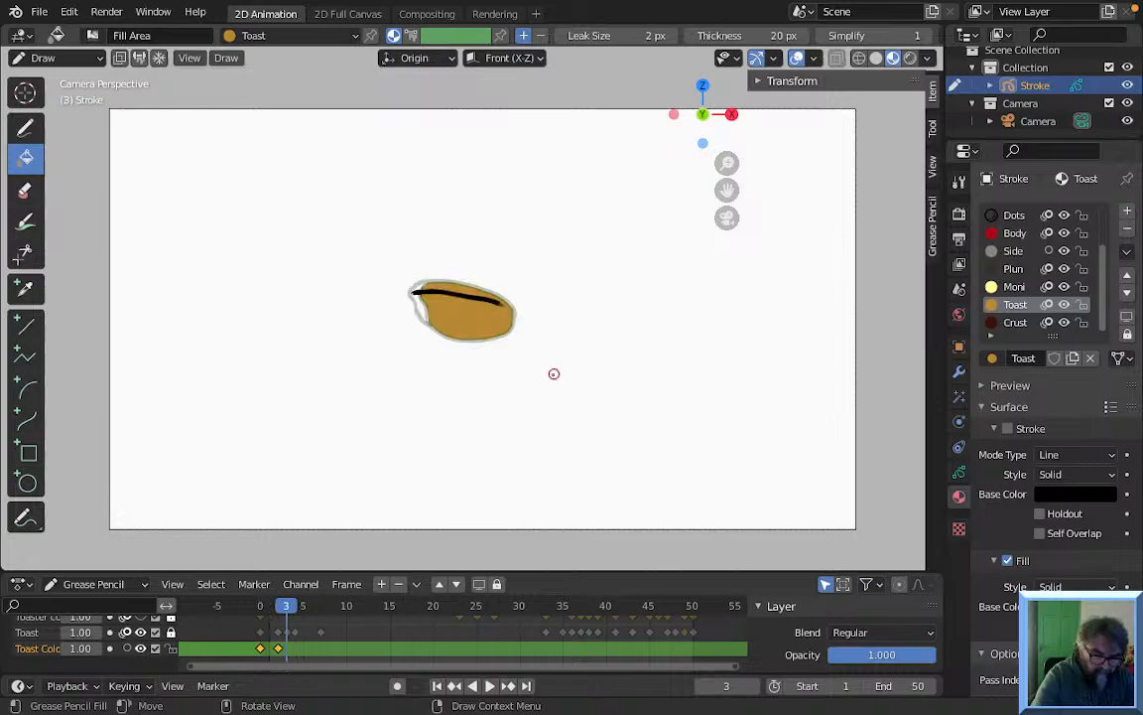
Try to fill the toast with the Toast material on frame 7, and undo that fill
{"action": "key", "text": "Right"}
{"action": "key", "text": "Right"}
{"action": "key", "text": "Right"}
{"action": "key", "text": "Right"}
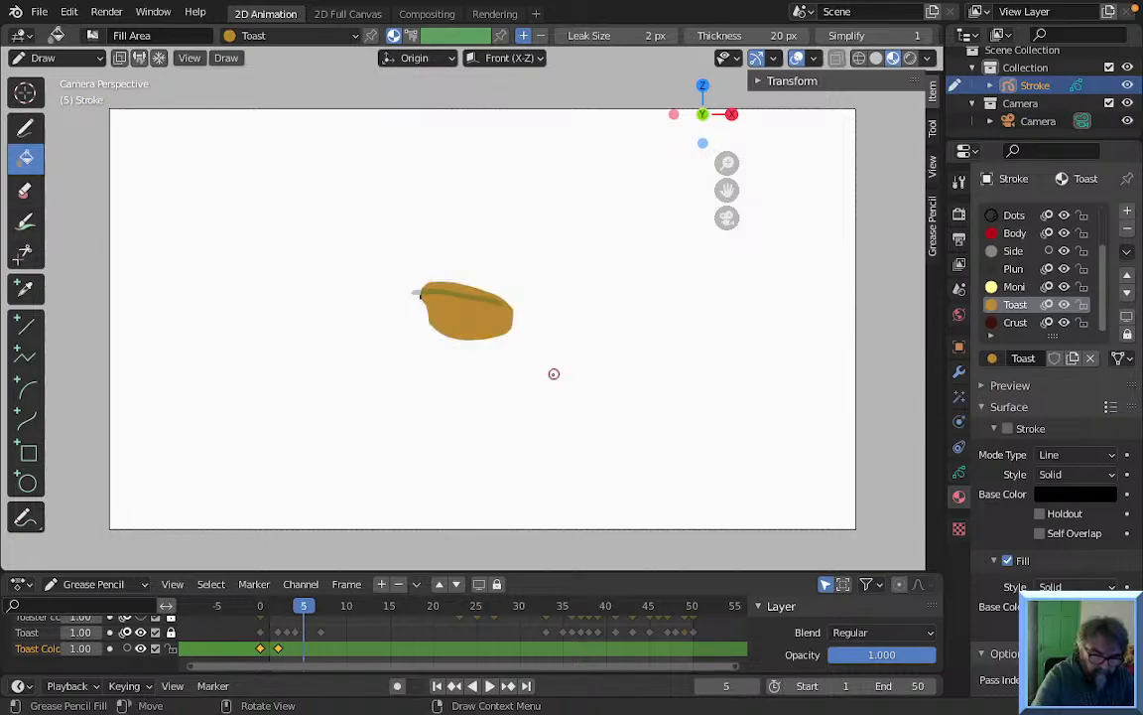
{"action": "left_click", "coordinate": [454, 308]}
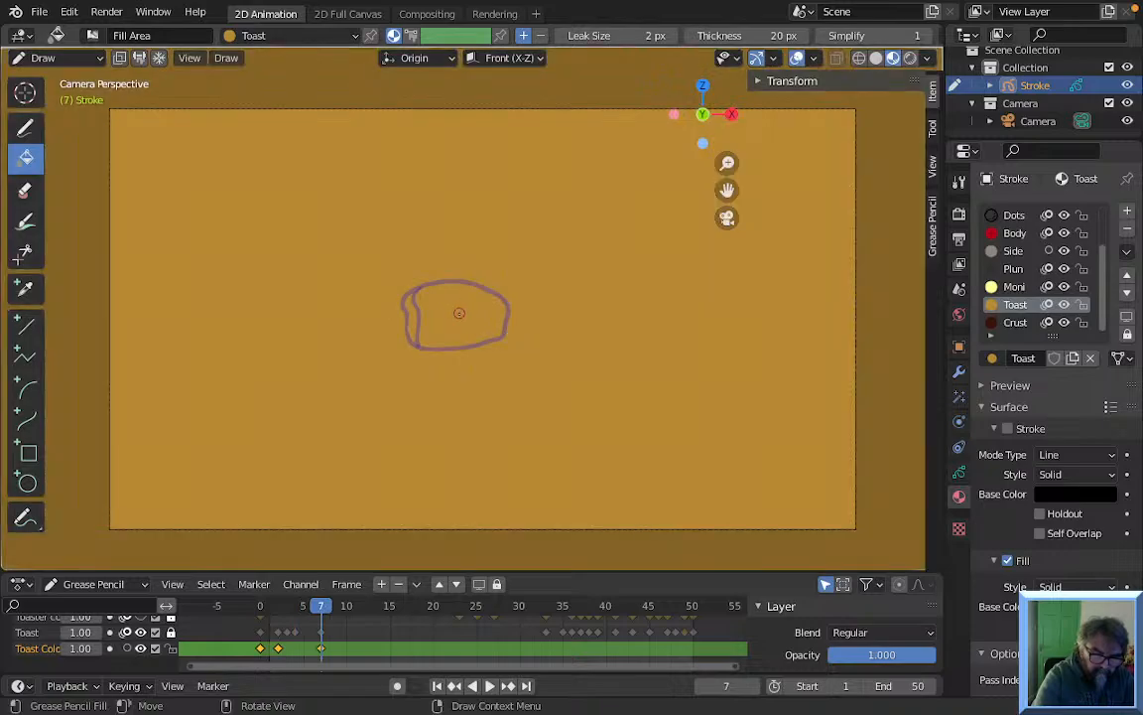
{"action": "key", "text": "ctrl+z"}
Fill the face of the toast with the Toast material on frame 33
{"action": "key", "text": "Right"}
{"action": "key", "text": "Right"}
{"action": "key", "text": "Right"}
{"action": "key", "text": "Right"}
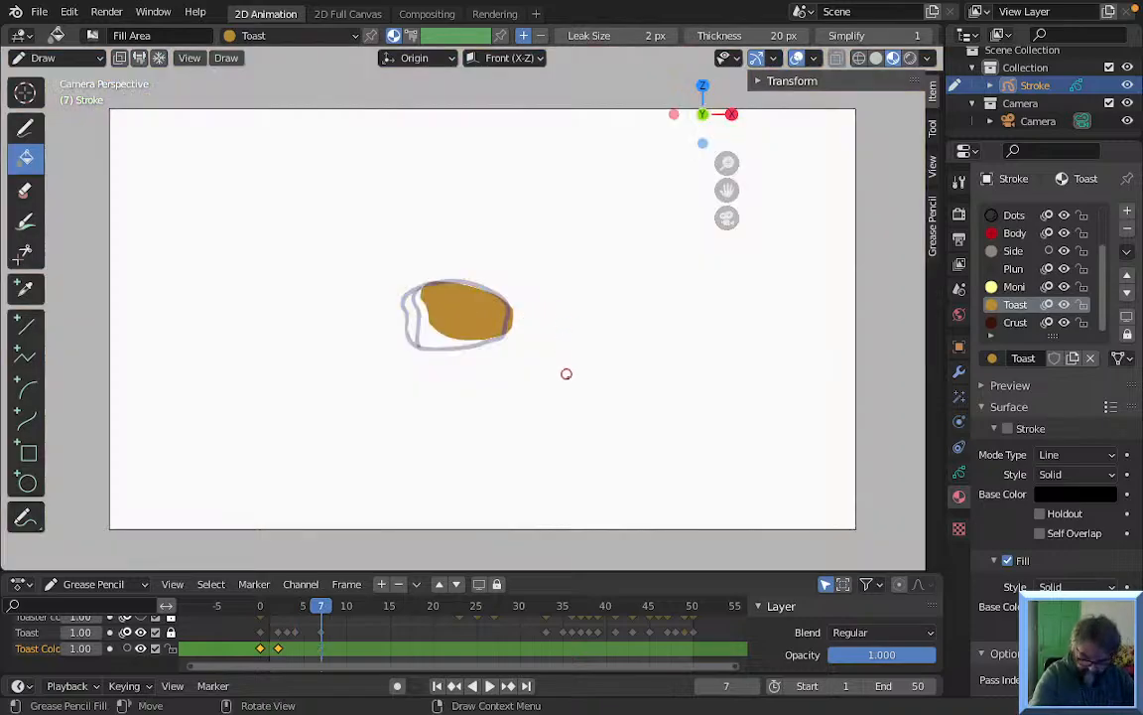
{"action": "key", "text": "Right"}
{"action": "key", "text": "Right"}
{"action": "key", "text": "Right"}
{"action": "key", "text": "Right"}
{"action": "key", "text": "Right"}
{"action": "key", "text": "Right"}
{"action": "key", "text": "Right"}
{"action": "key", "text": "Right"}
{"action": "key", "text": "Right"}
{"action": "key", "text": "Right"}
{"action": "key", "text": "Right"}
{"action": "key", "text": "Right"}
{"action": "key", "text": "Right"}
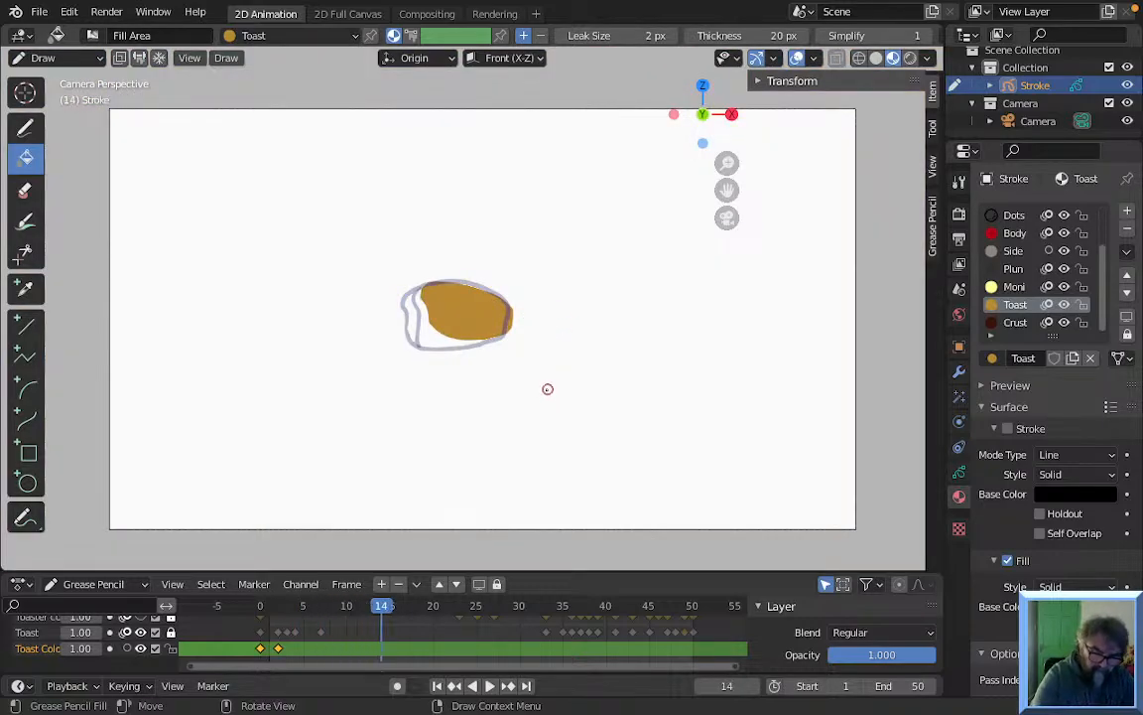
{"action": "key", "text": "Right"}
{"action": "key", "text": "Right"}
{"action": "key", "text": "Right"}
{"action": "key", "text": "Right"}
{"action": "key", "text": "Right"}
{"action": "key", "text": "Right"}
{"action": "key", "text": "Right"}
{"action": "key", "text": "Right"}
{"action": "key", "text": "Right"}
{"action": "key", "text": "Right"}
{"action": "key", "text": "Right"}
{"action": "key", "text": "Right"}
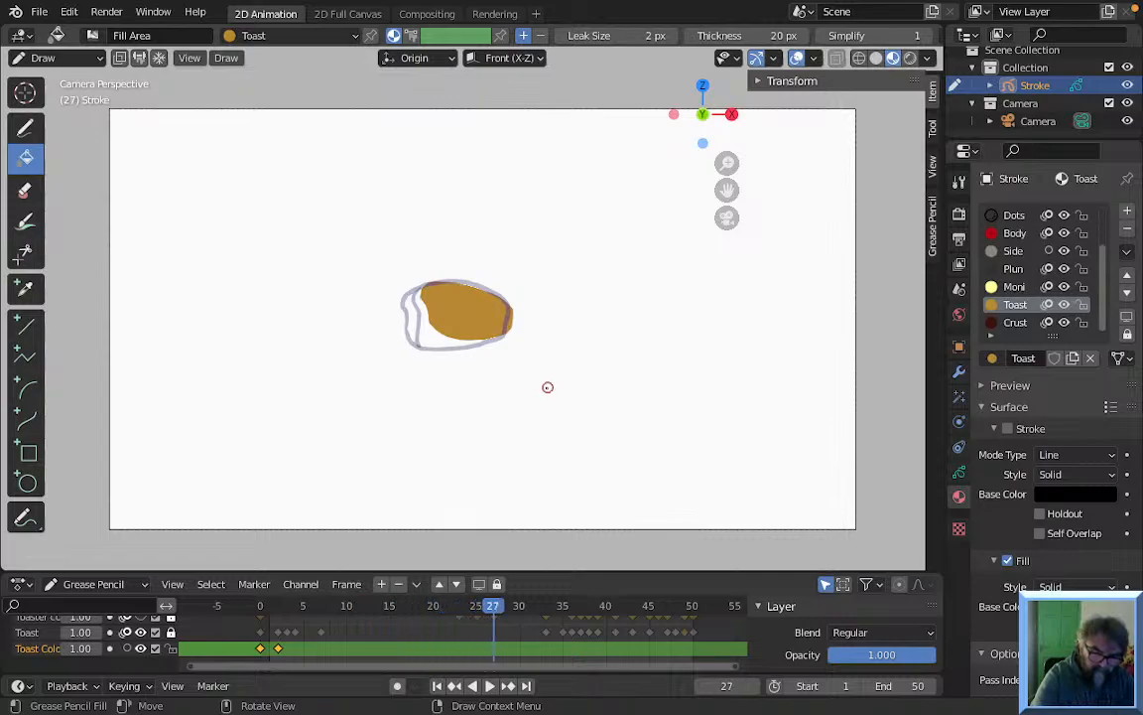
{"action": "key", "text": "Left"}
{"action": "key", "text": "Left"}
{"action": "key", "text": "Left"}
{"action": "key", "text": "Left"}
{"action": "key", "text": "Left"}
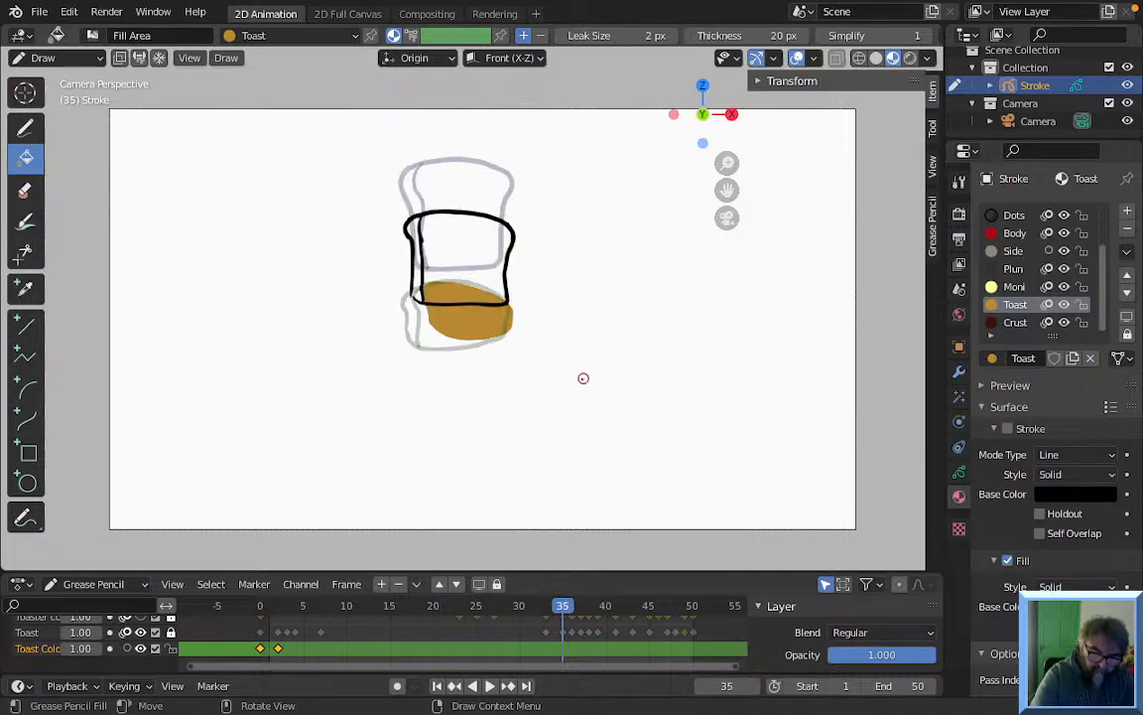
{"action": "key", "text": "Right"}
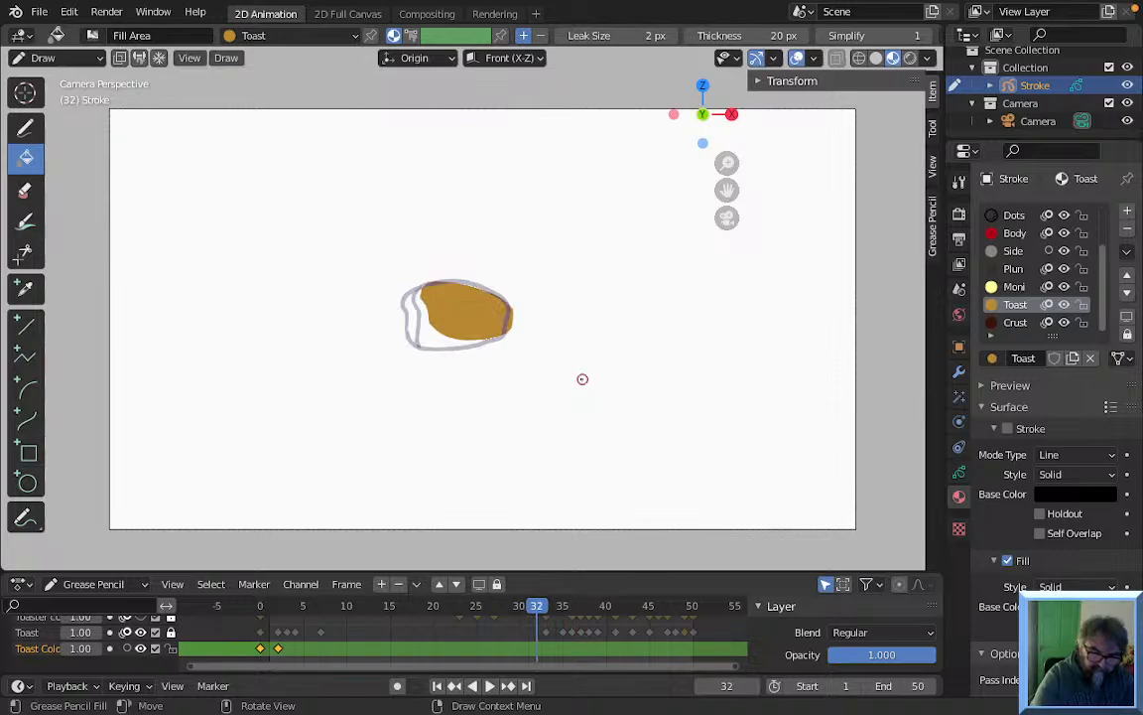
{"action": "key", "text": "Right"}
{"action": "left_click", "coordinate": [469, 319]}
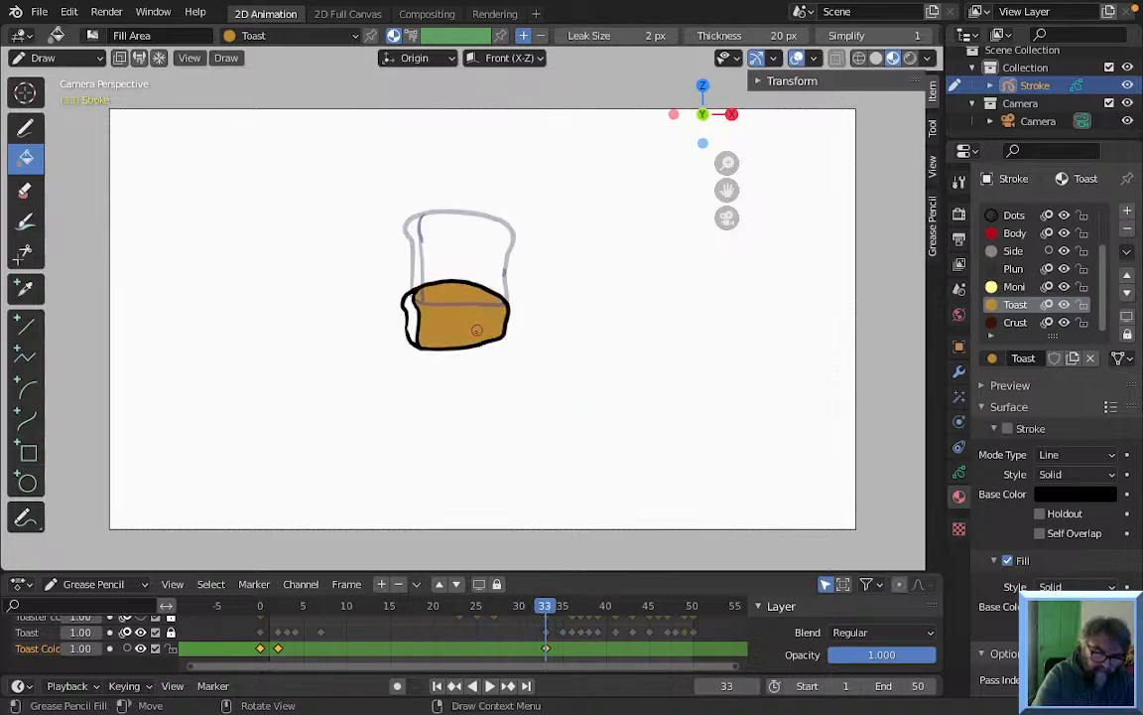
Fill the face of the rising toast with the Toast material on frames 35, 36, 37 and 38
{"action": "key", "text": "Right"}
{"action": "key", "text": "Right"}
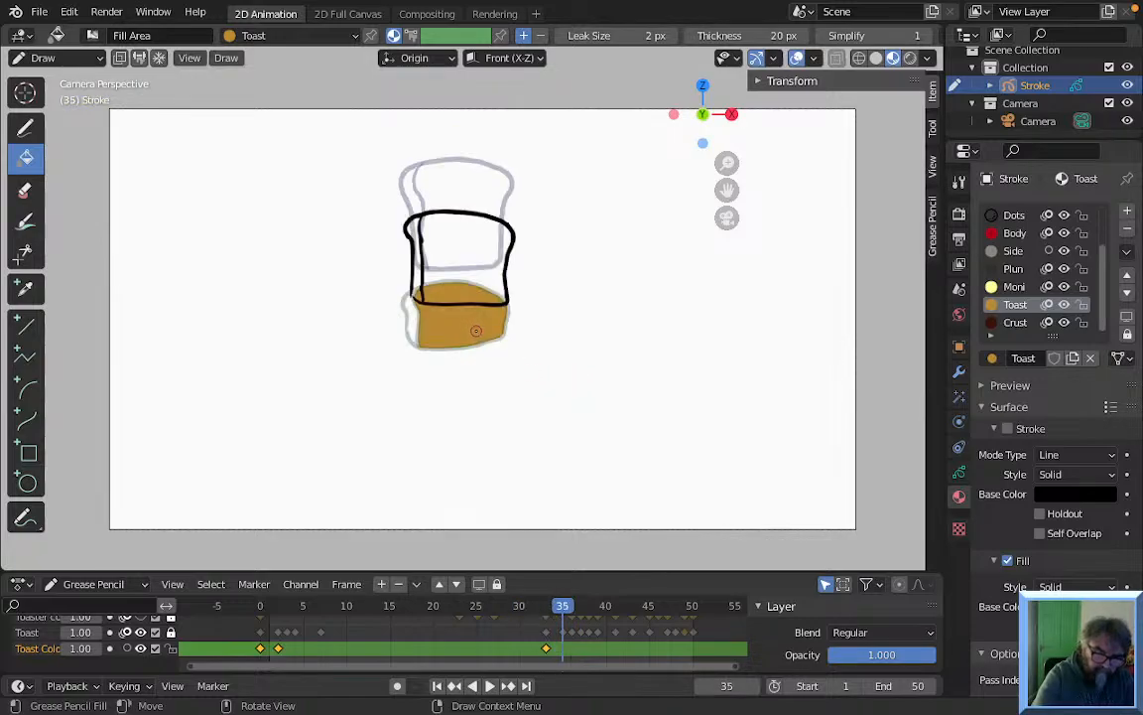
{"action": "left_click", "coordinate": [473, 277]}
{"action": "key", "text": "Right"}
{"action": "left_click", "coordinate": [462, 224]}
{"action": "key", "text": "Right"}
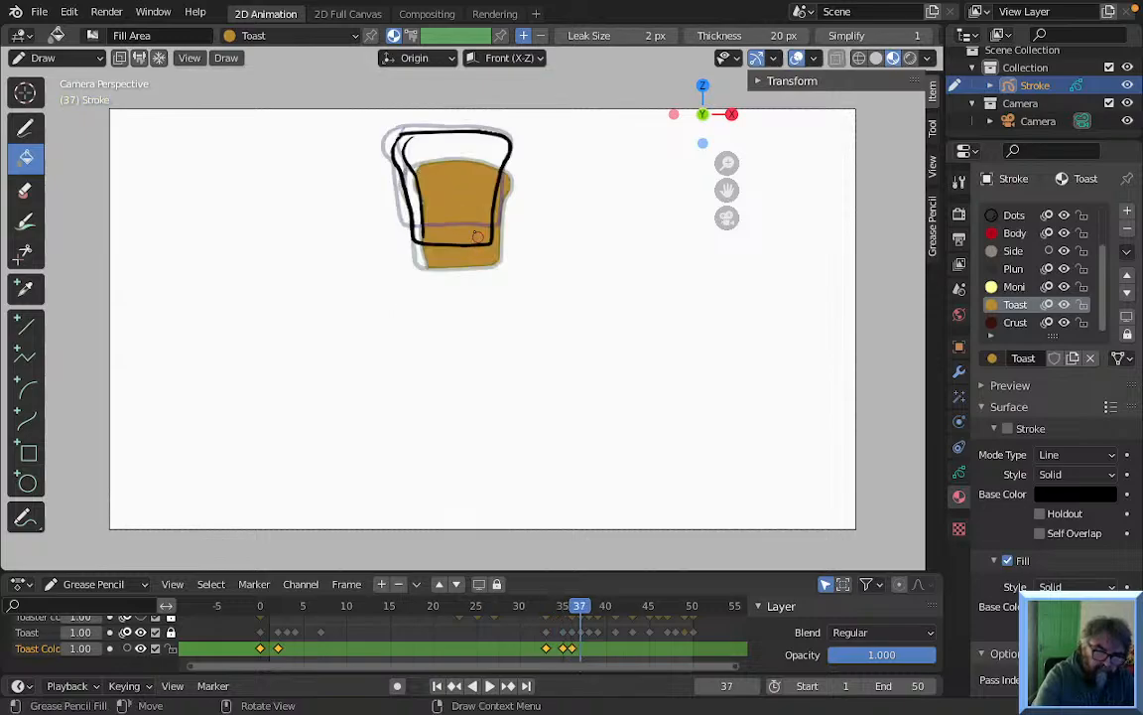
{"action": "left_click", "coordinate": [459, 200]}
{"action": "key", "text": "Right"}
{"action": "left_click", "coordinate": [470, 205]}
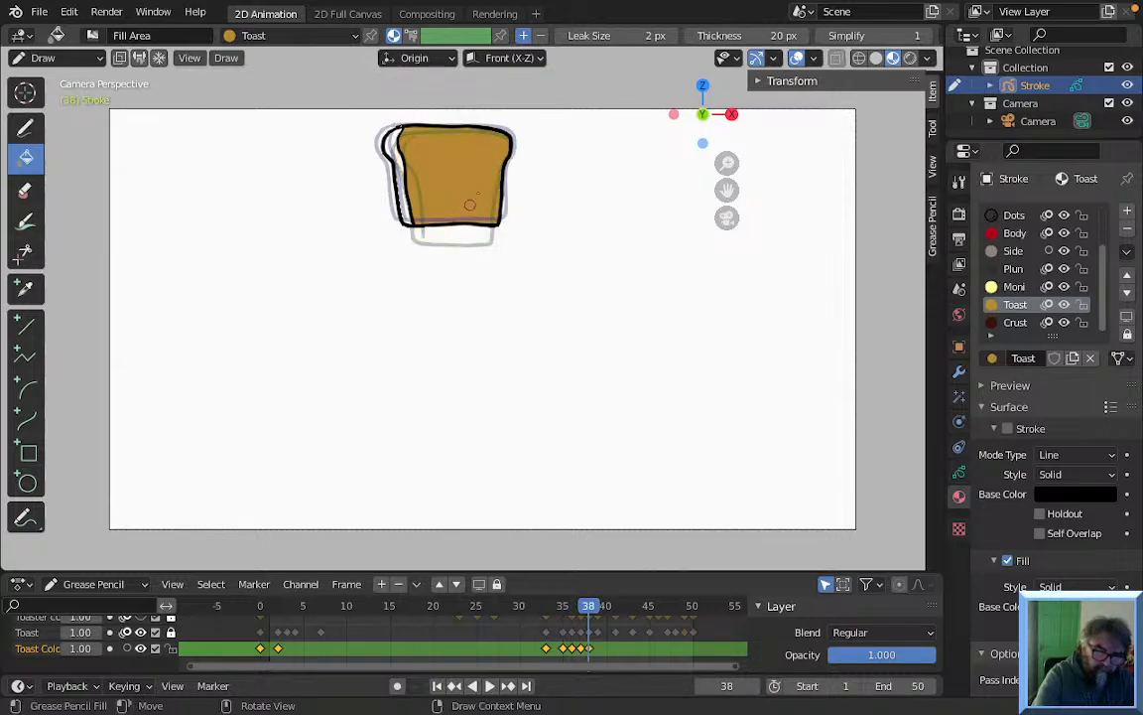
Fill the face of the toast with the Toast material on frames 39, 41, 43 and 45
{"action": "key", "text": "Right"}
{"action": "left_click", "coordinate": [474, 196]}
{"action": "key", "text": "Right"}
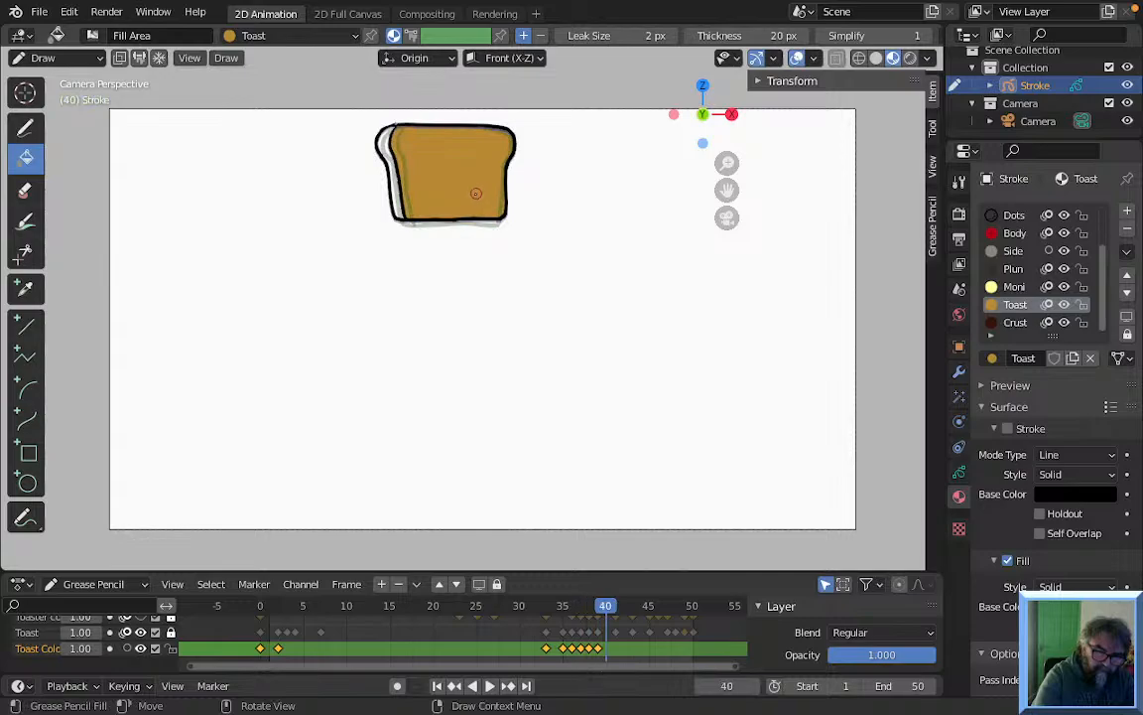
{"action": "key", "text": "Right"}
{"action": "left_click", "coordinate": [476, 195]}
{"action": "key", "text": "Right"}
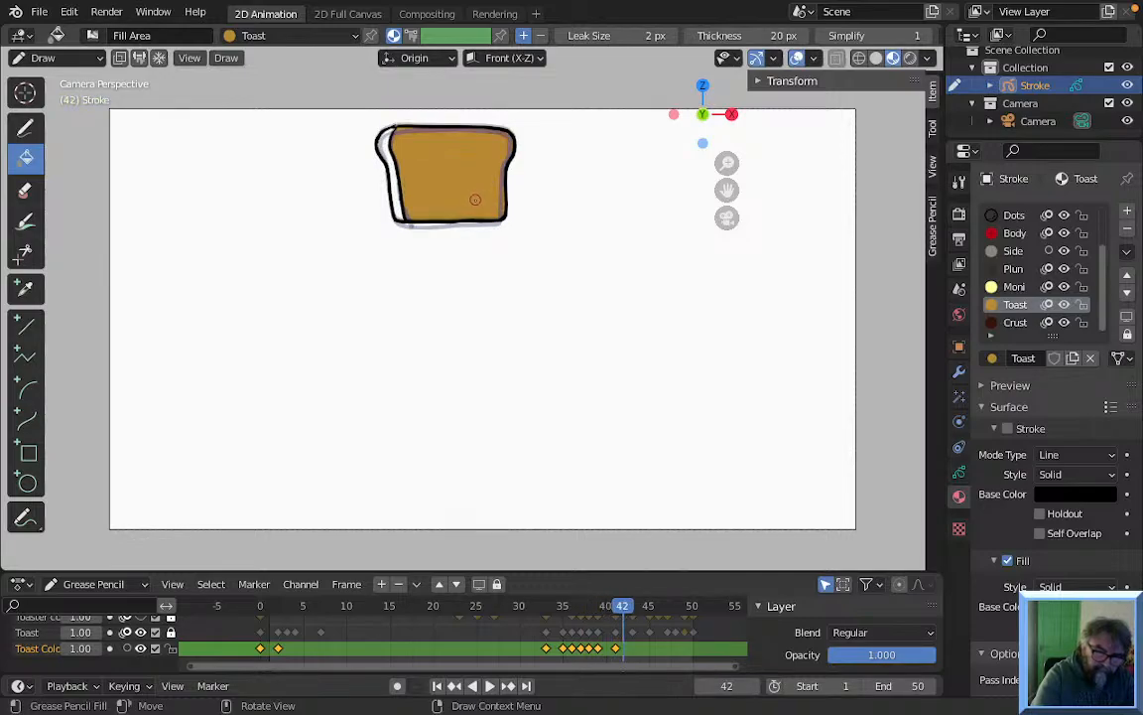
{"action": "key", "text": "Right"}
{"action": "left_click", "coordinate": [476, 200]}
{"action": "key", "text": "Right"}
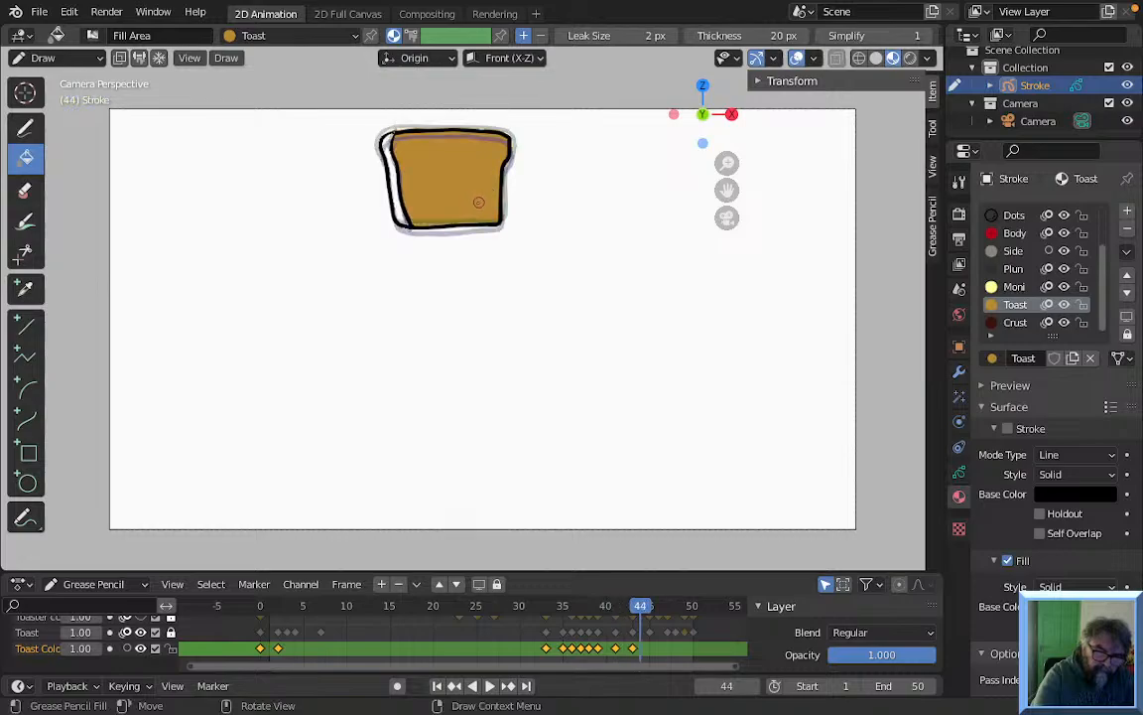
{"action": "key", "text": "Right"}
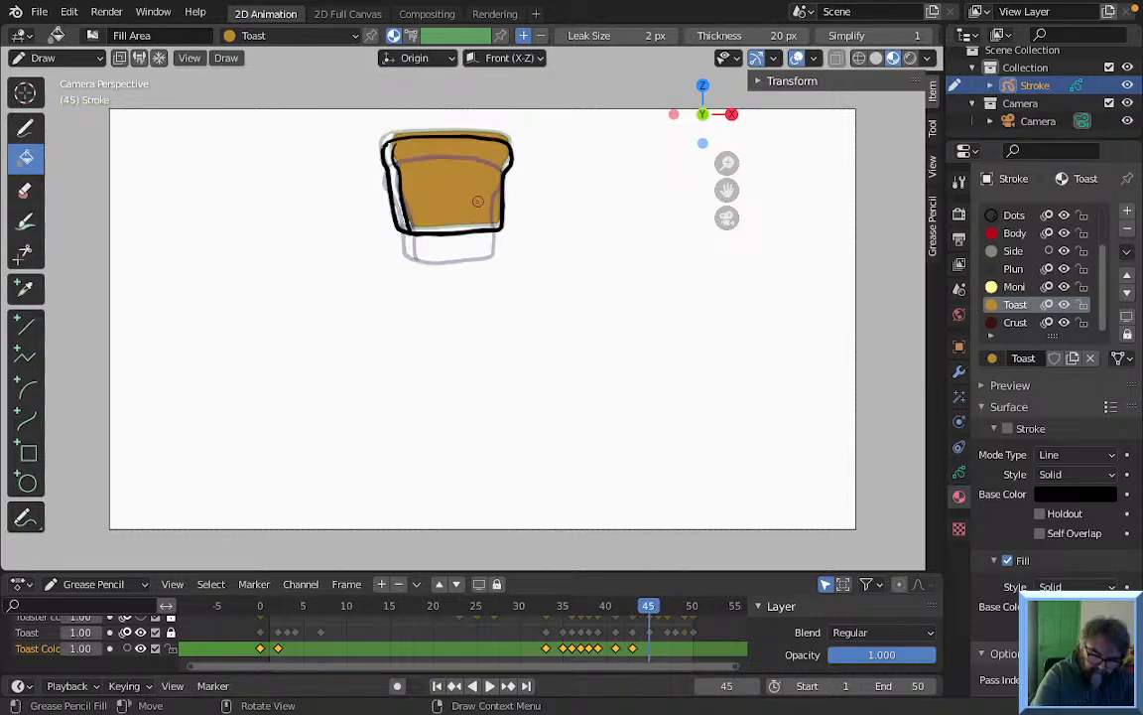
Fill the face of the falling toast with the Toast material on frames 47, 48, 49 and 50
{"action": "key", "text": "Right"}
{"action": "key", "text": "Right"}
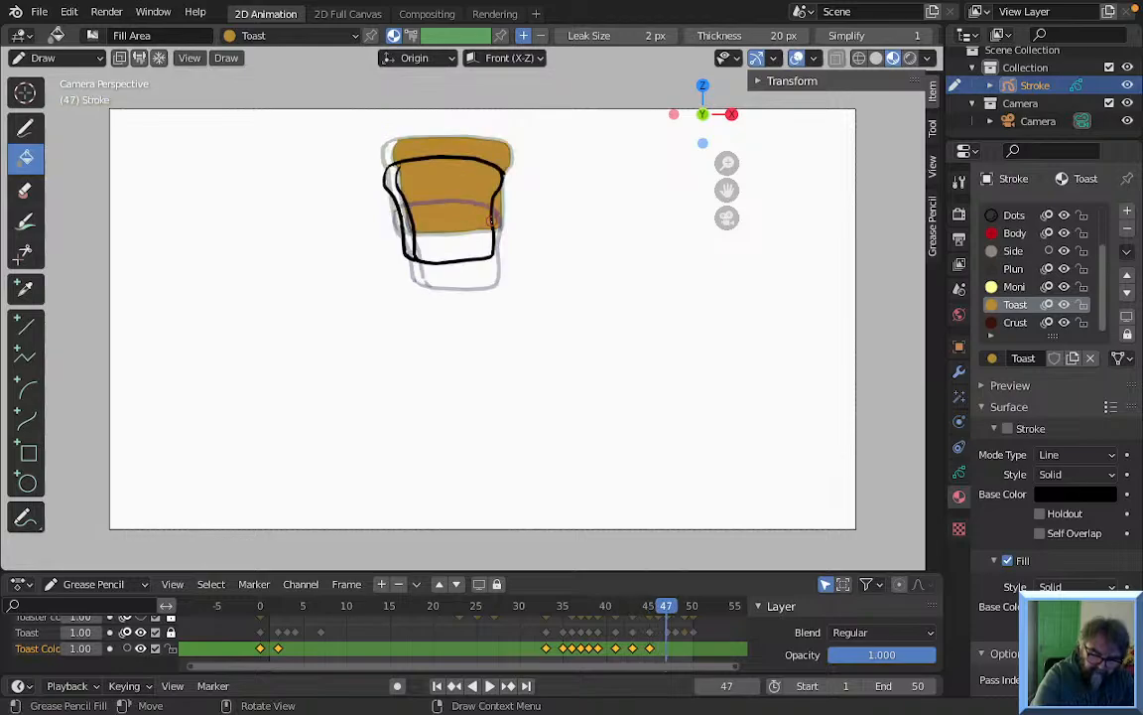
{"action": "left_click", "coordinate": [476, 224]}
{"action": "key", "text": "Right"}
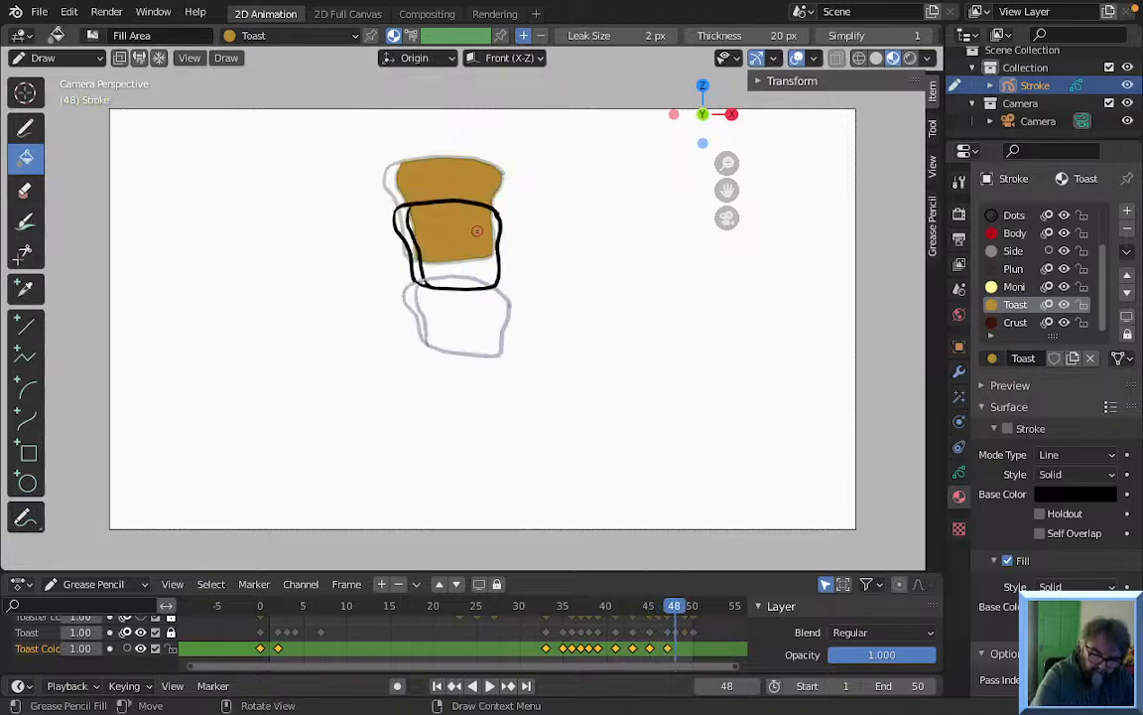
{"action": "left_click", "coordinate": [477, 230]}
{"action": "key", "text": "Right"}
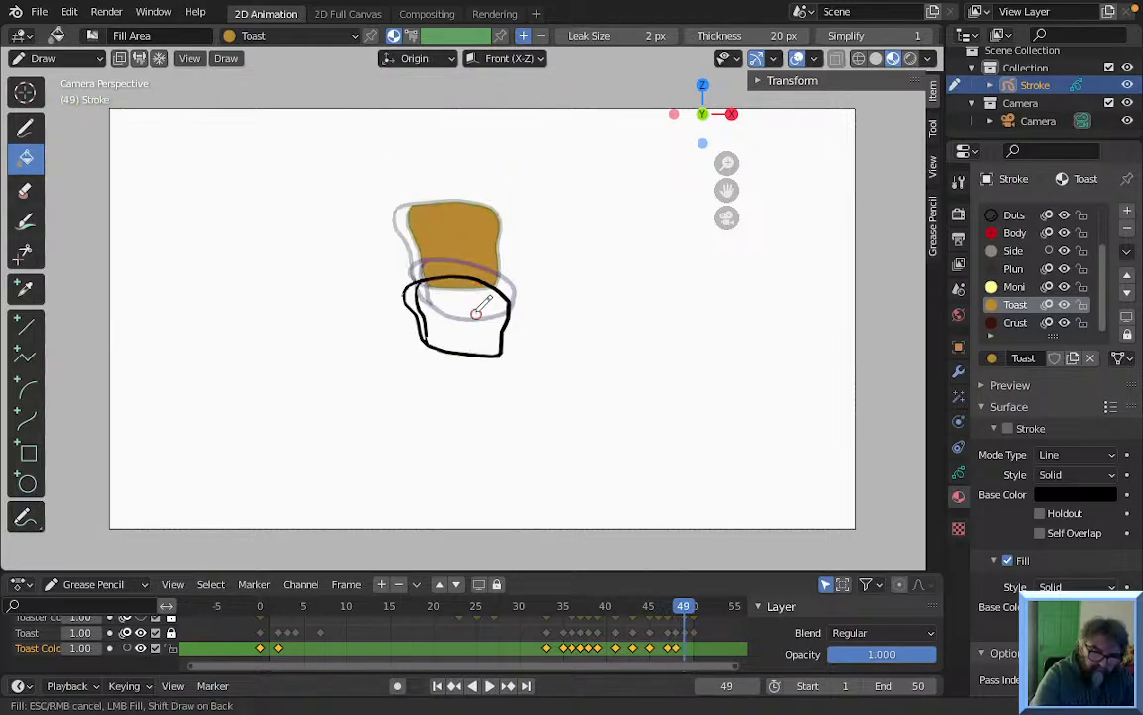
{"action": "left_click", "coordinate": [477, 312]}
{"action": "key", "text": "Right"}
{"action": "left_click", "coordinate": [485, 301]}
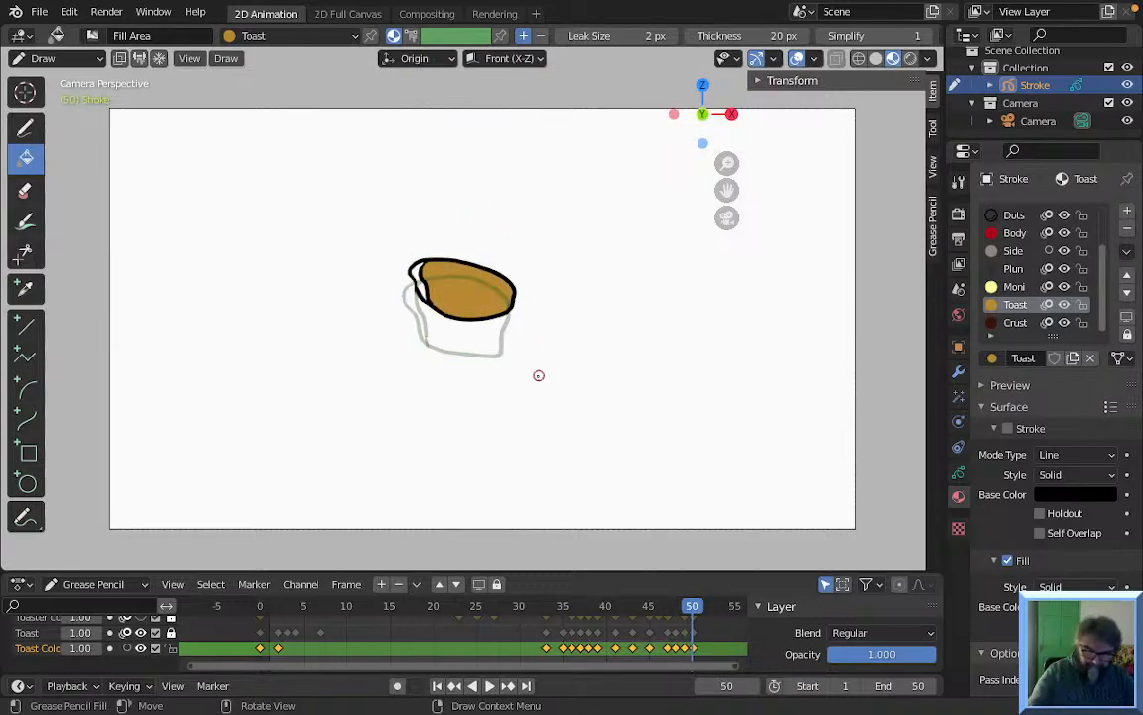
Fill the crust of the toast with the Crust material on frames 0 and 2
{"action": "left_click", "coordinate": [261, 609]}
{"action": "left_click", "coordinate": [1014, 322]}
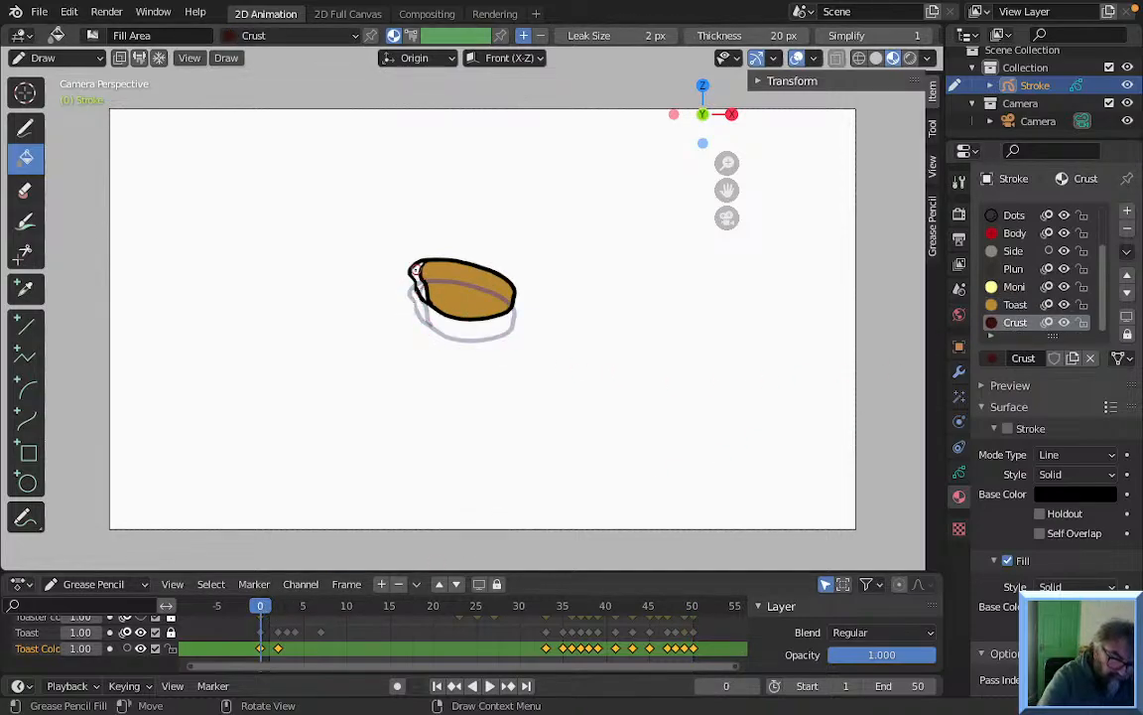
{"action": "left_click", "coordinate": [416, 272]}
{"action": "key", "text": "Right"}
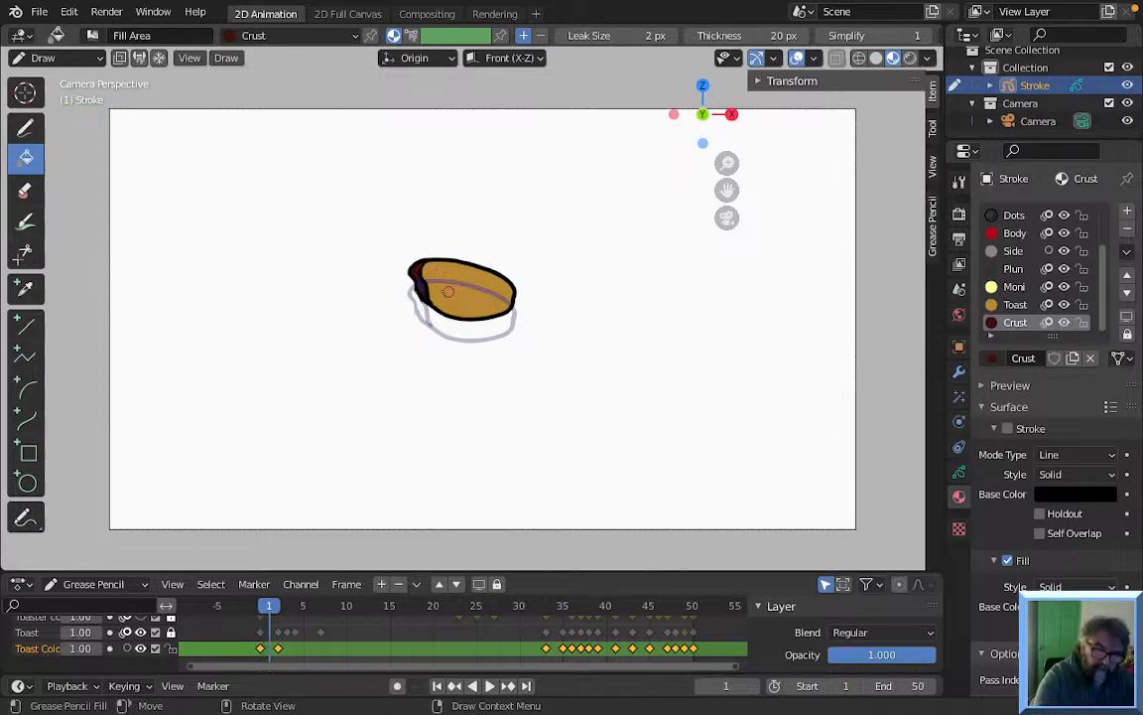
{"action": "key", "text": "Right"}
{"action": "key", "text": "Right"}
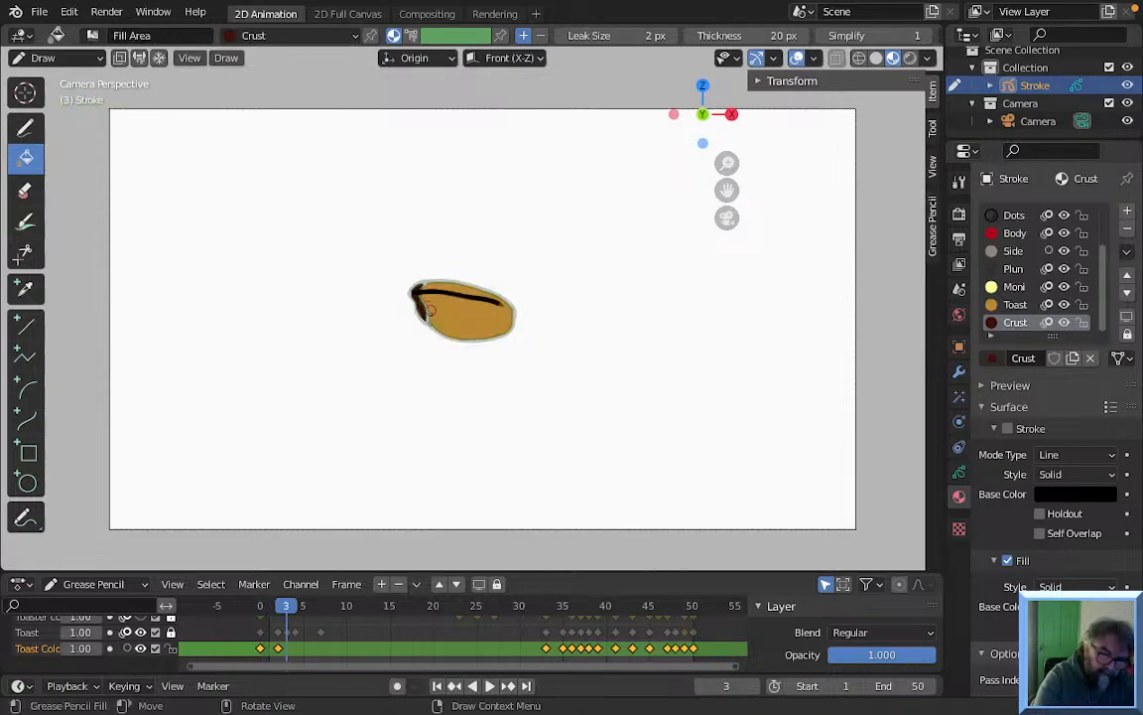
Fill the crust of the rising toast with the Crust material on frames 33, 35 and 36
{"action": "key", "text": "Right"}
{"action": "key", "text": "Right"}
{"action": "key", "text": "Right"}
{"action": "key", "text": "Right"}
{"action": "key", "text": "Right"}
{"action": "key", "text": "Right"}
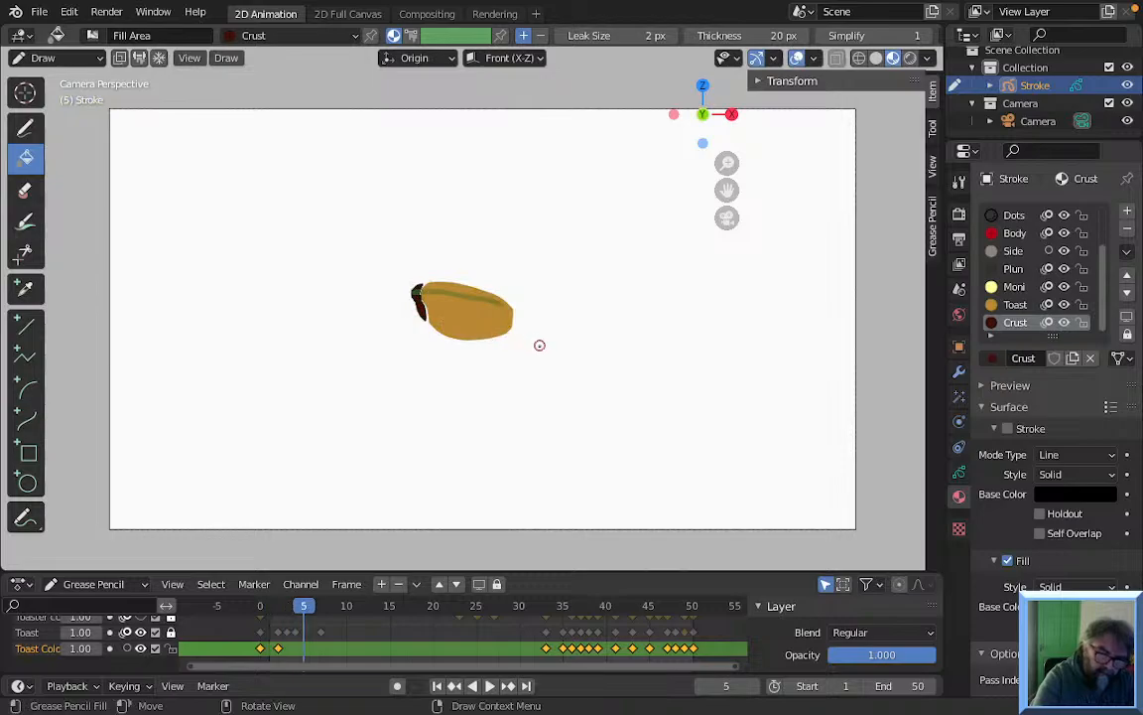
{"action": "key", "text": "Right"}
{"action": "key", "text": "Right"}
{"action": "key", "text": "Right"}
{"action": "key", "text": "Right"}
{"action": "key", "text": "Right"}
{"action": "key", "text": "Right"}
{"action": "key", "text": "Right"}
{"action": "key", "text": "Right"}
{"action": "key", "text": "Right"}
{"action": "key", "text": "Right"}
{"action": "key", "text": "Right"}
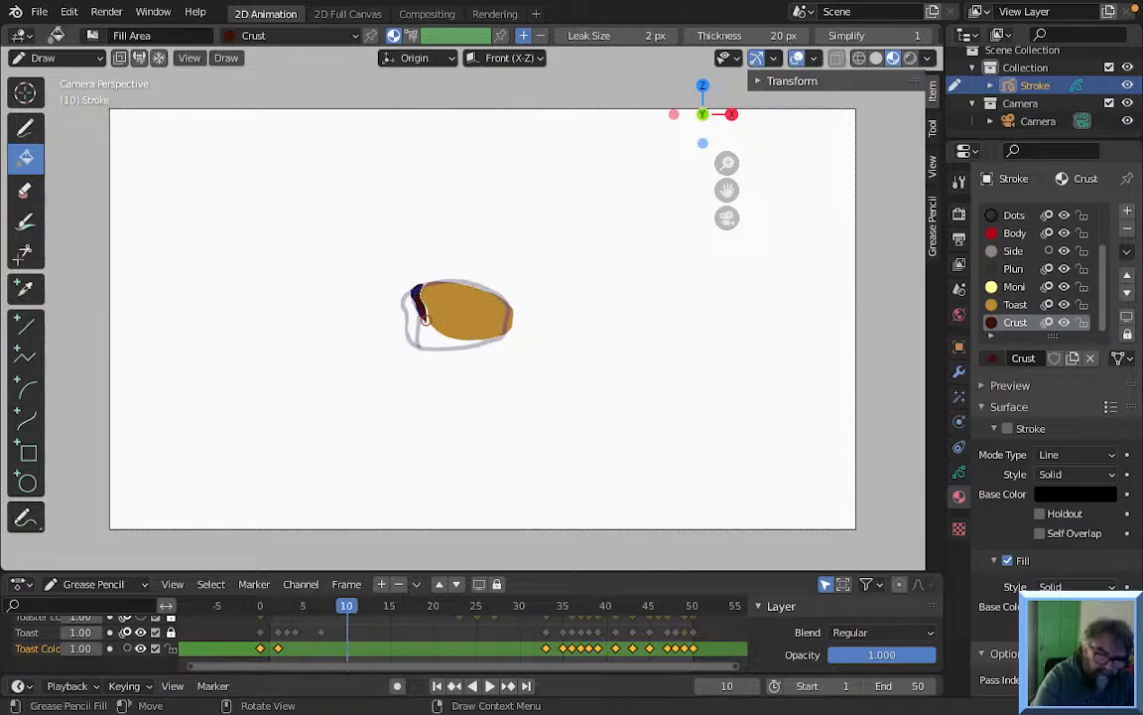
{"action": "key", "text": "Right"}
{"action": "key", "text": "Right"}
{"action": "key", "text": "Right"}
{"action": "key", "text": "Right"}
{"action": "key", "text": "Right"}
{"action": "key", "text": "Right"}
{"action": "key", "text": "Right"}
{"action": "key", "text": "Right"}
{"action": "key", "text": "Right"}
{"action": "key", "text": "Right"}
{"action": "key", "text": "Right"}
{"action": "key", "text": "Right"}
{"action": "key", "text": "Right"}
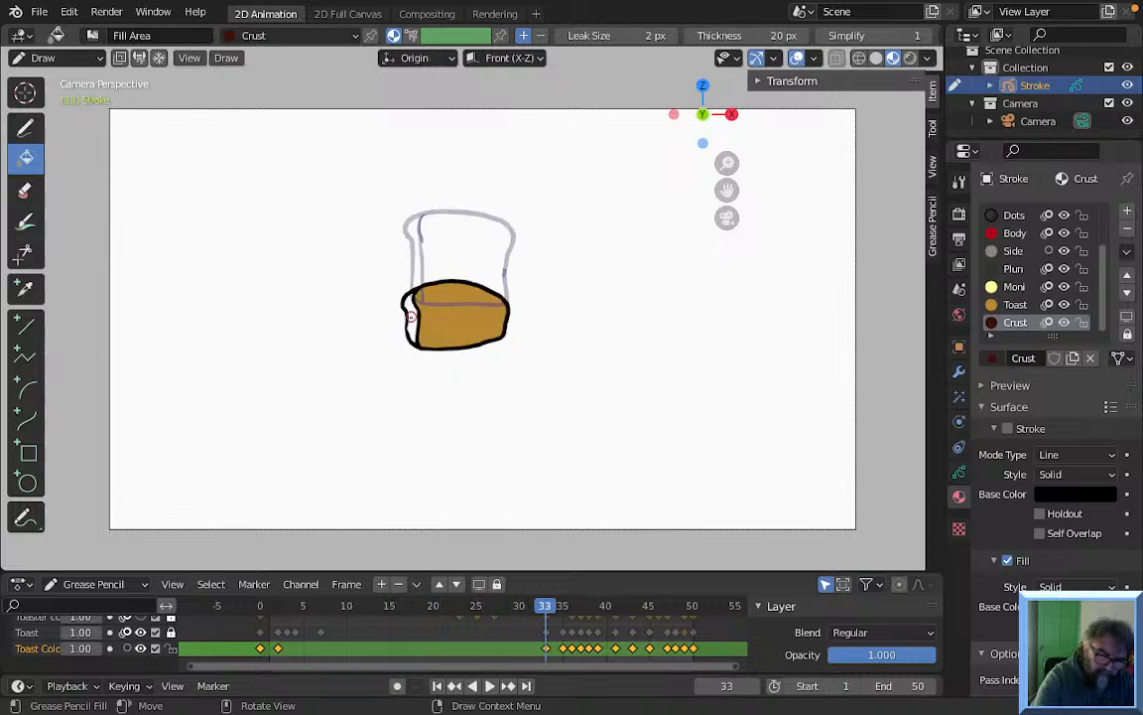
{"action": "key", "text": "Right"}
{"action": "key", "text": "Right"}
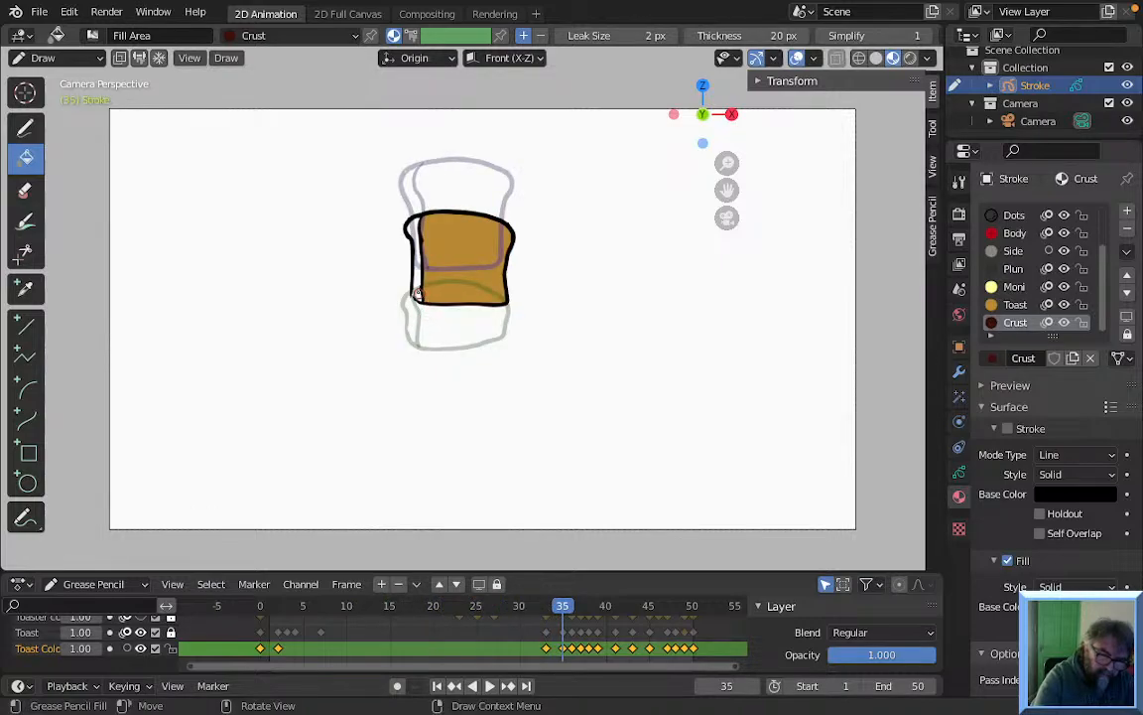
{"action": "key", "text": "Right"}
{"action": "left_click", "coordinate": [409, 191]}
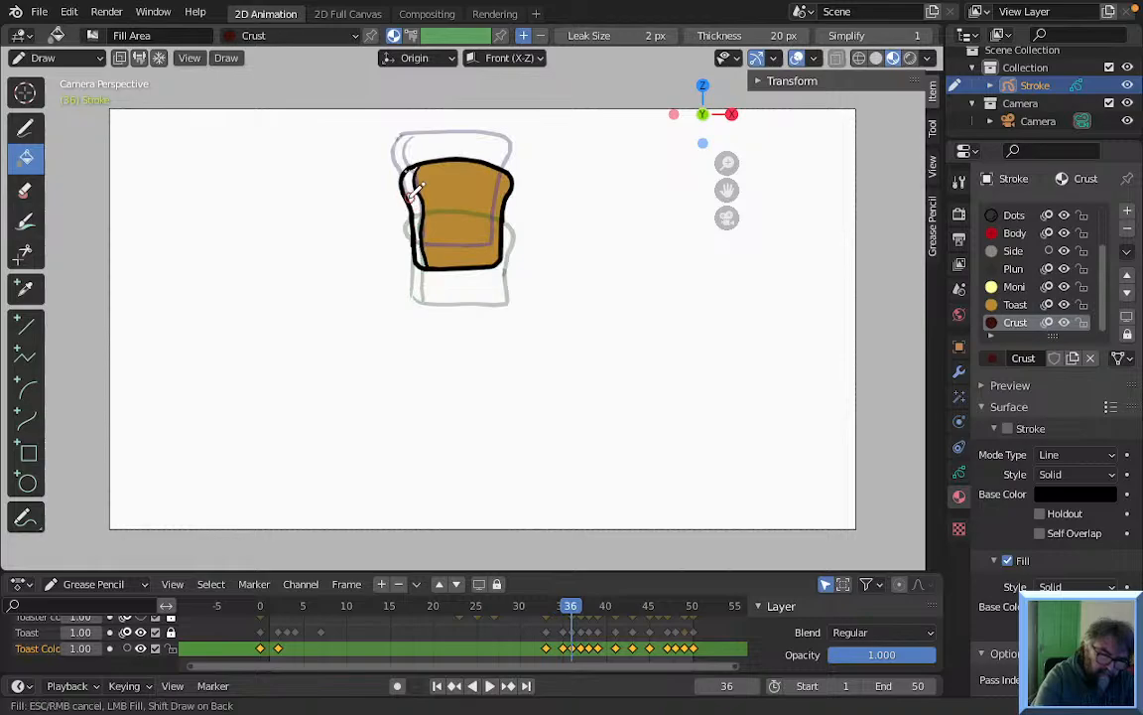
Try to fill the crust of the toast with the Crust material on frame 37
{"action": "key", "text": "Right"}
{"action": "left_click", "coordinate": [414, 195]}
{"action": "key", "text": "ctrl+z"}
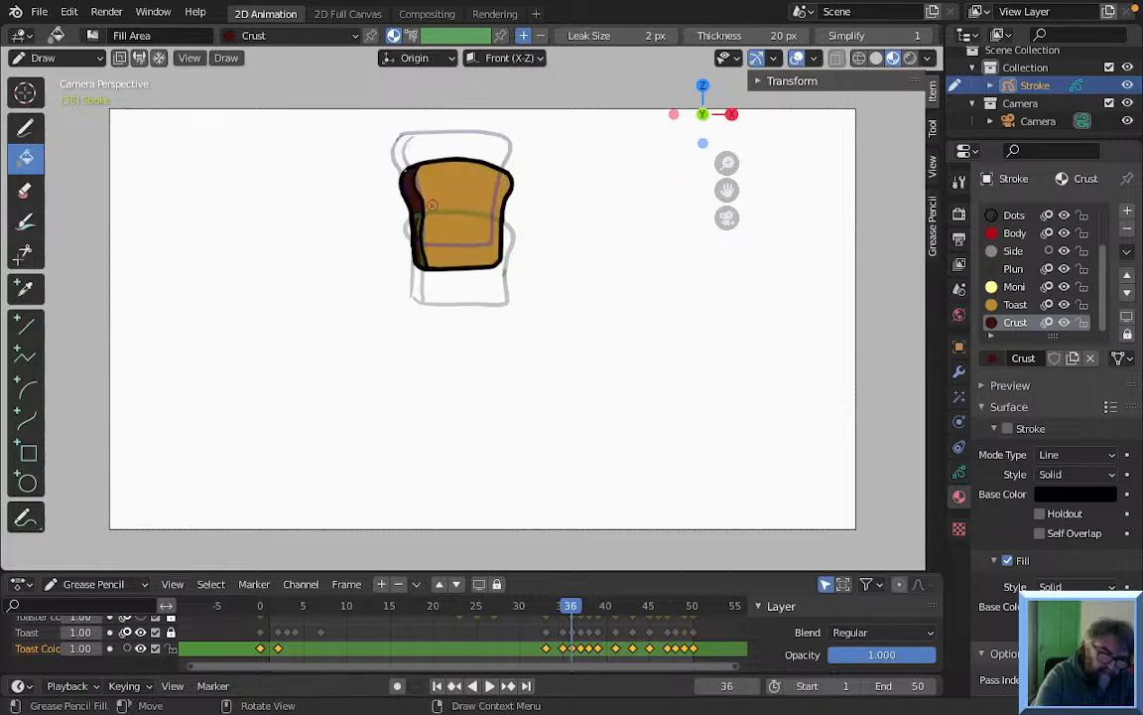
{"action": "key", "text": "Right"}
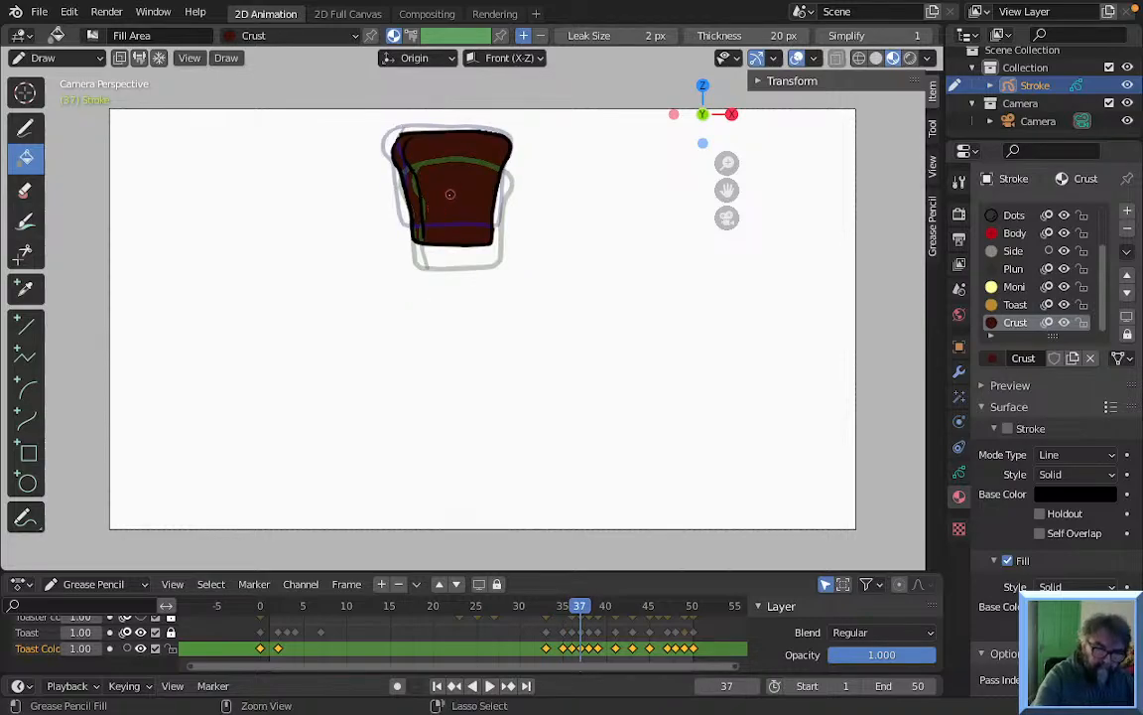
{"action": "key", "text": "ctrl+z"}
Fill only the narrow crust strip of the toast with the Crust material on frame 37
{"action": "left_click", "coordinate": [25, 133]}
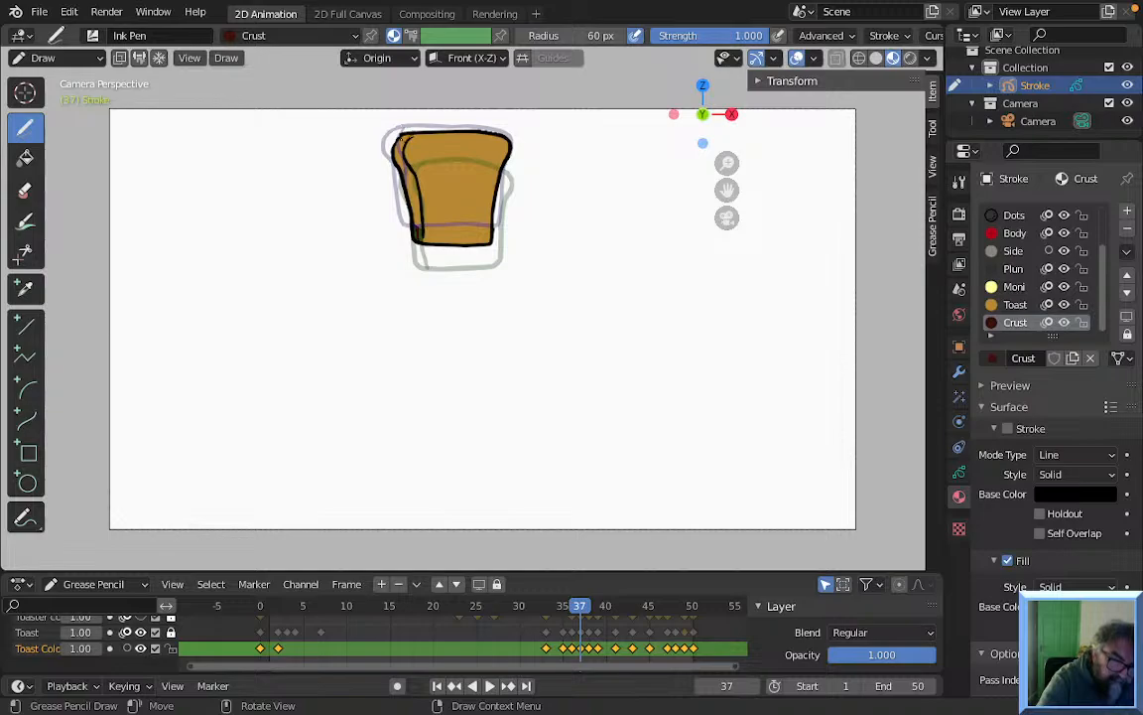
{"action": "left_click", "coordinate": [25, 157]}
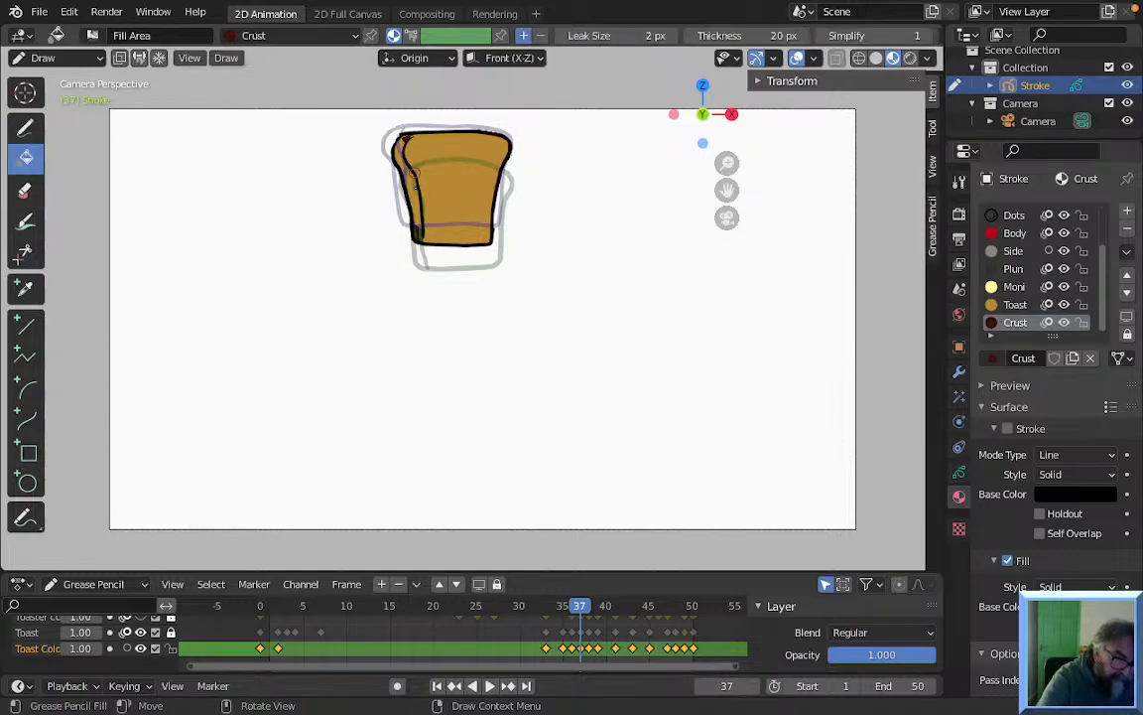
{"action": "left_click", "coordinate": [417, 196]}
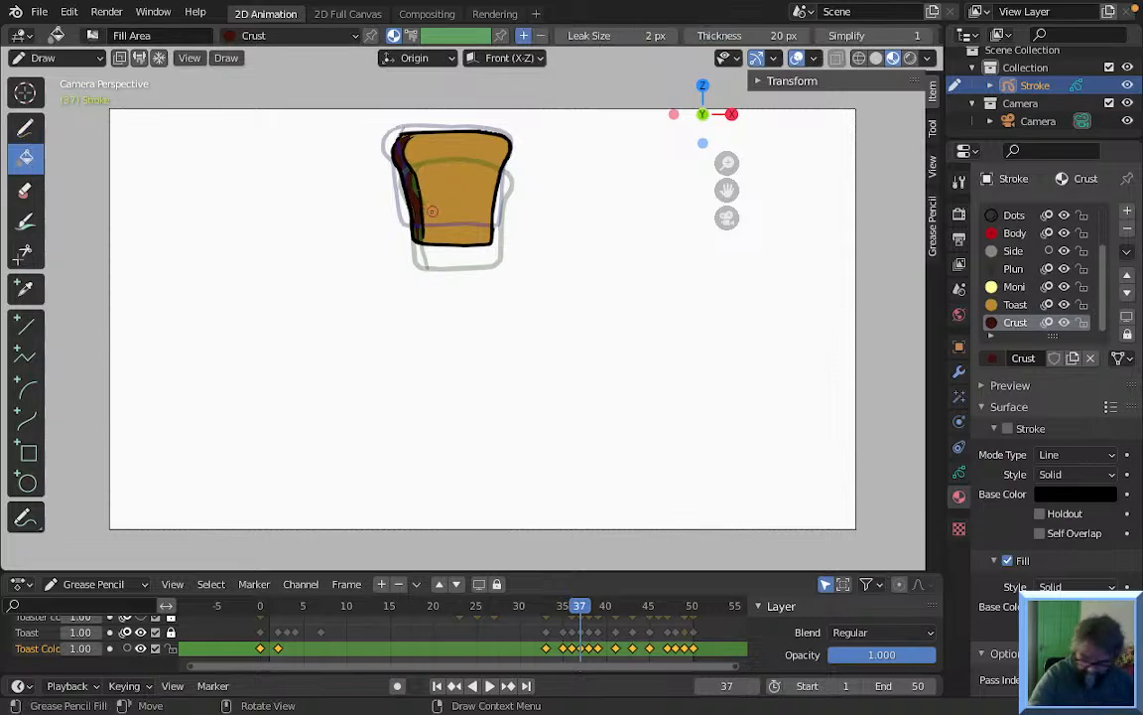
Fill the crust of the airborne toast with the Crust material on frames 38, 39, 41, 43 and 45
{"action": "key", "text": "Right"}
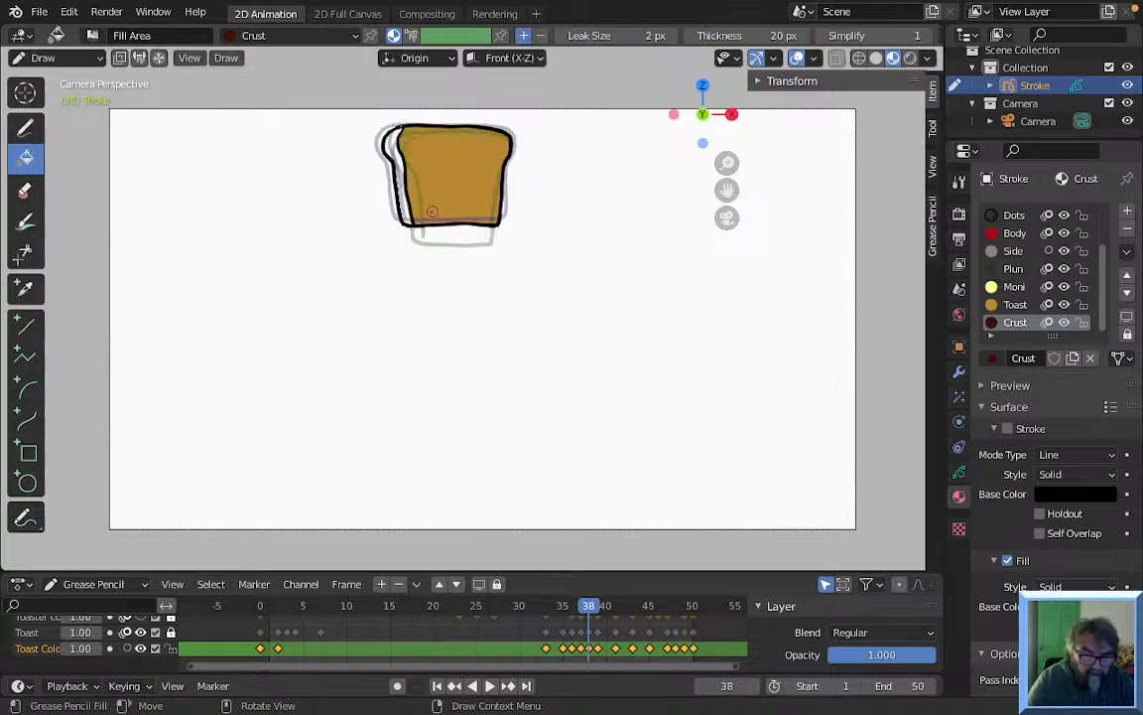
{"action": "key", "text": "Left"}
{"action": "key", "text": "Right"}
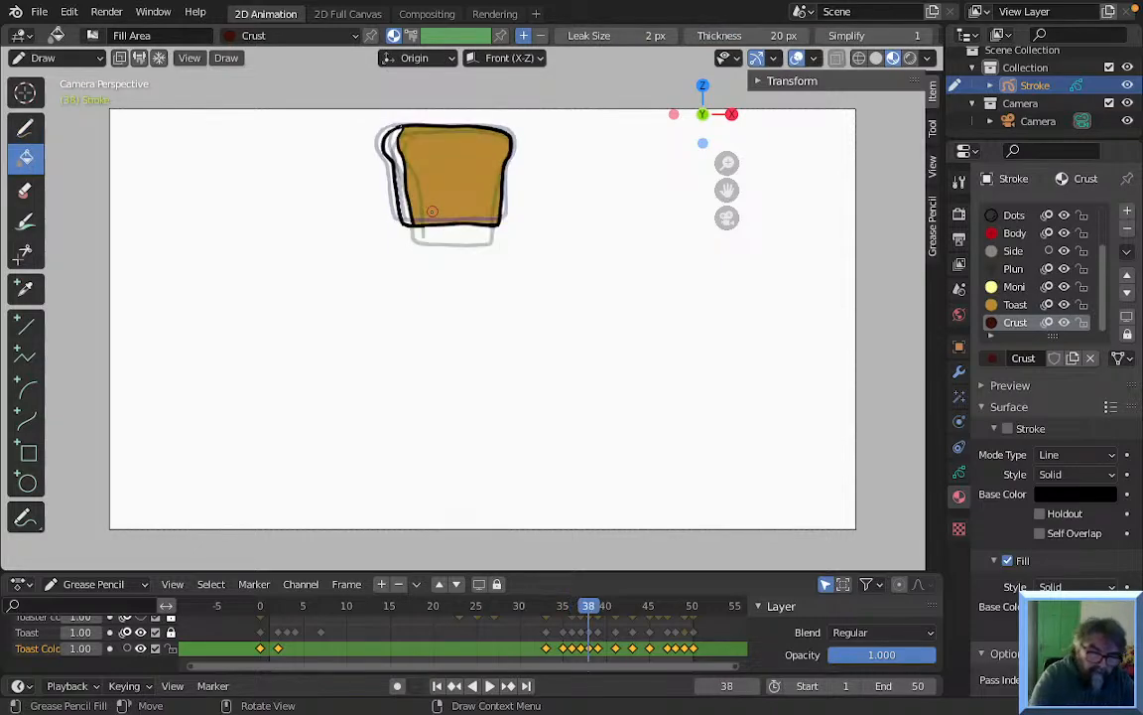
{"action": "key", "text": "Right"}
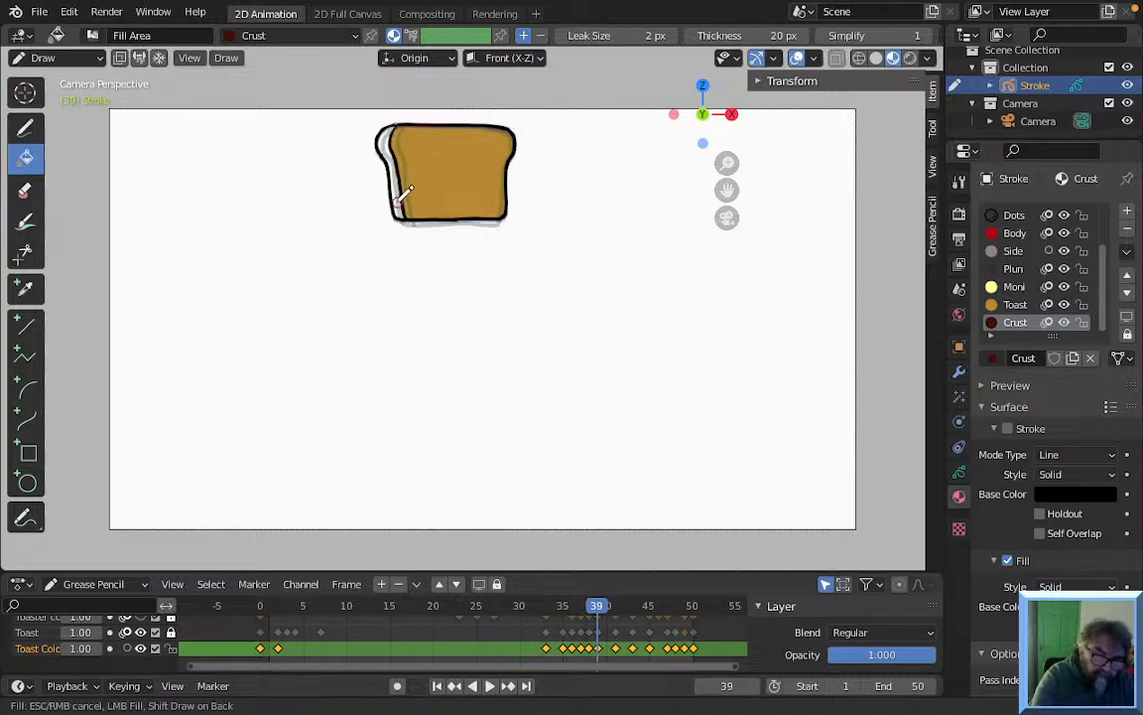
{"action": "left_click", "coordinate": [404, 216]}
{"action": "key", "text": "Right"}
{"action": "key", "text": "Right"}
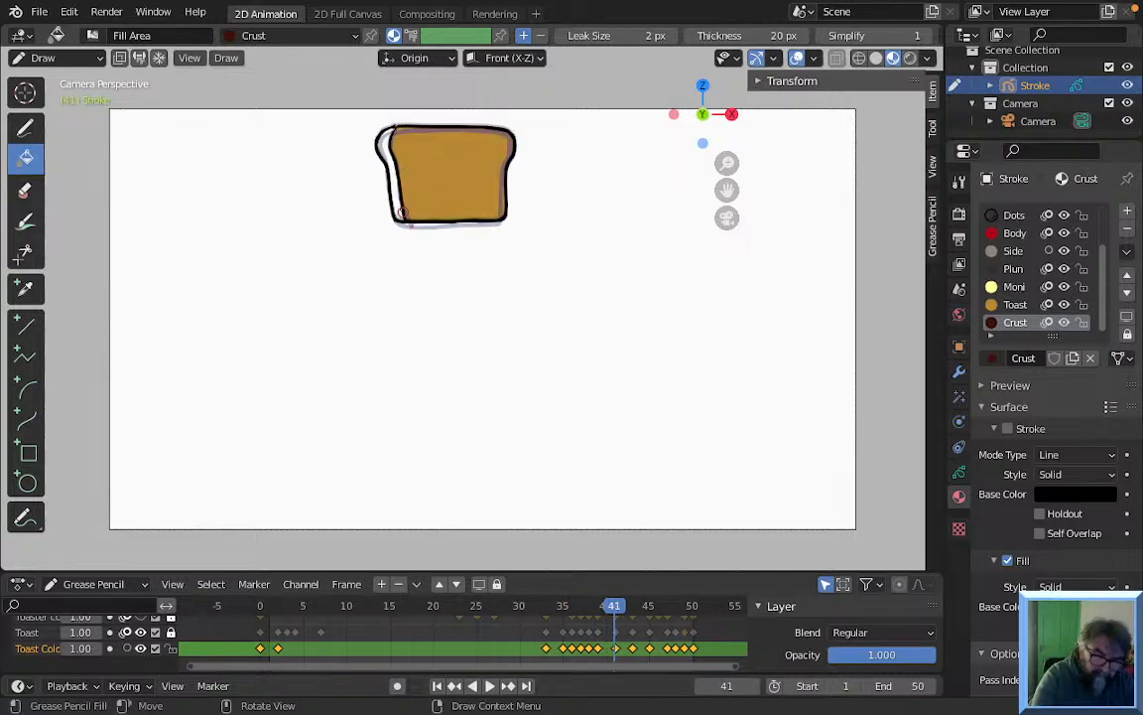
{"action": "key", "text": "Right"}
{"action": "key", "text": "Right"}
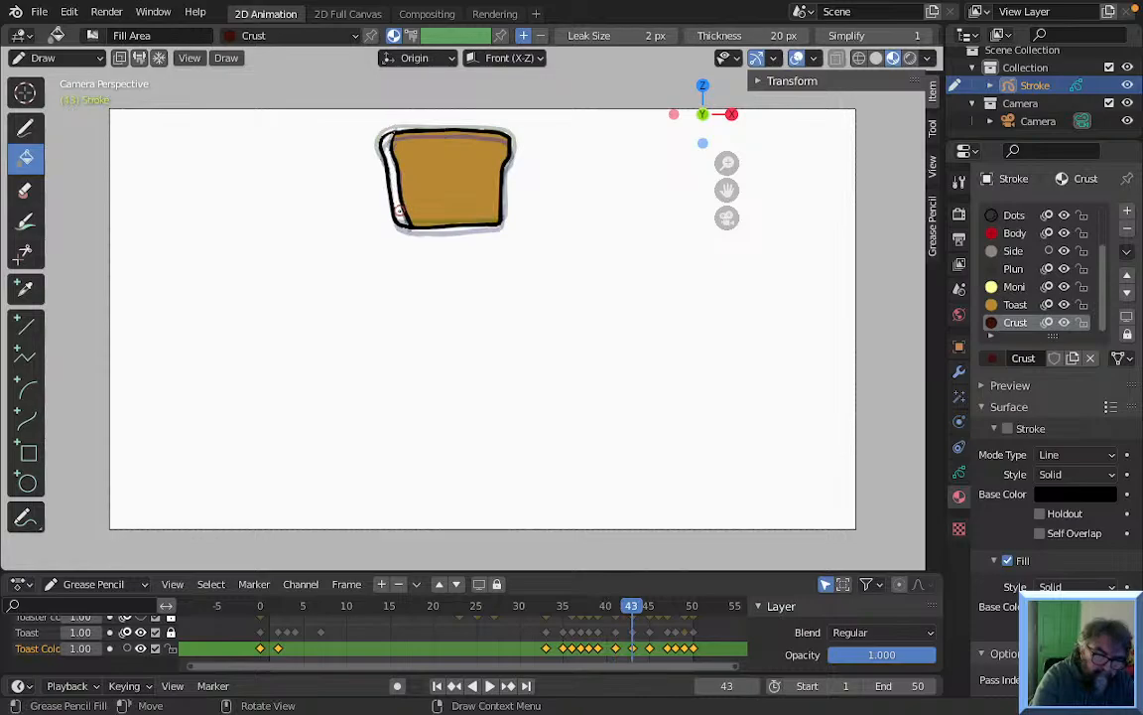
{"action": "key", "text": "Right"}
{"action": "key", "text": "Right"}
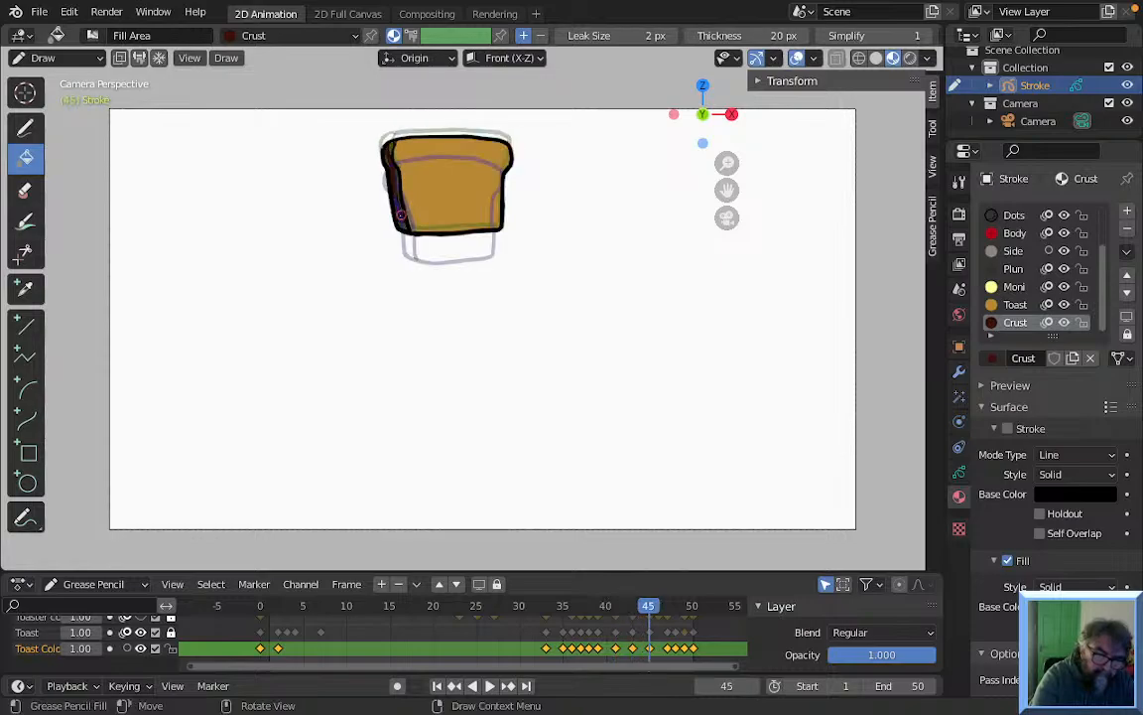
Fill the crust of the falling toast with the Crust material on frames 47, 48, 49 and 50
{"action": "key", "text": "Right"}
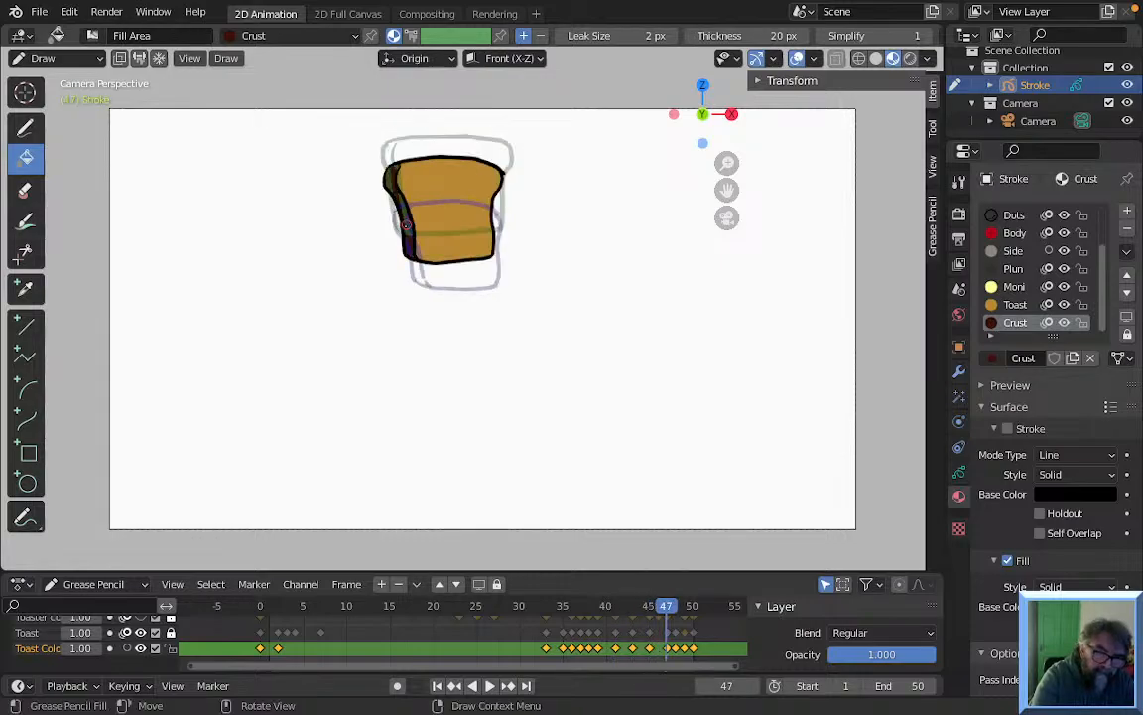
{"action": "key", "text": "Right"}
{"action": "left_click", "coordinate": [405, 235]}
{"action": "key", "text": "Right"}
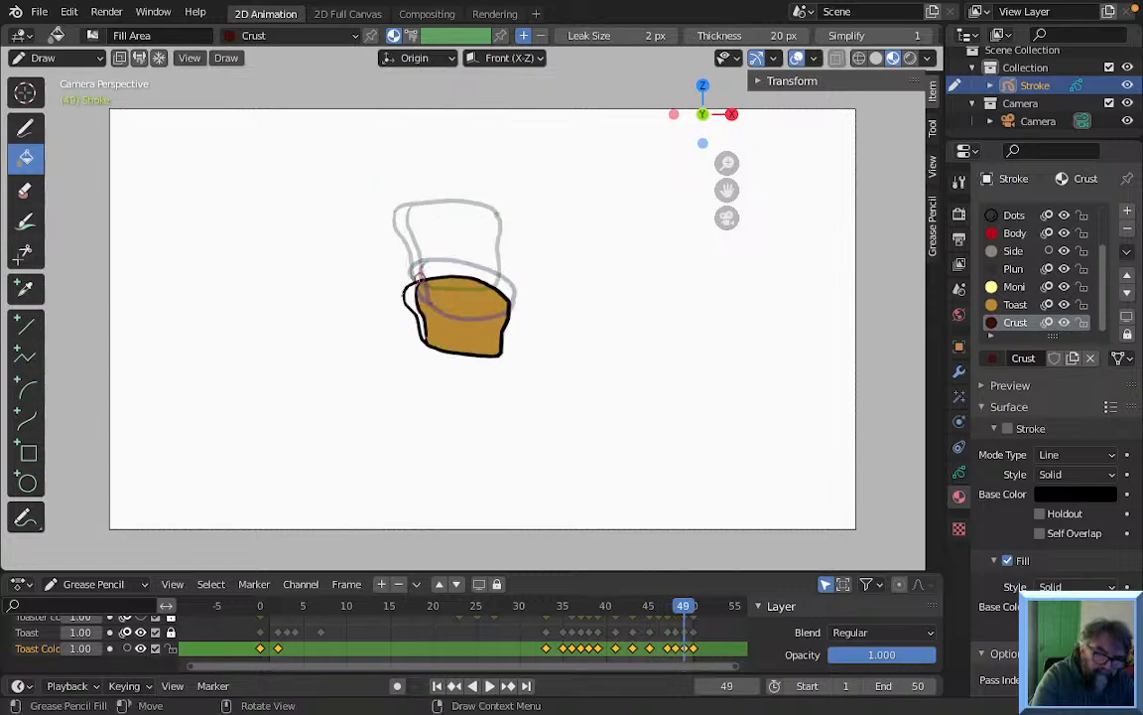
{"action": "left_click", "coordinate": [408, 295]}
{"action": "key", "text": "Right"}
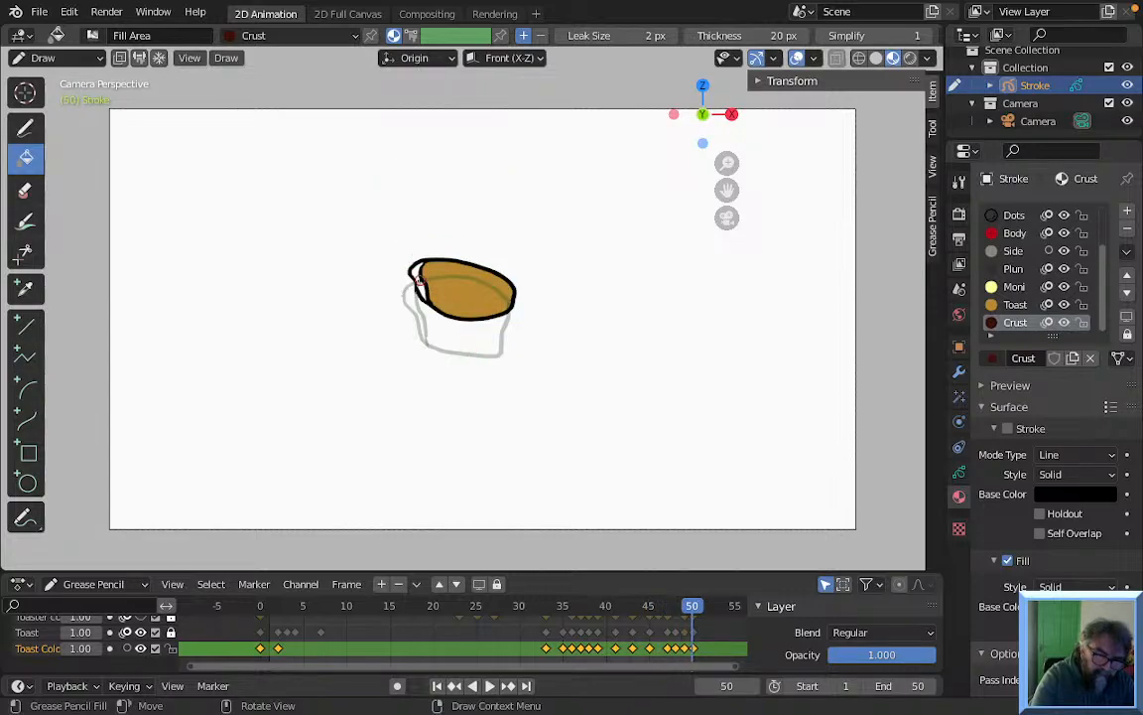
{"action": "left_click", "coordinate": [421, 282]}
{"action": "key", "text": "Right"}
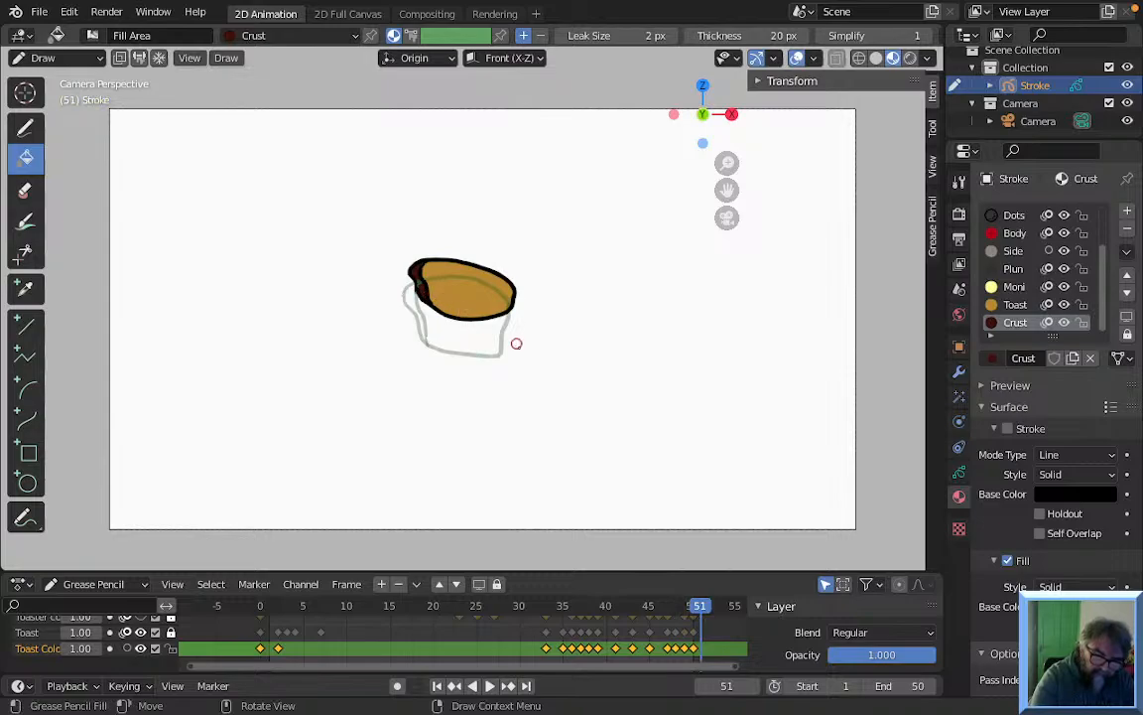
Make the hidden toaster and plunger layers visible again, both line art and colour
{"action": "left_click", "coordinate": [140, 648]}
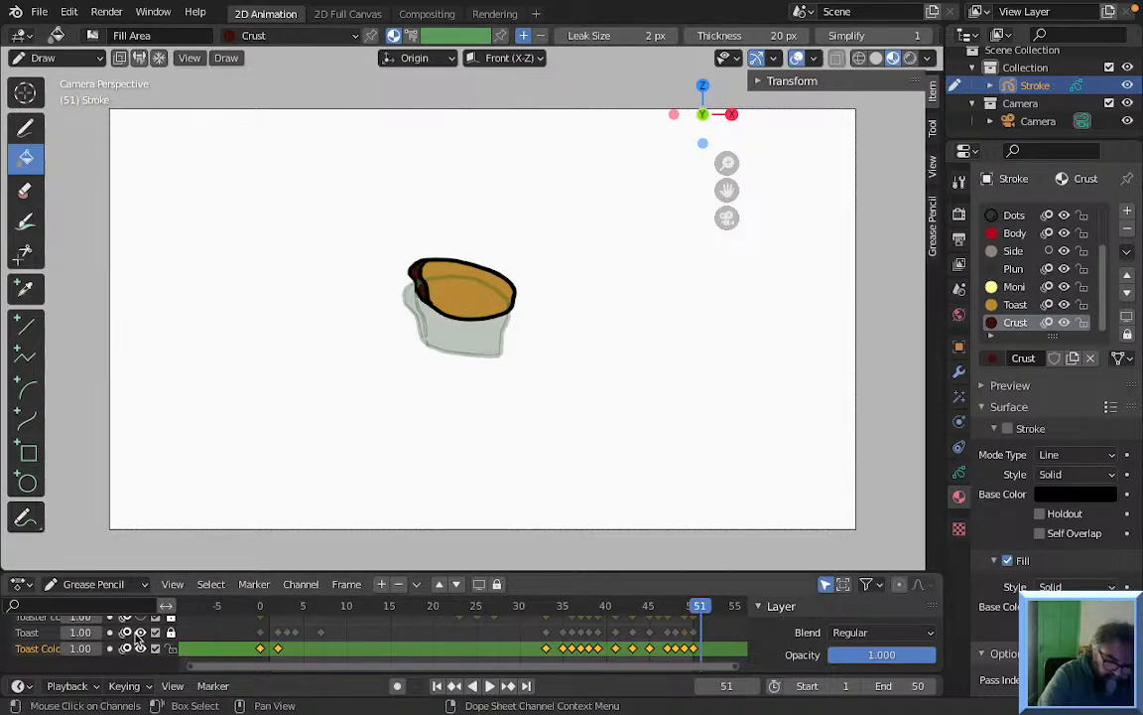
{"action": "scroll", "coordinate": [744, 645], "scroll_direction": "up", "scroll_amount": 2}
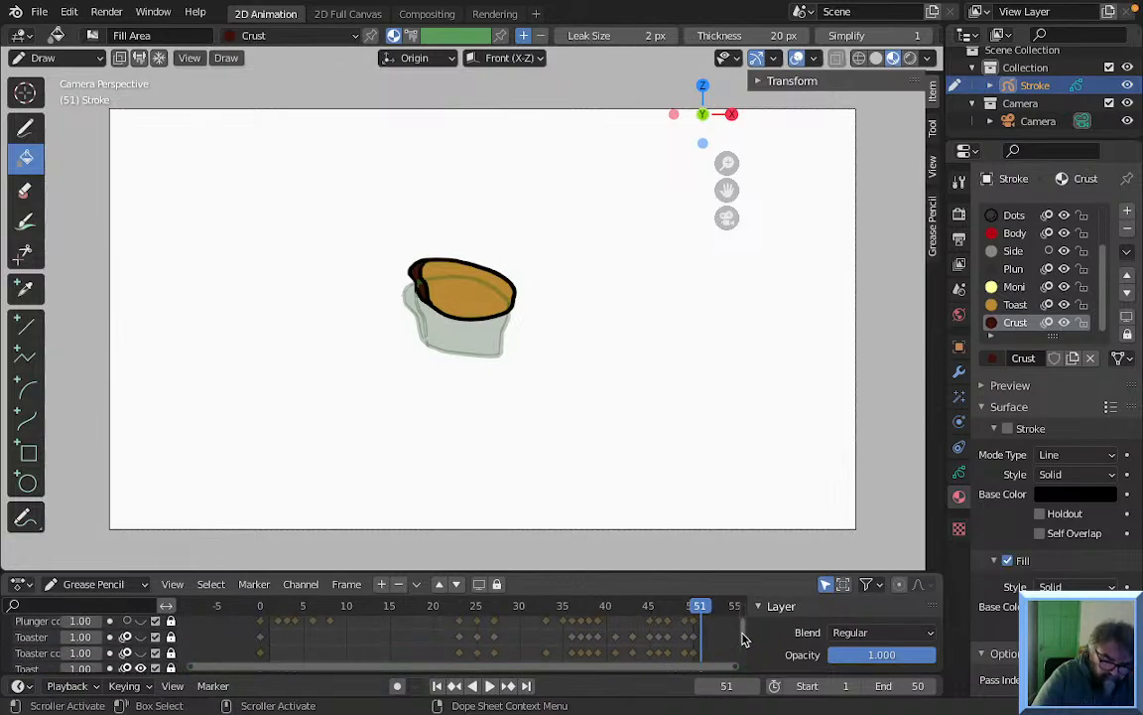
{"action": "left_click", "coordinate": [140, 651]}
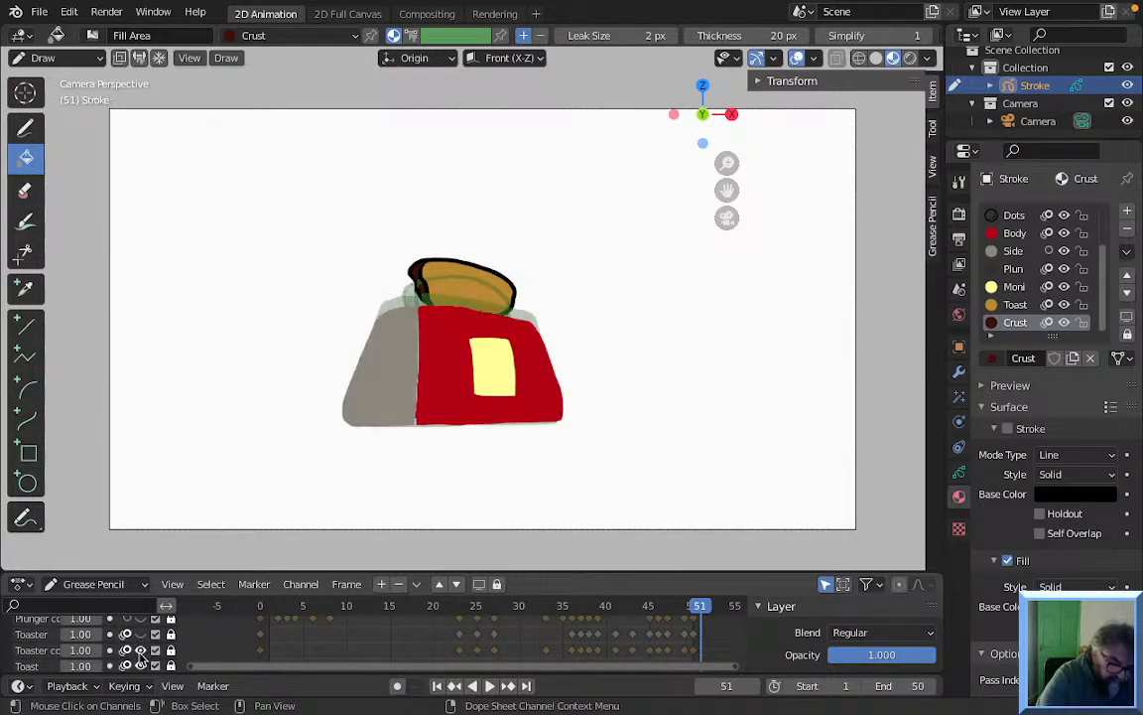
{"action": "left_click", "coordinate": [140, 636]}
{"action": "left_click", "coordinate": [140, 619]}
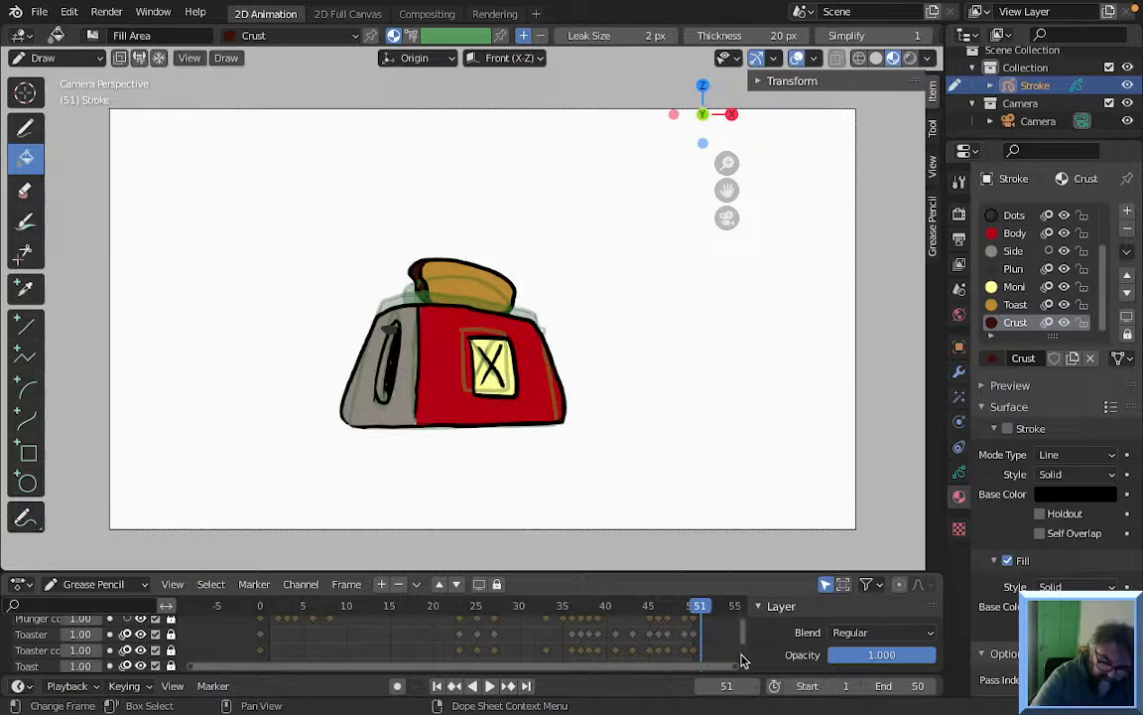
{"action": "scroll", "coordinate": [139, 640], "scroll_direction": "up", "scroll_amount": 3}
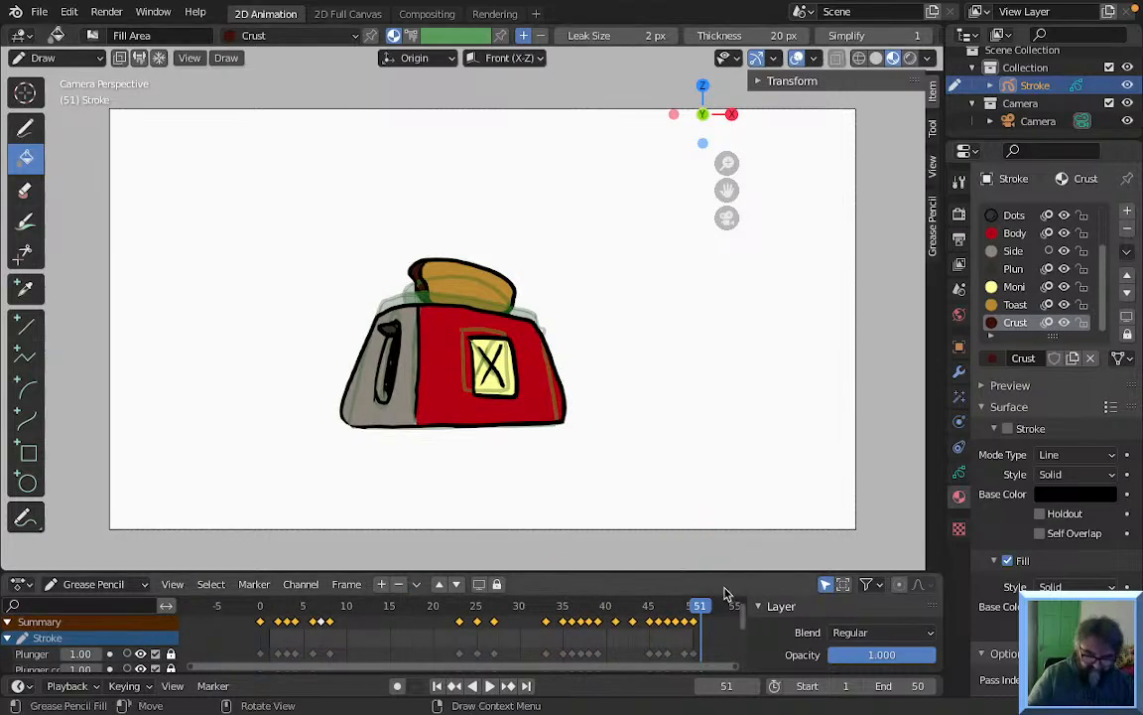
Play back the coloured toaster animation and inspect the toast on frame 3
{"action": "key", "text": "space"}
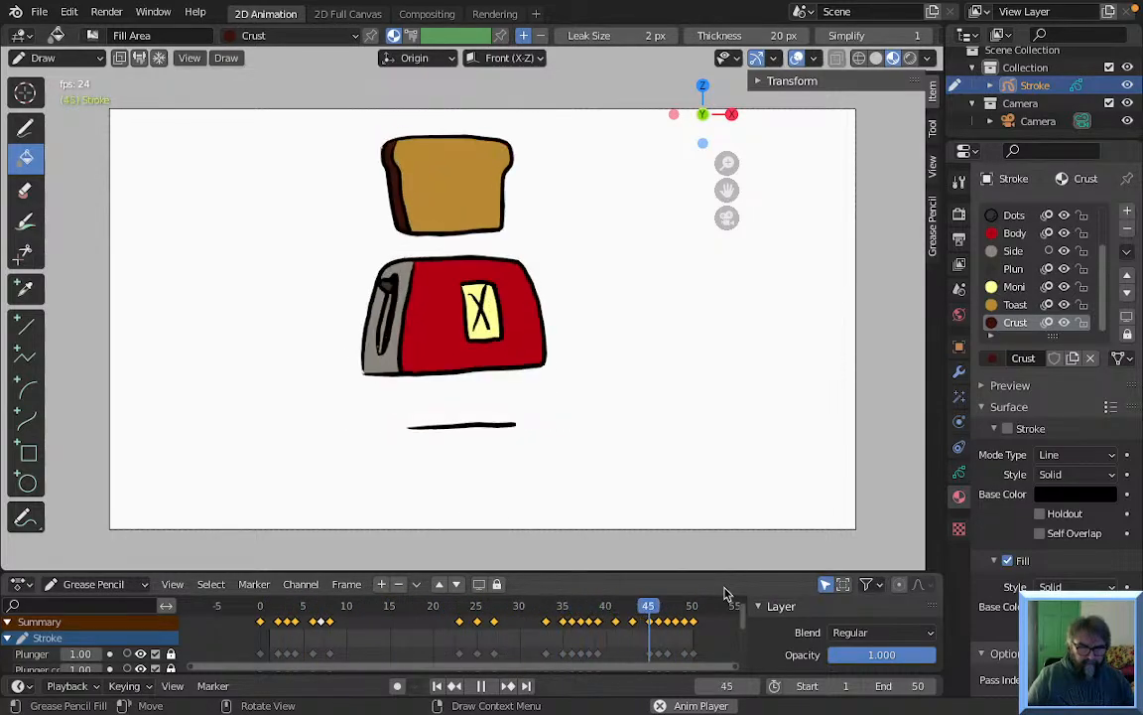
{"action": "key", "text": "space"}
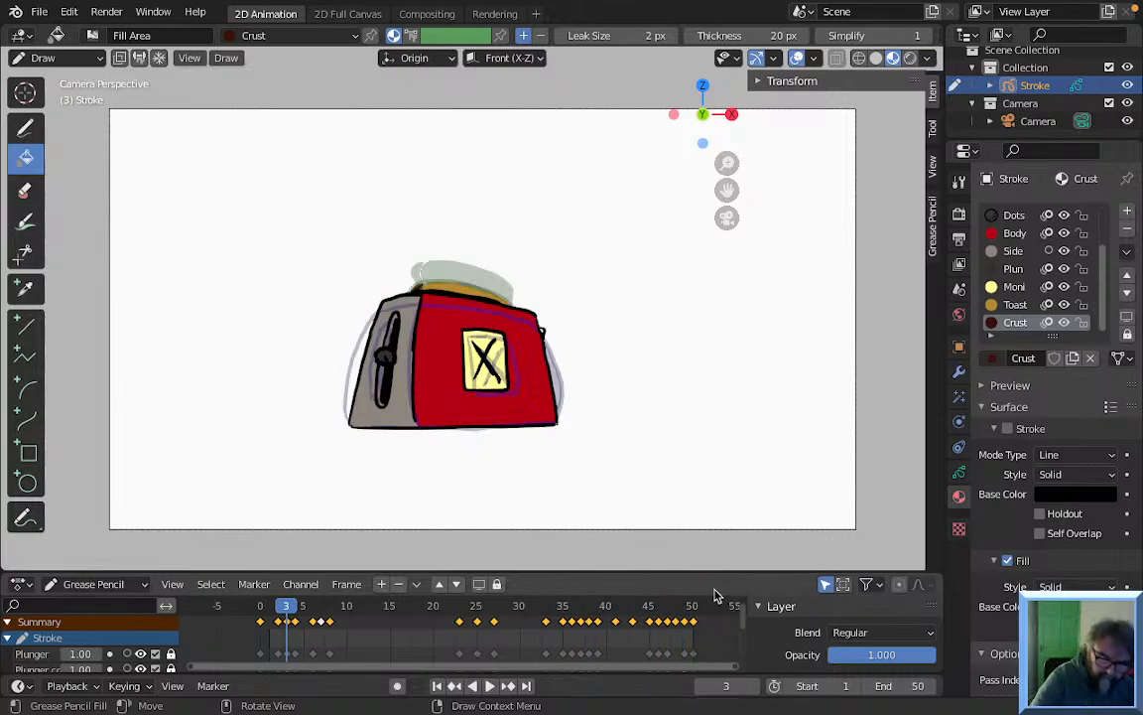
{"action": "left_click_drag", "start_coordinate": [742, 622], "coordinate": [747, 652]}
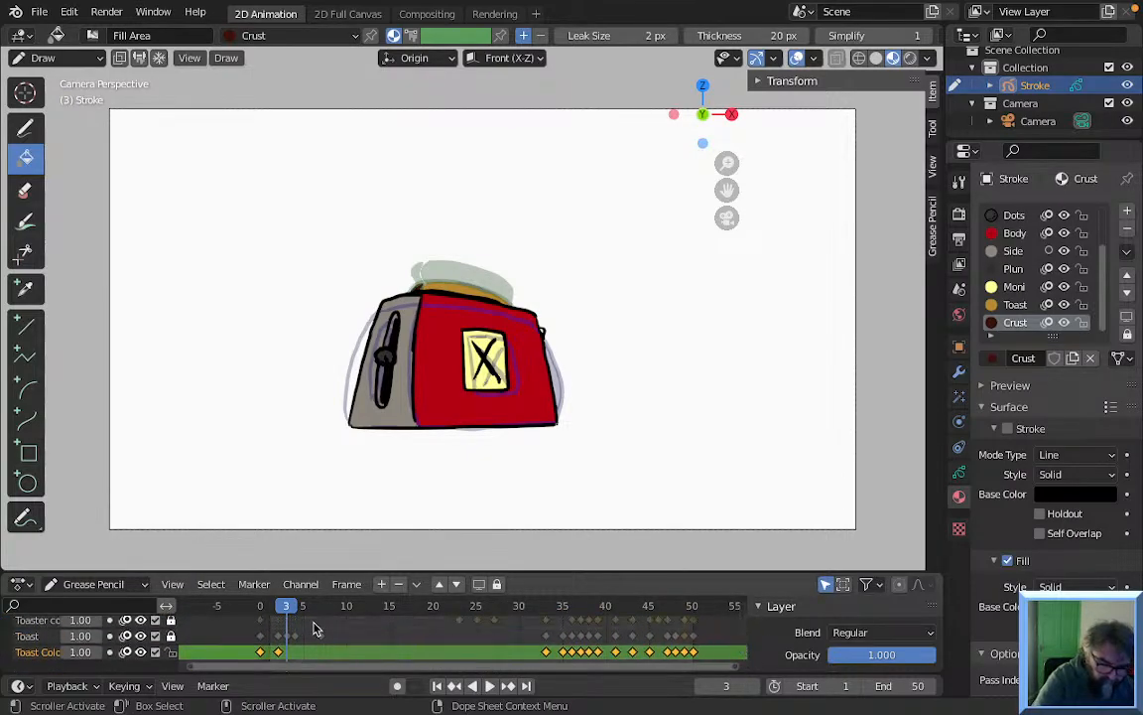
{"action": "mouse_move", "coordinate": [287, 610]}
{"action": "left_mouse_down"}
{"action": "mouse_move", "coordinate": [268, 613]}
{"action": "mouse_move", "coordinate": [286, 621]}
{"action": "left_mouse_up"}
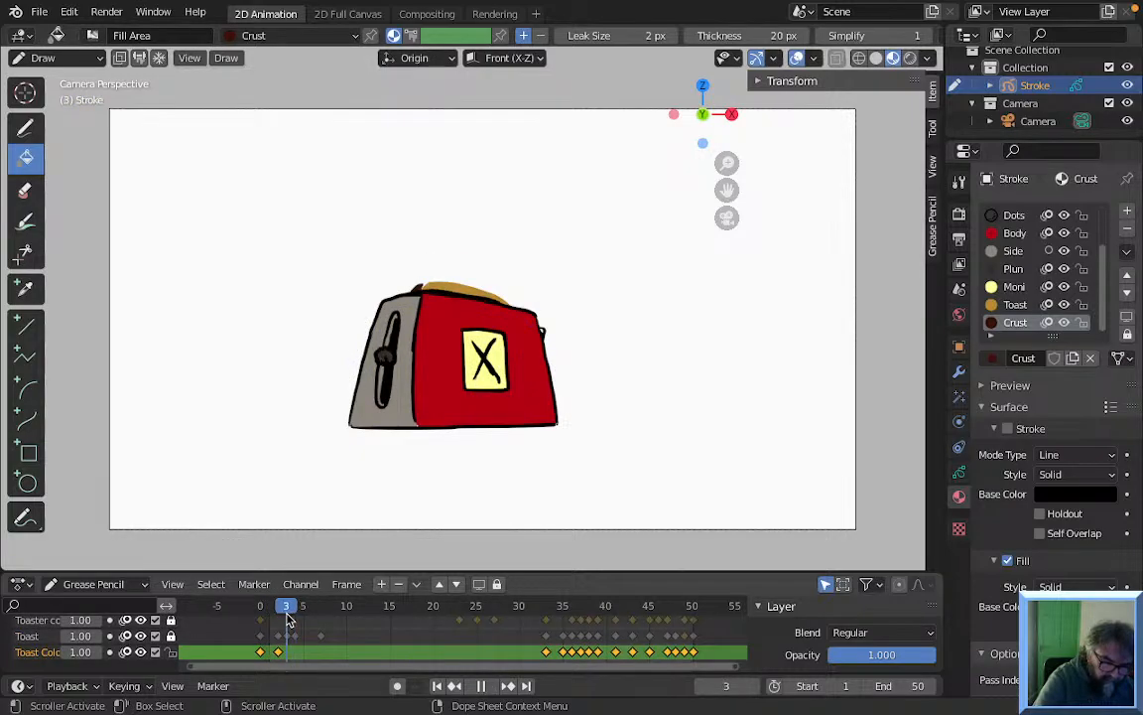
Turn off onion skinning for the toast colour layer and insert a blank keyframe on it at frame 3
{"action": "left_click", "coordinate": [125, 652]}
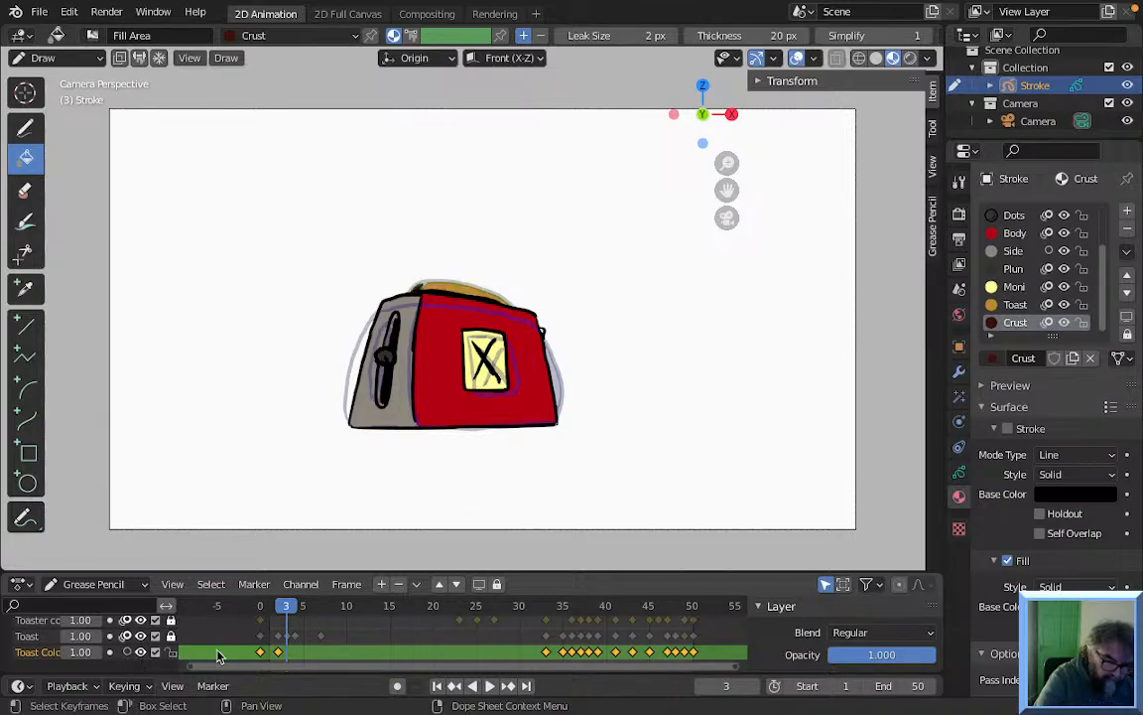
{"action": "key", "text": "space"}
{"action": "left_click_drag", "start_coordinate": [286, 609], "coordinate": [287, 616]}
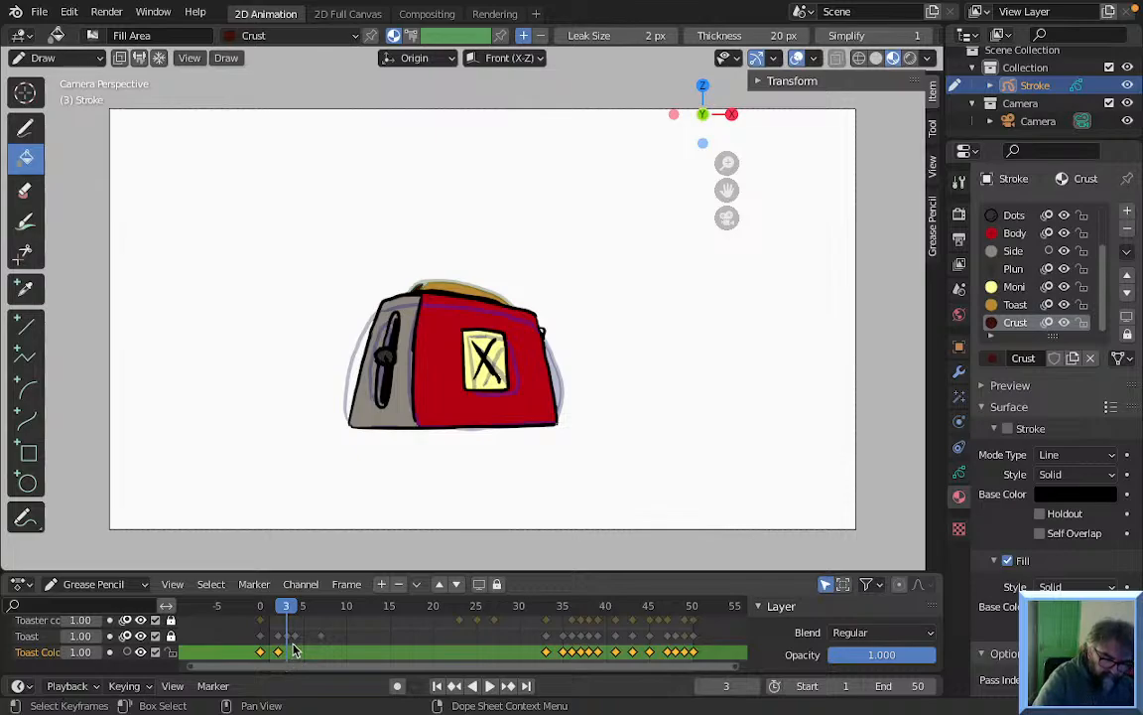
{"action": "left_click", "coordinate": [24, 127]}
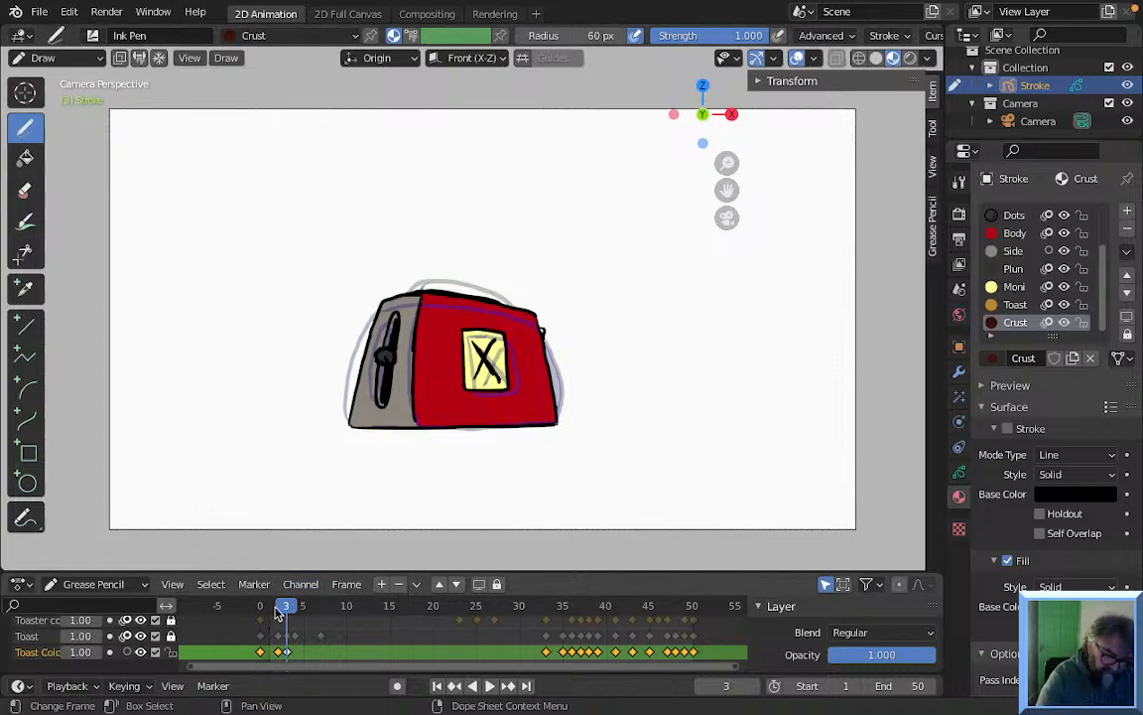
Play back the coloured toaster animation from frame 0 to check the toast while it is inside the toaster
{"action": "left_click", "coordinate": [256, 612]}
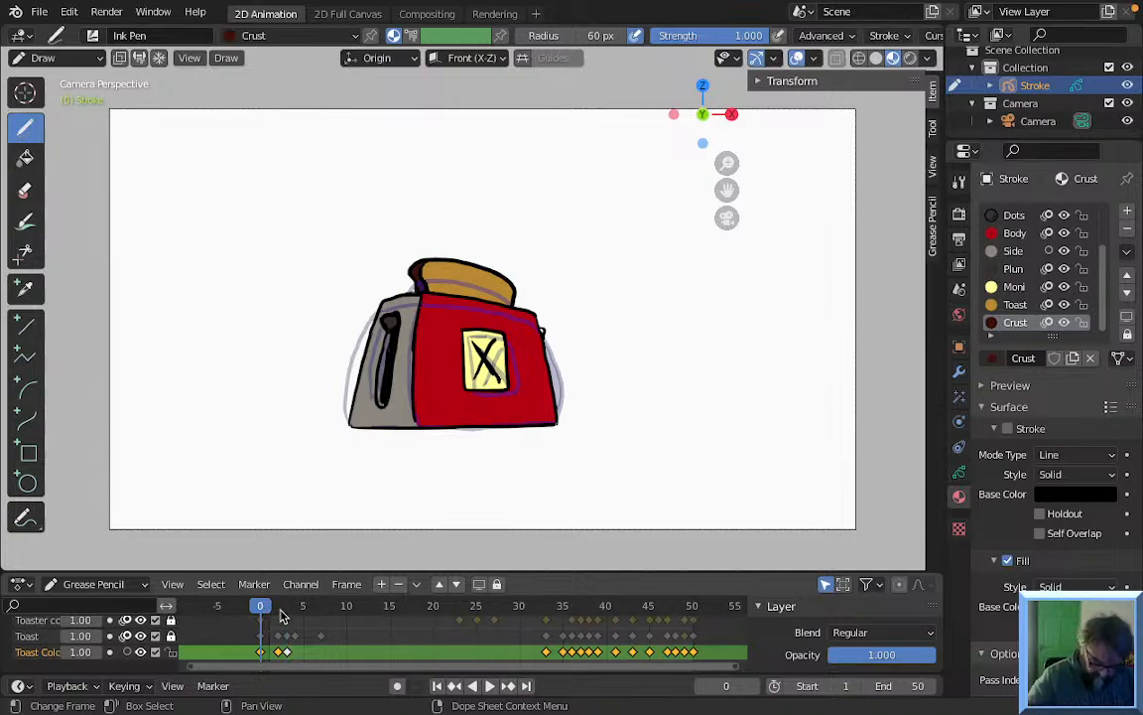
{"action": "key", "text": "space"}
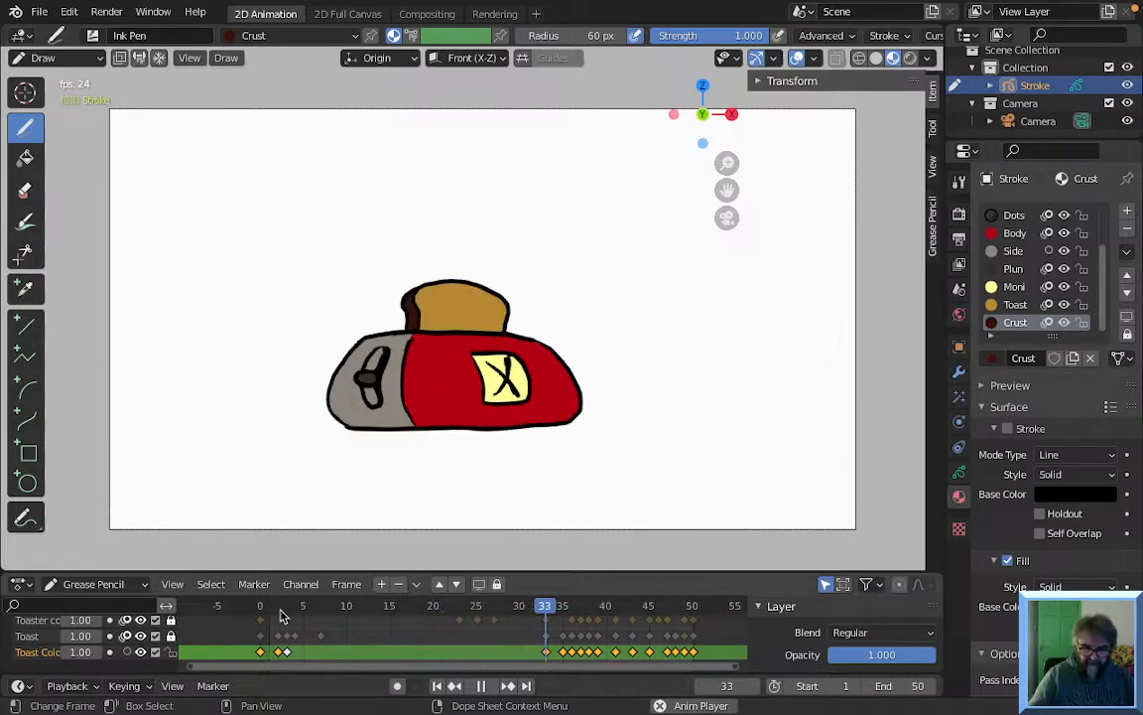
{"action": "key", "text": "space"}
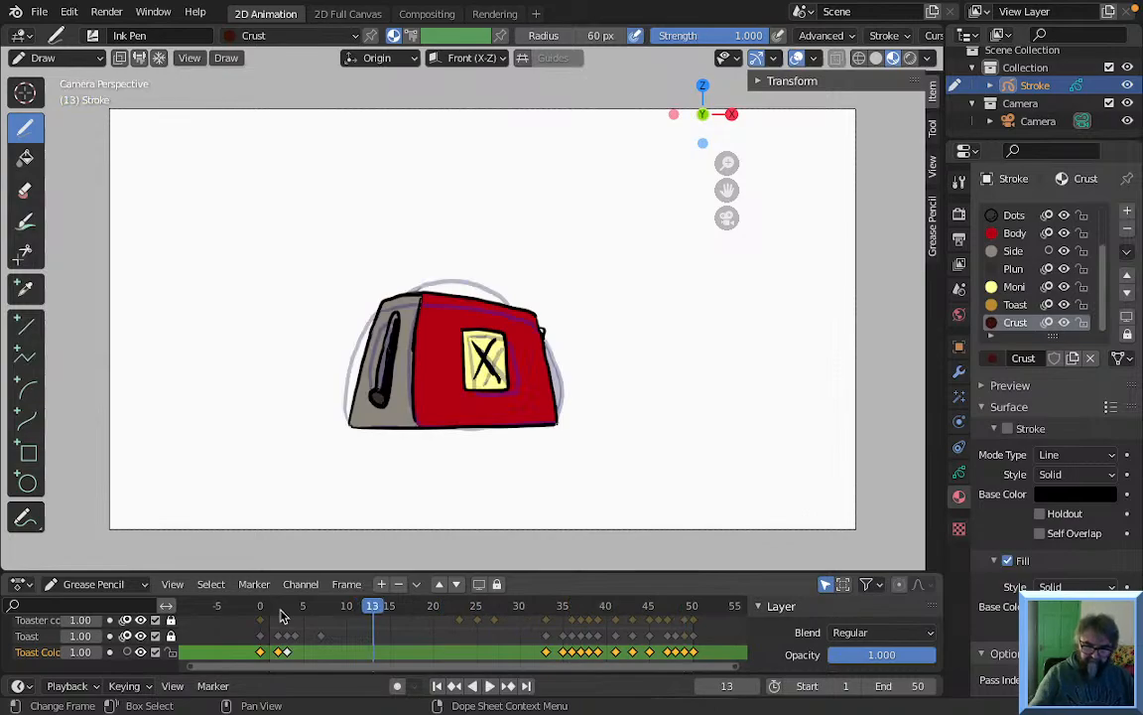
Try a blue fill colour on the toaster's Body material and play back the animation with it
{"action": "left_click", "coordinate": [1014, 237]}
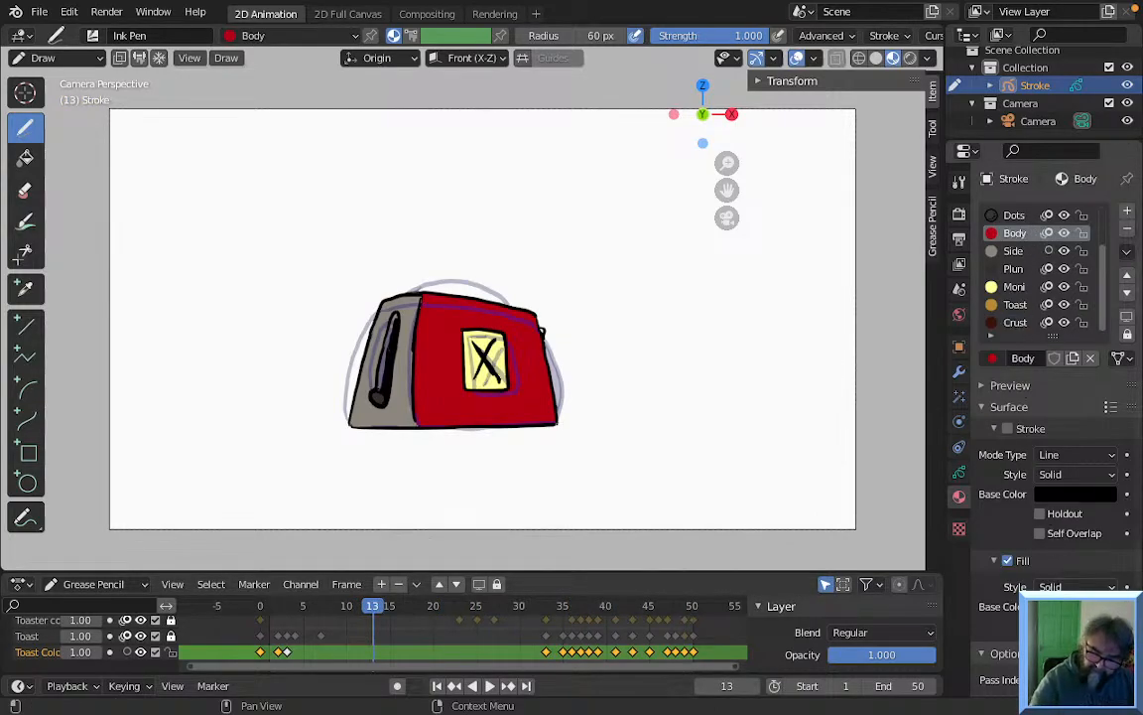
{"action": "left_click", "coordinate": [1076, 495]}
{"action": "left_click_drag", "start_coordinate": [1050, 433], "coordinate": [1071, 388]}
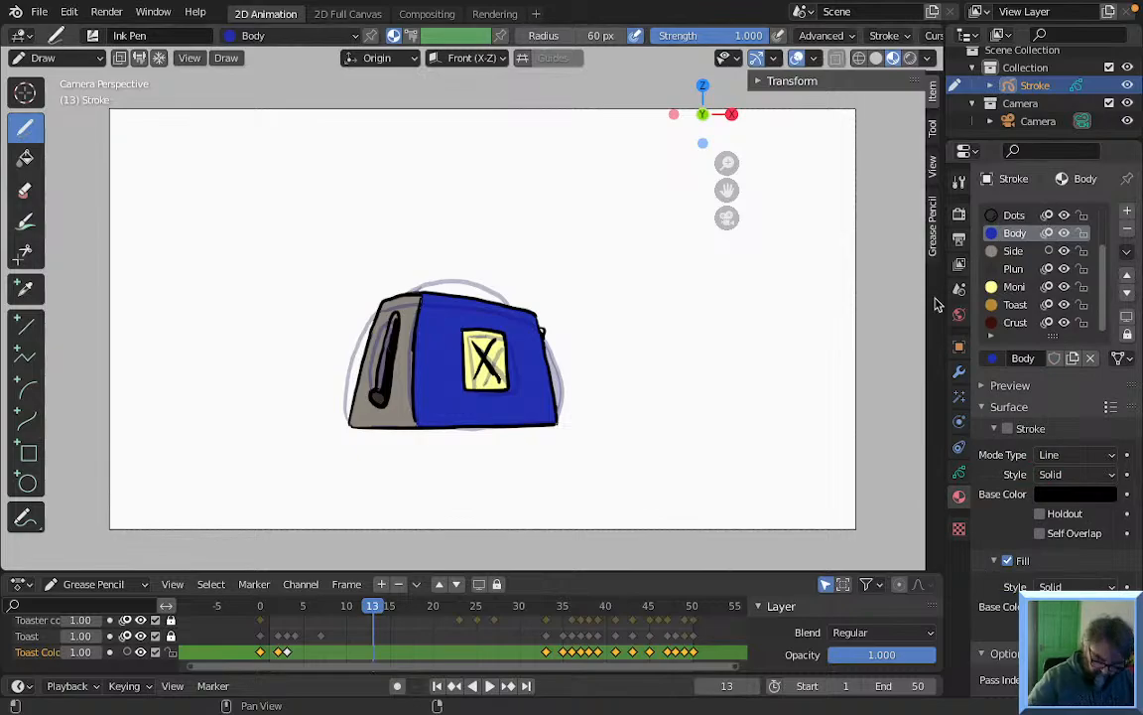
{"action": "key", "text": "space"}
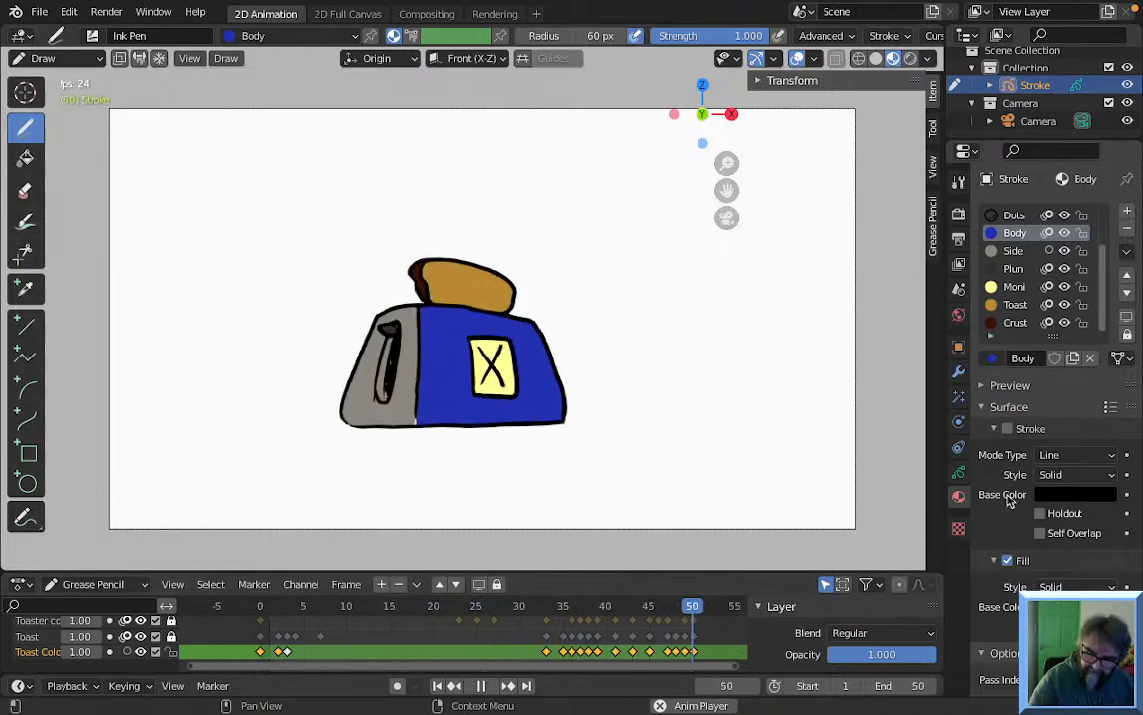
{"action": "key", "text": "space"}
Set the fill colour of the toaster's Body material to a slightly lighter red
{"action": "left_click", "coordinate": [1075, 606]}
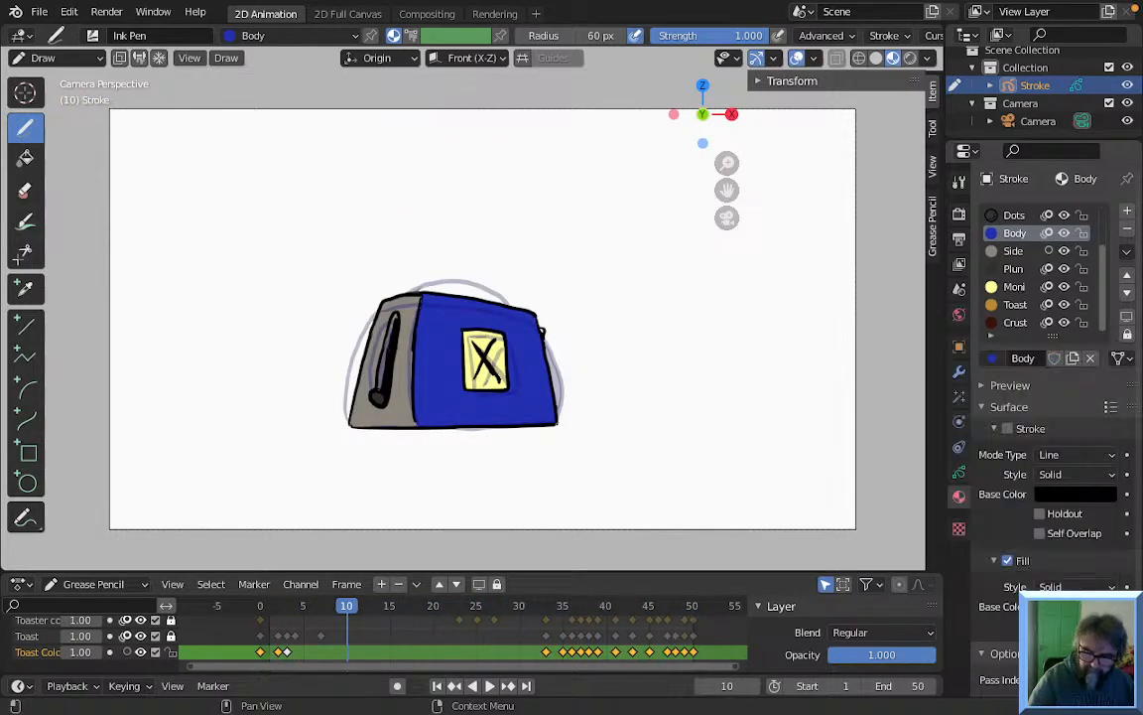
{"action": "left_click", "coordinate": [1076, 607]}
{"action": "left_click_drag", "start_coordinate": [1064, 398], "coordinate": [1030, 474]}
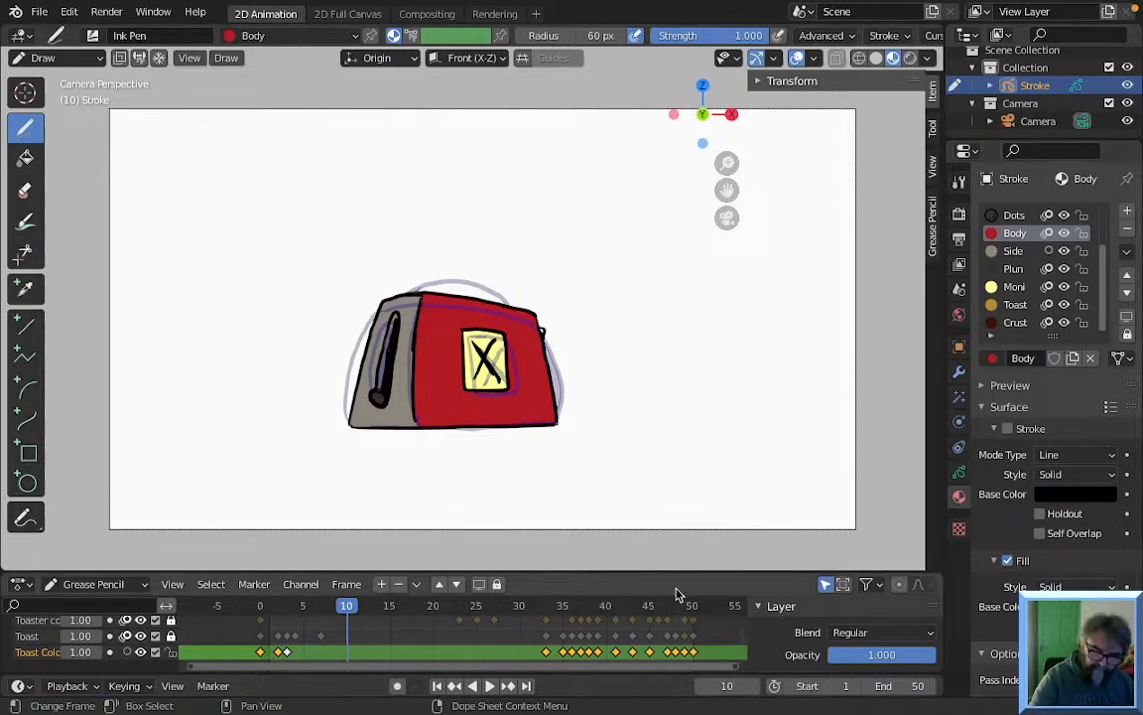
Play back the animation with the red toaster body and save the Blender file
{"action": "key", "text": "space"}
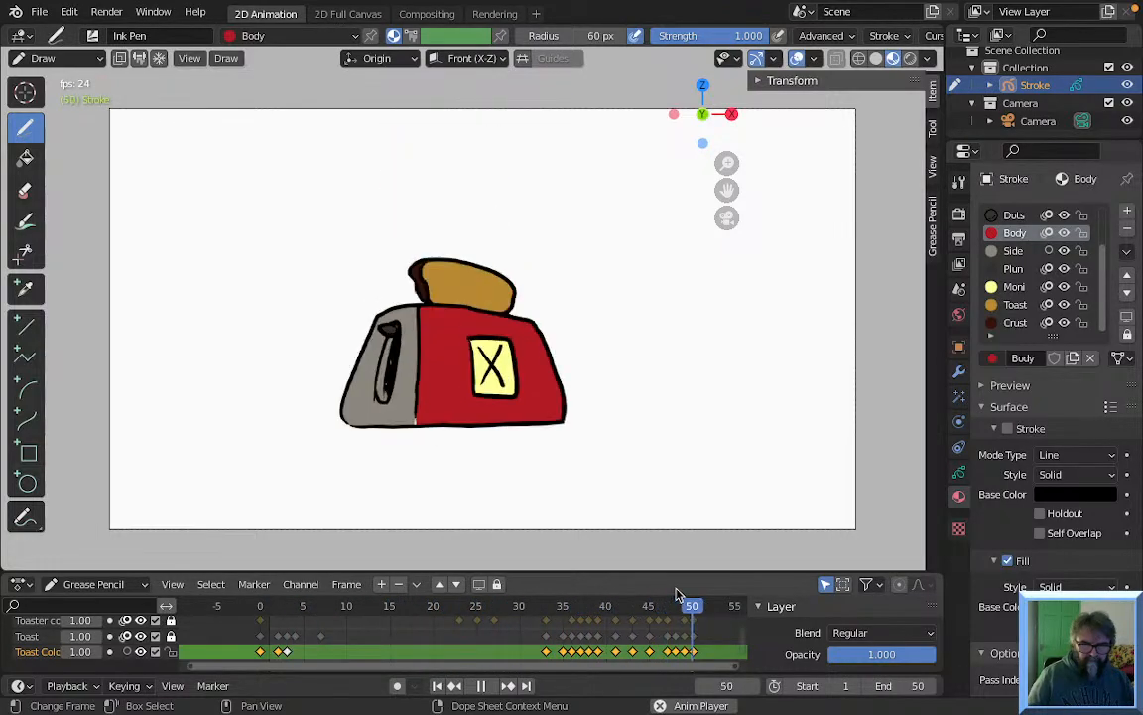
{"action": "key", "text": "space"}
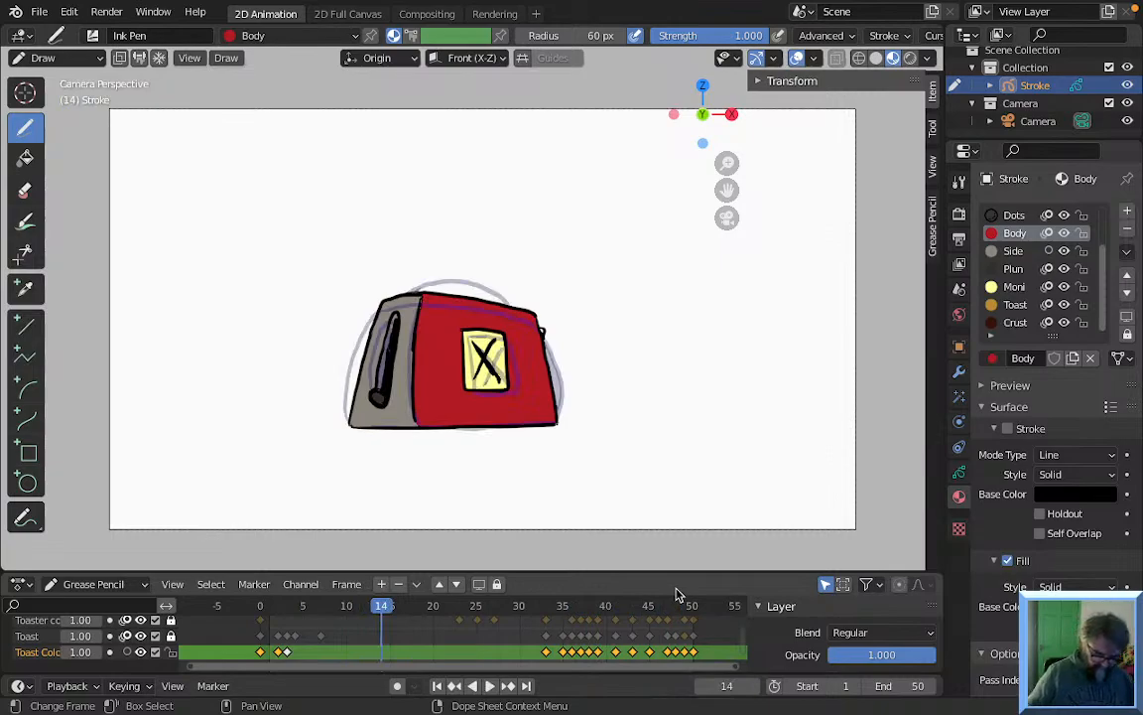
{"action": "key", "text": "ctrl+s"}
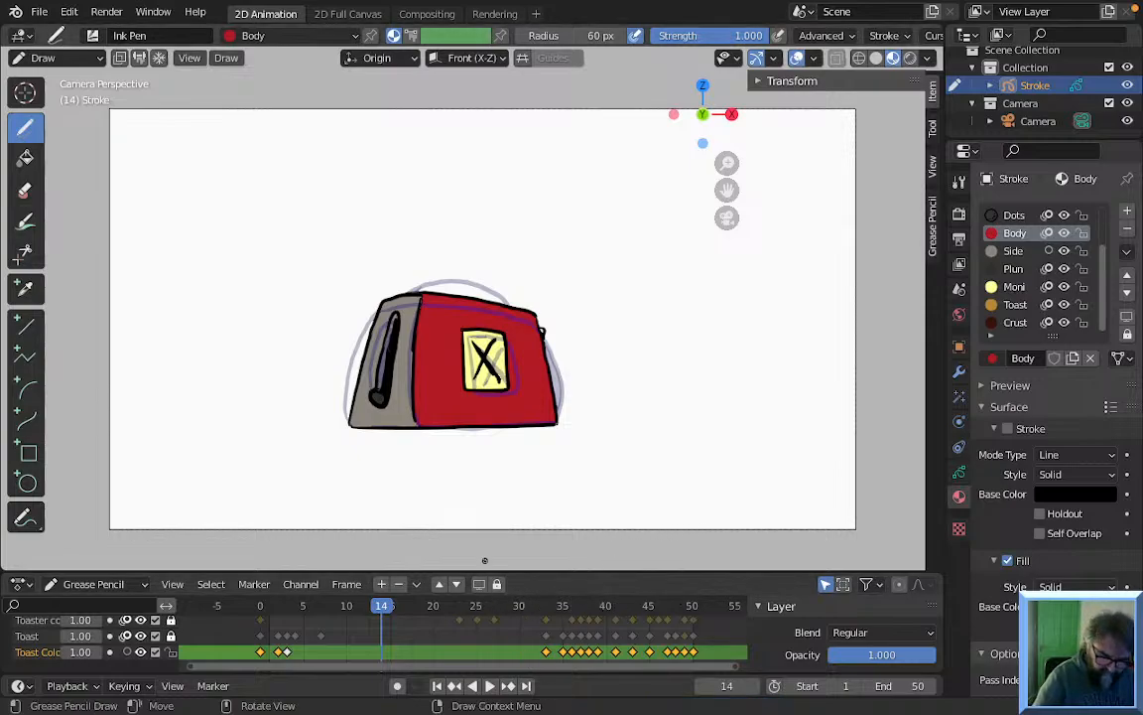
{"action": "key", "text": "space"}
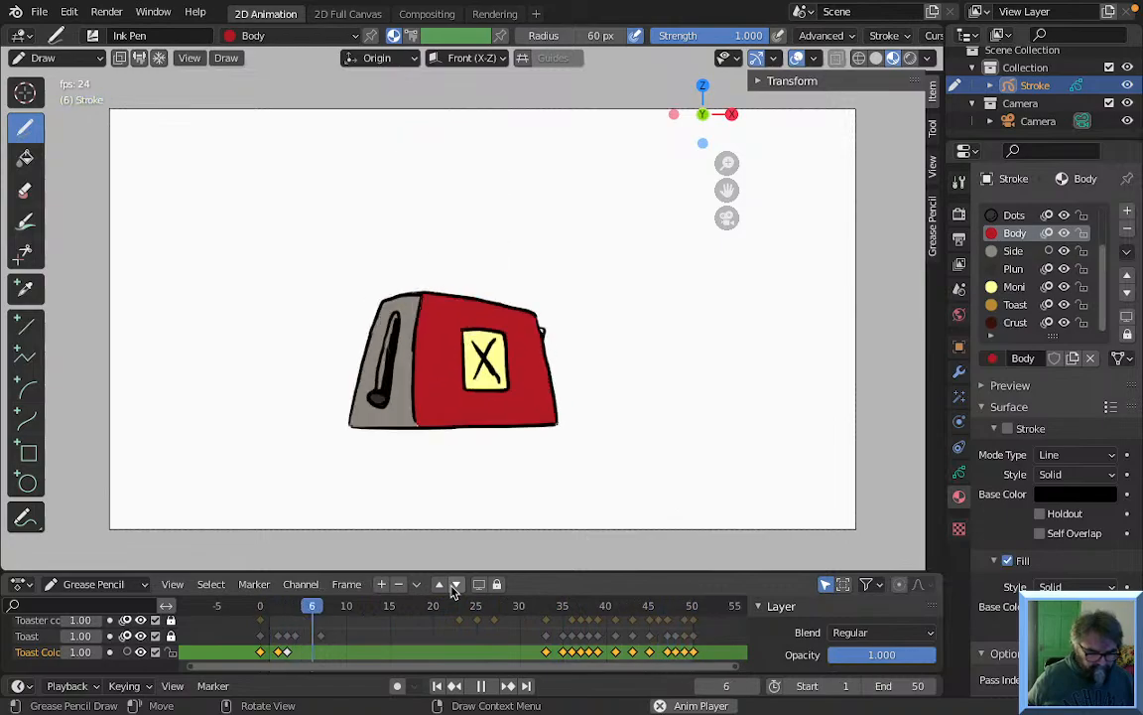
{"action": "key", "text": "space"}
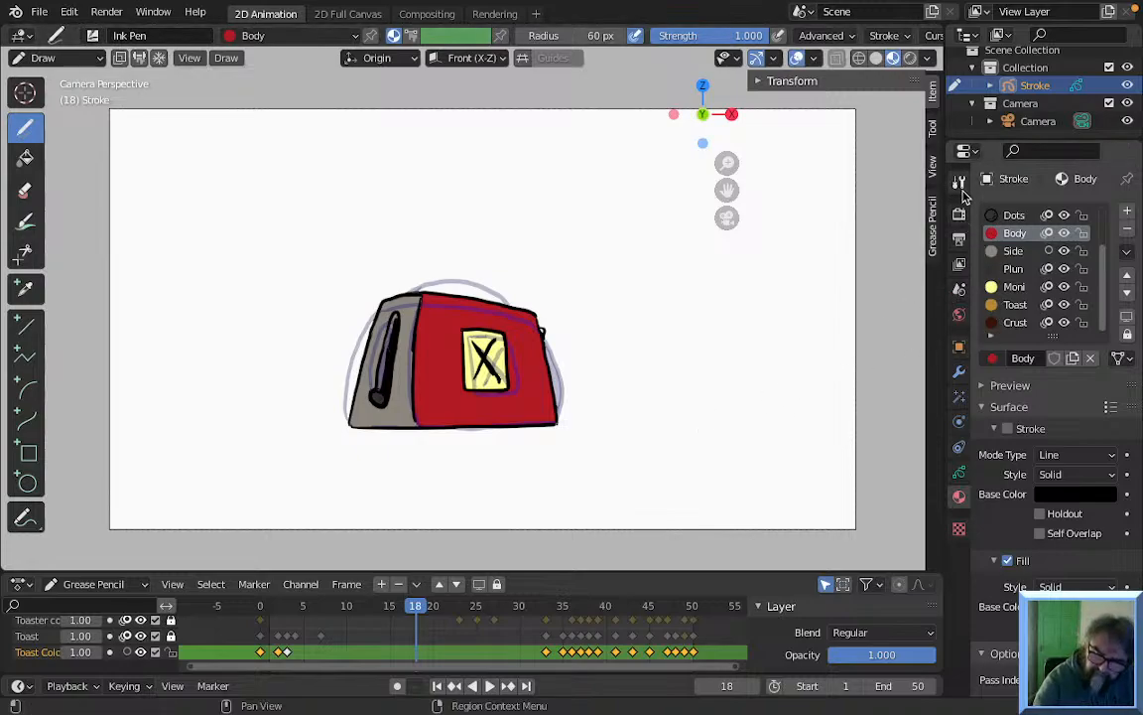
Set the render output file format to FFmpeg video with an MPEG-4 container
{"action": "left_click", "coordinate": [960, 238]}
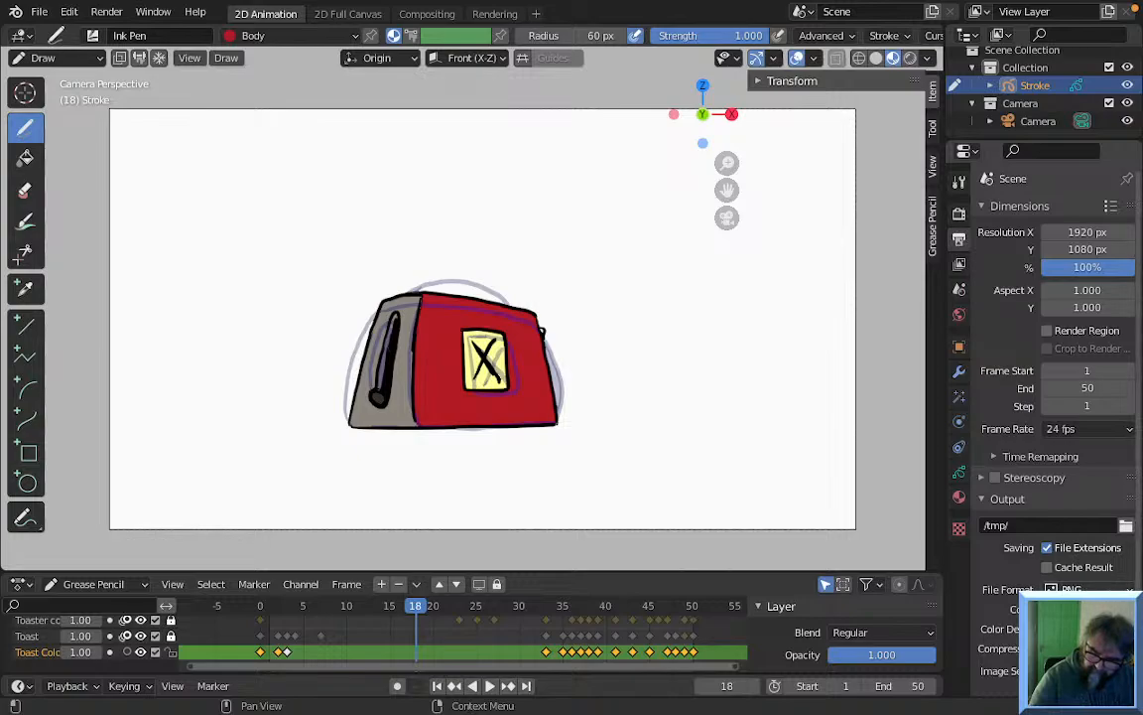
{"action": "left_click", "coordinate": [1124, 590]}
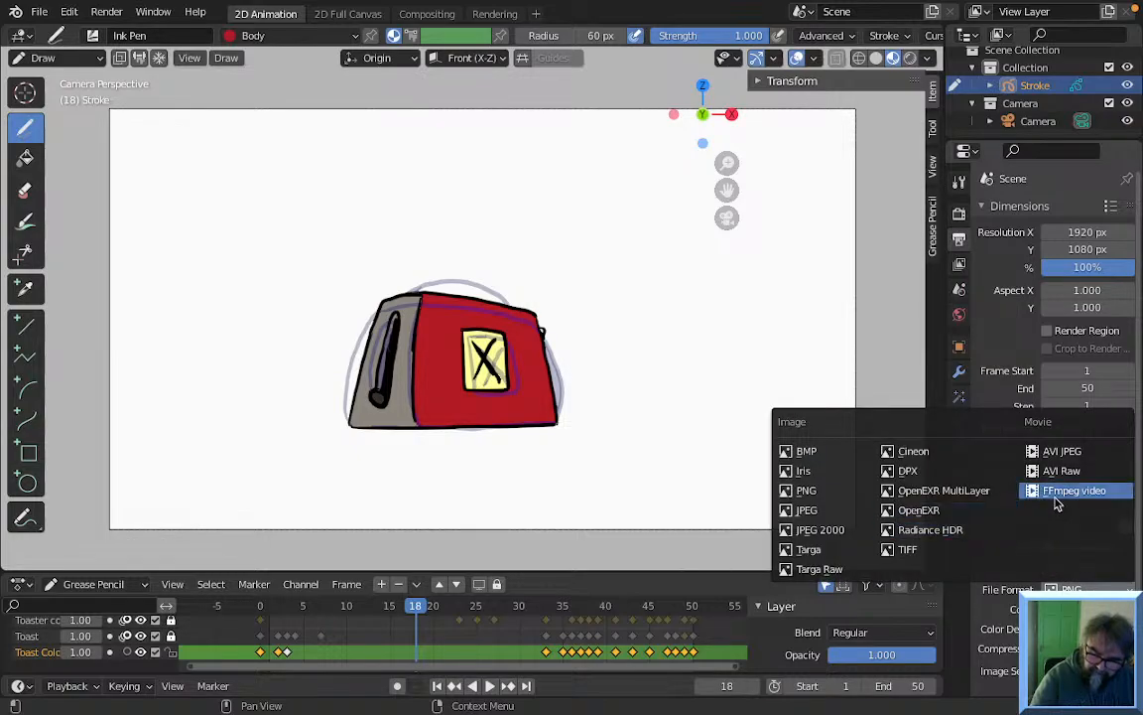
{"action": "left_click", "coordinate": [1057, 497]}
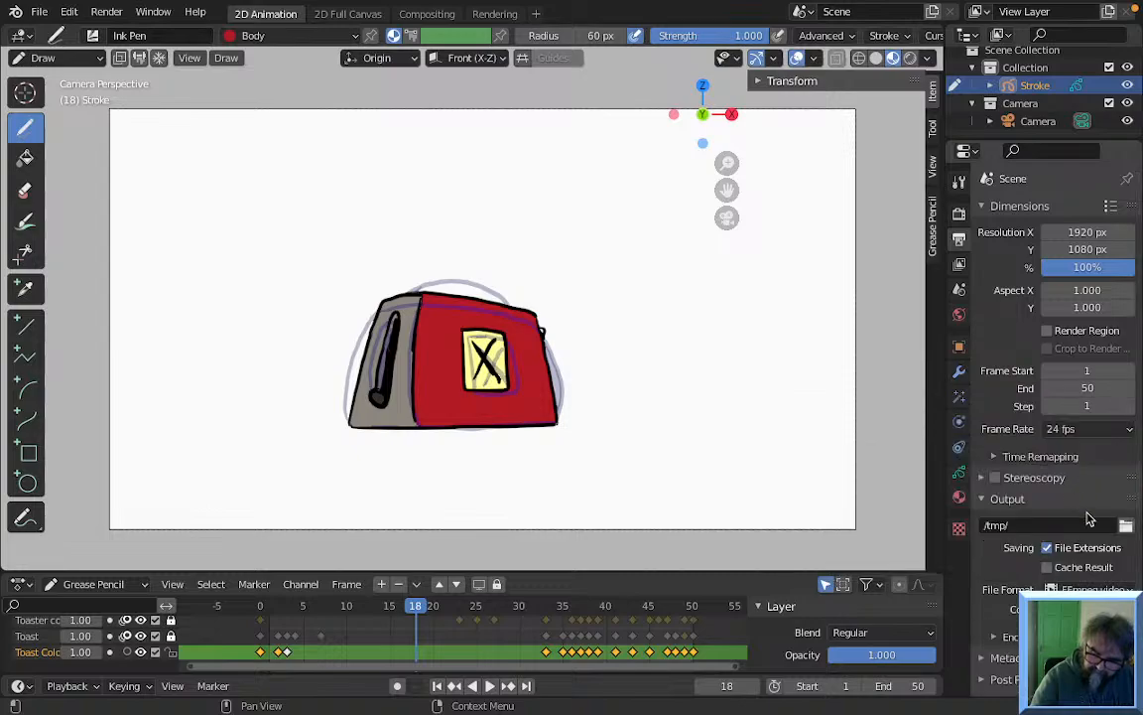
{"action": "left_click", "coordinate": [994, 640]}
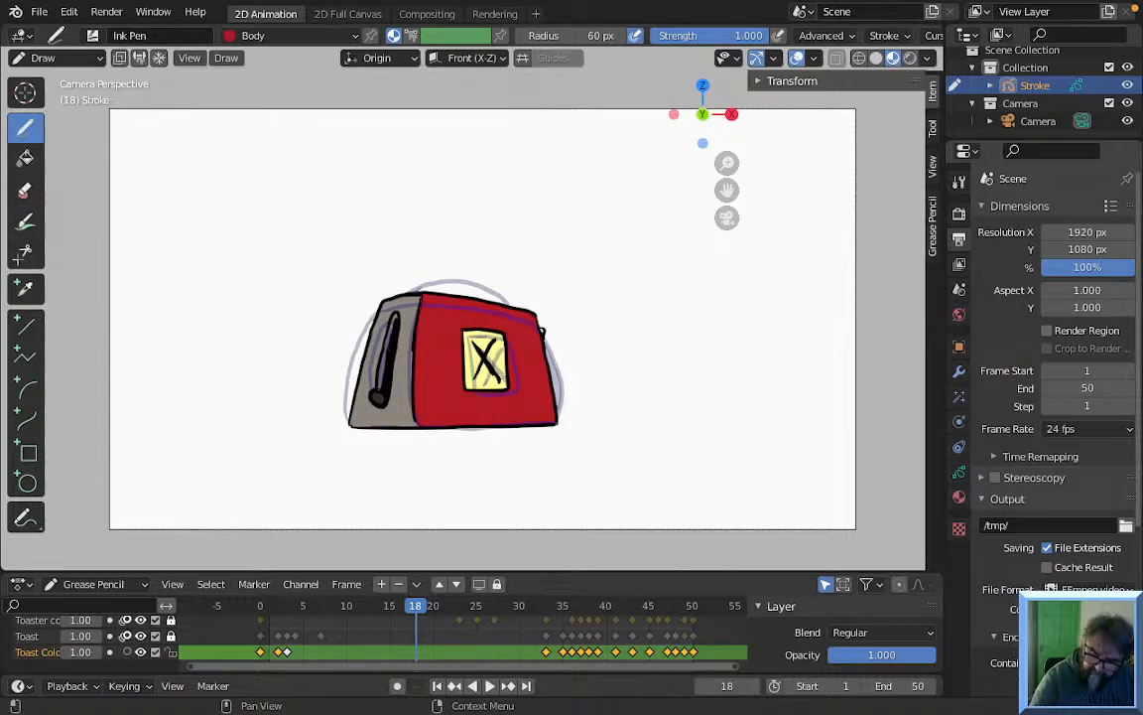
{"action": "scroll", "coordinate": [1002, 596], "scroll_direction": "down", "scroll_amount": 5}
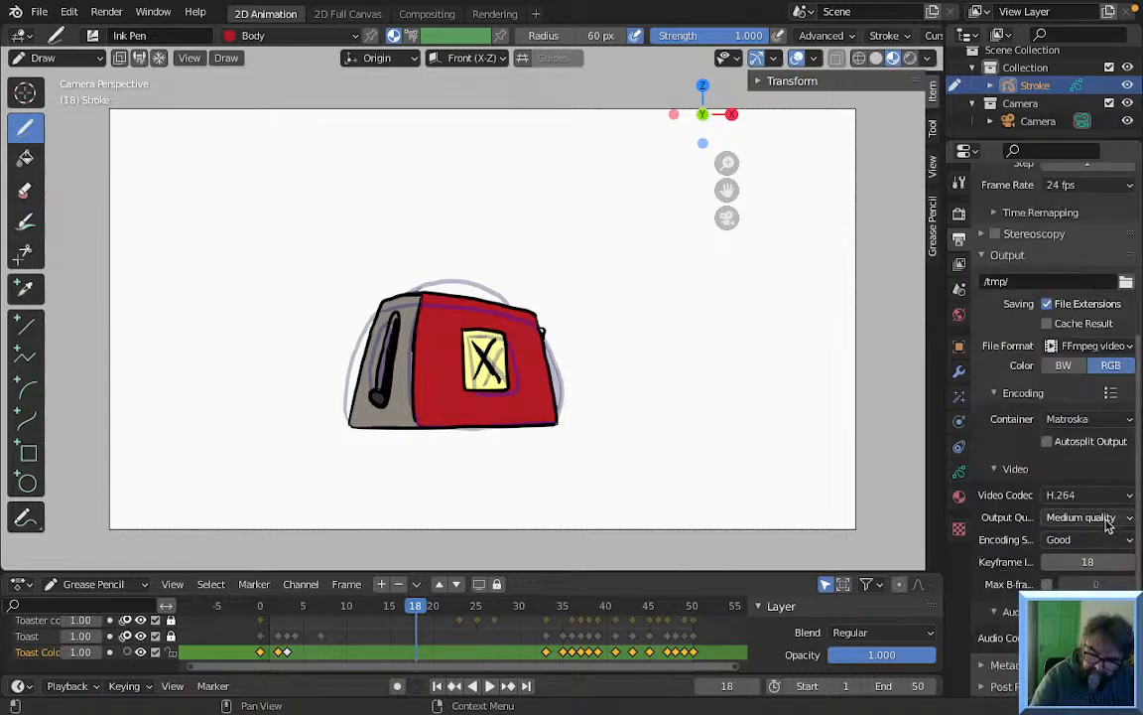
{"action": "left_click", "coordinate": [1127, 421]}
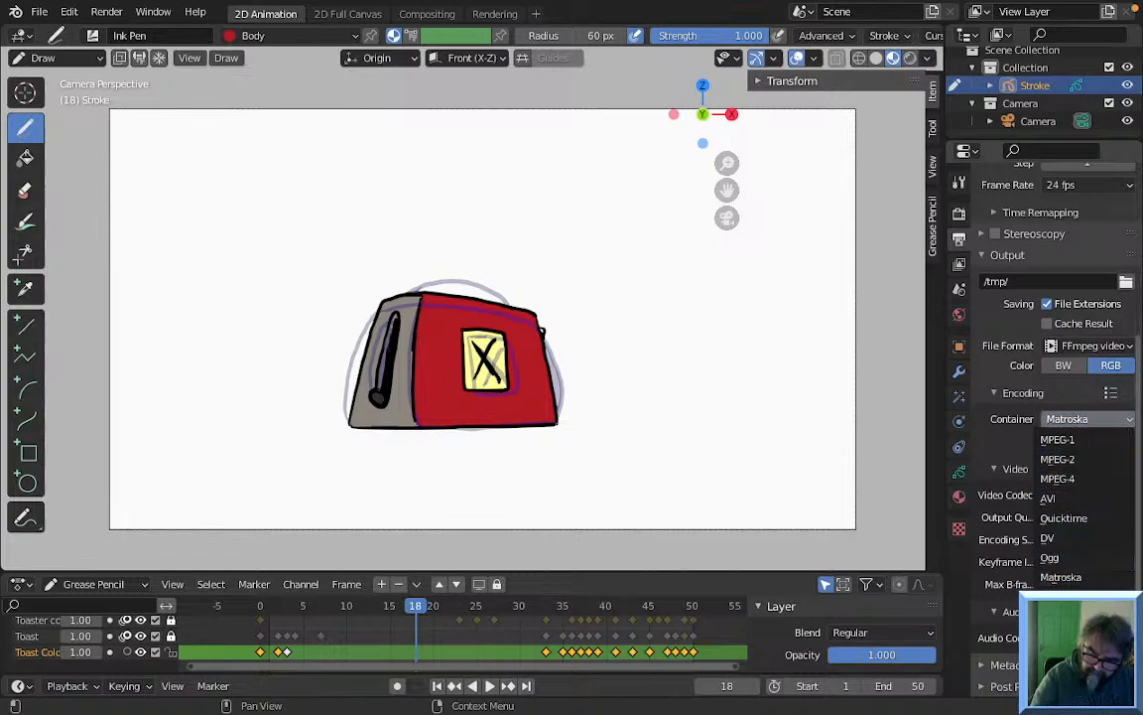
{"action": "left_click", "coordinate": [1074, 479]}
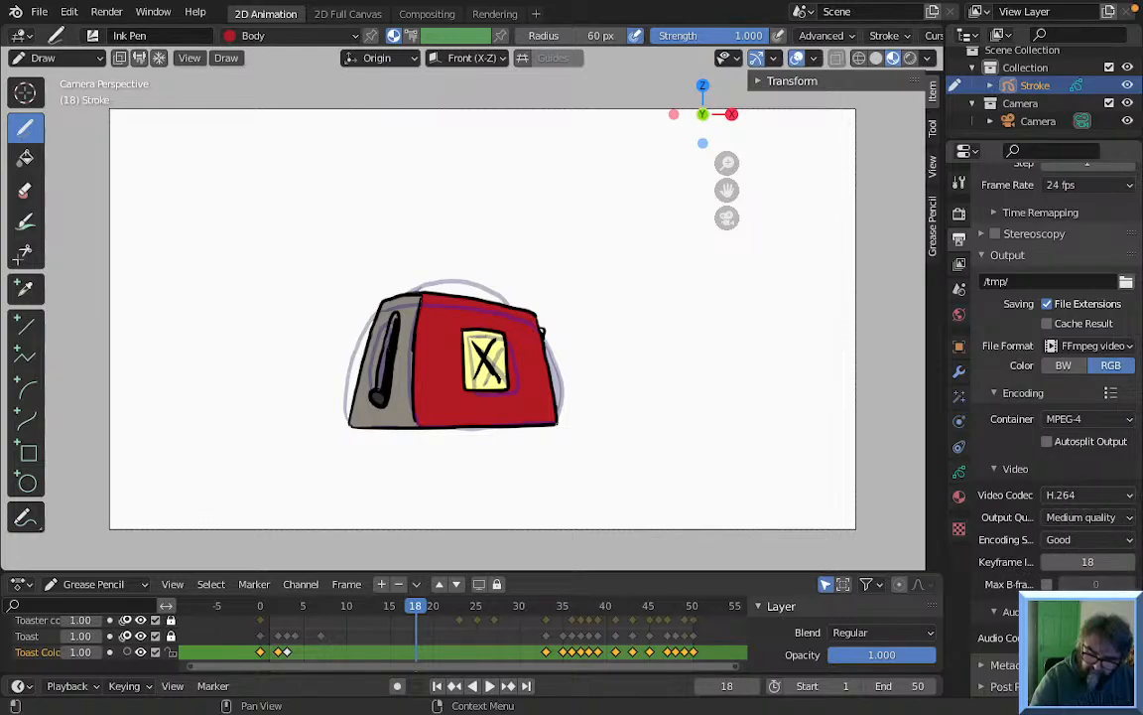
Set the render output path to the BLENDER TESTS folder with the file name Toaster
{"action": "scroll", "coordinate": [1003, 475], "scroll_direction": "up", "scroll_amount": 3}
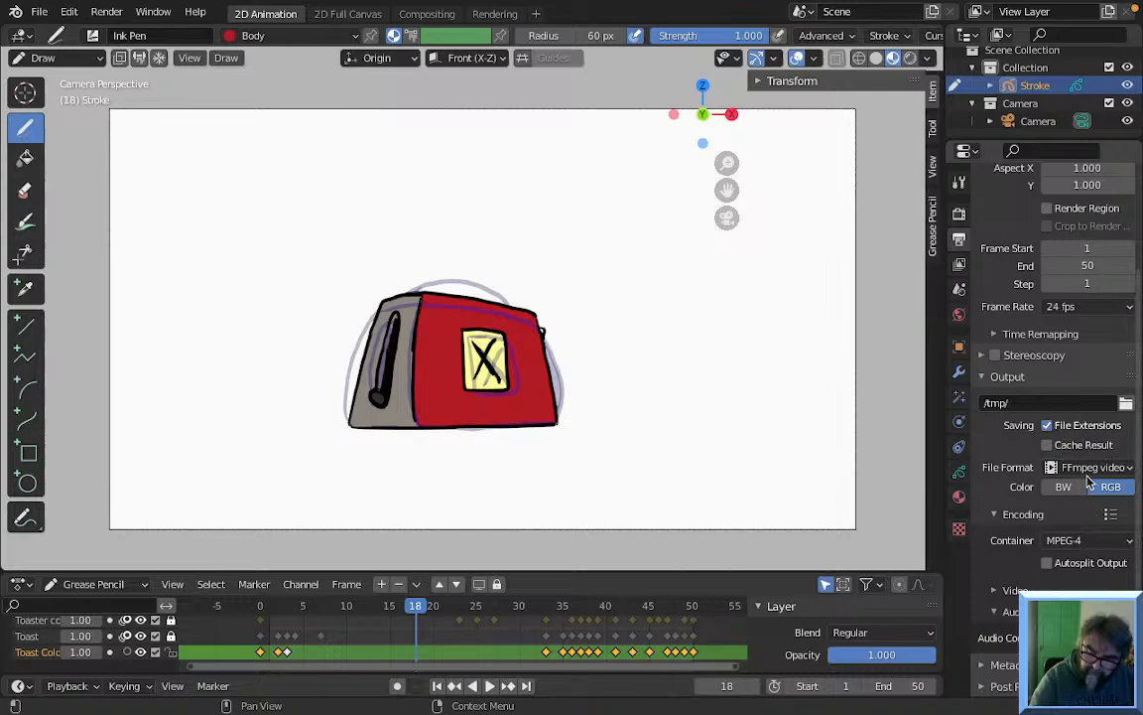
{"action": "left_click", "coordinate": [1125, 403]}
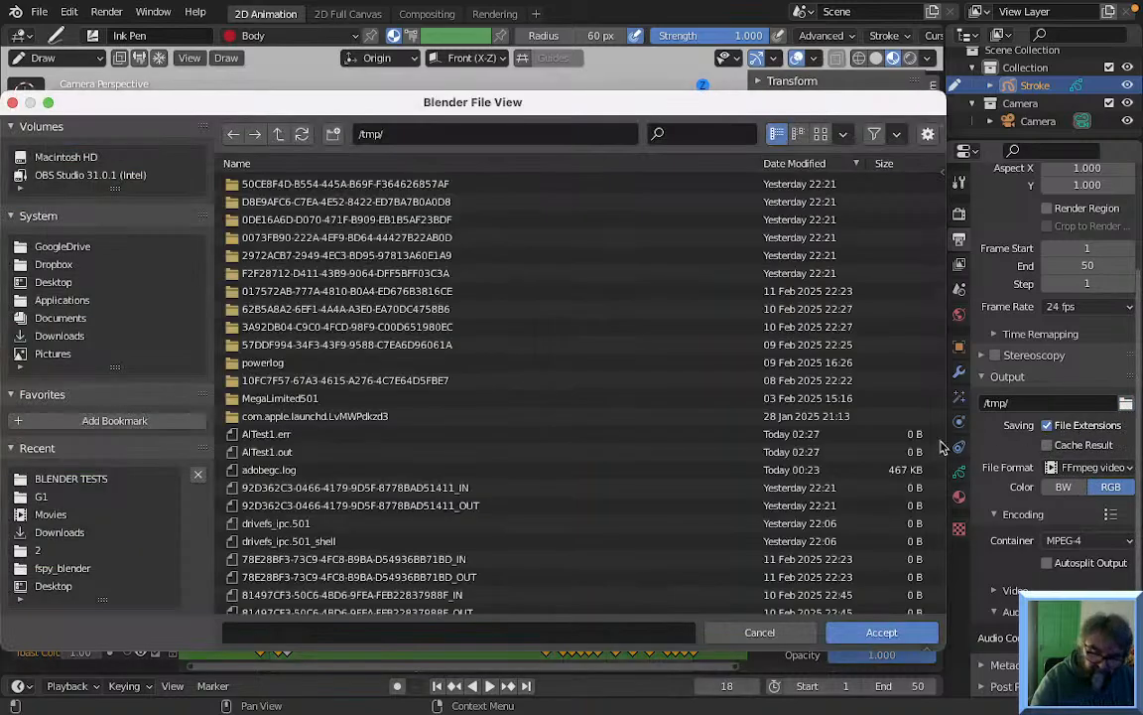
{"action": "left_click", "coordinate": [90, 480]}
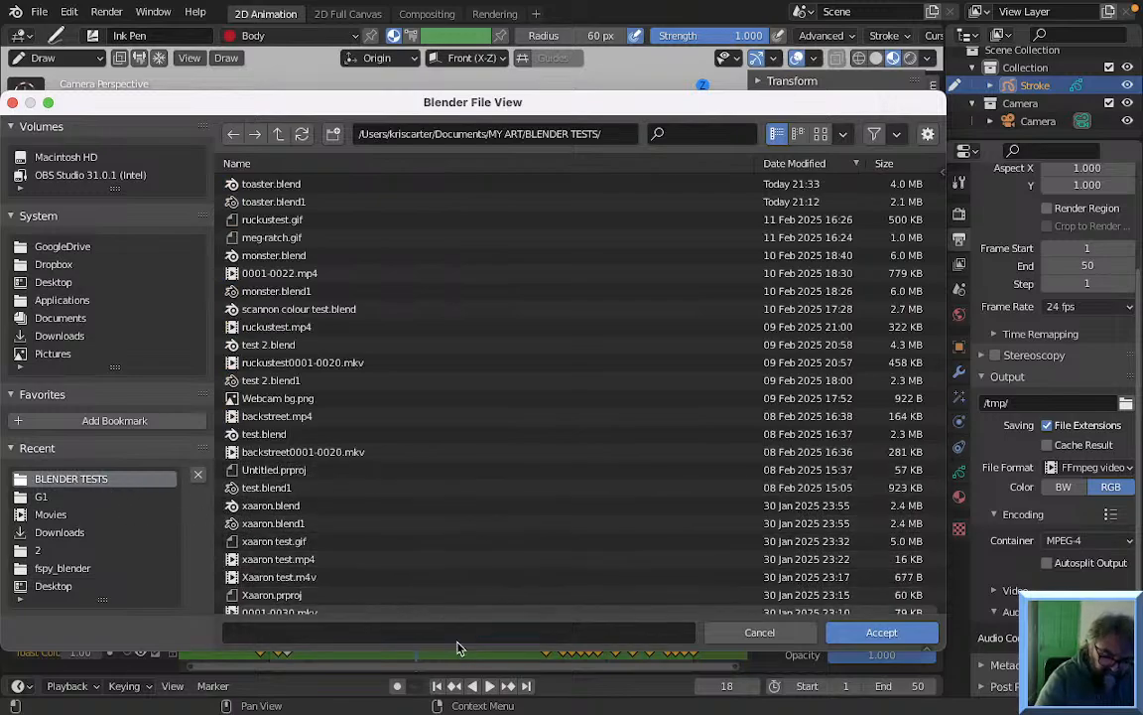
{"action": "left_click", "coordinate": [540, 620]}
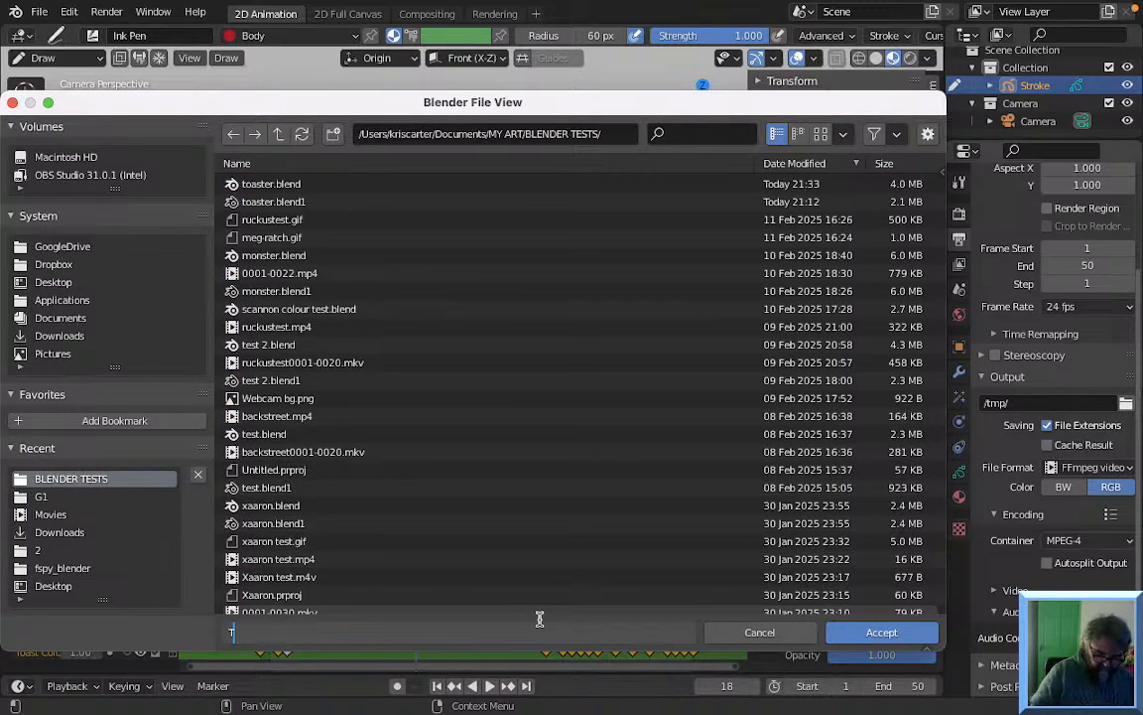
{"action": "type", "text": "Toaster"}
{"action": "left_click", "coordinate": [883, 631]}
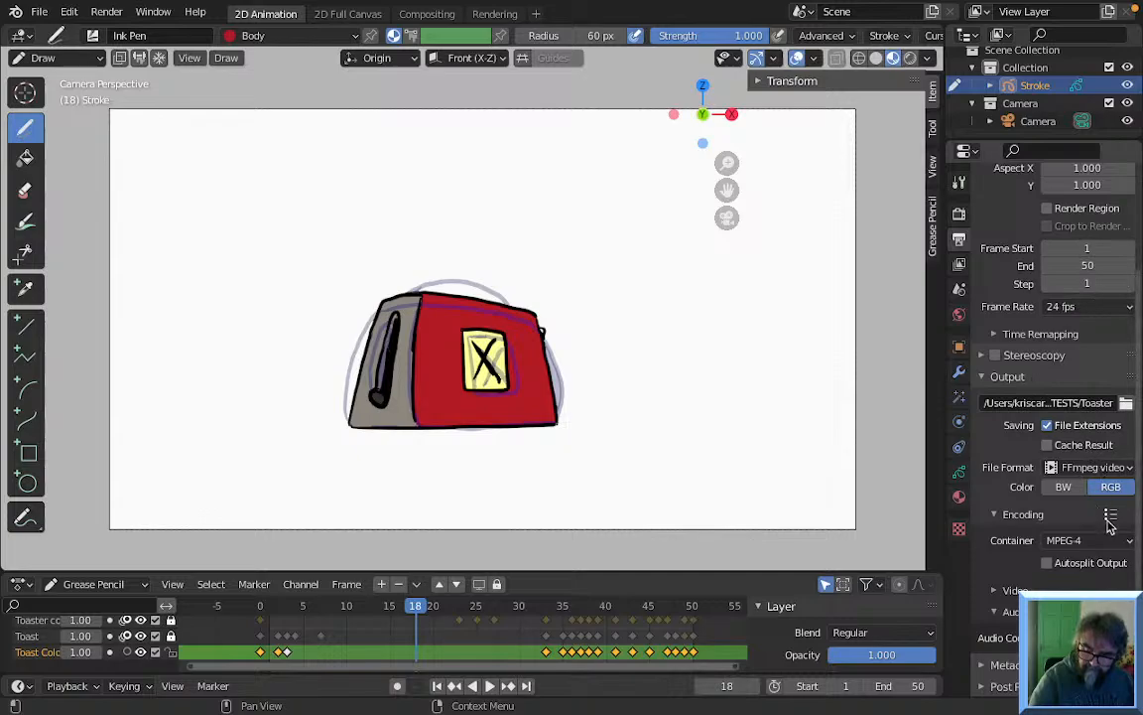
Render the full toaster animation to video and close the render window
{"action": "left_click", "coordinate": [105, 11]}
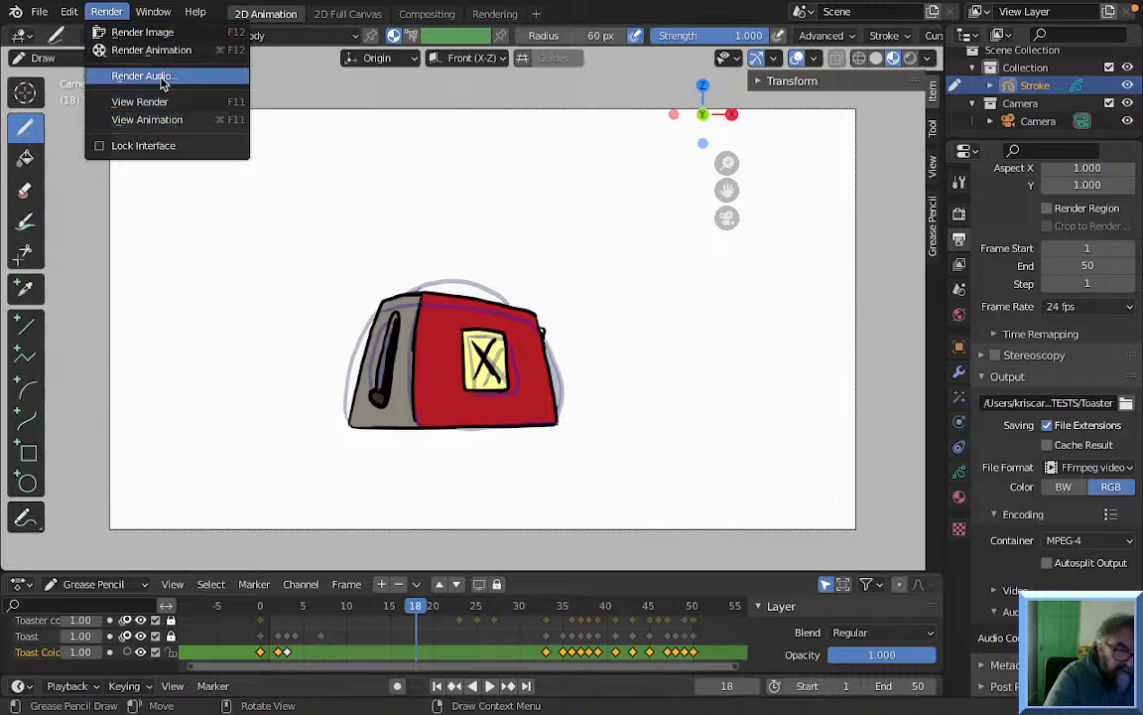
{"action": "left_click", "coordinate": [109, 14]}
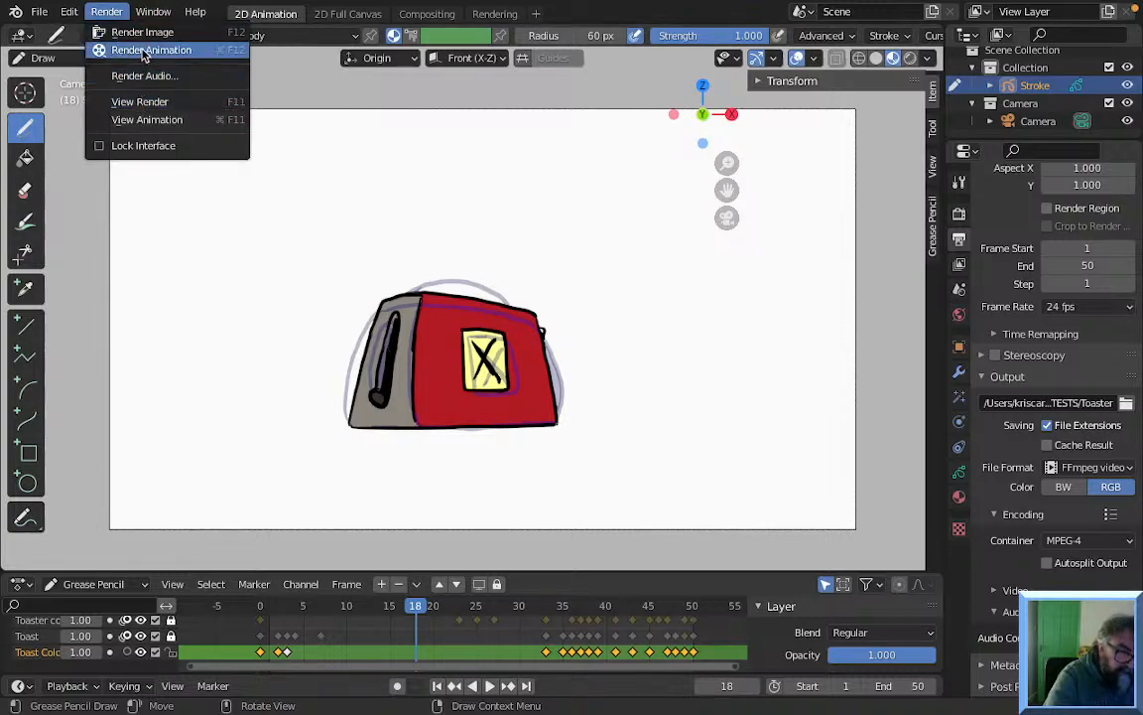
{"action": "left_click", "coordinate": [143, 52]}
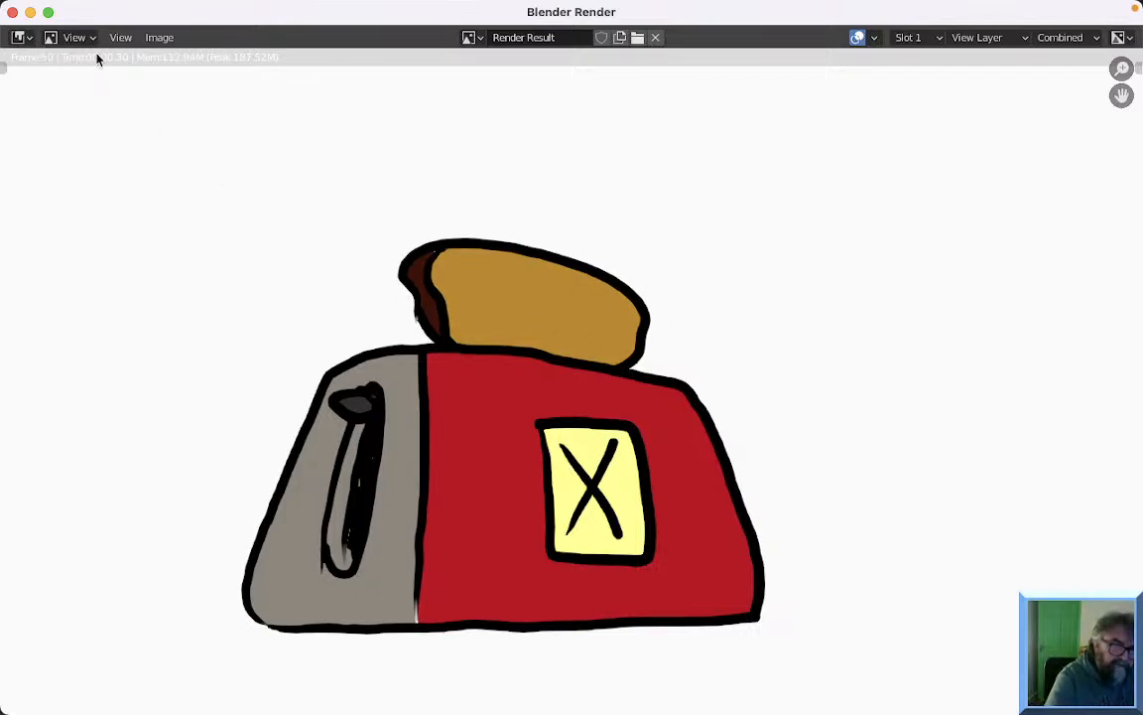
{"action": "left_click", "coordinate": [12, 12]}
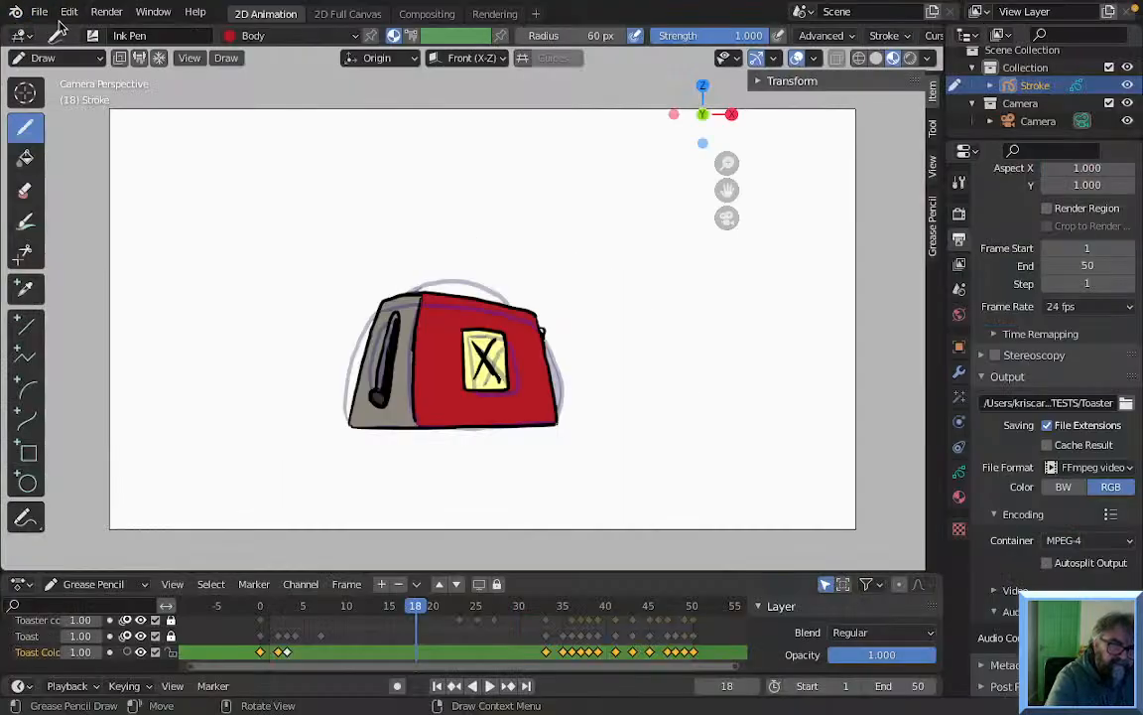
Save the Blender file and expand the Video encoding settings of the render output
{"action": "left_click", "coordinate": [39, 12]}
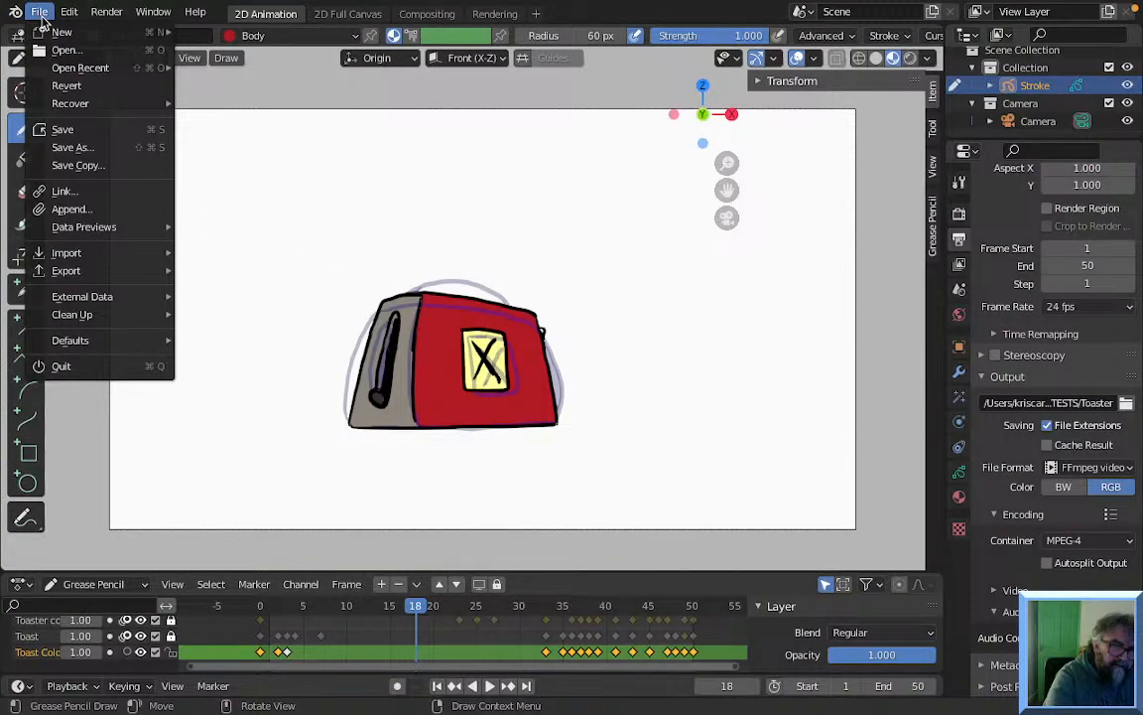
{"action": "left_click", "coordinate": [65, 129]}
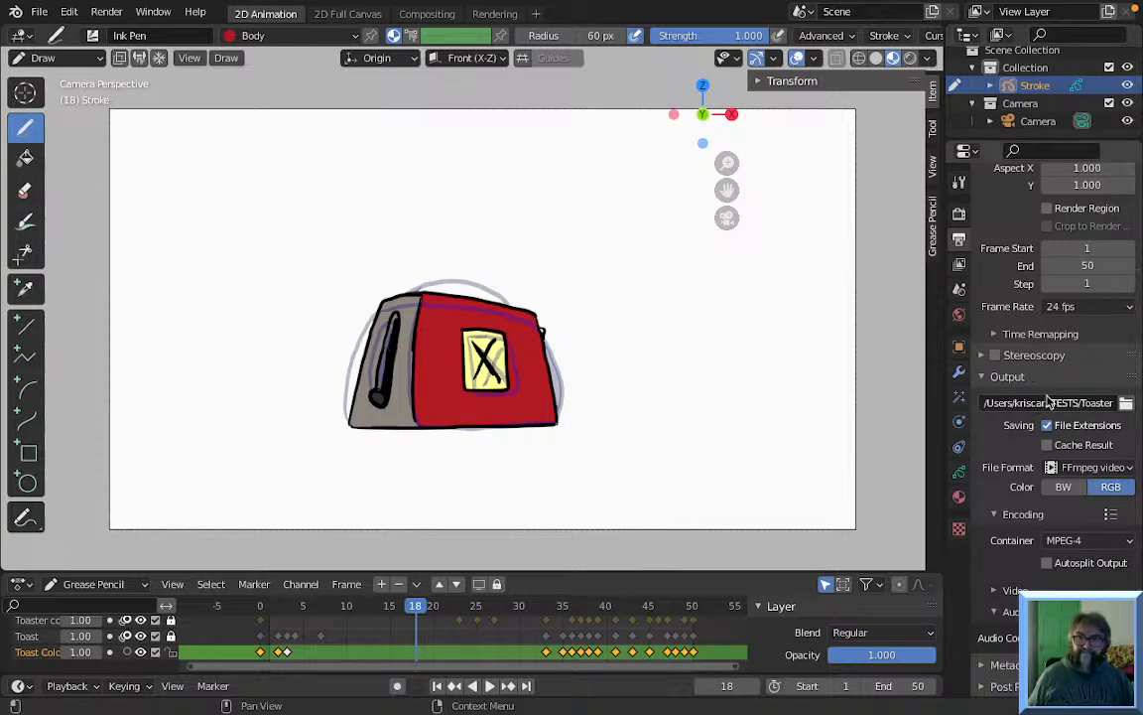
{"action": "left_click", "coordinate": [1013, 590]}
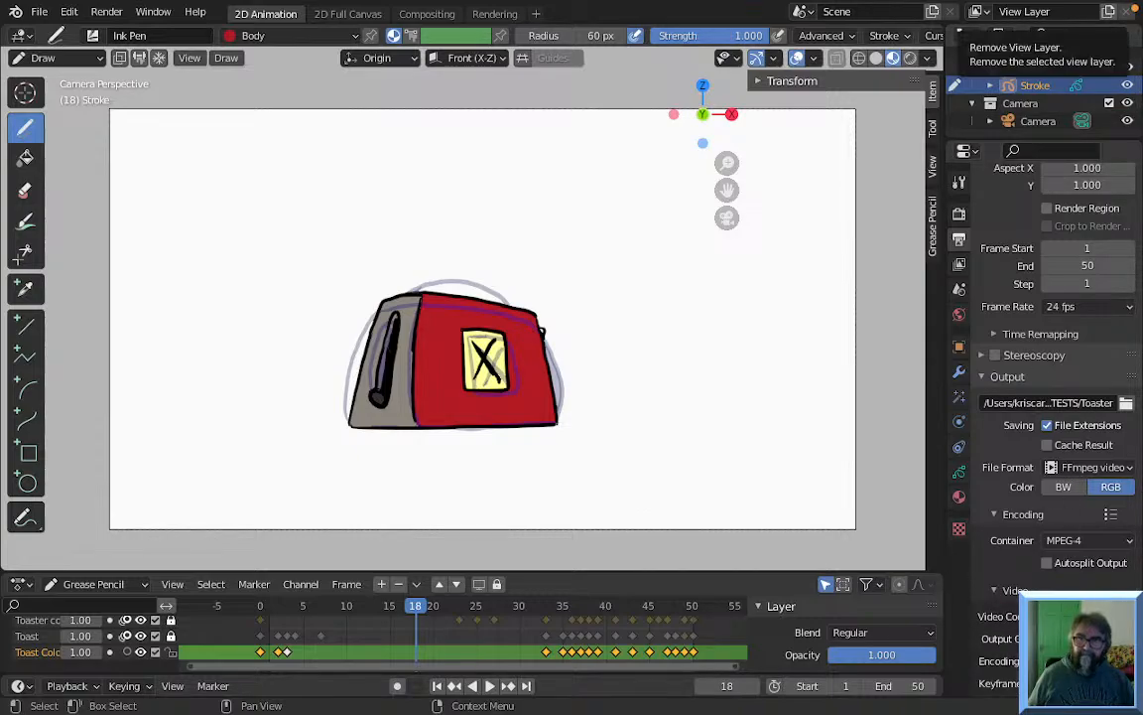